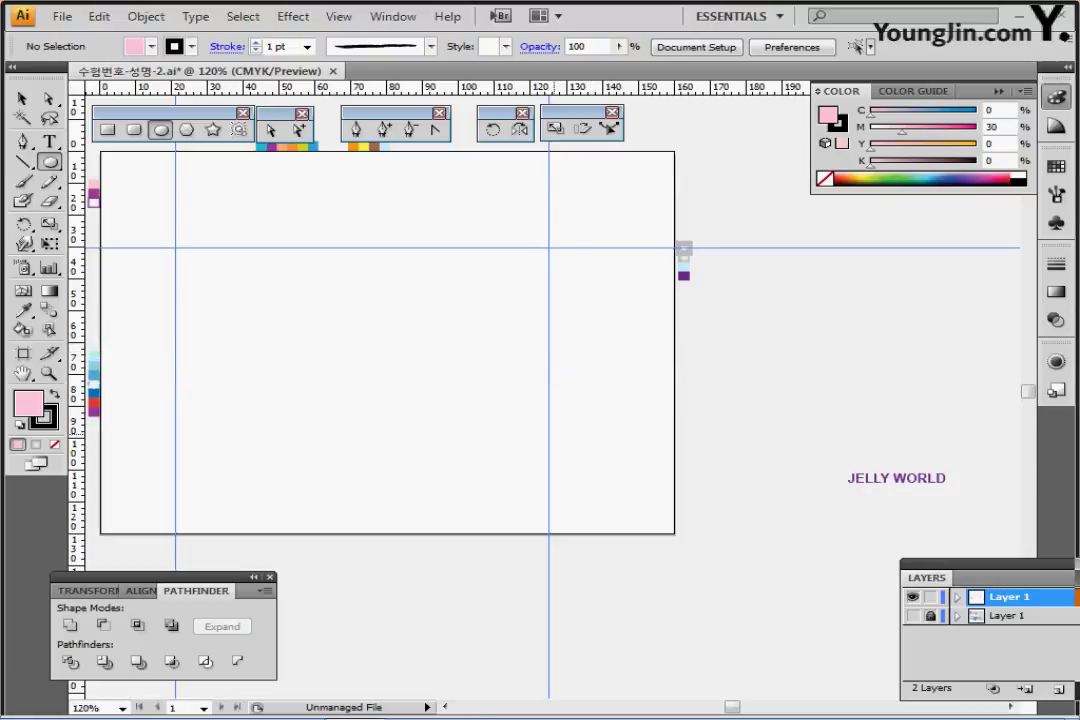
Draw a 16 × 10 mm ellipse with its upper-left corner at the intersection of the left vertical guide and the horizontal guide
key("ctrl+plus")
key("ctrl+plus")
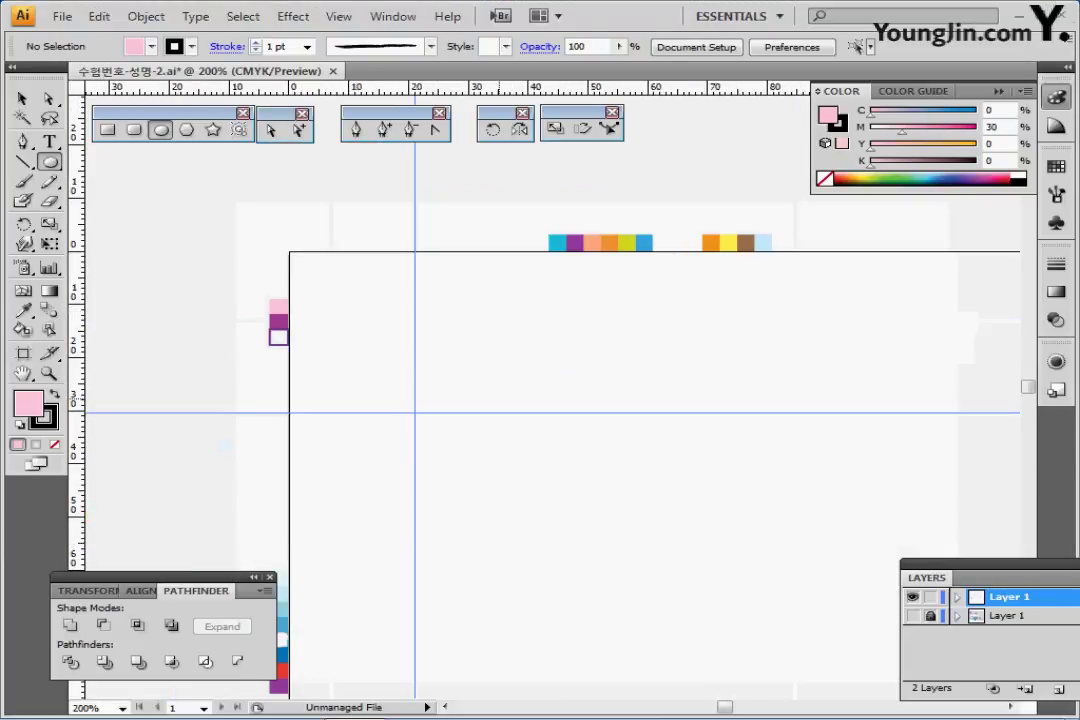
key("ctrl+plus")
left_click_drag(552, 398, 401, 295)
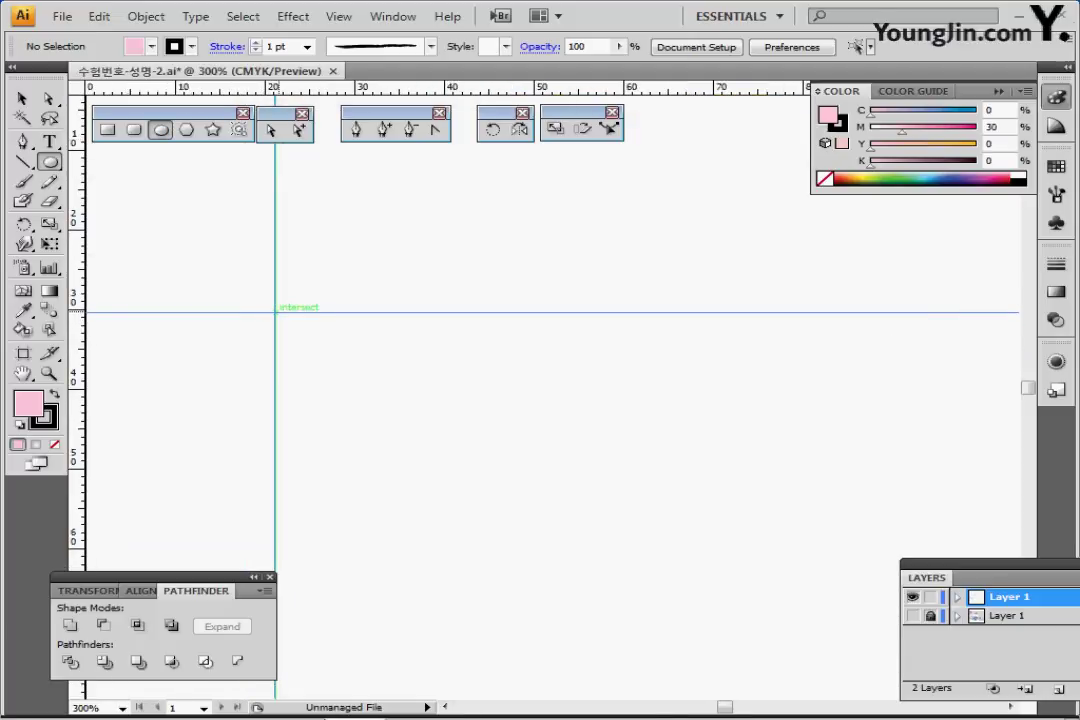
left_click(275, 312)
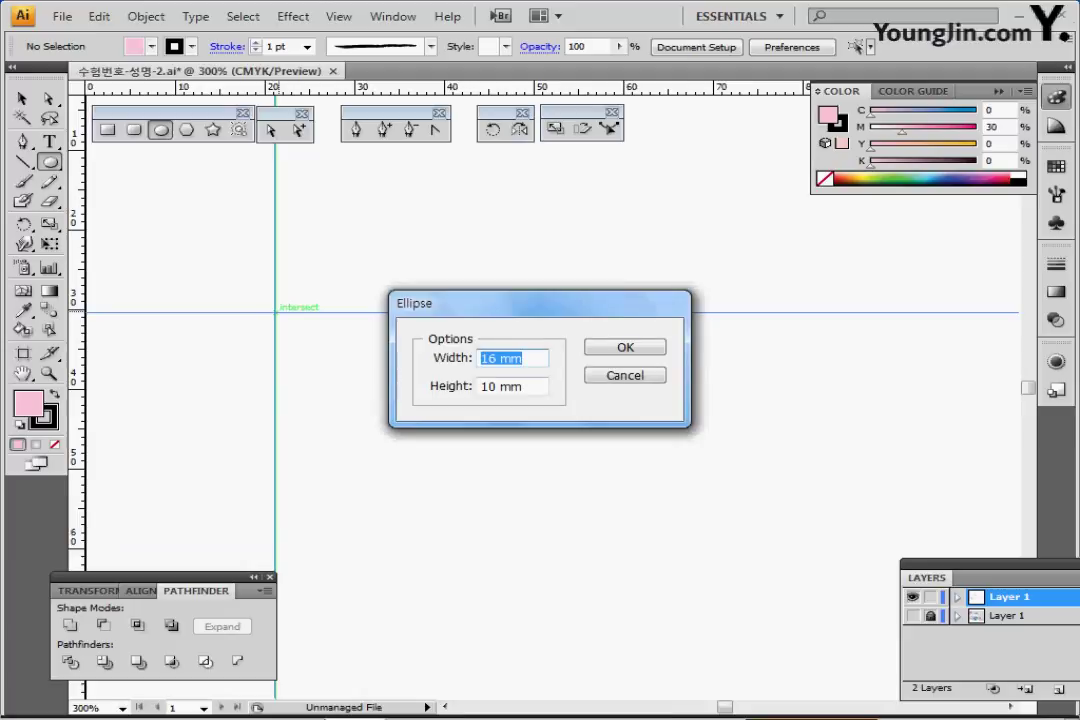
key("Tab")
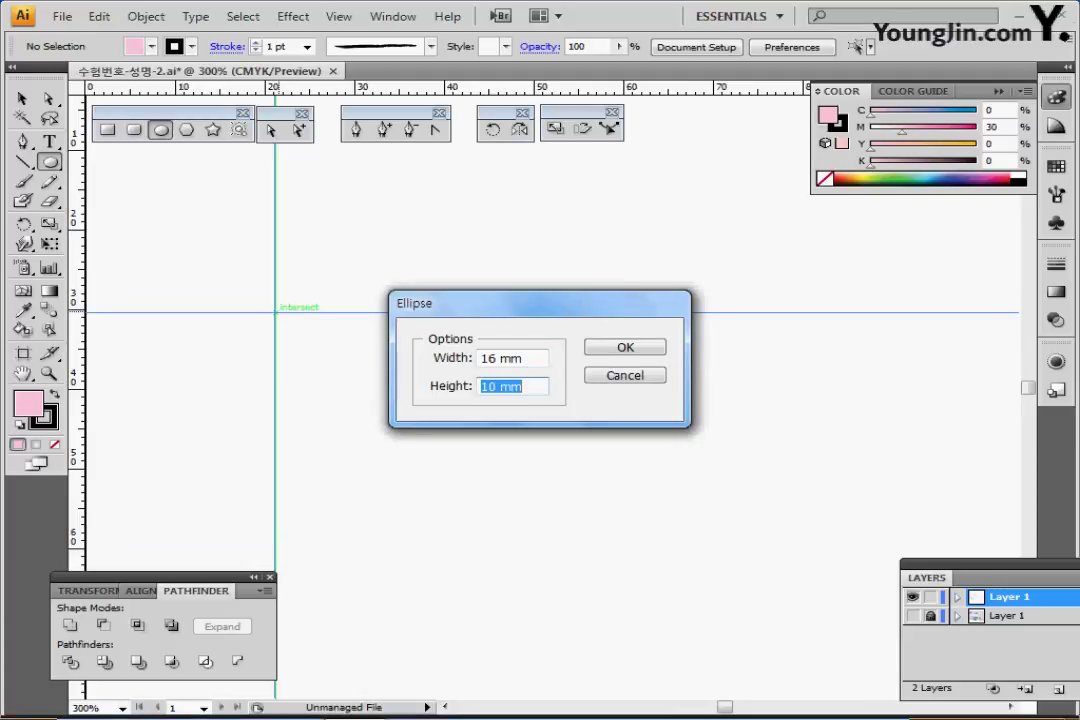
key("Return")
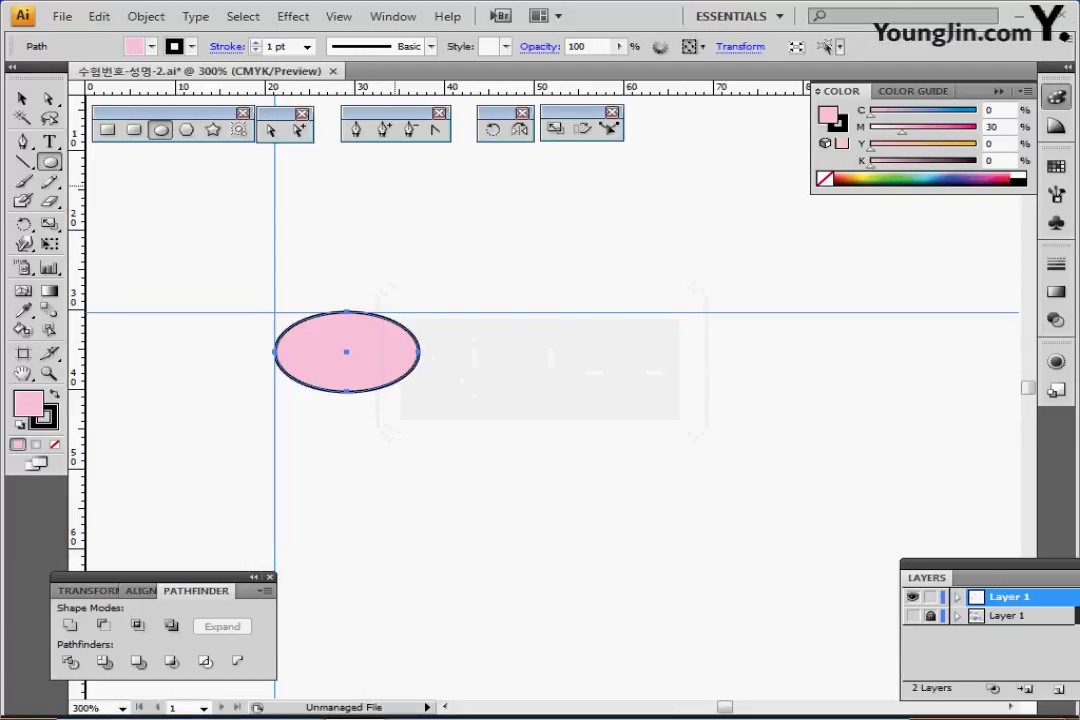
Show the locked outline template layer and move the pink ellipse onto the rabbit's head, centred on the vertical guide
left_click(912, 616, "ctrl")
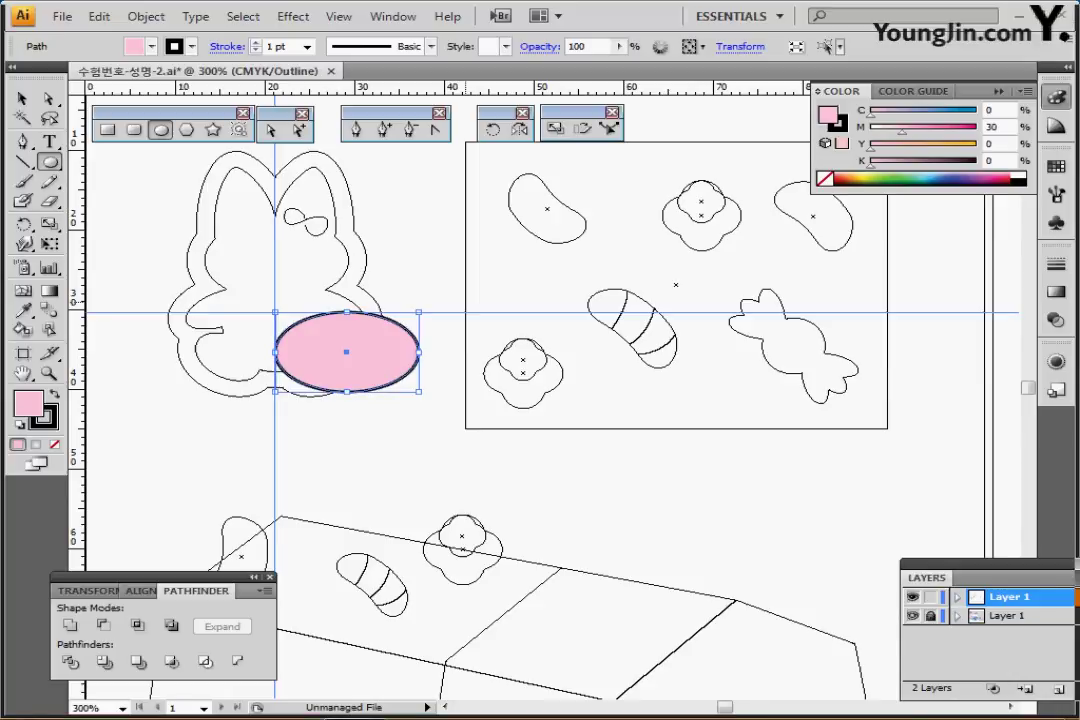
left_click_drag(363, 355, 300, 264)
key("ctrl+plus")
key("ctrl+plus")
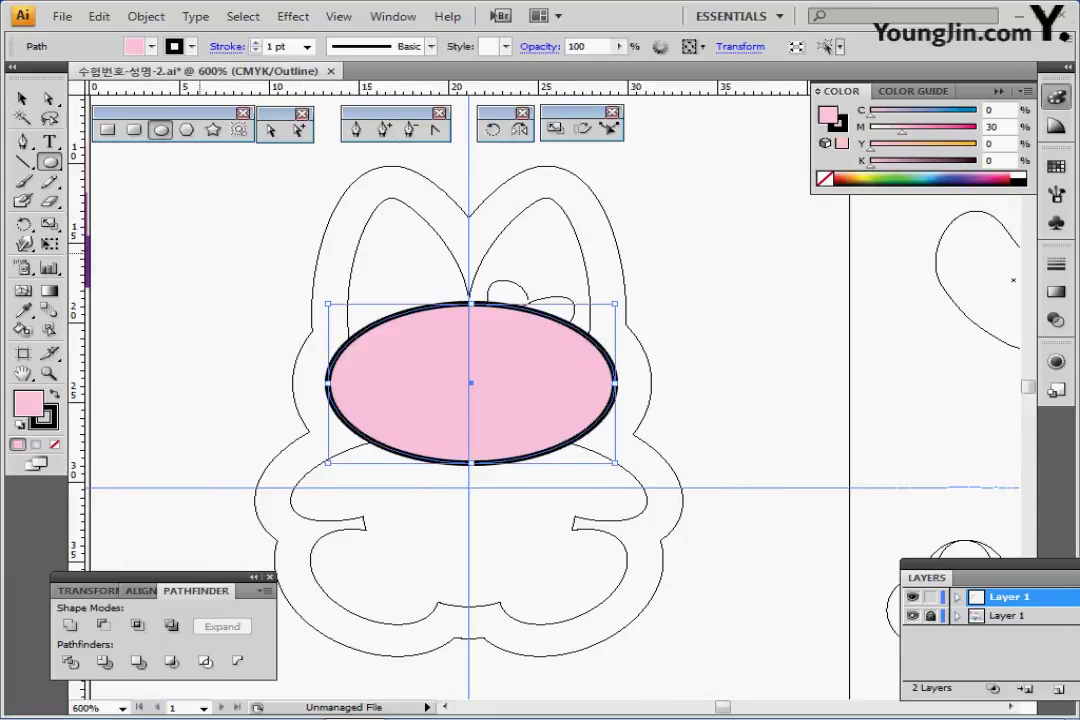
left_click(163, 243, "ctrl")
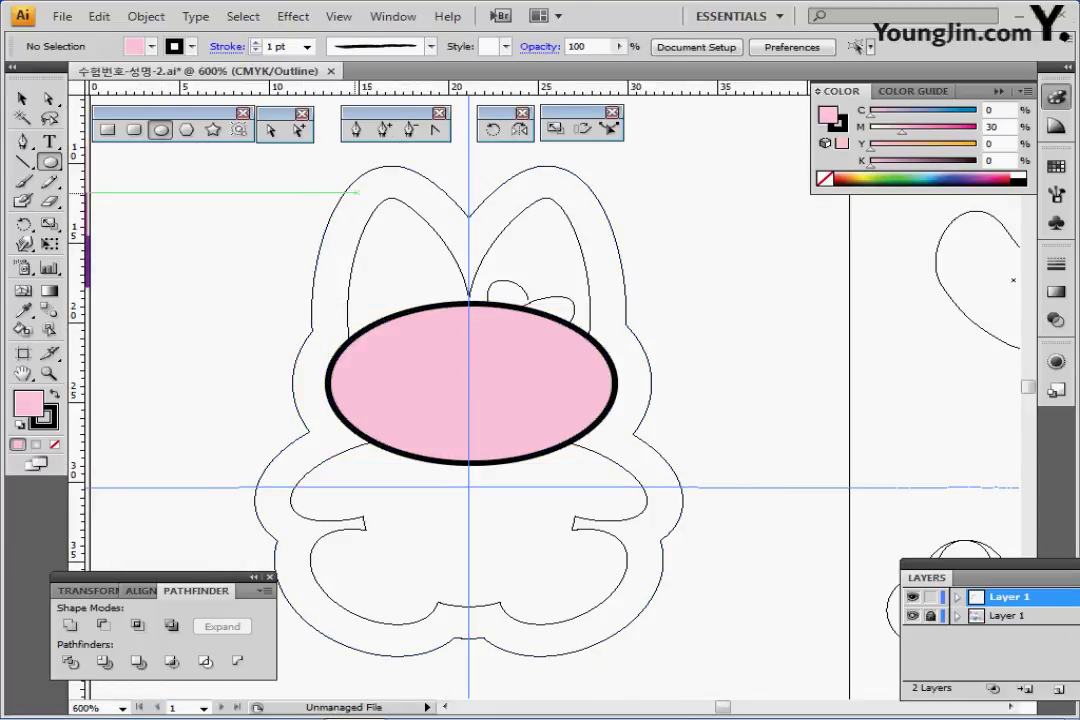
Draw a tall ellipse without fill over the rabbit's left ear and adjust its width to fit between the ear outline and the vertical guide
left_click_drag(347, 178, 470, 391)
left_click_drag(409, 286, 404, 307)
key("slash")
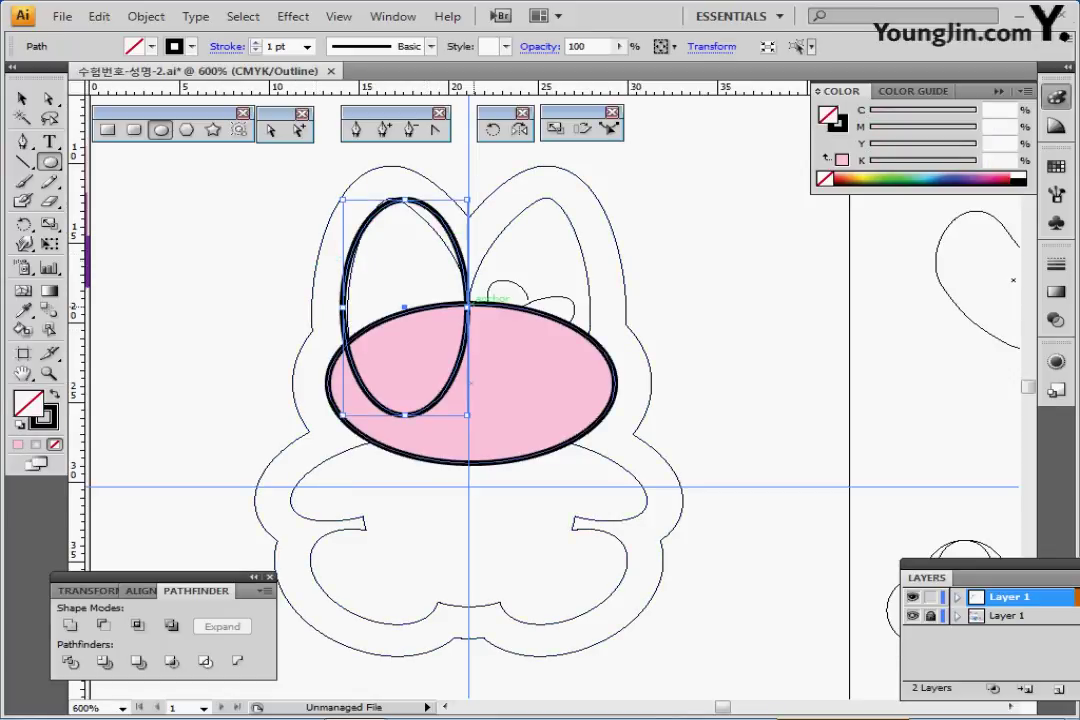
mouse_move(467, 307)
left_mouse_down()
mouse_move(458, 308)
mouse_move(469, 313)
left_mouse_up()
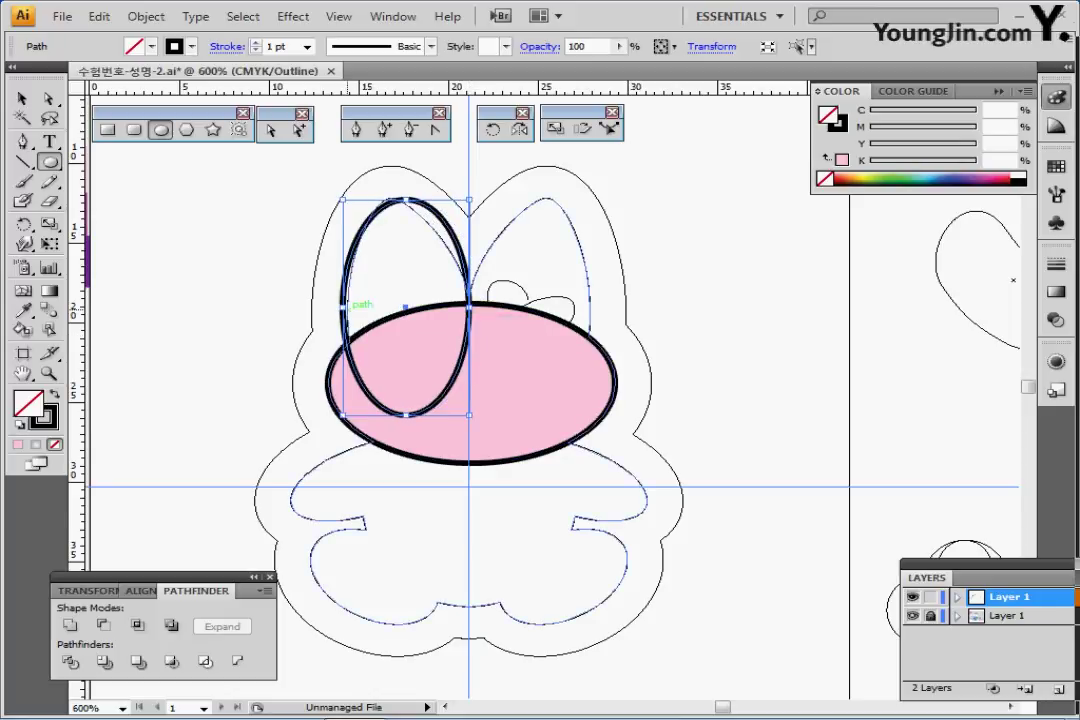
left_click_drag(344, 308, 348, 306)
scroll(364, 276, "right", 2)
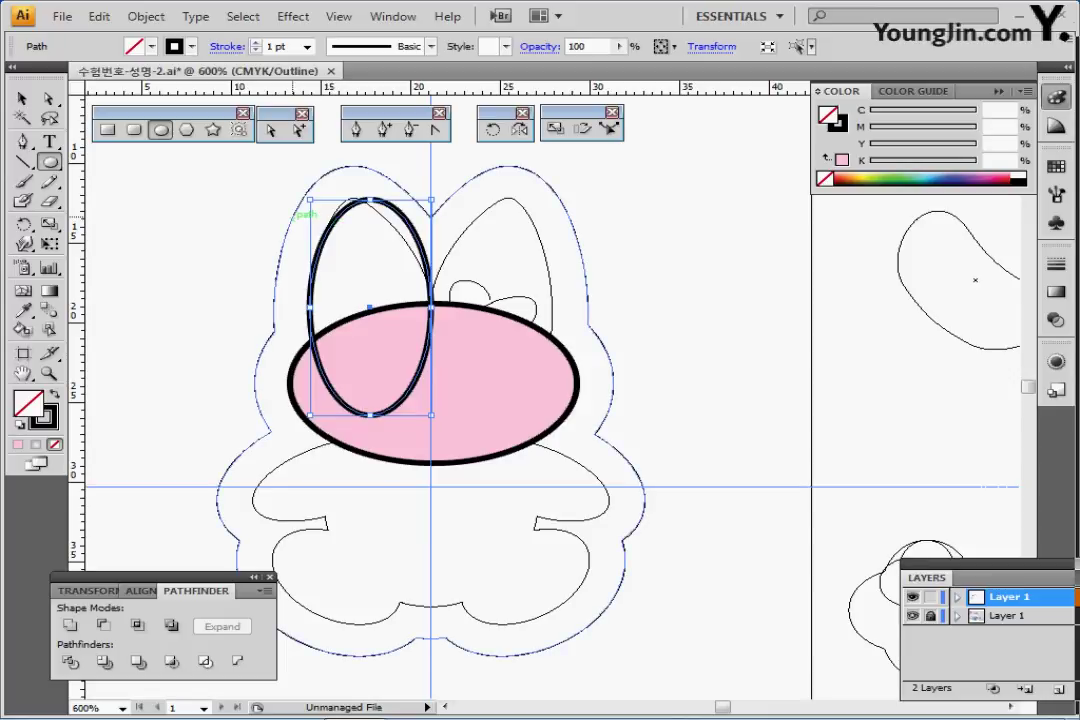
Reshape the ear ellipse by shifting its top anchor point to about X 17.16 mm and levelling its direction handle
left_click(271, 130)
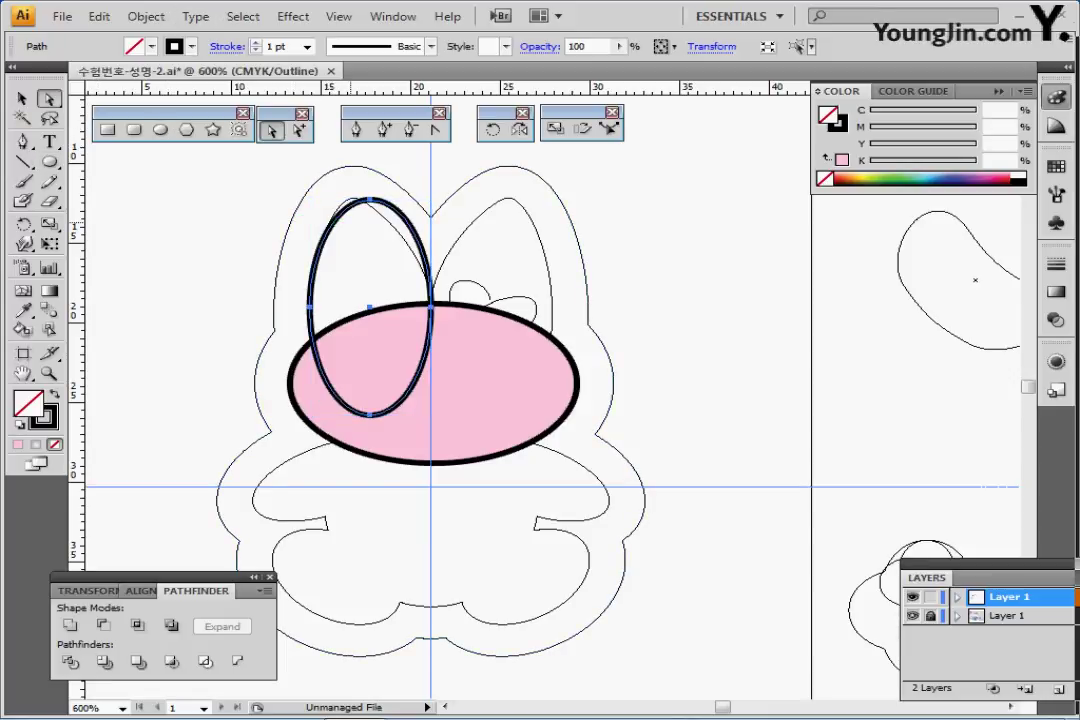
left_click(372, 201)
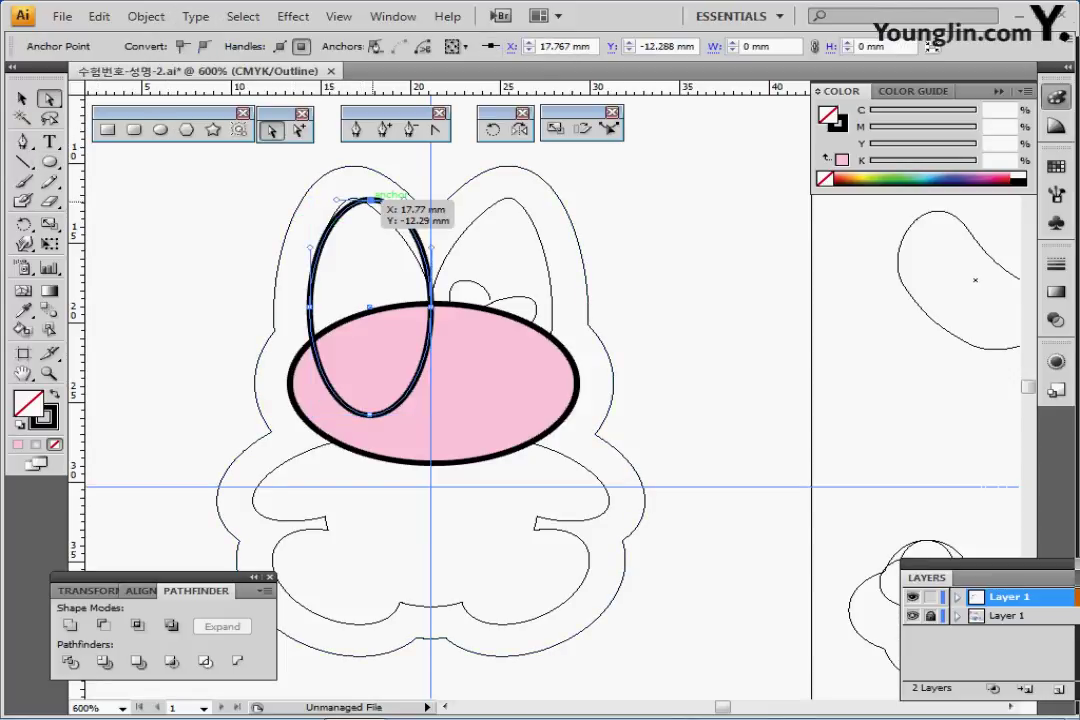
left_click_drag(372, 201, 361, 201)
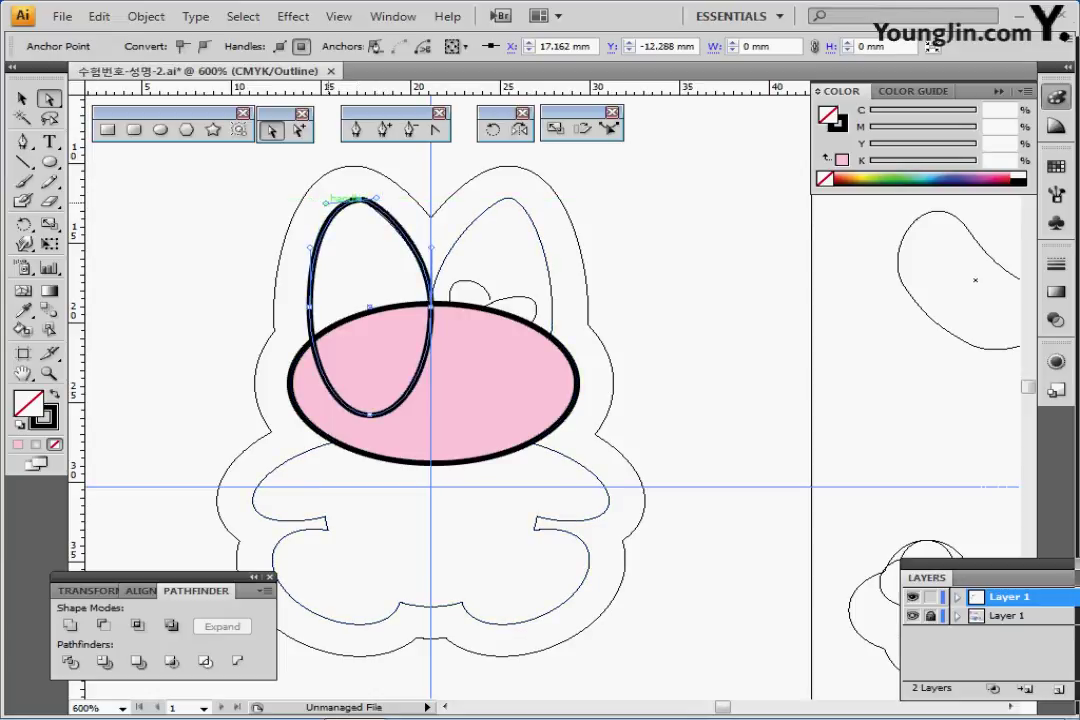
left_click_drag(326, 202, 337, 200)
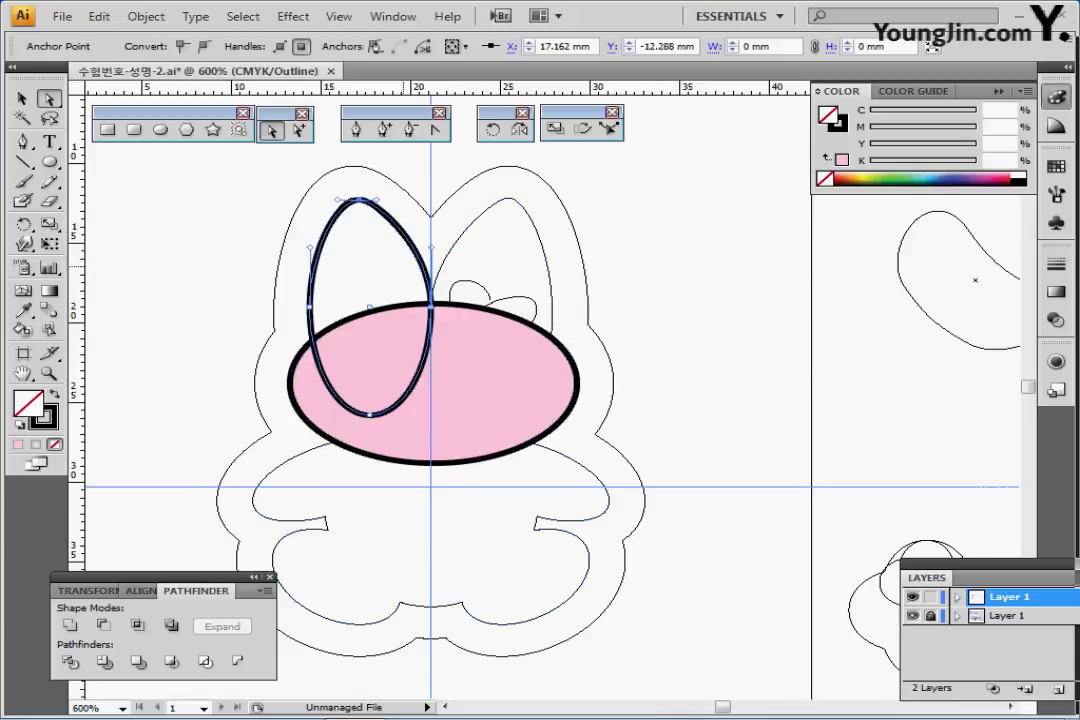
Draw a flat ellipse over the rabbit's left arm, rotate it counterclockwise to match the template, and fit it into place
left_click_drag(401, 276, 377, 267)
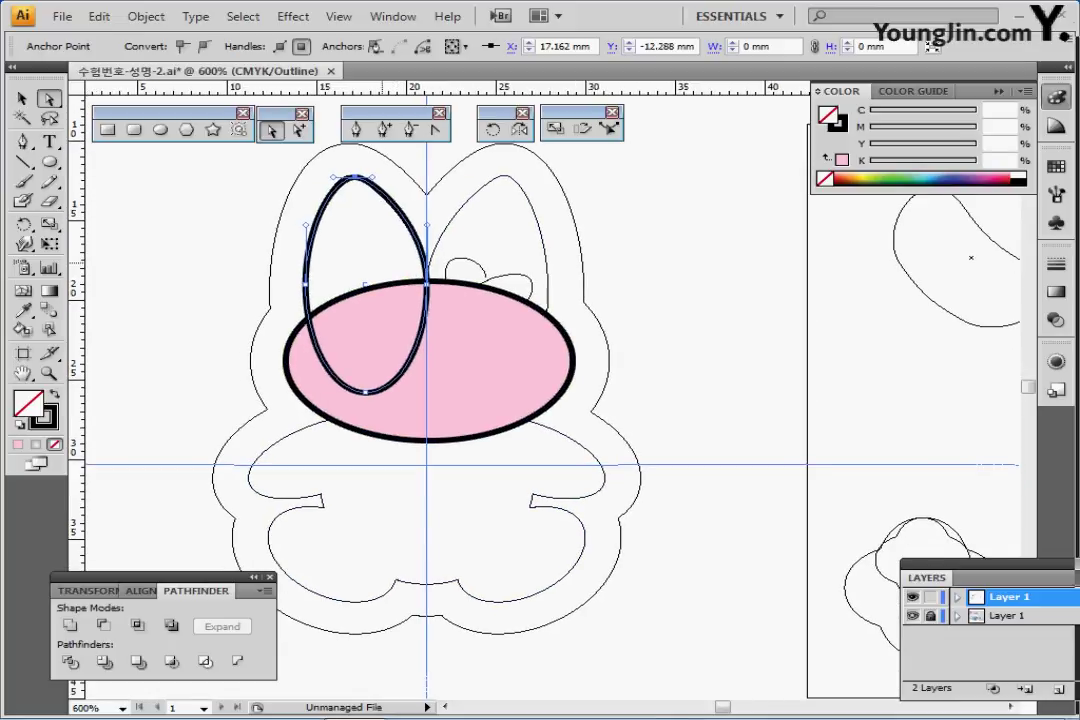
left_click_drag(395, 237, 348, 256)
left_click(161, 130)
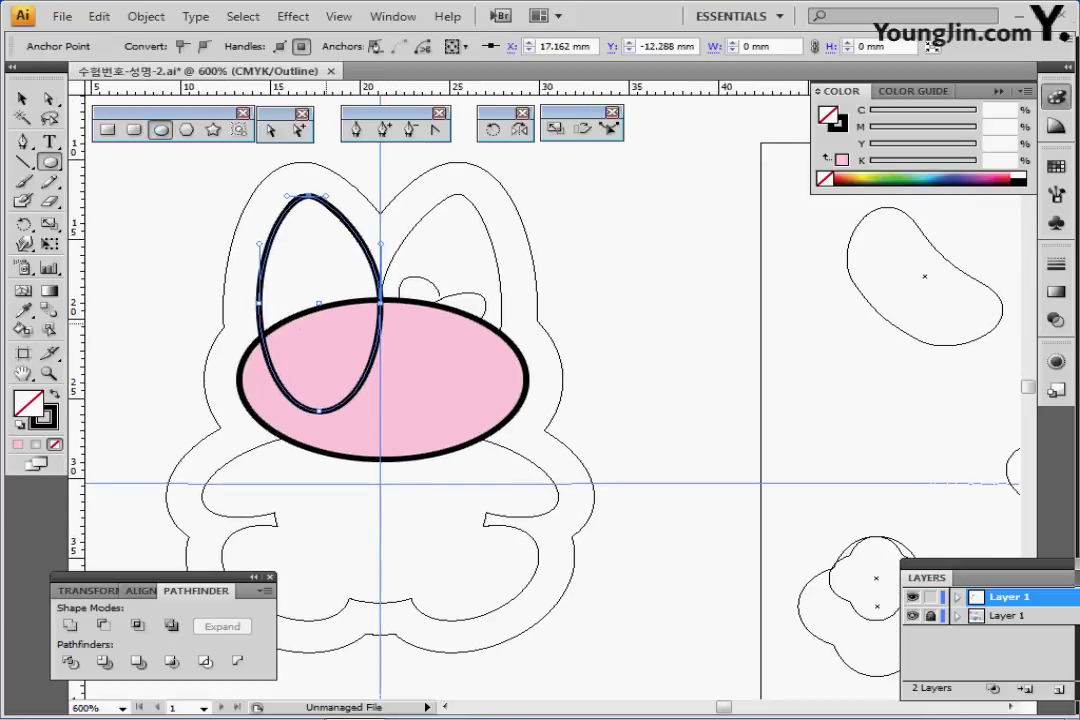
left_click_drag(240, 481, 273, 351)
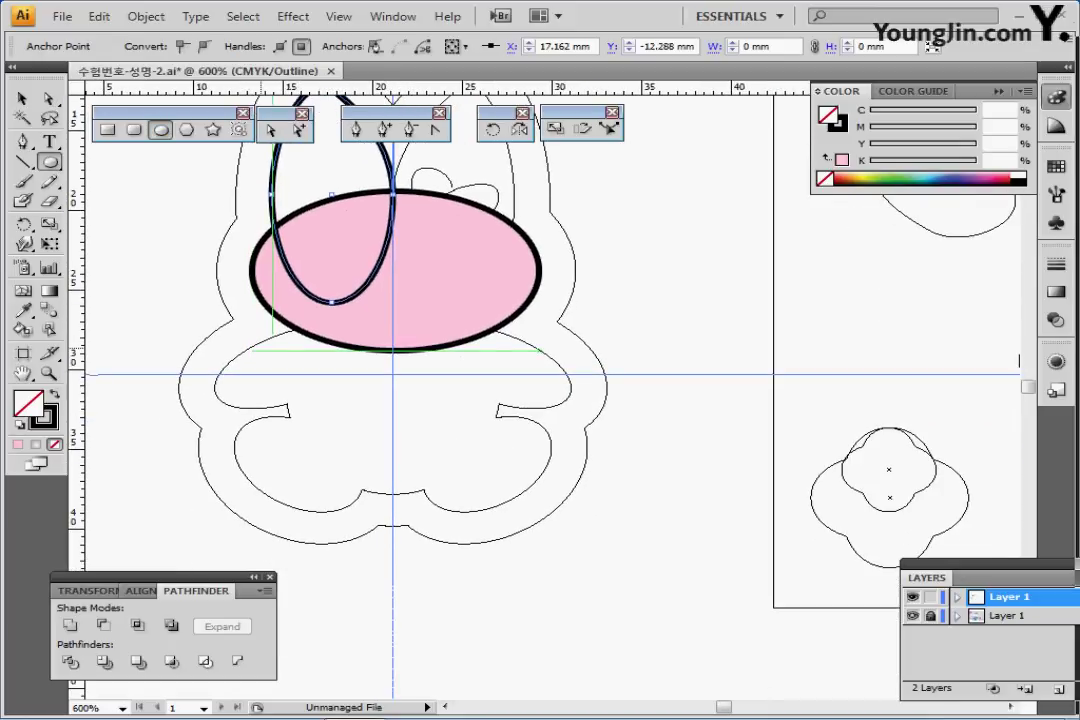
left_click_drag(208, 330, 357, 395)
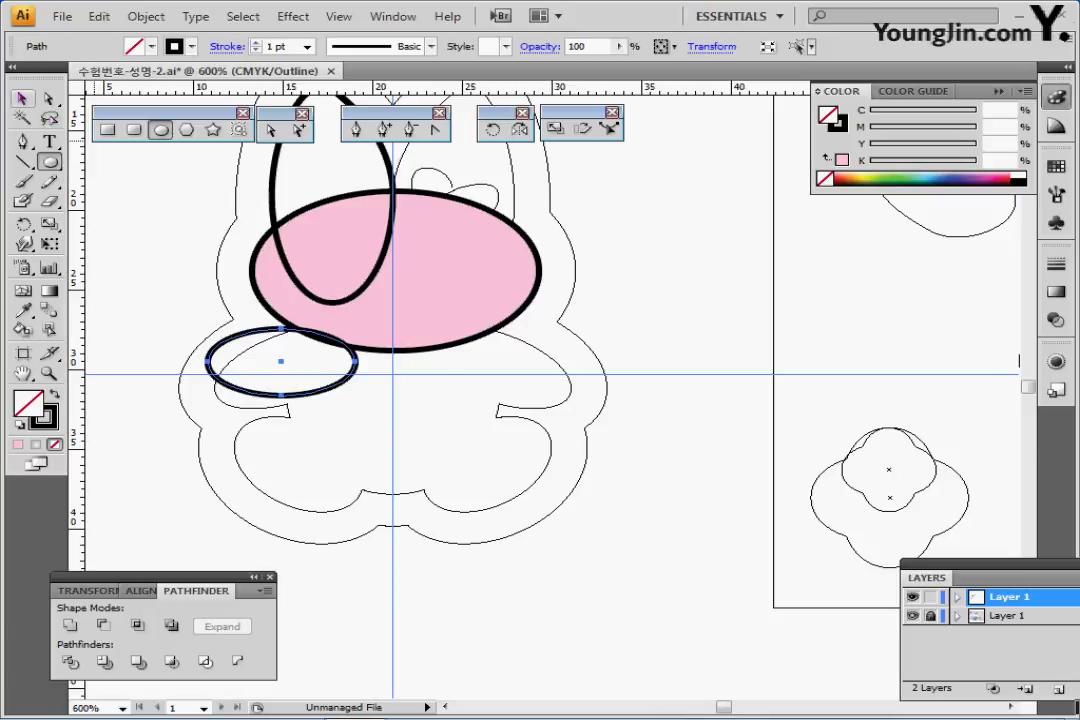
left_click(22, 98)
left_click(161, 130)
key("ctrl")
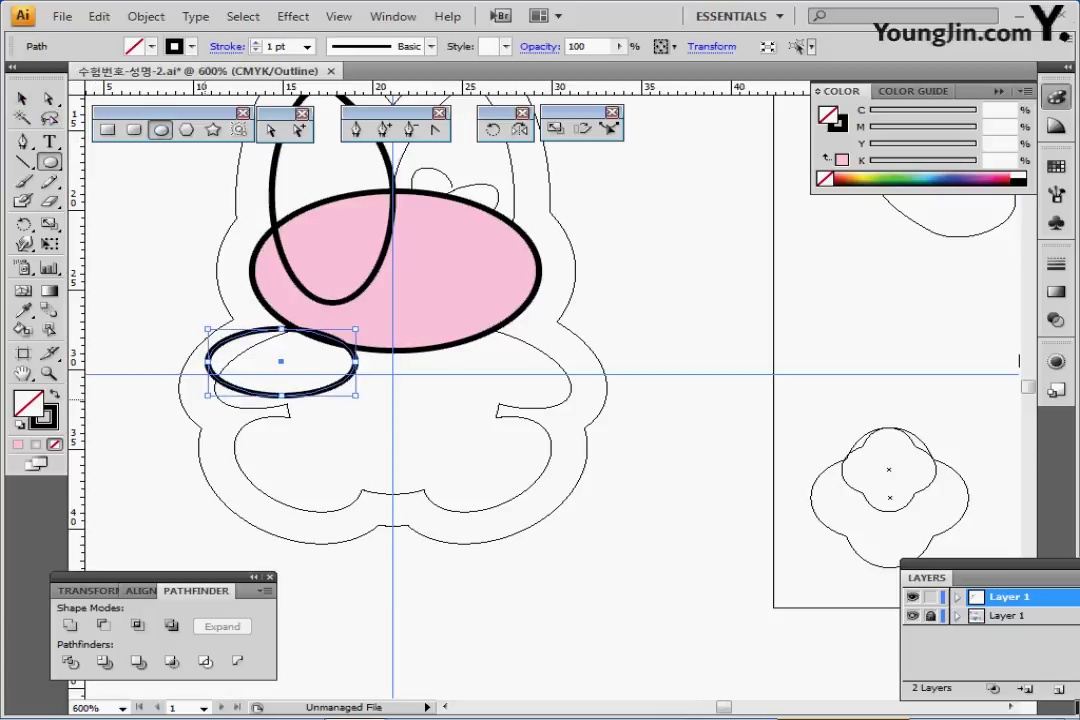
left_click_drag(204, 399, 217, 418)
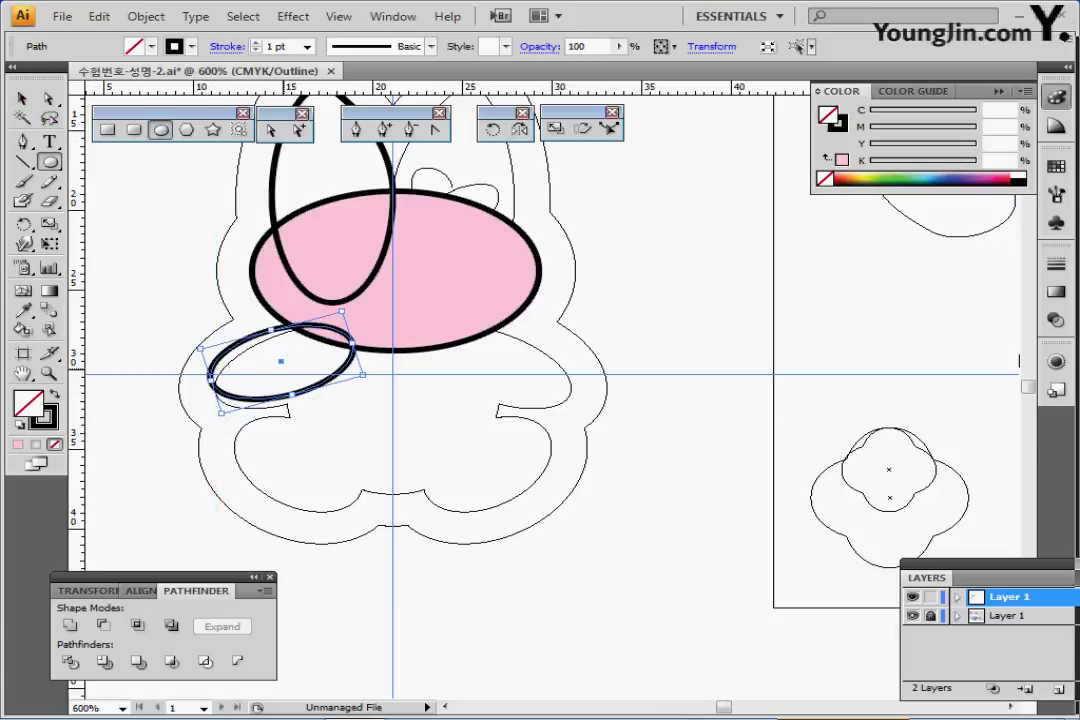
left_click_drag(281, 361, 285, 372)
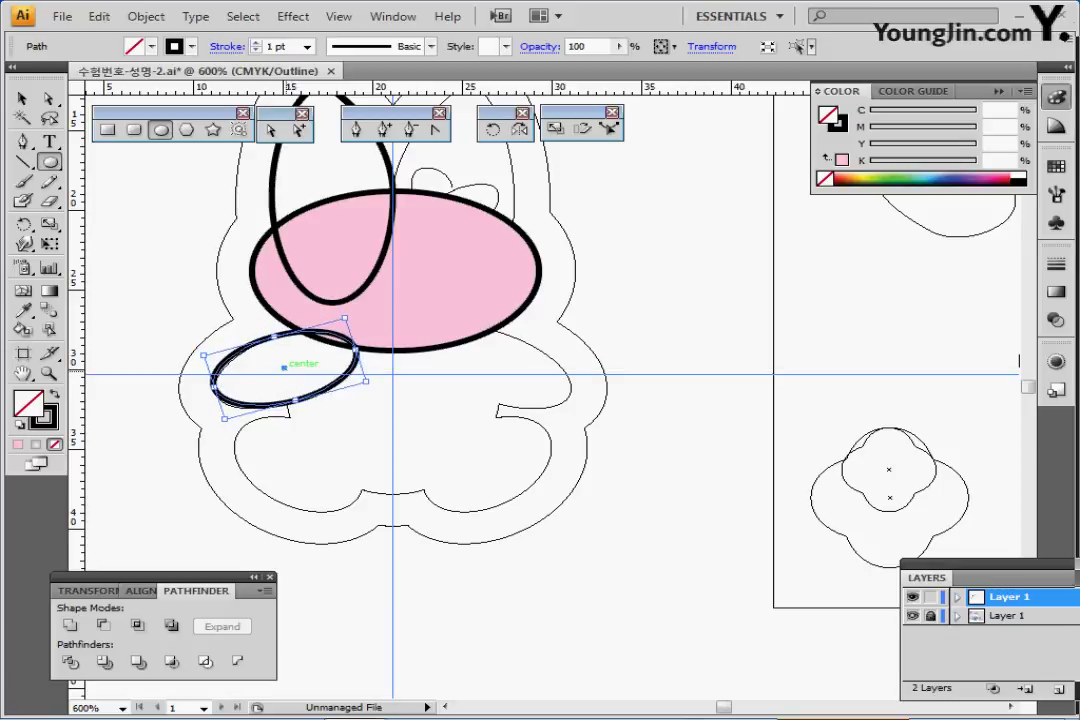
key("ctrl+shift+a")
Draw an ellipse over the rabbit's left leg, tilt it clockwise, and narrow and move it to match the foot outline
mouse_move(244, 427)
left_mouse_down()
mouse_move(258, 457)
mouse_move(358, 466)
mouse_move(368, 500)
mouse_move(398, 511)
left_mouse_up()
left_click_drag(402, 422, 413, 447)
left_click_drag(316, 466, 304, 456)
left_click_drag(403, 433, 405, 443)
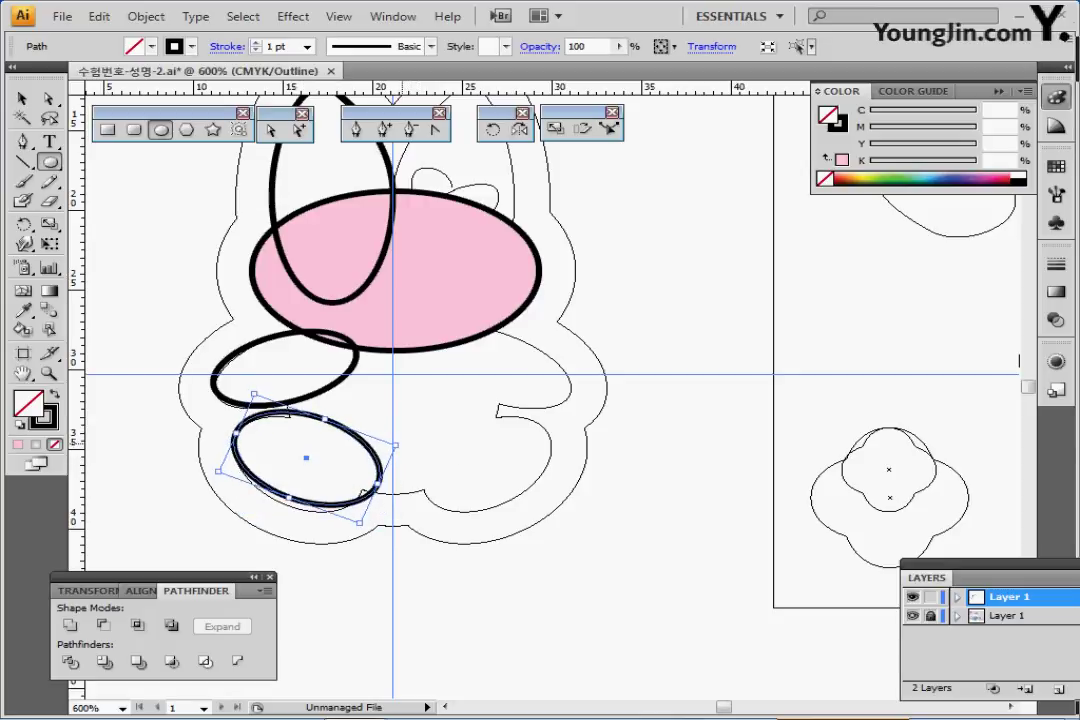
left_click_drag(306, 458, 306, 466)
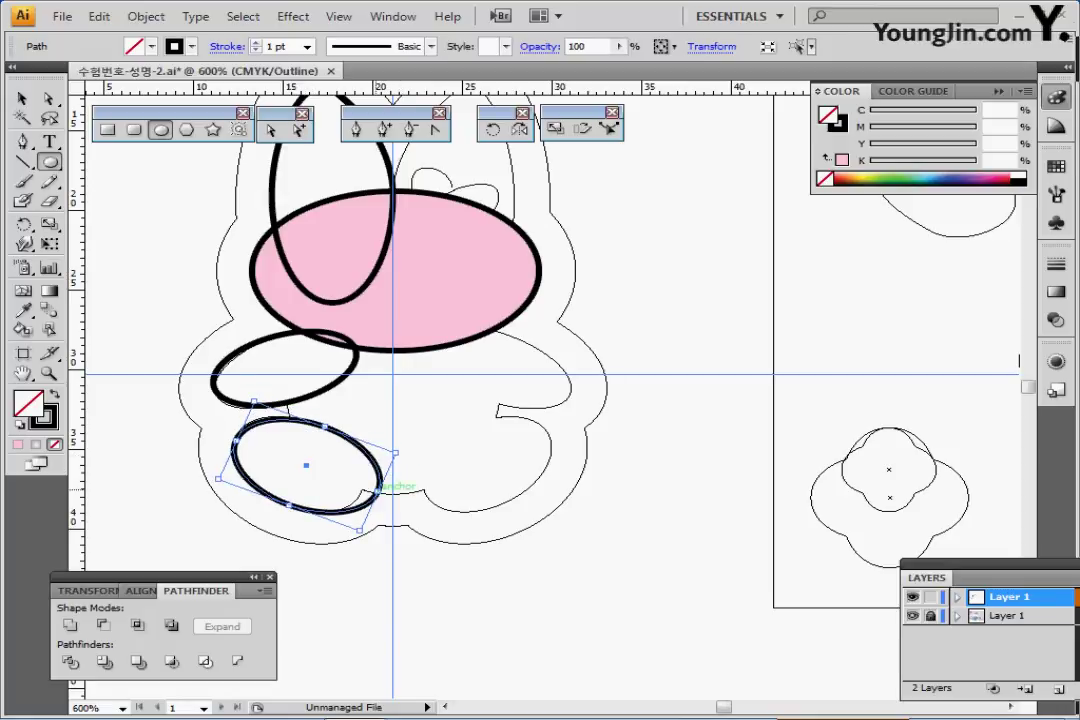
left_click_drag(380, 487, 363, 491)
left_click_drag(388, 450, 349, 436)
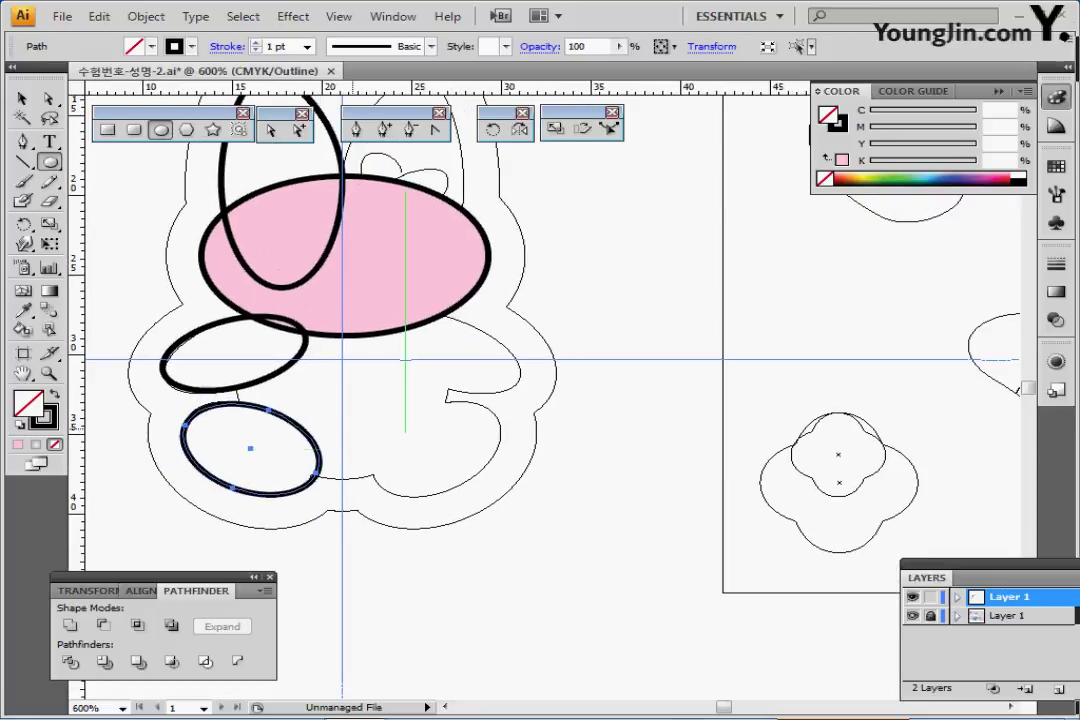
left_click(344, 408, "ctrl")
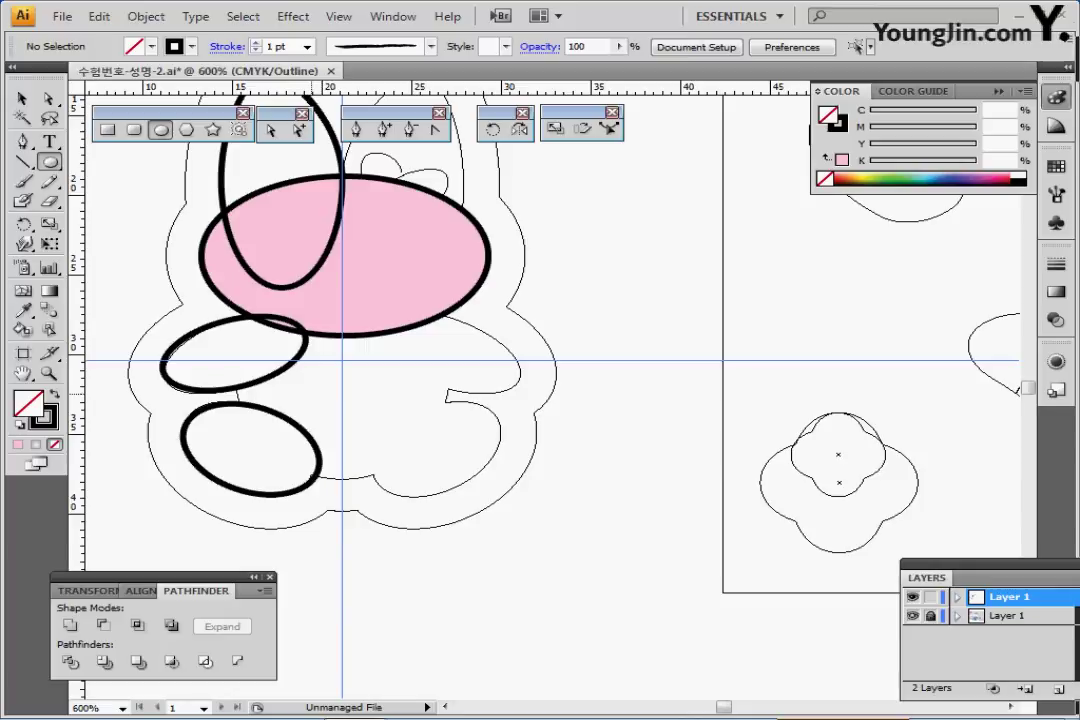
Draw a circle for the rabbit's body centred on the vertical guide, then narrow it slightly and nudge it to fit the template
scroll(362, 386, "right", 1)
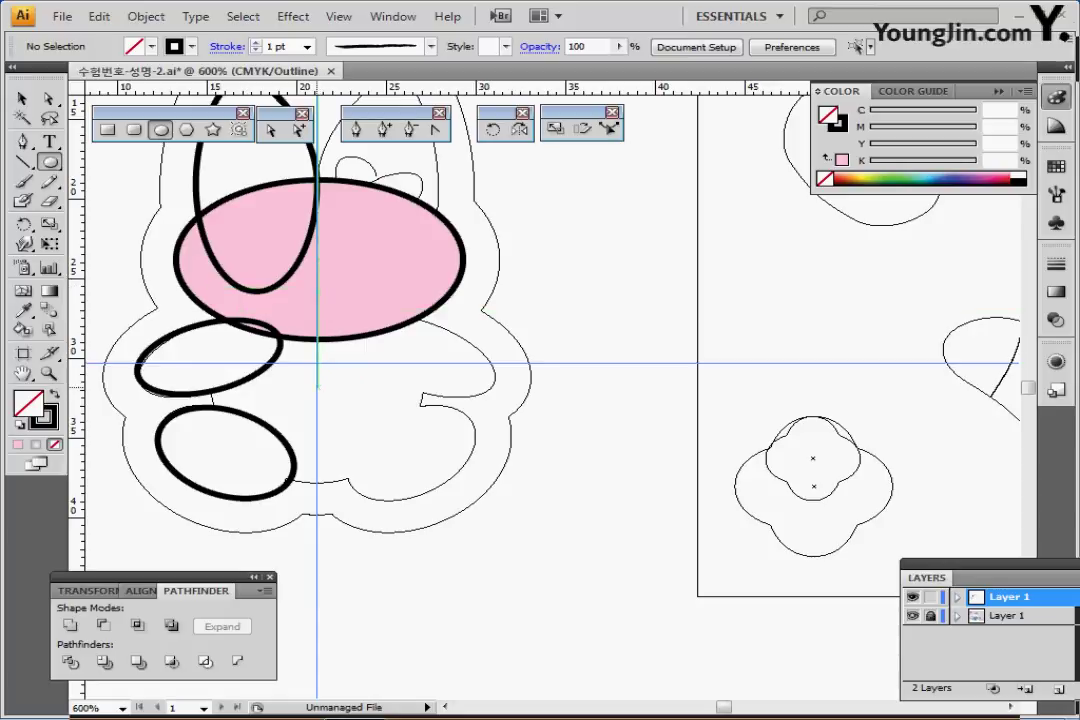
left_click_drag(318, 382, 424, 487)
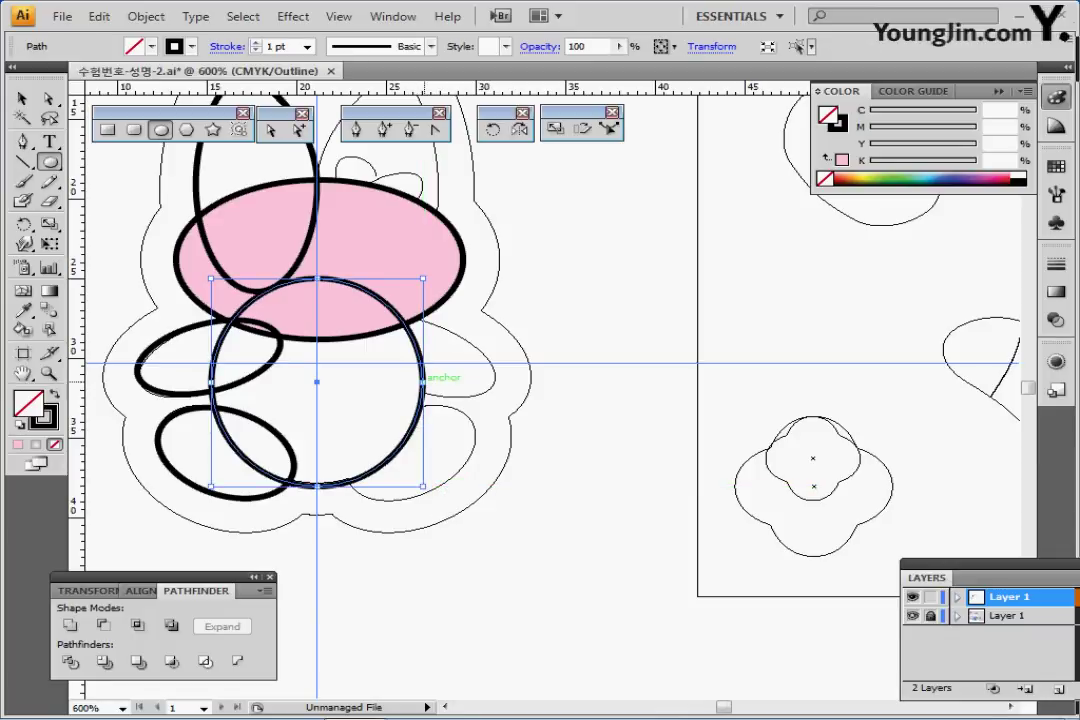
left_click_drag(424, 386, 422, 386)
left_click_drag(313, 382, 317, 378)
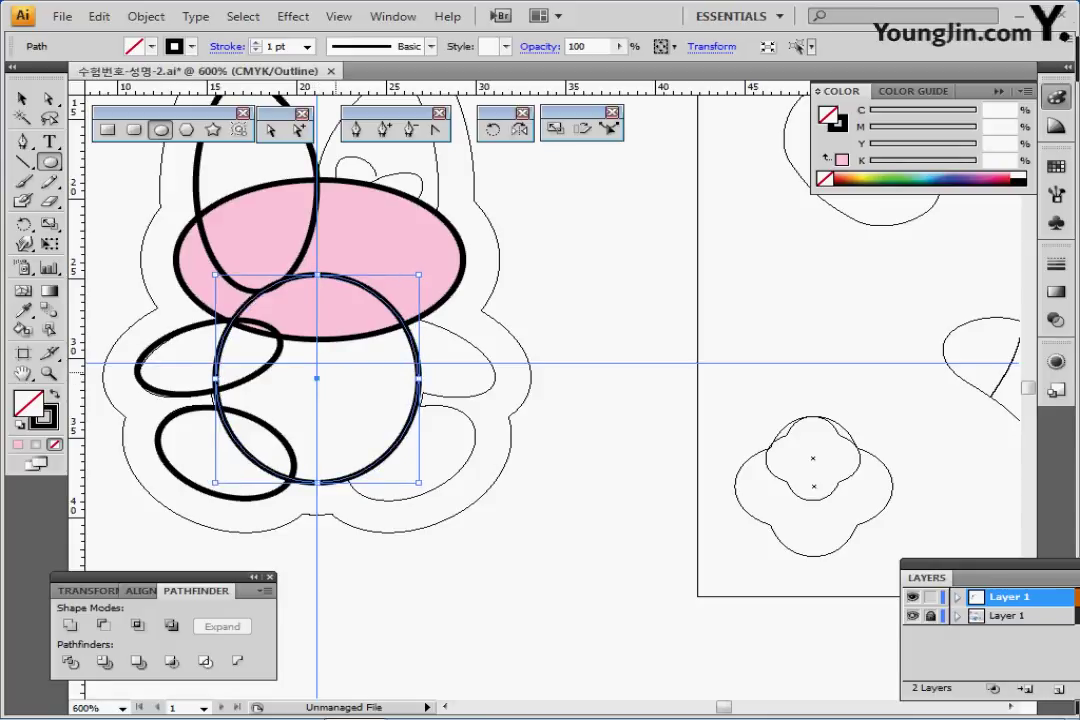
left_click_drag(317, 378, 313, 378)
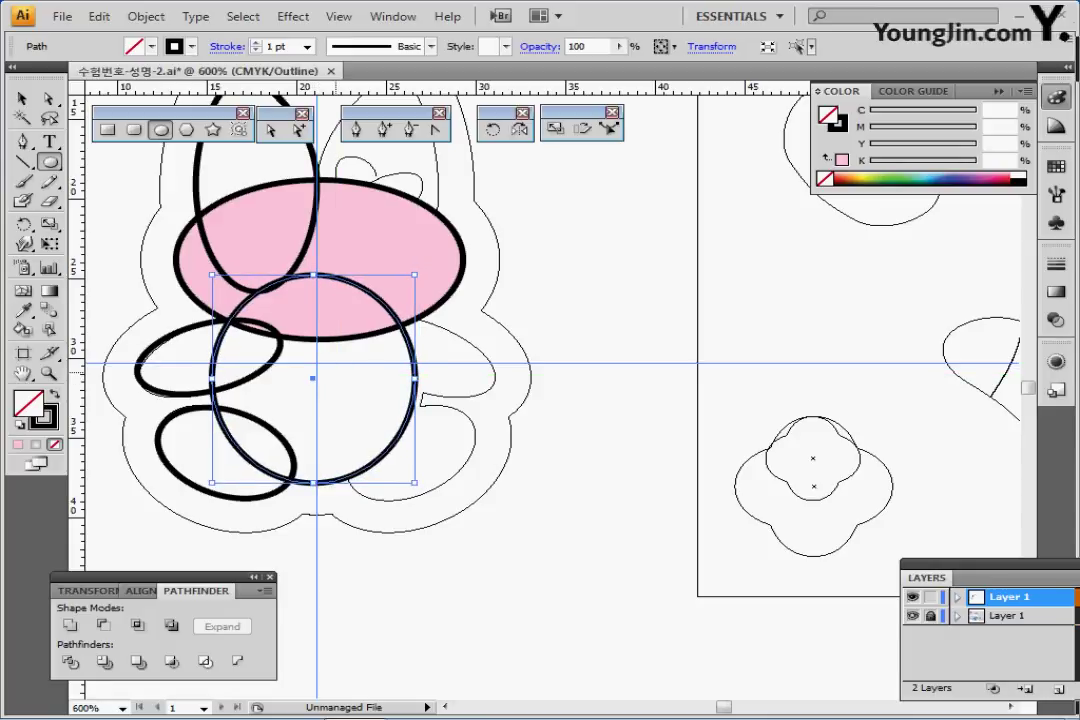
key("Down")
key("Right")
key("Right")
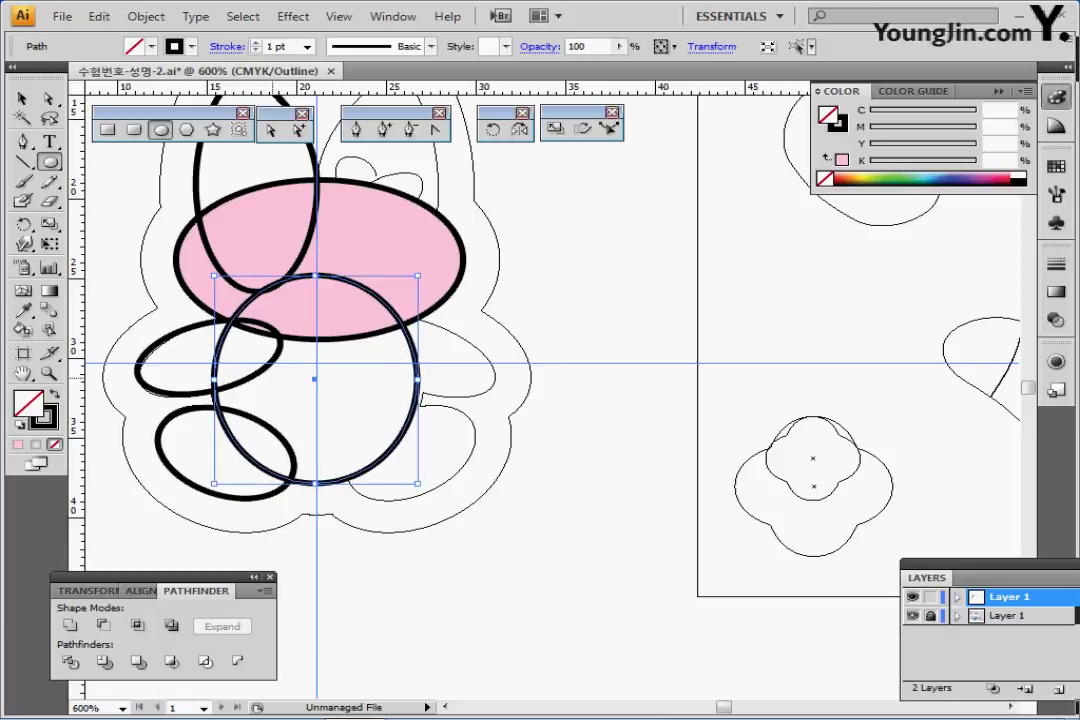
left_click_drag(215, 378, 217, 379)
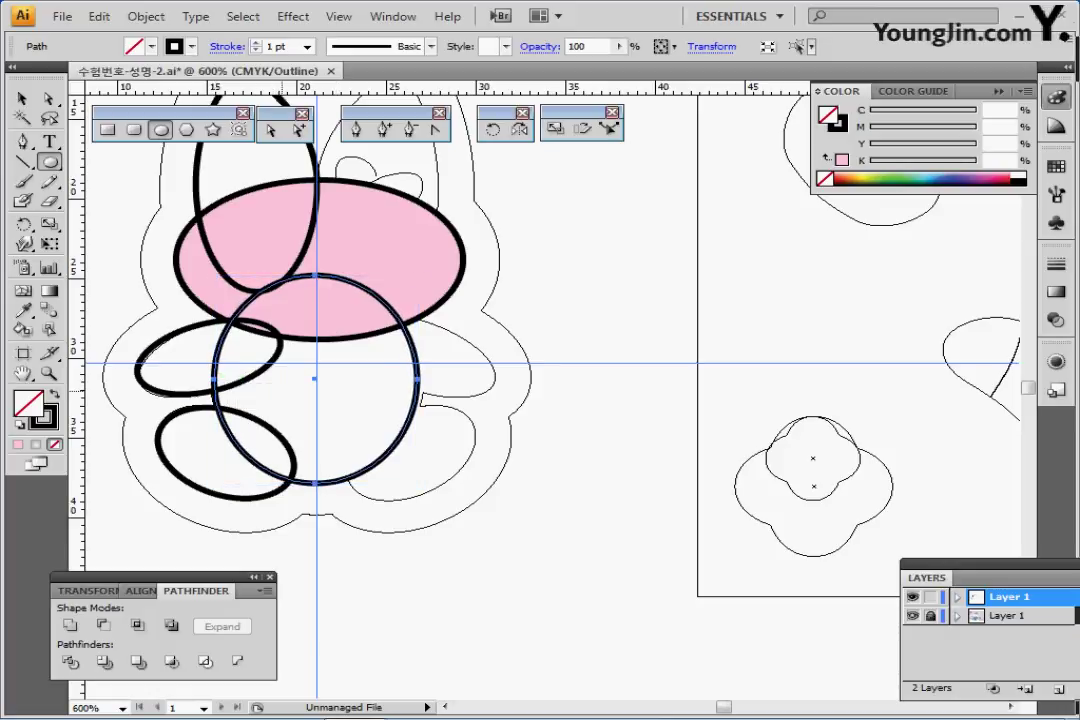
Hide the locked outline template layer so only the drawn rabbit shapes are displayed
key("ctrl+minus")
left_click_drag(560, 390, 313, 360)
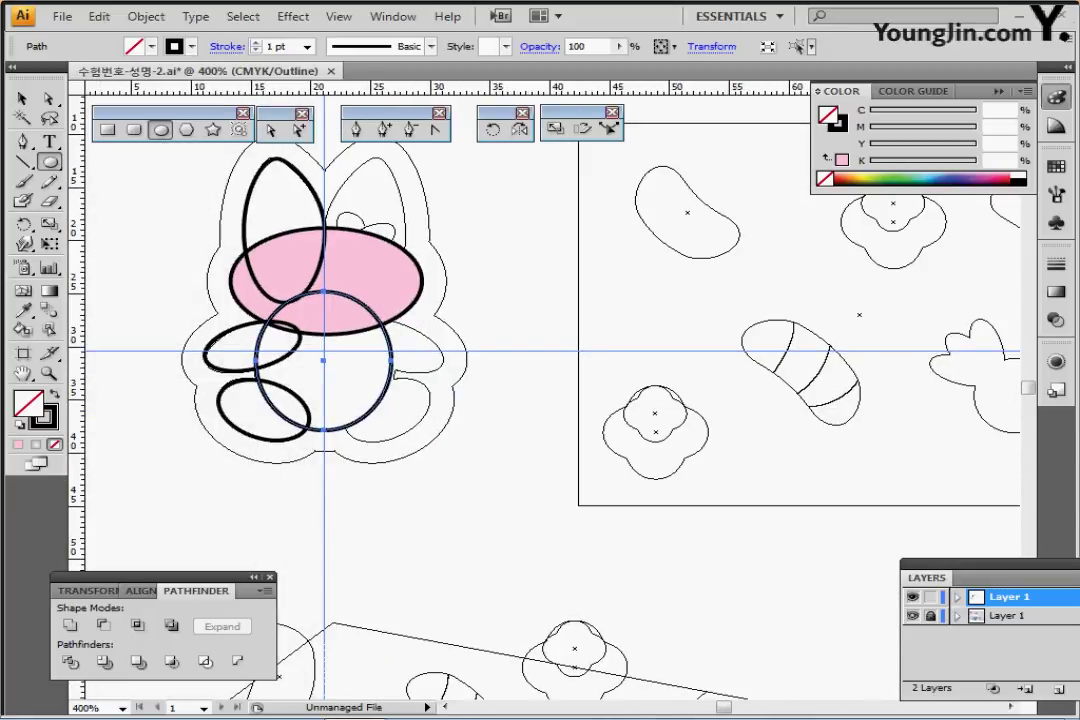
left_click(912, 616)
left_click_drag(437, 371, 408, 388)
scroll(407, 388, "down", 2)
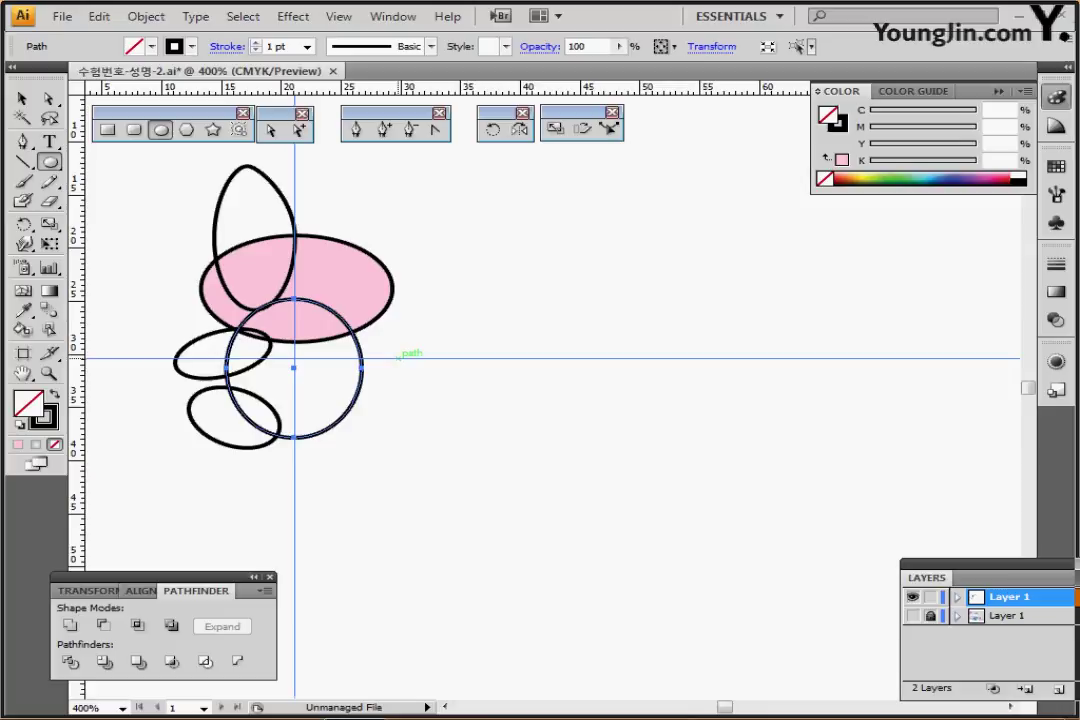
key("ctrl")
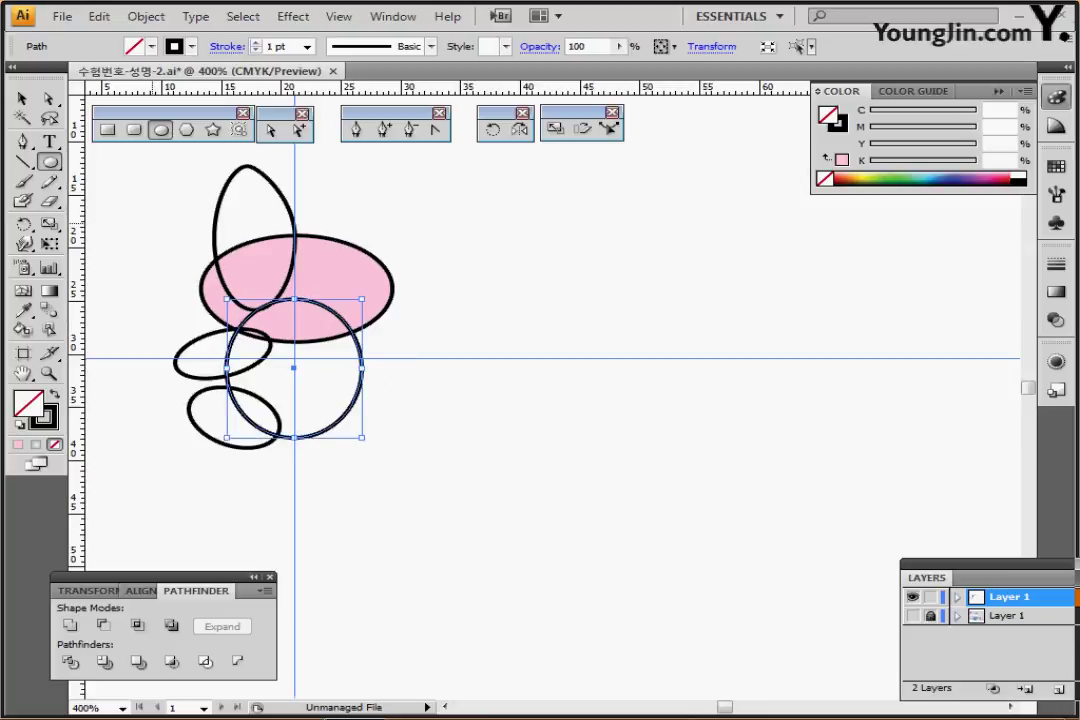
Reflect copies of the ear, arm and leg ellipses across the vertical guide to form the rabbit's other side
left_click_drag(168, 193, 271, 431)
left_click_drag(405, 217, 363, 369)
left_click(519, 130)
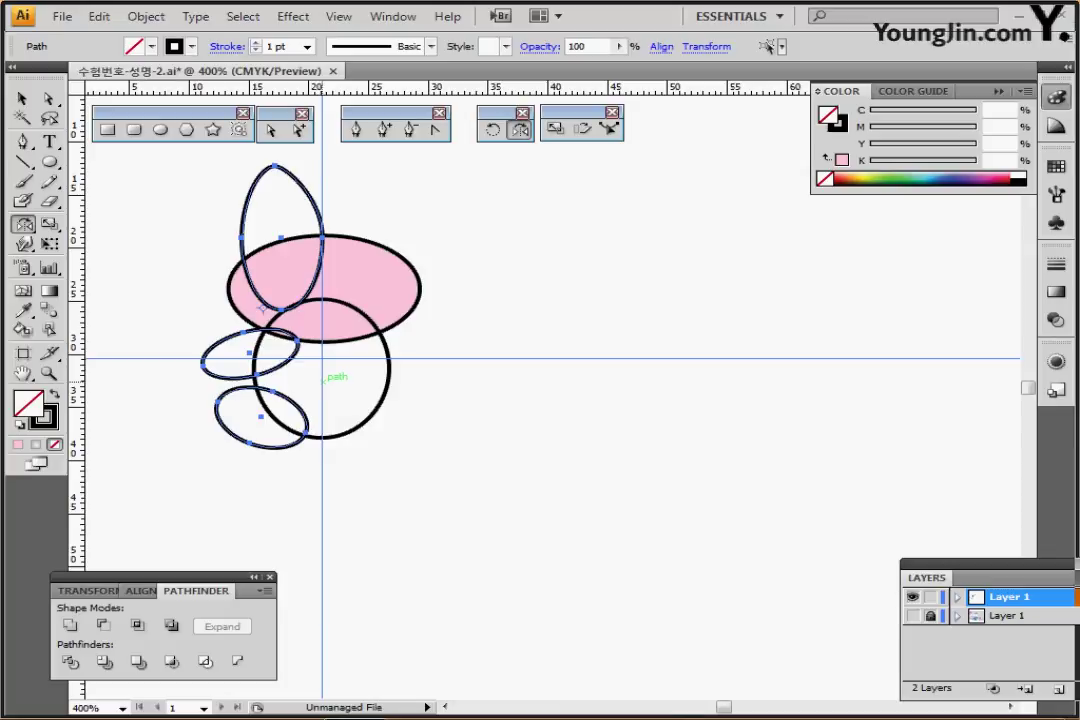
left_click(323, 380, "alt")
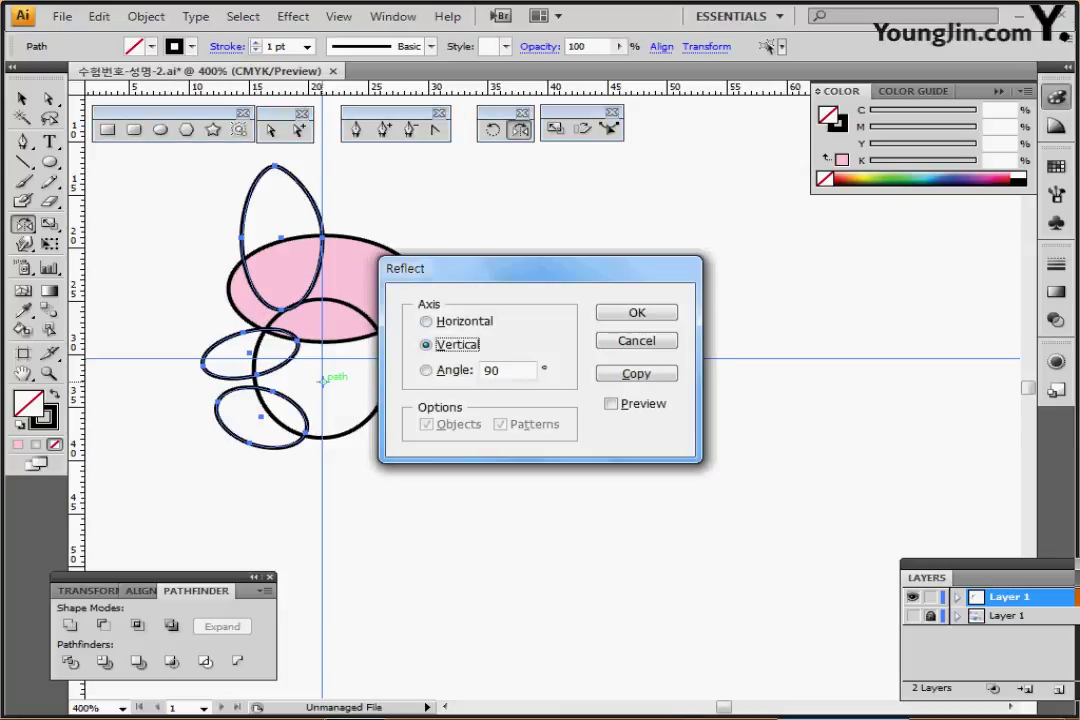
left_click(636, 373)
left_click(515, 277, "ctrl")
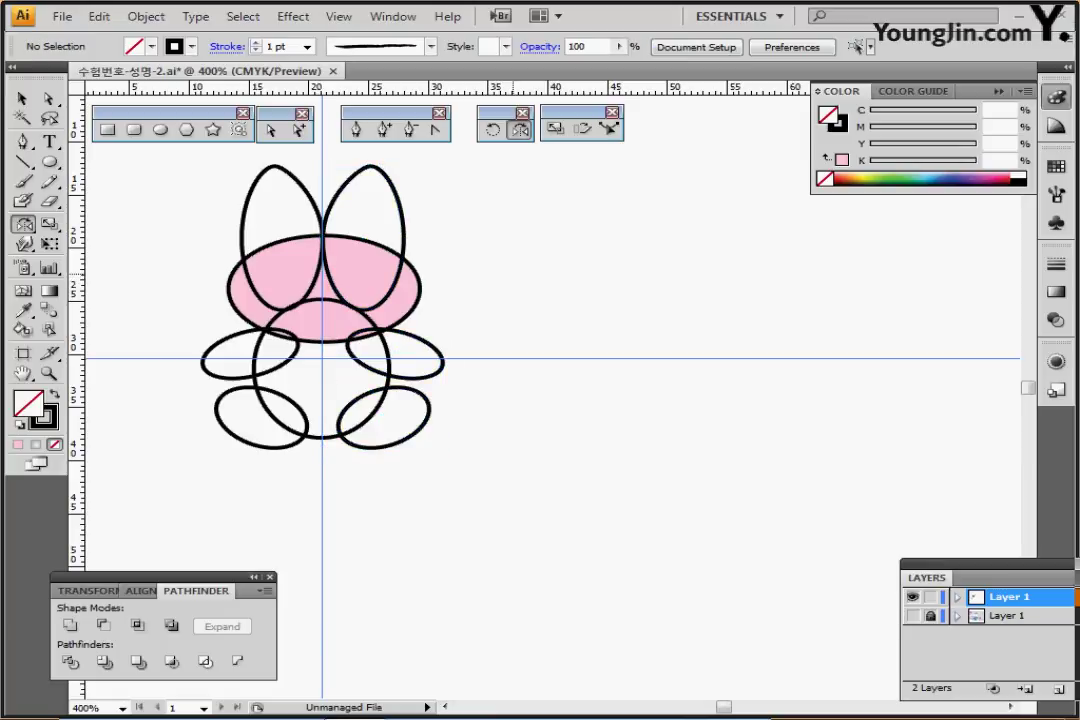
Unite all the rabbit shapes into one silhouette and give it the light pink swatch's fill with no stroke
left_click_drag(468, 147, 285, 365)
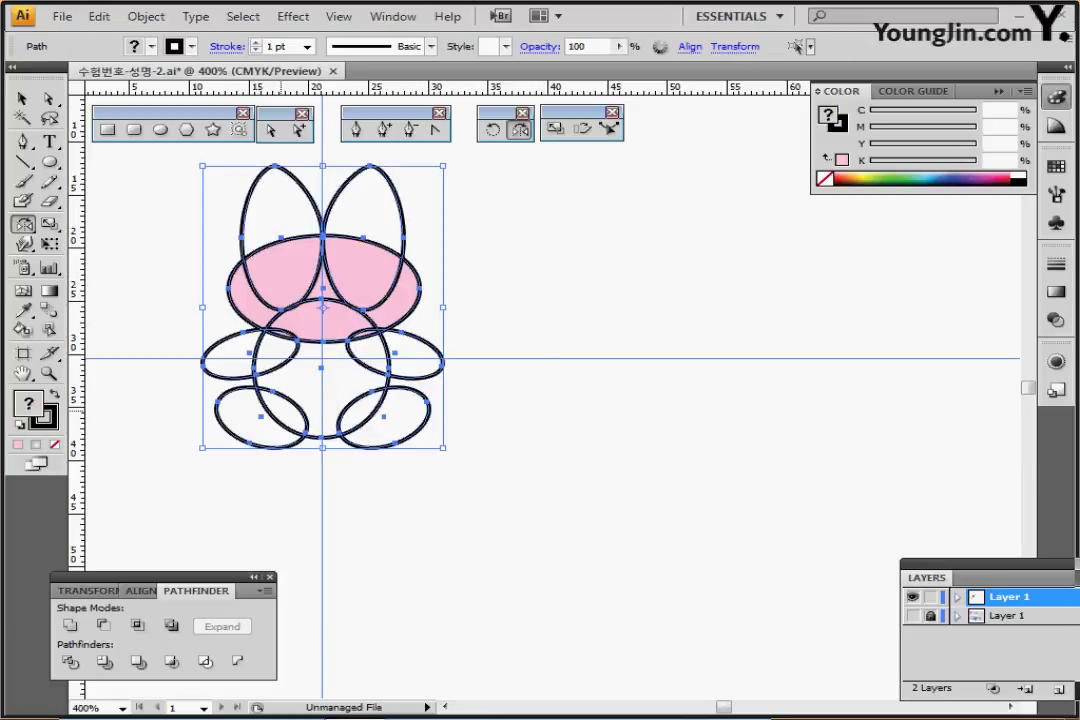
left_click(69, 625)
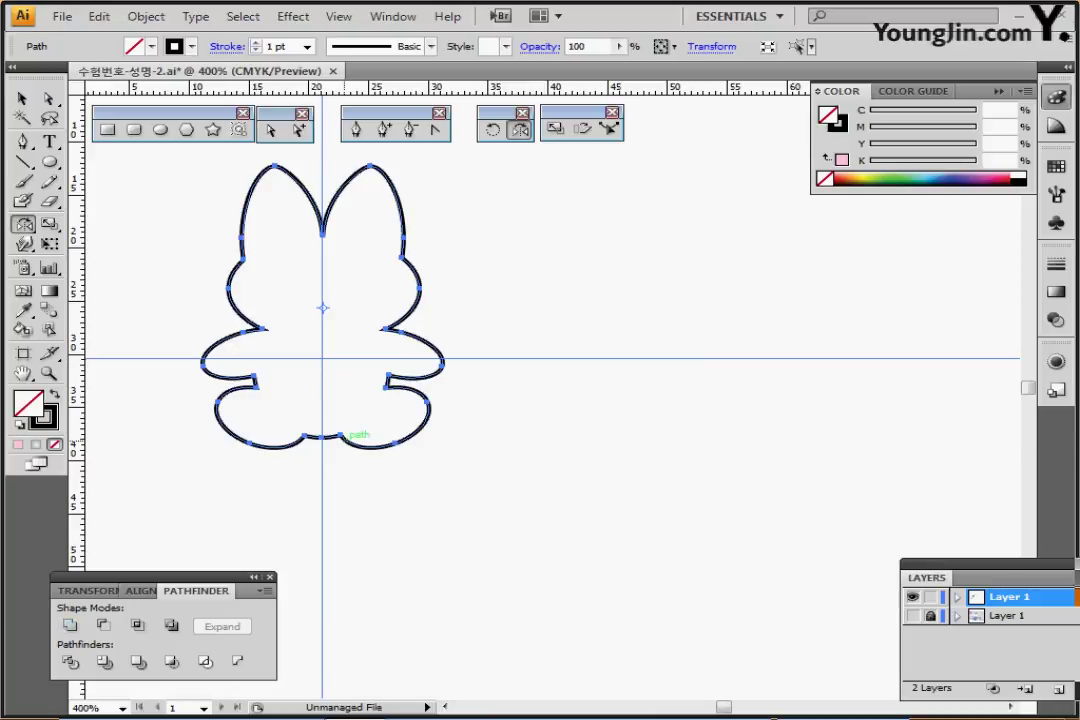
left_click_drag(325, 283, 435, 337)
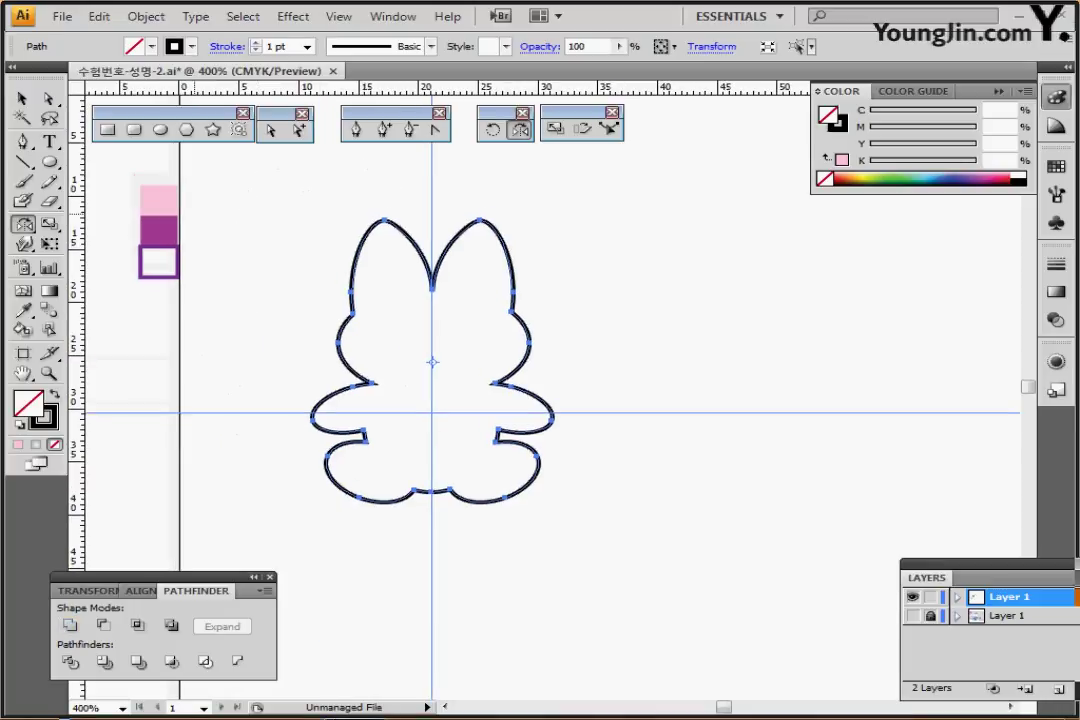
key("i")
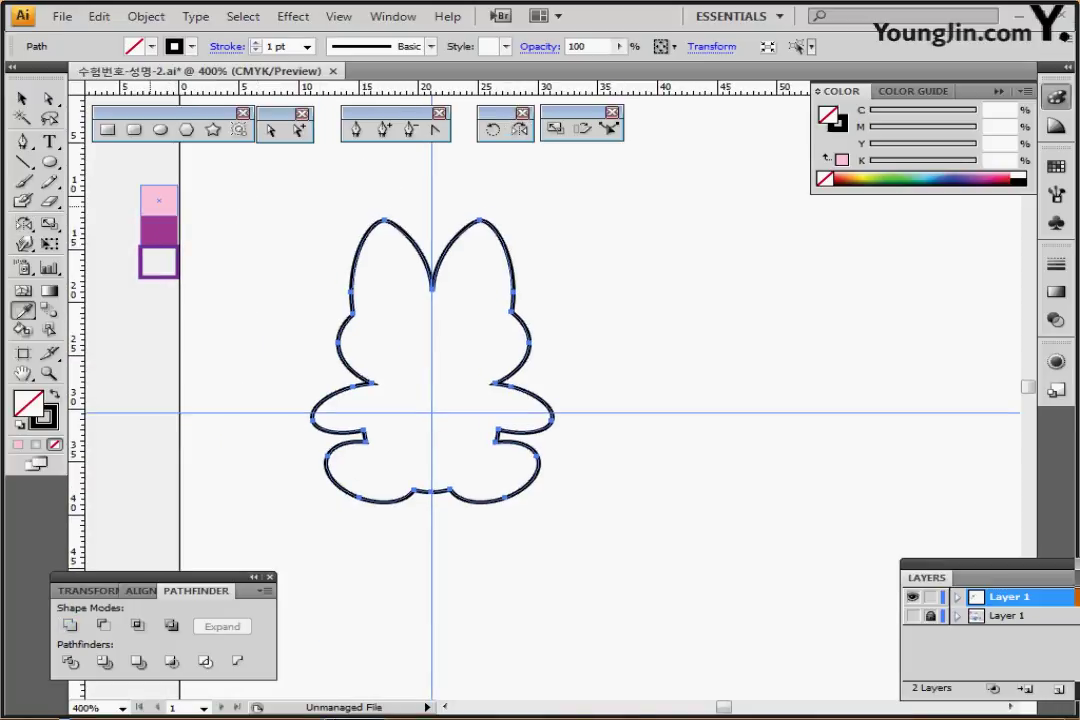
left_click(158, 198)
left_click_drag(318, 288, 230, 264)
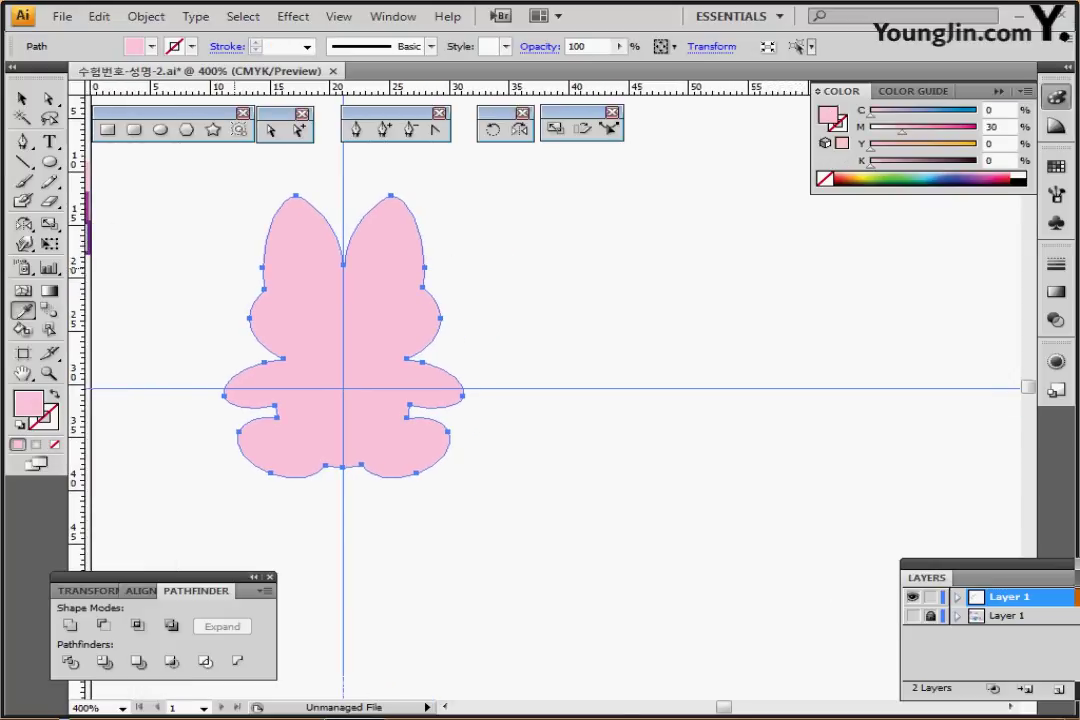
Offset the pink rabbit silhouette's path by 2 mm with Miter joins and a miter limit of 4
left_click(146, 16)
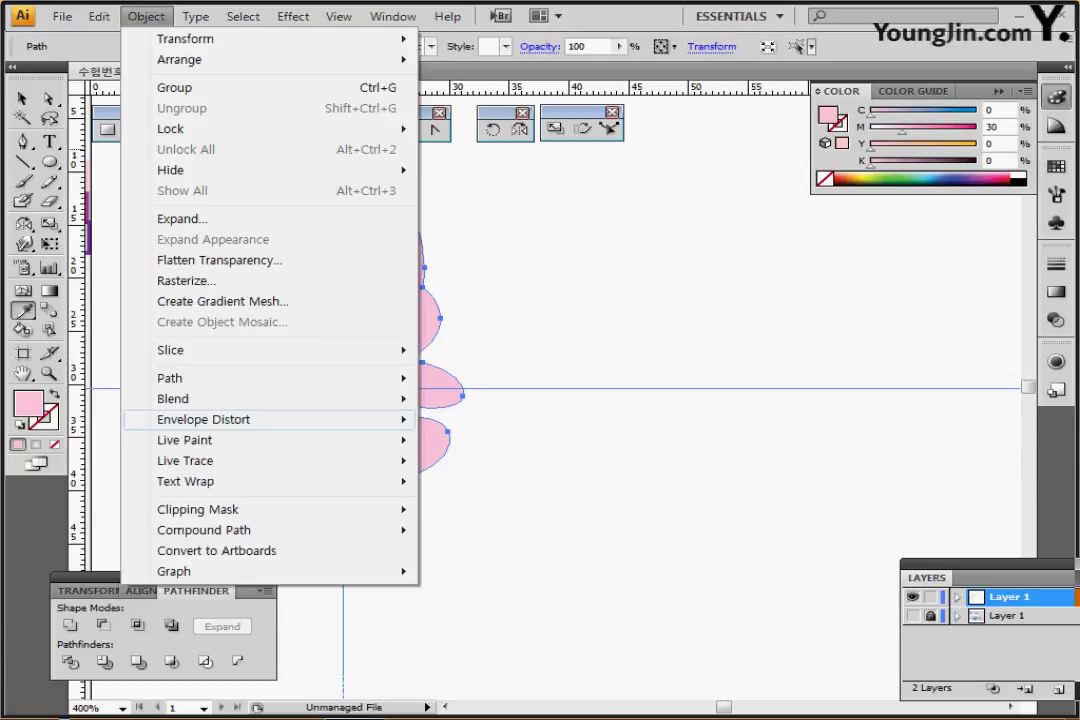
mouse_move(250, 378)
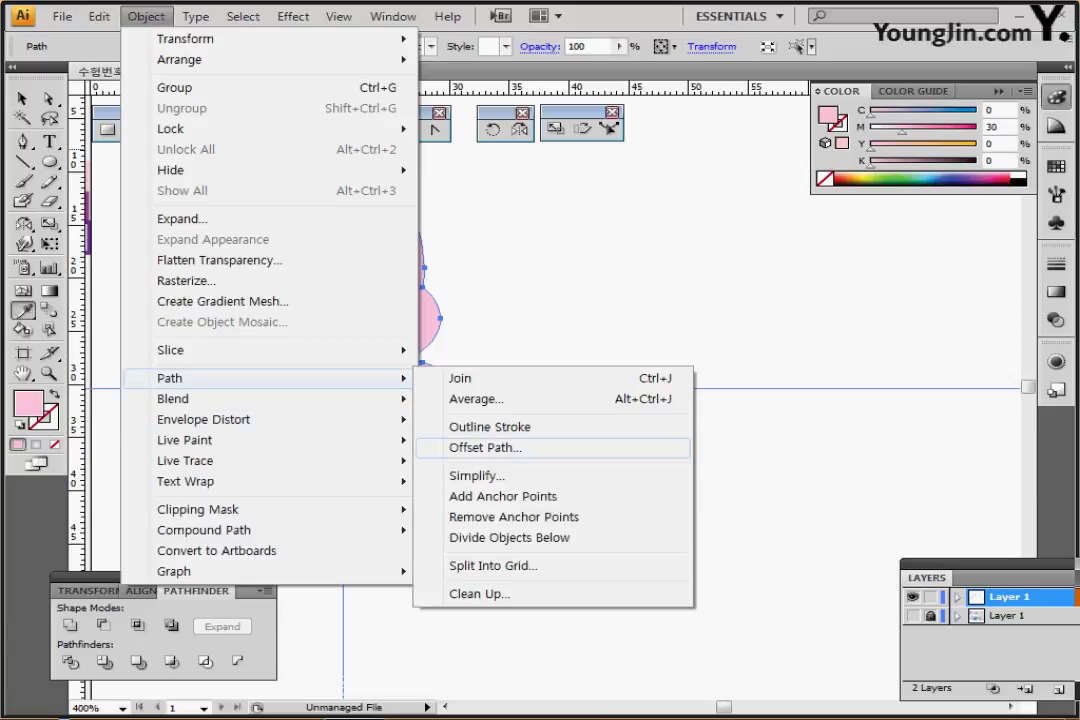
left_click(485, 447)
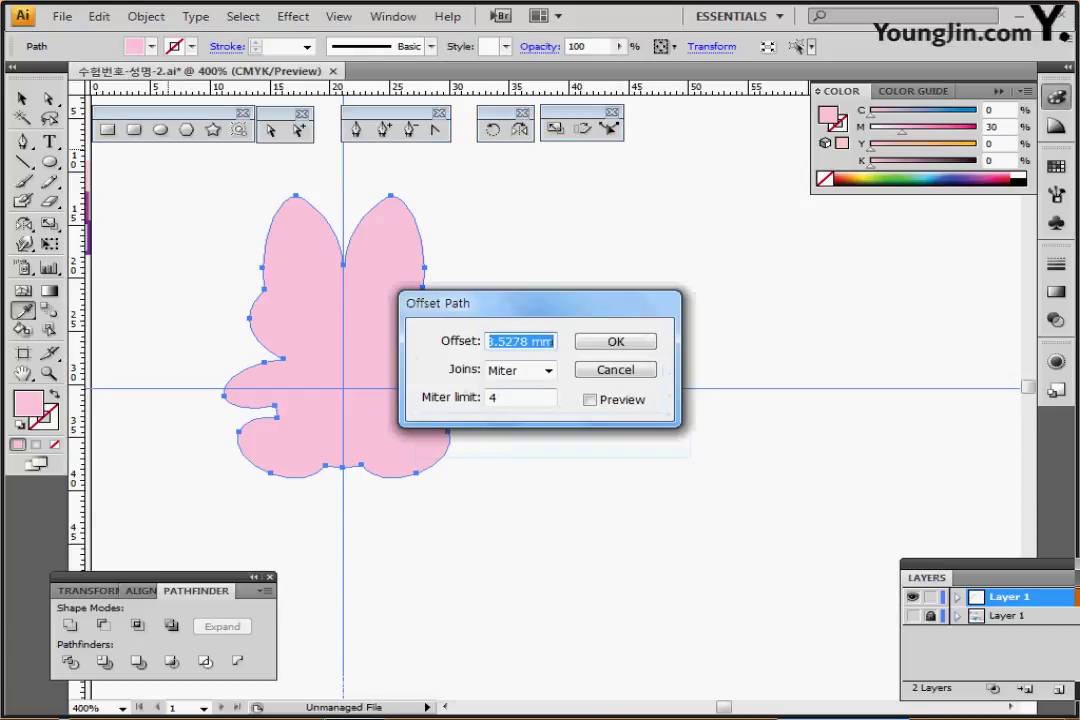
type("2 mm")
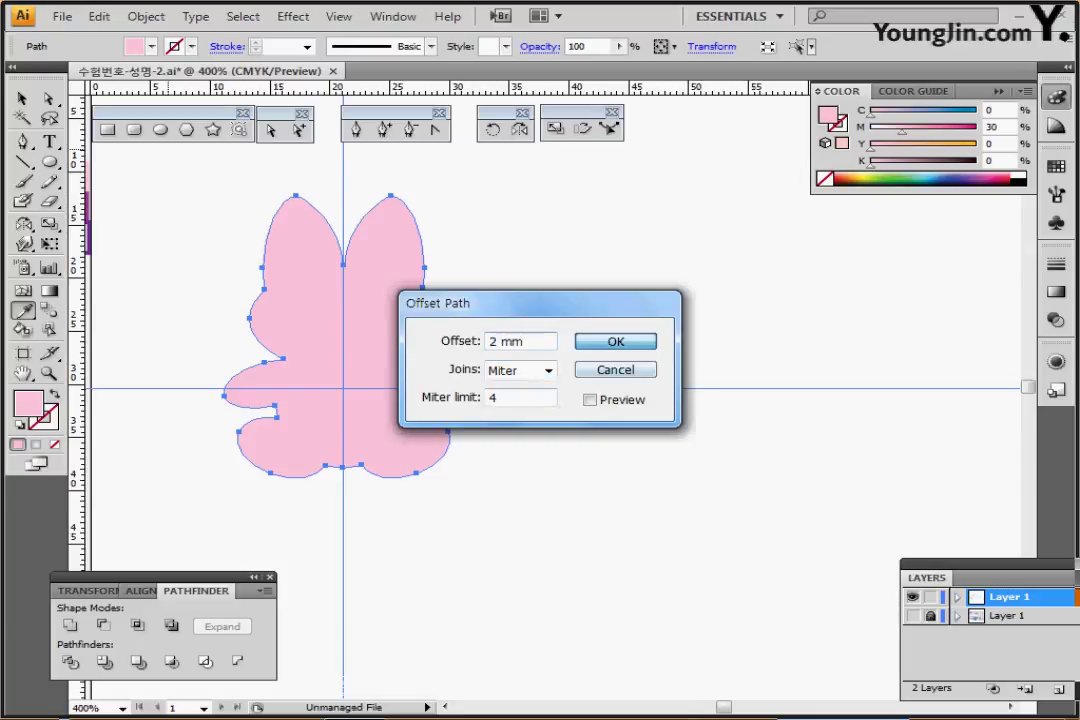
key("Return")
Fill the offset rabbit outline with the purple swatch's colour (C 40, M 90) and deselect it
left_click_drag(131, 217, 239, 270)
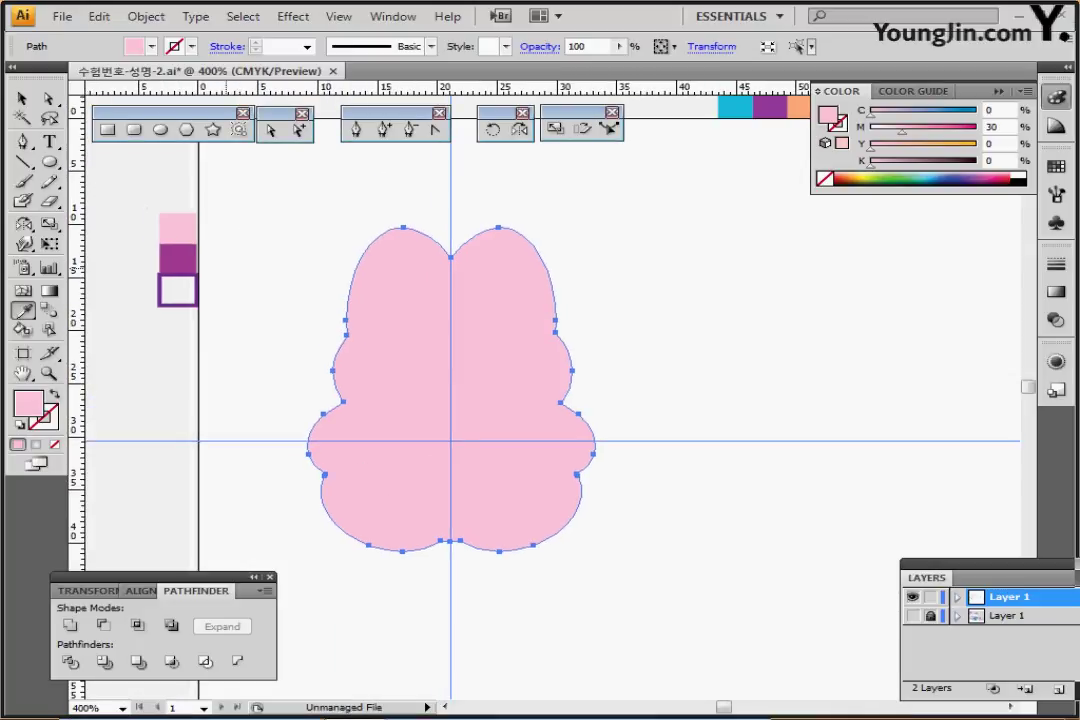
left_click(178, 259)
left_click_drag(480, 380, 414, 365)
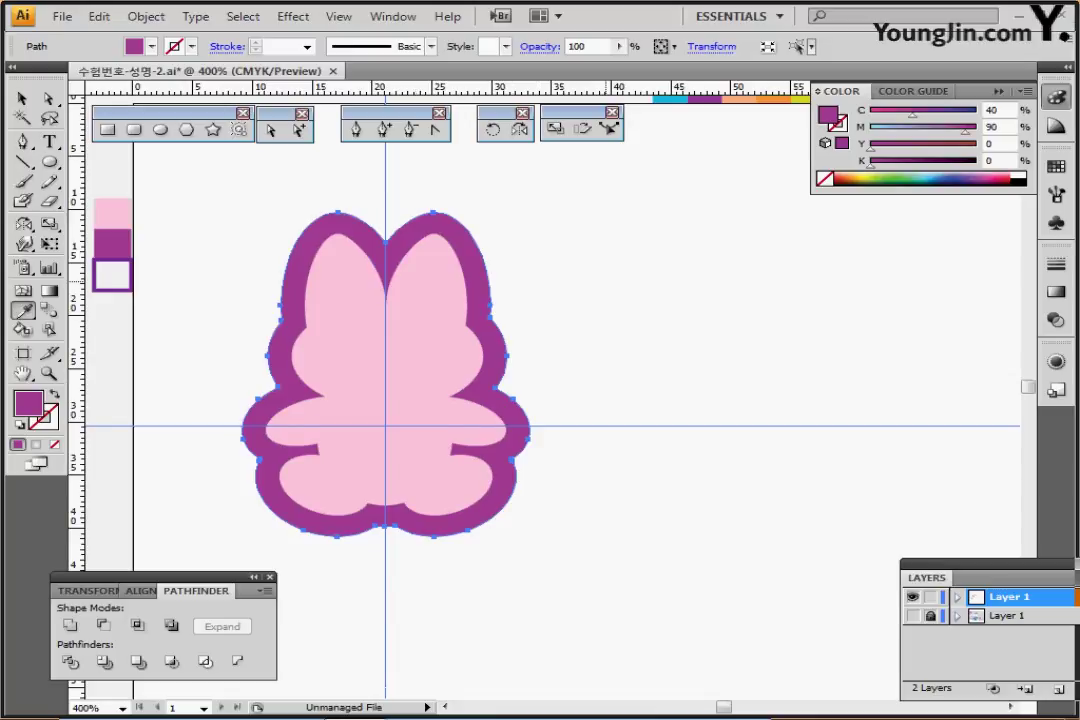
key("ctrl")
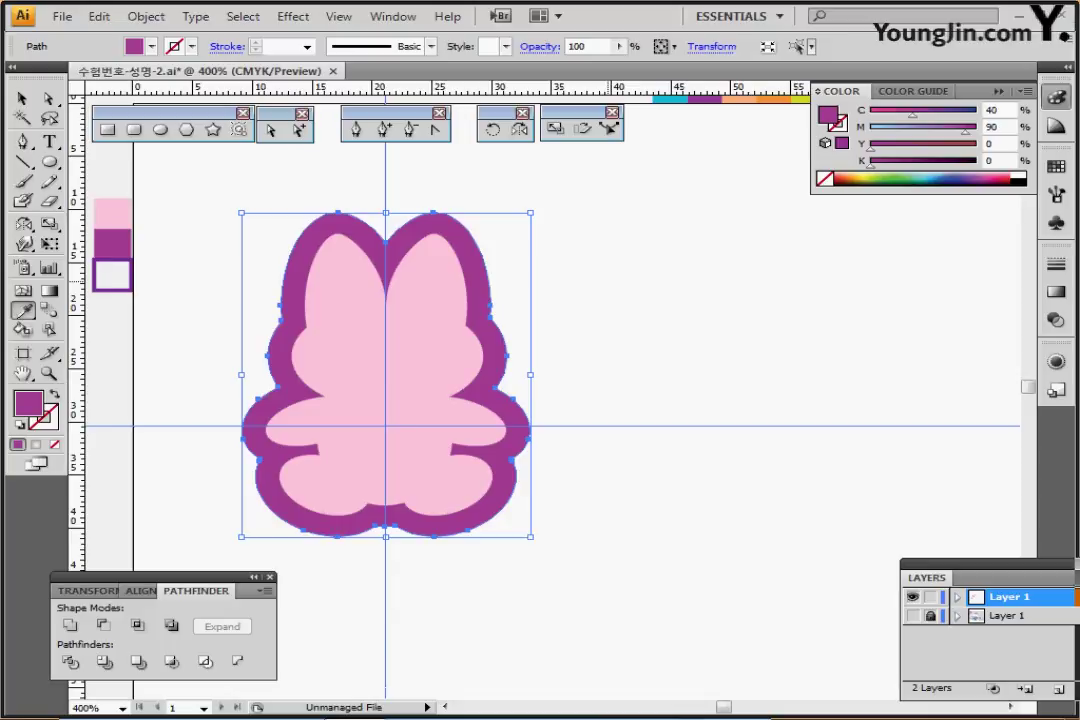
key("ctrl+shift+a")
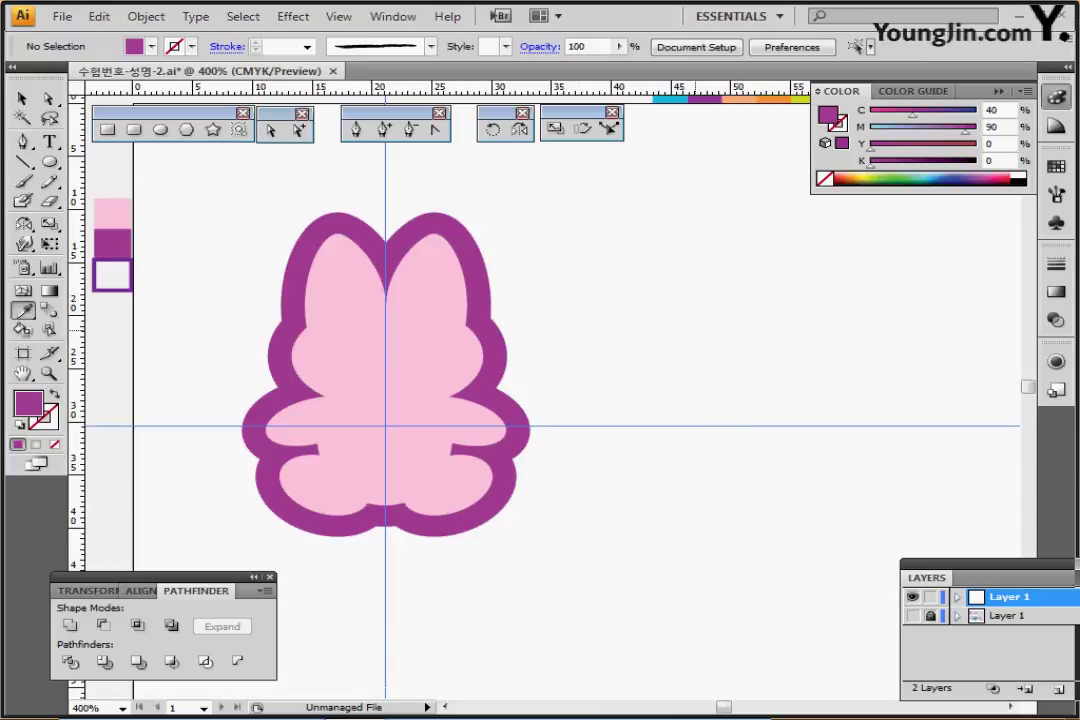
scroll(550, 420, "up", 2)
left_click_drag(550, 326, 556, 307)
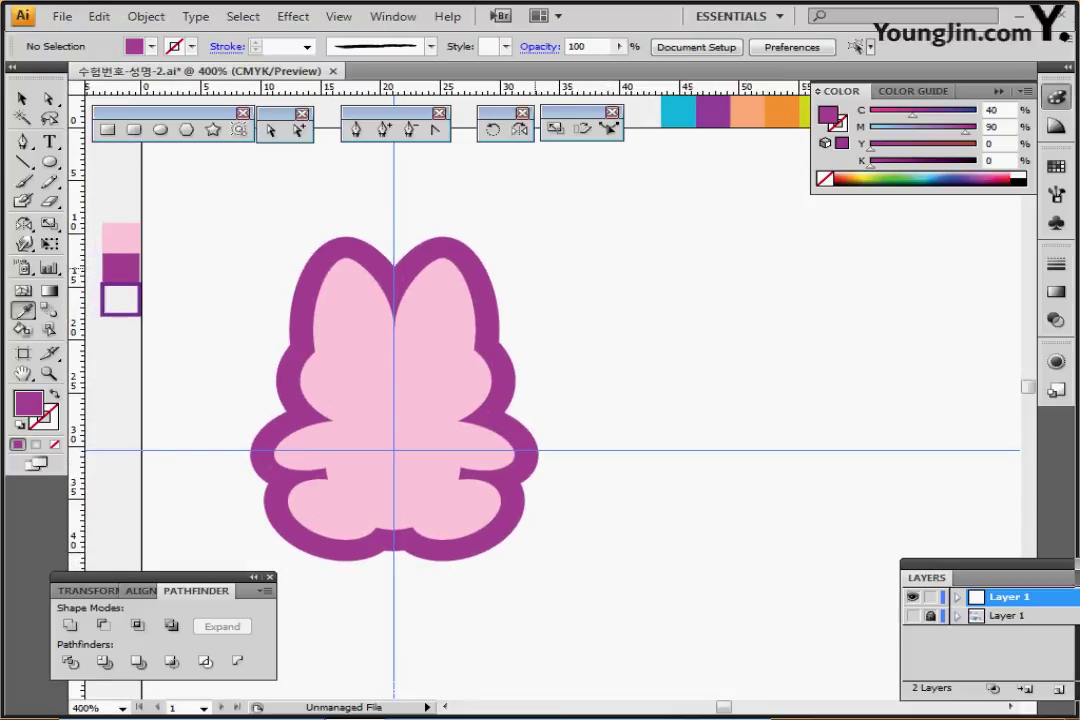
left_click_drag(537, 268, 527, 251)
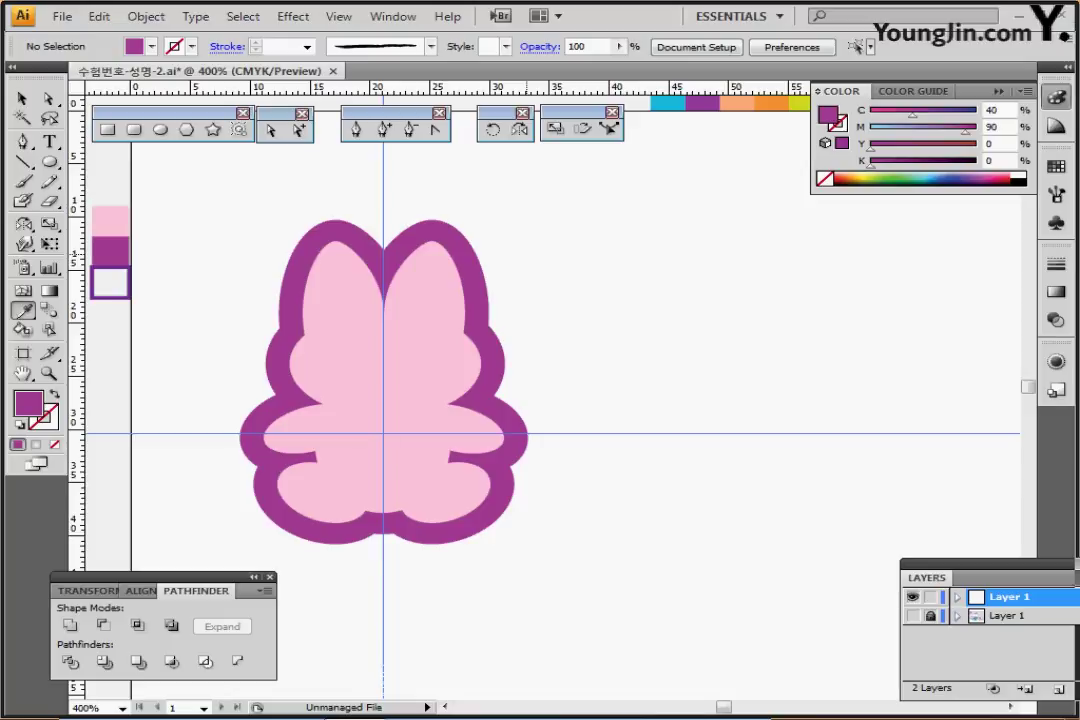
scroll(550, 420, "up", 1)
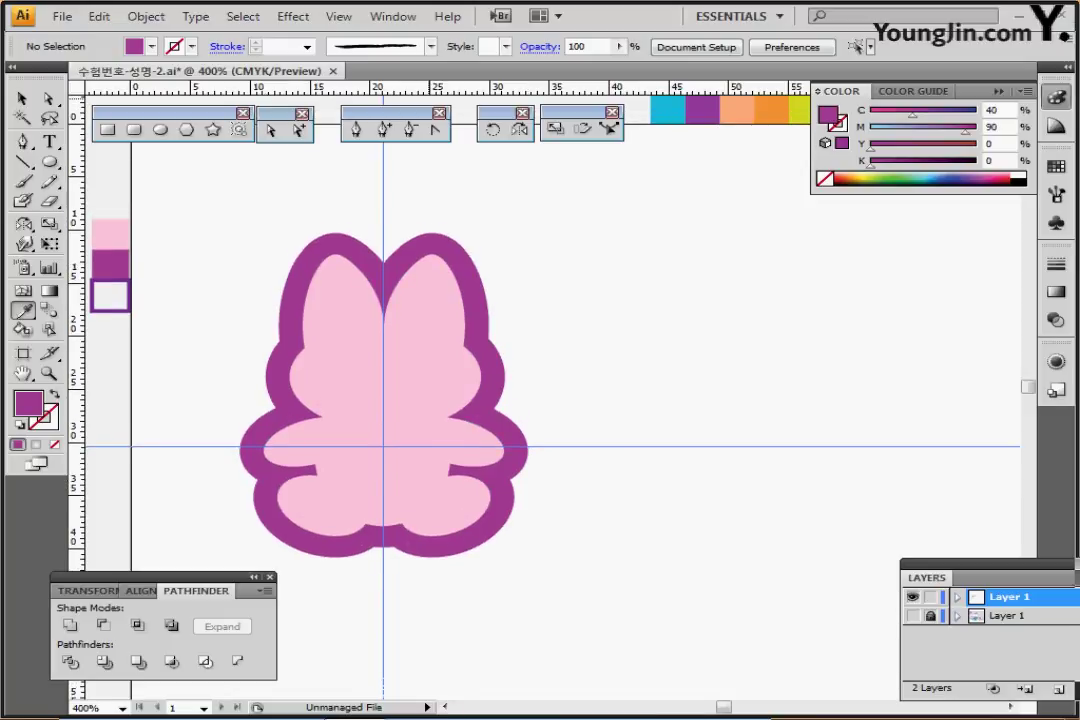
Open the Artistic_ChalkCharcoalPencil brush library, move it beside the rabbit and enlarge it to list more brushes
left_click(431, 46)
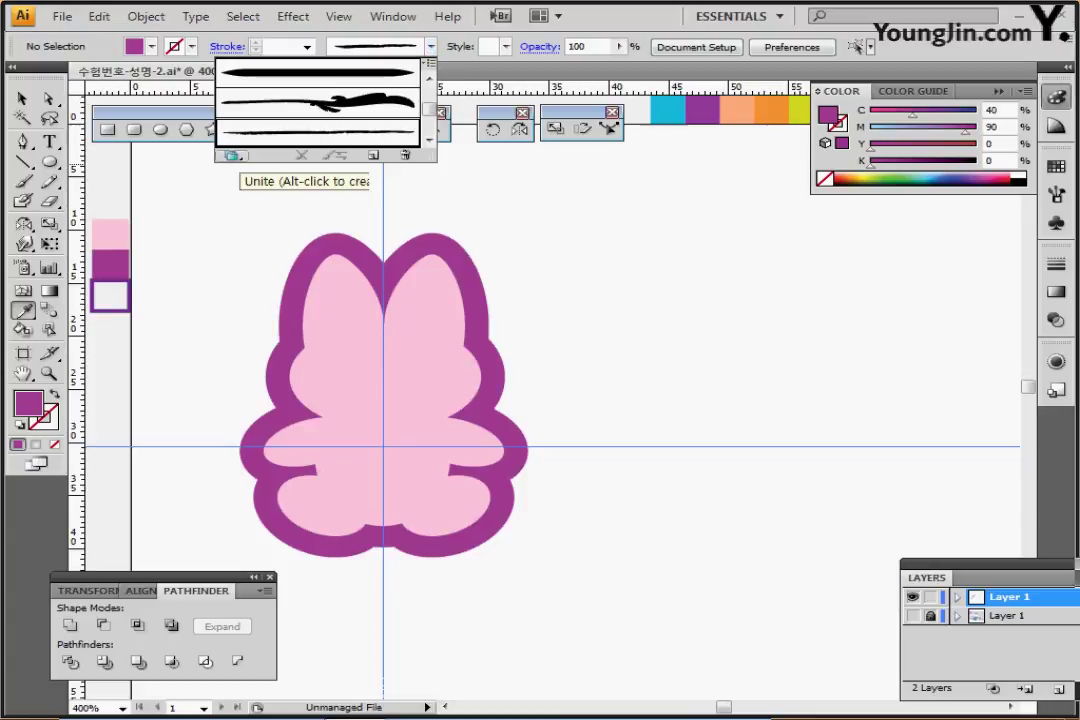
left_click(232, 155)
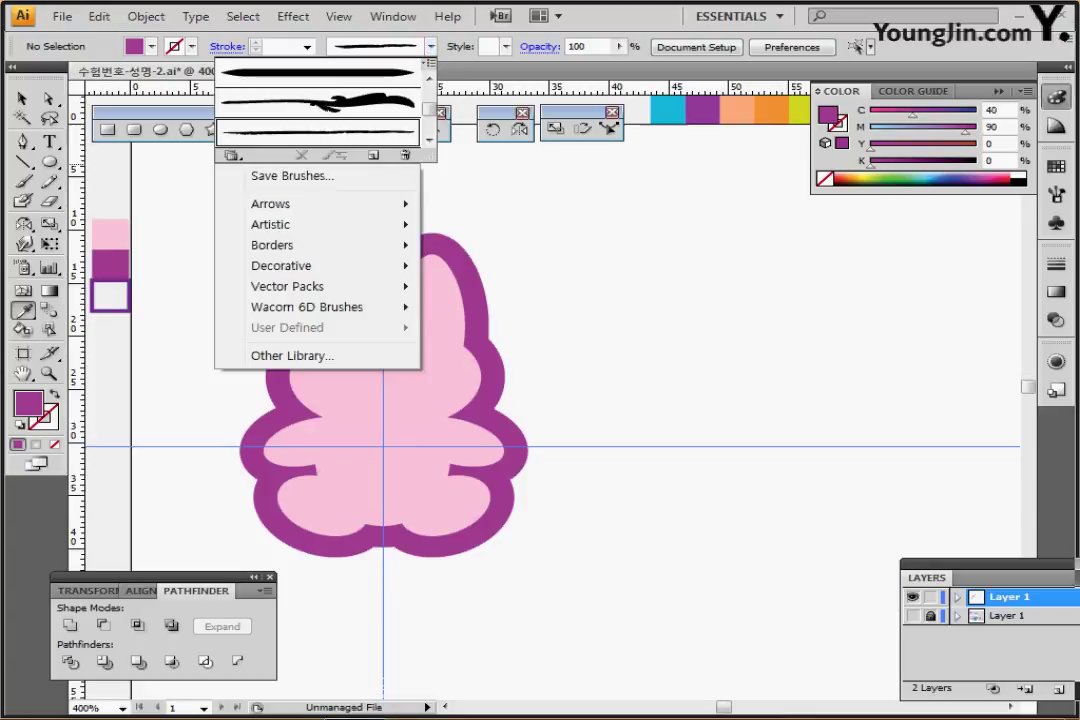
mouse_move(300, 224)
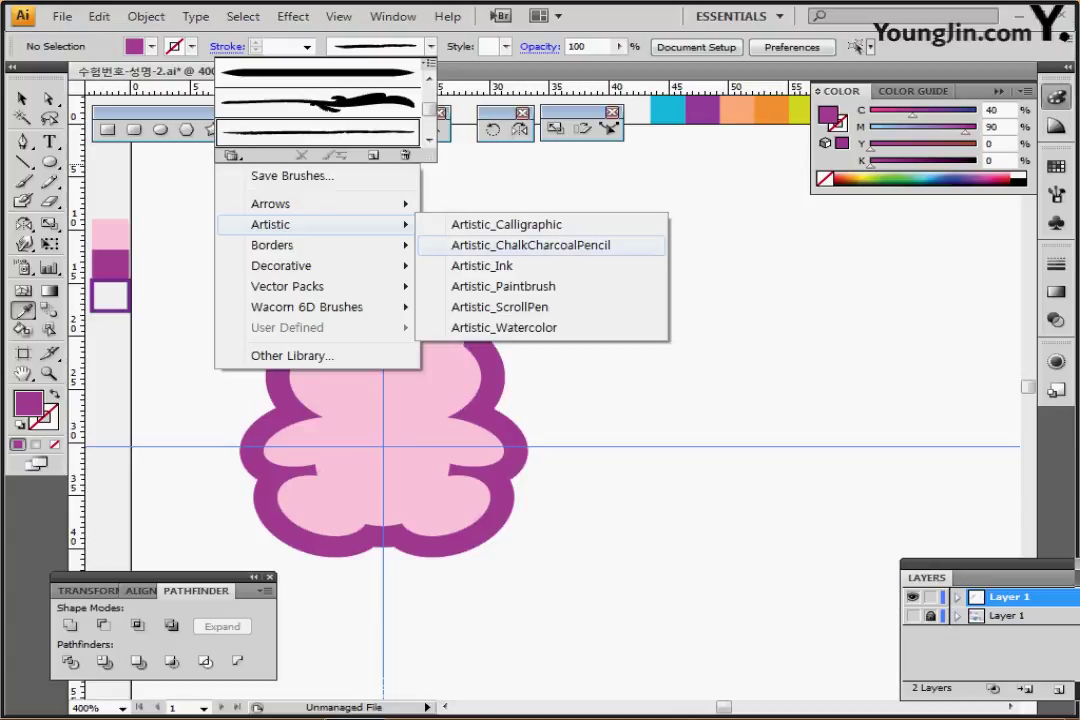
left_click(530, 245)
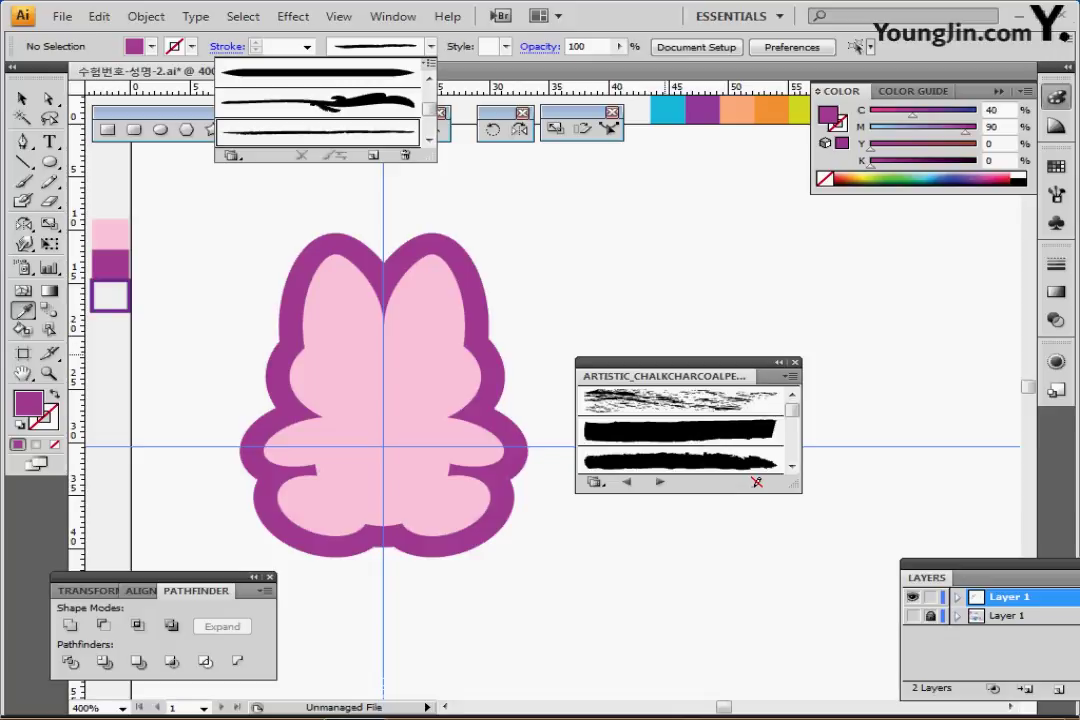
mouse_move(680, 363)
left_mouse_down()
mouse_move(678, 248)
mouse_move(652, 242)
left_mouse_up()
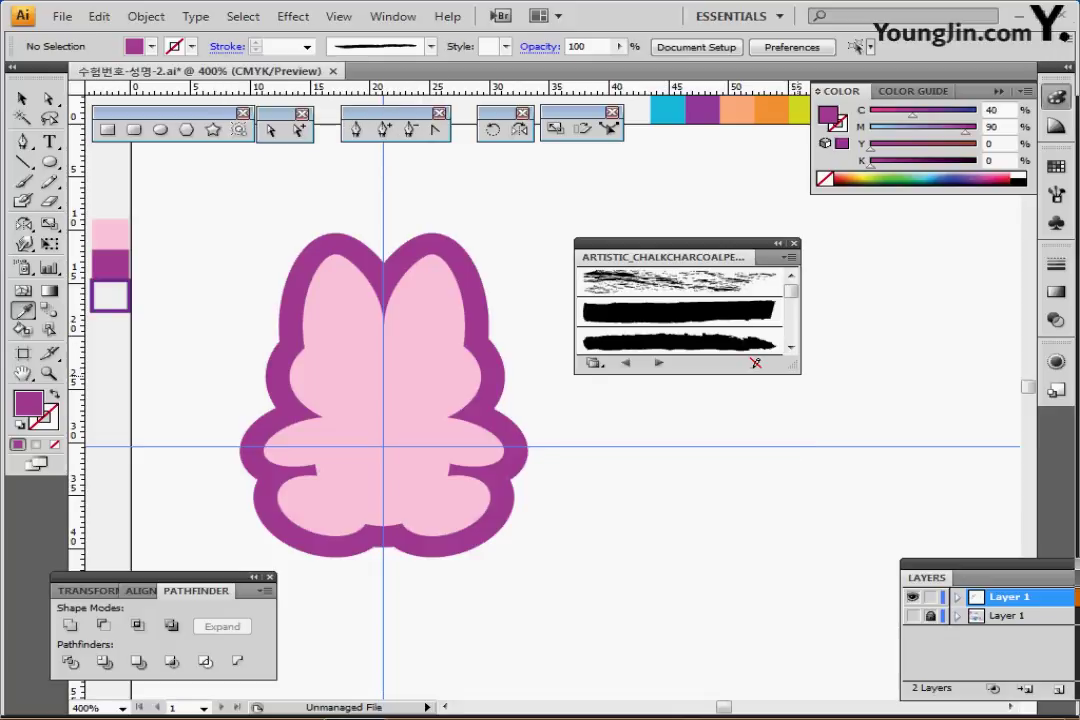
left_click_drag(797, 371, 797, 595)
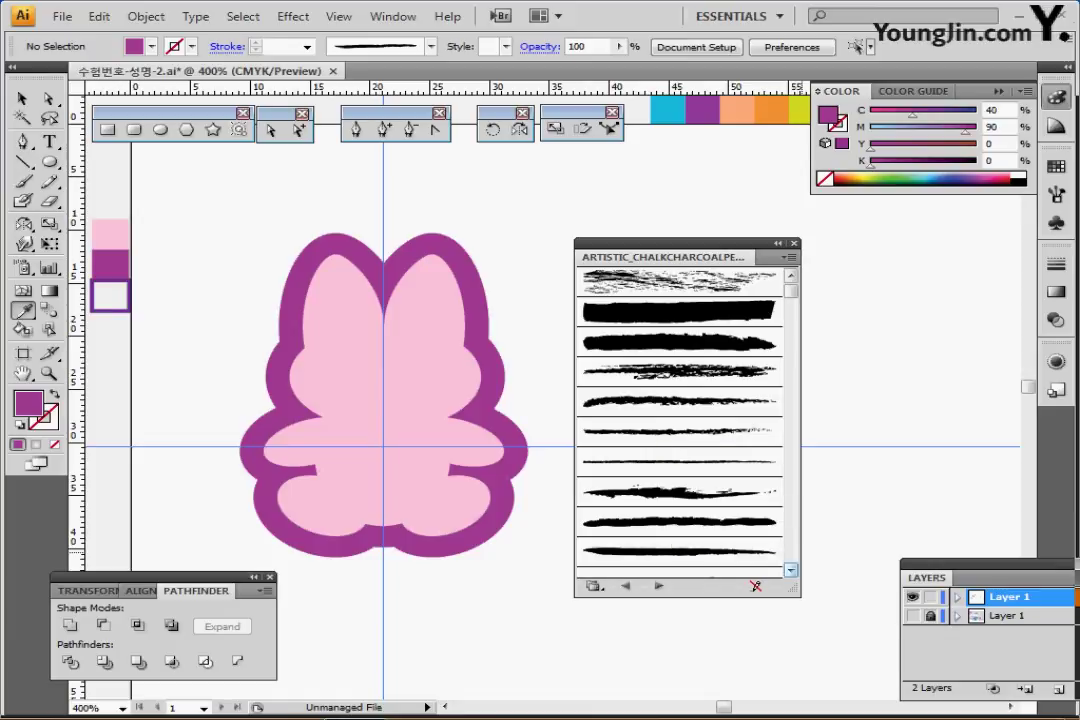
Choose the Charcoal - Thin brush from the library and close the library
scroll(790, 569, "down", 5)
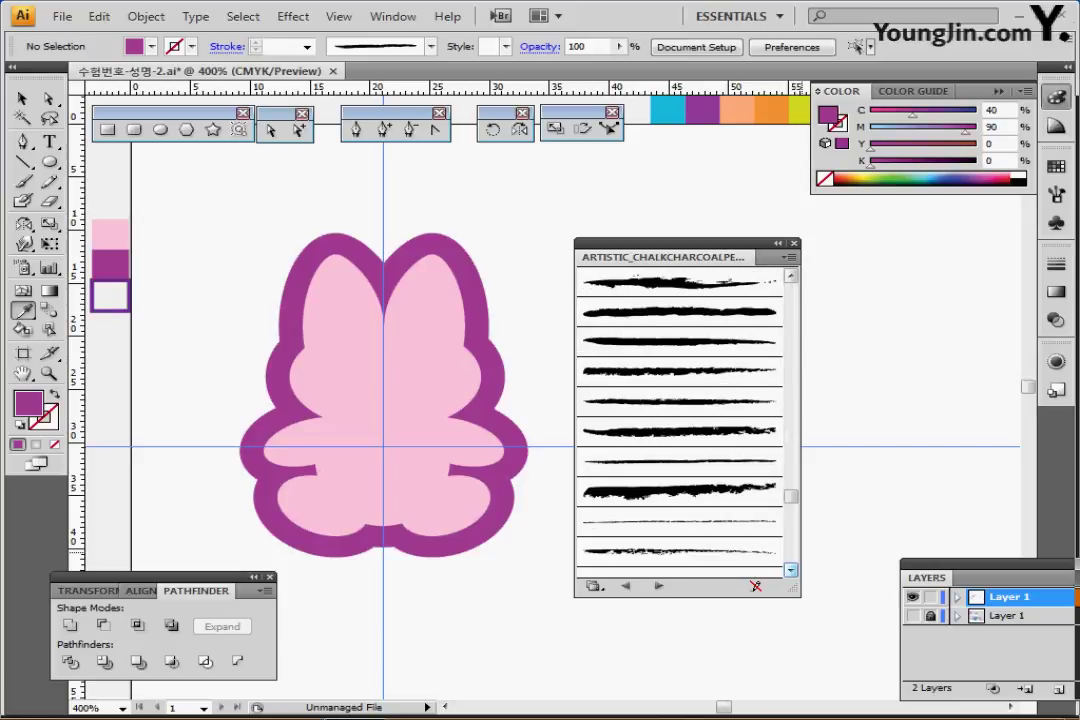
scroll(790, 569, "down", 1)
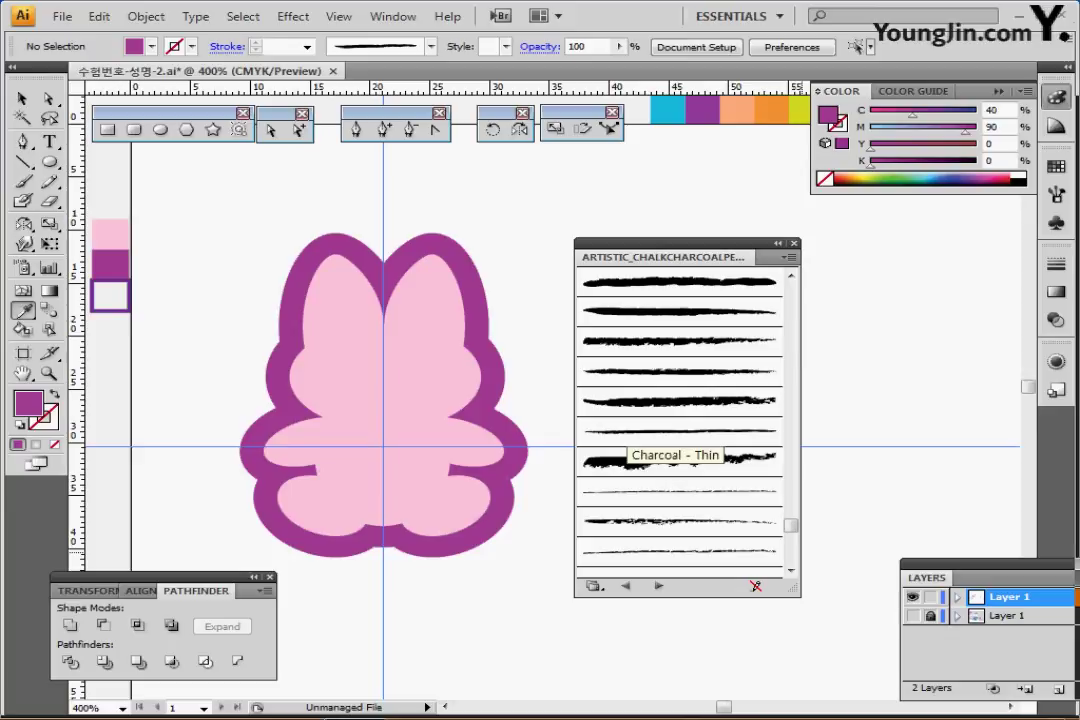
left_click(628, 432)
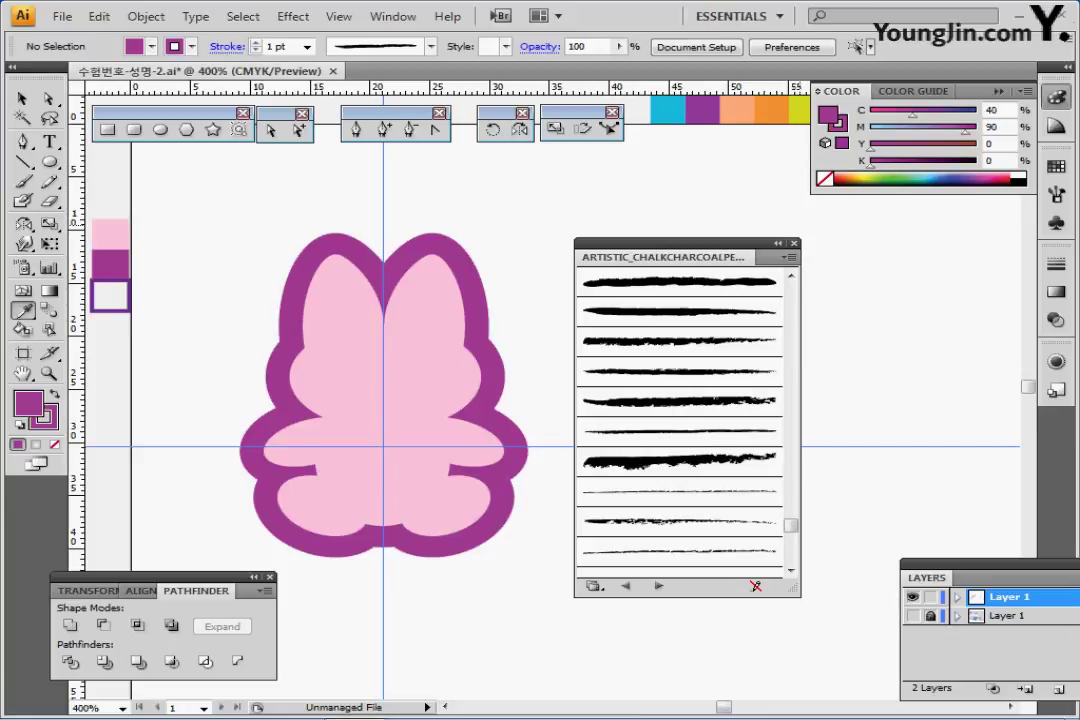
left_click(794, 243)
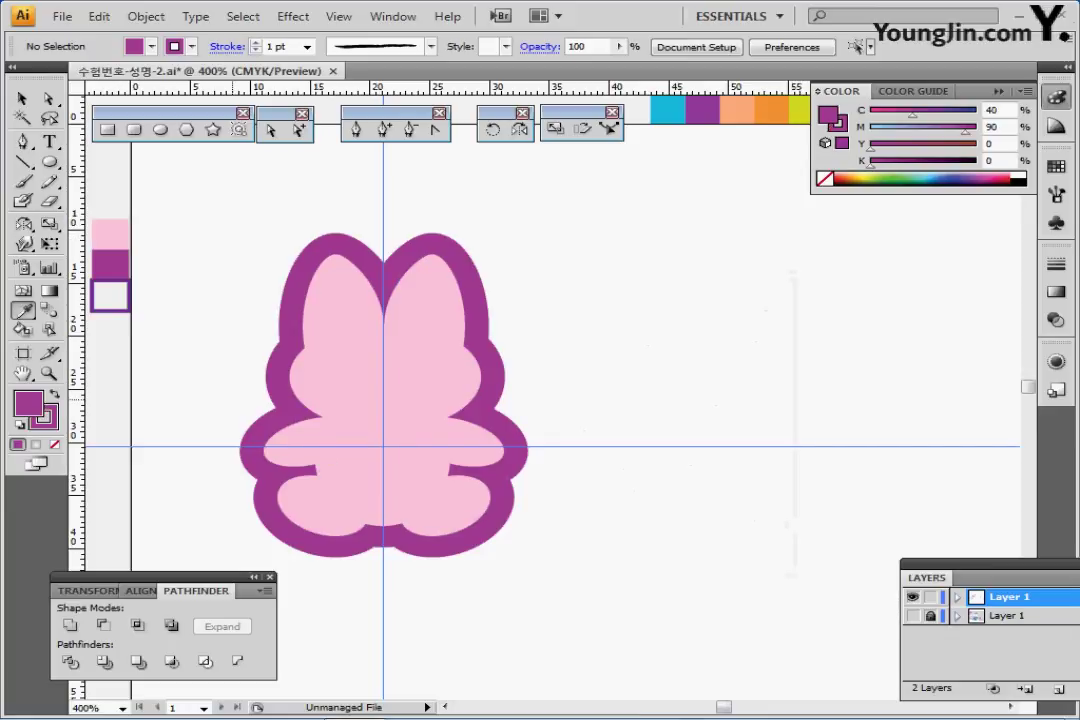
Show the template in Outline view, trace its purple swirl in the right ear with the Paintbrush, and restore Preview with the template hidden
left_click(22, 181)
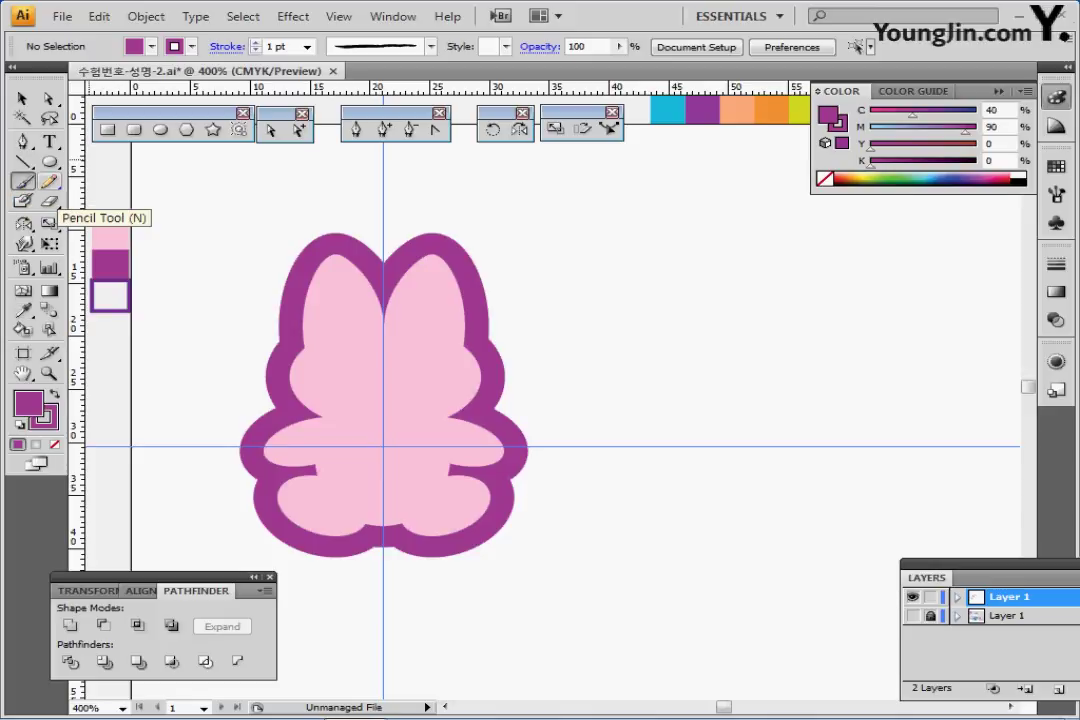
left_click(406, 356, "ctrl")
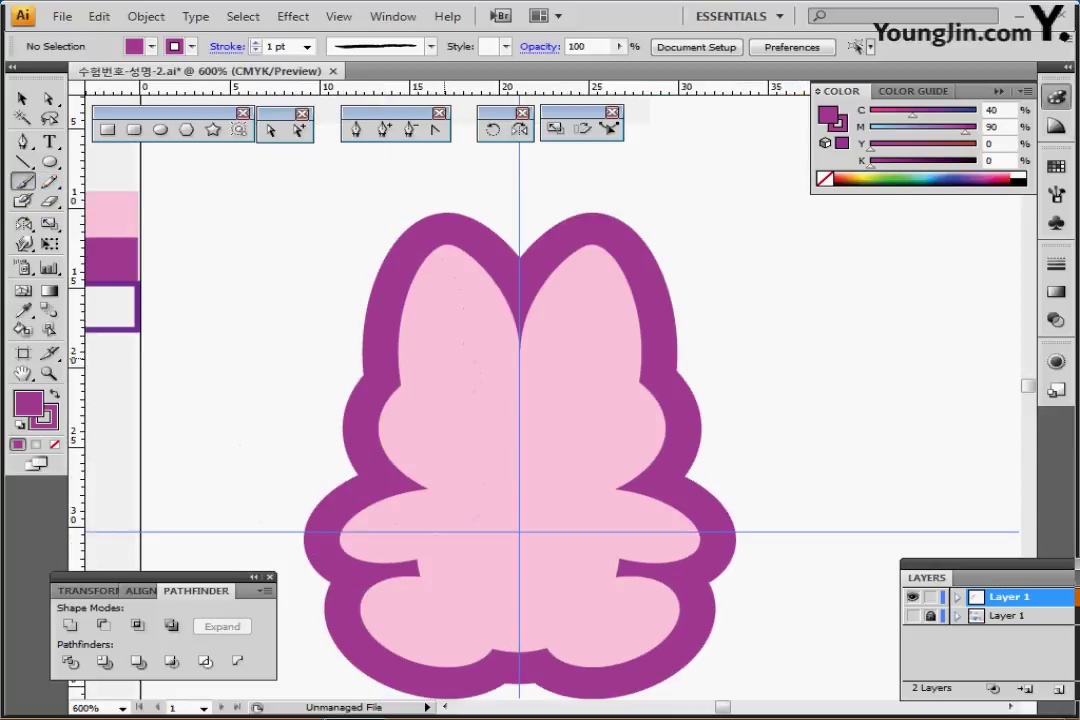
left_click_drag(406, 356, 302, 274)
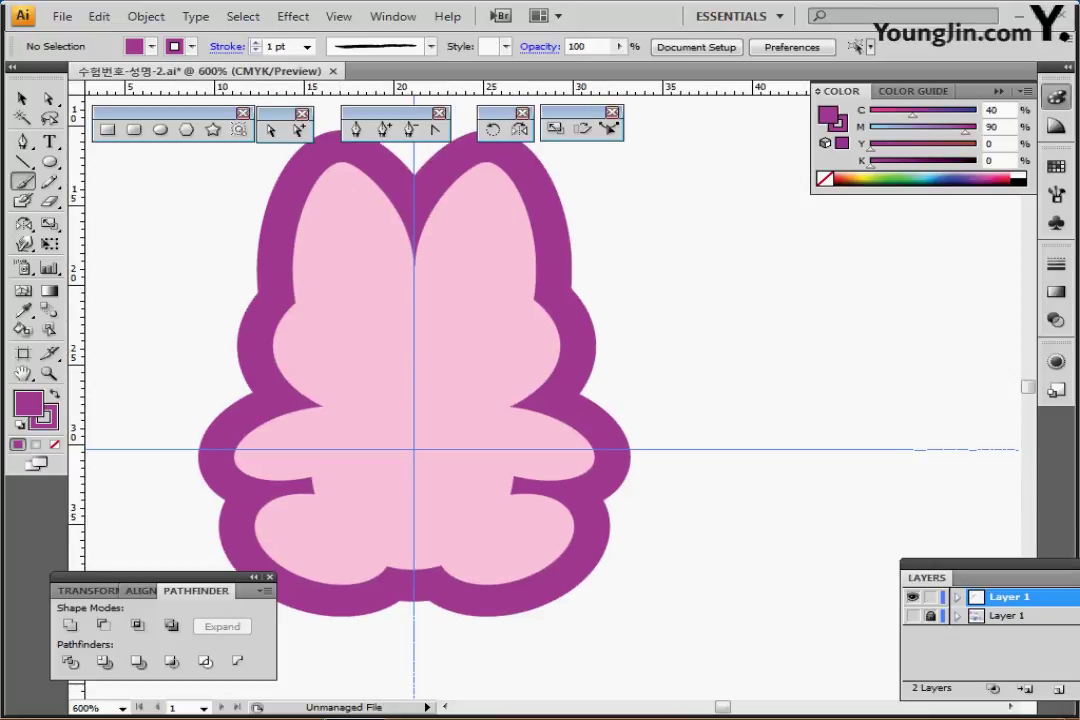
key("ctrl+y")
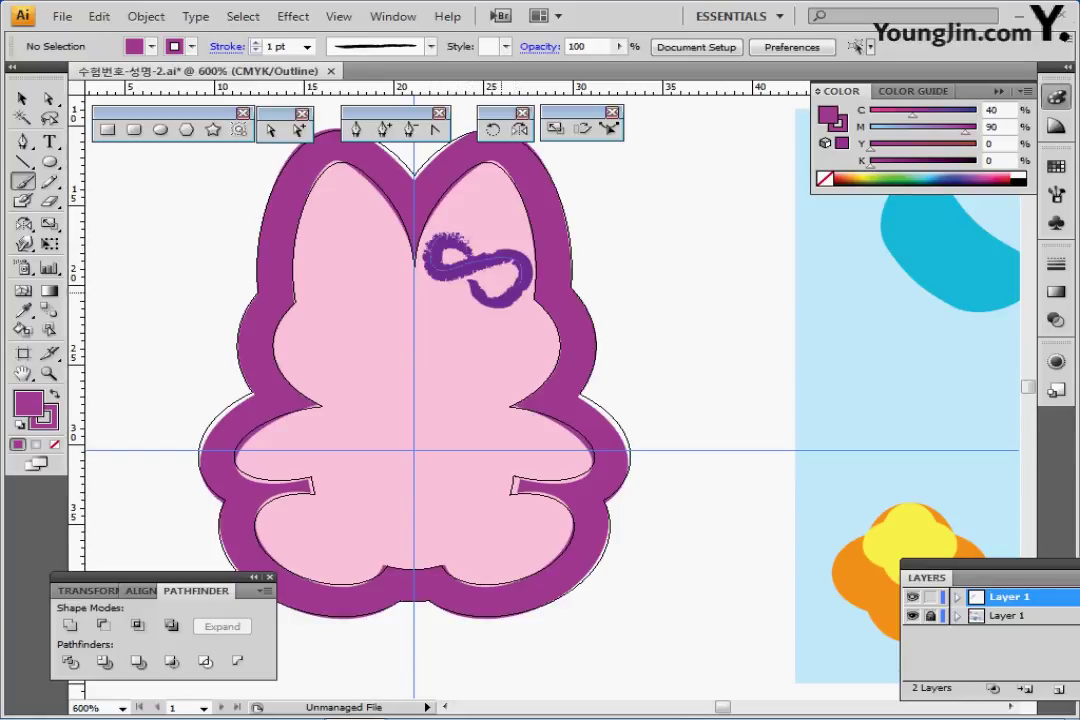
left_click_drag(430, 258, 466, 252)
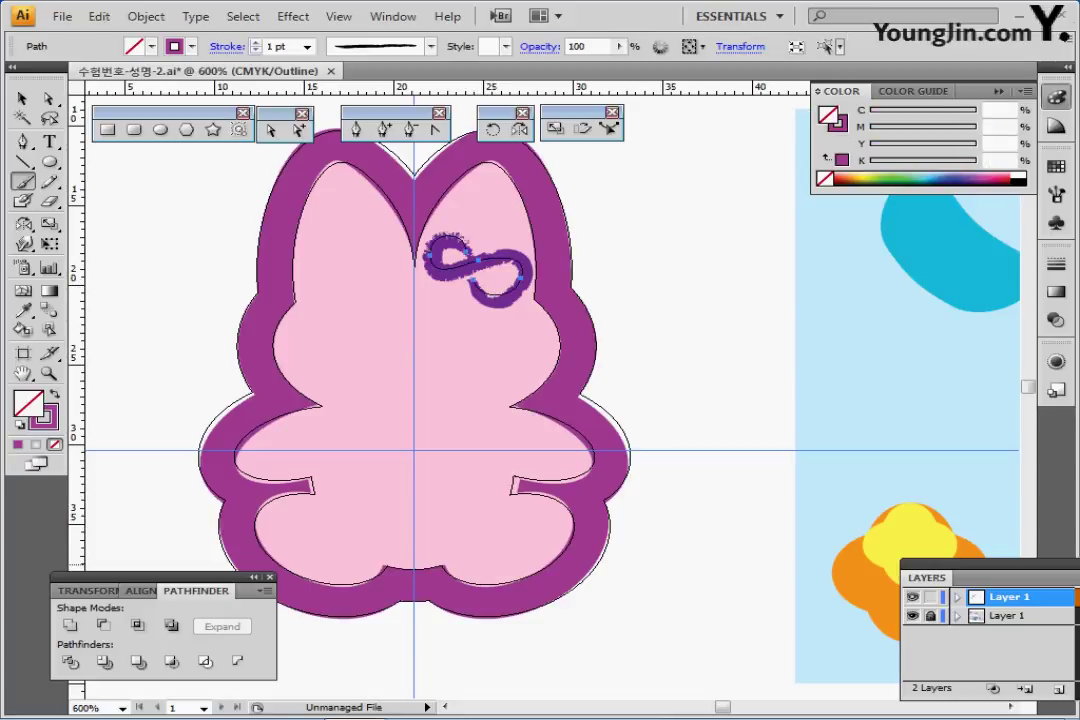
left_click(912, 616)
key("ctrl+y")
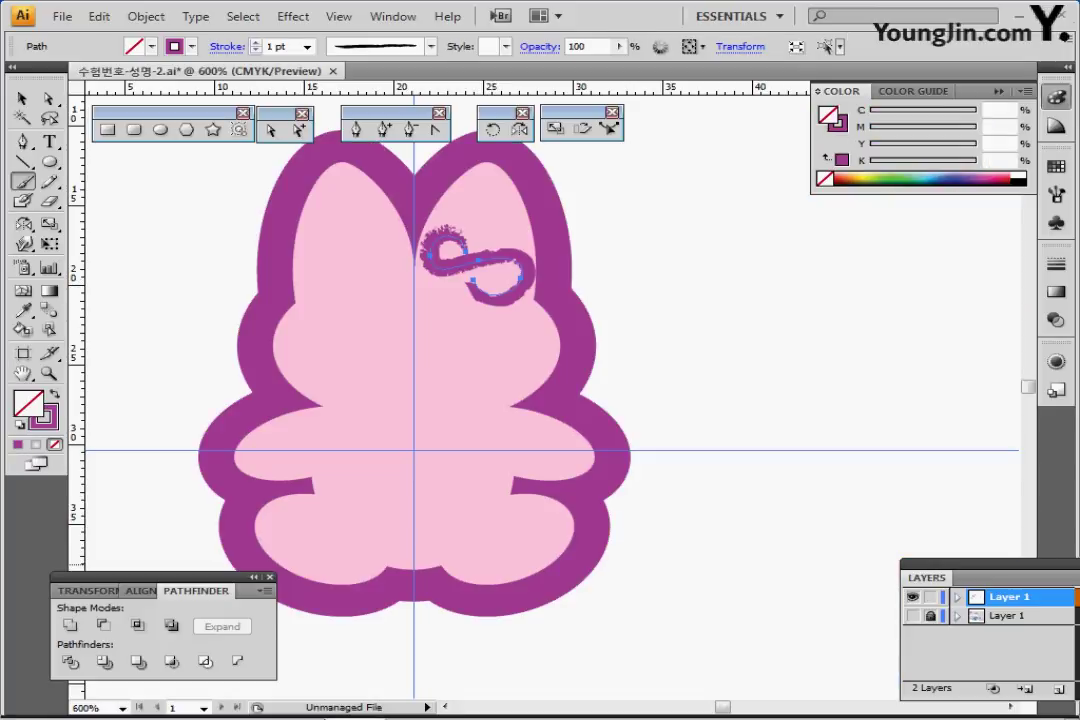
Set the charcoal swirl's stroke colour in the rabbit's right ear to C 70, M 100, and check its stroke settings
left_click_drag(424, 390, 576, 447)
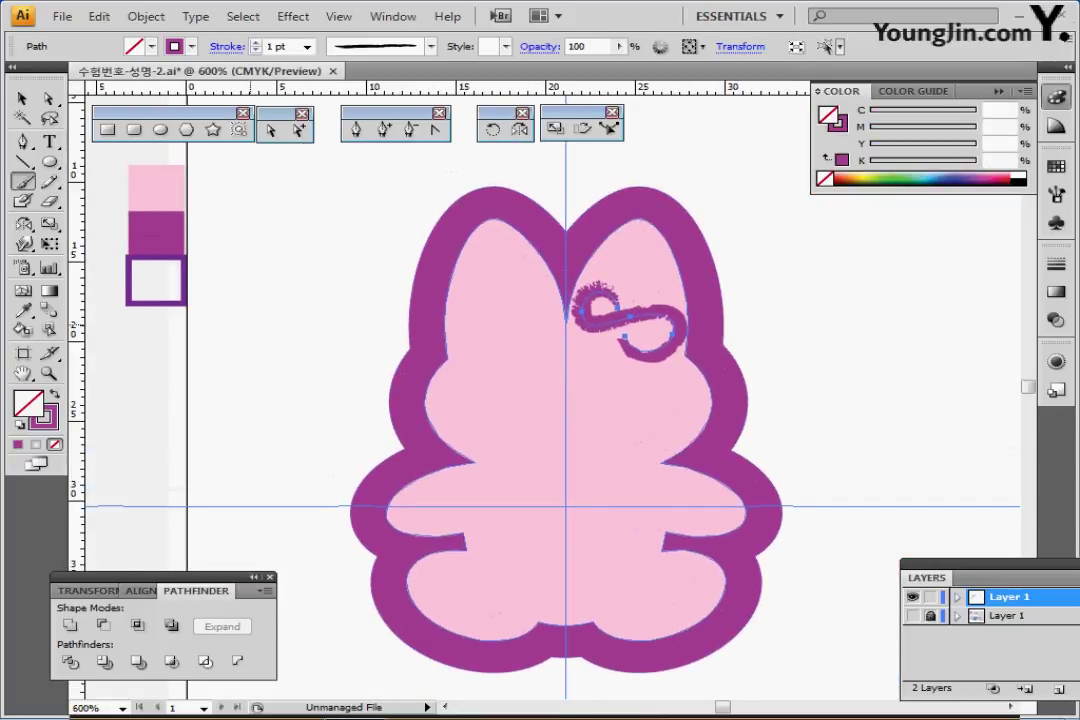
key("ctrl")
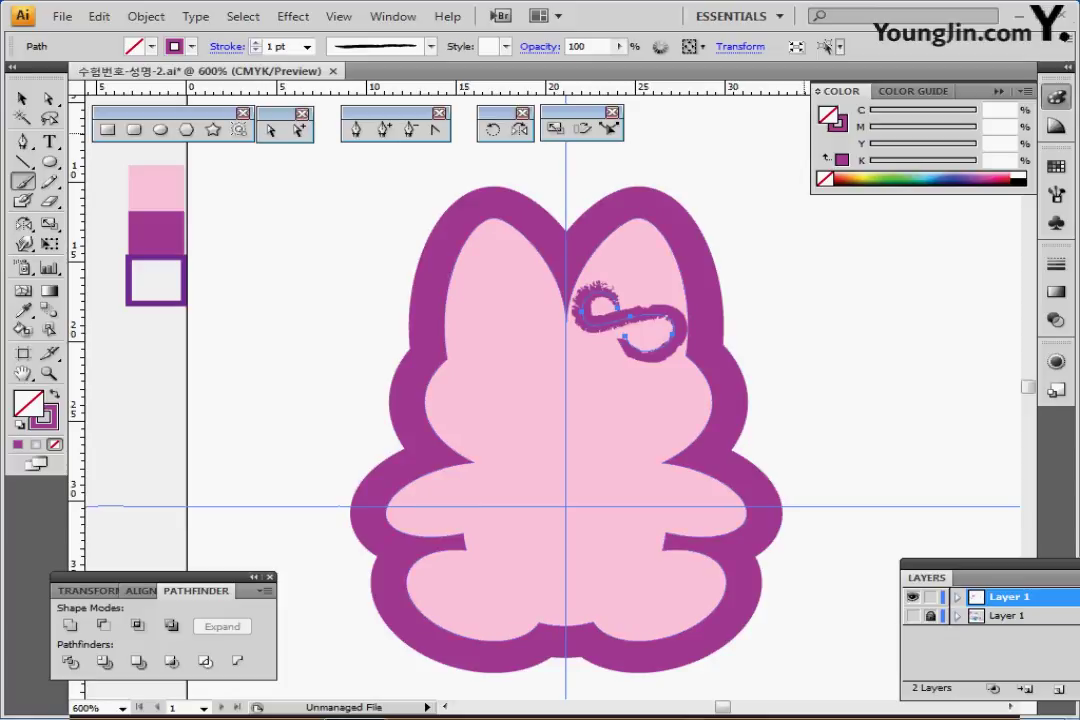
key("x")
double_click(992, 110)
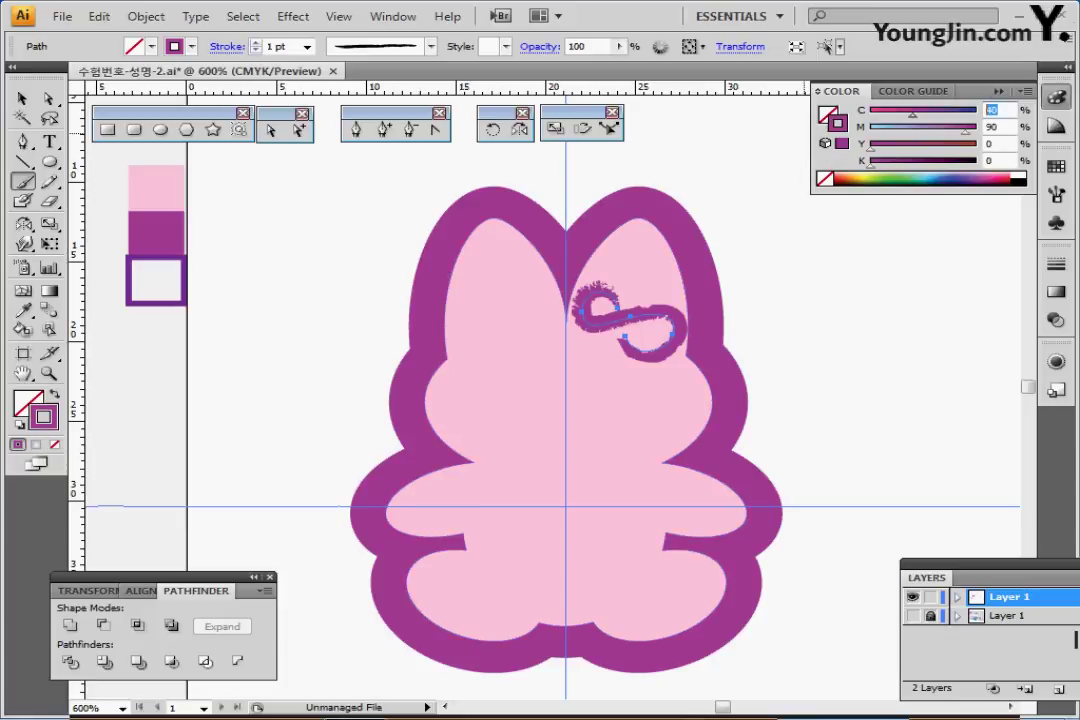
type("10")
key("Tab")
key("Return")
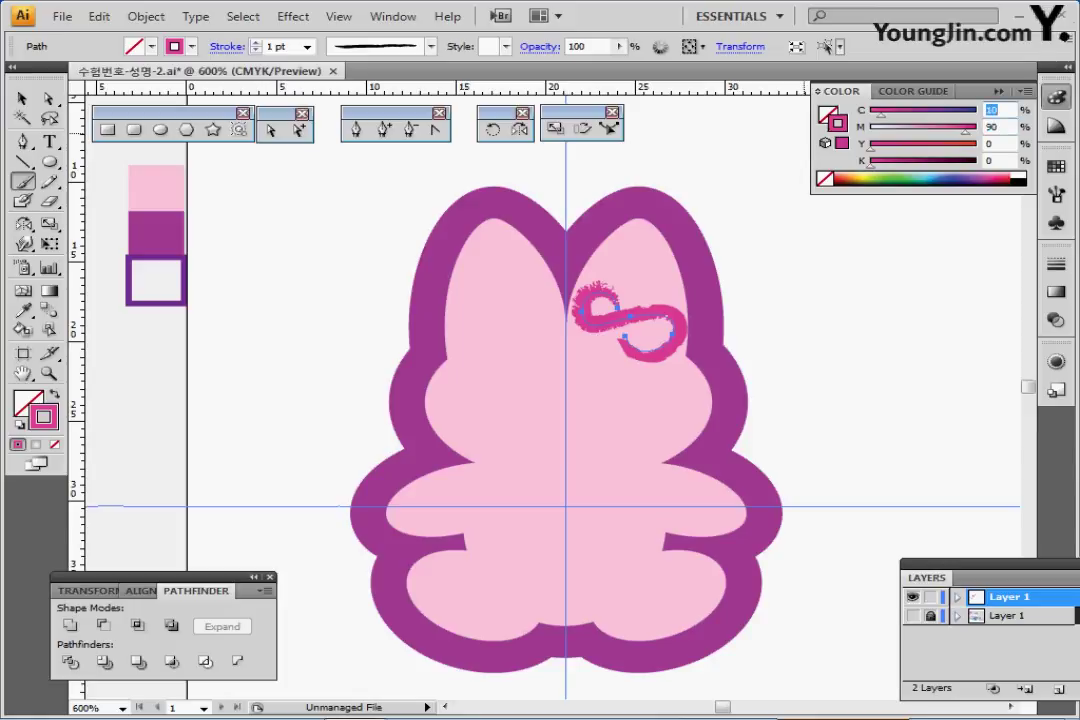
key("BackSpace")
type("70")
key("Tab")
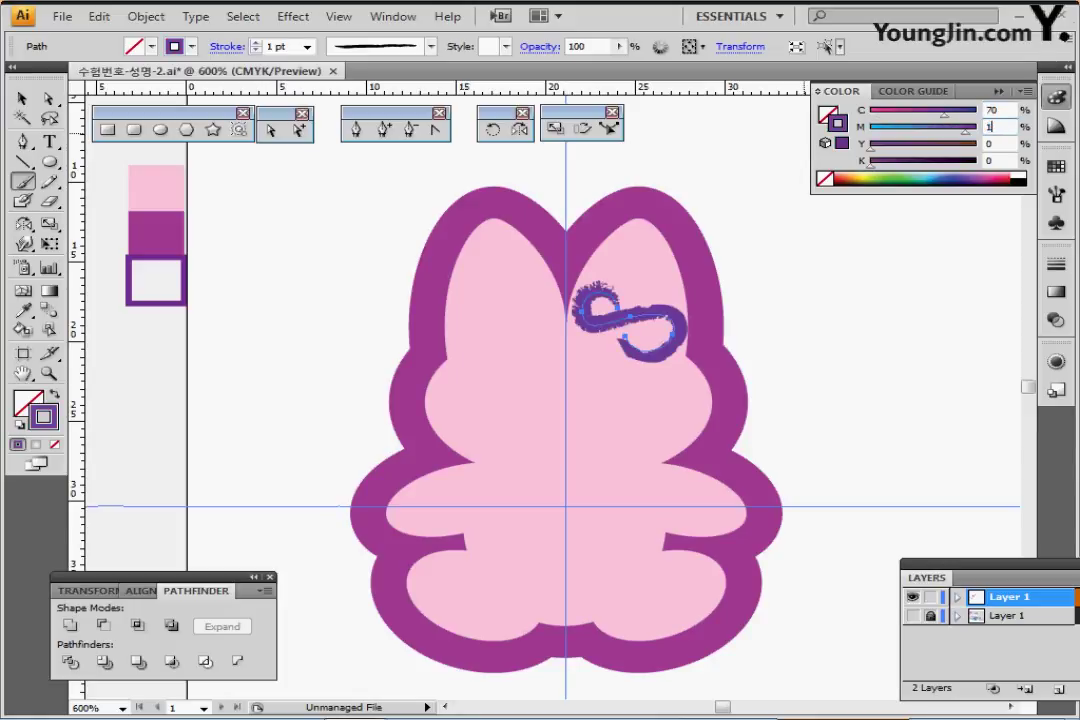
type("100")
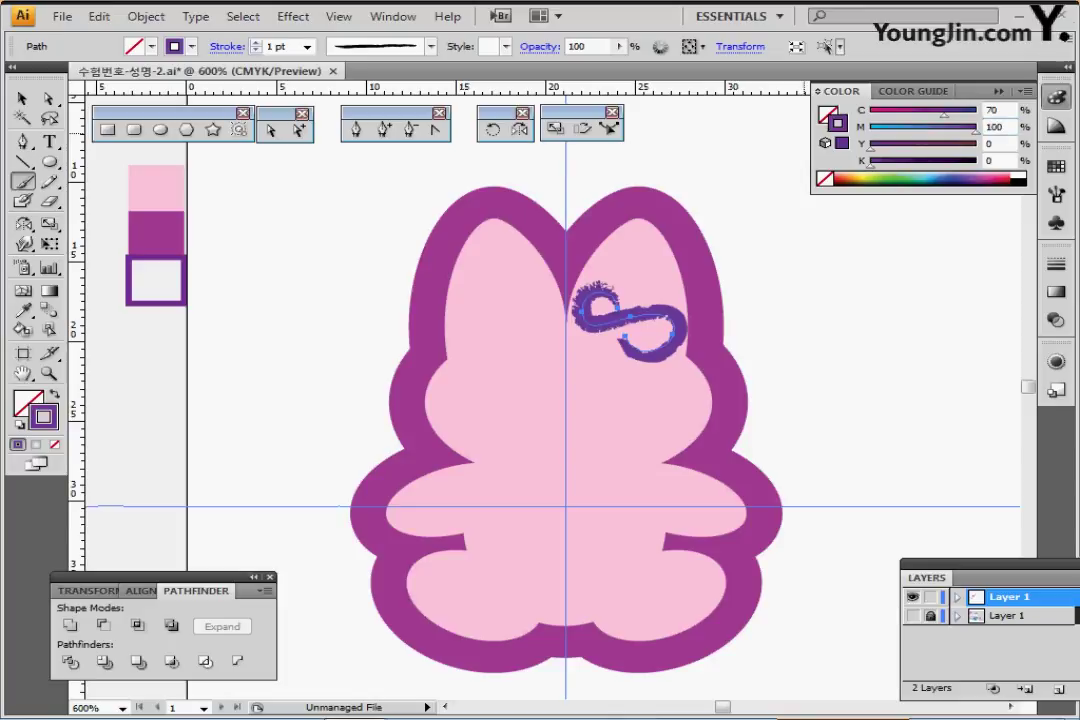
left_click(1056, 264)
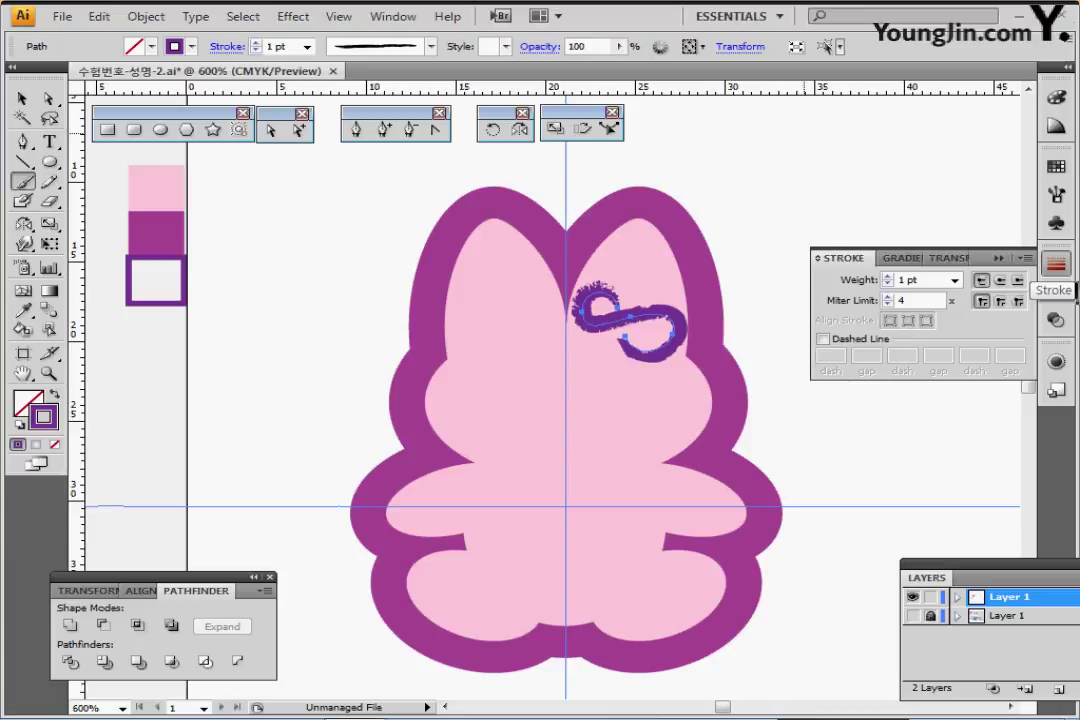
left_click(1058, 266)
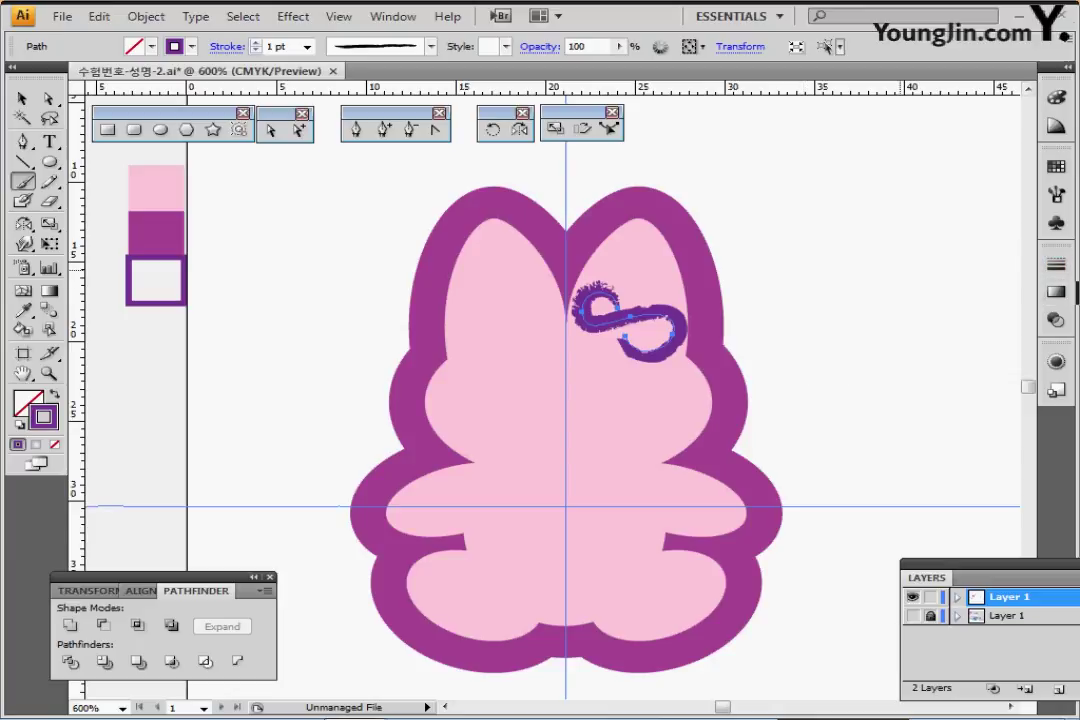
Choose the Rounded Rectangle tool and take on the cyan swatch's fill without a stroke by selecting that swatch above the artboard
scroll(686, 346, "down", 2)
scroll(643, 440, "up", 1)
left_click_drag(620, 288, 698, 259)
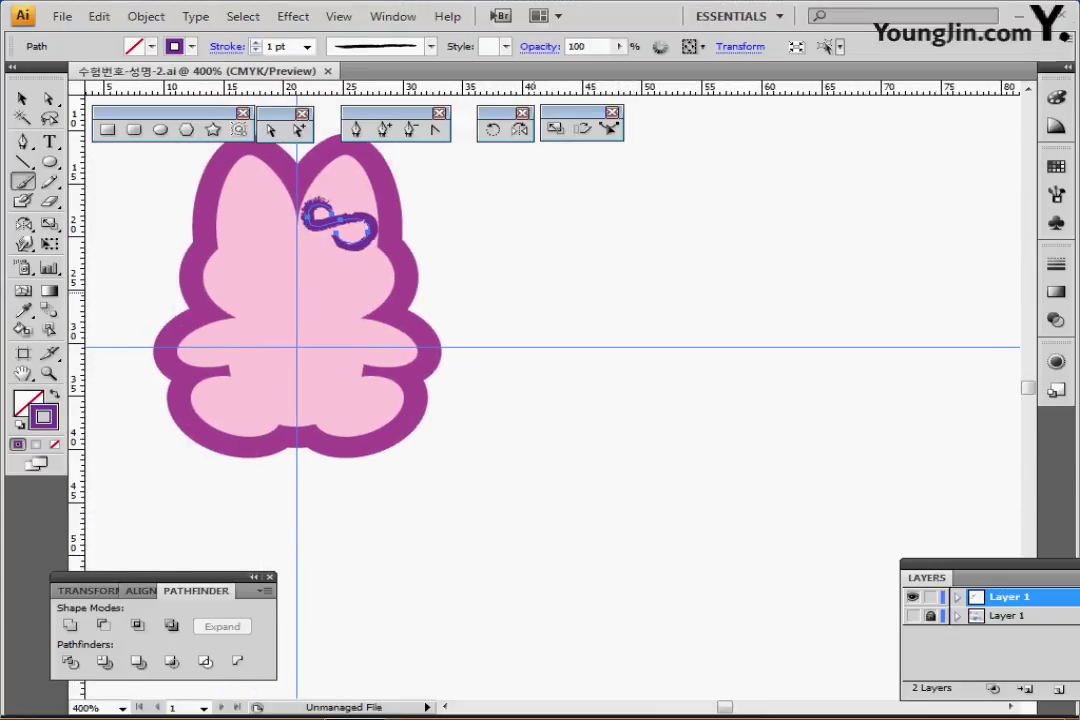
left_click_drag(626, 297, 476, 316)
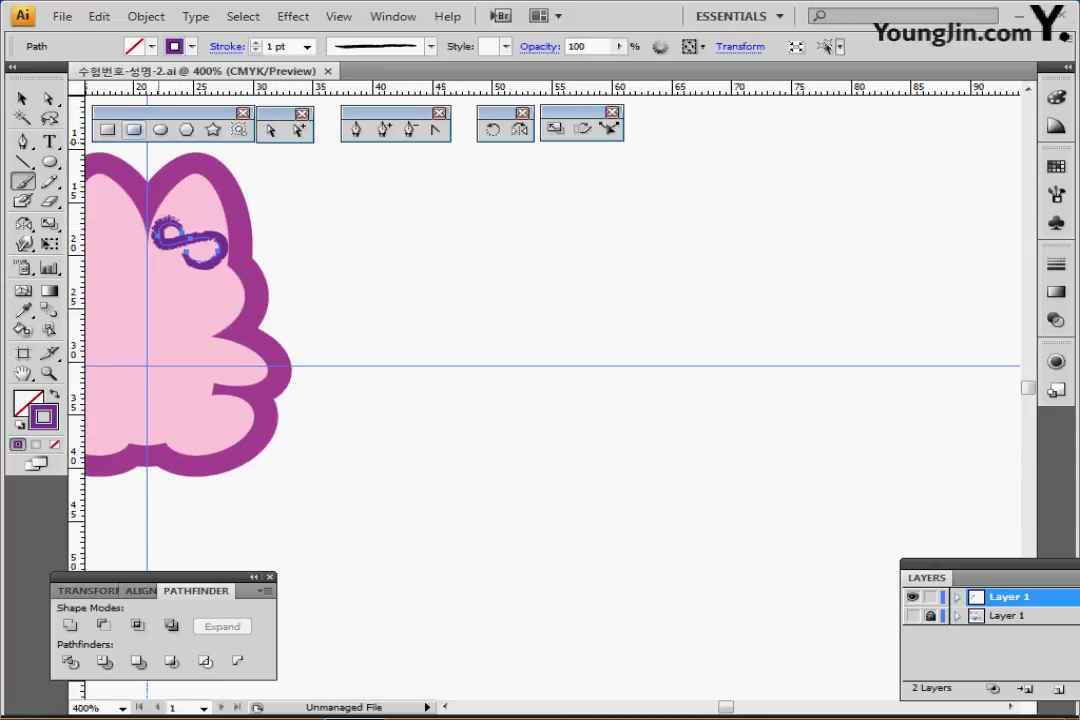
left_click(133, 129)
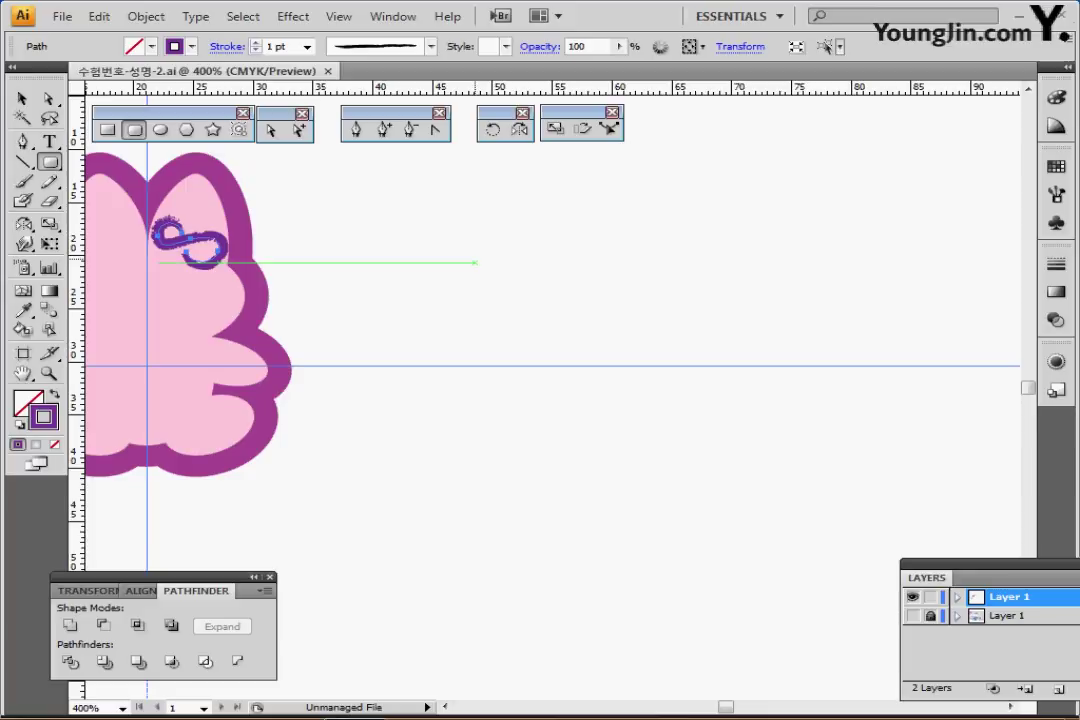
key("ctrl+minus")
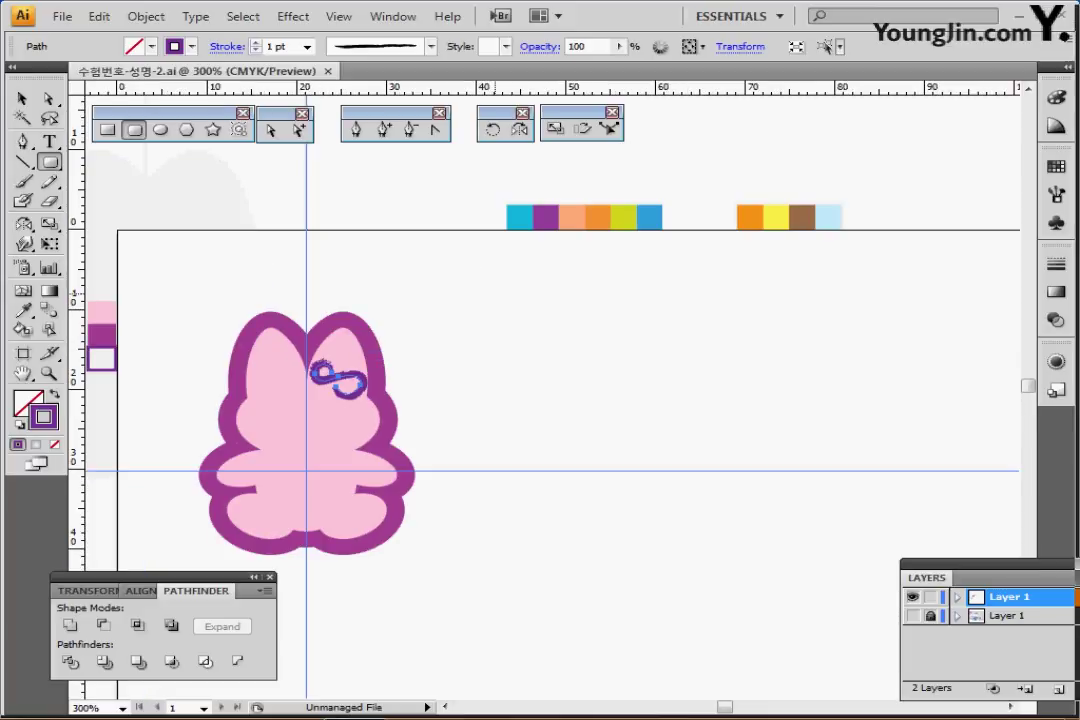
left_click_drag(495, 293, 418, 224)
left_click(444, 151, "ctrl")
key("ctrl+plus")
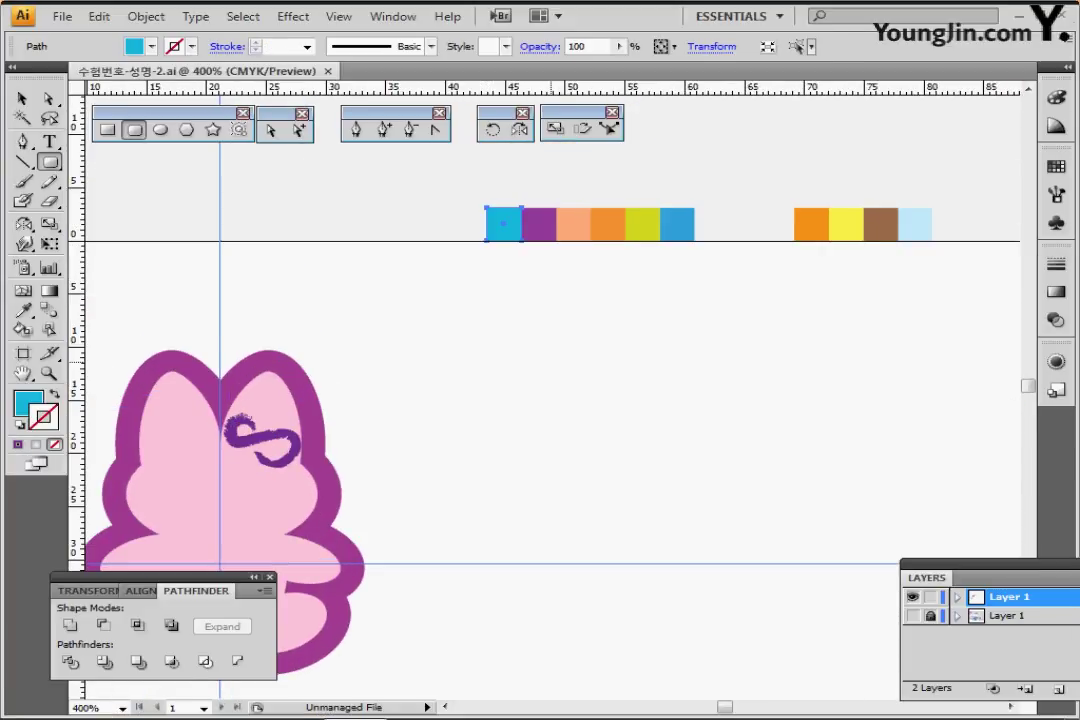
Create a cyan rounded rectangle beside the rabbit, 10 mm wide and 5 mm high with a 5 mm corner radius
left_click_drag(551, 362, 414, 239)
left_click_drag(387, 331, 421, 295)
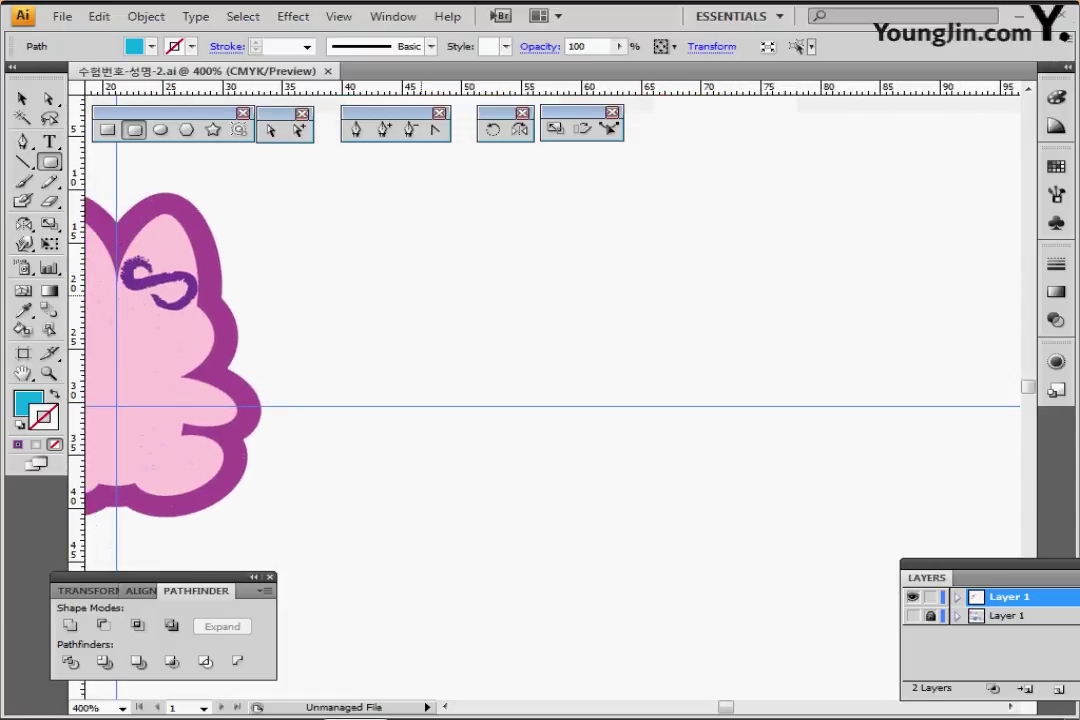
left_click(430, 271)
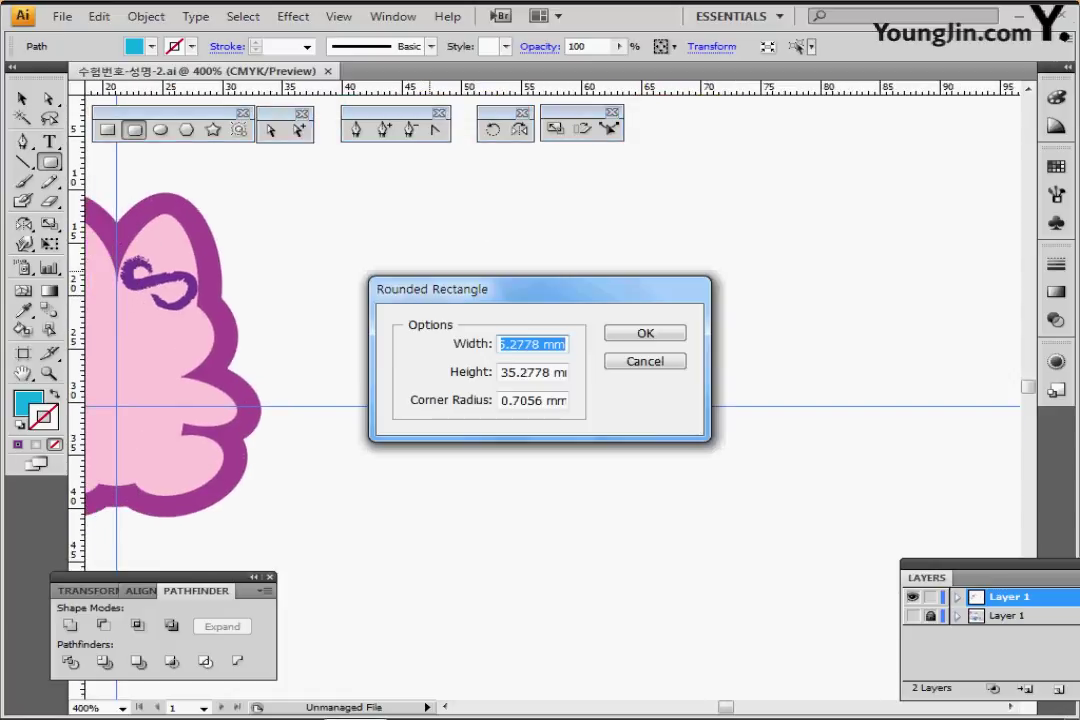
key("Tab")
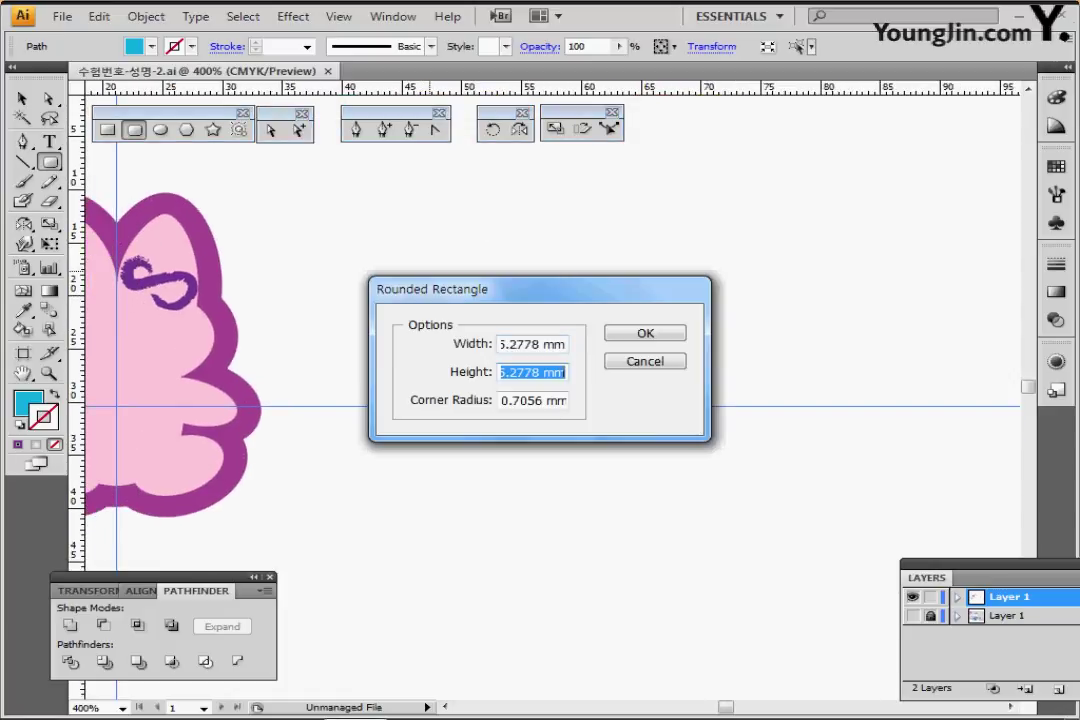
key("shift+Tab")
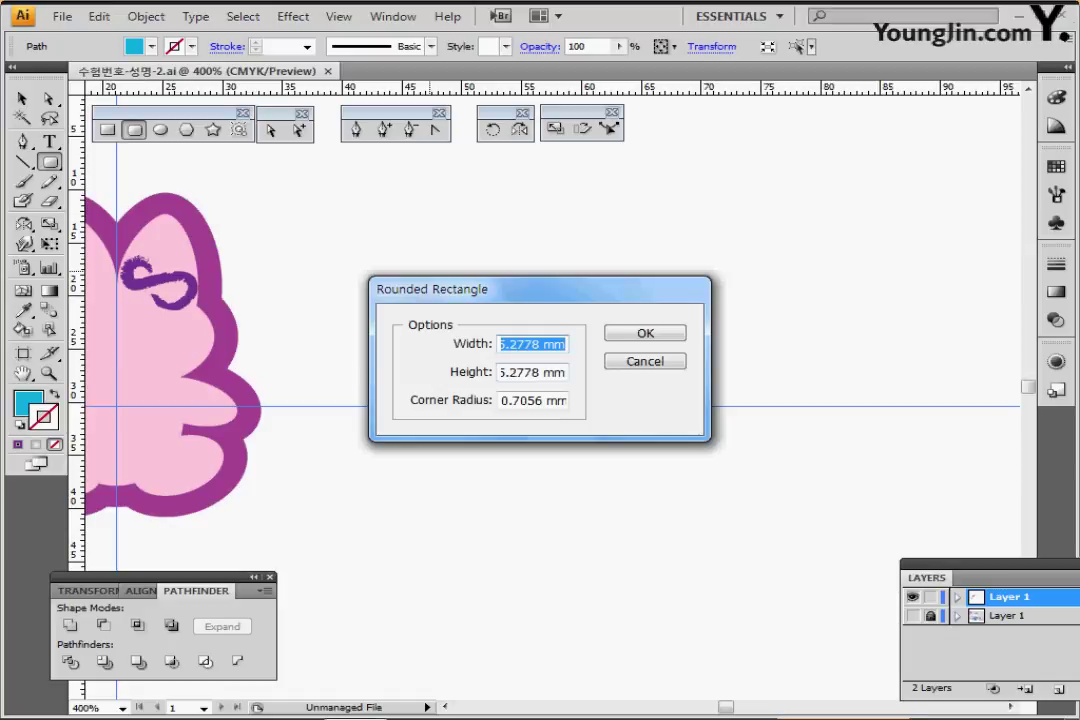
type("10")
key("Tab")
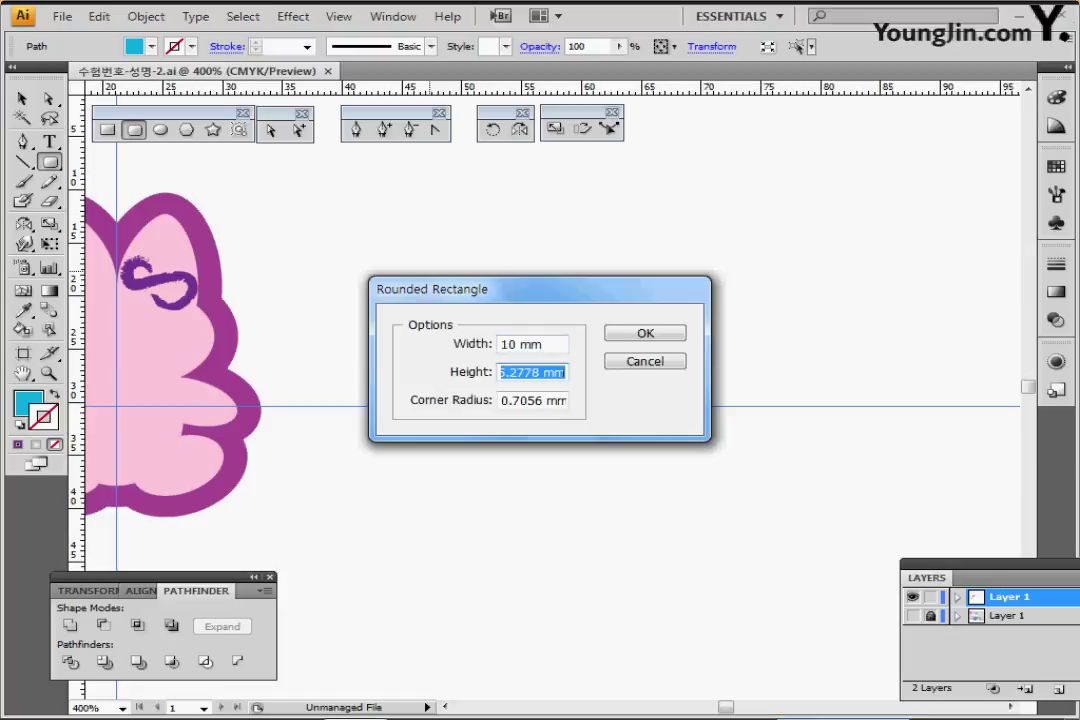
type("5")
key("Tab")
type("5")
key("Return")
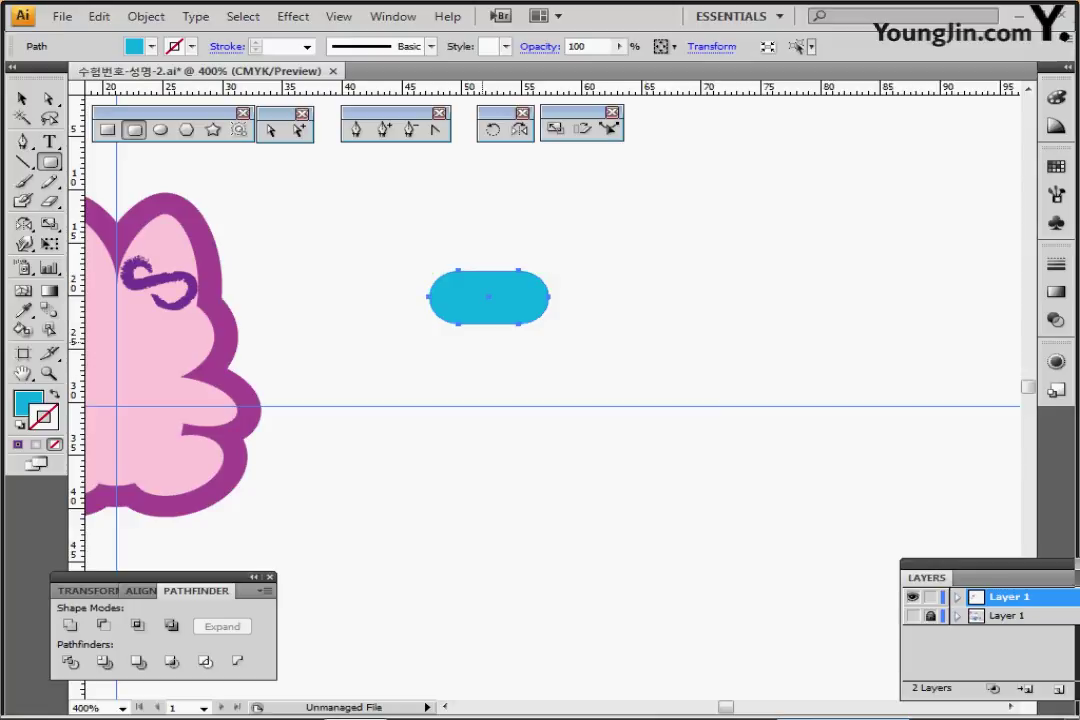
Warp the cyan rounded rectangle with a horizontal Arch envelope distortion, using a bend of -30%
left_click(482, 341, "ctrl")
left_click_drag(577, 396, 512, 361)
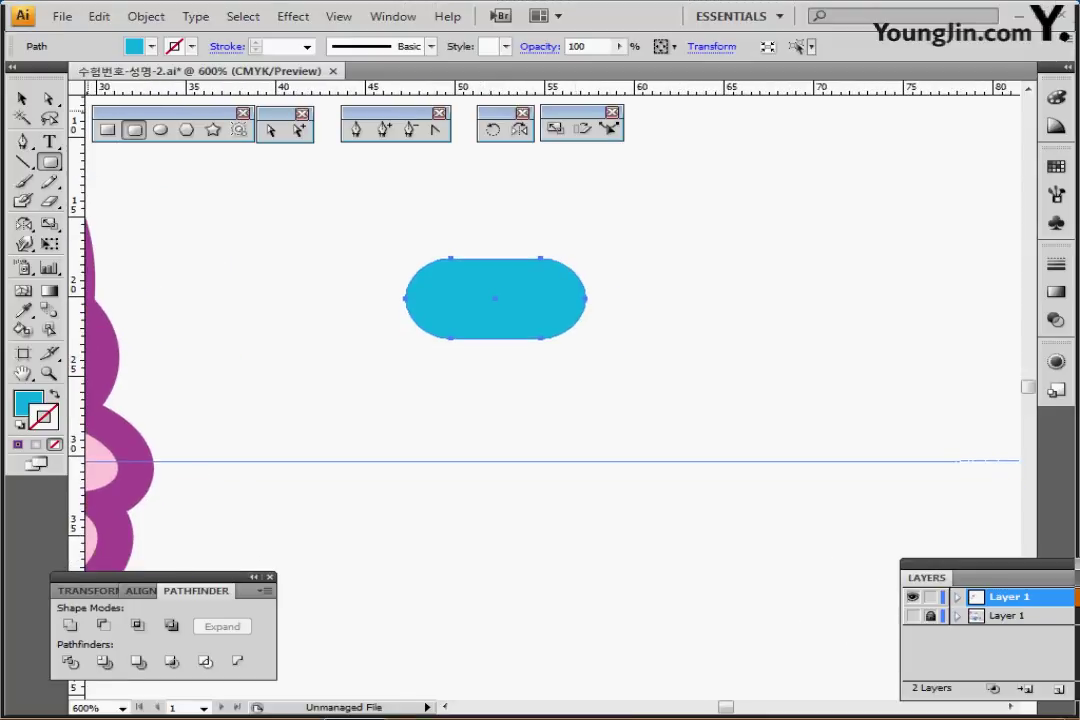
left_click(146, 16)
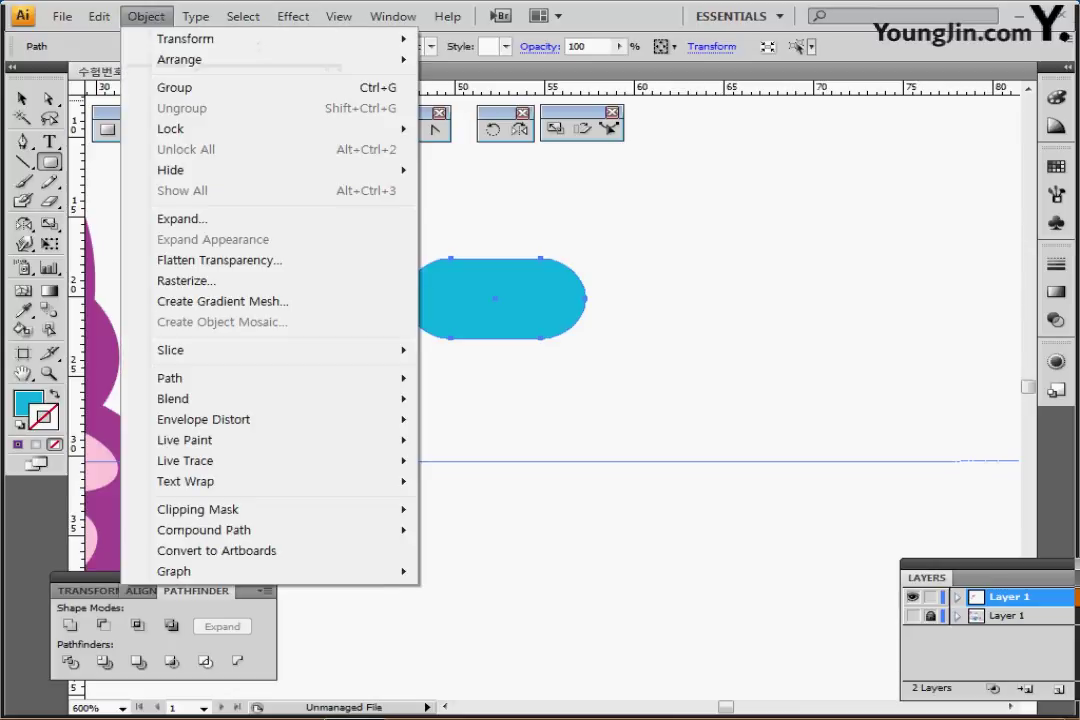
mouse_move(203, 419)
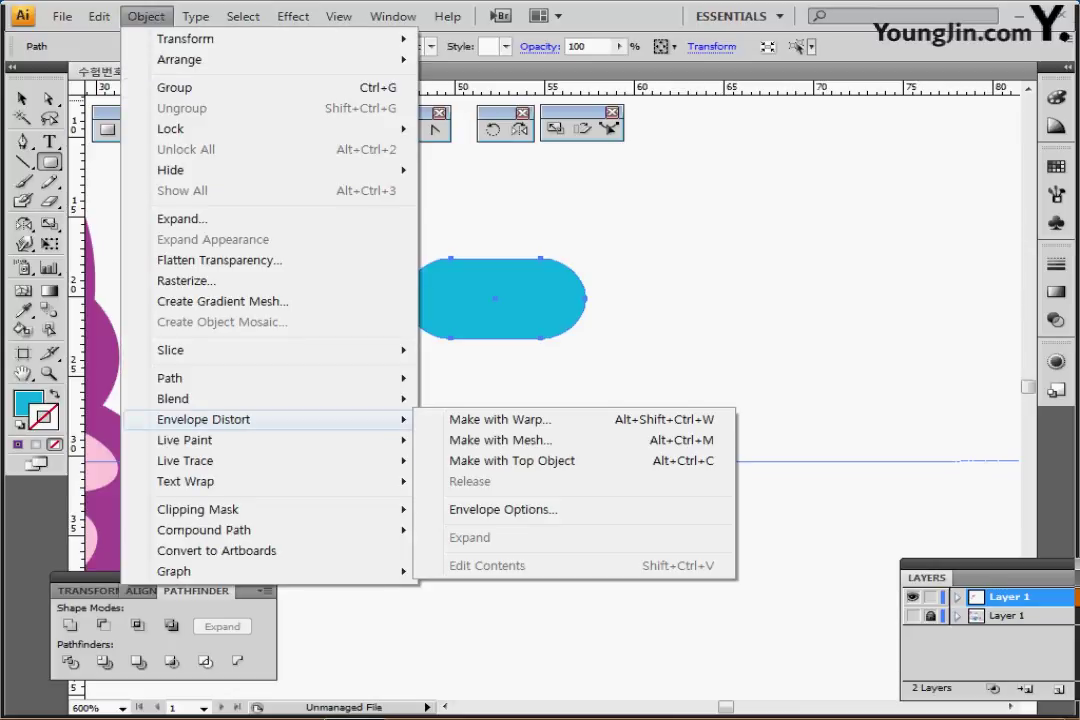
left_click(500, 419)
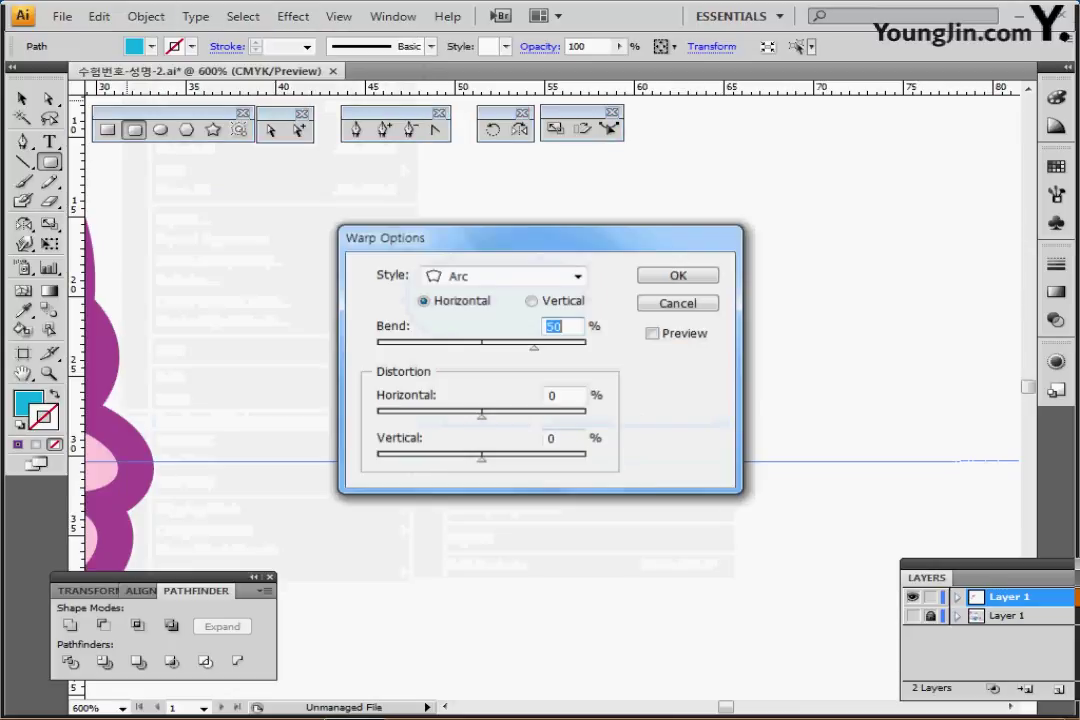
left_click(577, 276)
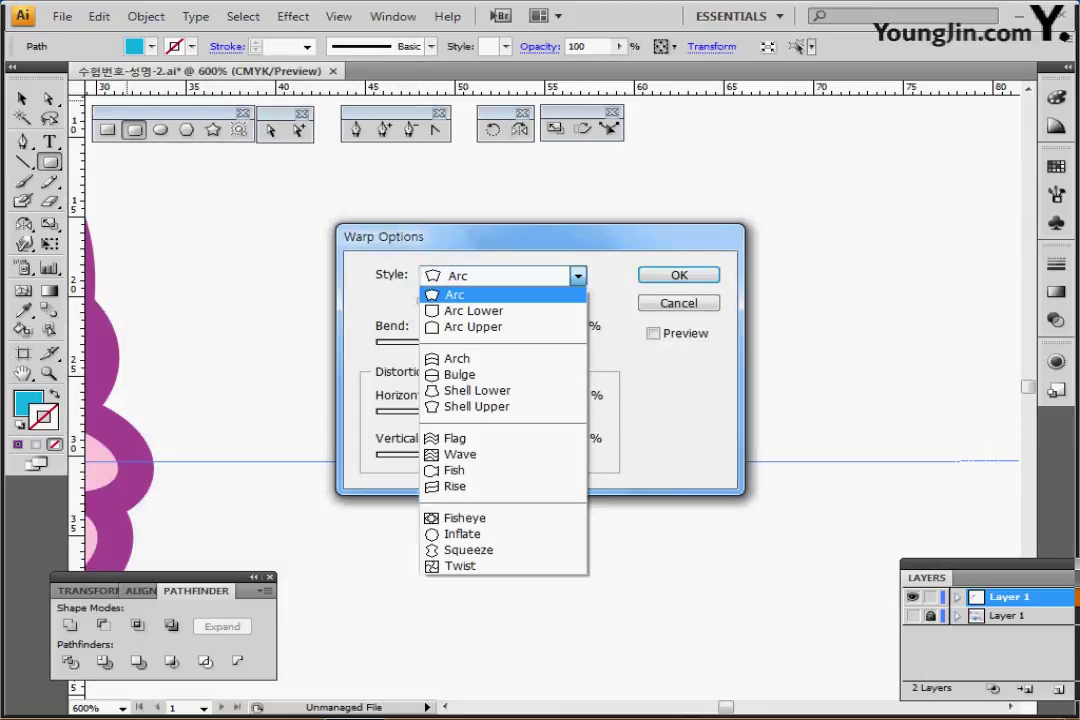
left_click(458, 359)
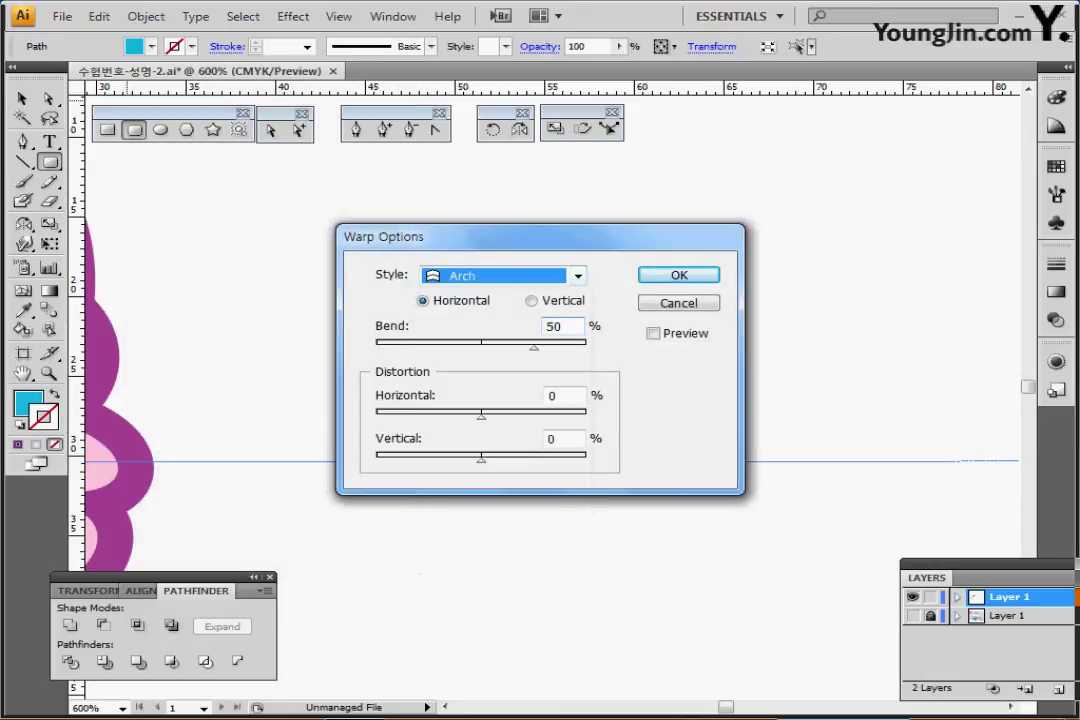
left_click(653, 333)
left_click_drag(540, 237, 848, 221)
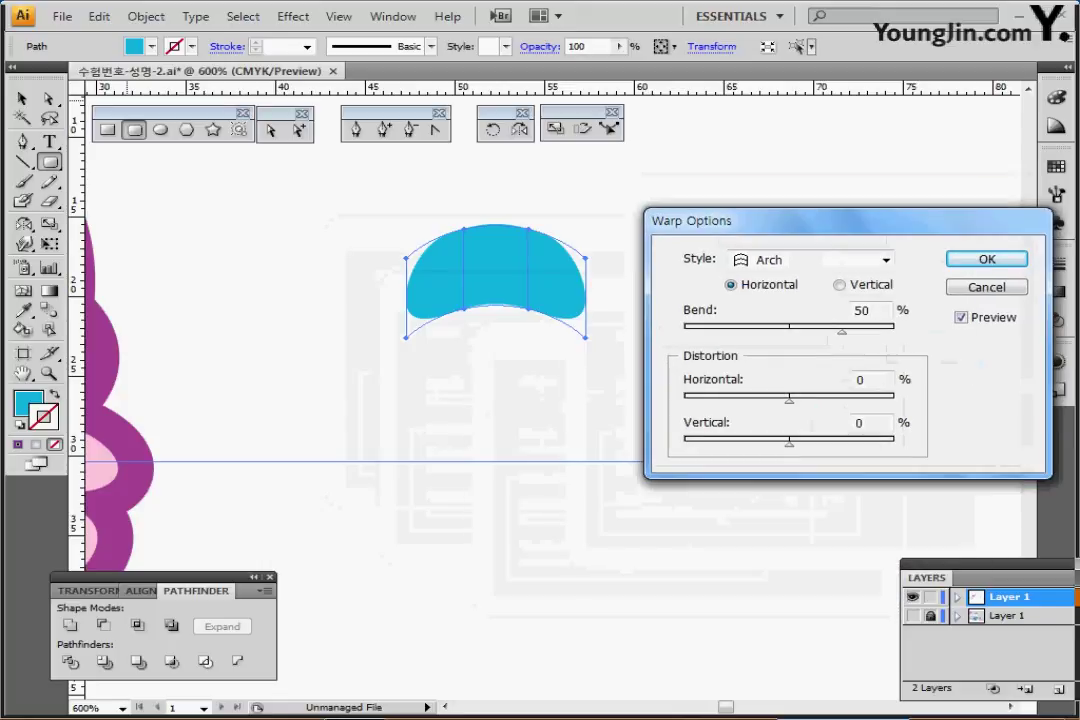
left_click_drag(871, 311, 850, 311)
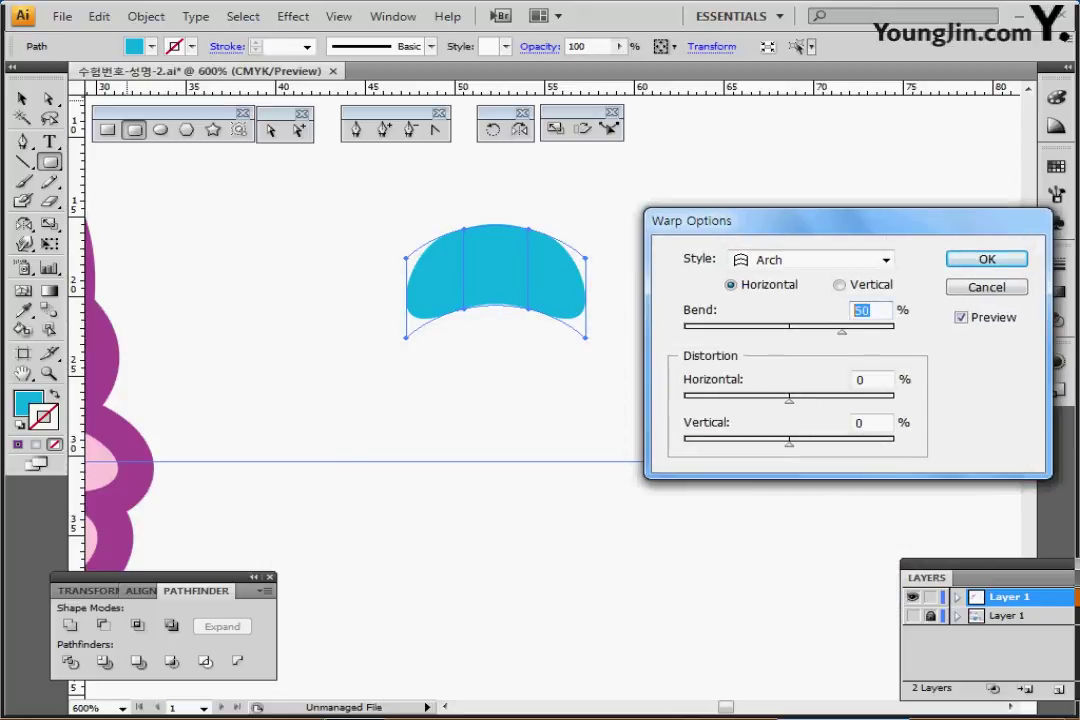
type("-30")
key("Tab")
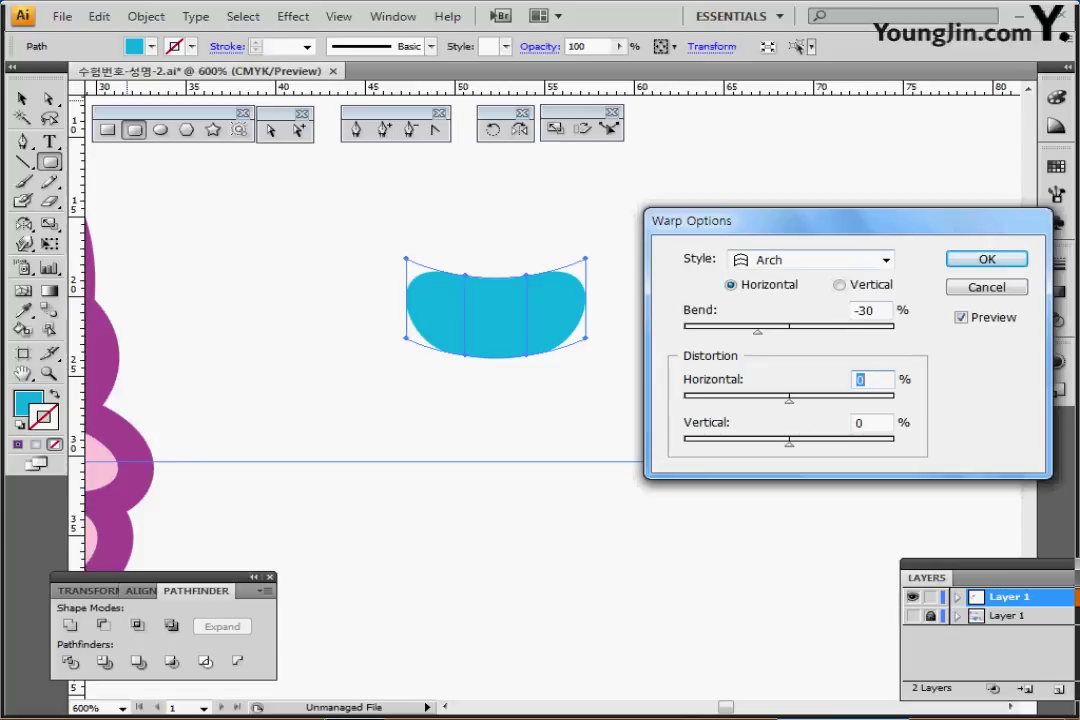
key("Return")
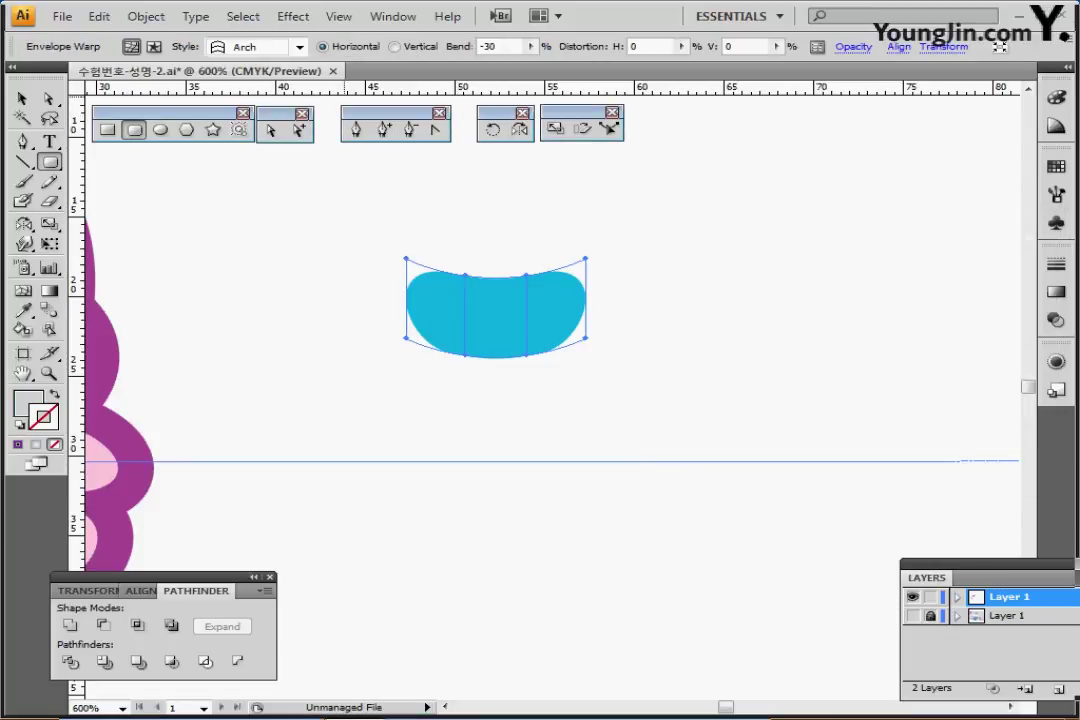
Expand the cyan shape's warp envelope into an editable path
left_click(146, 16)
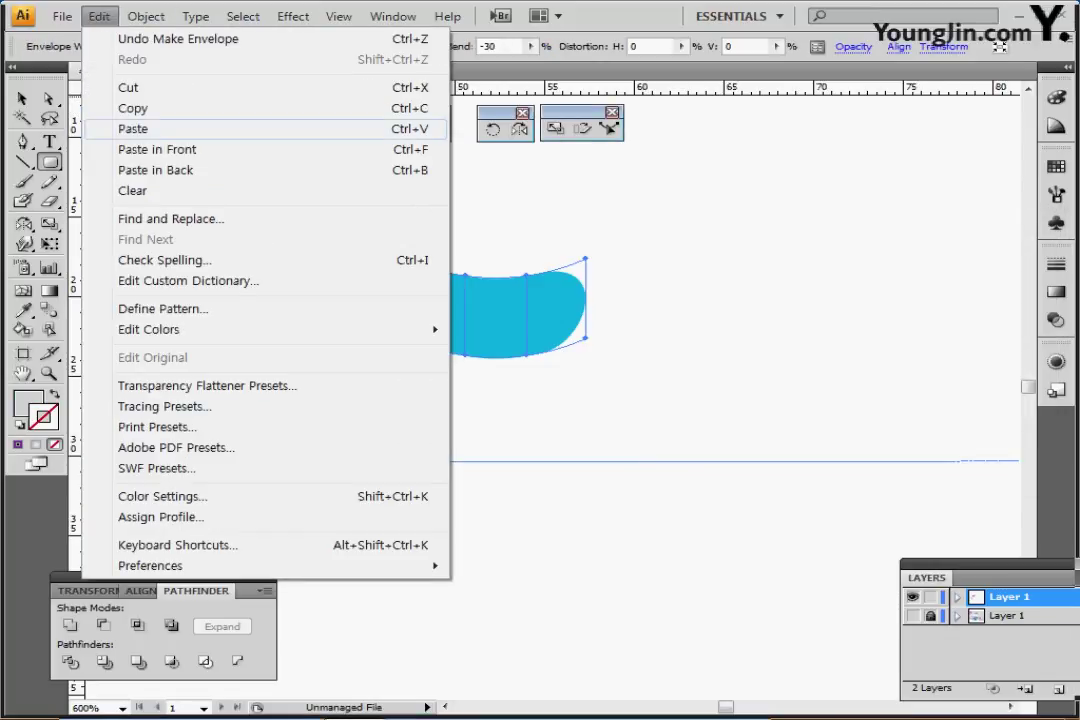
mouse_move(203, 419)
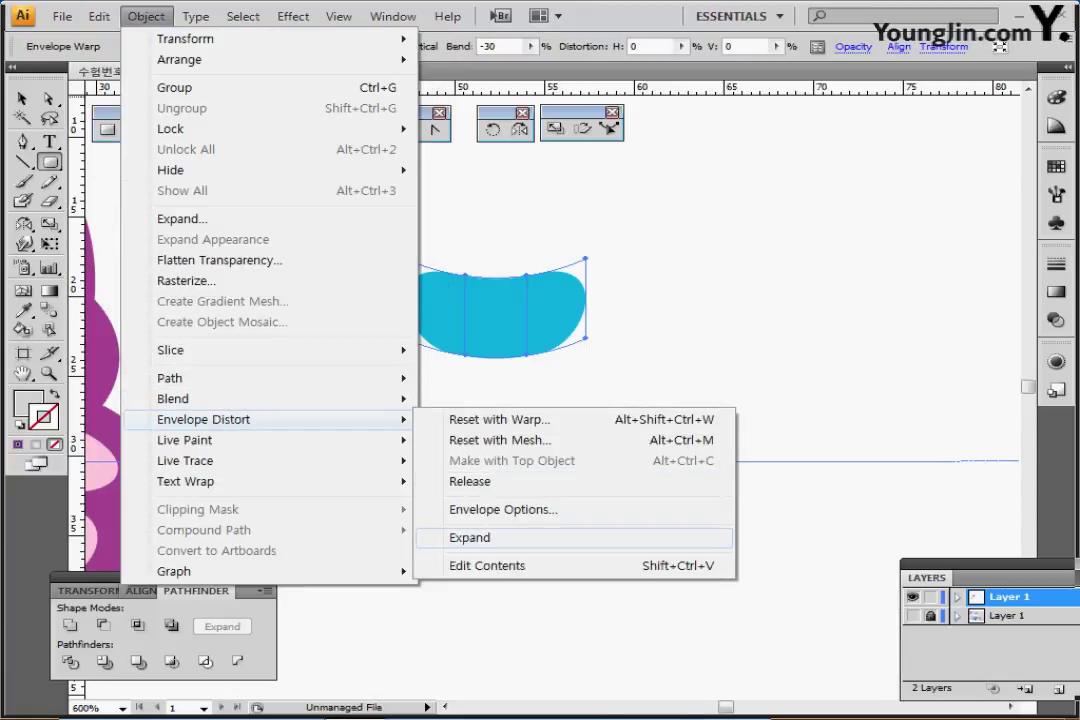
left_click(470, 537)
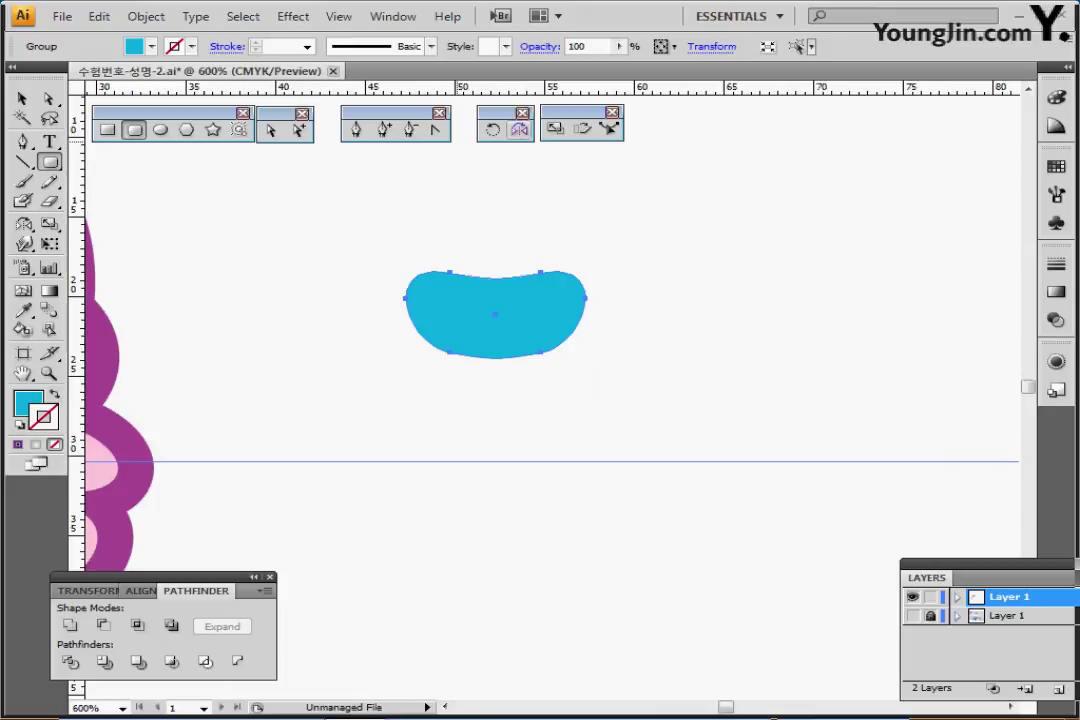
Reflect a copy of the cyan shape across a horizontal axis through a point just below its lower edge
left_click(519, 129)
left_click_drag(511, 346, 462, 331)
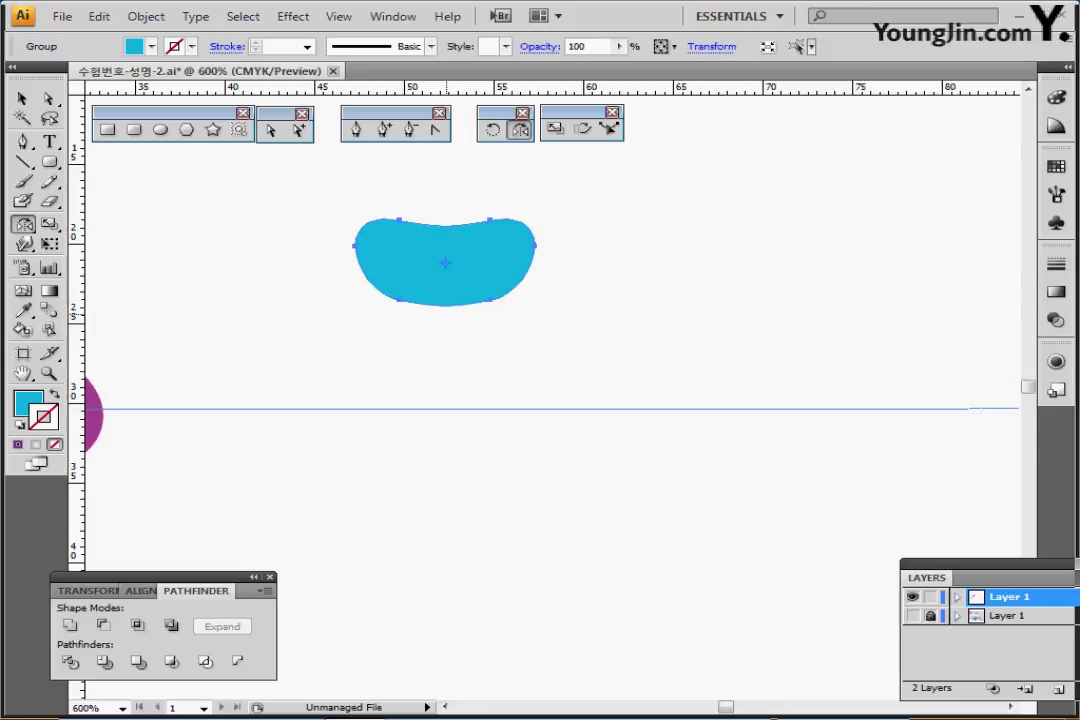
left_click(446, 314, "alt")
left_click_drag(450, 270, 634, 274)
left_click(604, 327)
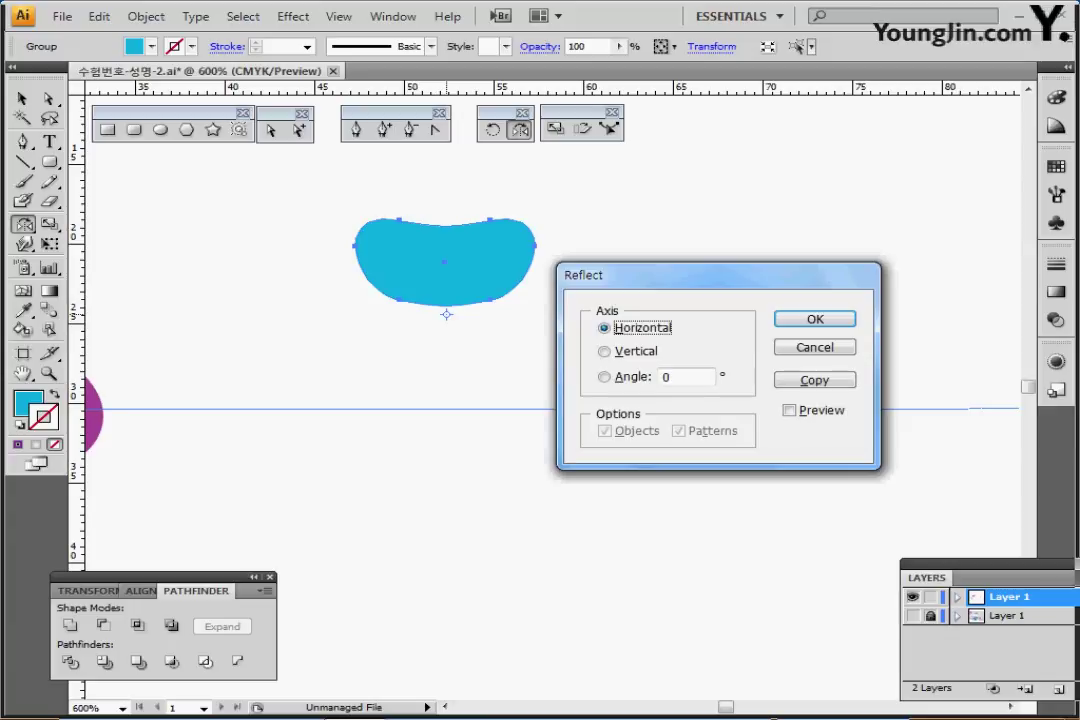
left_click(815, 380)
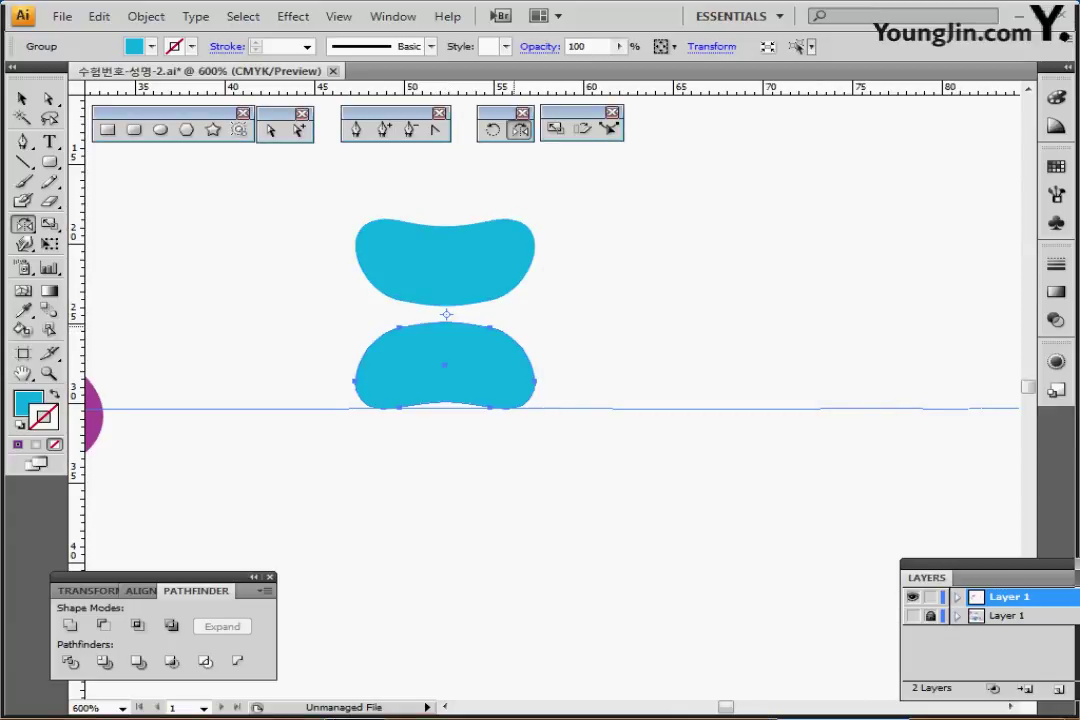
Fill the lower reflected copy of the cyan shape with the purple from the colour swatches above the artboard
mouse_move(553, 265)
left_mouse_down()
mouse_move(579, 524)
mouse_move(559, 270)
left_mouse_up()
key("i")
left_click(393, 160)
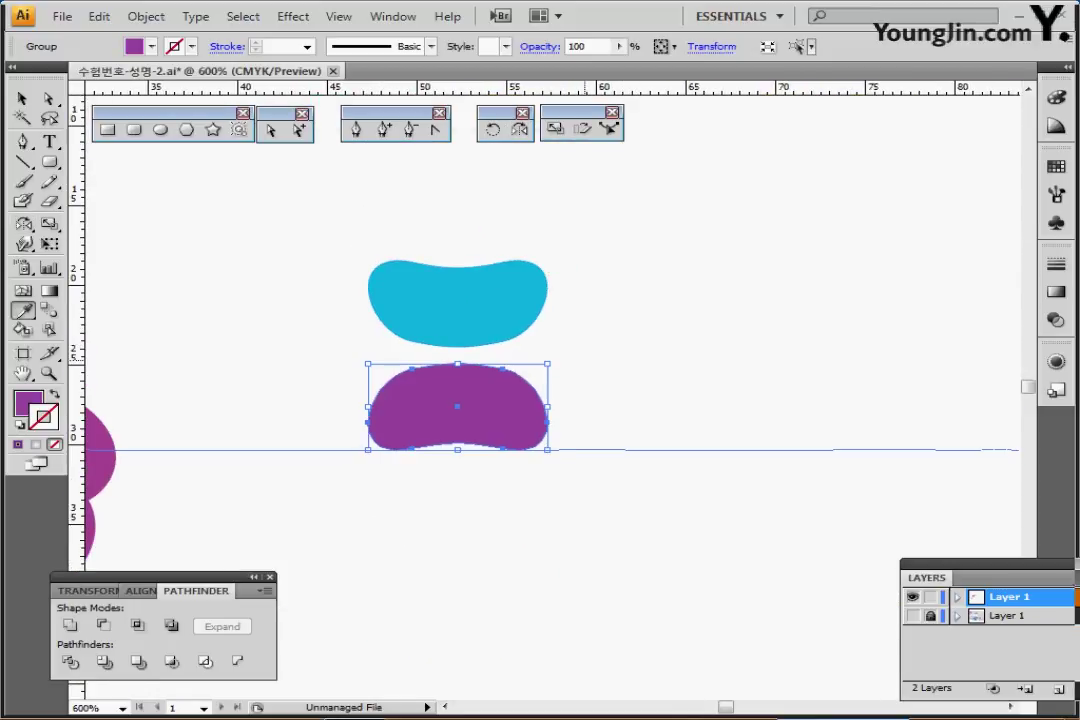
left_click_drag(585, 358, 585, 290)
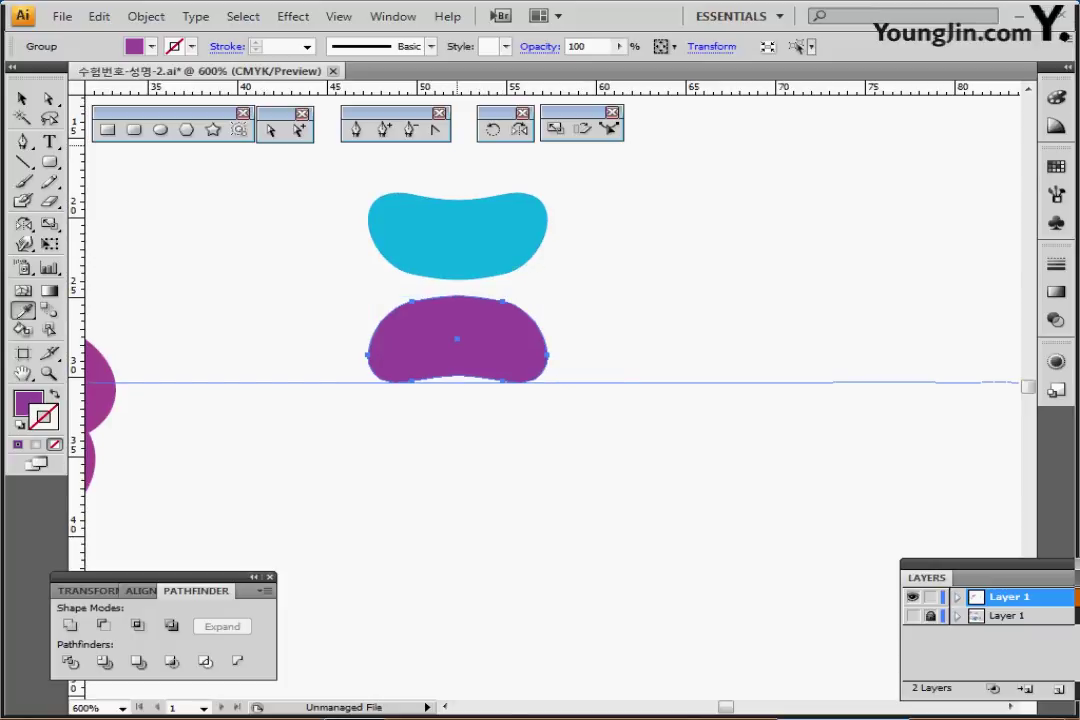
Make a copy of the purple shape scaled 120% horizontally and 100% vertically, and move it to the right of the original
double_click(555, 128)
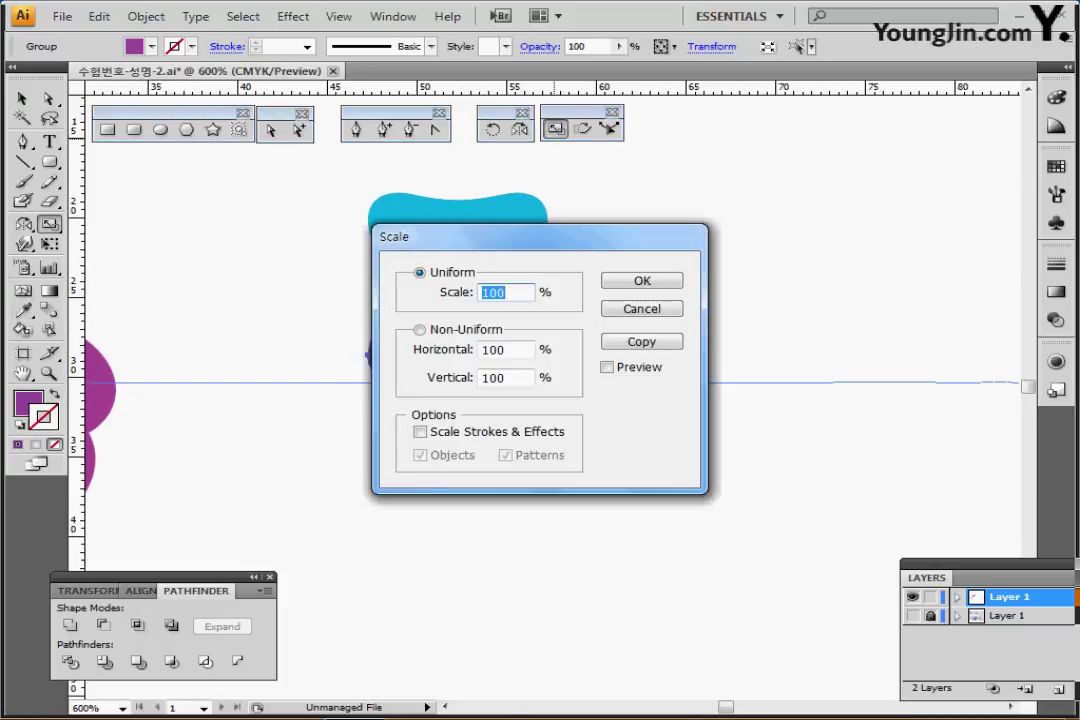
key("Tab")
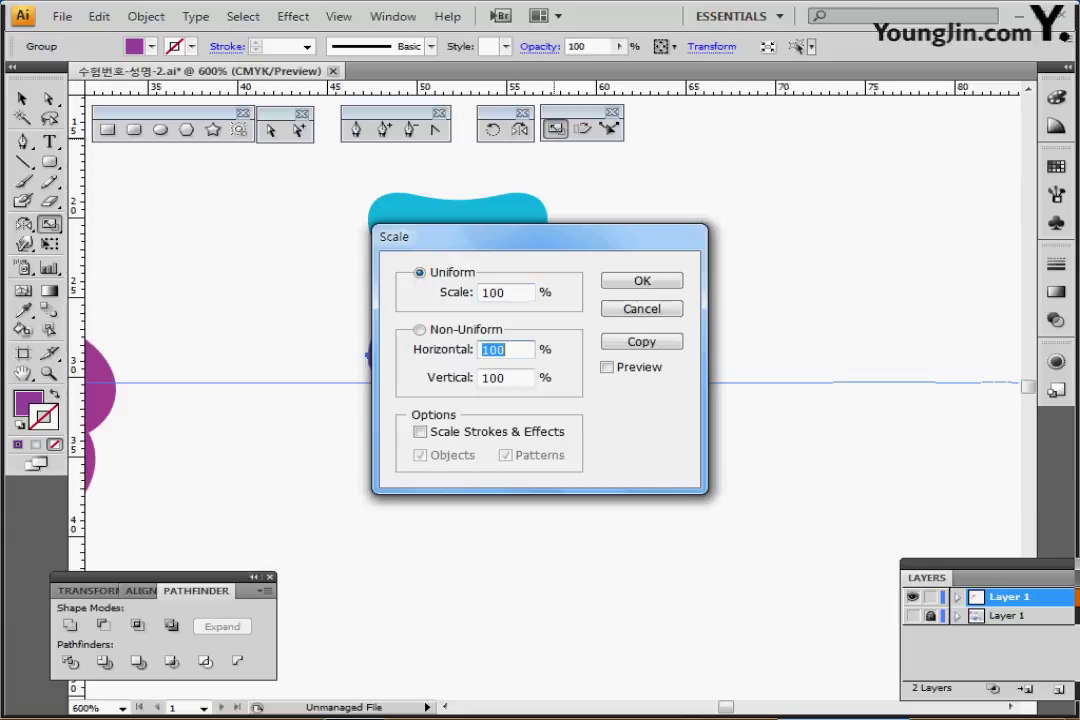
type("120")
key("Tab")
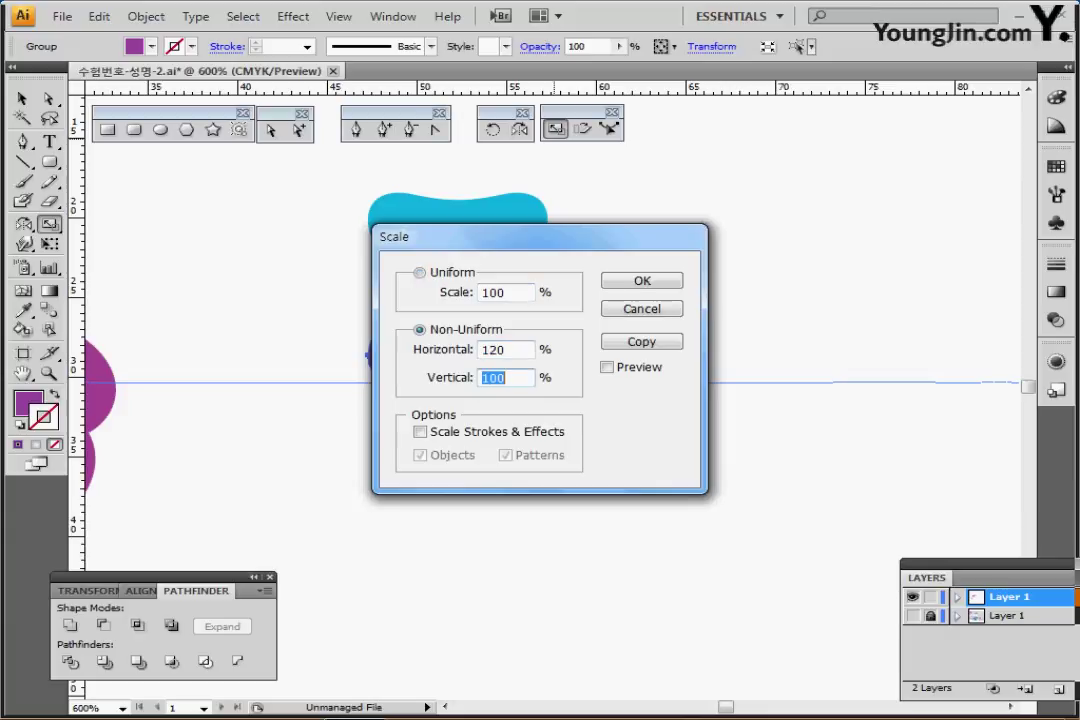
type("100")
left_click(642, 342)
key("Return")
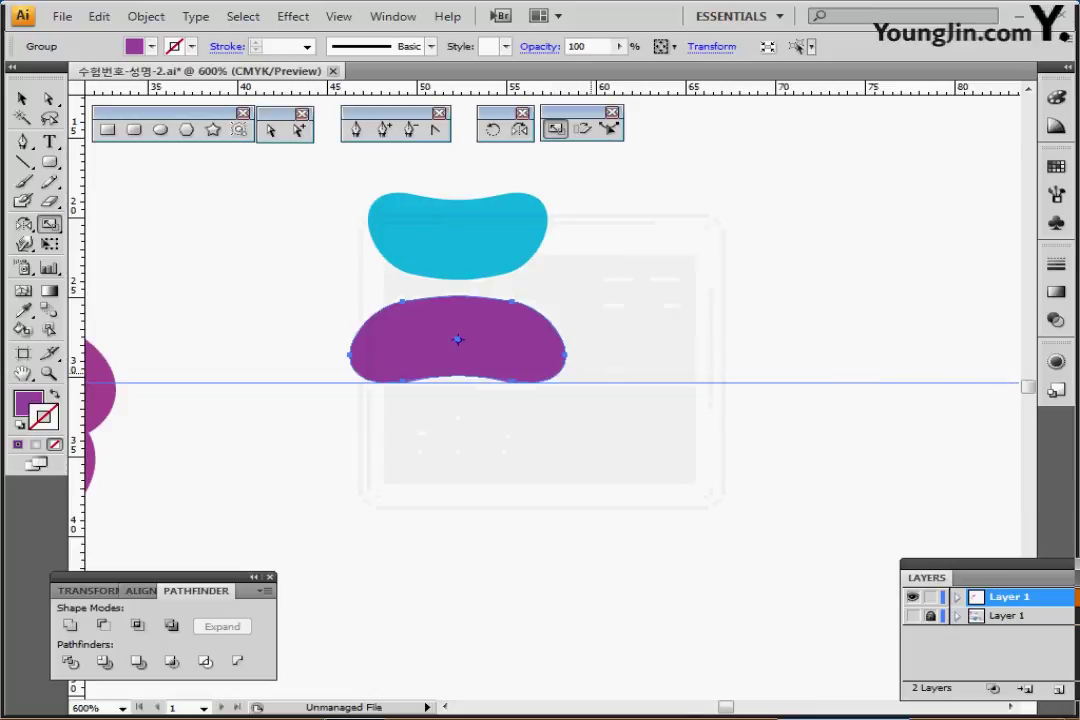
left_click_drag(525, 342, 841, 343)
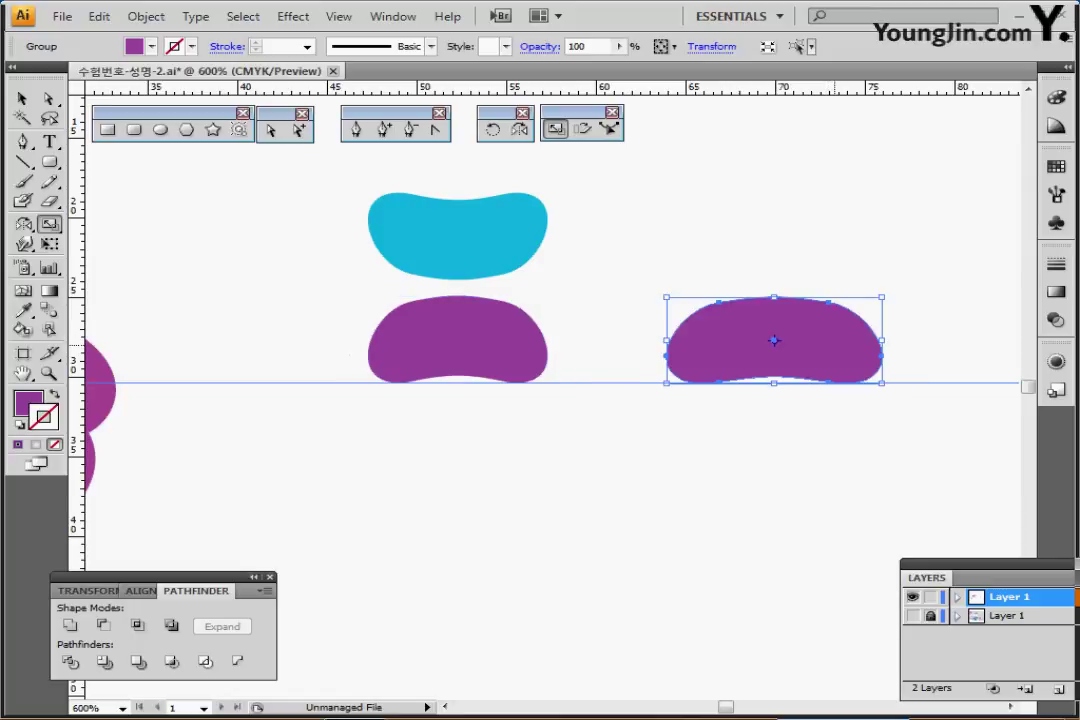
left_click_drag(786, 418, 660, 399)
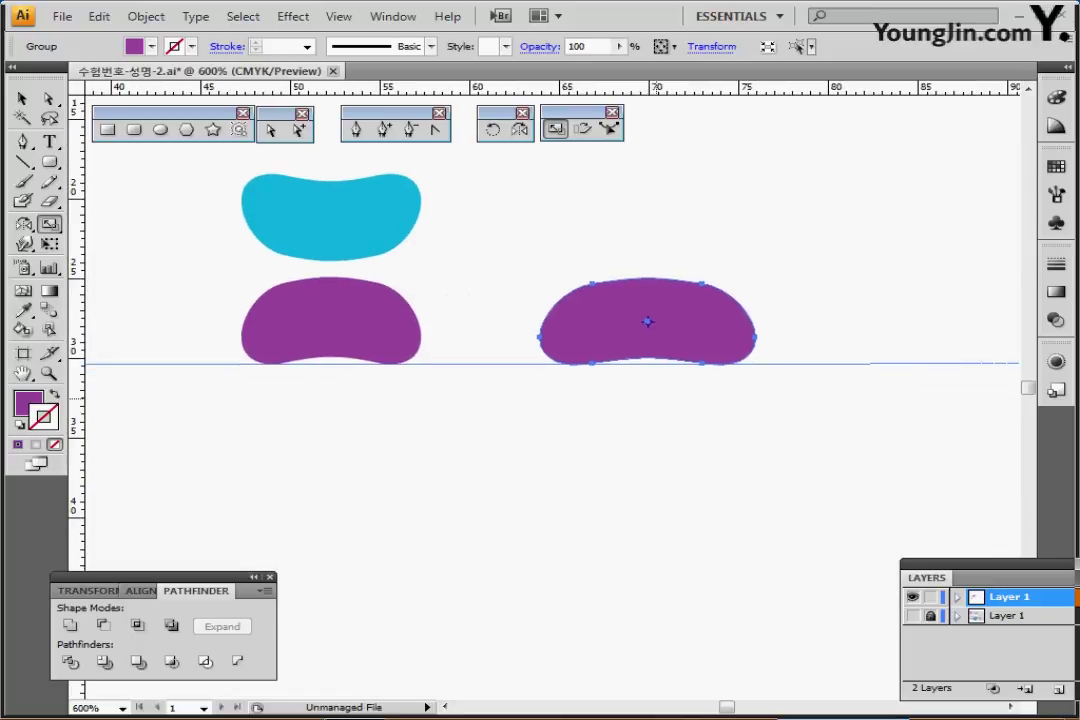
scroll(545, 330, "up", 2)
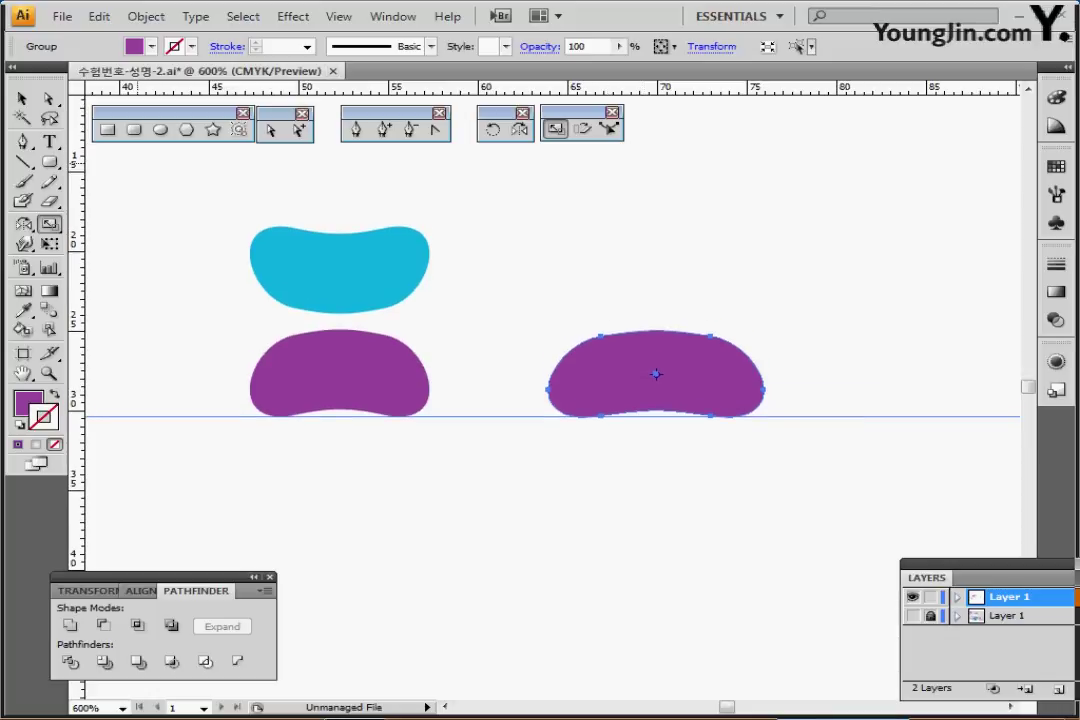
key("p")
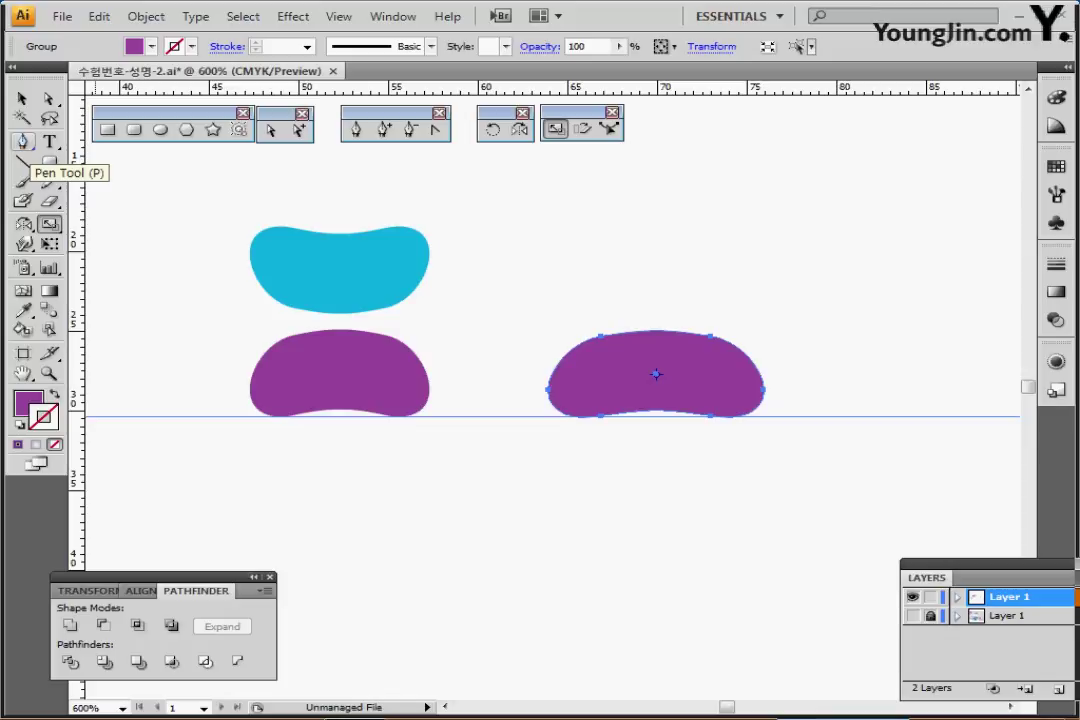
left_click(49, 201)
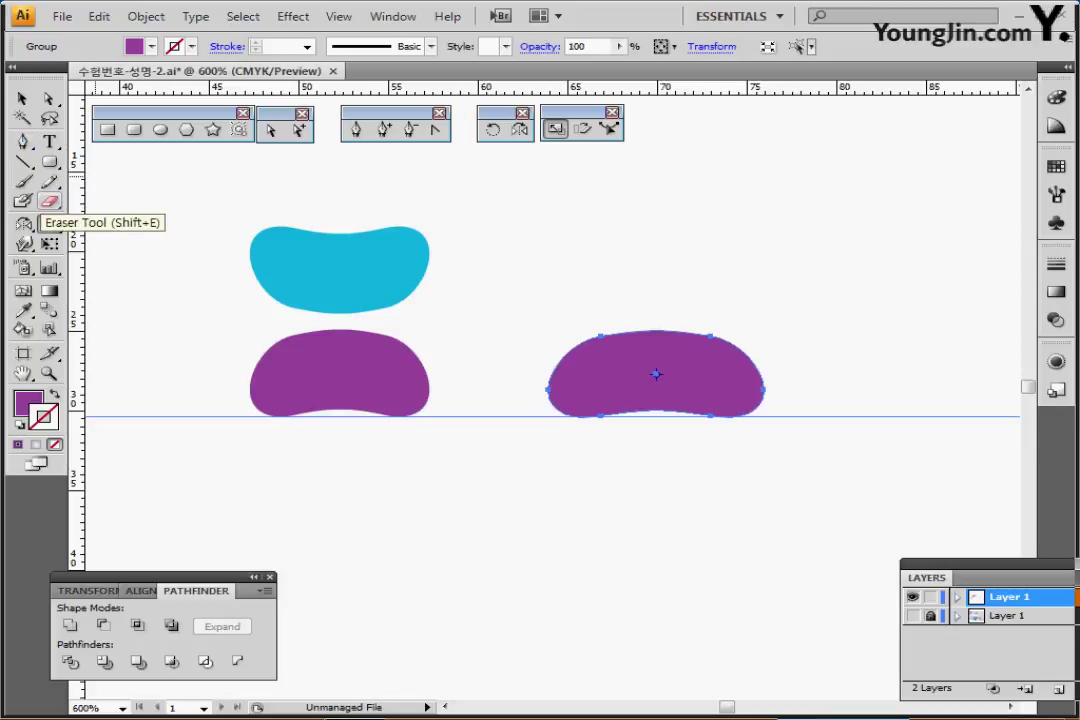
left_click(49, 201)
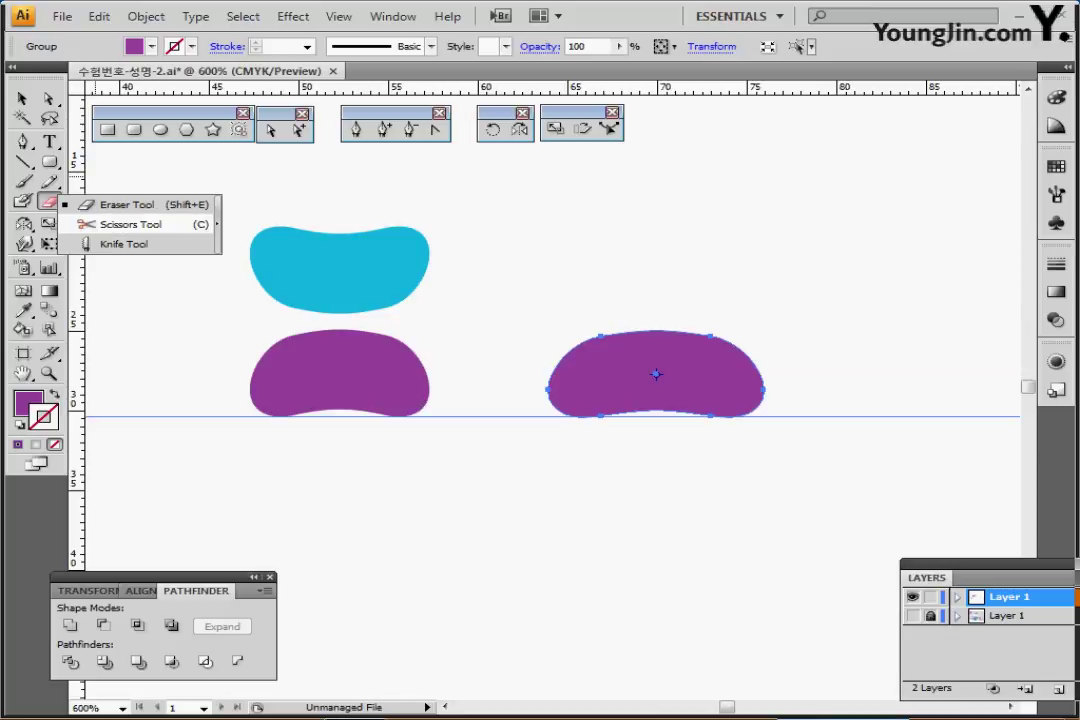
left_click(130, 224)
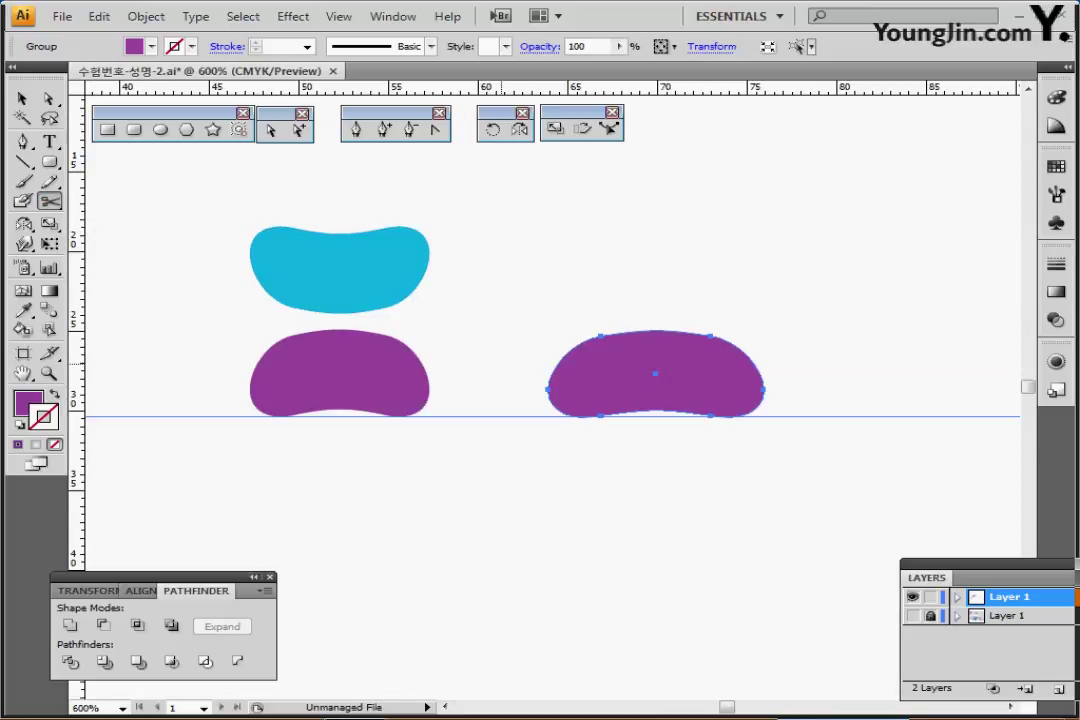
Cut the wider purple shape into four pieces with three curved, roughly vertical Knife strokes
key("ctrl+minus")
left_click_drag(575, 428, 537, 346)
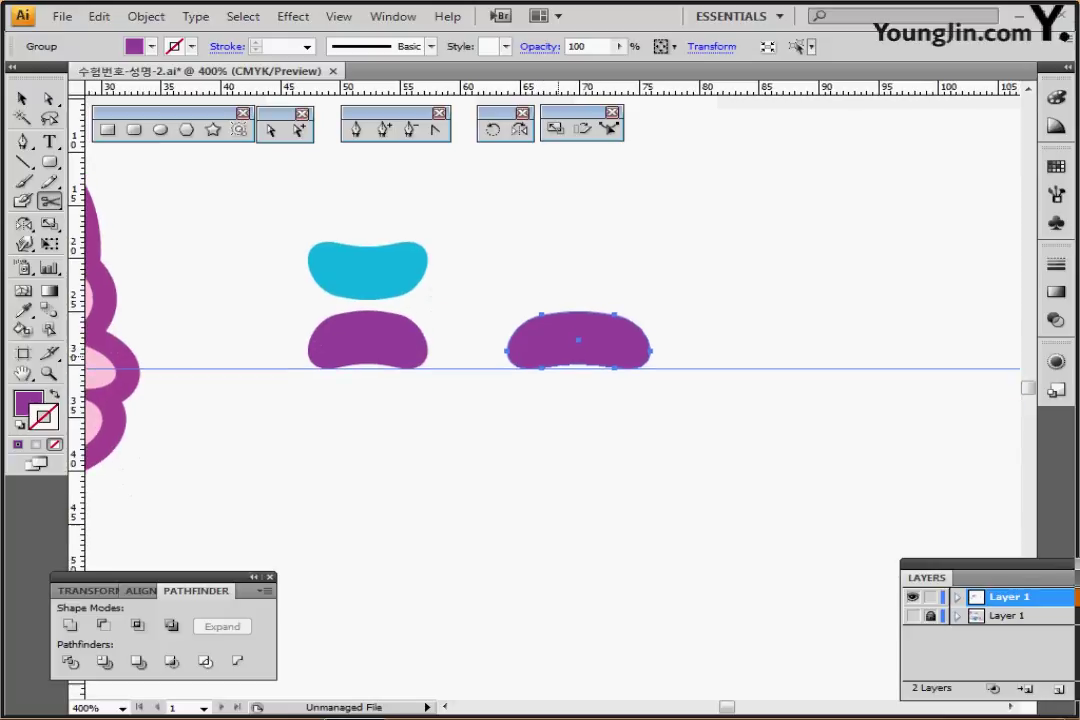
key("ctrl+shift+a")
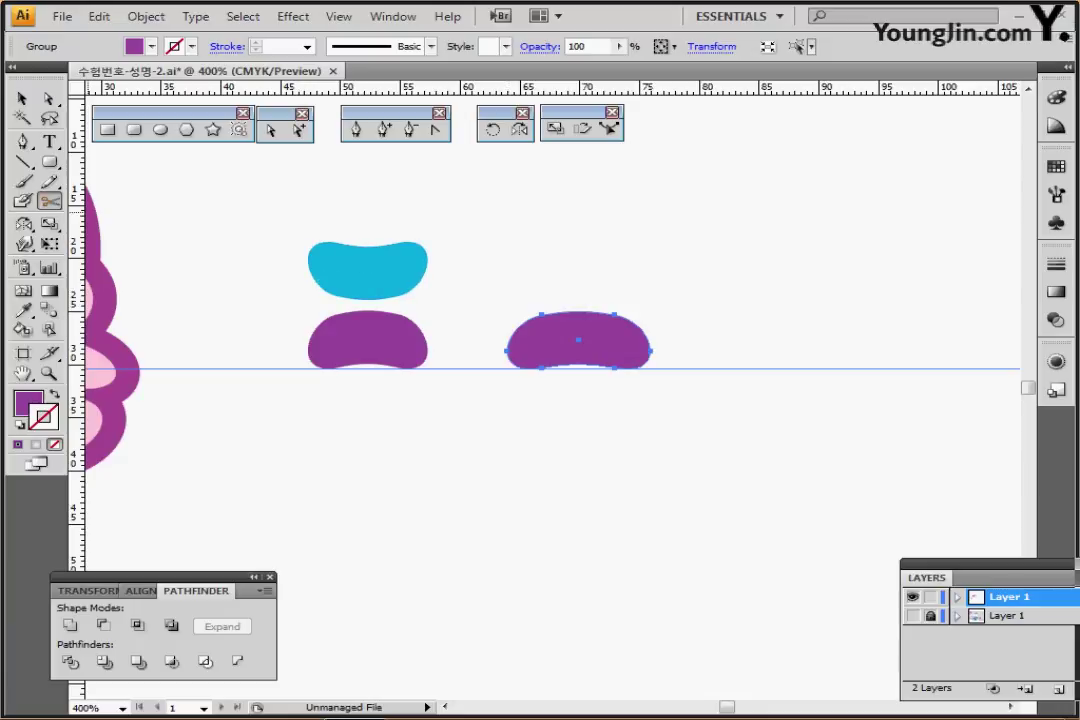
left_click(48, 200)
left_click(124, 244)
mouse_move(505, 298)
left_mouse_down()
mouse_move(548, 335)
mouse_move(543, 402)
left_mouse_up()
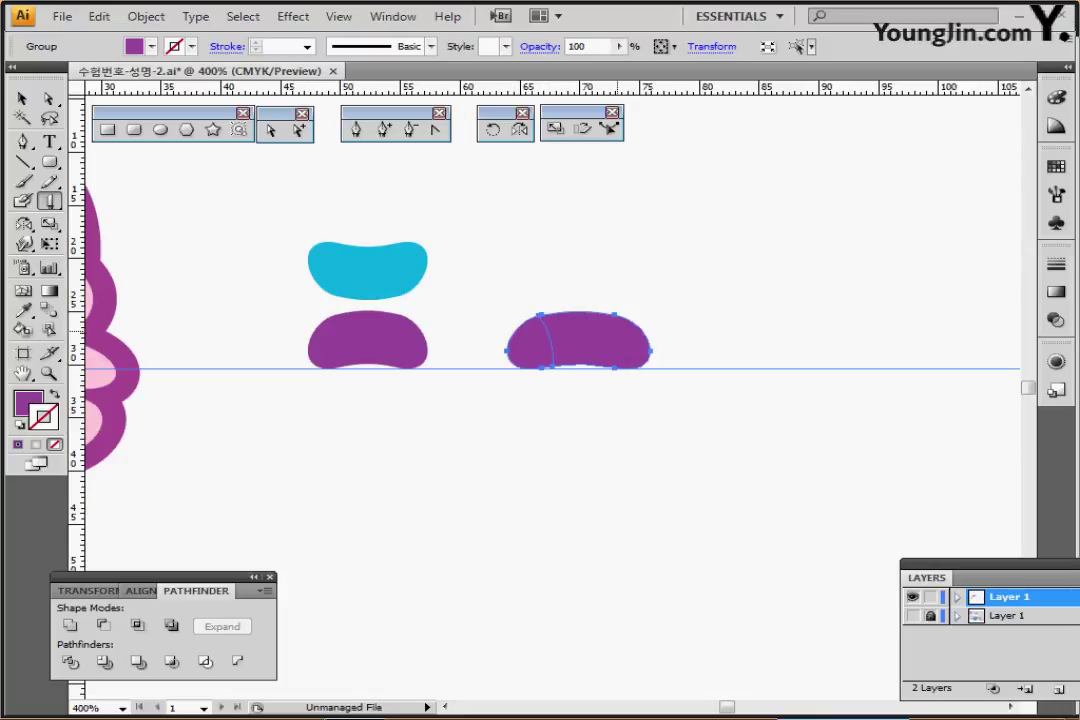
mouse_move(566, 284)
left_mouse_down()
mouse_move(582, 310)
mouse_move(583, 398)
left_mouse_up()
mouse_move(625, 298)
left_mouse_down()
mouse_move(612, 360)
mouse_move(534, 523)
left_mouse_up()
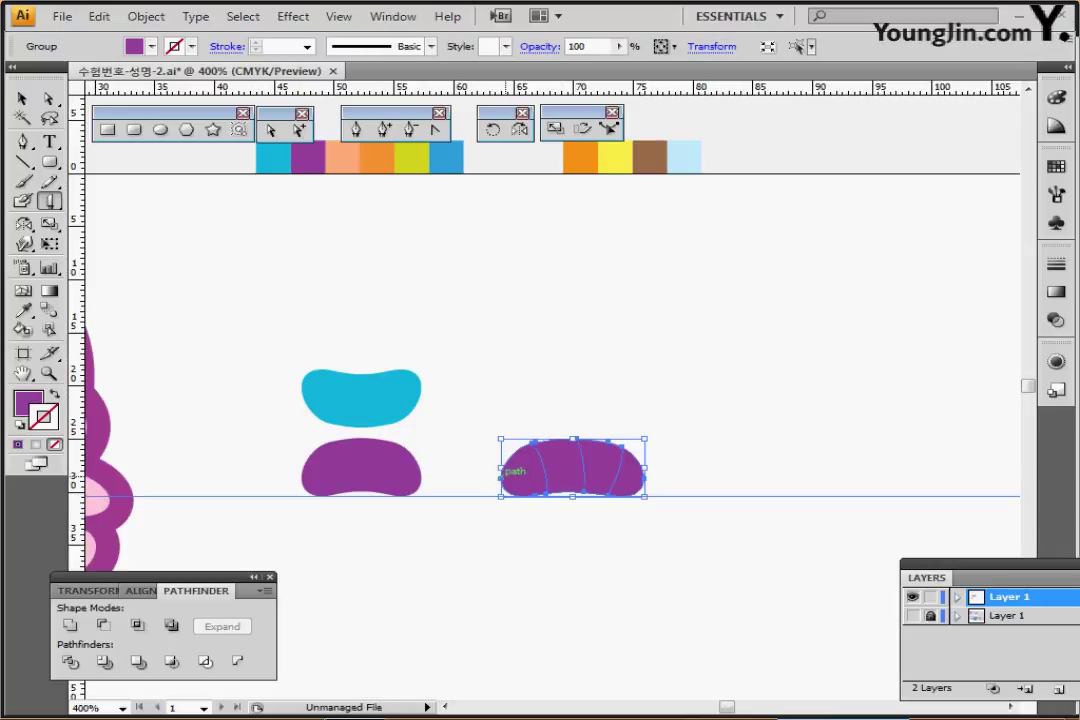
Isolate the cut shape's group and fill its leftmost piece with the light peach swatch colour
left_click(48, 99)
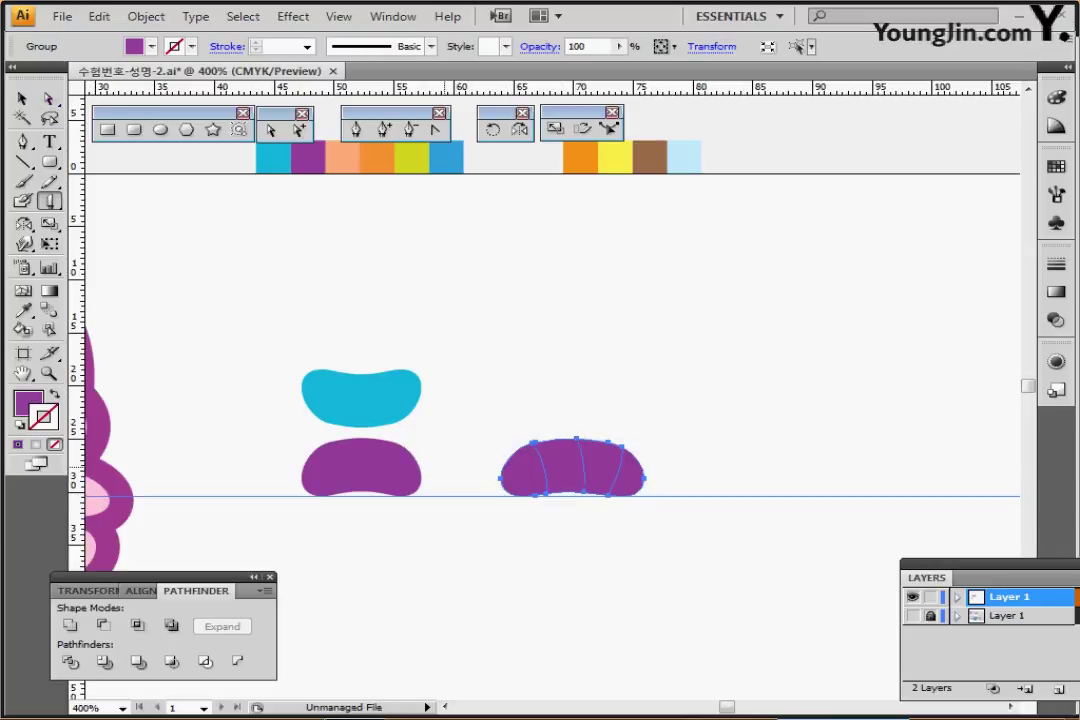
key("ctrl")
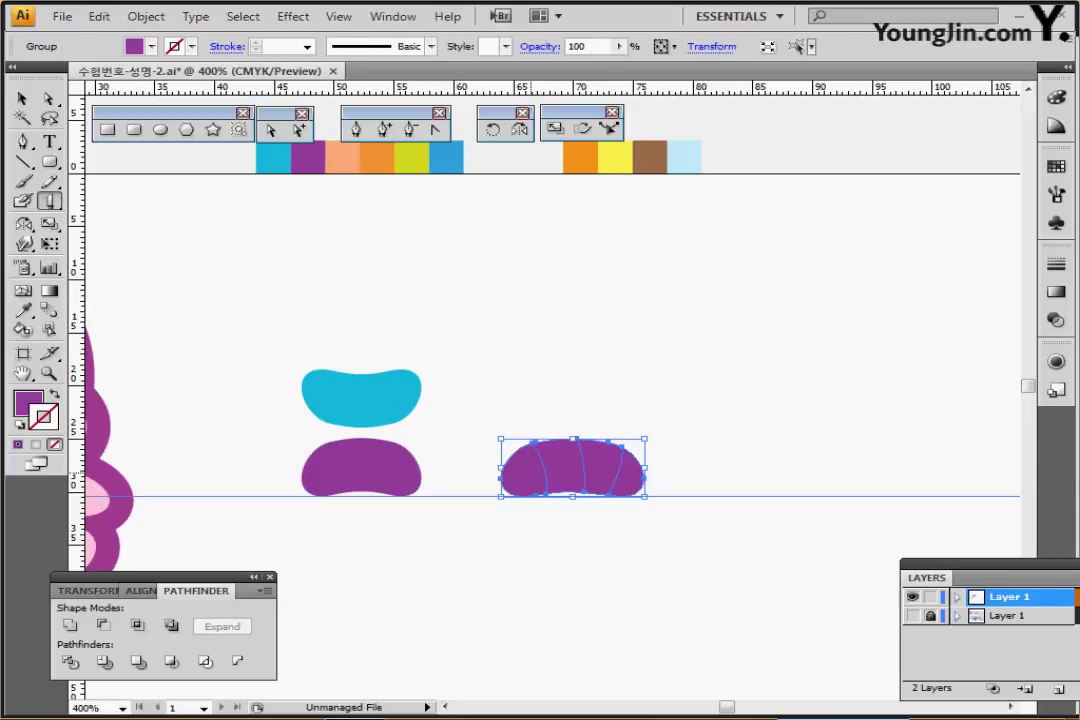
double_click(531, 473, "ctrl")
left_click(525, 474, "ctrl")
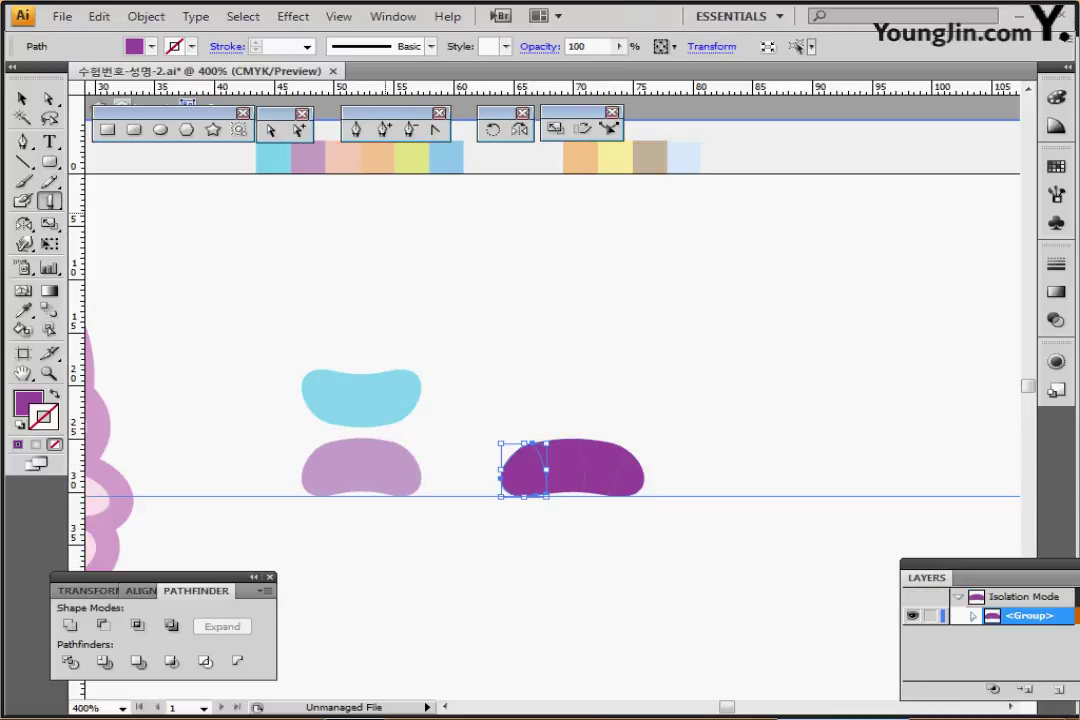
left_click_drag(447, 236, 424, 285)
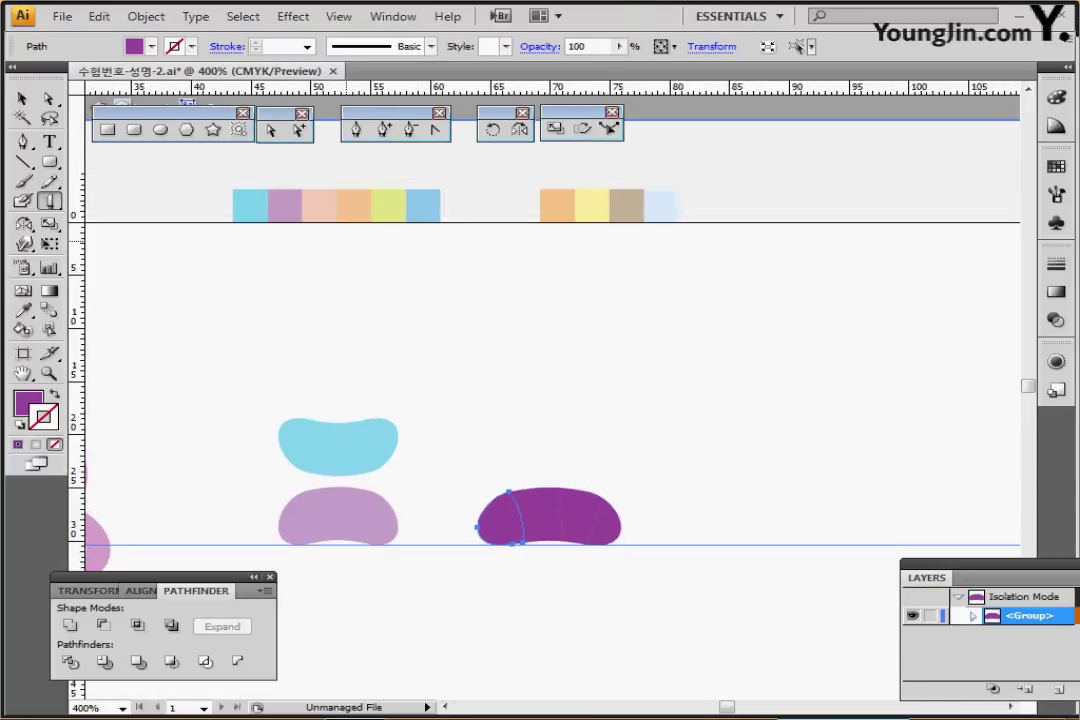
left_click(23, 310)
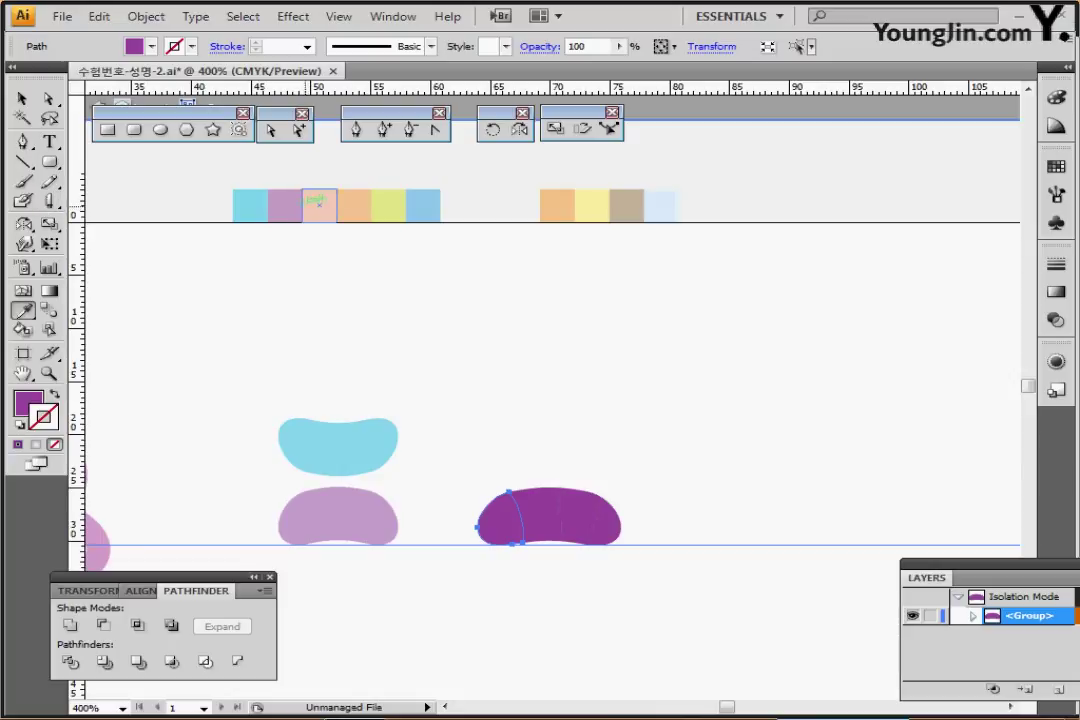
left_click(350, 205)
Fill the remaining three pieces from left to right with orange, yellow-green and blue swatch colours, and leave isolation mode
left_click(543, 504, "ctrl")
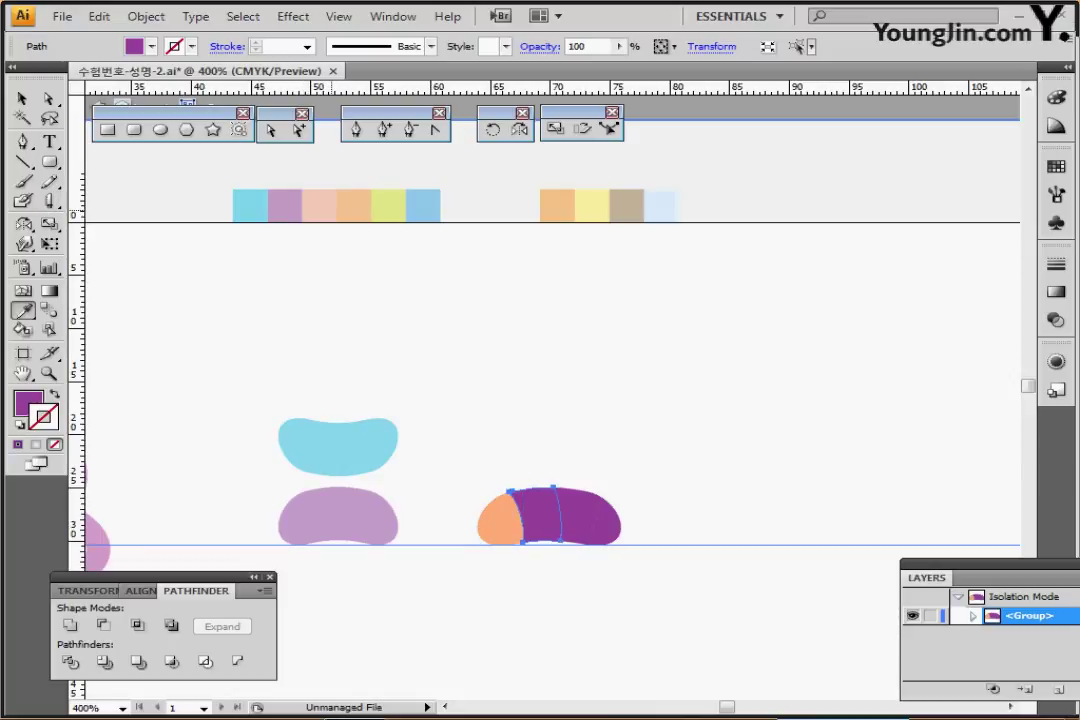
left_click(354, 205)
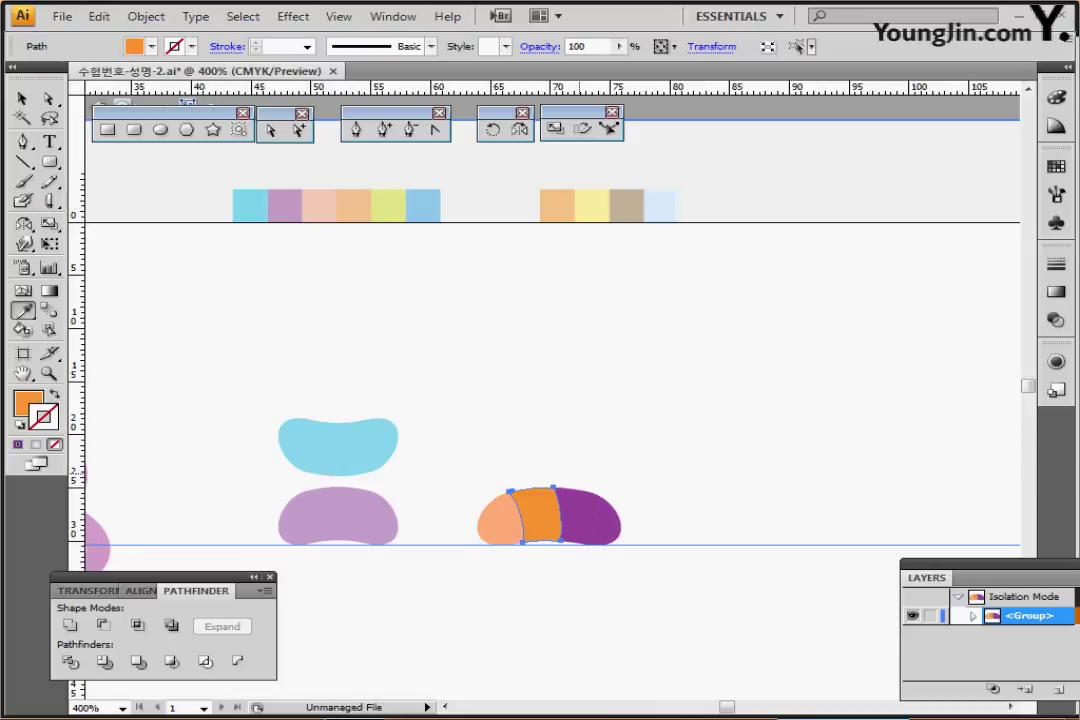
left_click(580, 516, "ctrl")
left_click(388, 205)
left_click(608, 521, "ctrl")
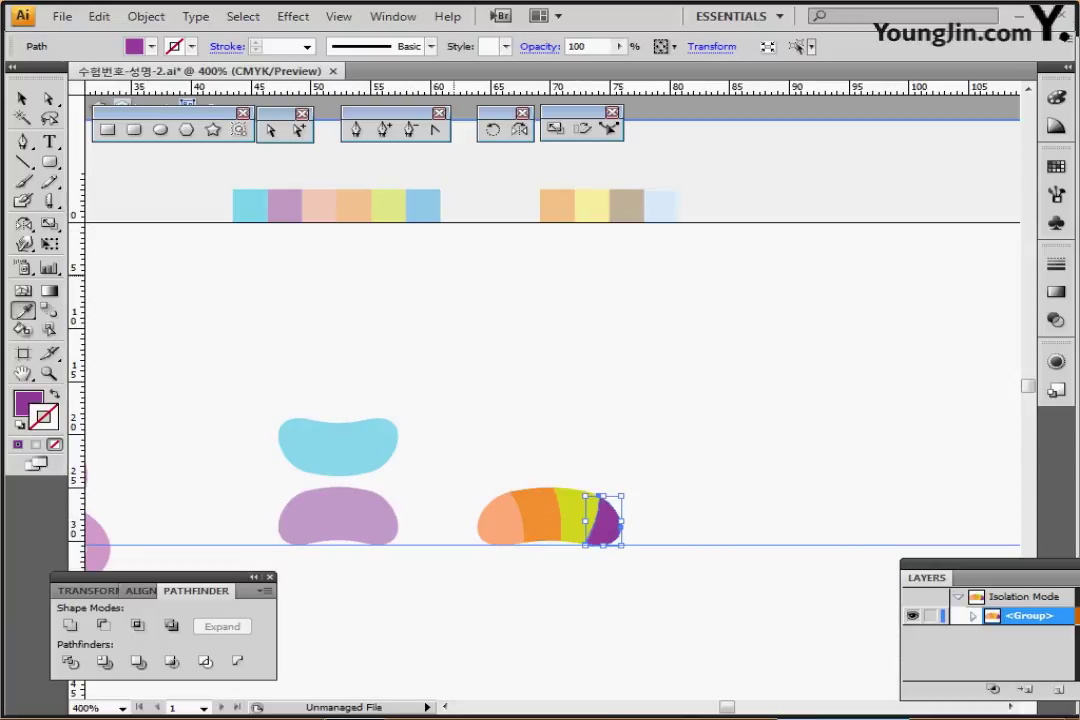
left_click(423, 205)
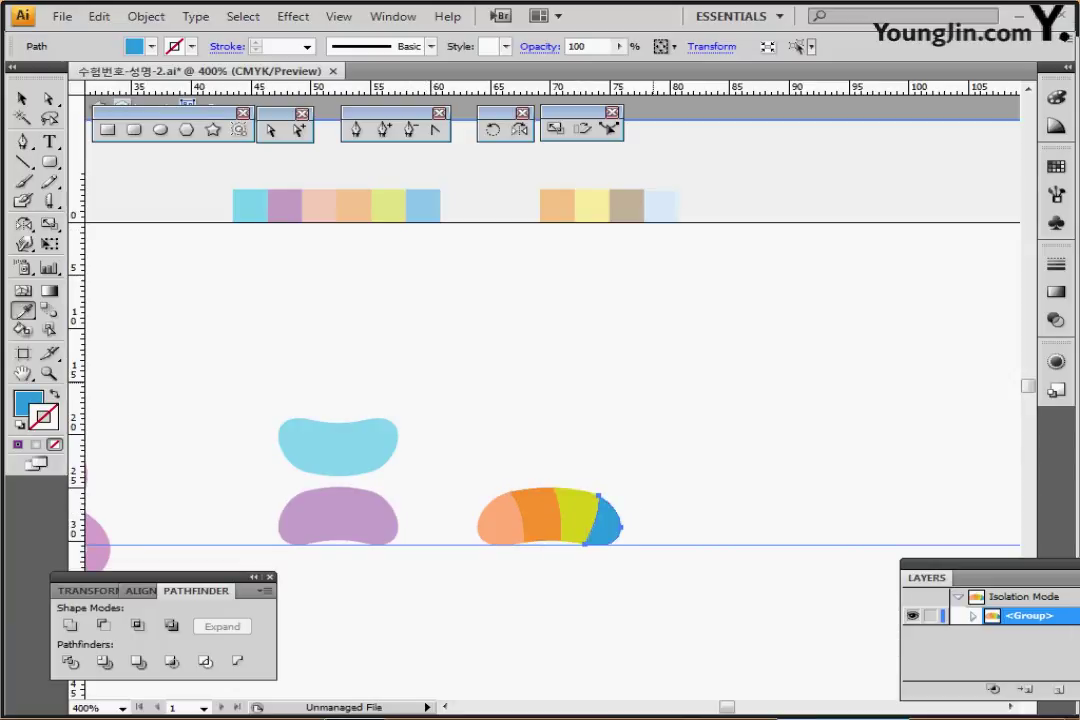
double_click(653, 420, "ctrl")
Create an 8 mm by 8 mm circle to the right of the striped shape, filled with the first orange of the second swatch group
left_click_drag(634, 440, 637, 335)
left_click_drag(680, 400, 699, 344)
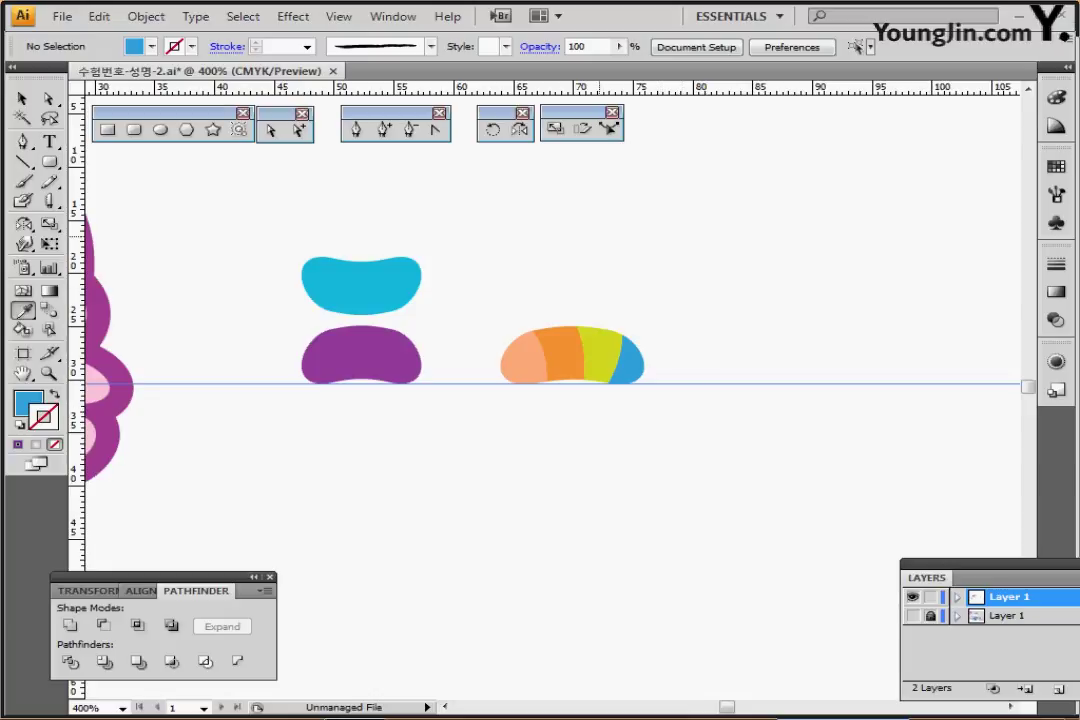
left_click(160, 130)
left_click_drag(480, 202, 417, 392)
left_click(518, 242, "ctrl")
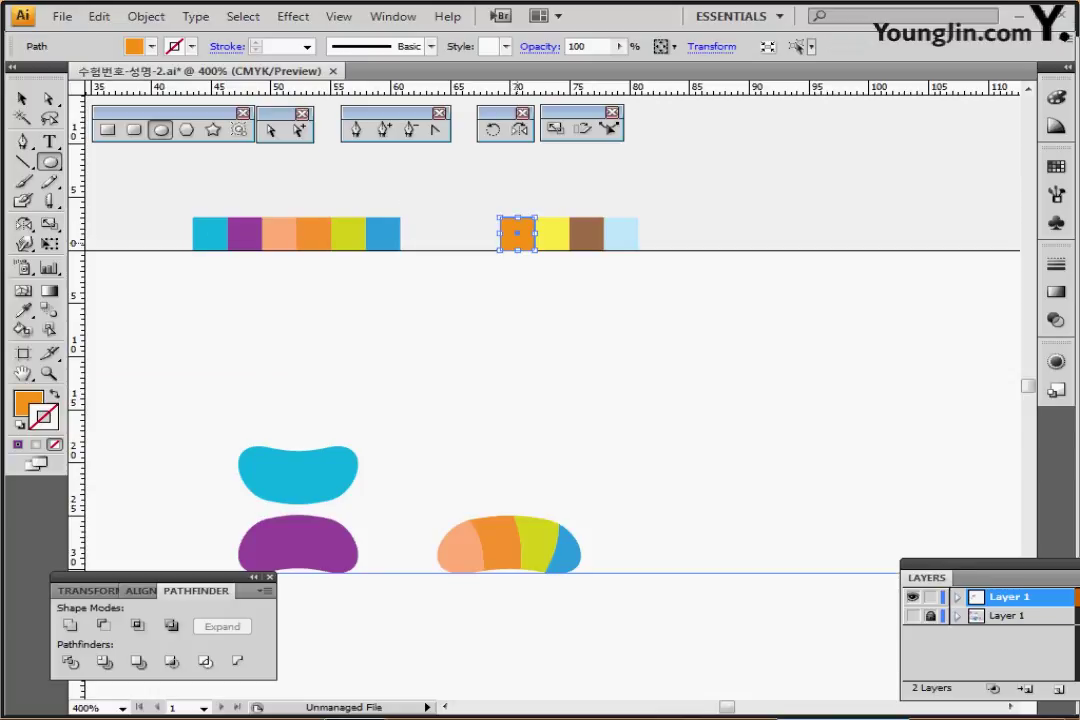
left_click_drag(599, 470, 549, 301)
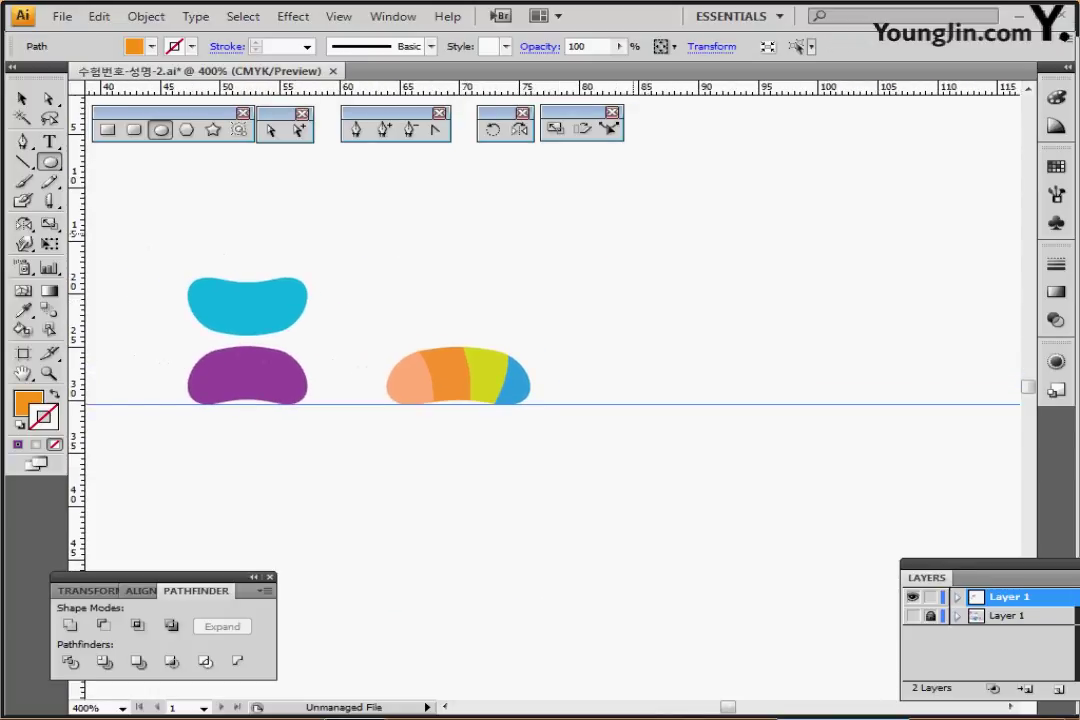
left_click(609, 288)
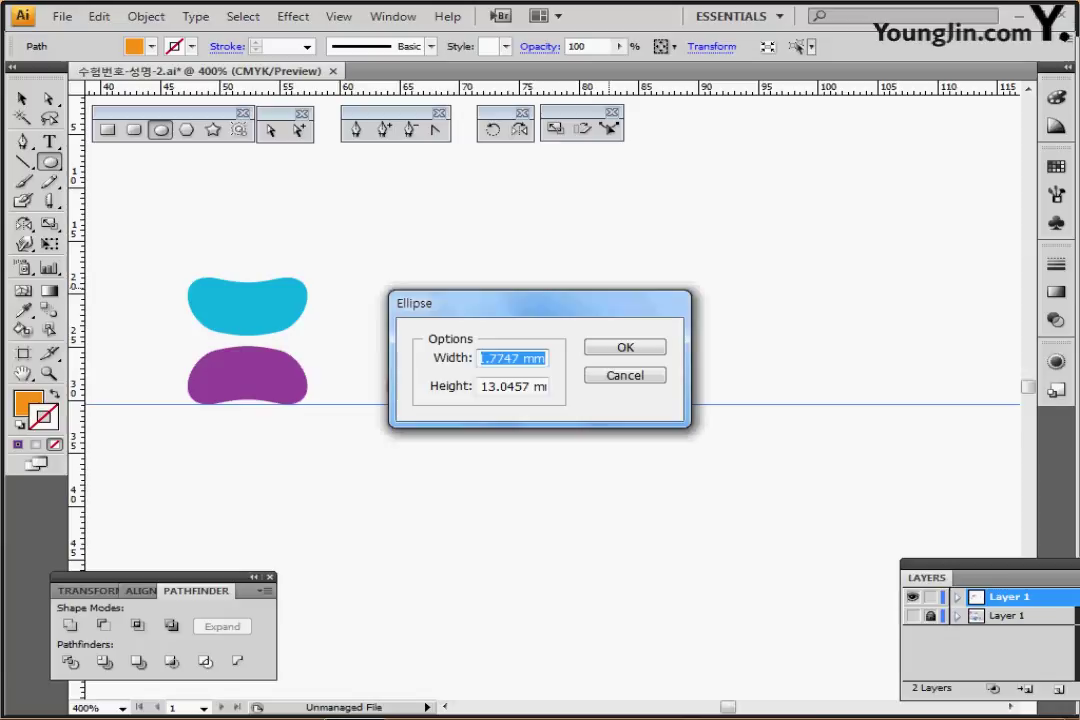
type("8")
key("Tab")
type("8")
key("Return")
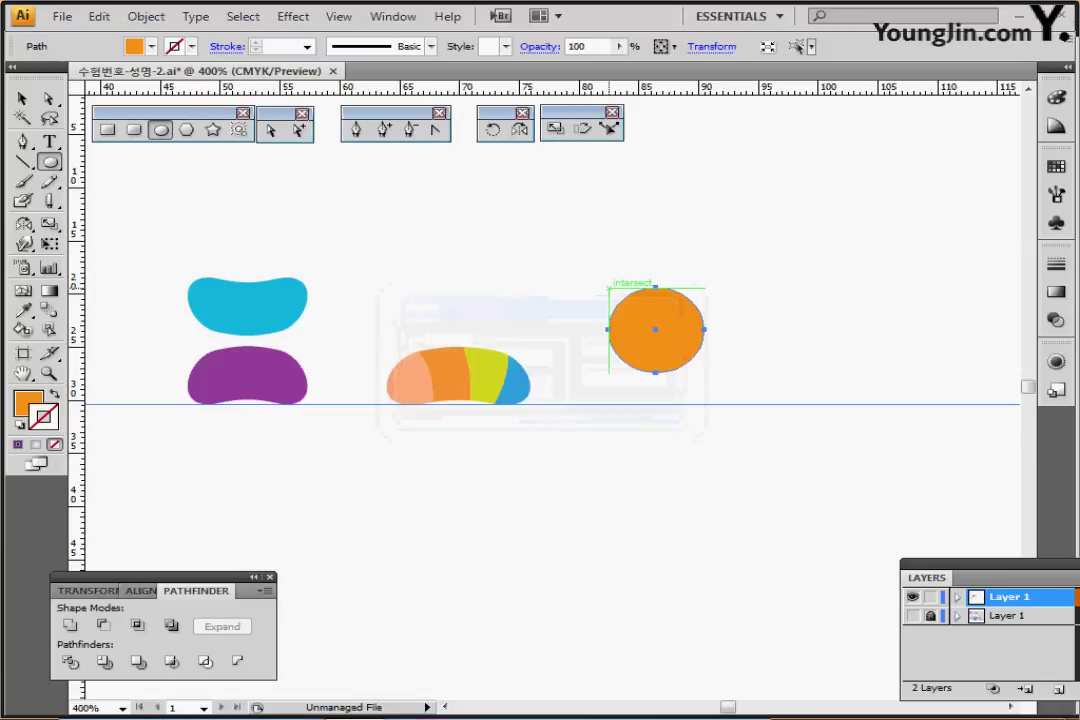
Apply the Pucker & Bloat effect to the orange circle with 15% bloat
scroll(582, 325, "right", 2)
scroll(582, 325, "right", 1)
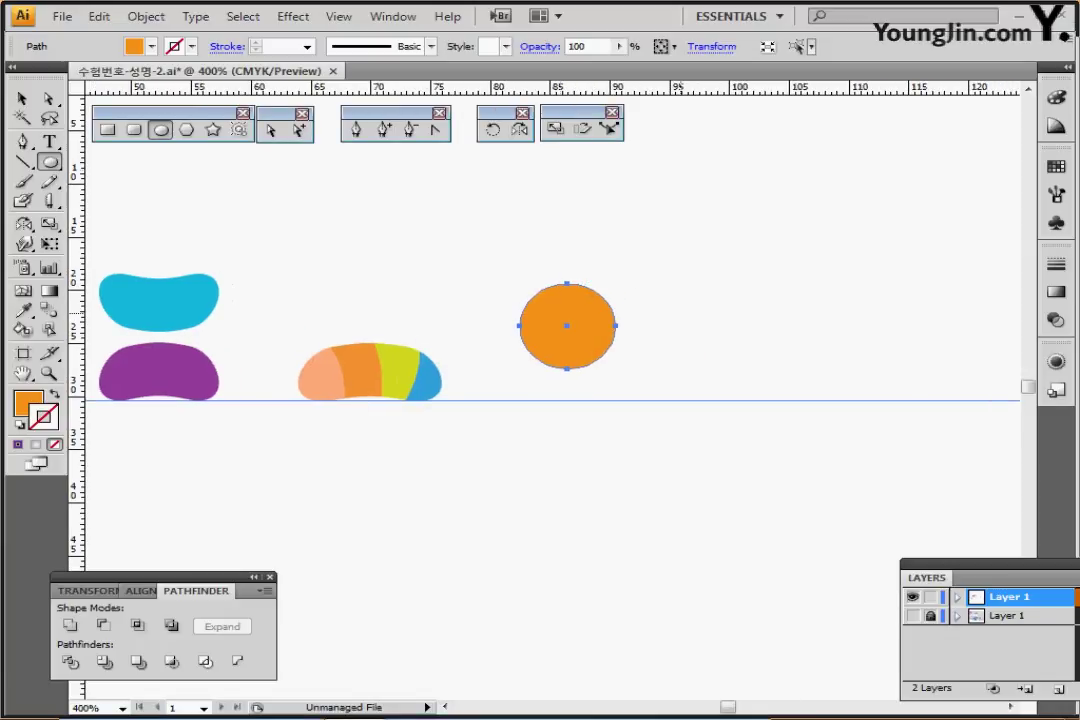
left_click(293, 16)
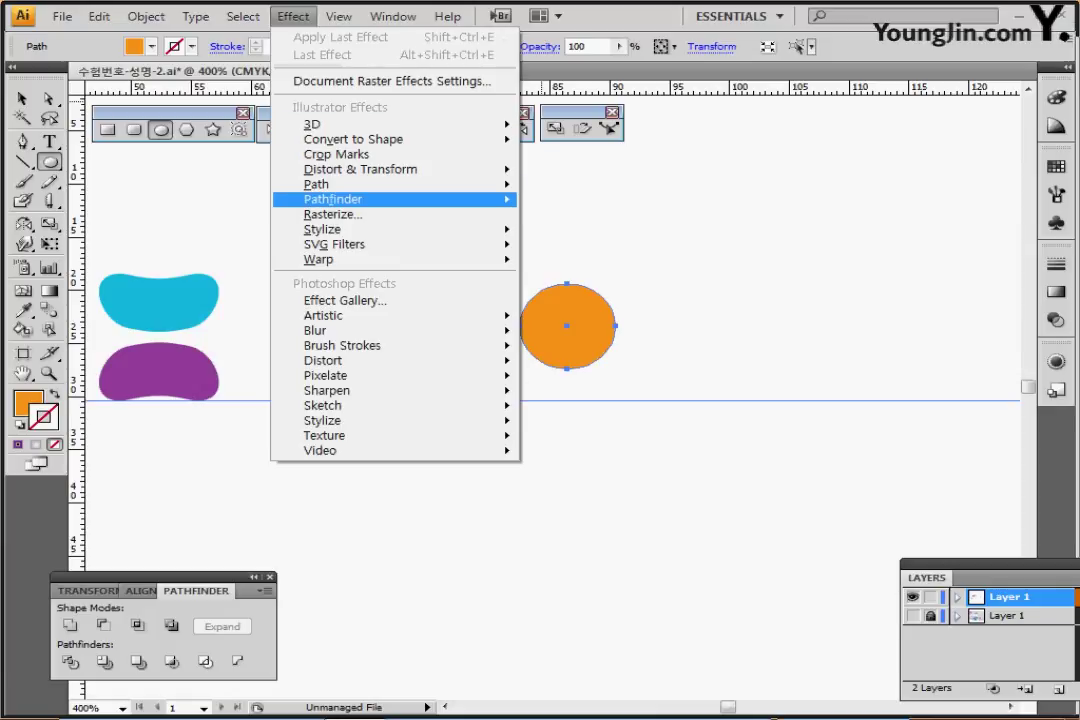
mouse_move(360, 169)
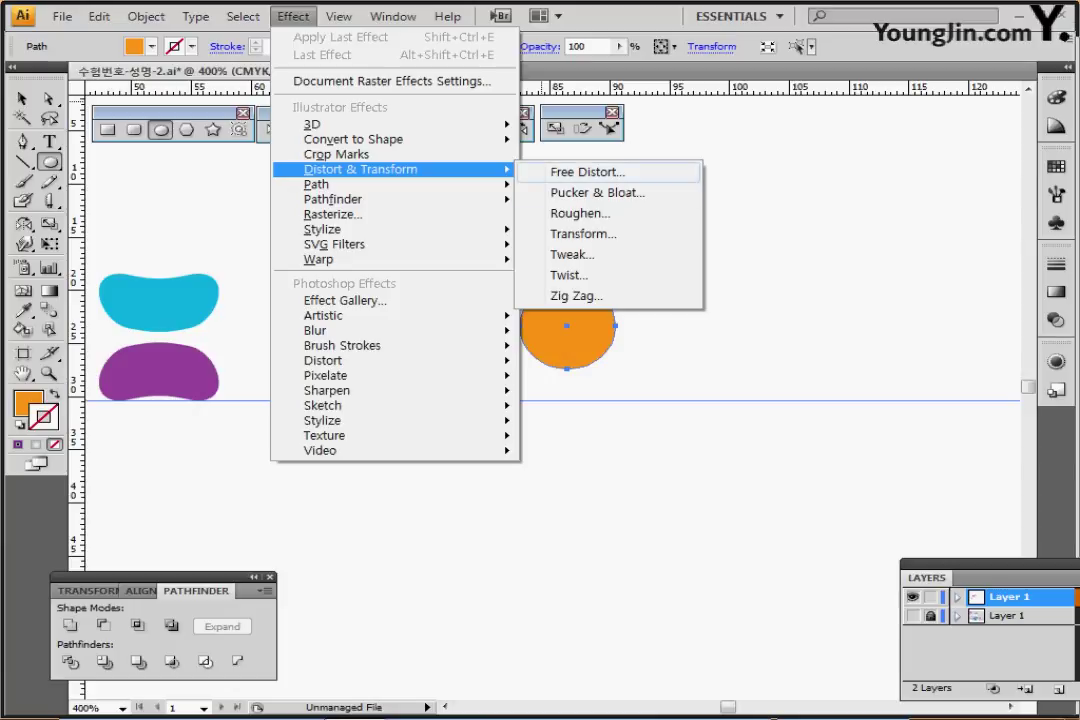
left_click(597, 192)
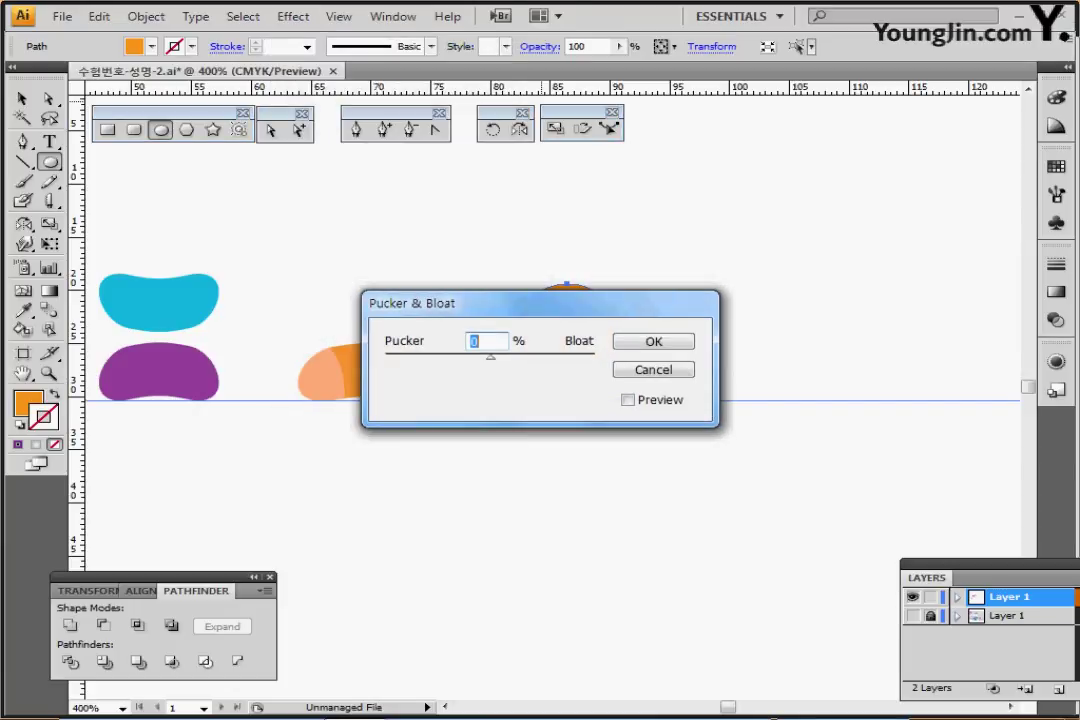
type("15")
key("Return")
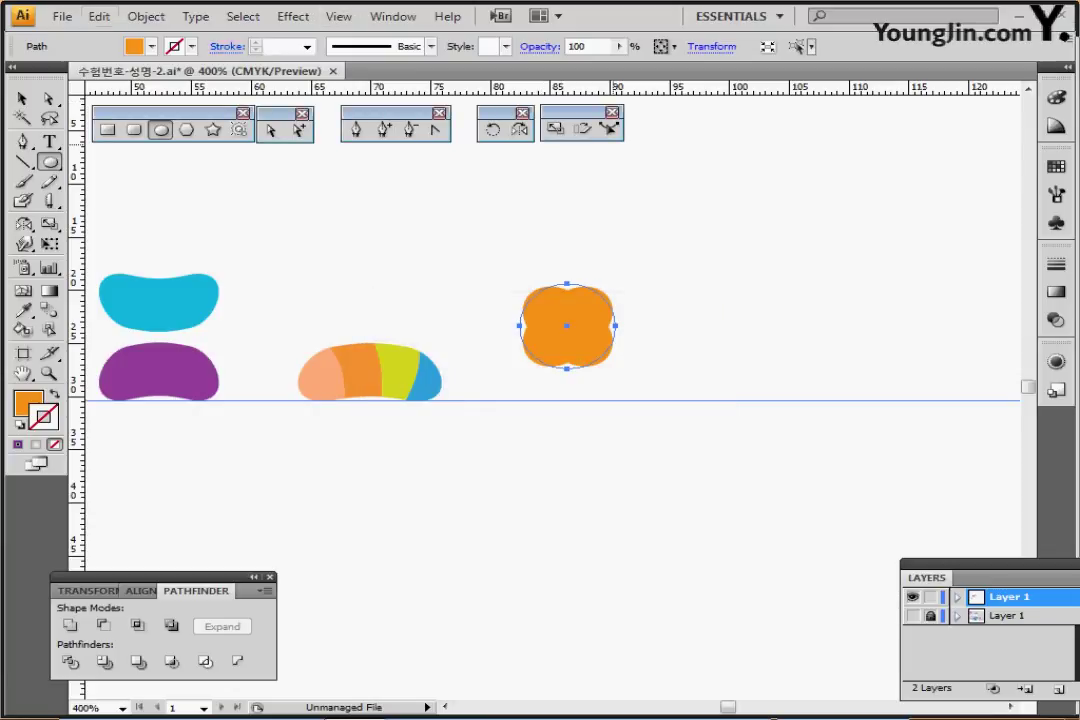
Expand the appearance of the bloated orange shape and rotate it 45 degrees
left_click(146, 16)
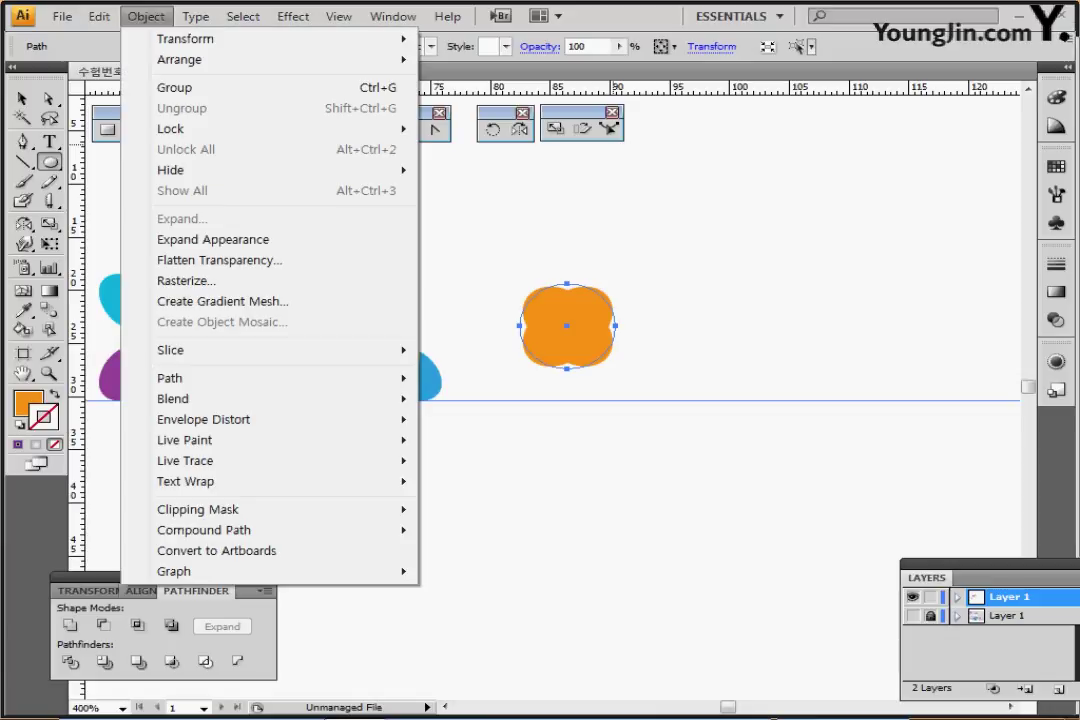
left_click(213, 239)
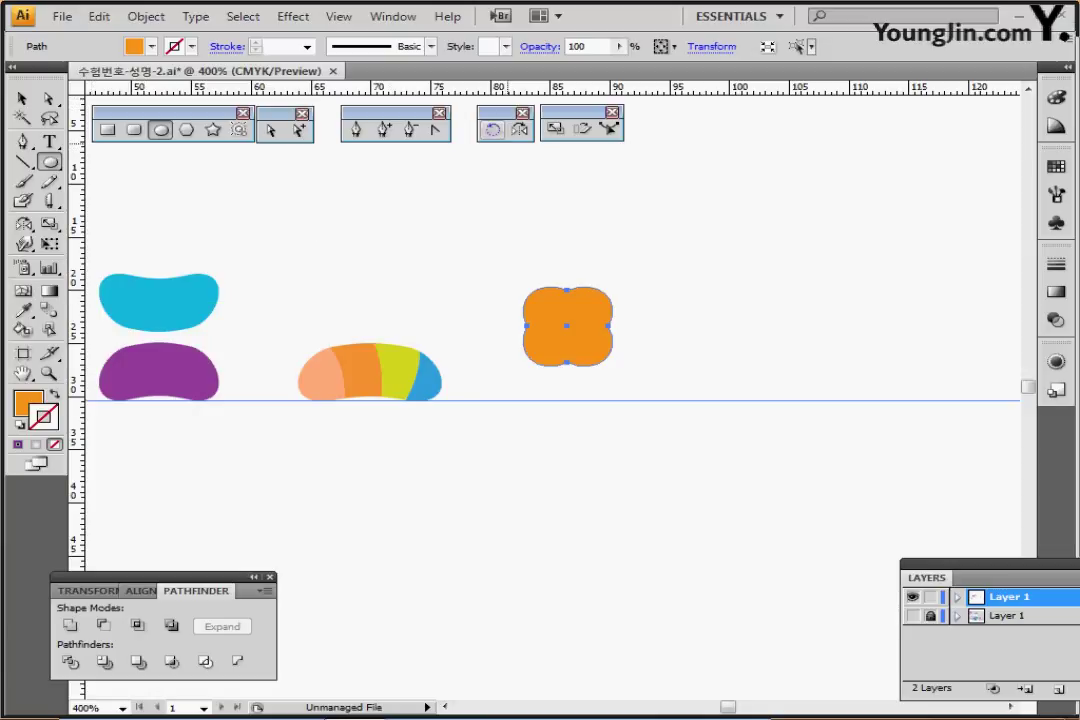
double_click(493, 130)
type("45")
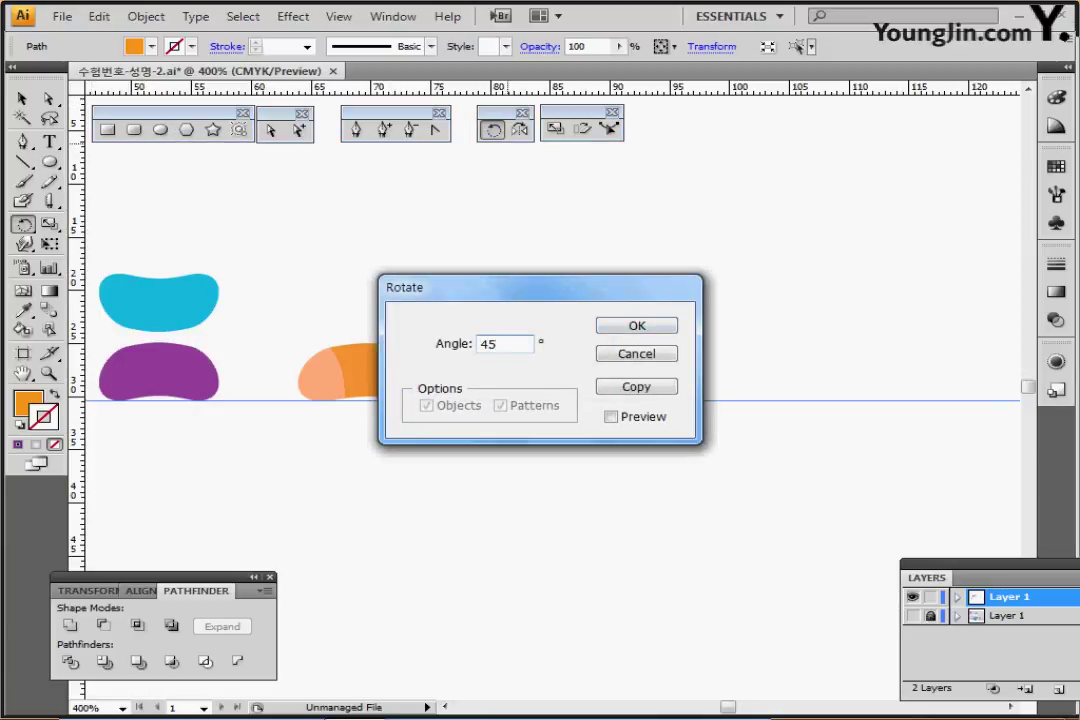
key("Return")
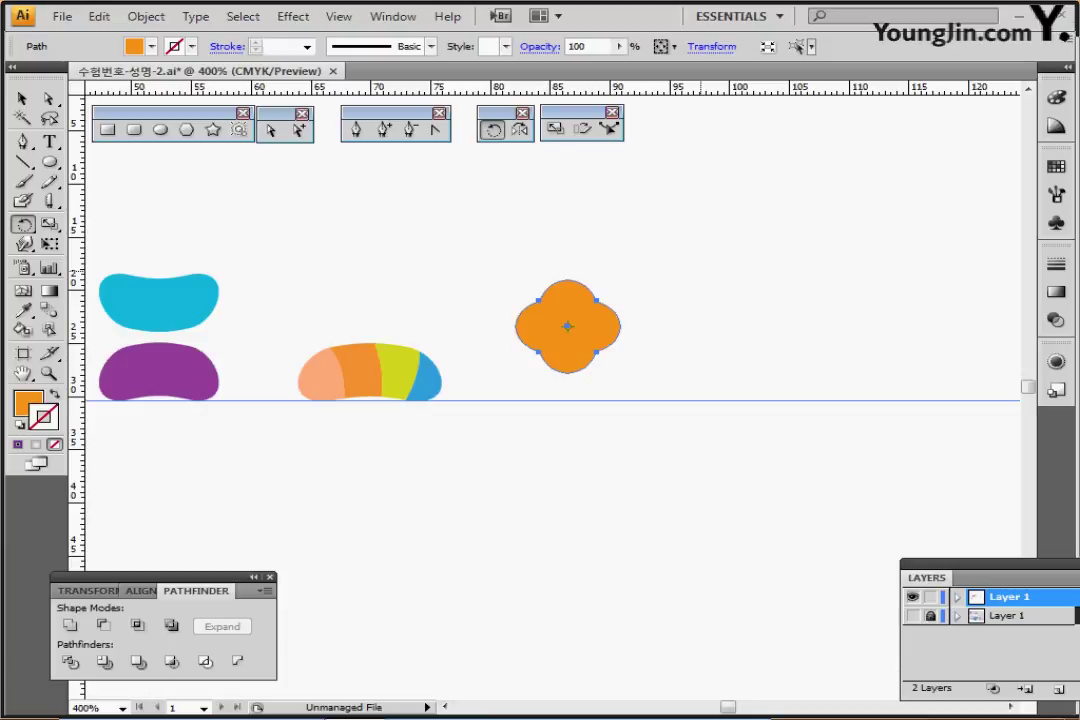
Make a copy of the orange flower shape scaled uniformly to 60% from its topmost point
left_click_drag(560, 330, 524, 320)
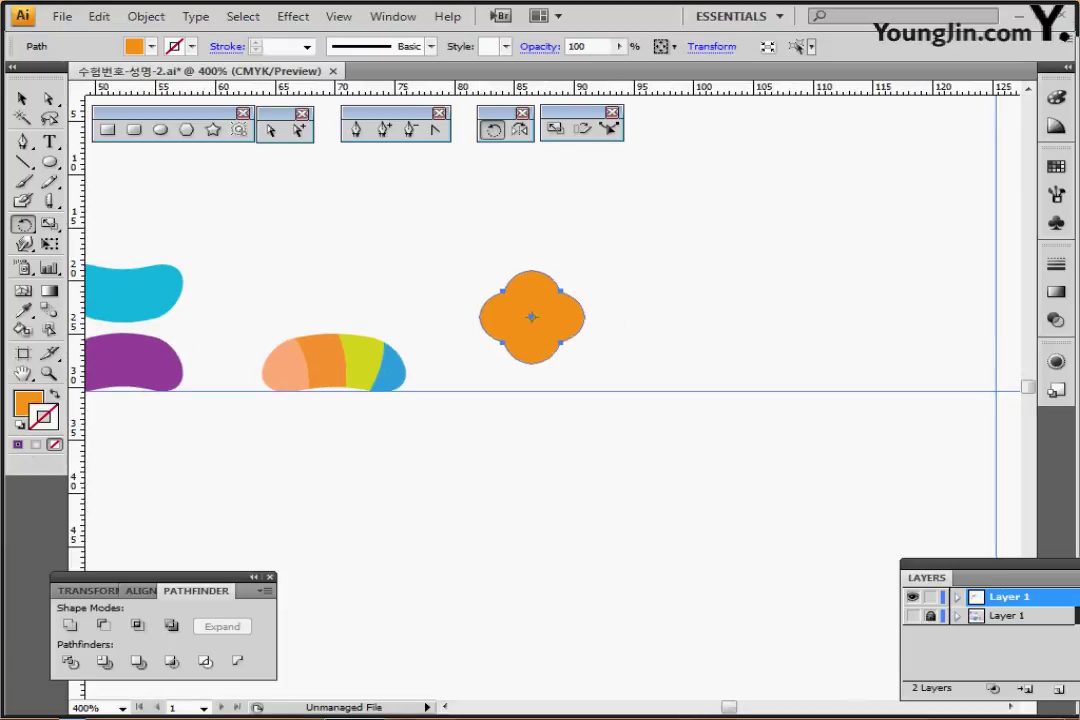
left_click(555, 128)
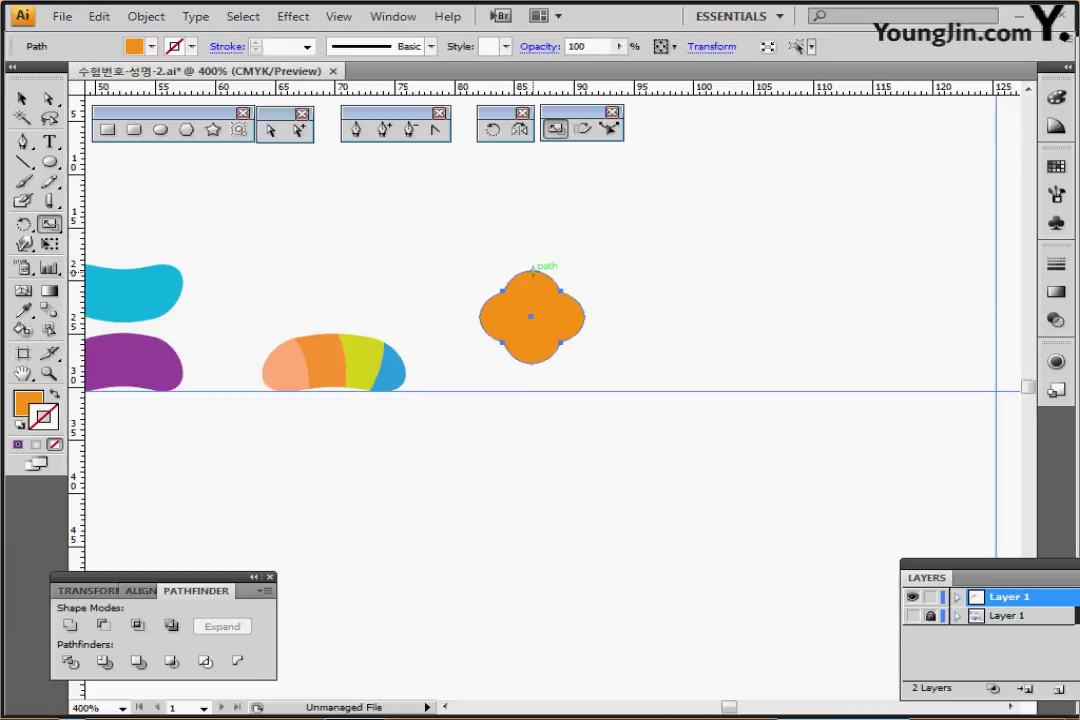
left_click(532, 271, "alt")
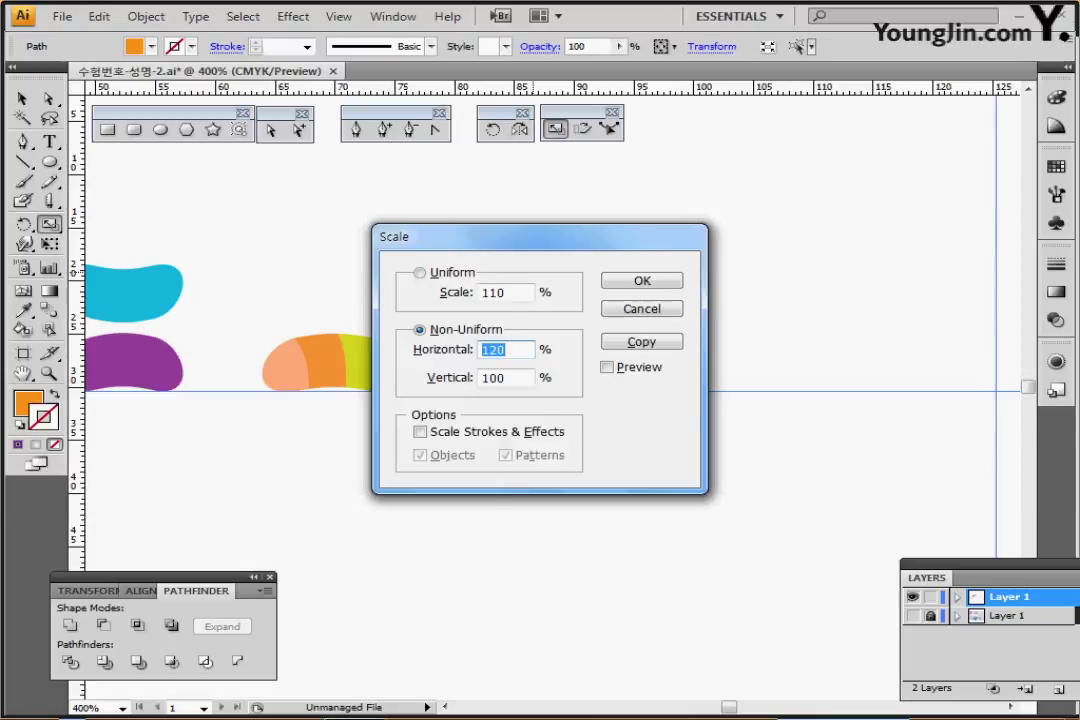
left_click_drag(430, 236, 550, 204)
left_click(540, 241)
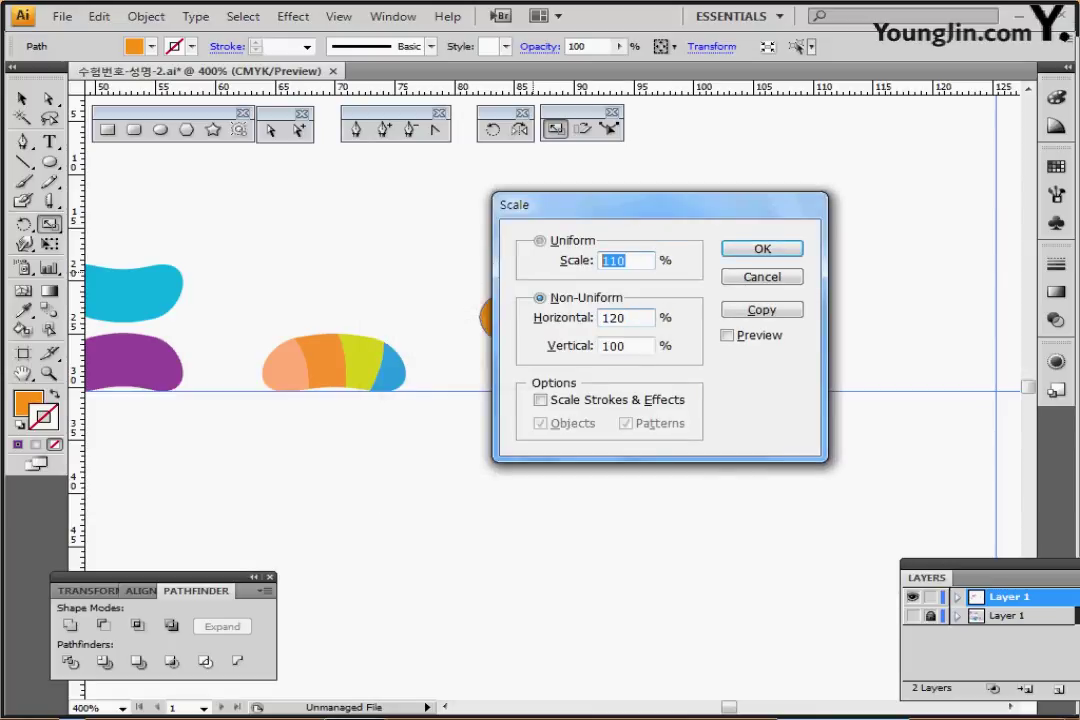
type("60")
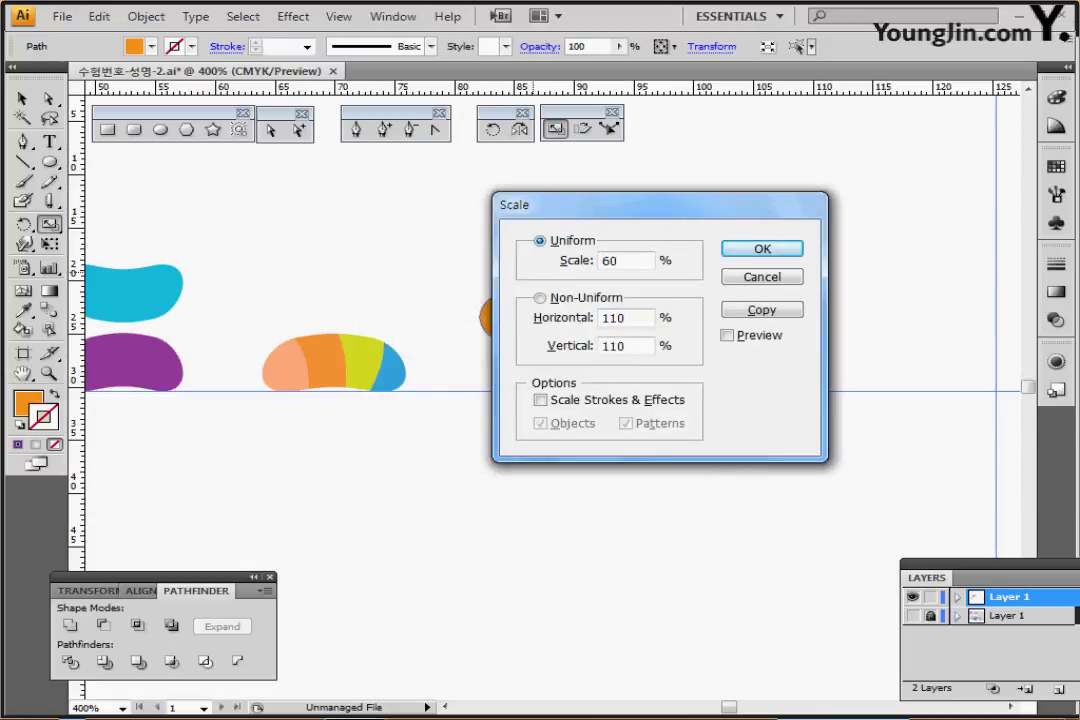
left_click(762, 310)
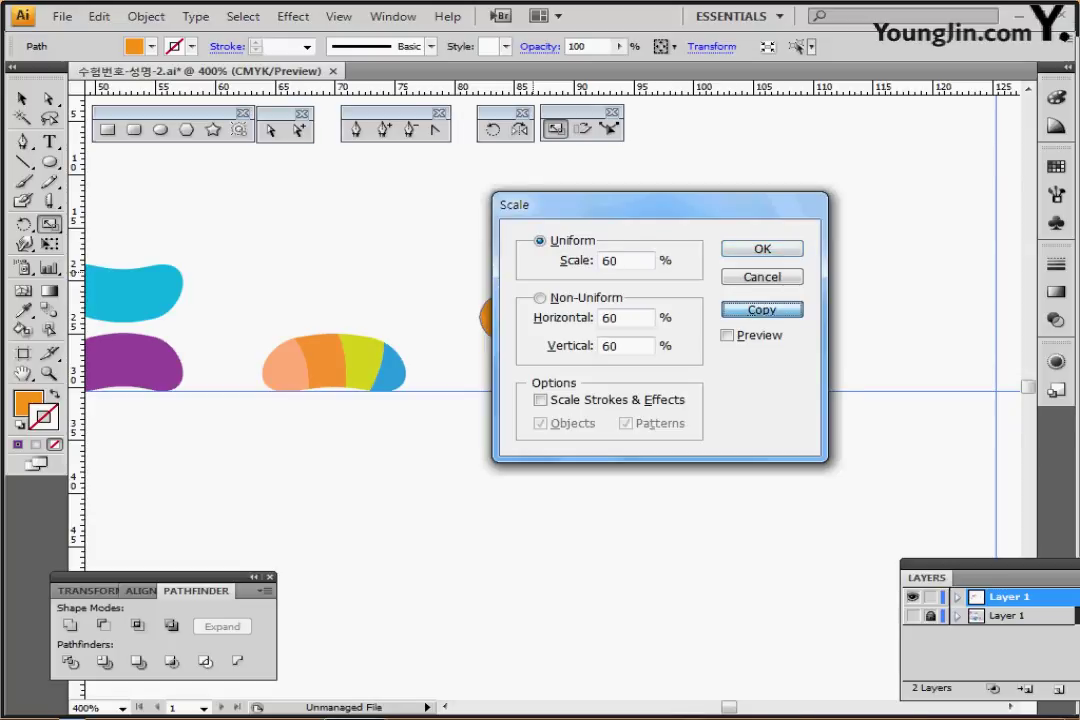
Fill the smaller flower copy with the yellow swatch colour from the second swatch group and deselect it
left_click_drag(587, 320, 635, 459)
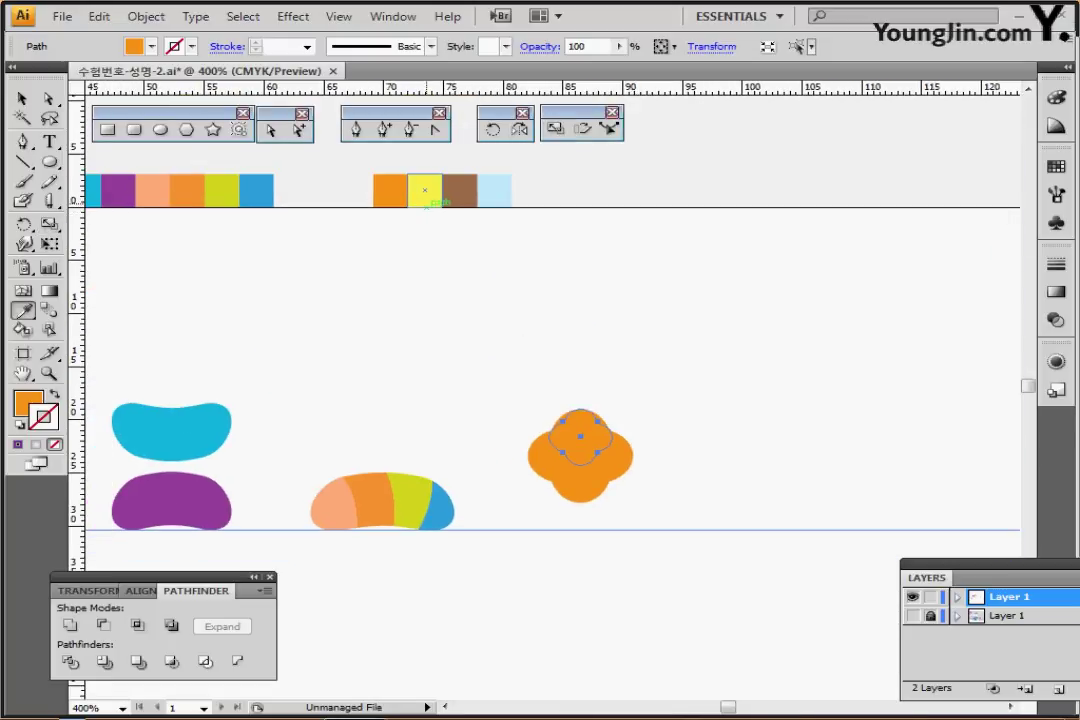
key("i")
left_click(424, 190)
left_click(691, 381, "ctrl")
Create a 7 mm by 7 mm circle below the orange flower, filled with the brown swatch colour
left_click_drag(691, 448, 665, 222)
scroll(550, 330, "right", 1)
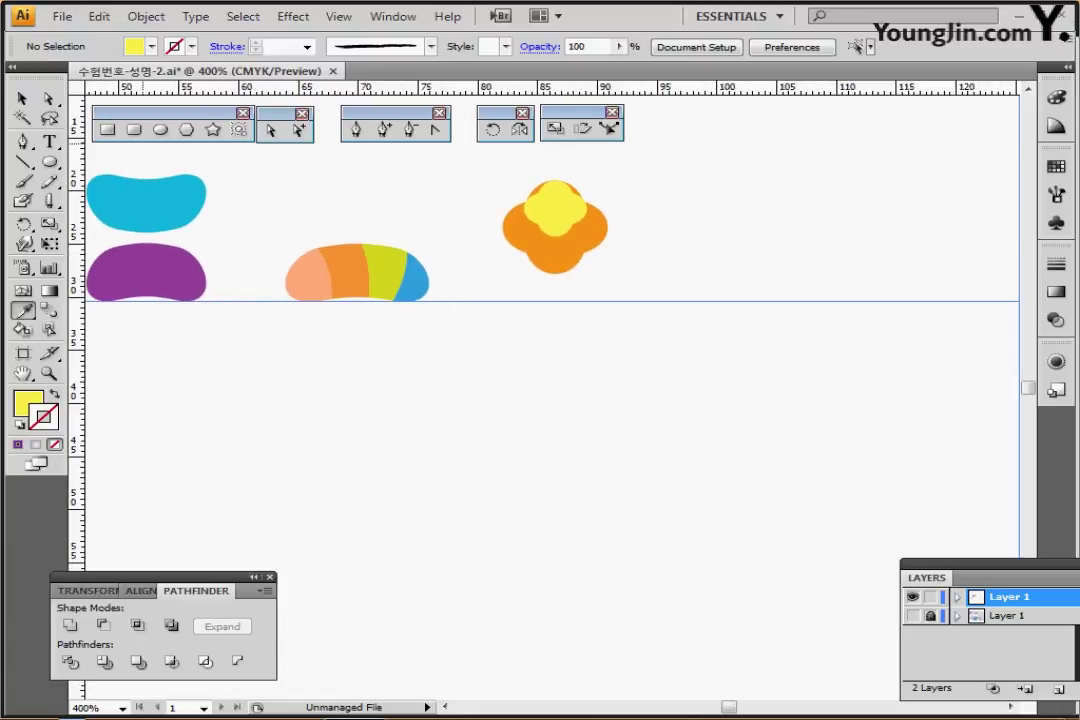
left_click(160, 130)
left_click_drag(430, 190, 442, 406)
left_click(446, 178, "ctrl")
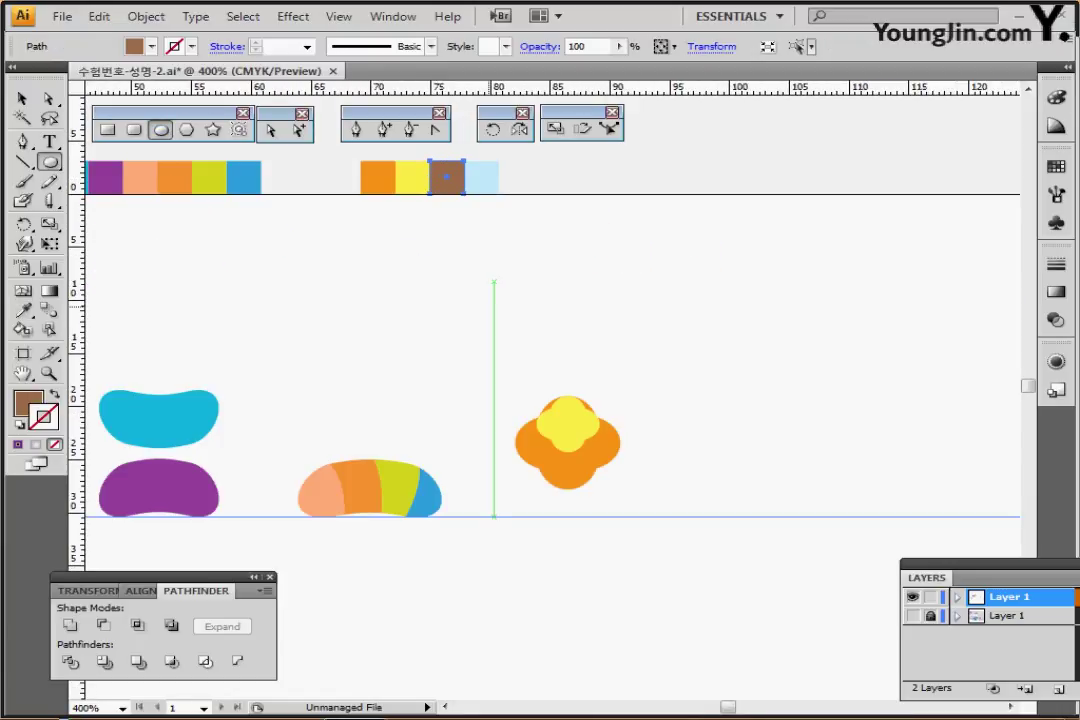
left_click_drag(517, 396, 492, 169)
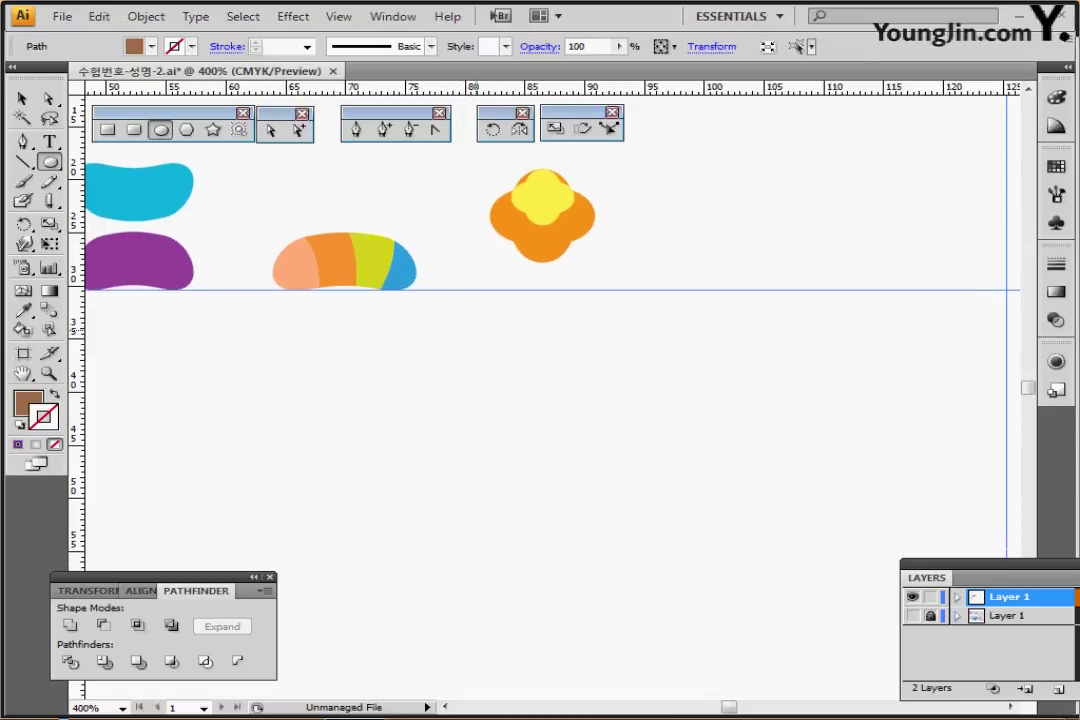
left_click(476, 330, "ctrl")
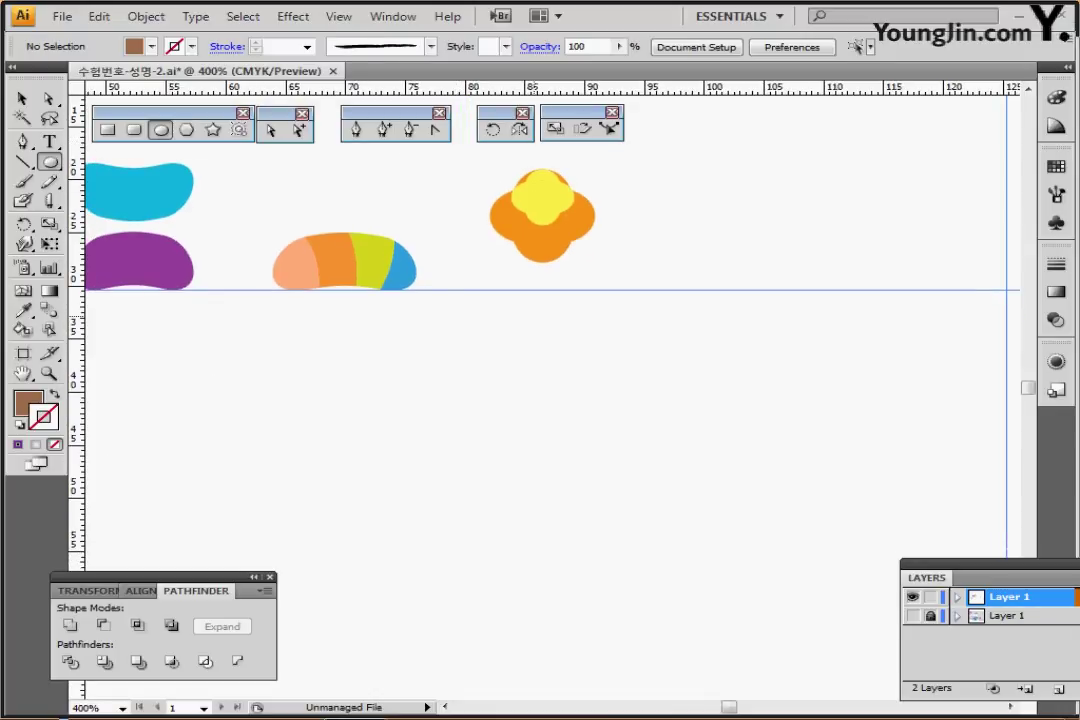
left_click(543, 341)
type("7")
key("Tab")
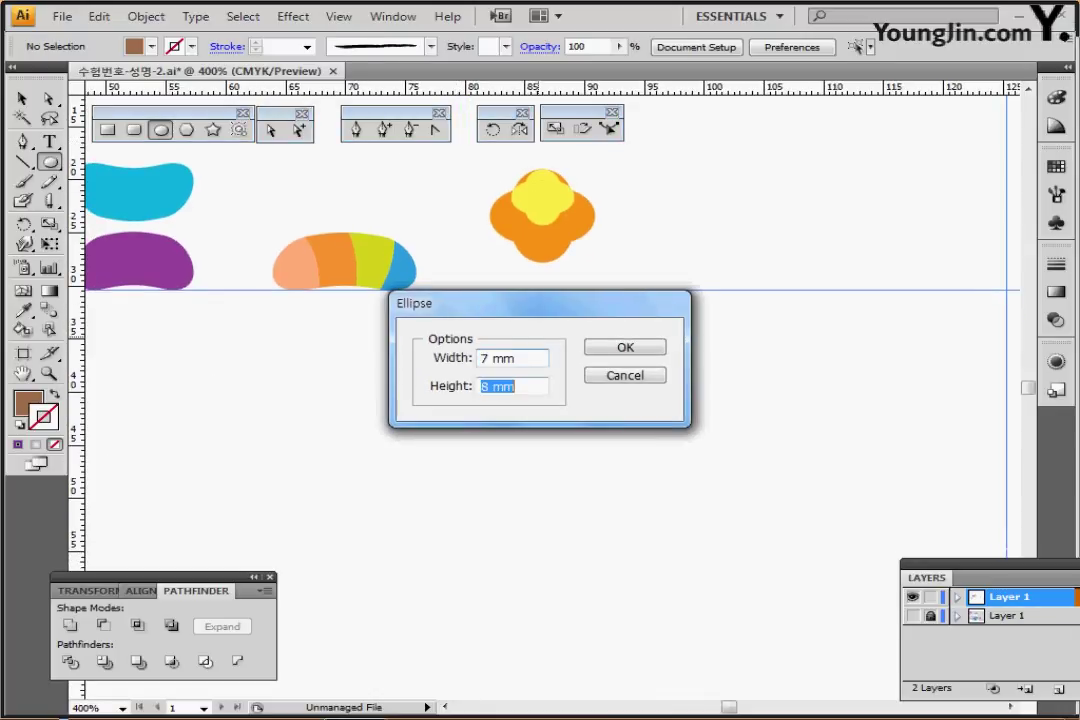
type("7")
key("Return")
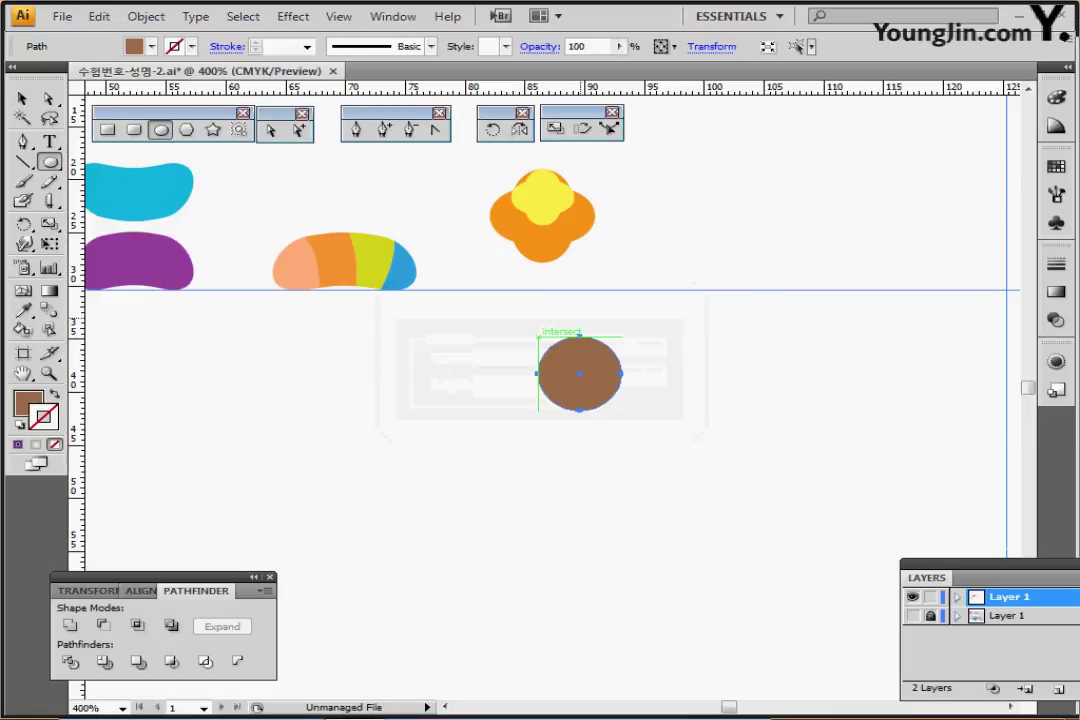
Check the candy shape on the reference layer and add a flat brown ellipse, about 8 mm by 3 mm, overlapping the circle's left edge
key("ctrl+plus")
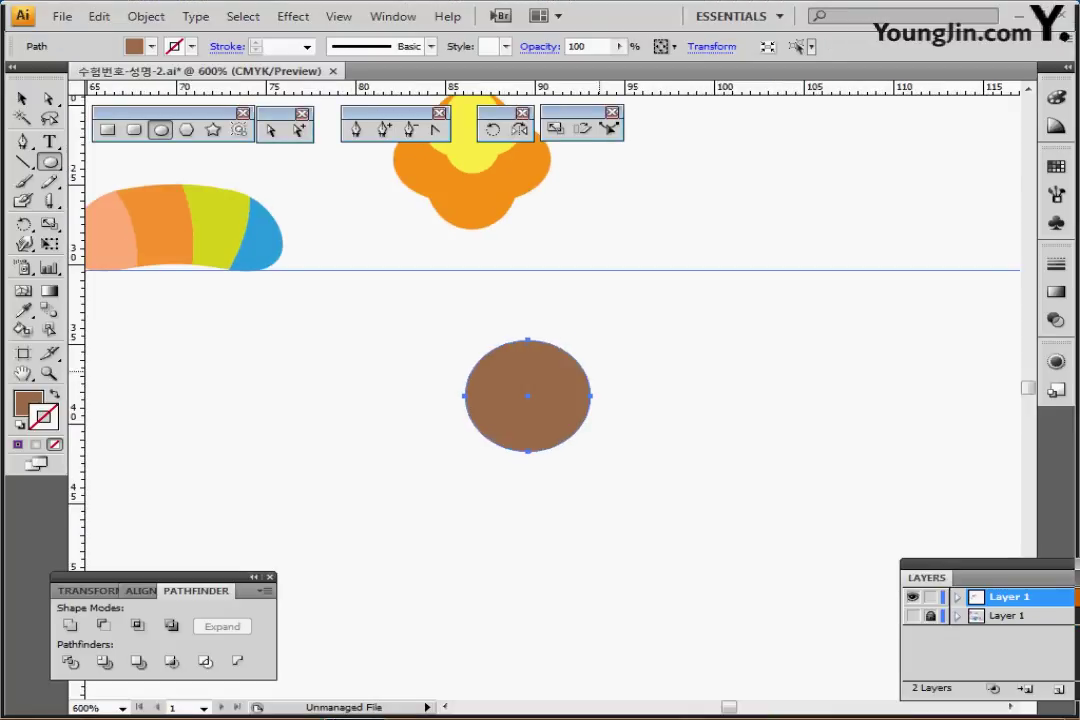
left_click_drag(600, 372, 692, 304)
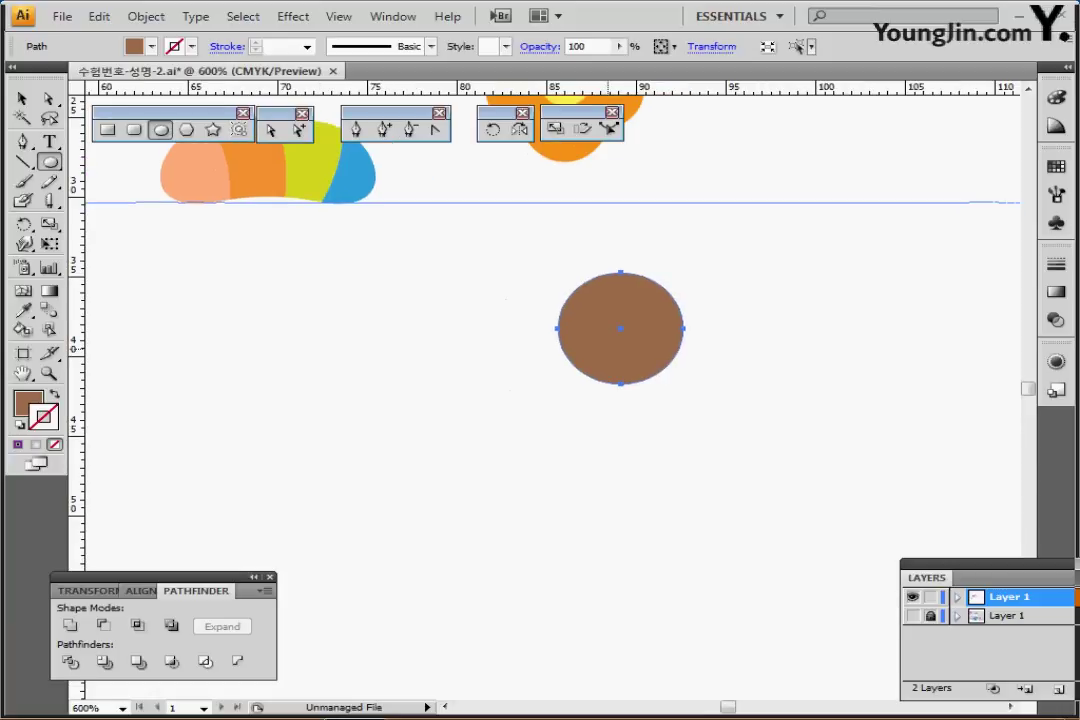
left_click_drag(620, 328, 603, 328)
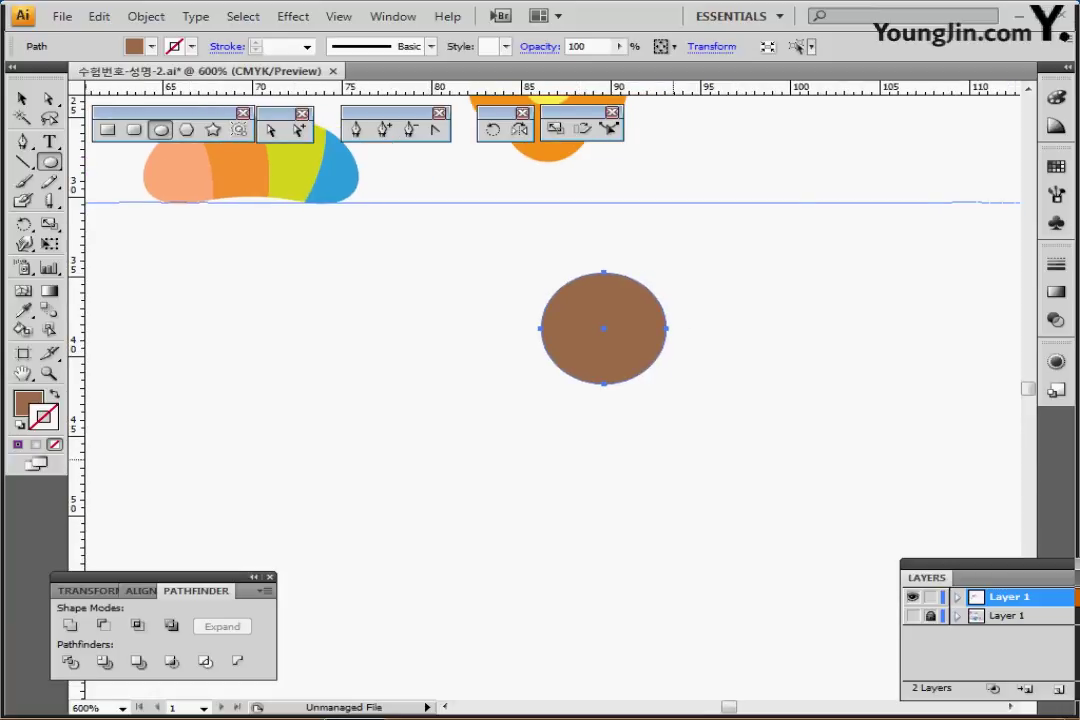
scroll(840, 324, "down", 1)
left_click(912, 616)
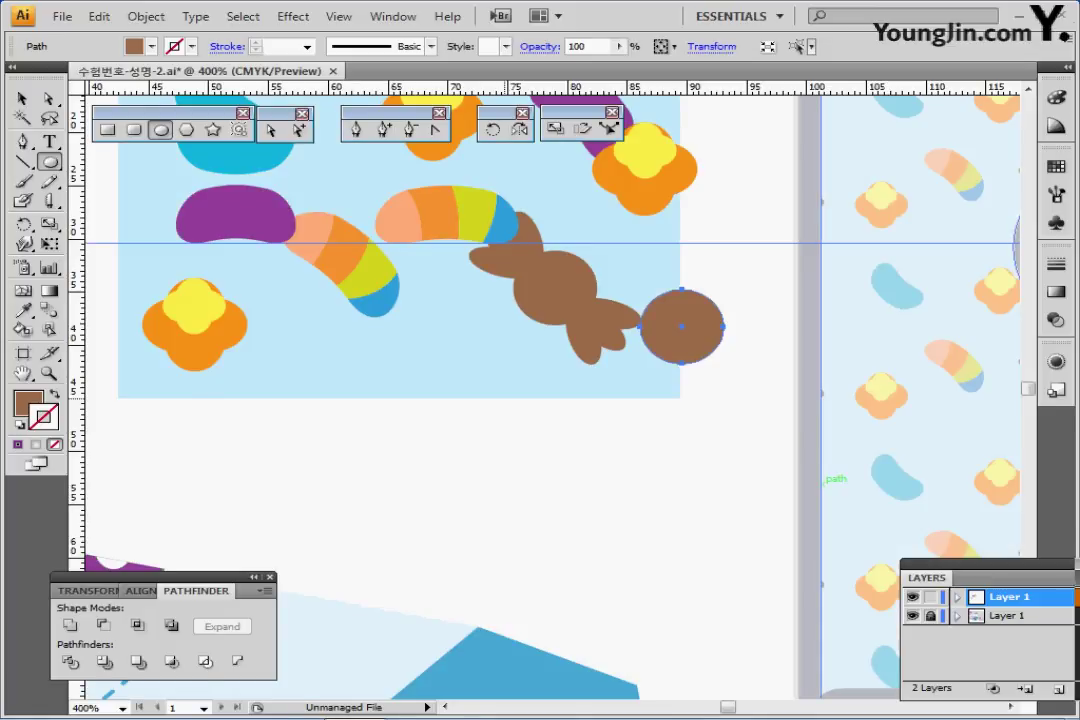
left_click_drag(665, 335, 660, 275)
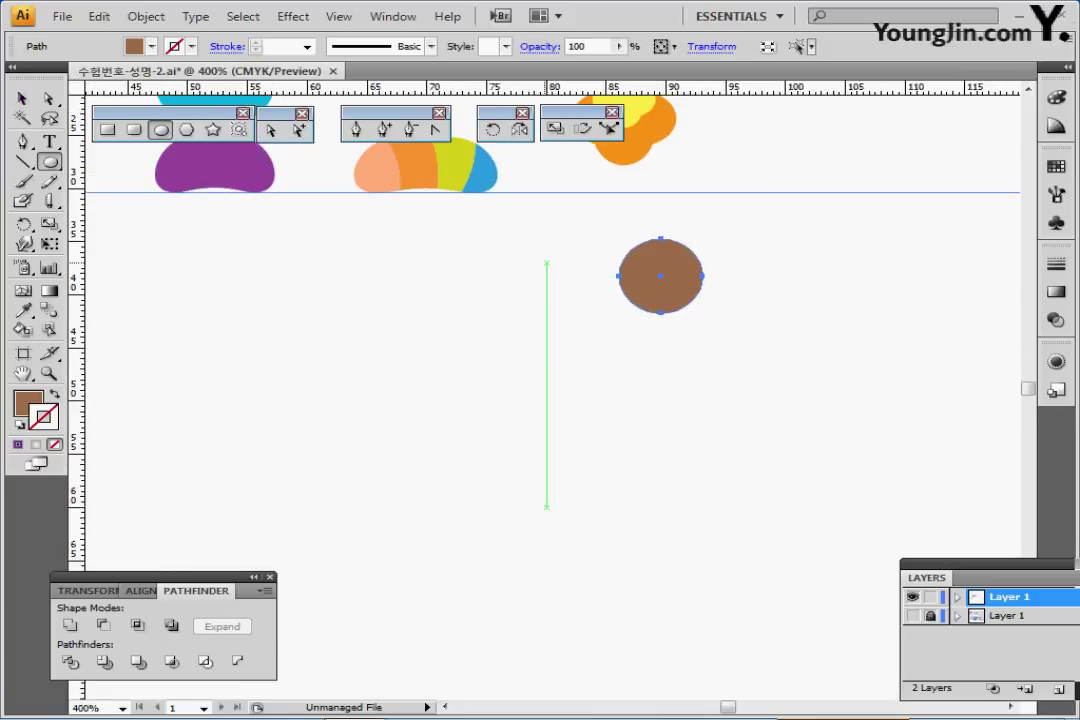
left_click_drag(547, 264, 598, 276)
Align the flat ellipse and the brown circle by their vertical centres
key("ctrl+shift+a")
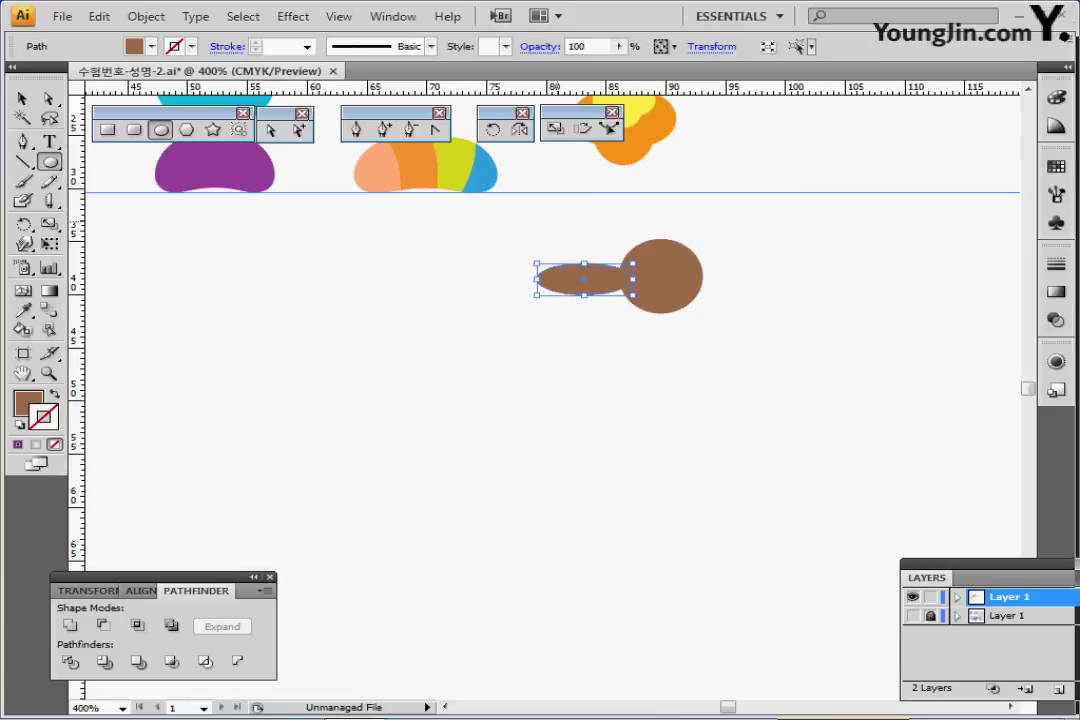
left_click(658, 277, "ctrl+shift")
left_click(141, 591)
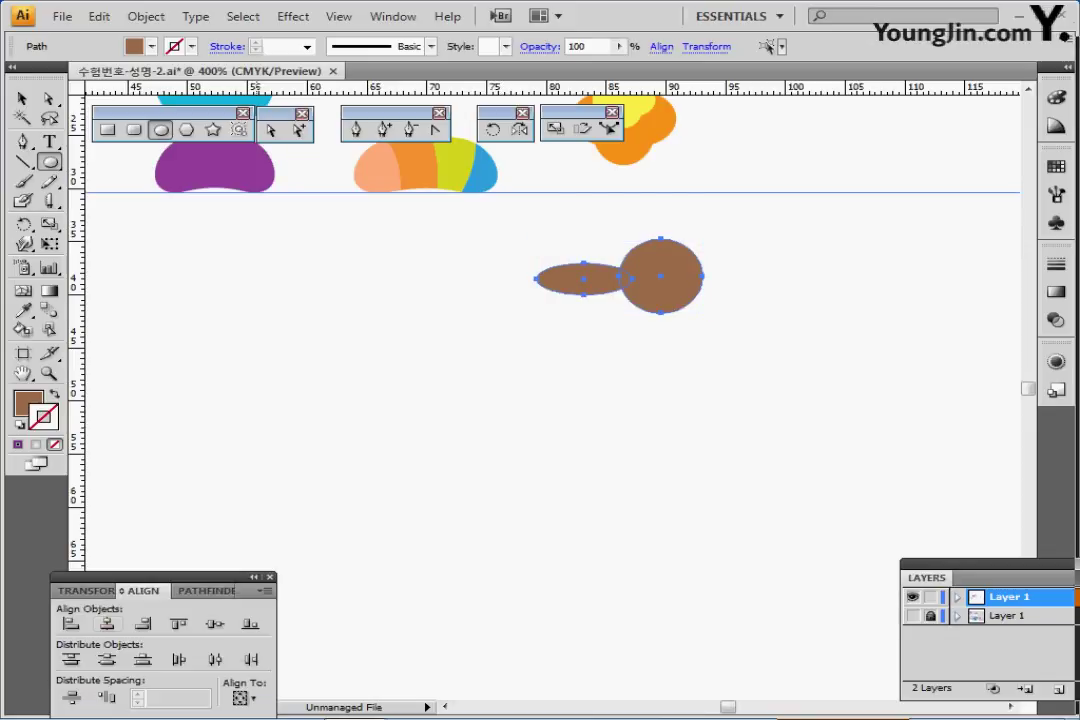
left_click(215, 624)
left_click(215, 623)
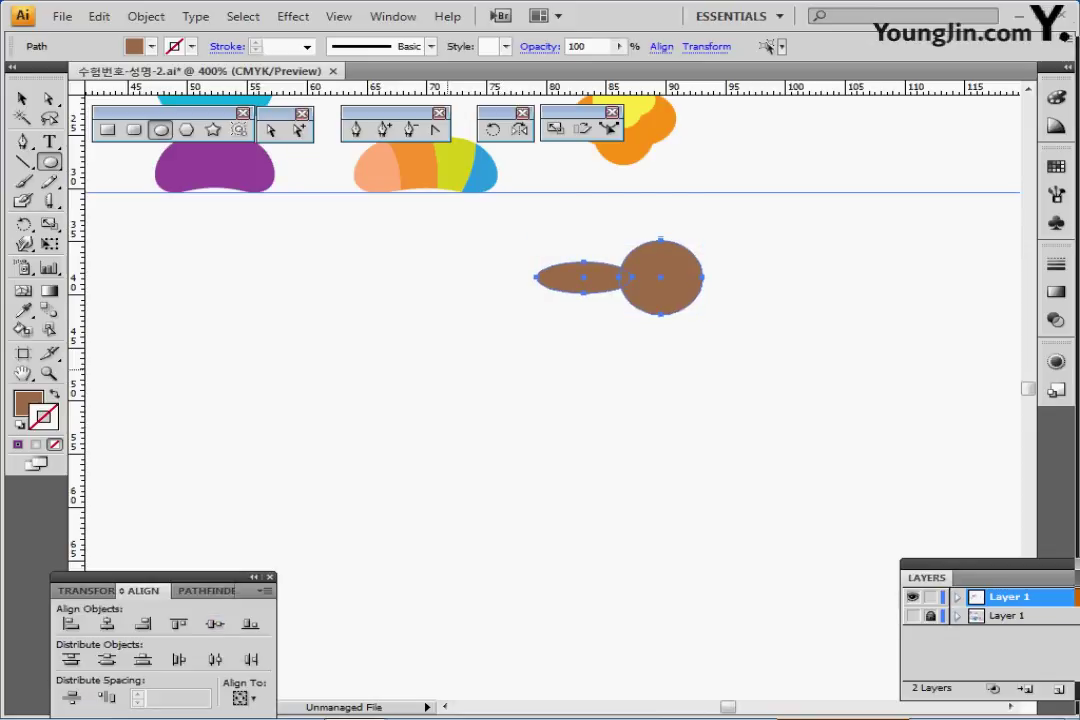
Rotate a copy of the ellipse about 24 degrees clockwise around its right end point, repeat the transformation once, and deselect
key("ctrl+shift+a")
left_click(540, 277)
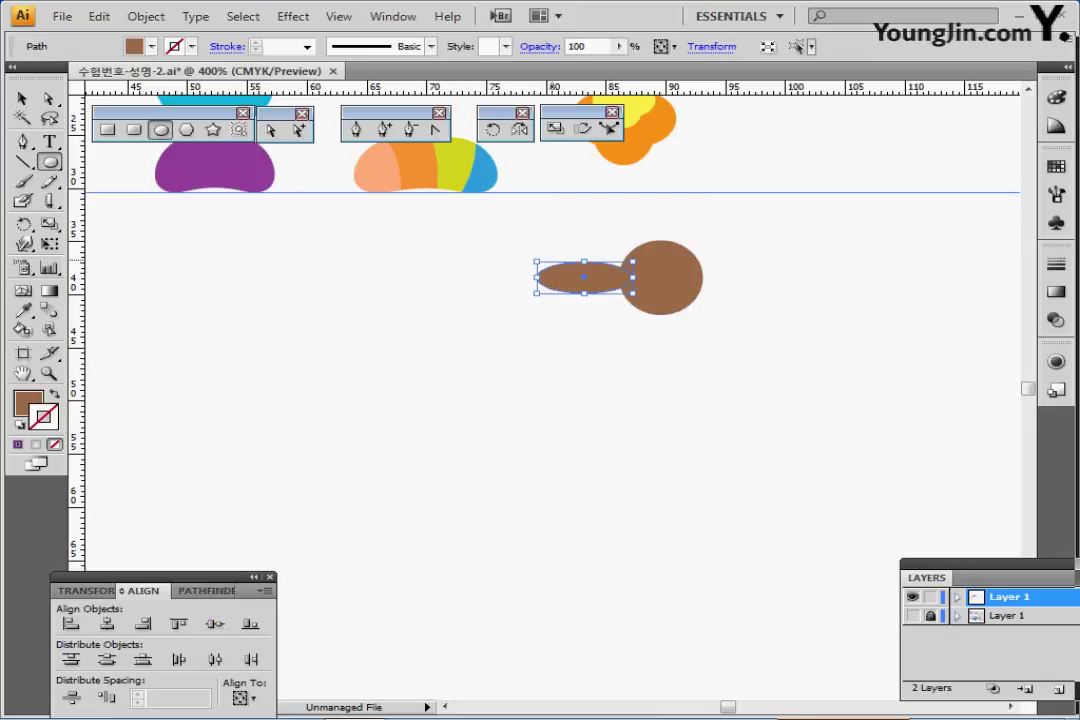
key("r")
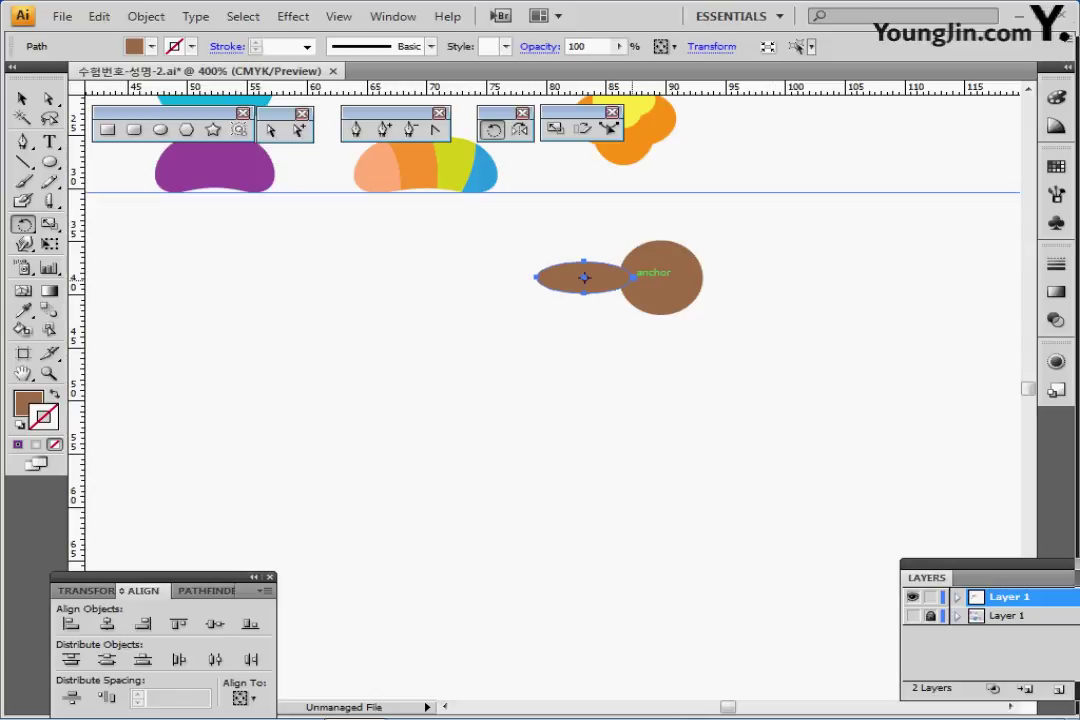
left_click(632, 277)
left_click_drag(578, 260, 572, 236)
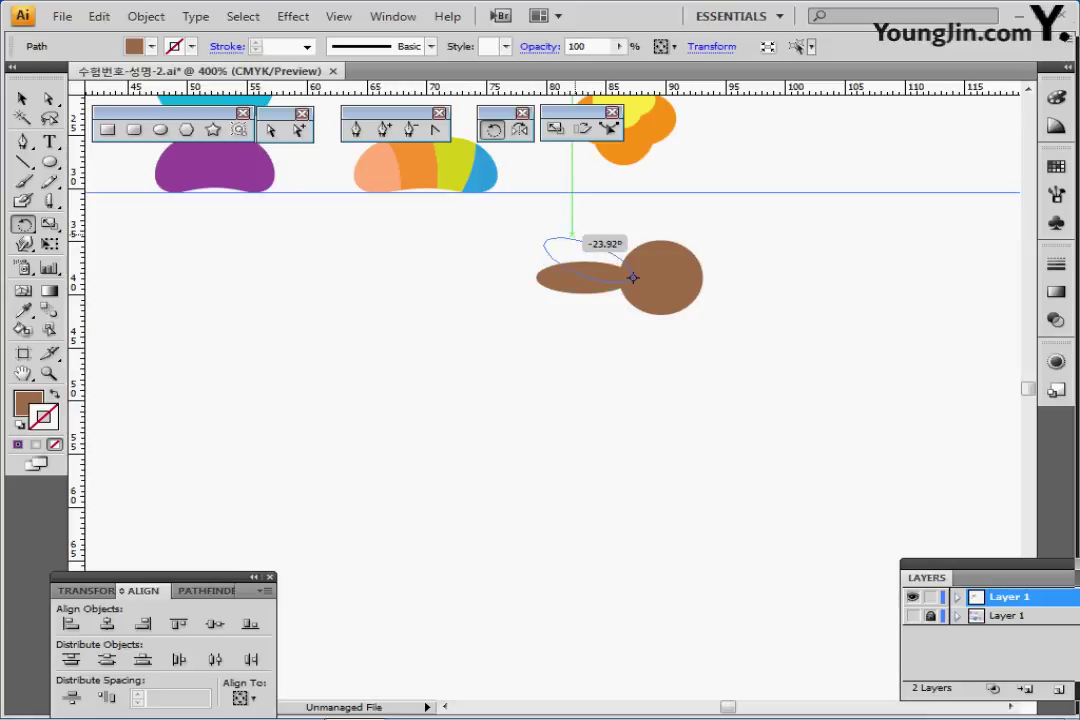
left_click_drag(572, 238, 574, 238)
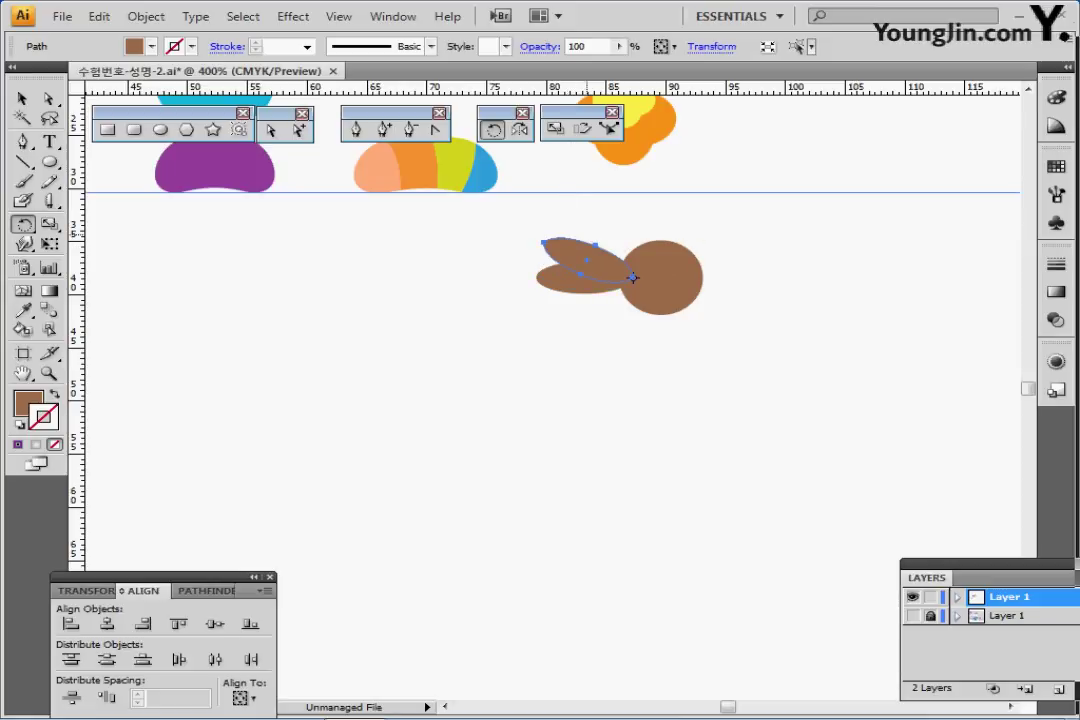
key("ctrl")
key("ctrl+d")
key("ctrl+shift+a")
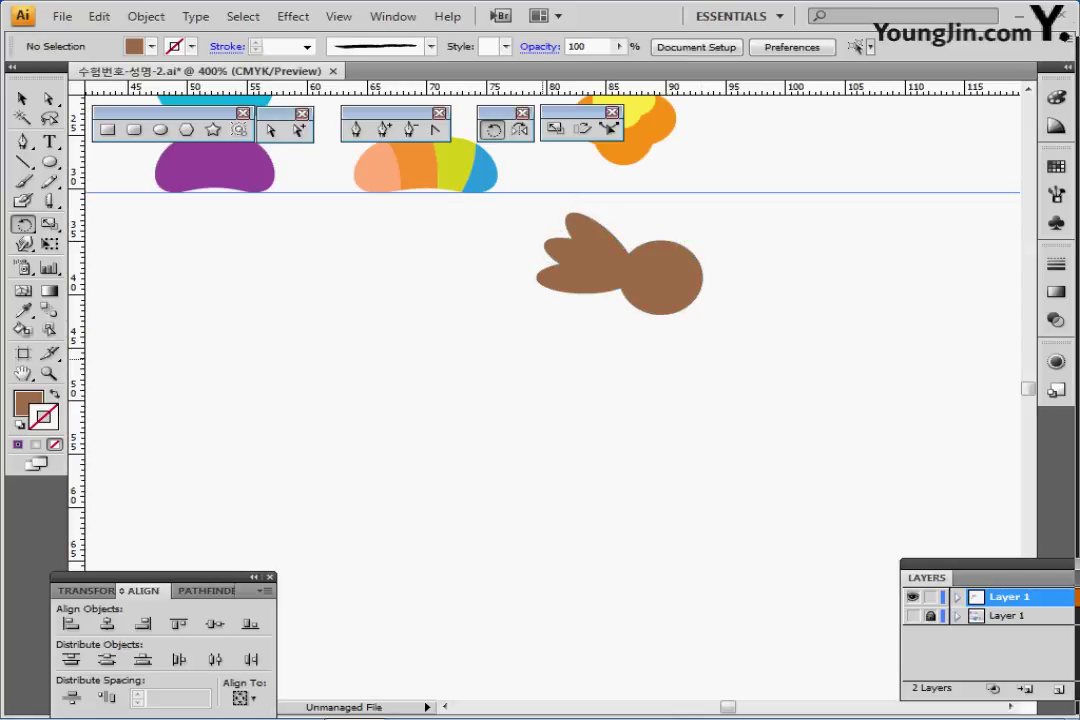
Rotate the three brown ellipses together counterclockwise around their shared right end point until the middle ellipse lies horizontal
left_click_drag(543, 358, 588, 214)
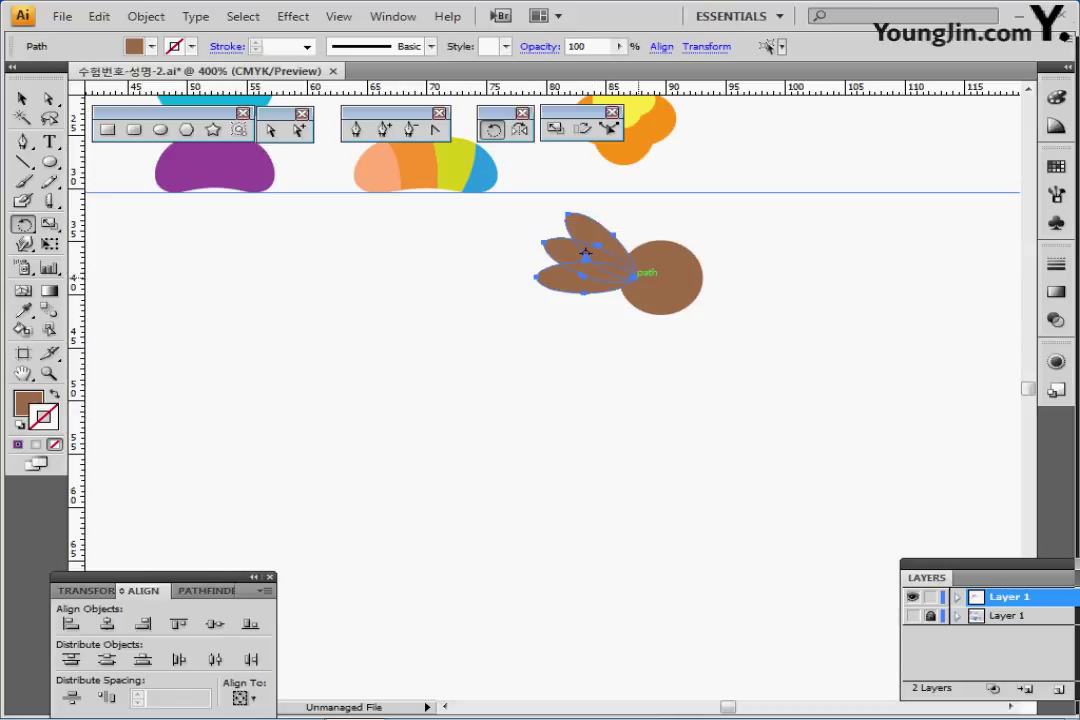
left_click(633, 278)
left_click_drag(540, 223, 493, 262)
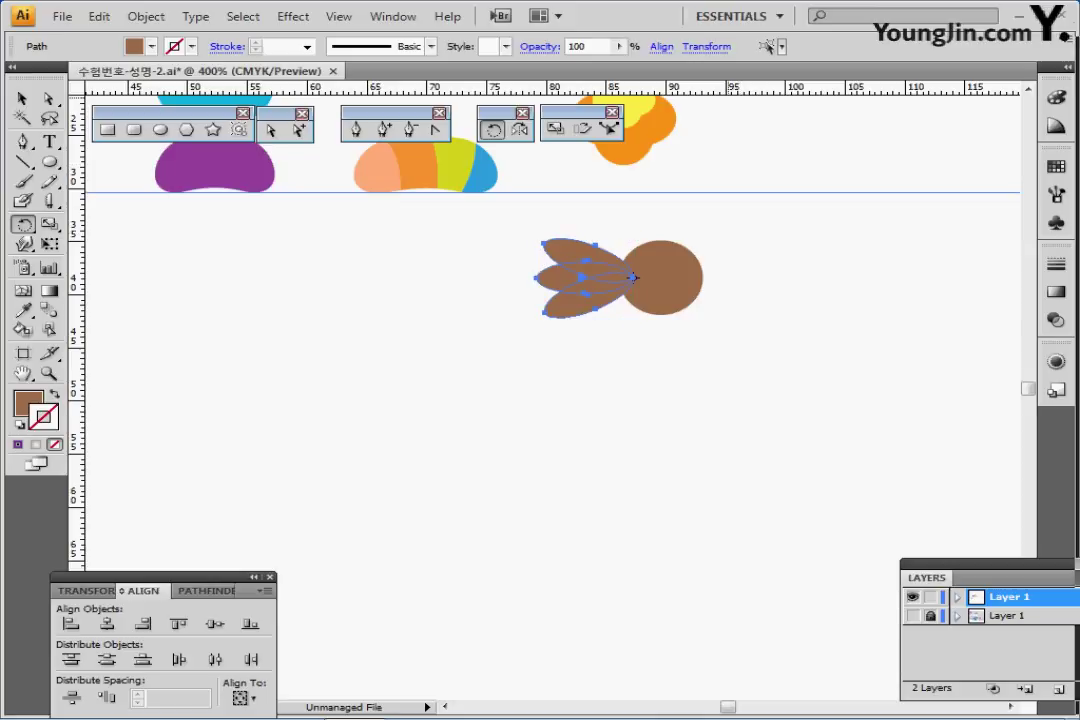
Reflect a copy of the three ellipses across a vertical axis through the brown circle's centre
left_click(519, 130)
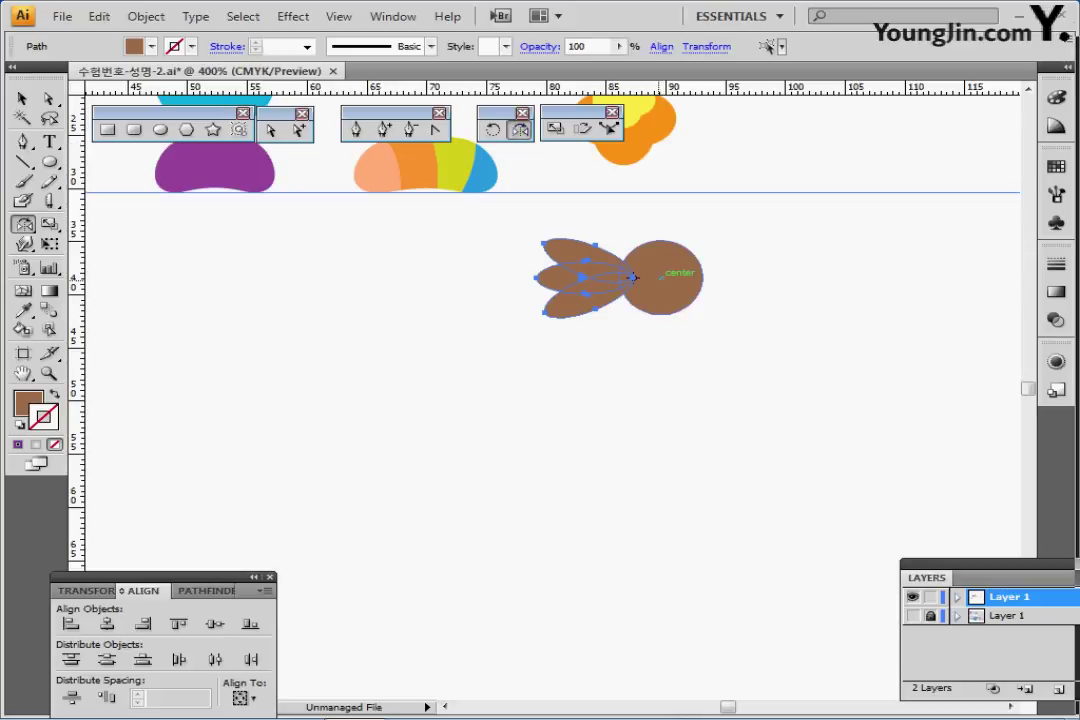
left_click(661, 277, "alt")
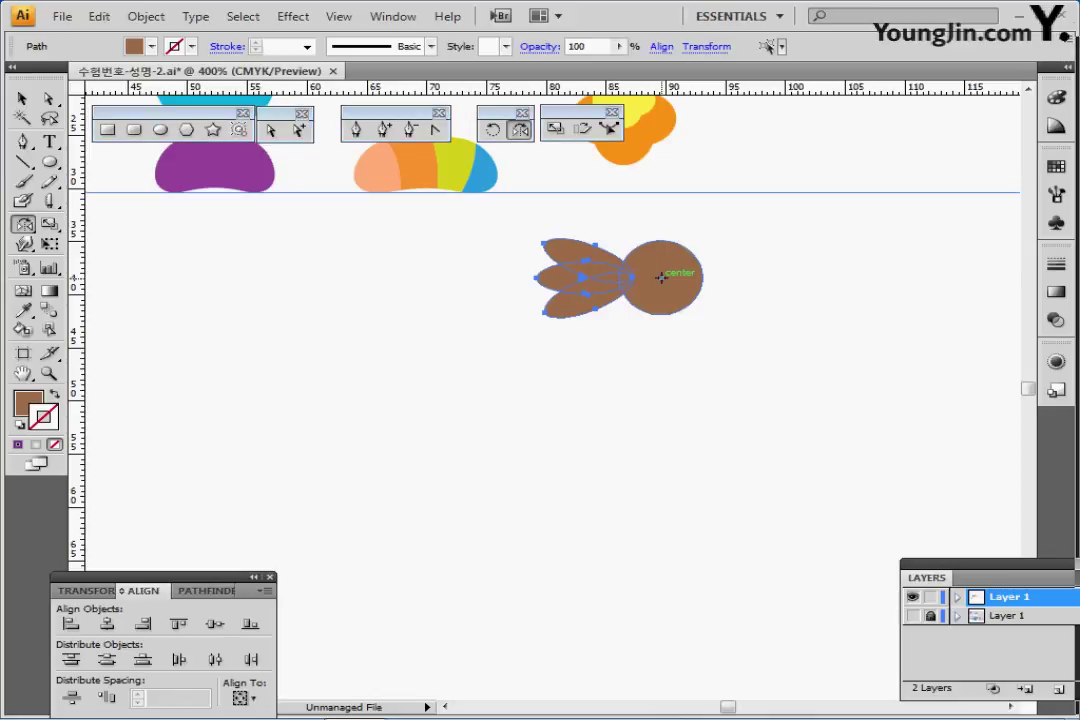
left_click(632, 277, "alt")
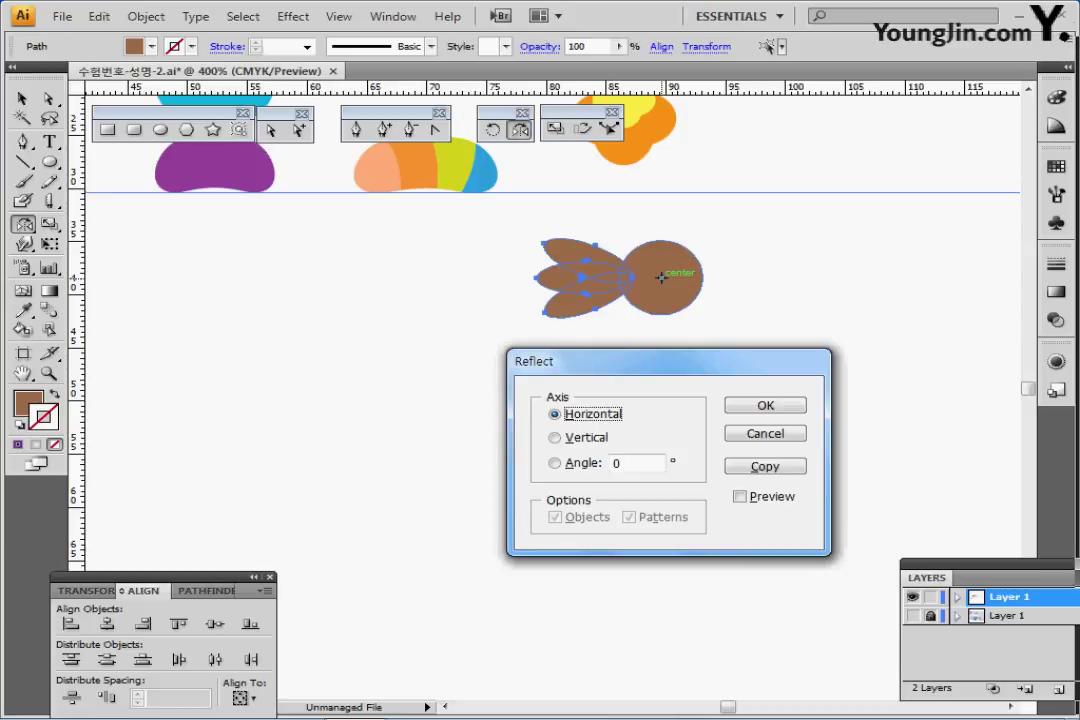
key("Down")
key("alt+c")
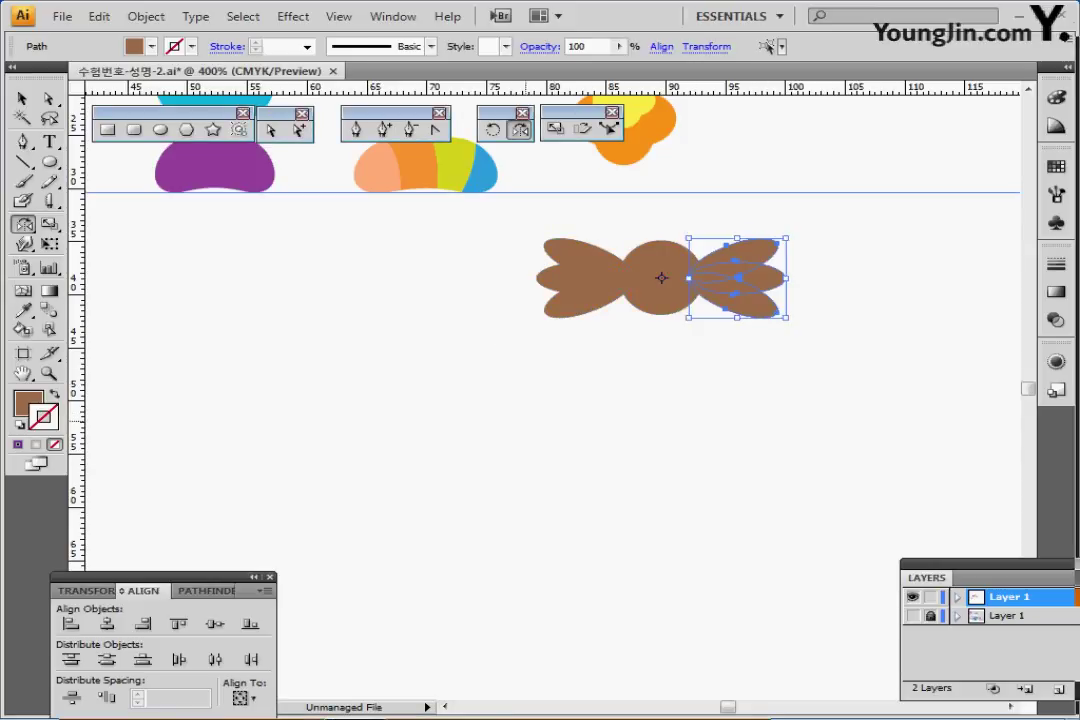
Select the brown circle with all six ellipses and unite them into a single candy shape
left_click_drag(563, 397, 751, 210)
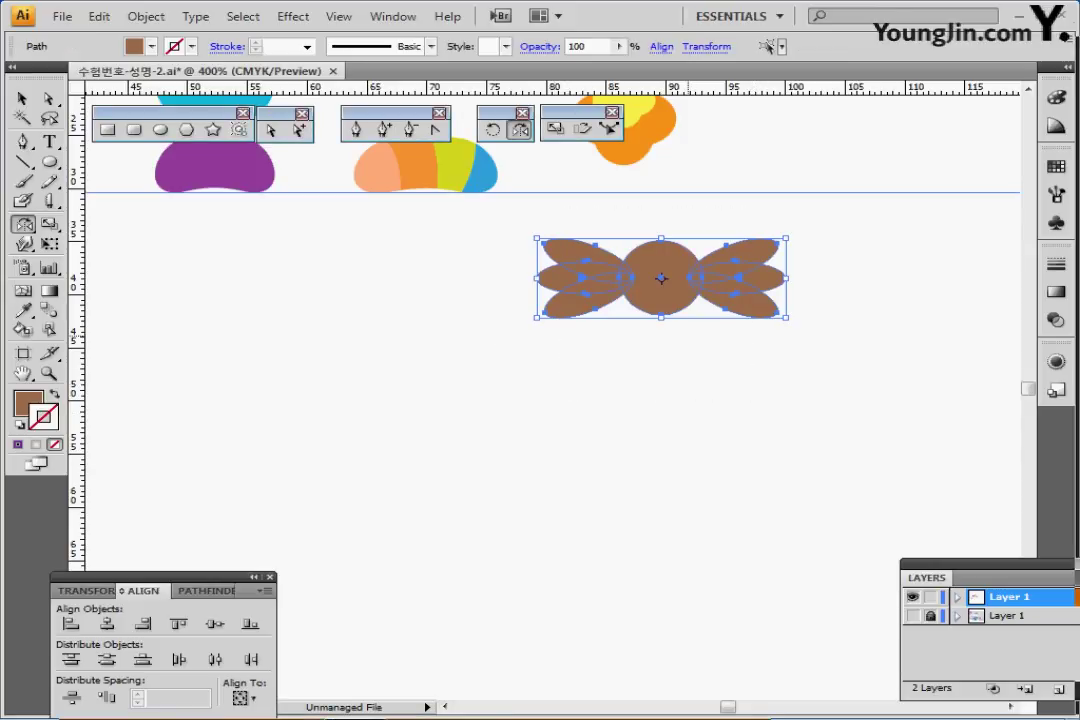
key("ctrl+shift+b")
left_click(205, 590)
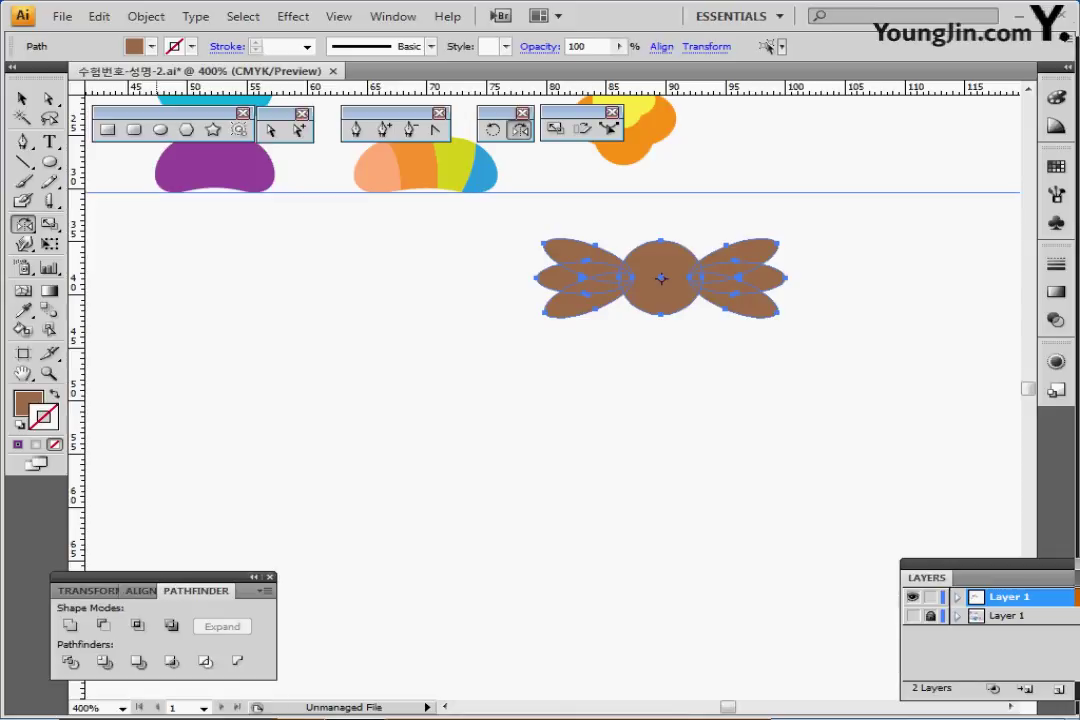
left_click(69, 626)
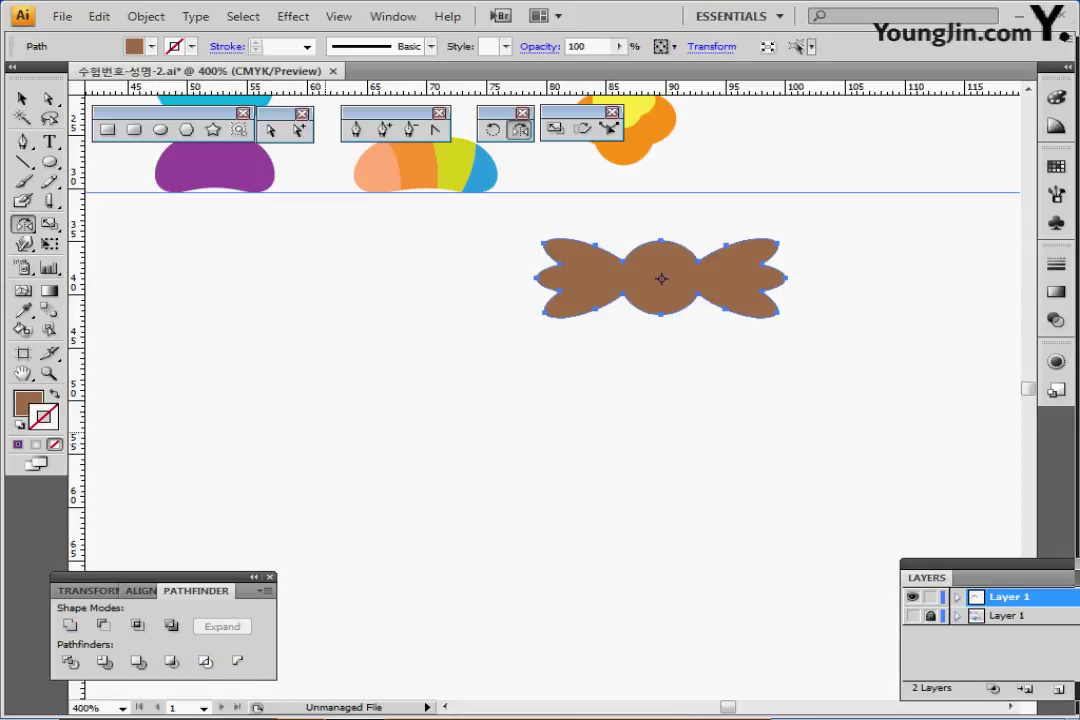
Create a 47 mm by 36 mm rectangle in the light blue swatch colour and send it behind the jelly and candy shapes
left_click(362, 425, "ctrl+alt")
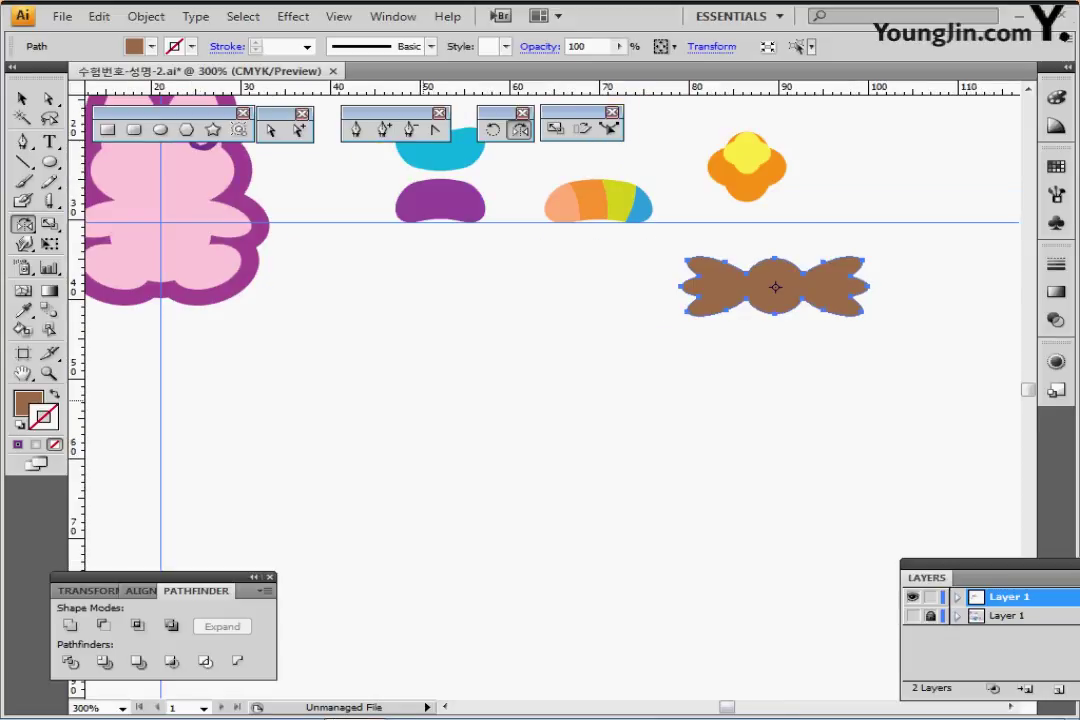
left_click(423, 403, "ctrl+alt")
left_click_drag(566, 329, 358, 413)
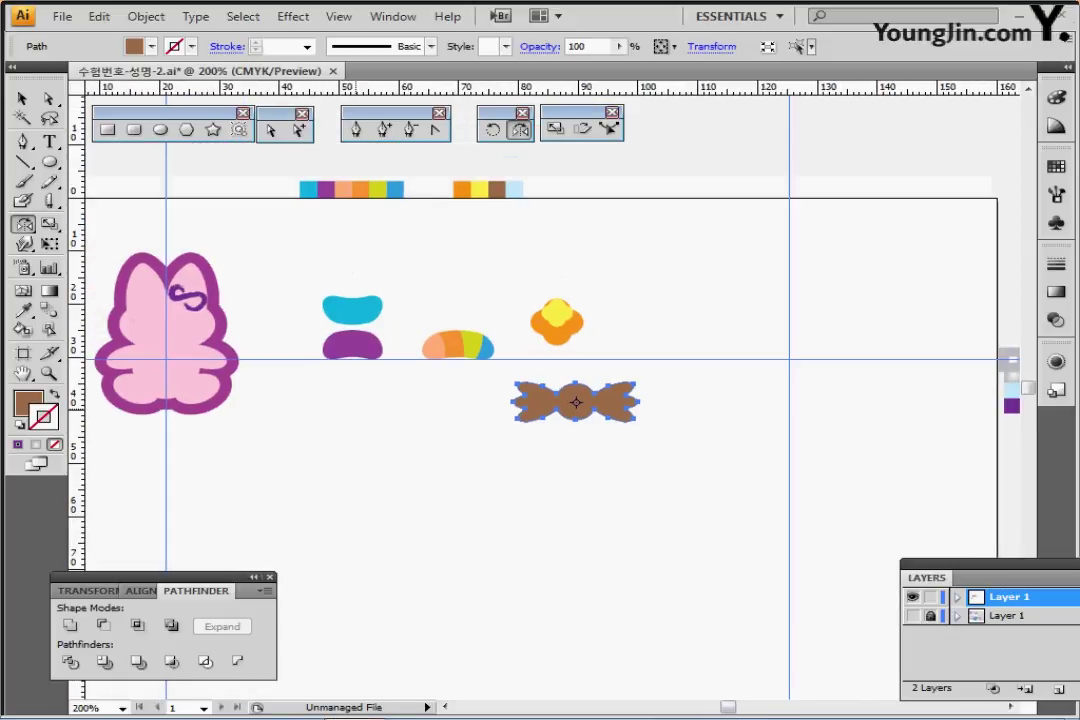
left_click_drag(421, 362, 421, 372)
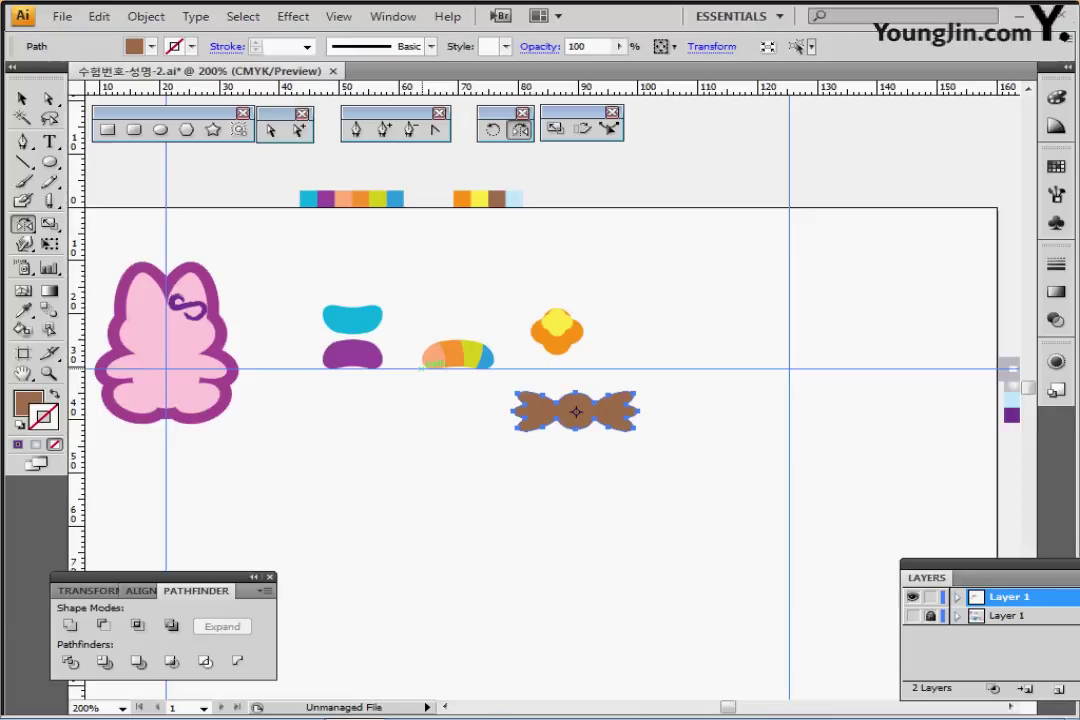
left_click(444, 166)
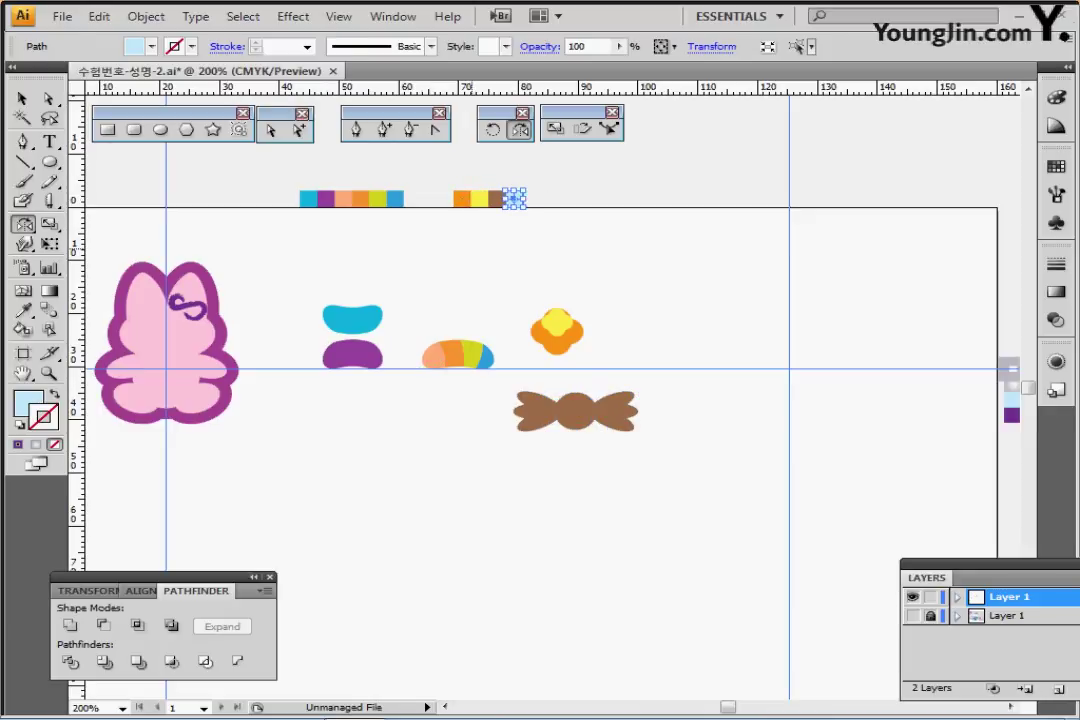
key("m")
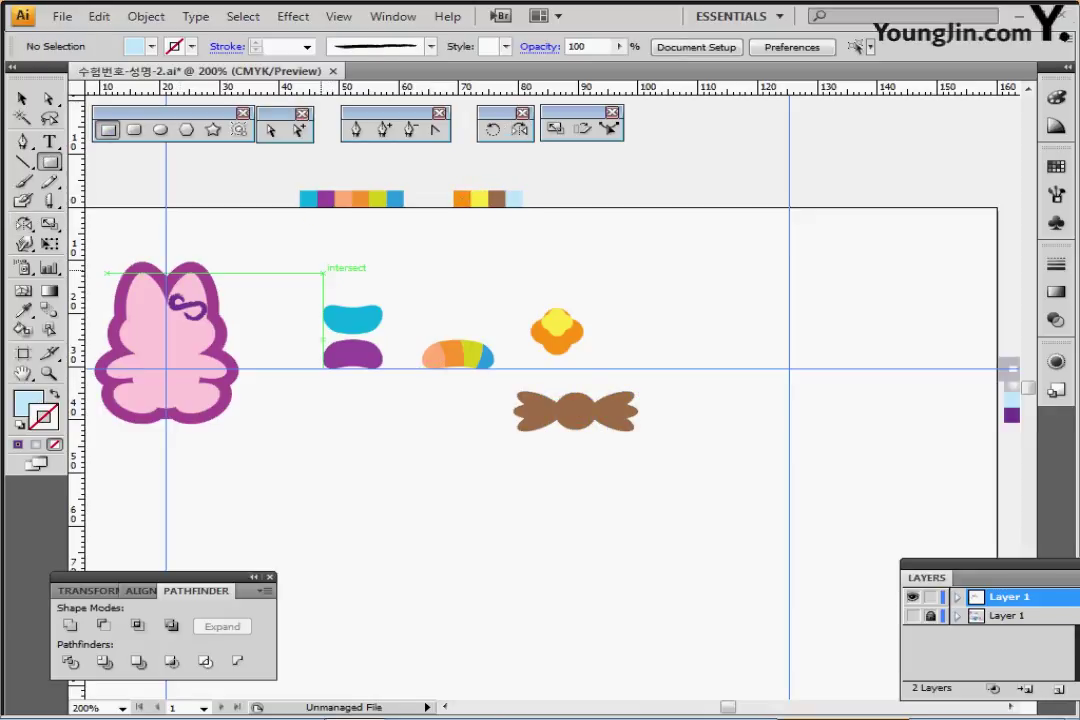
left_click(318, 261)
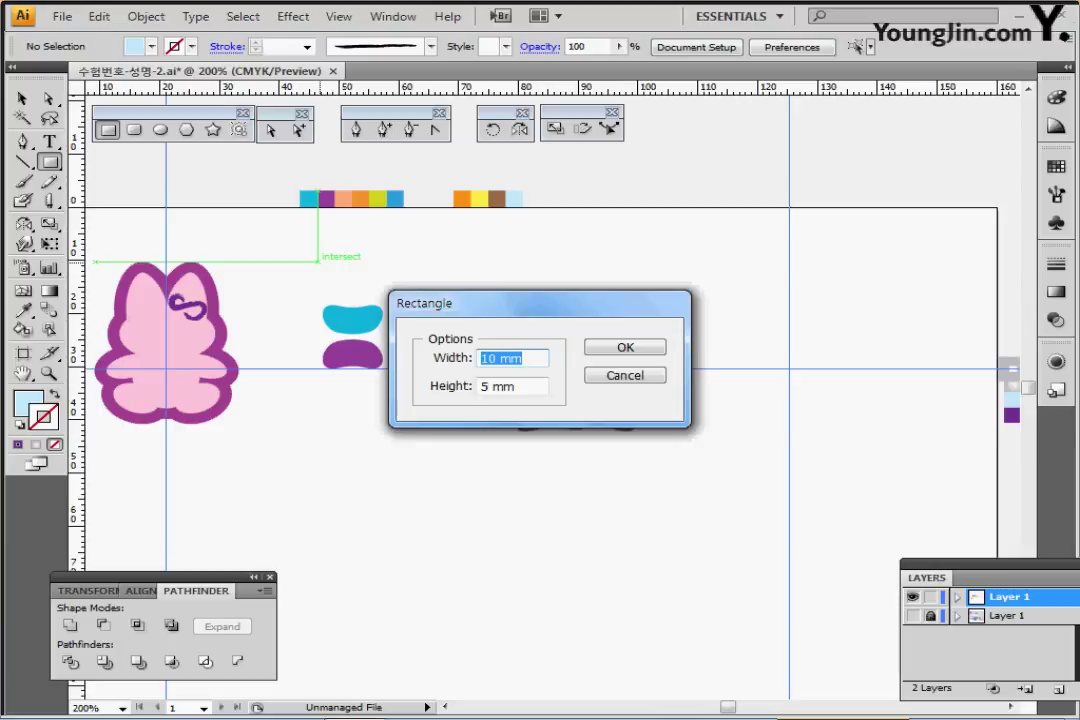
type("47")
key("Tab")
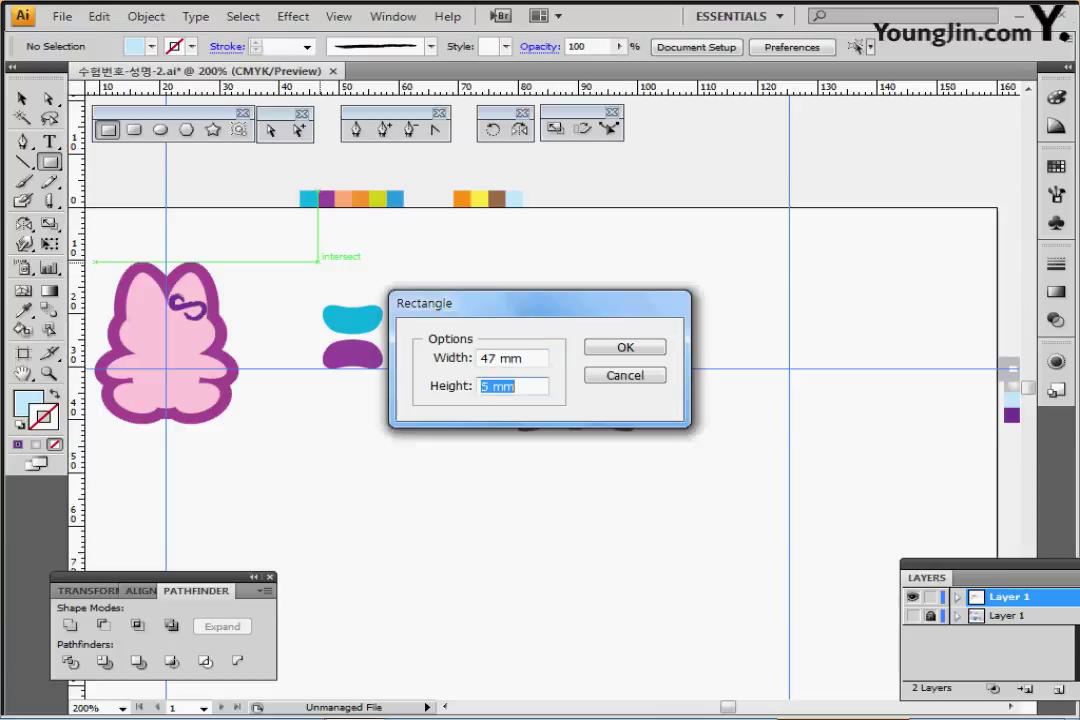
type("36")
key("Return")
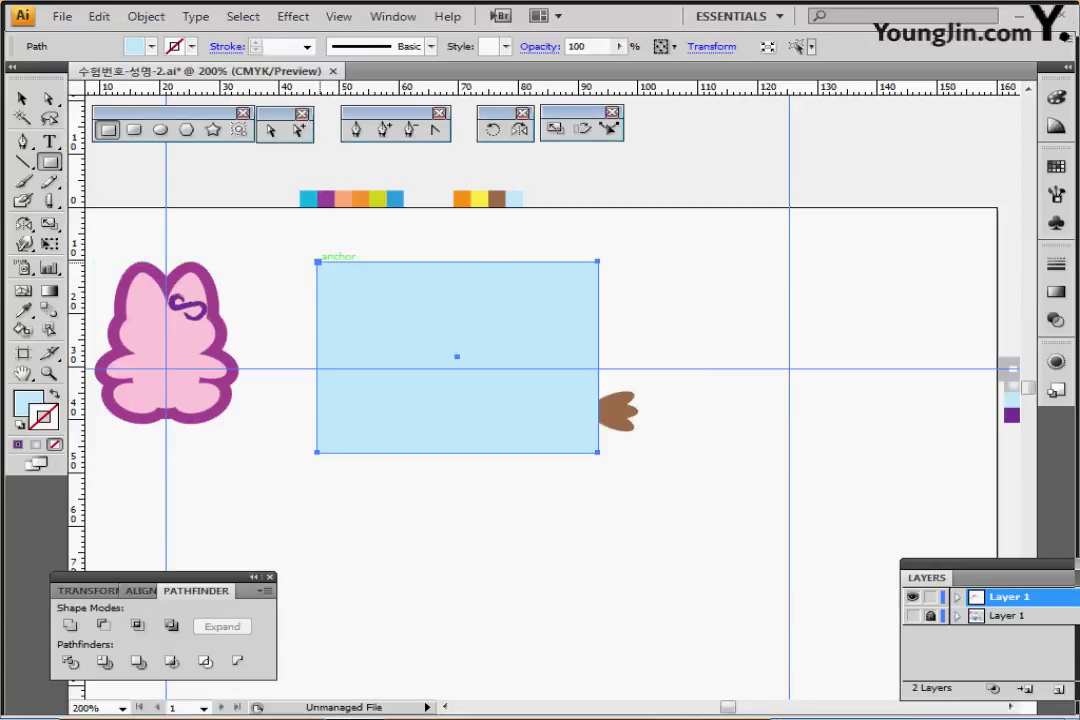
key("ctrl+shift+bracketleft")
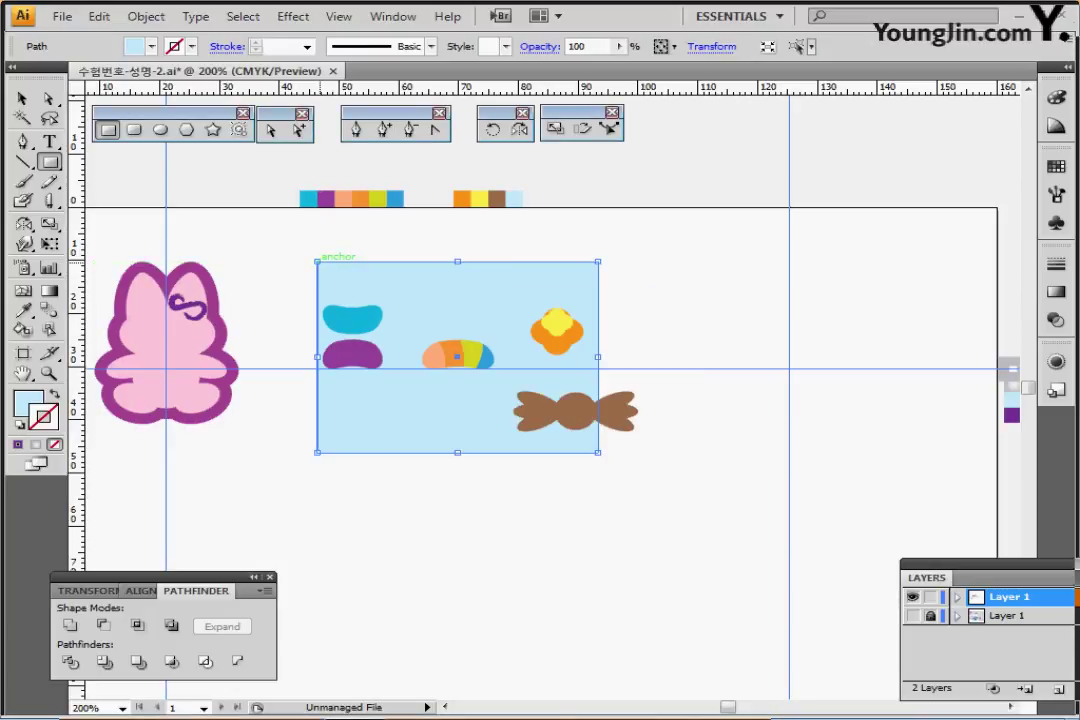
left_click(435, 517, "ctrl")
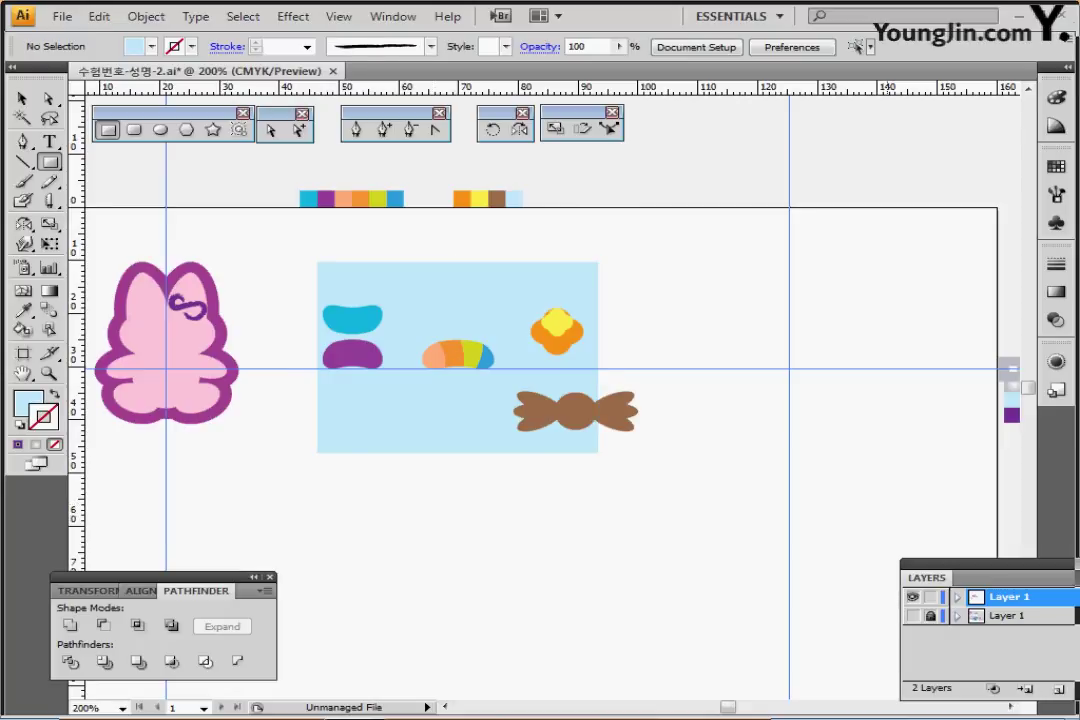
Show the reference layer with the artwork as outlines and move the rectangle onto the reference's light blue background
key("ctrl+y")
left_click(912, 616)
left_click(501, 440, "ctrl")
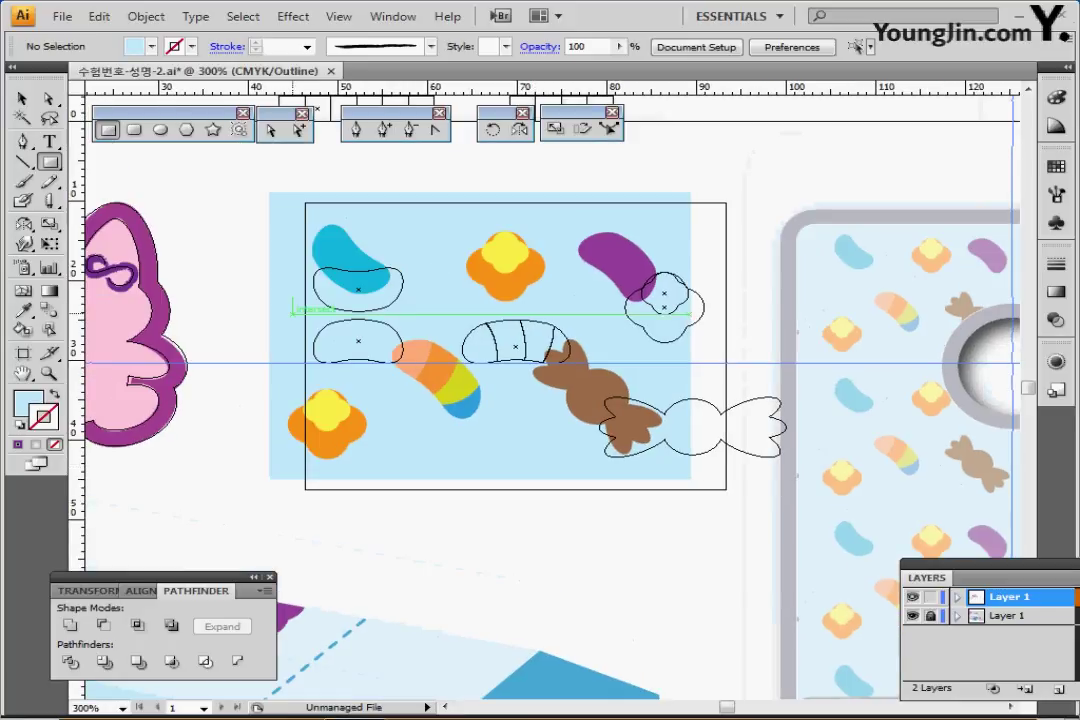
key("v")
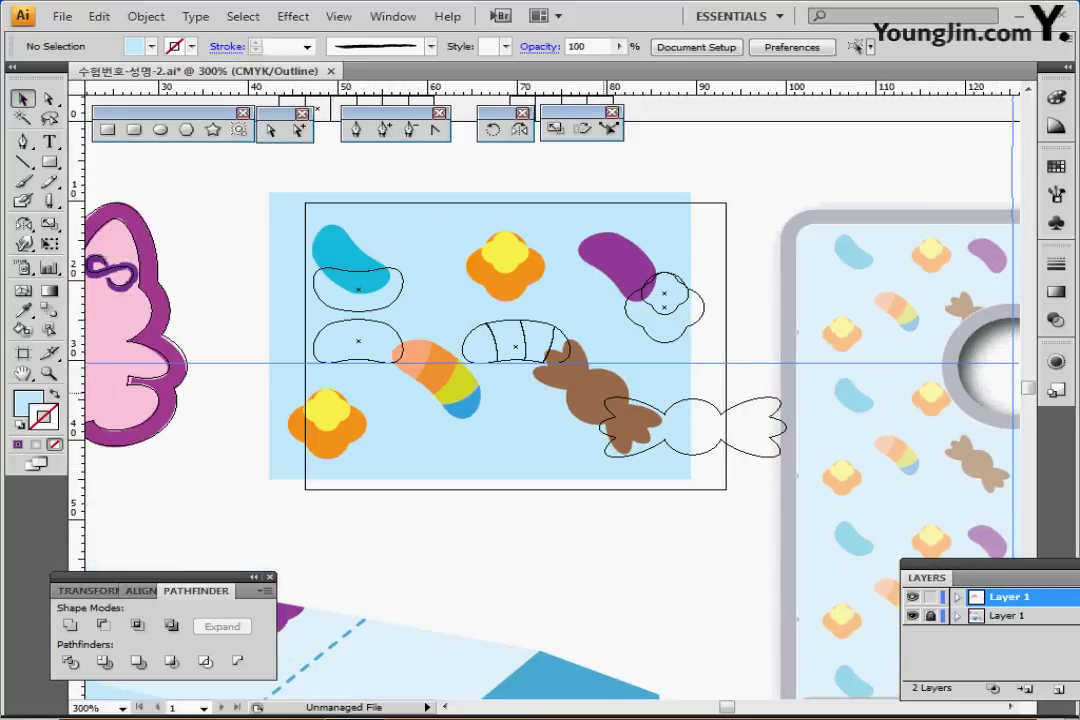
left_click(354, 203)
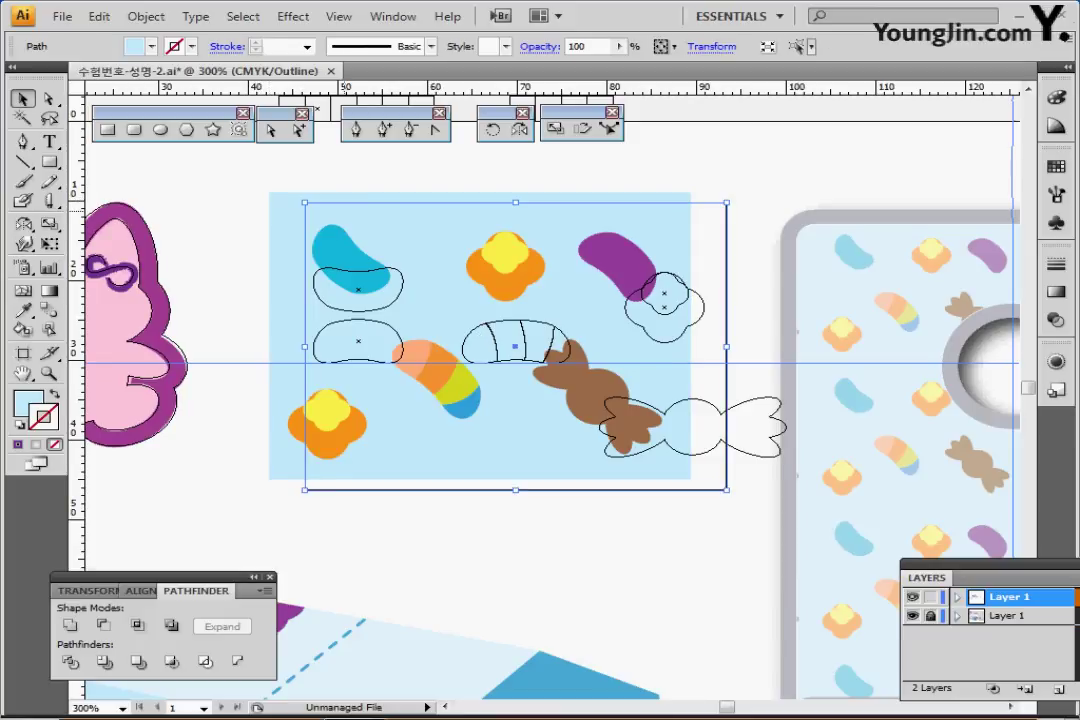
left_click_drag(354, 203, 319, 193)
left_click(345, 236)
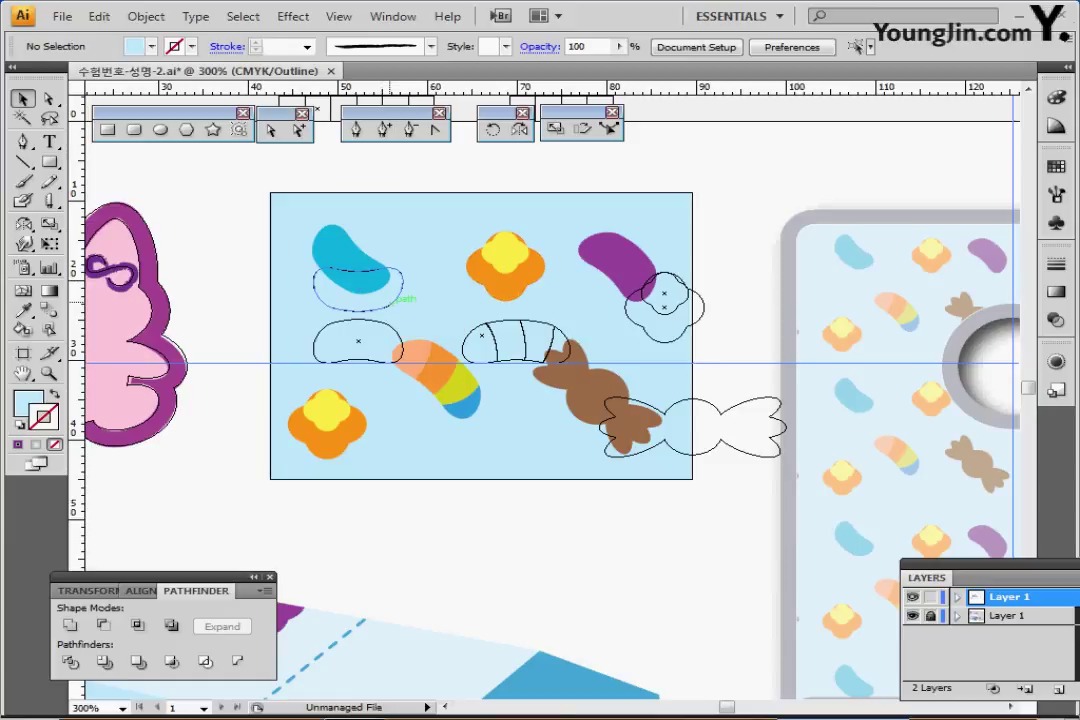
Move the cyan jelly bean and the two-part flower onto their counterparts in the upper row of the reference
left_click_drag(365, 282, 356, 258)
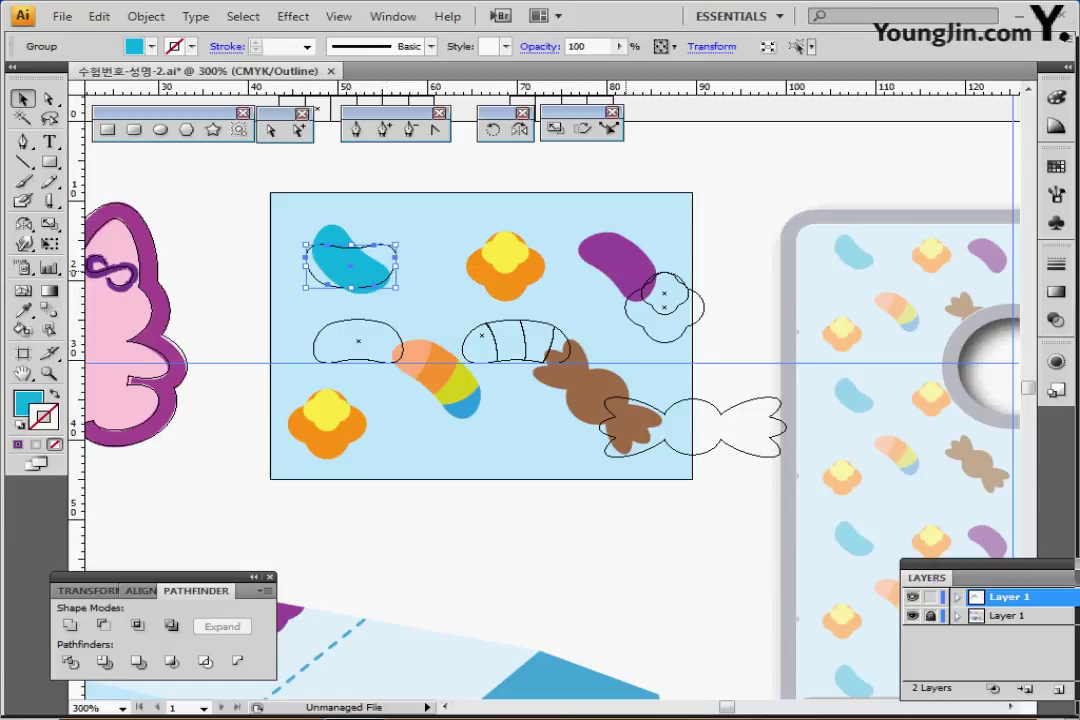
key("ctrl+shift+a")
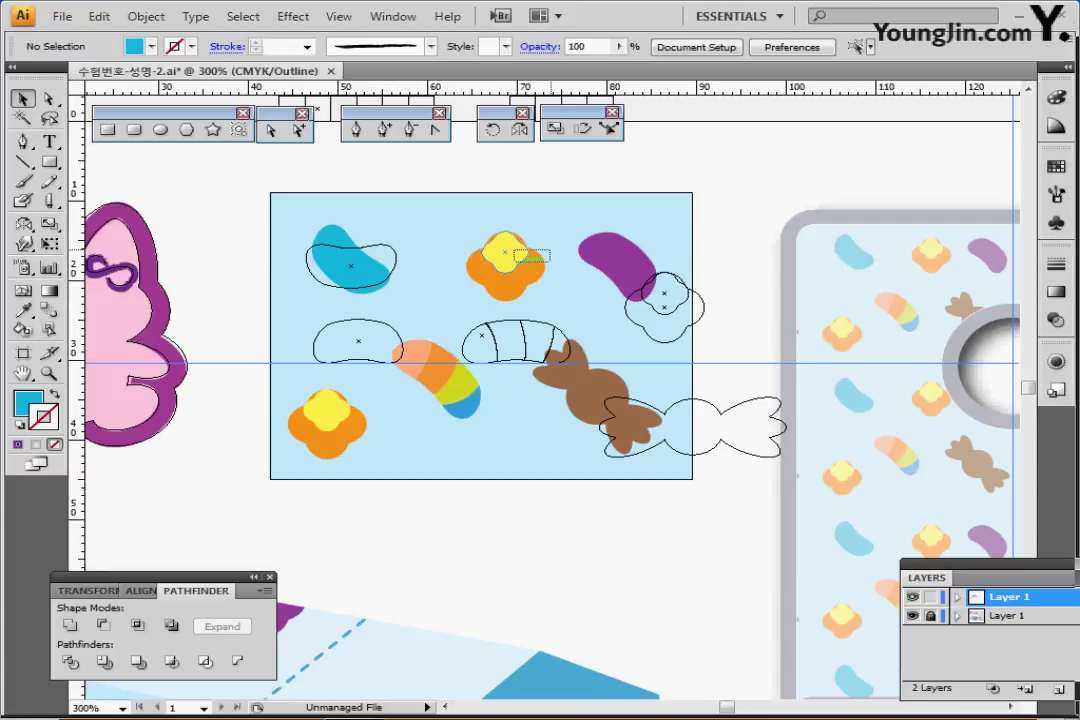
left_click(672, 300)
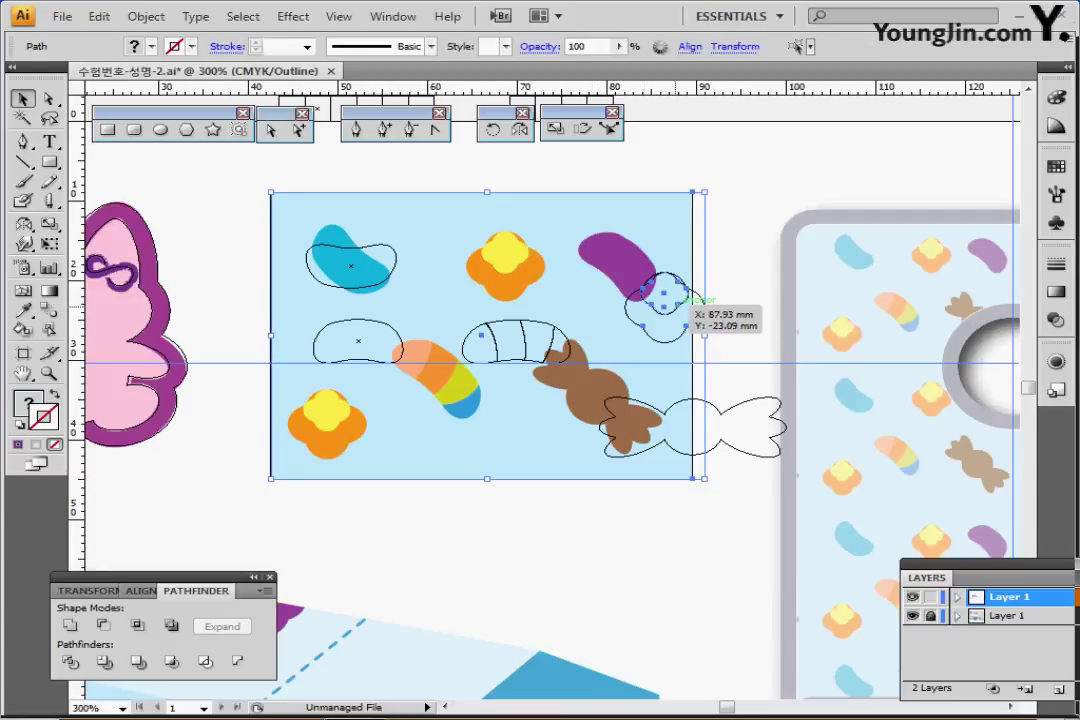
left_click_drag(672, 171, 723, 207)
left_click(728, 236)
left_click(670, 295)
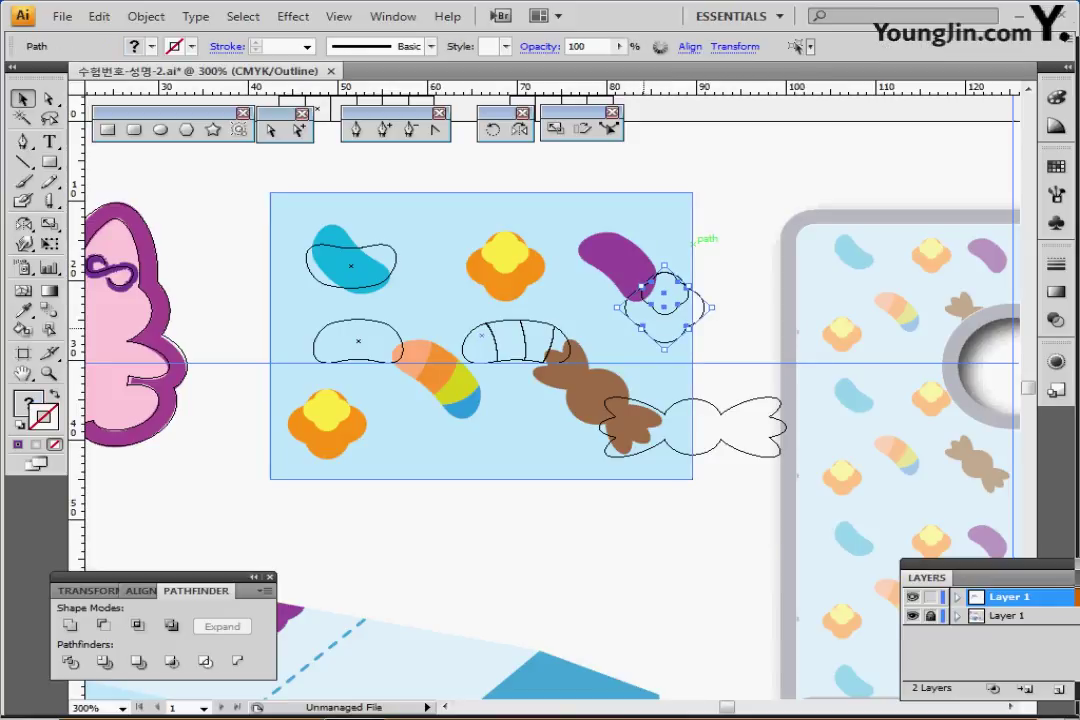
left_click_drag(668, 292, 505, 252)
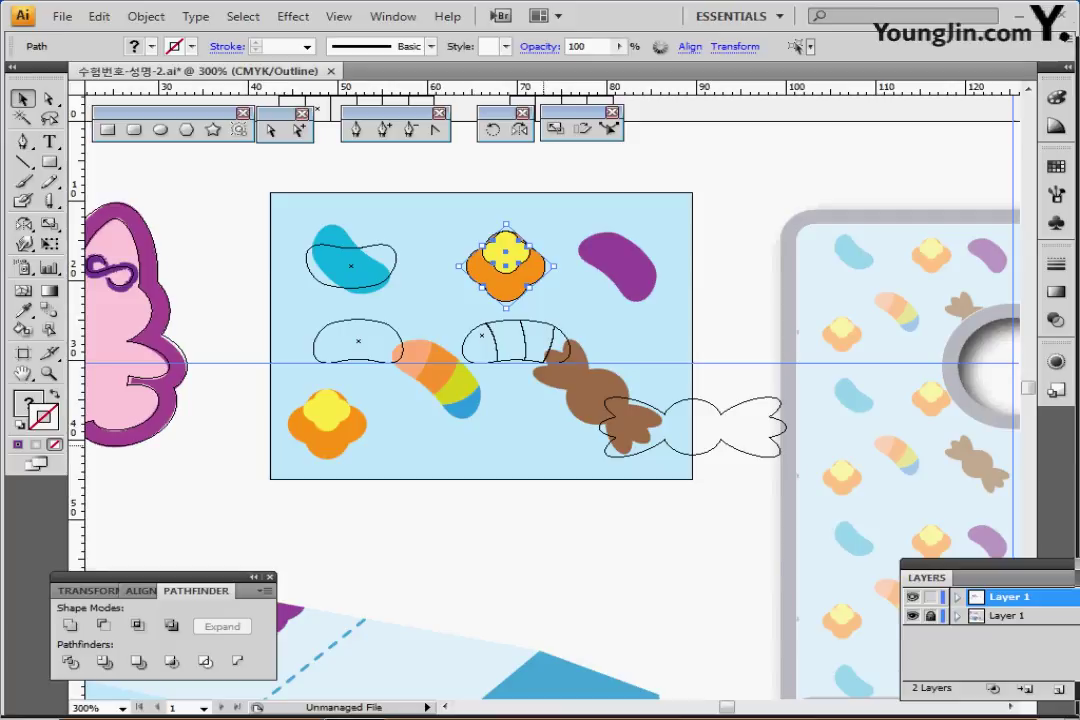
key("ctrl+shift+a")
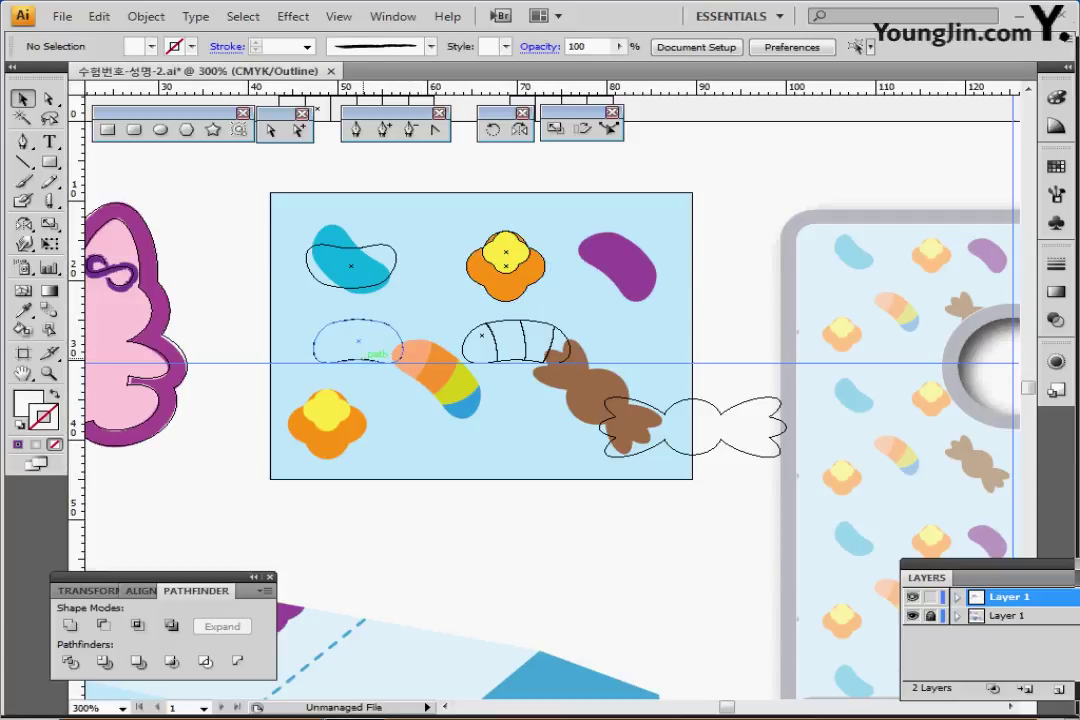
Move the purple bean, the brown candy and the striped bean onto their counterparts in the reference
left_click_drag(357, 357, 616, 257)
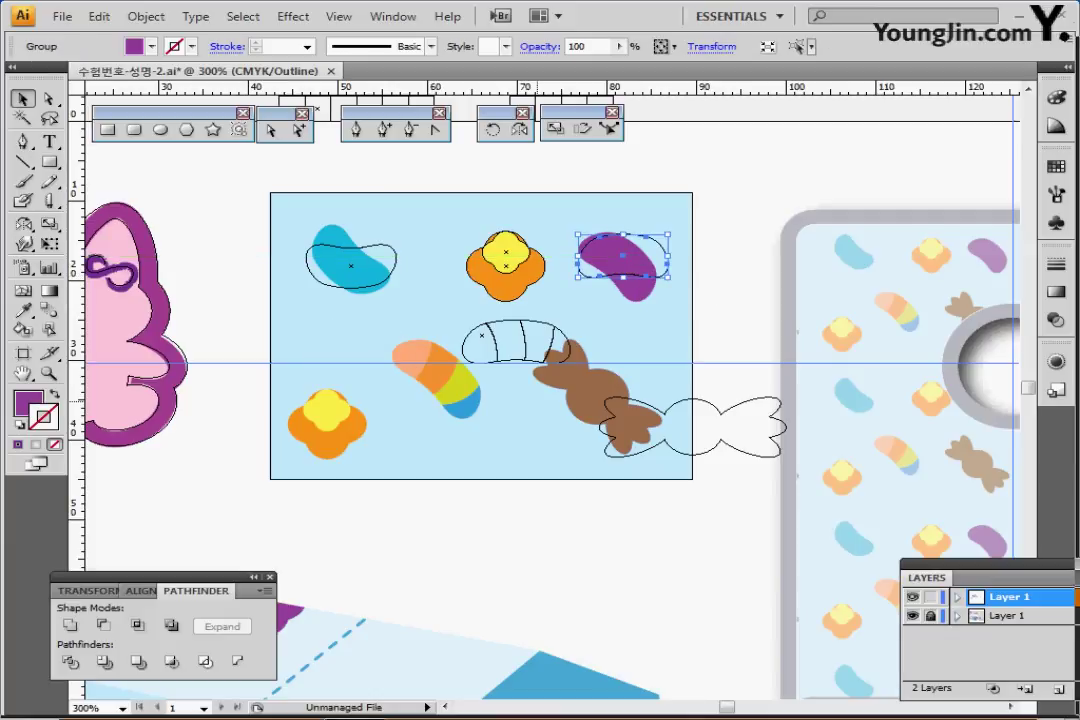
left_click_drag(692, 427, 530, 362)
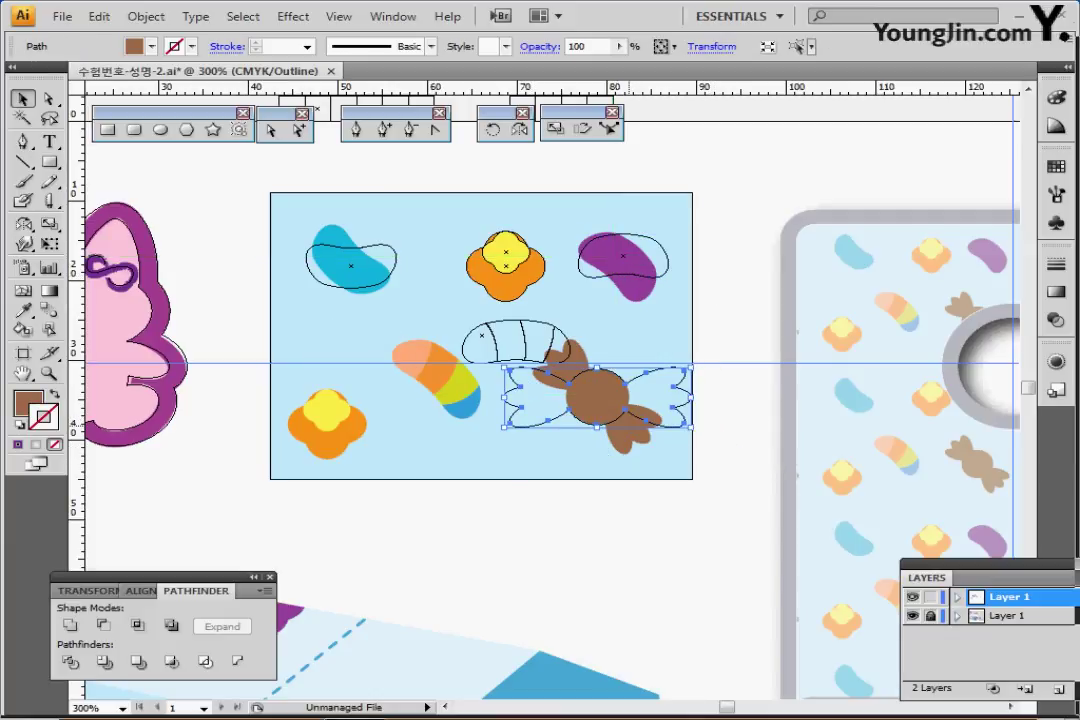
left_click(532, 361)
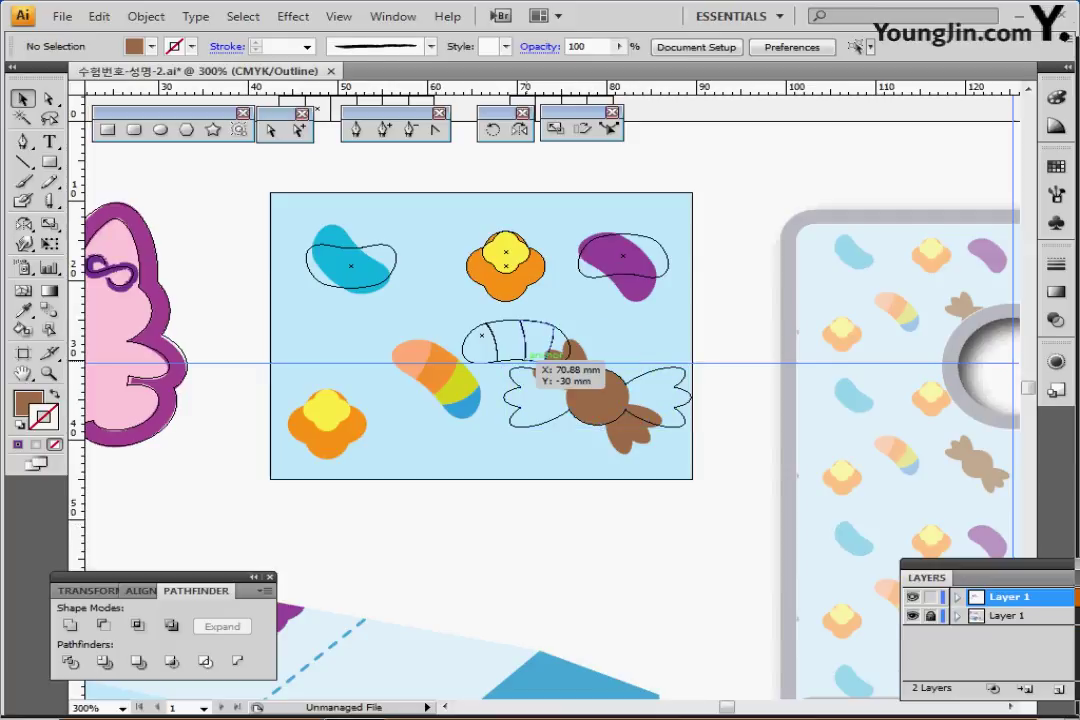
left_click_drag(530, 357, 462, 401)
left_click(482, 337)
Place a copy of the flower over the reference's lower-left flower and hide the reference layer
left_click(527, 265)
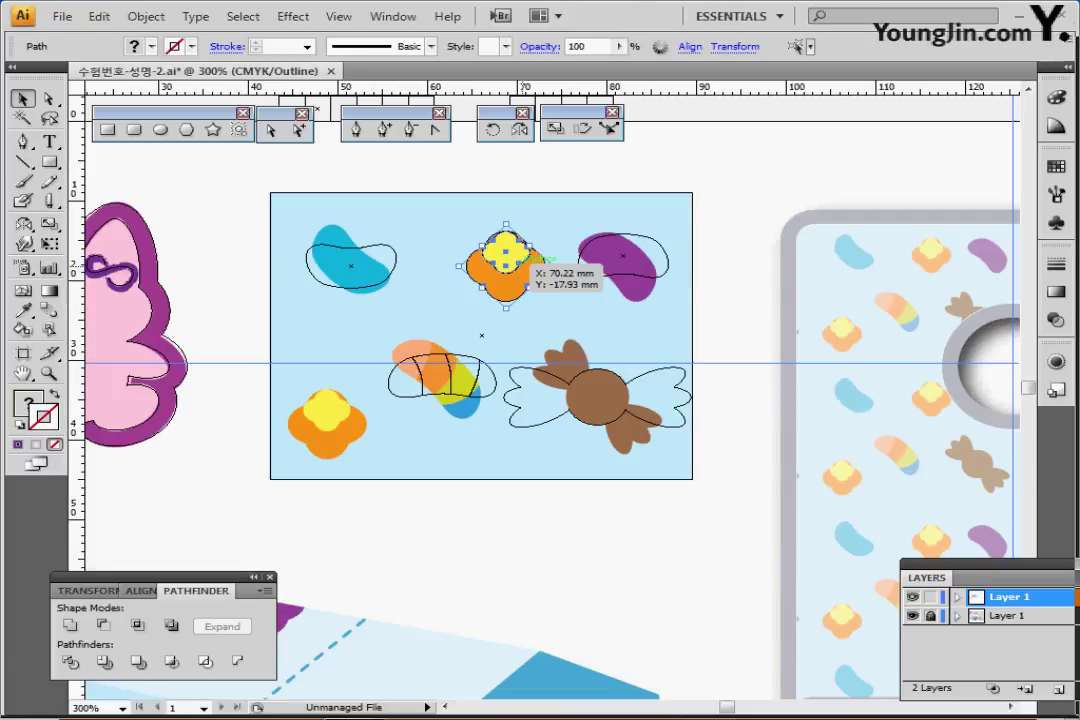
left_click_drag(503, 252, 355, 407)
key("ctrl+z")
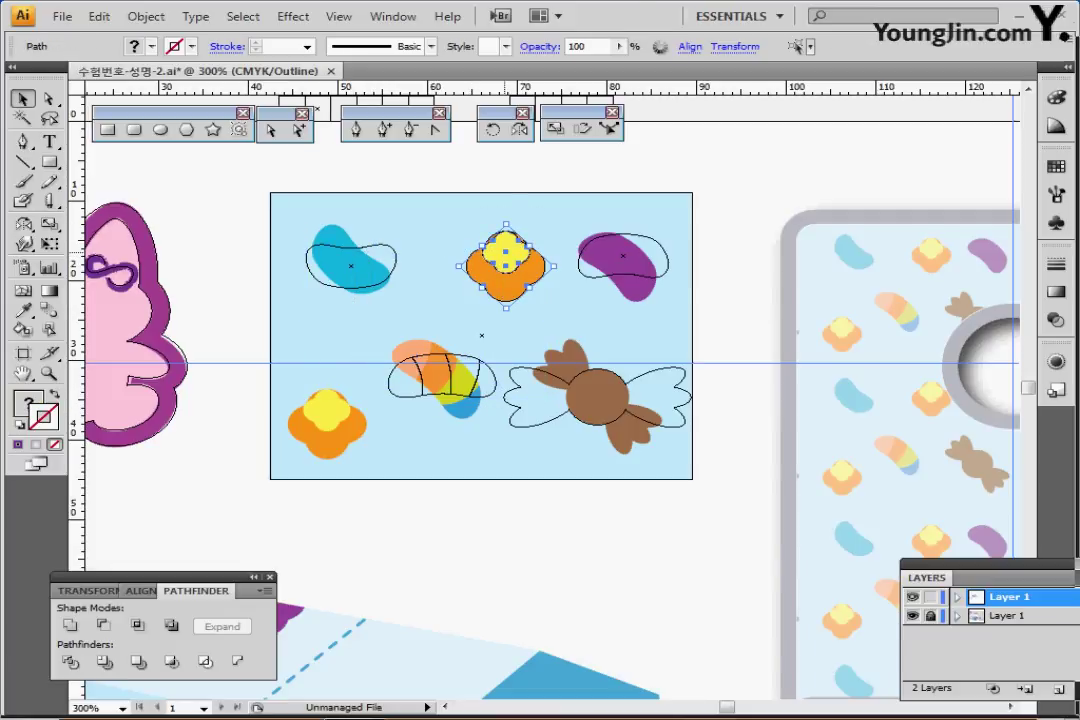
left_click_drag(505, 240, 328, 410)
key("ctrl+y")
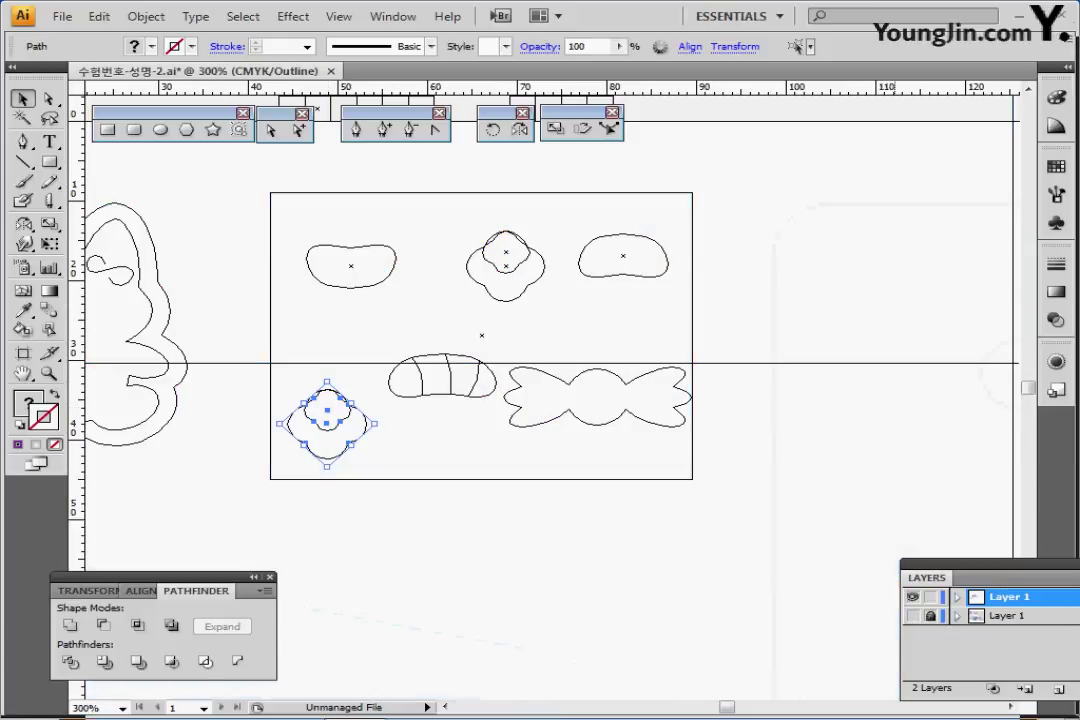
Return the artwork to colour preview and select the three beans and the brown candy, leaving out the two flowers
key("ctrl+y")
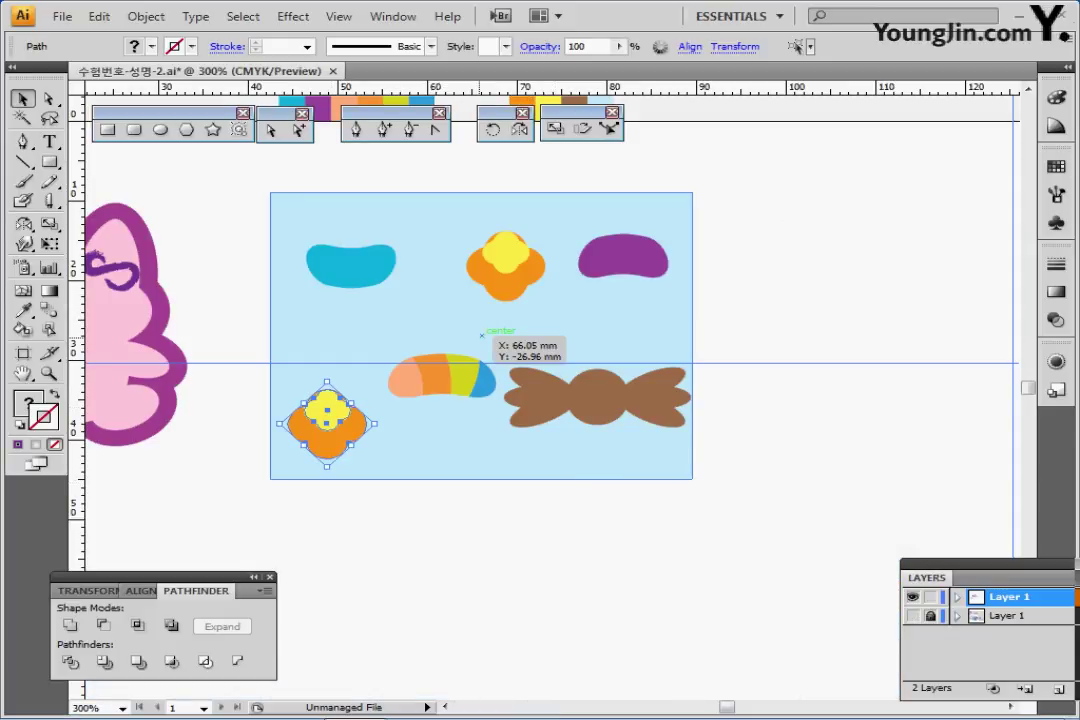
left_click(542, 515)
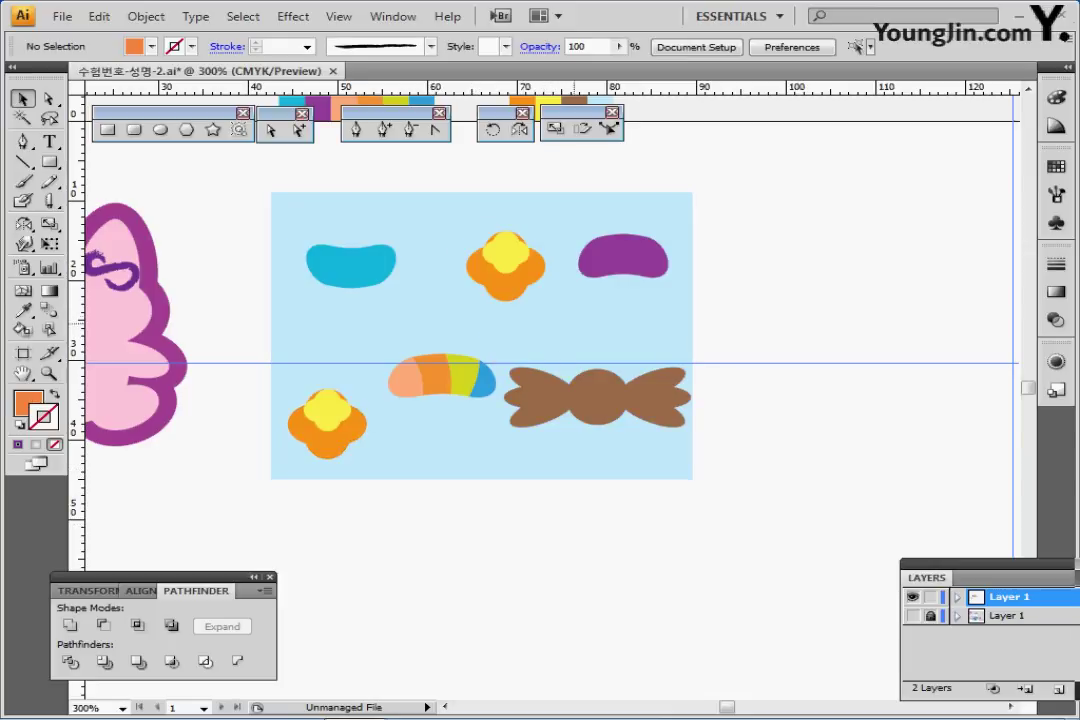
left_click_drag(259, 180, 678, 458)
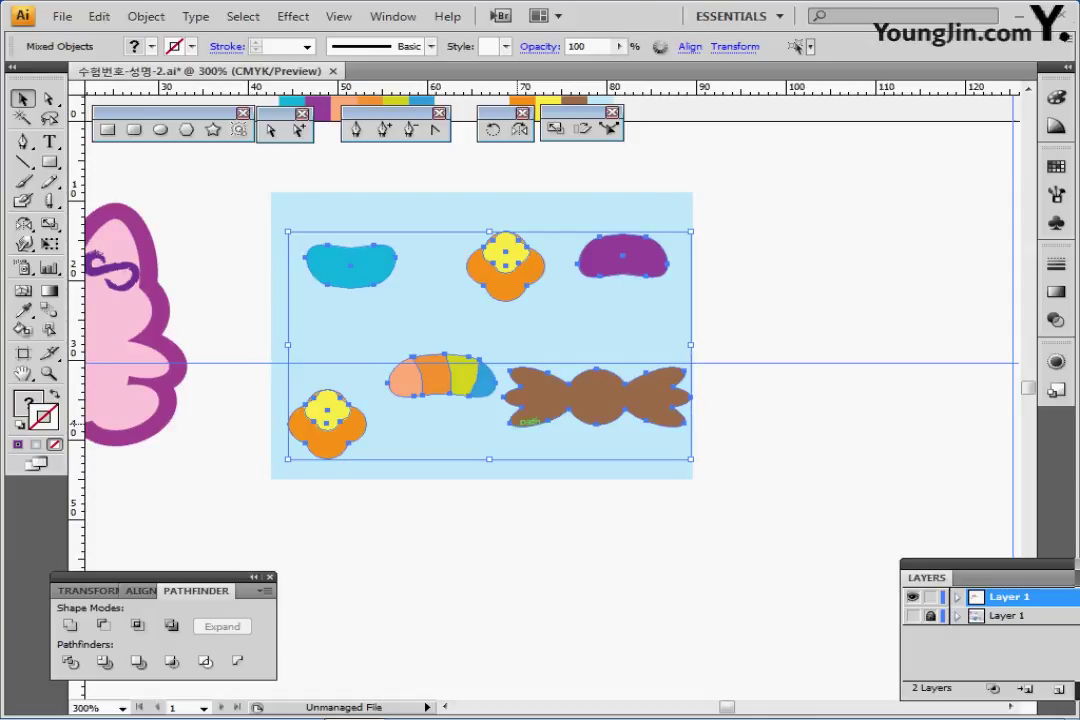
left_click(327, 411, "shift")
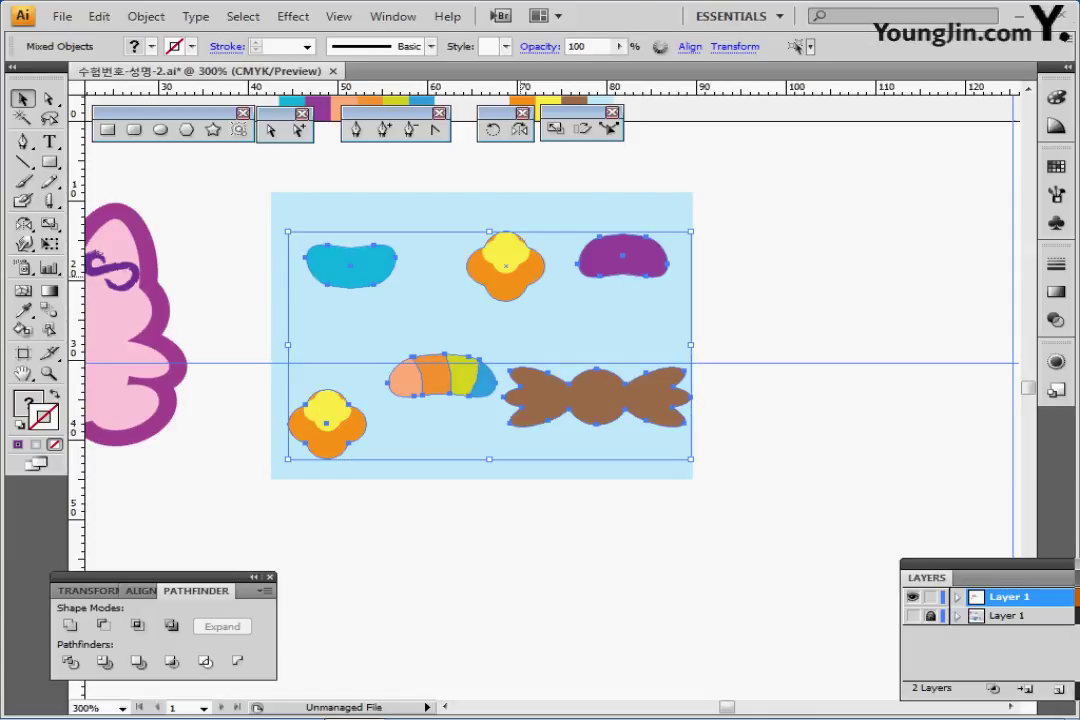
left_click(500, 286, "shift")
left_click(354, 427, "shift")
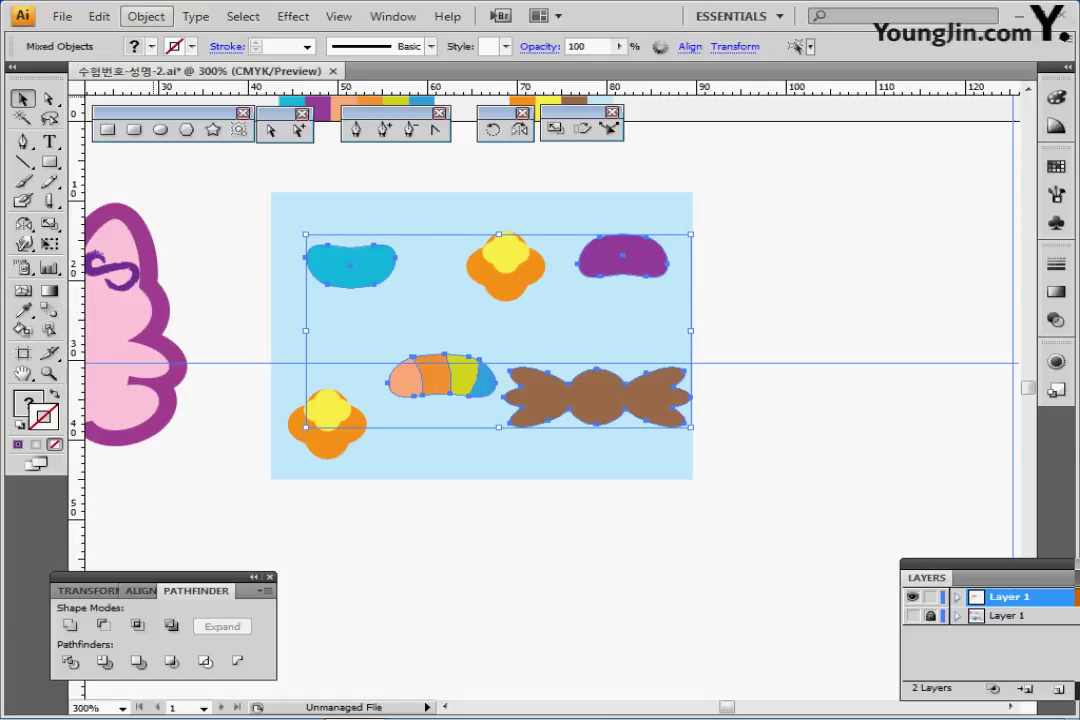
Rotate each selected bean and candy by -45° around its own centre with Transform Each, previewing the result
left_click(146, 16)
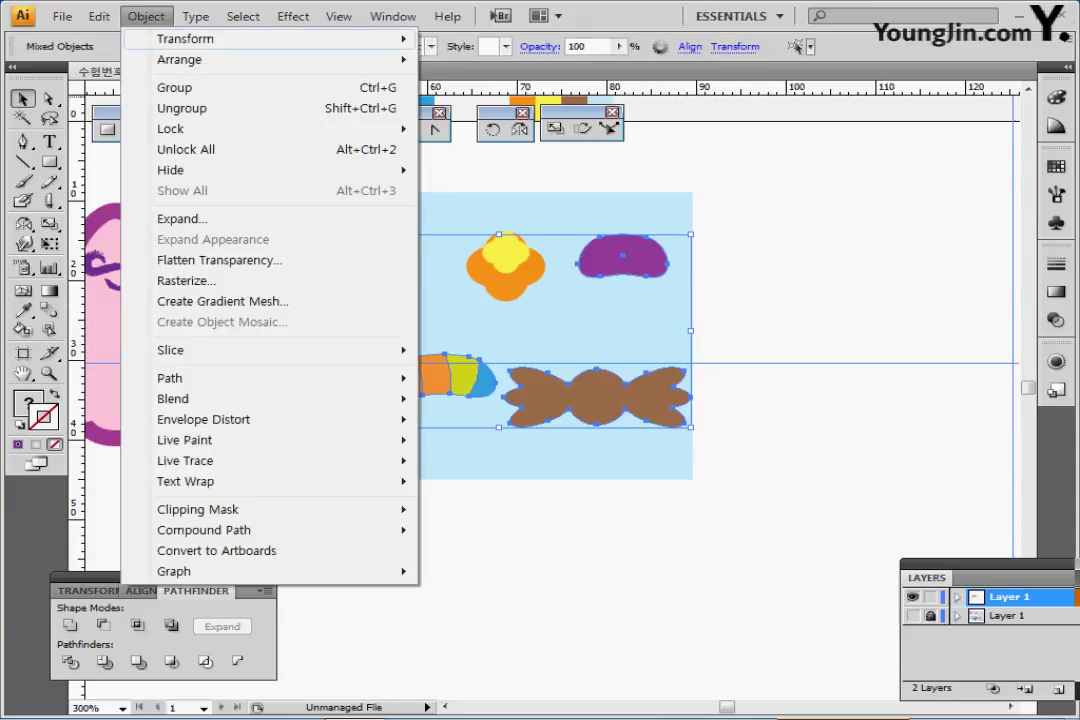
mouse_move(185, 38)
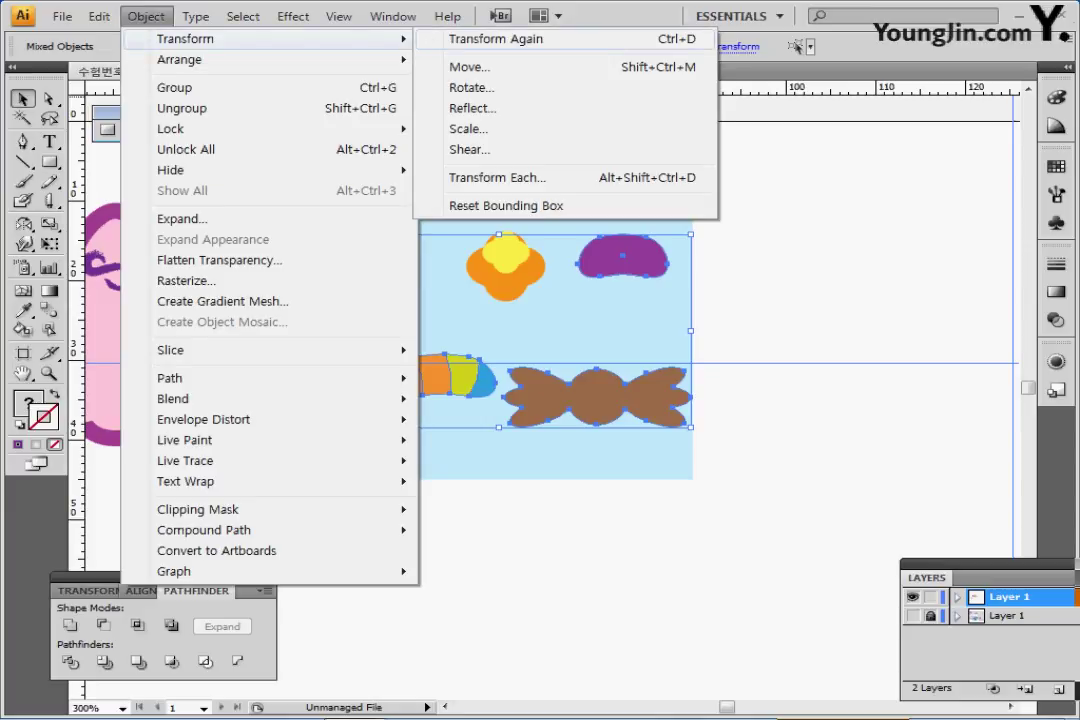
left_click(497, 177)
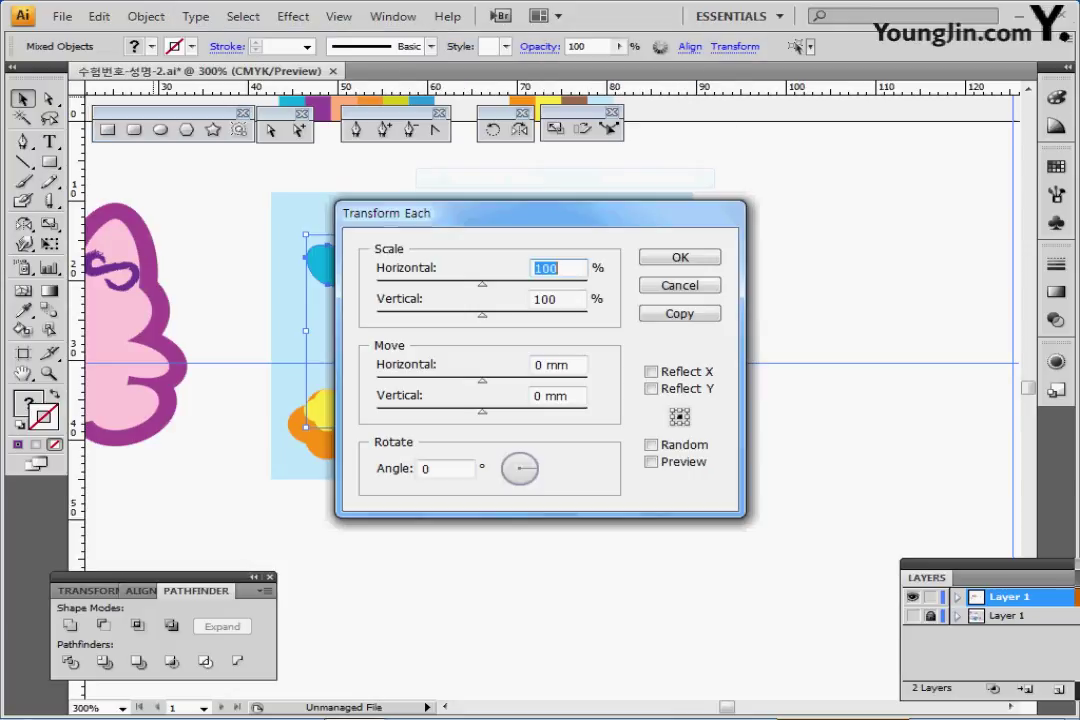
left_click_drag(430, 213, 695, 196)
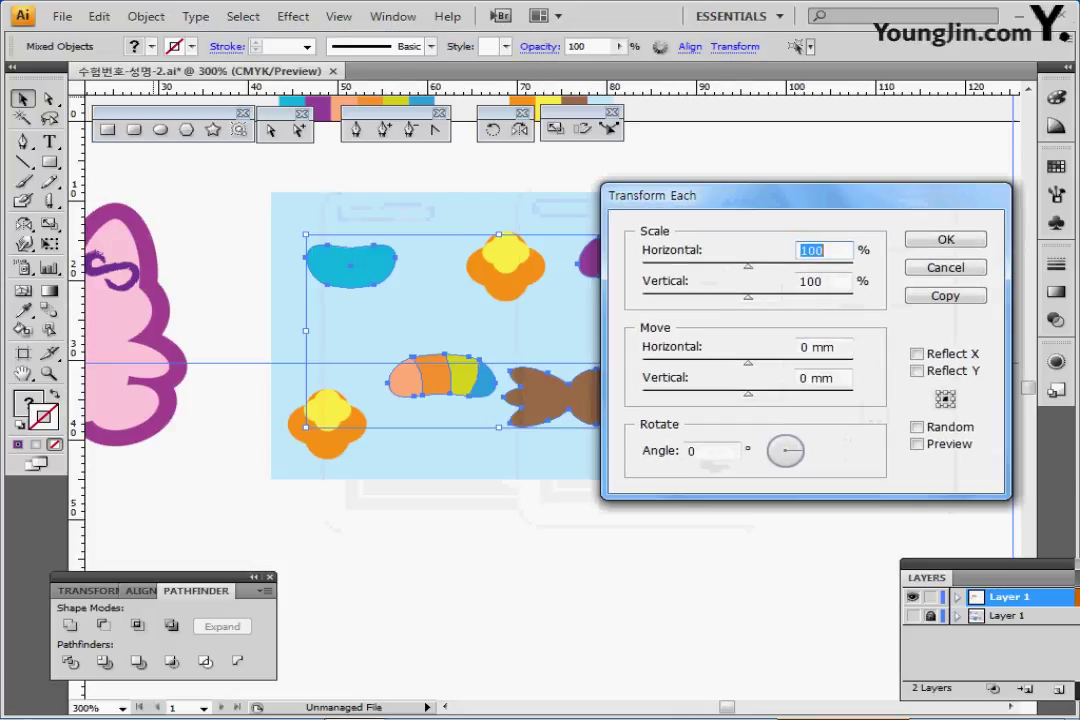
left_click(917, 445)
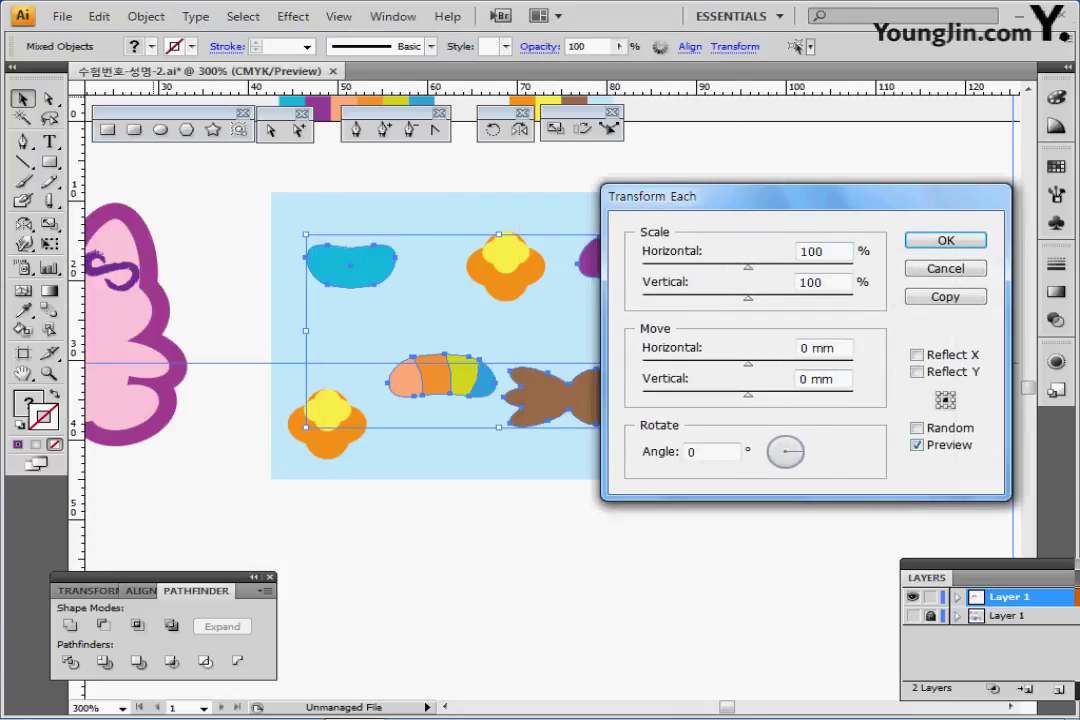
left_click_drag(700, 196, 775, 186)
double_click(772, 441)
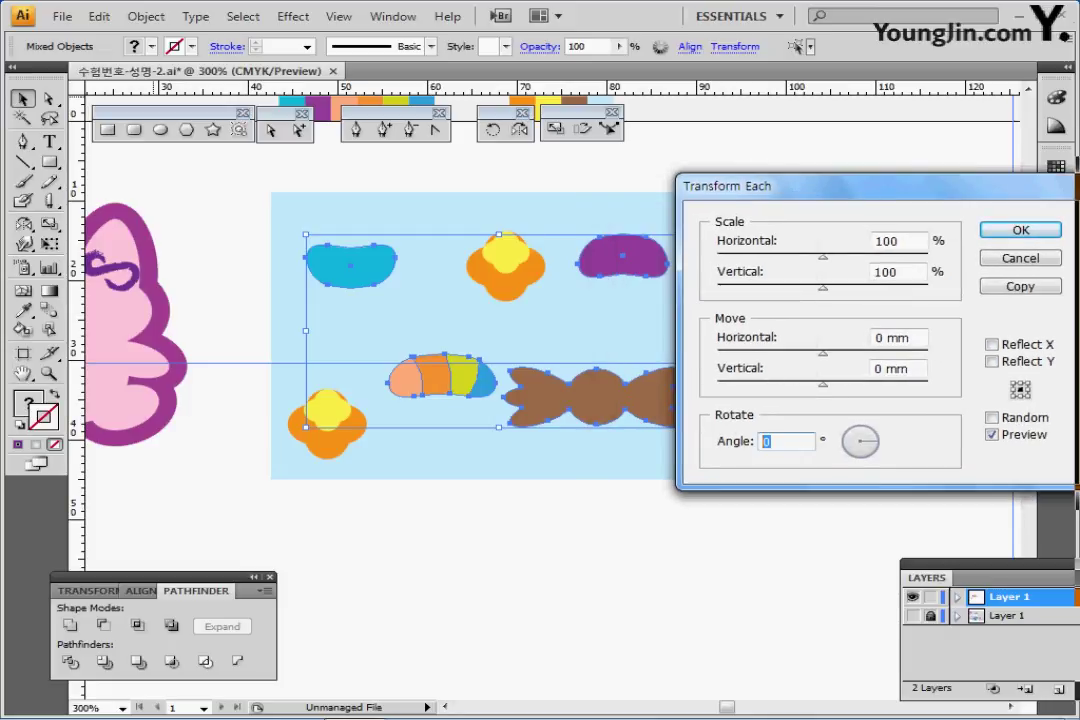
type("-45")
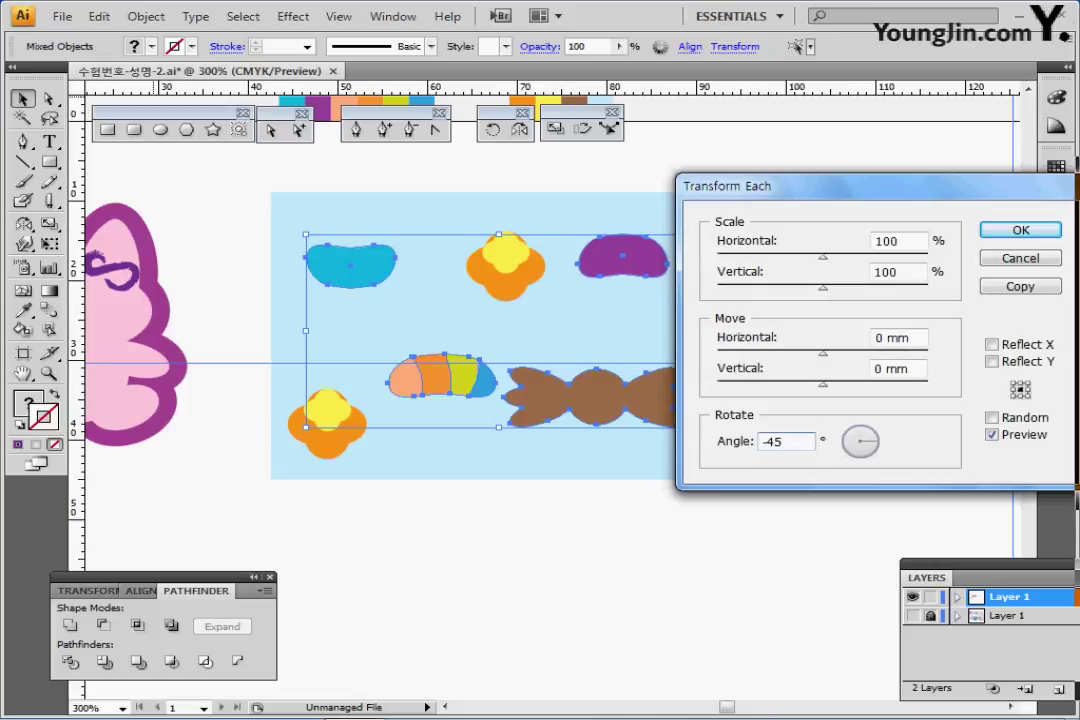
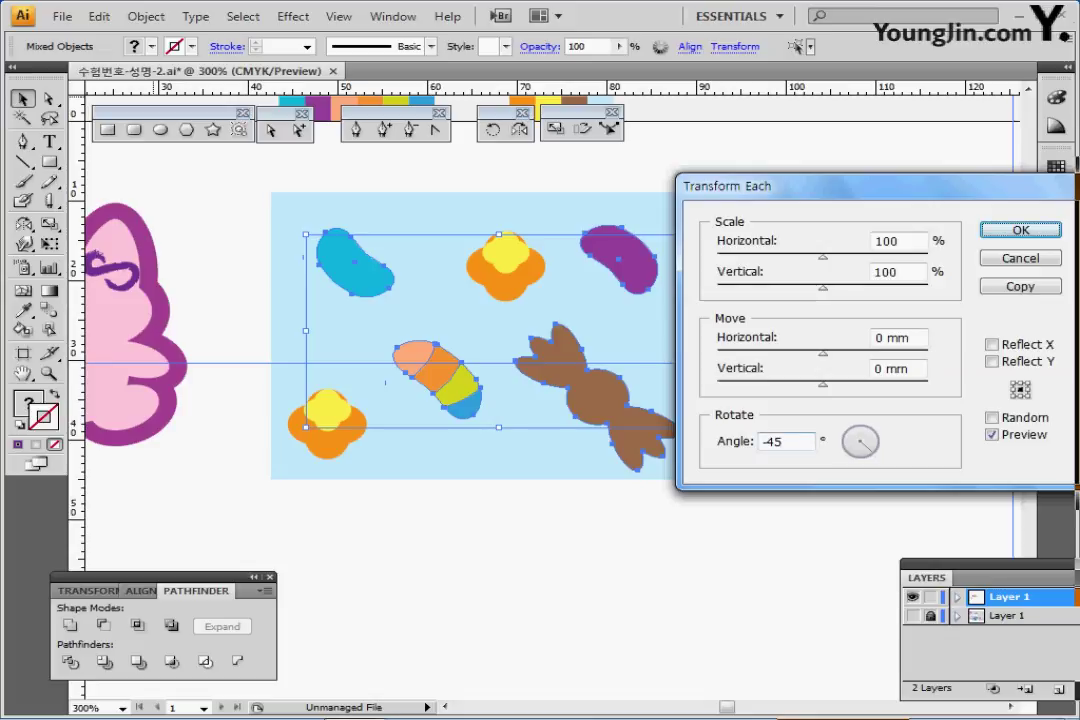
key("Return")
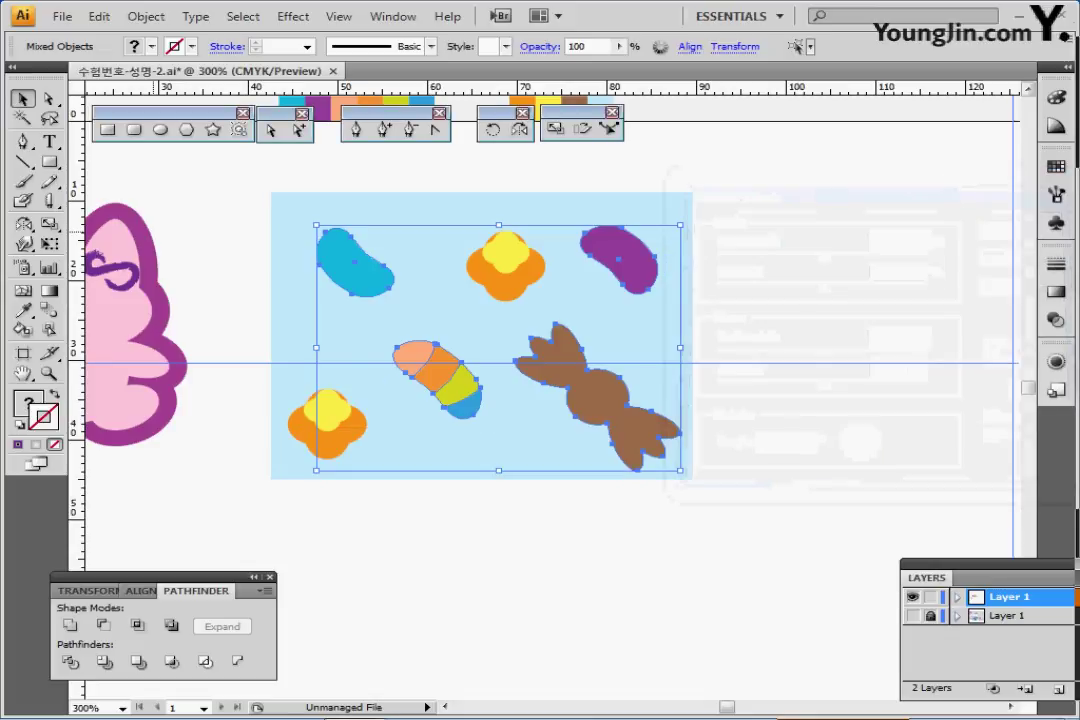
Unlock the light blue rectangle and define it together with all its jelly, flower and candy shapes as a pattern named 젤리
left_click(431, 261)
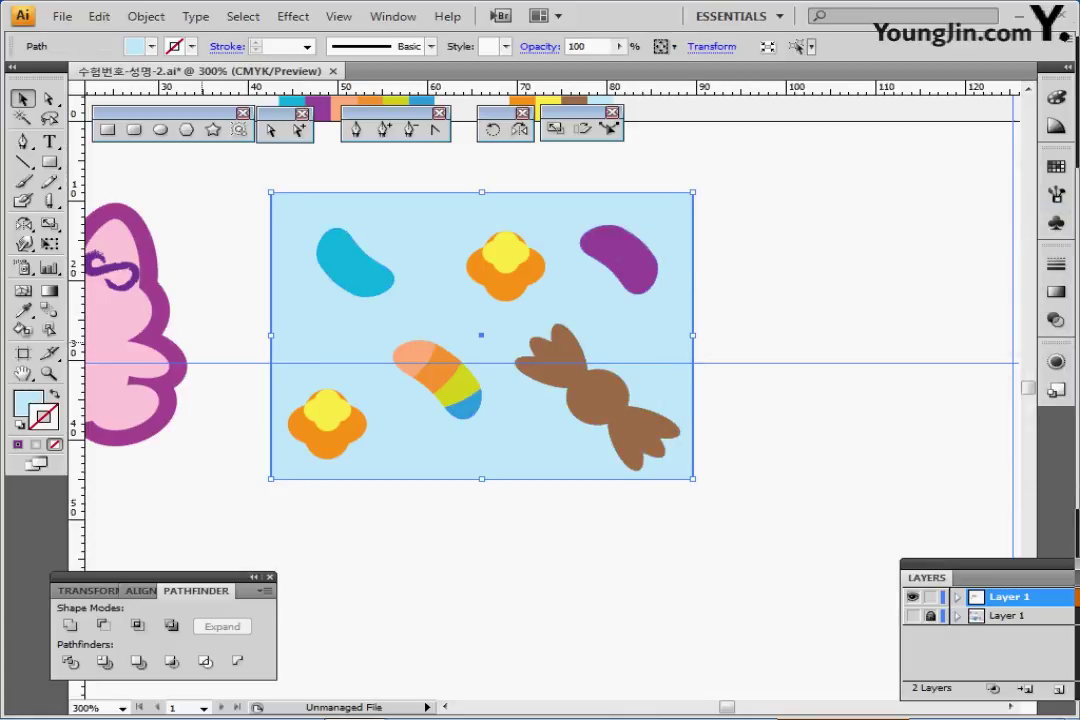
left_click(206, 236)
left_click_drag(251, 187, 700, 470)
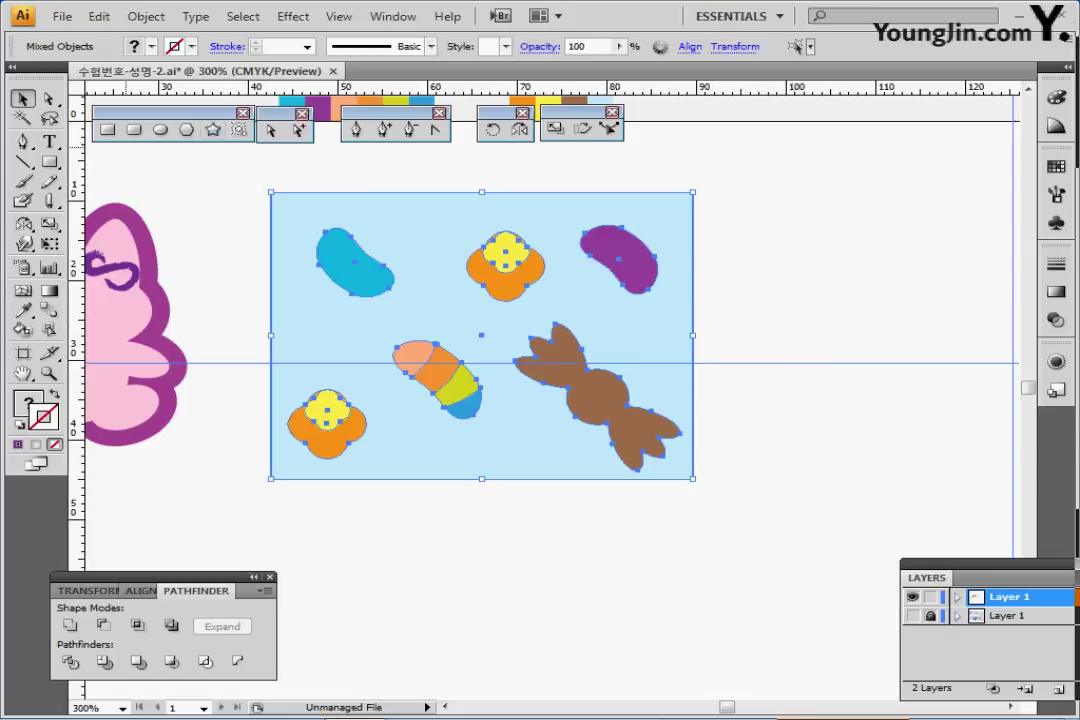
left_click(146, 16)
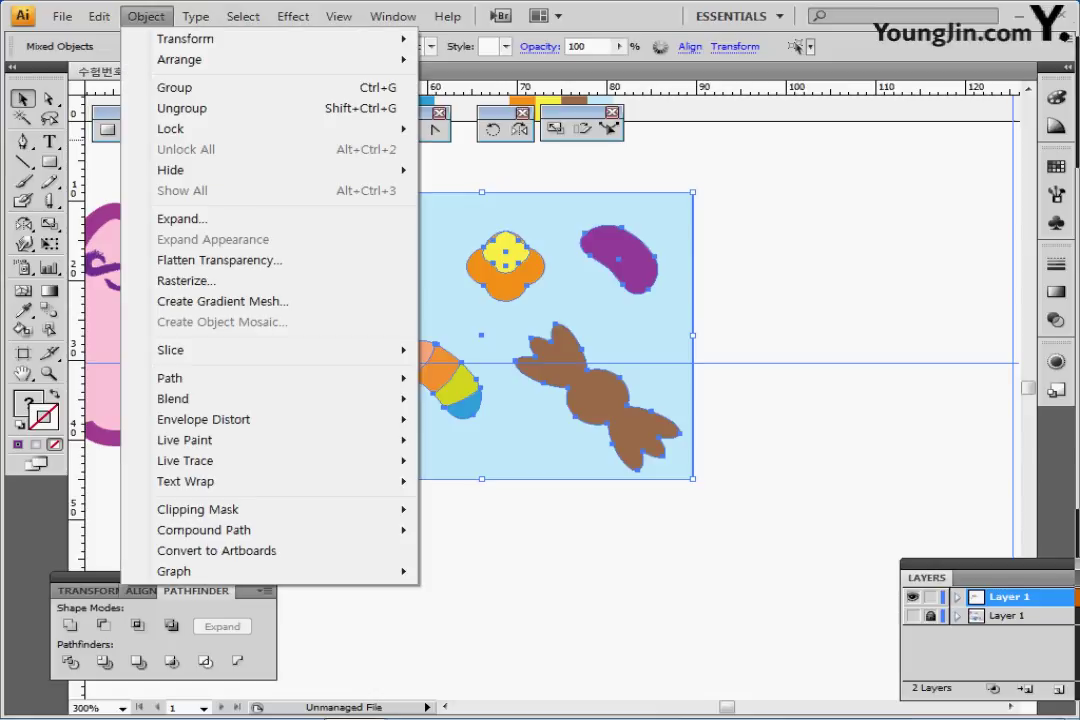
mouse_move(99, 16)
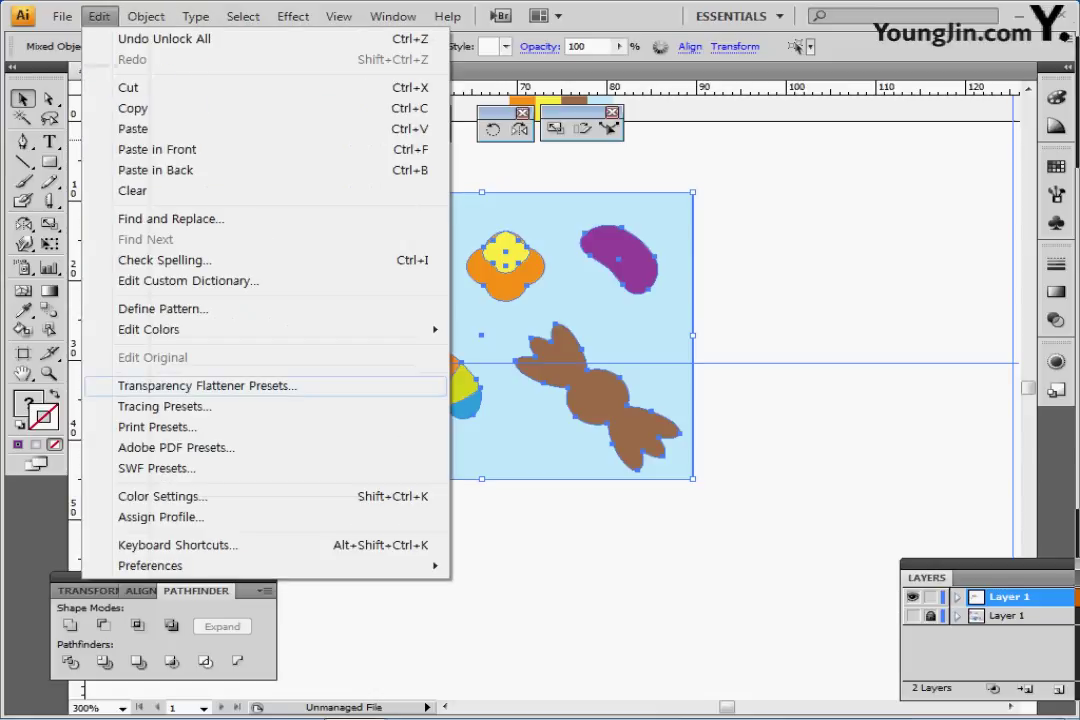
left_click(163, 308)
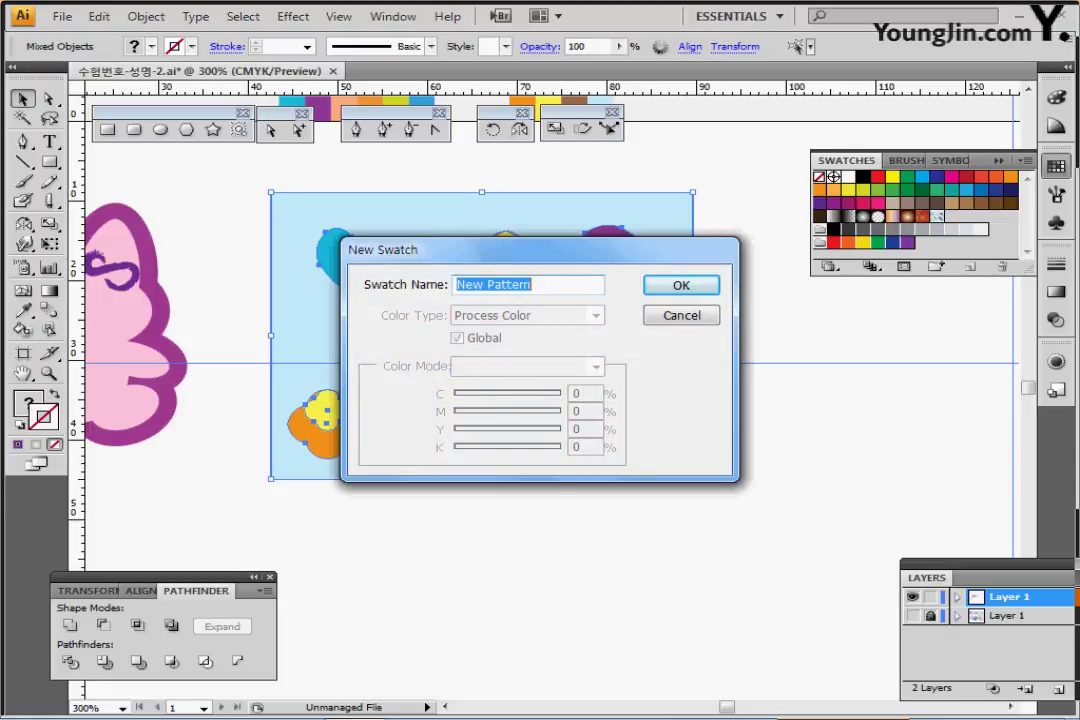
type("젤리")
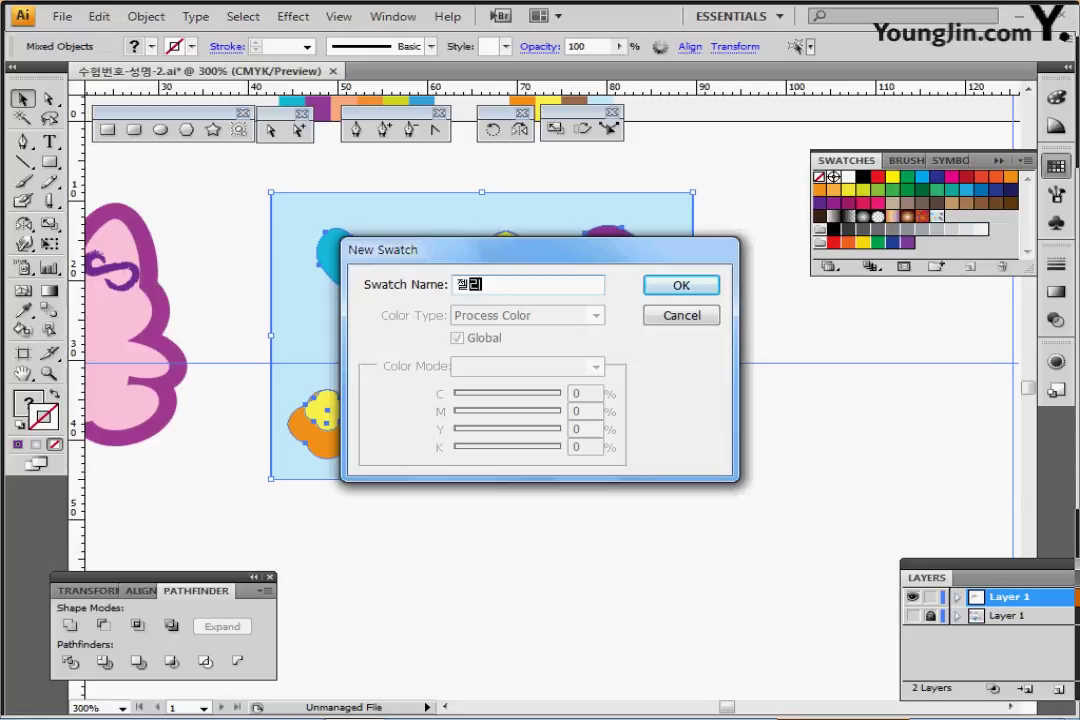
key("Return")
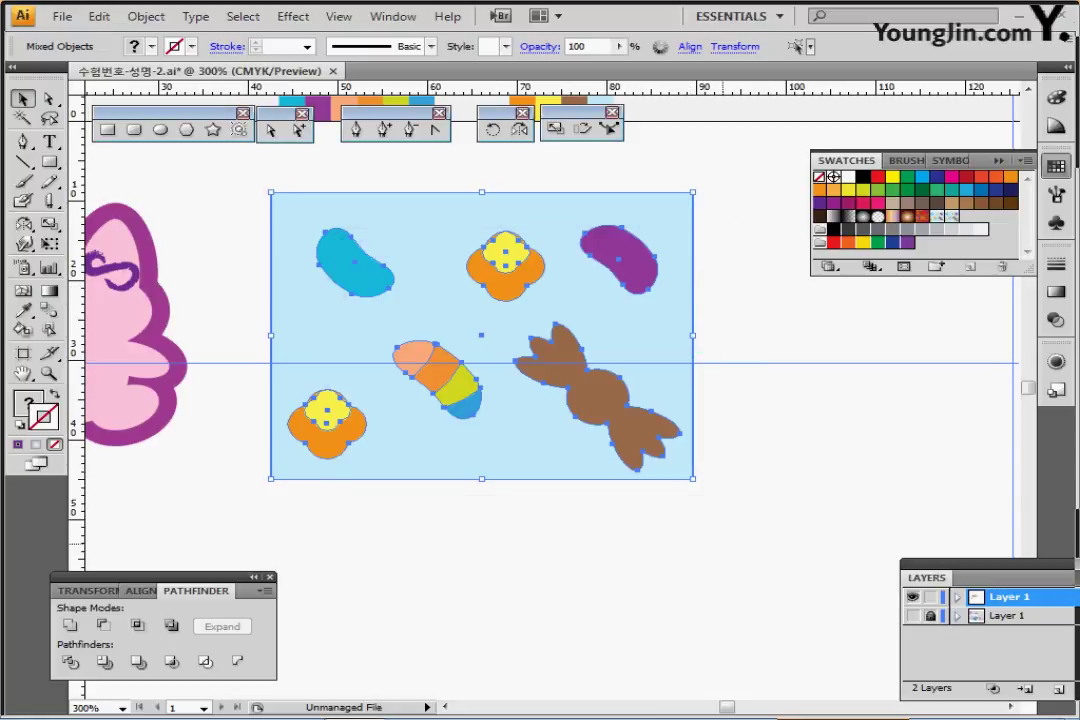
Create a seven-sided polygon with a 25 mm radius and place it in the empty area below the pattern tile
left_click(719, 543)
left_click_drag(746, 472, 659, 323)
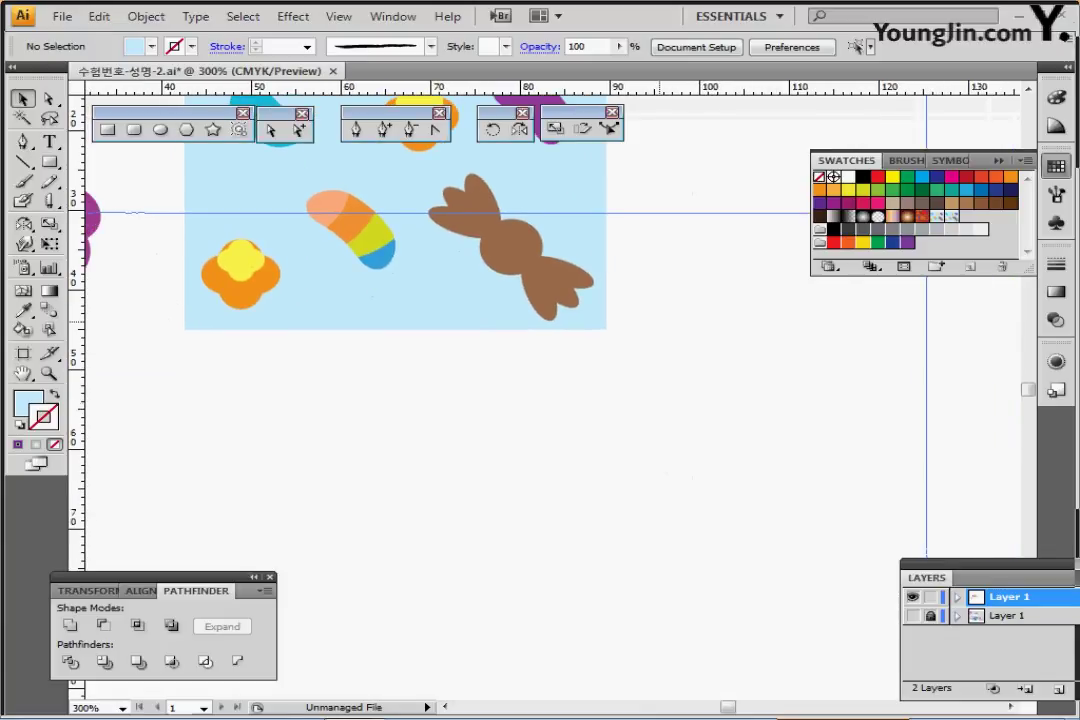
key("ctrl+minus")
left_click_drag(449, 476, 540, 386)
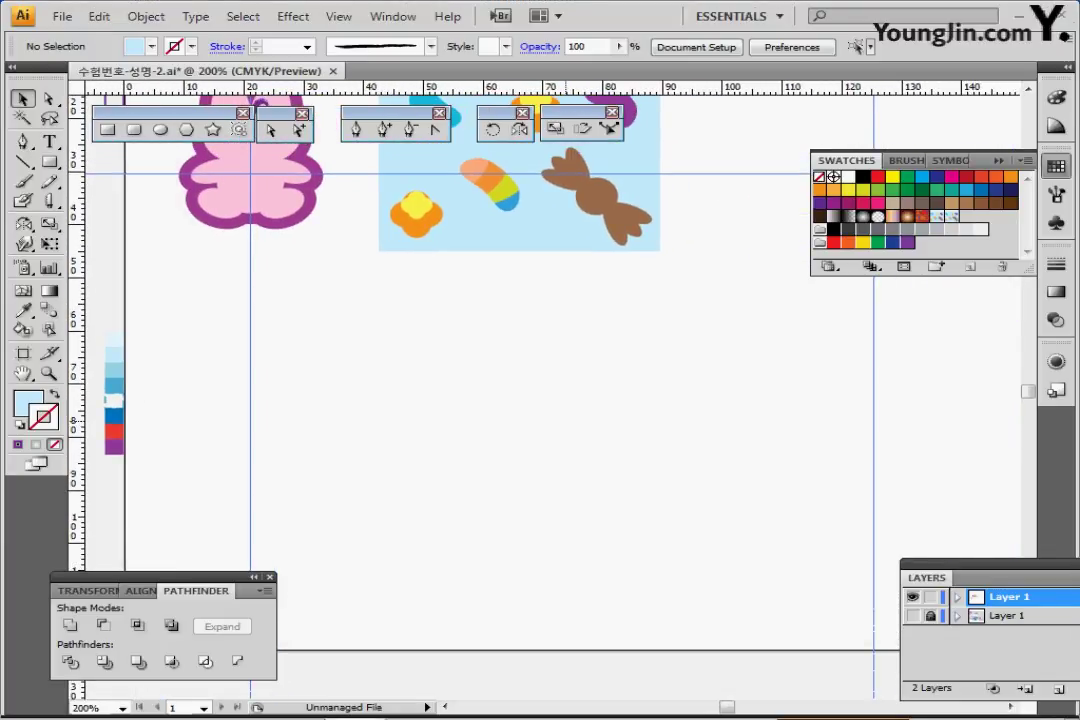
left_click(186, 129)
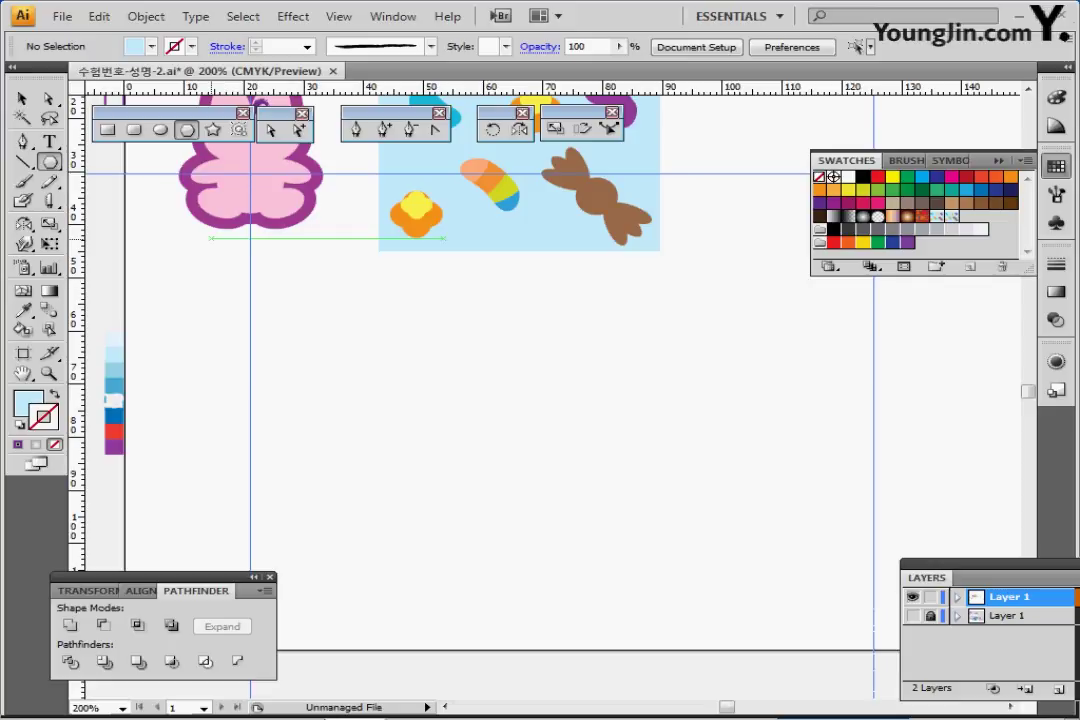
left_click(251, 358)
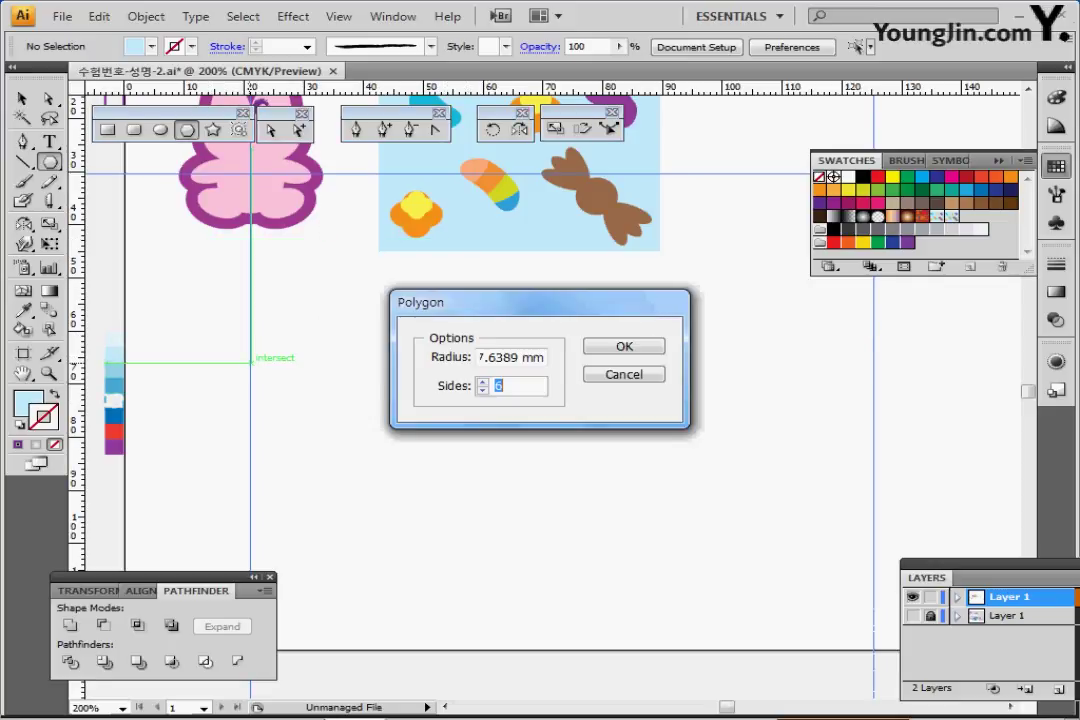
key("shift+Tab")
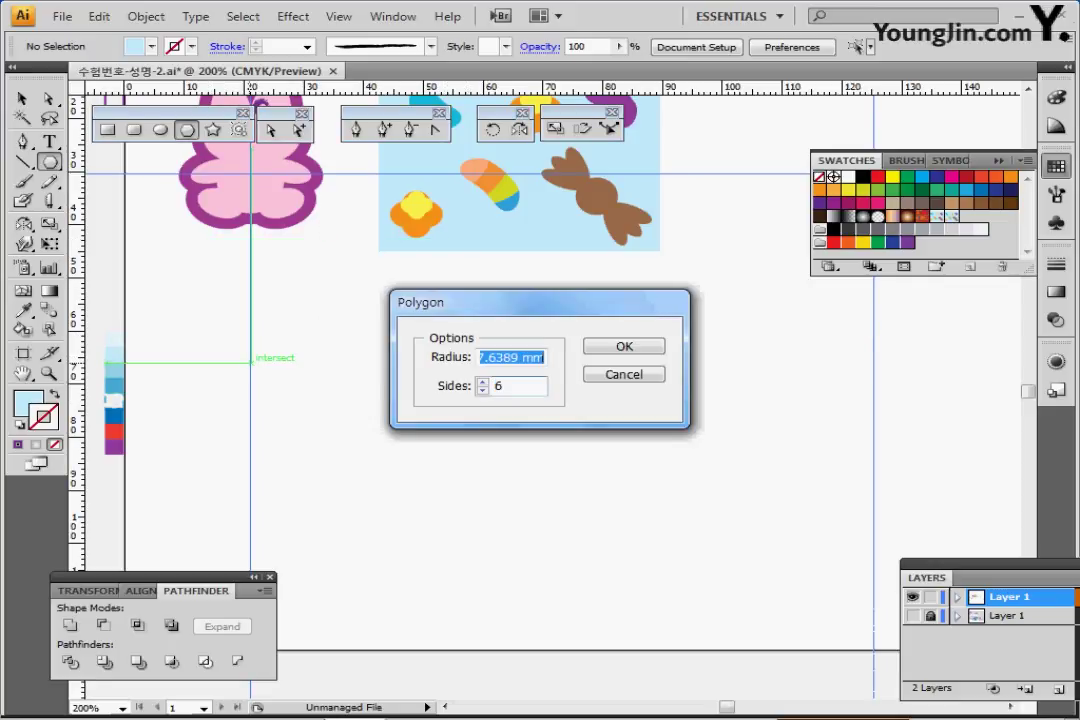
type("25")
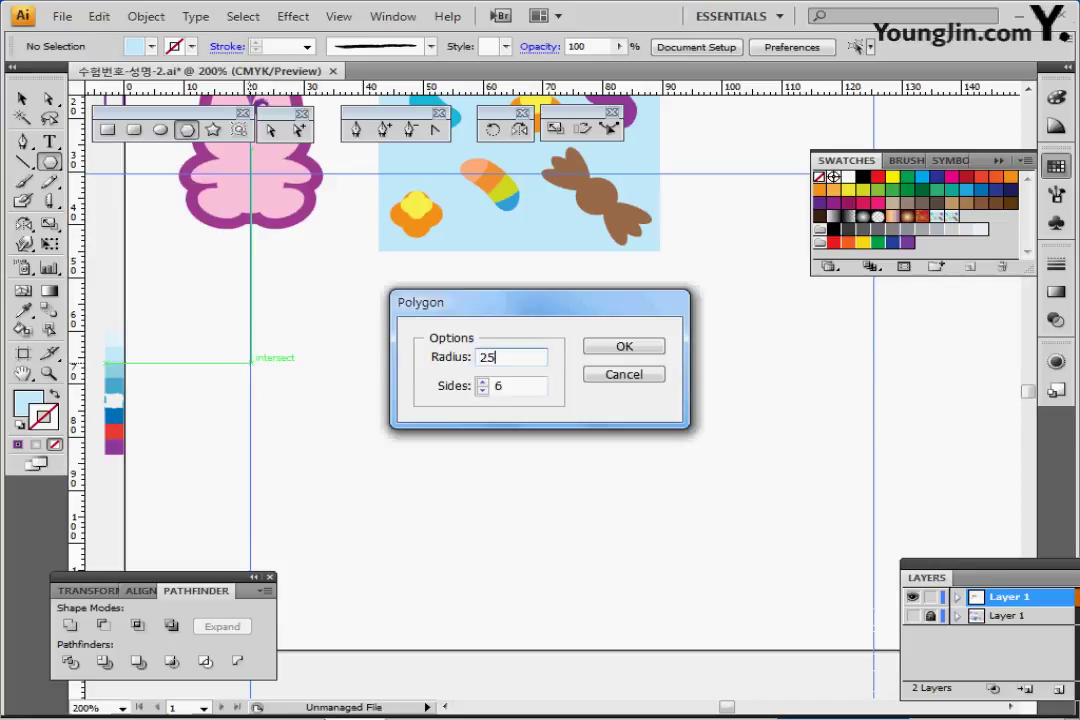
key("Tab")
type("7")
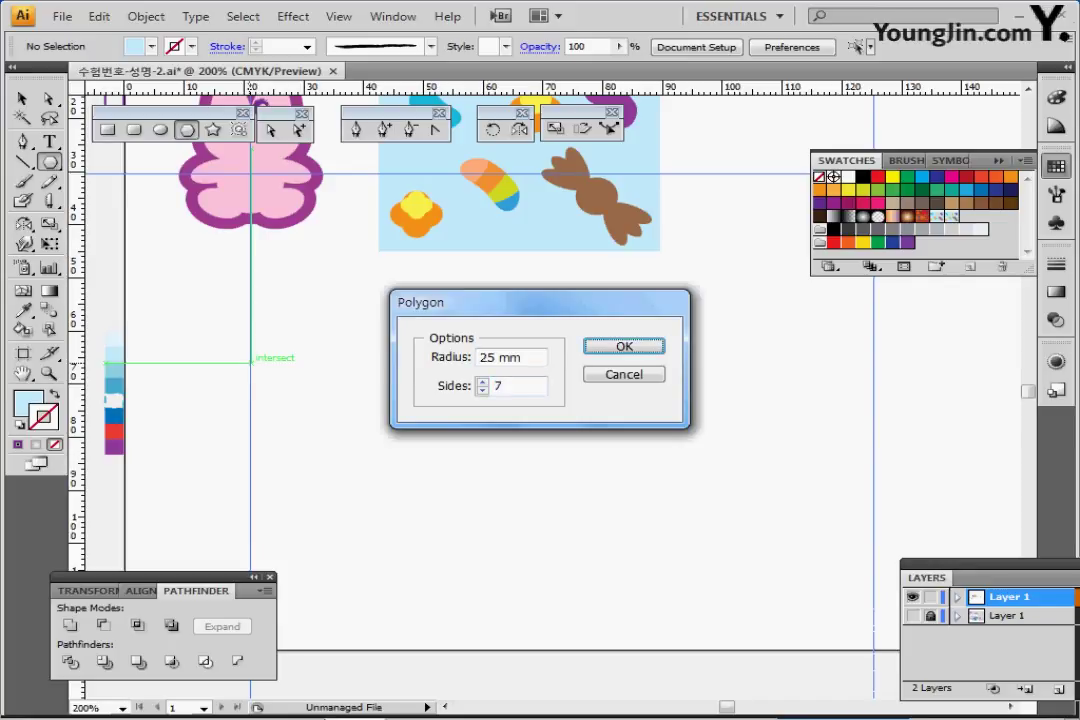
key("Return")
left_click_drag(381, 373, 443, 476)
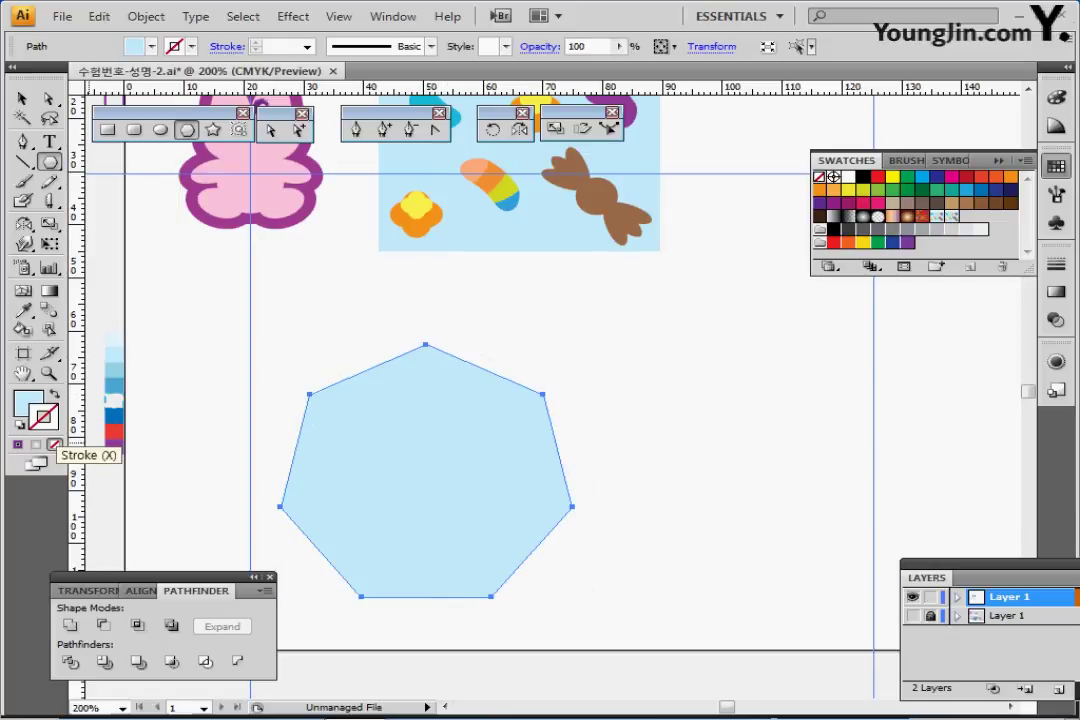
Shift the heptagon about 7 mm to the right beneath the pattern tile and save the file
left_click(53, 444)
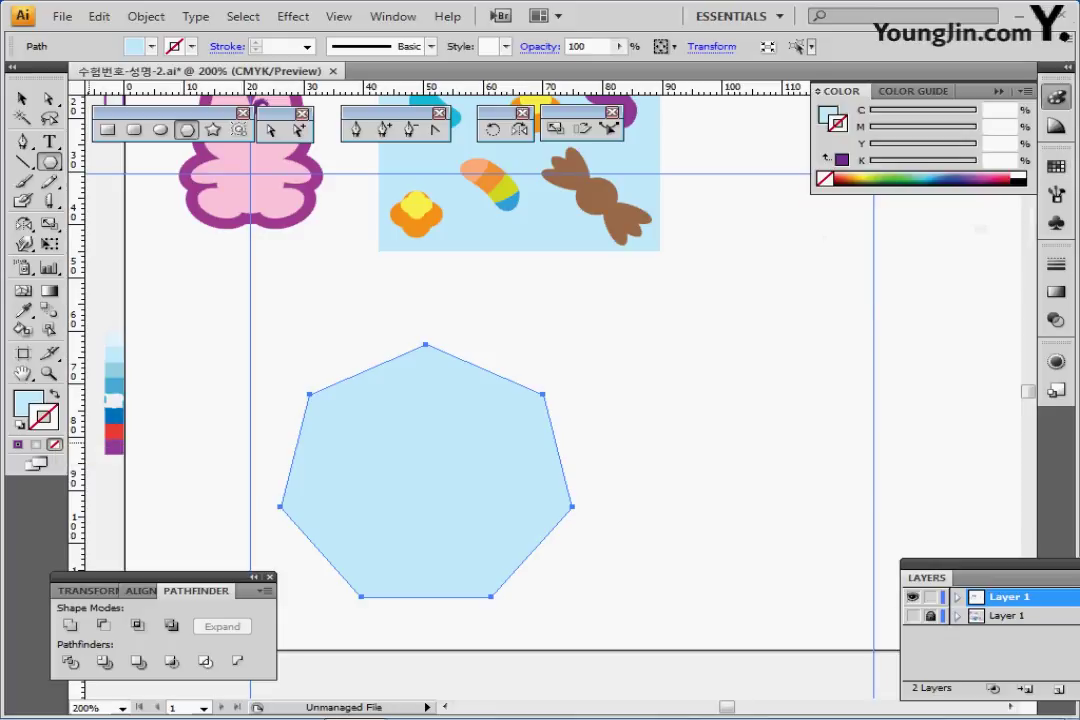
left_click(1057, 97)
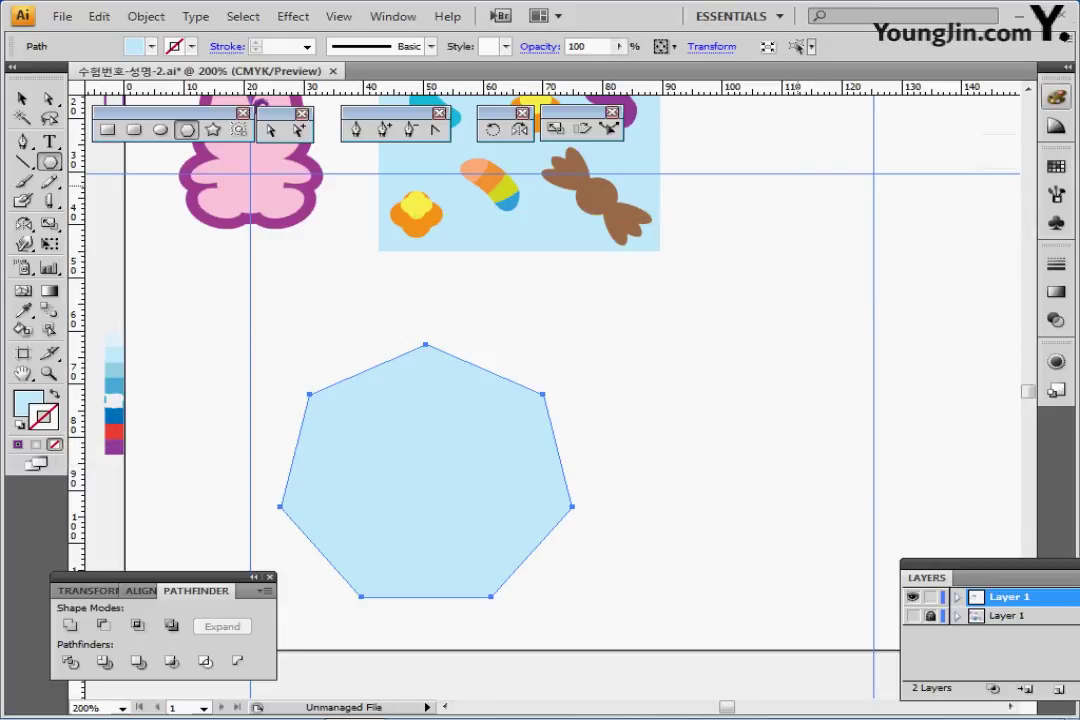
key("ctrl")
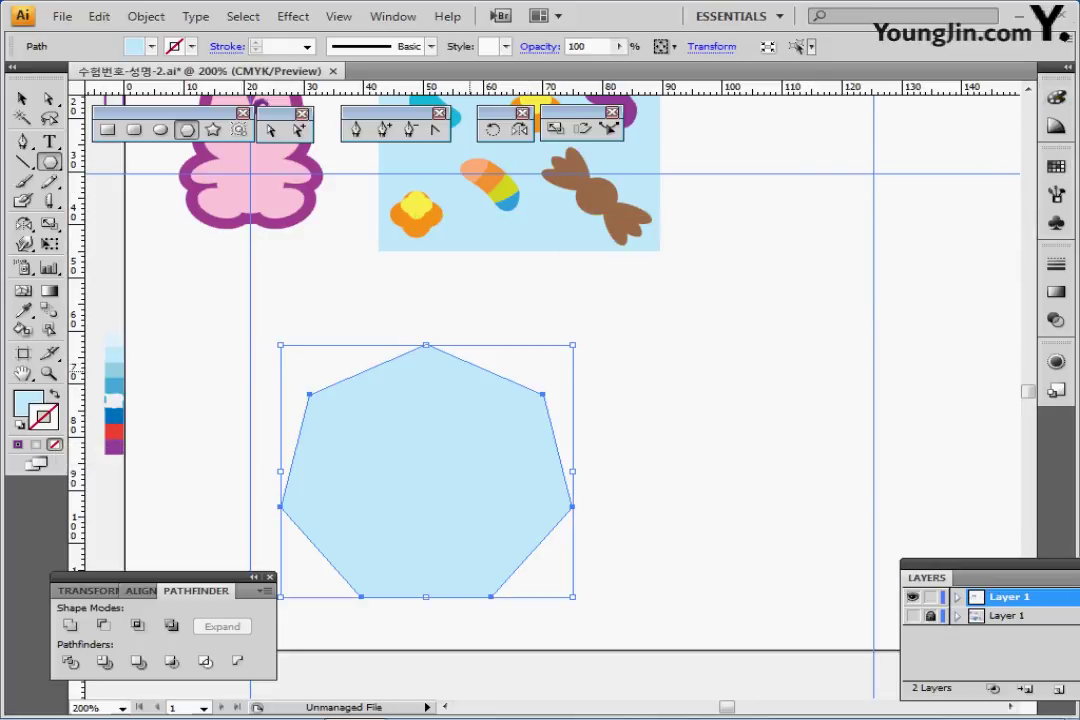
left_click_drag(430, 479, 488, 478)
key("a")
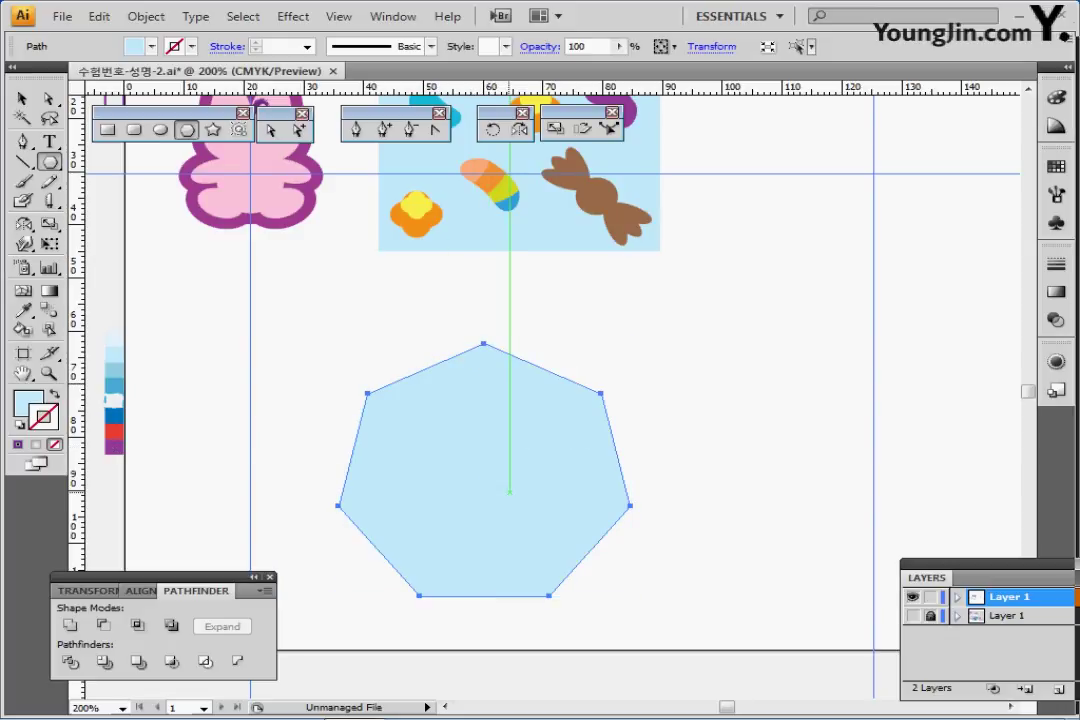
key("v")
left_click_drag(510, 490, 494, 490)
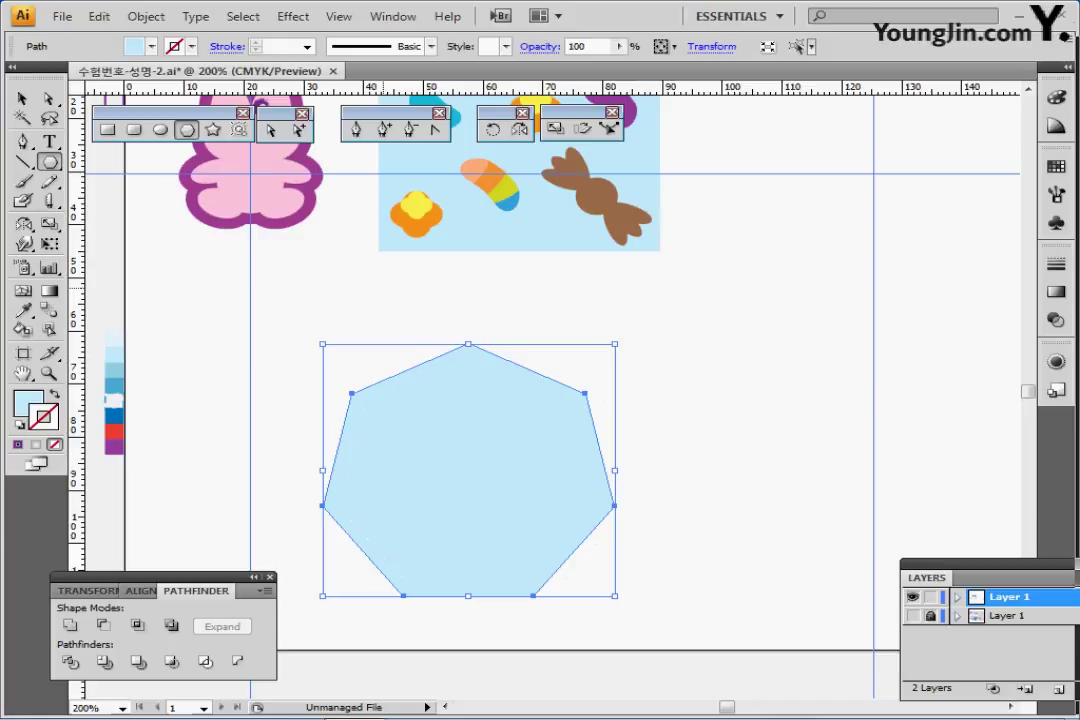
key("a")
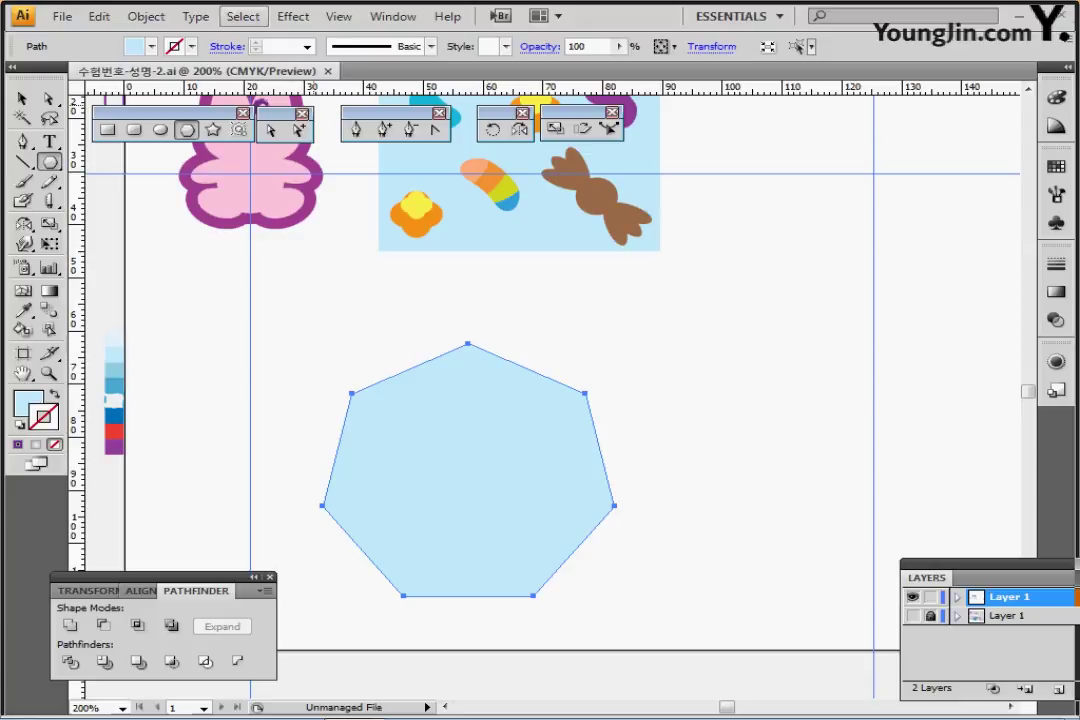
Start a 3D Extrude & Bevel effect on the heptagon and set its rotation to -160° around X, 40° around Y and -165° around Z
left_click(293, 16)
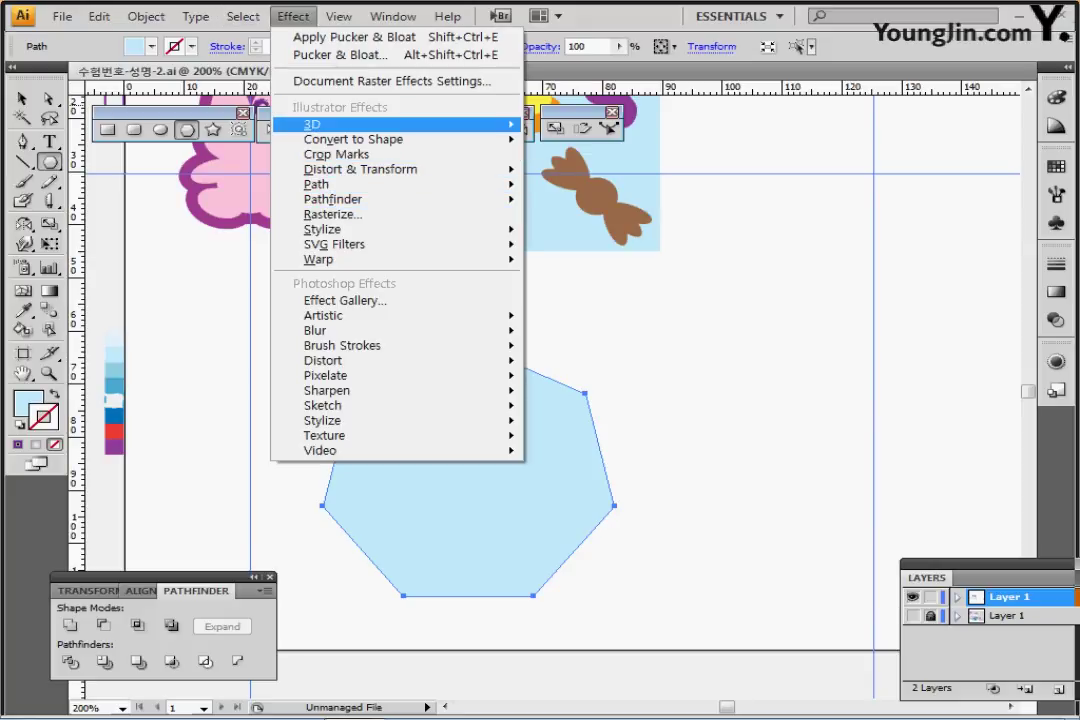
mouse_move(330, 124)
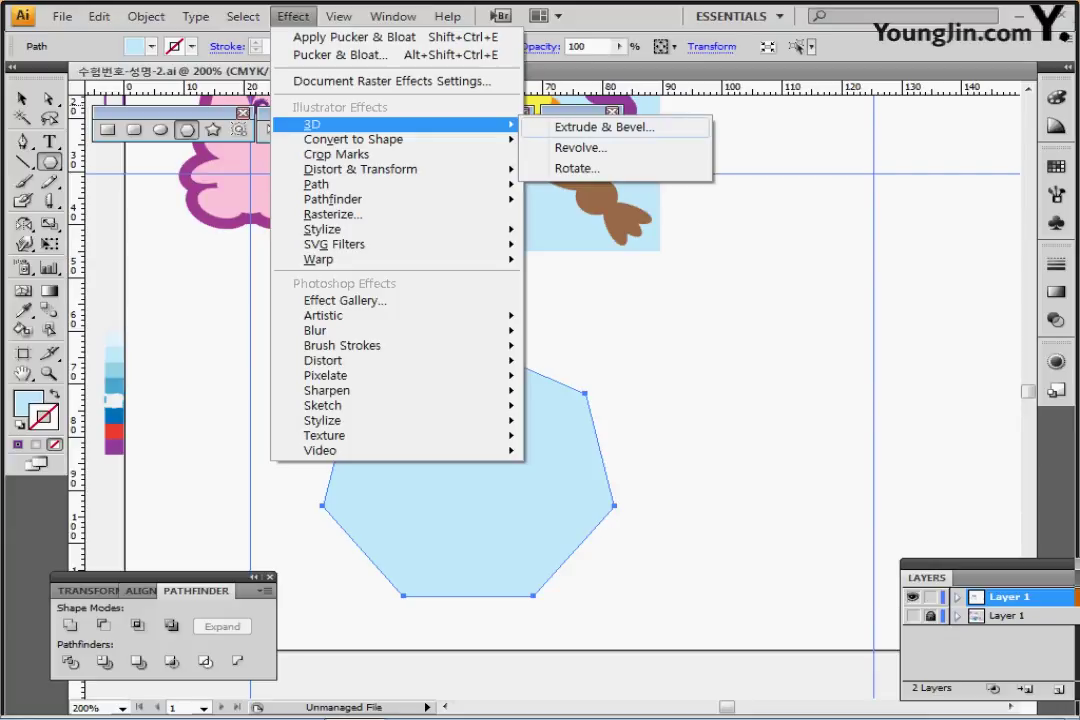
left_click(595, 127)
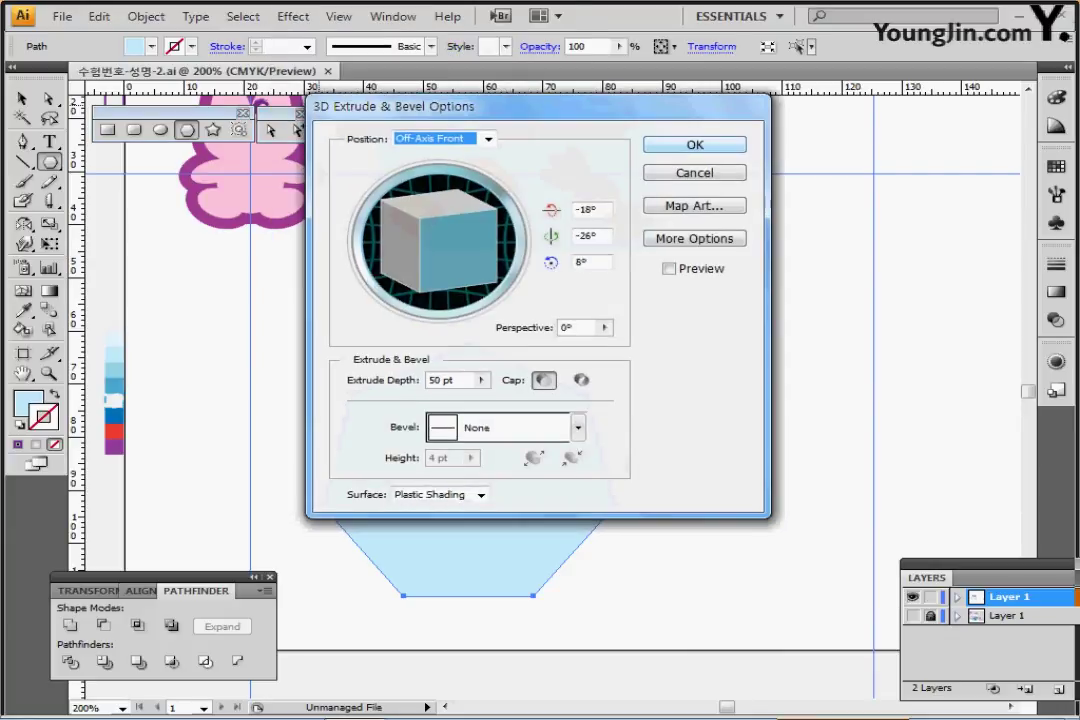
left_click_drag(400, 108, 588, 109)
key("Tab")
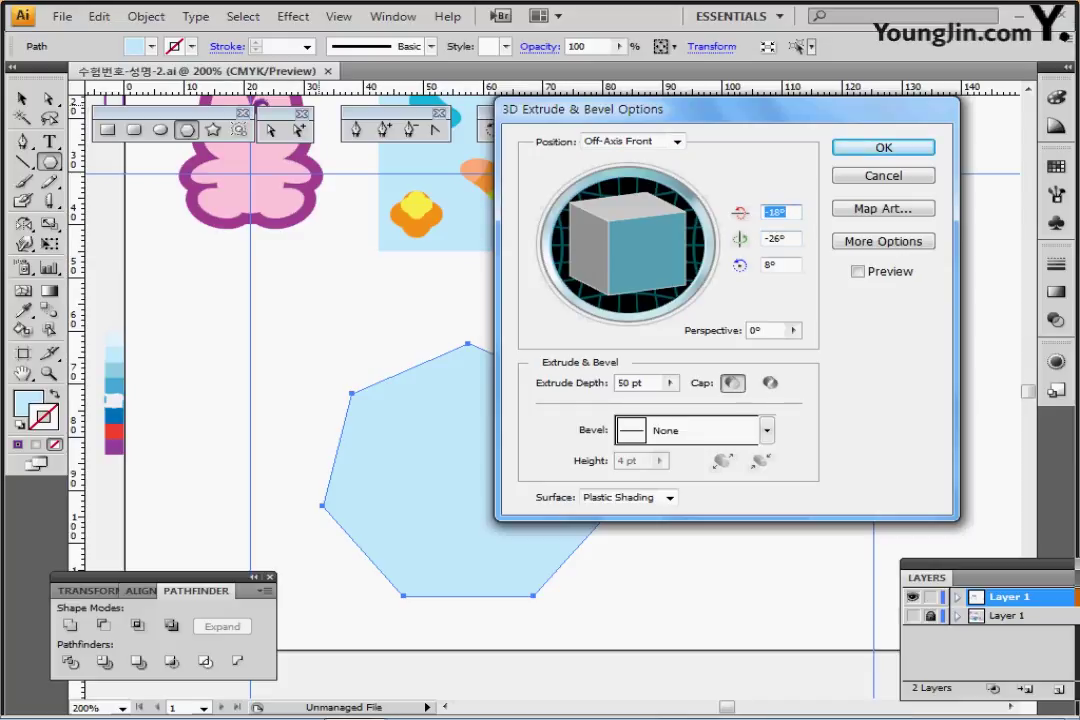
type("-160")
key("Tab")
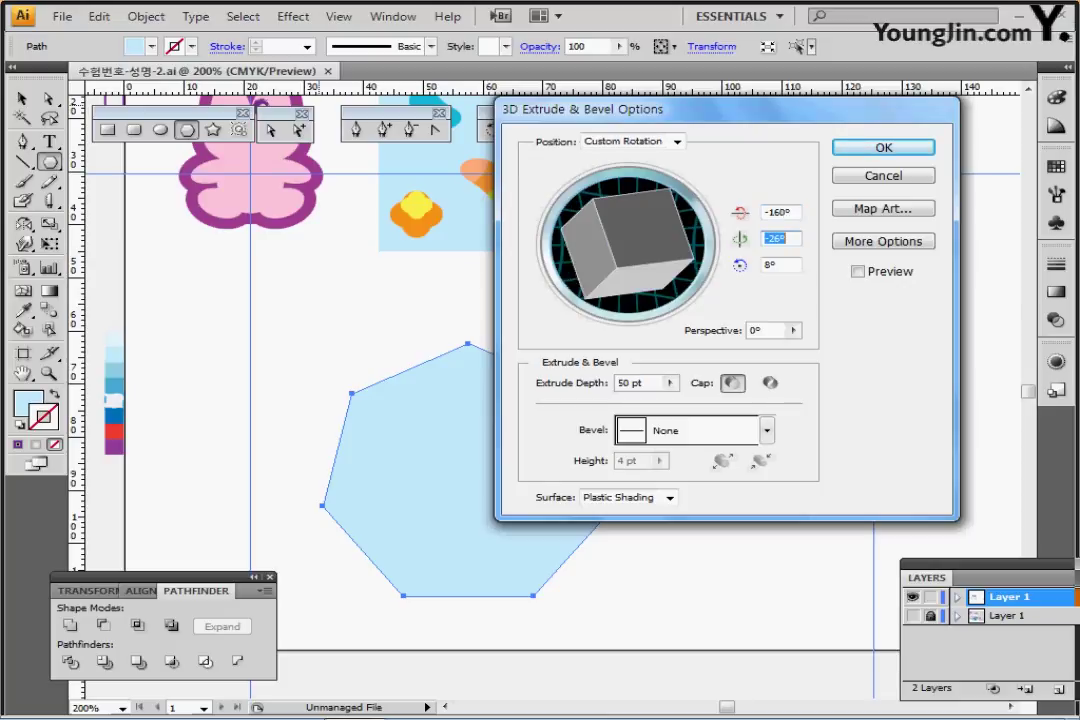
type("40")
key("Tab")
type("-")
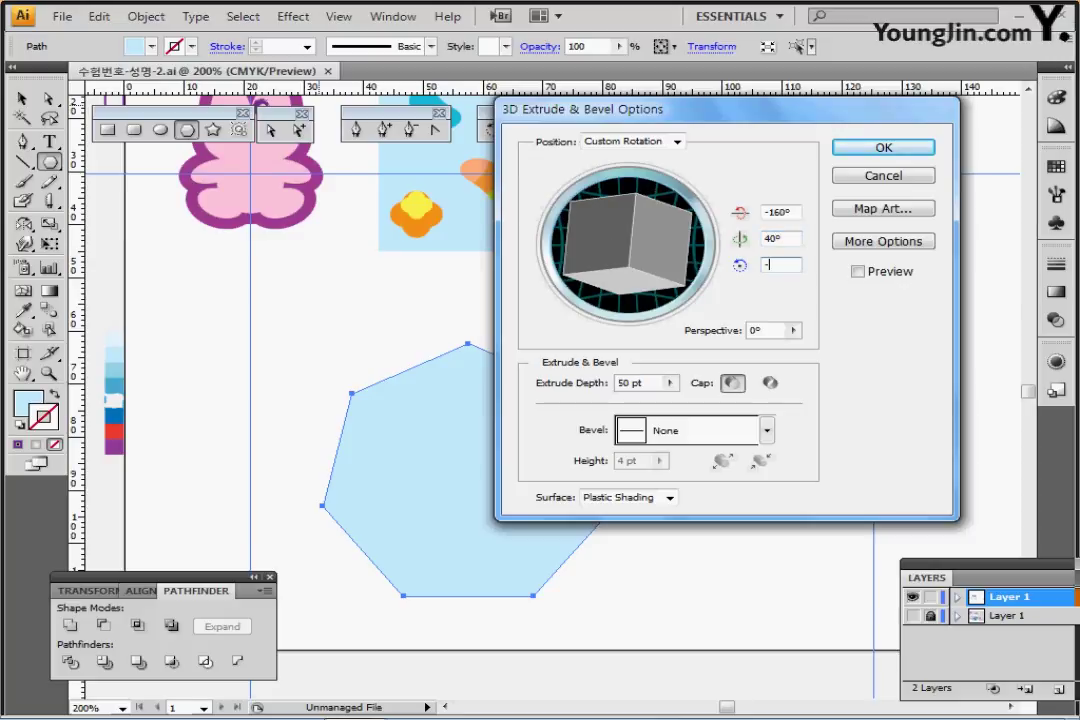
type("165")
key("Tab")
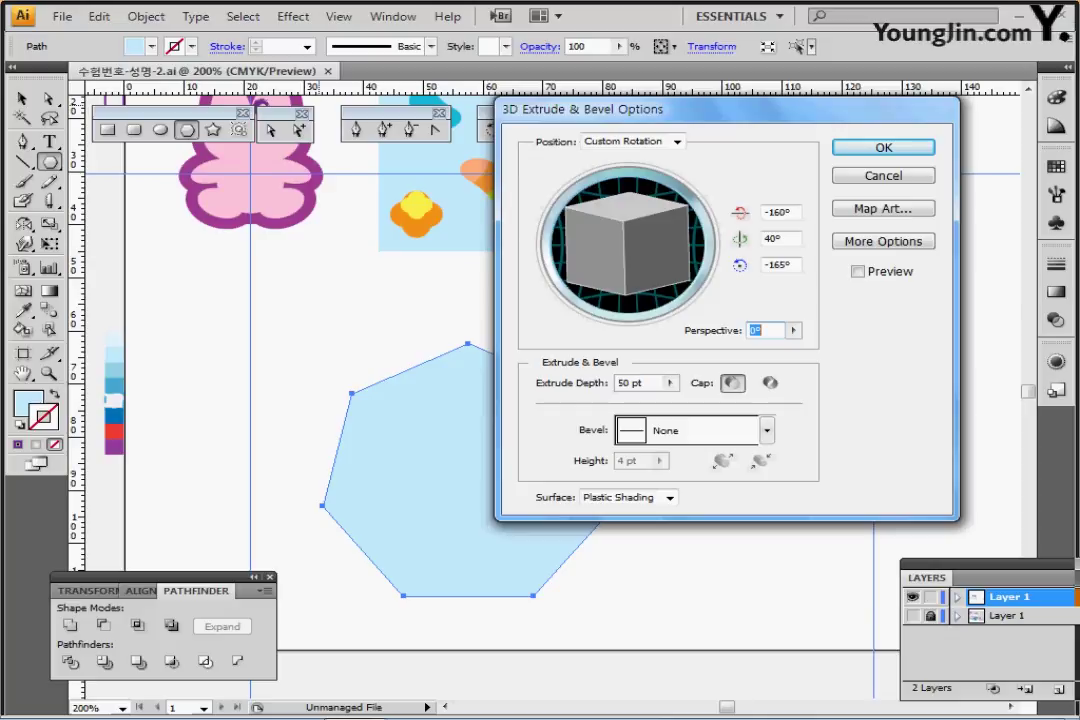
Apply the 3D Extrude & Bevel effect to the heptagon with a 55° perspective and 230 pt extrude depth
type("55")
key("Tab")
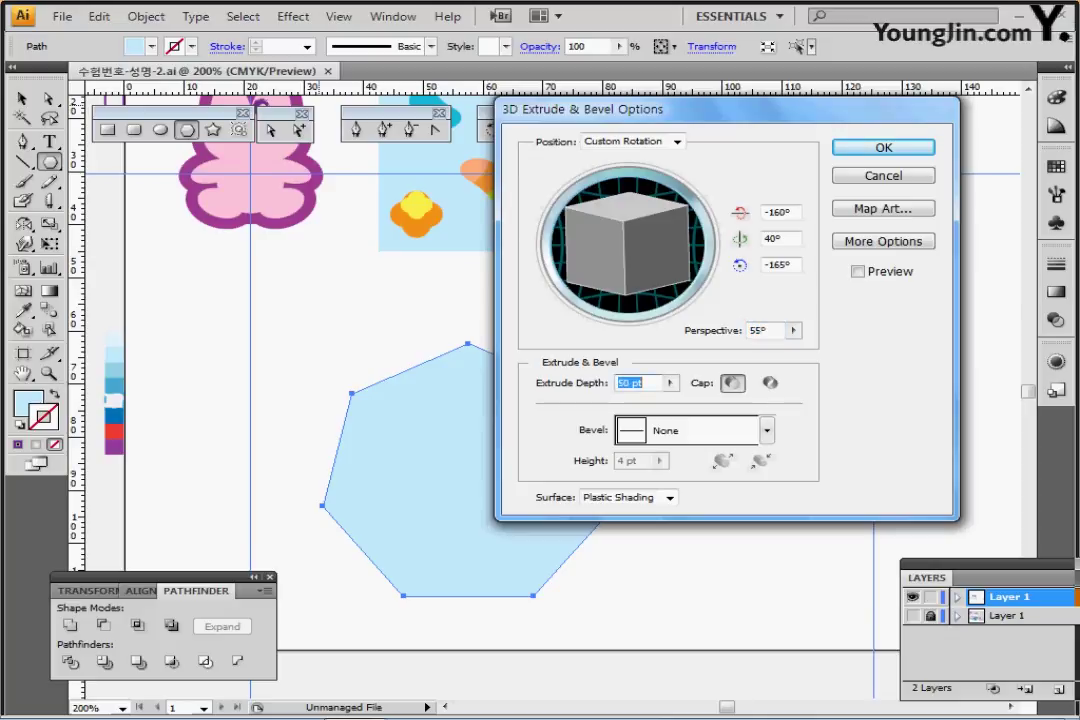
type("230")
key("Tab")
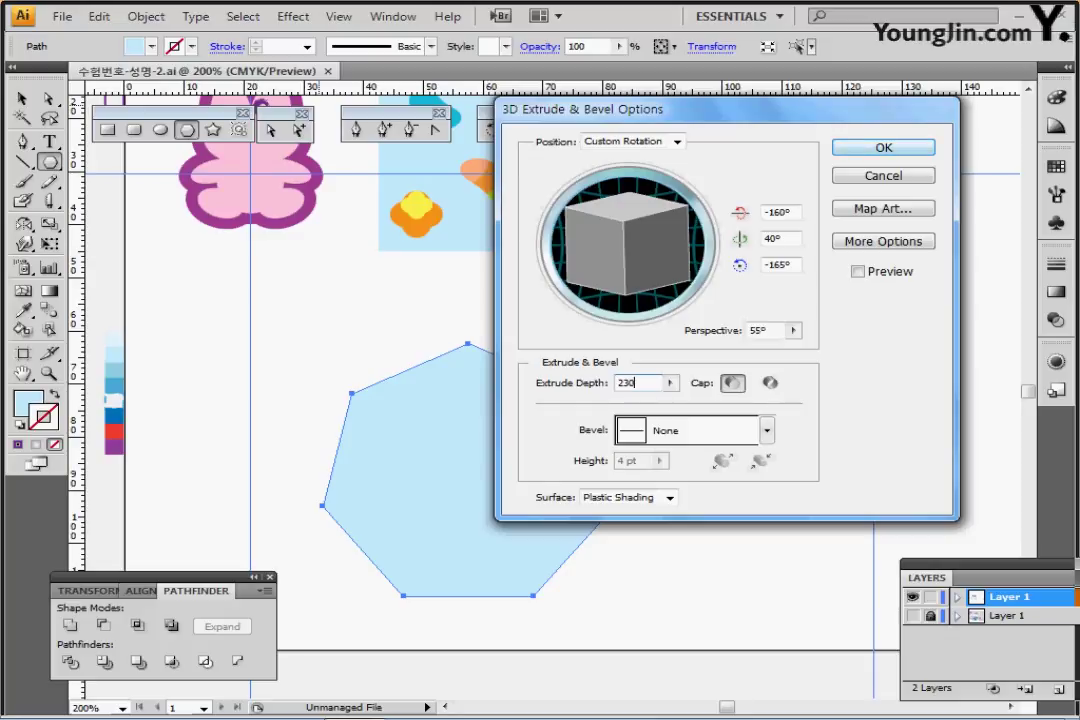
key("Return")
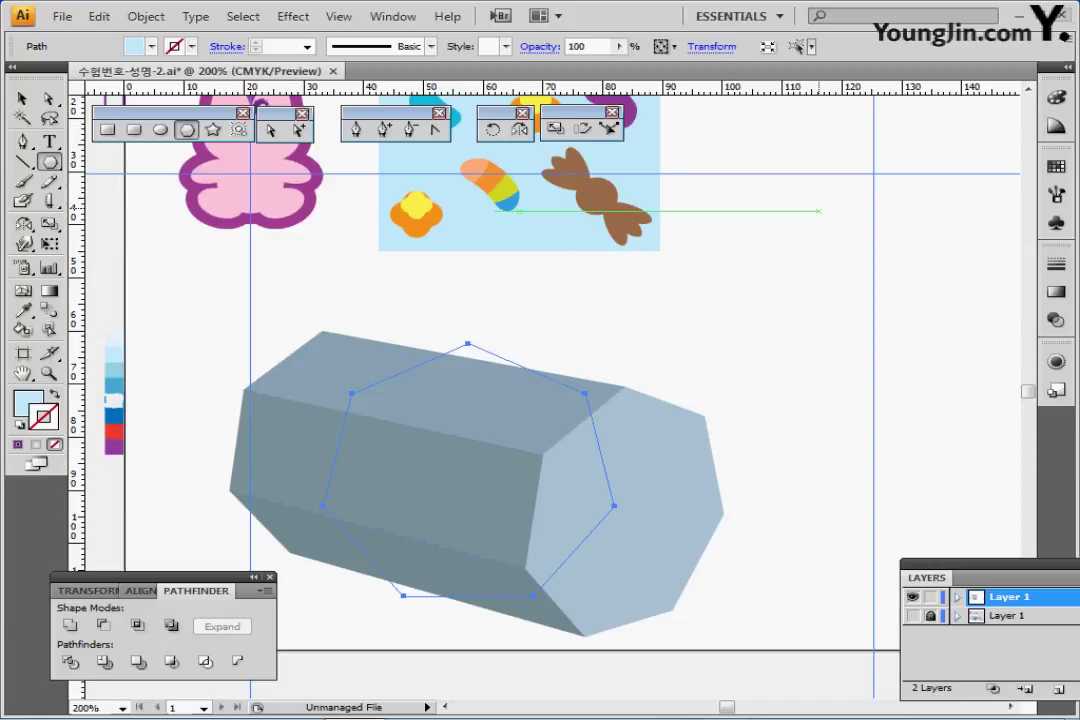
Expand the extruded heptagon's appearance and ungroup it twice into separately selectable faces
left_click(146, 16)
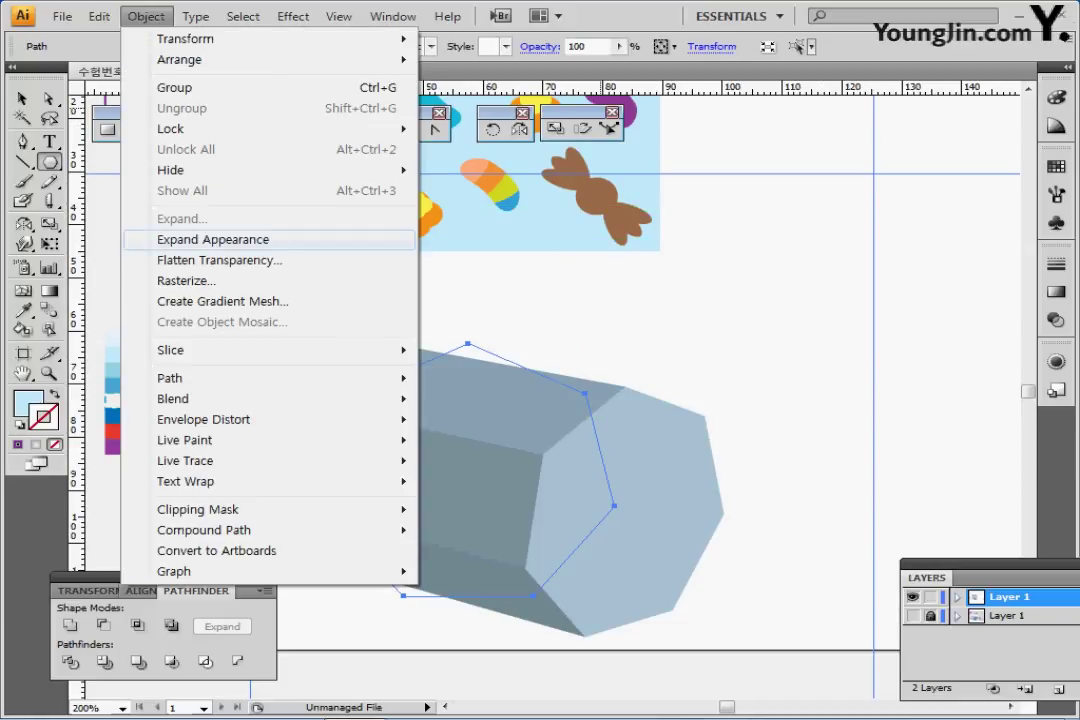
key("Return")
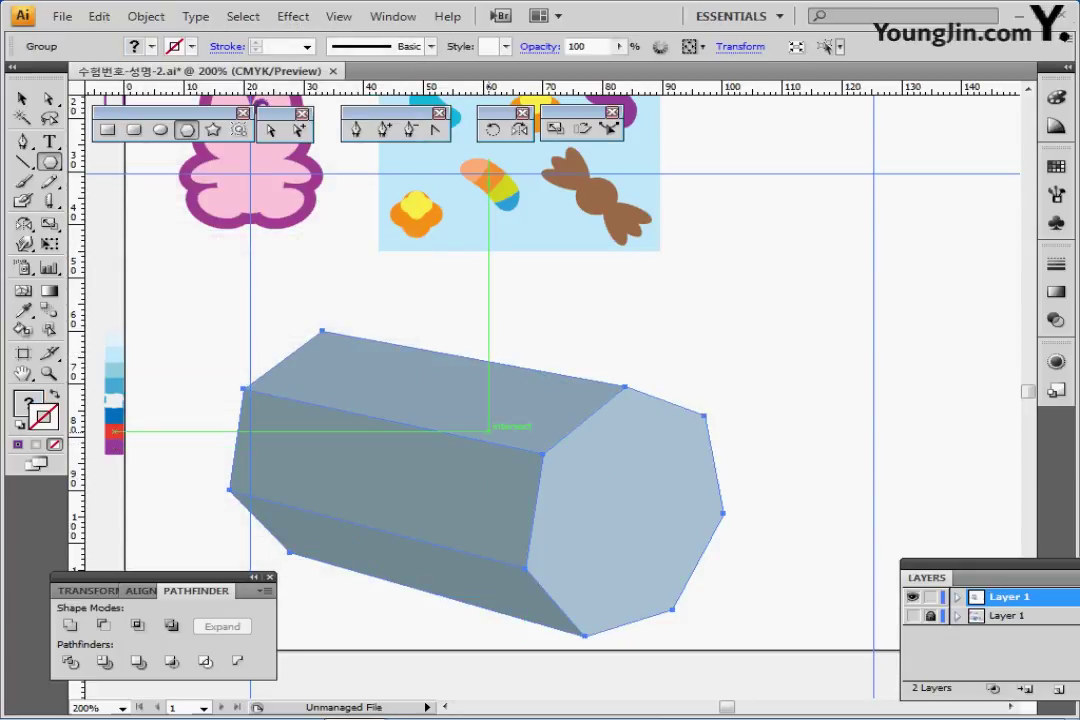
right_click(502, 395)
left_click(555, 473)
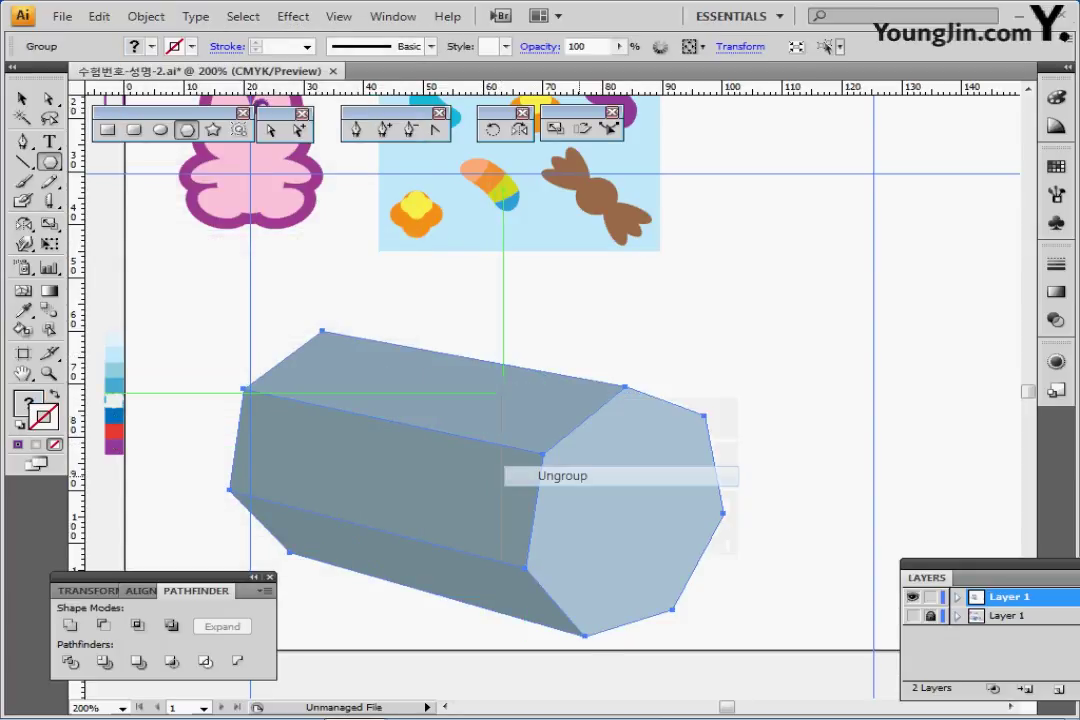
left_click(740, 367, "ctrl")
left_click_drag(740, 367, 820, 331)
left_click(485, 345, "ctrl")
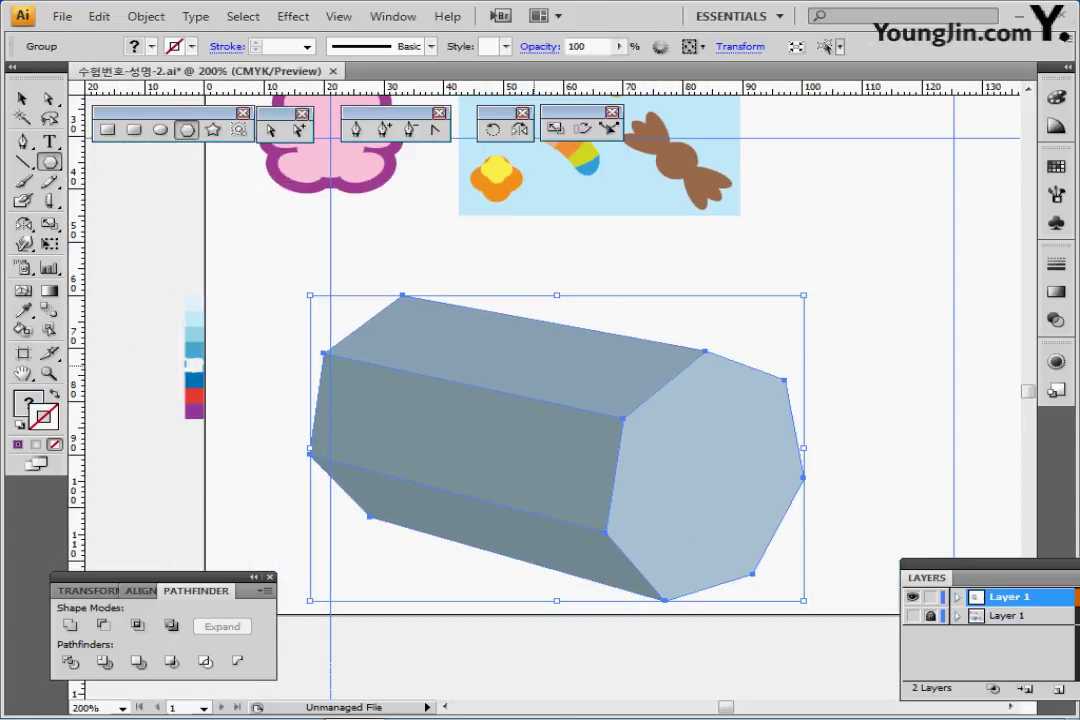
right_click(480, 346)
left_click(540, 429)
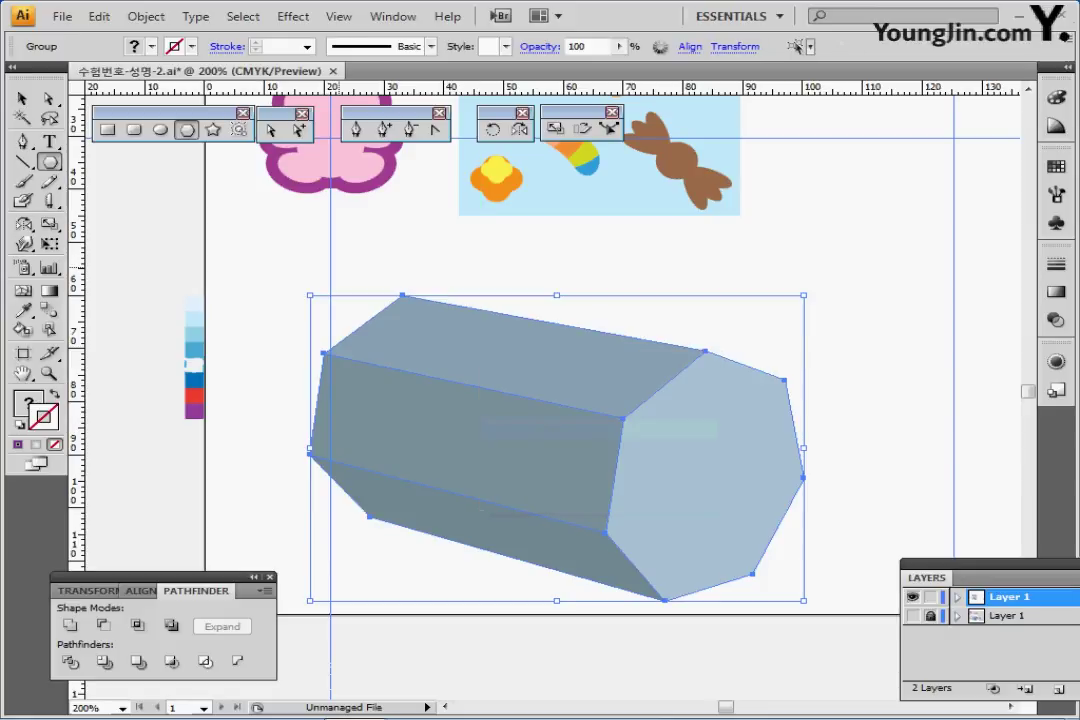
left_click(545, 275, "ctrl")
Recolor the box's top face with the palest blue swatch and its front face with the third, light blue swatch
left_click(497, 347, "ctrl")
key("a")
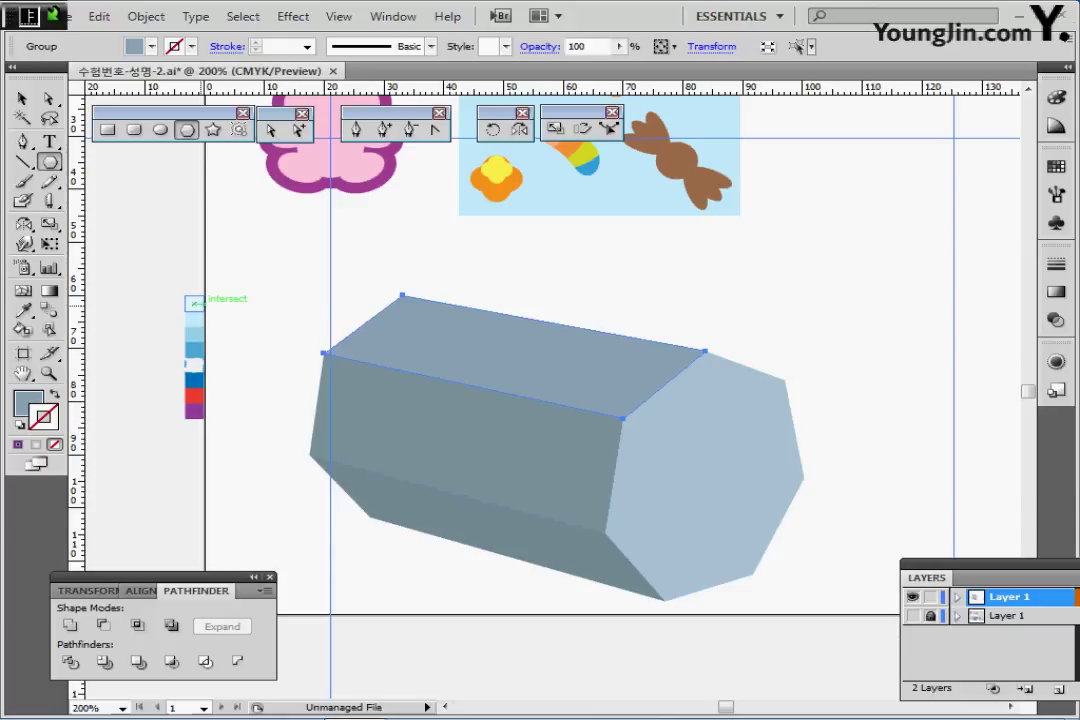
key("i")
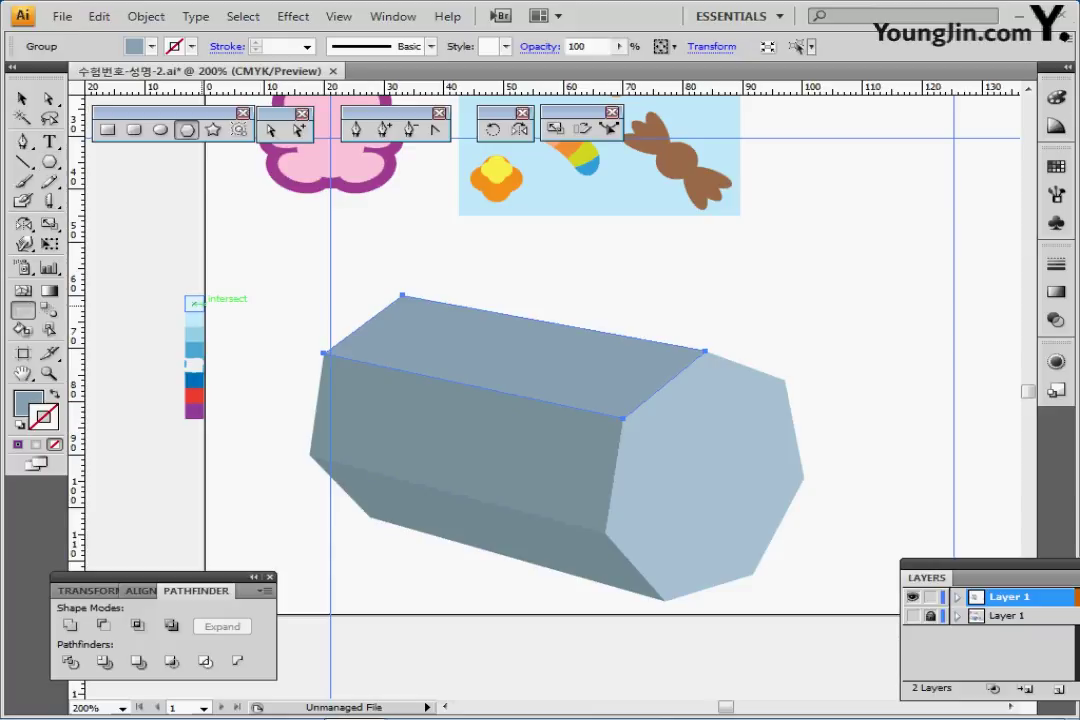
left_click(194, 303)
left_click(404, 385, "ctrl")
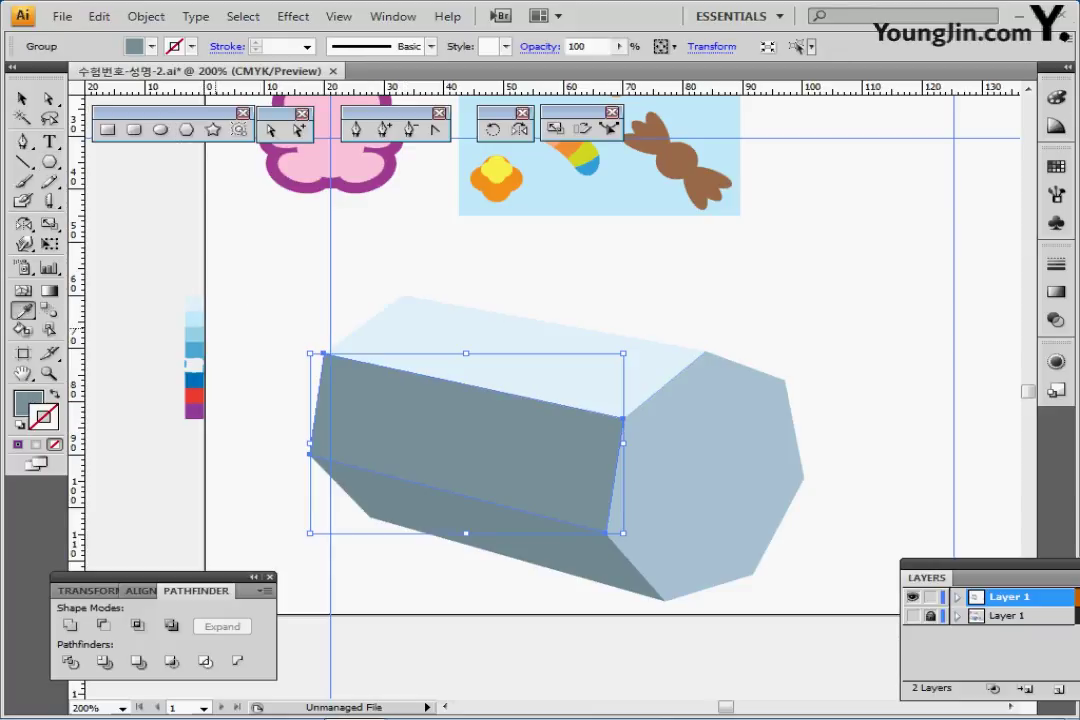
left_click(194, 332)
Recolor the box's lower face with the medium blue swatch and its heptagonal end face with the dark blue swatch
left_click(465, 495, "ctrl")
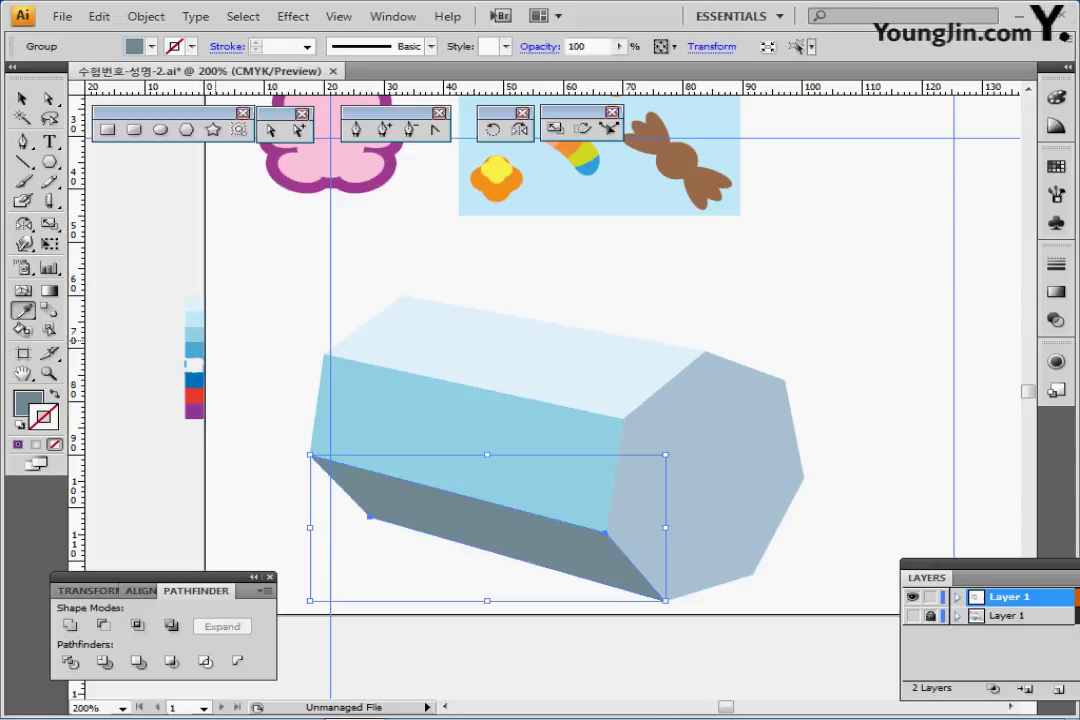
left_click(194, 348)
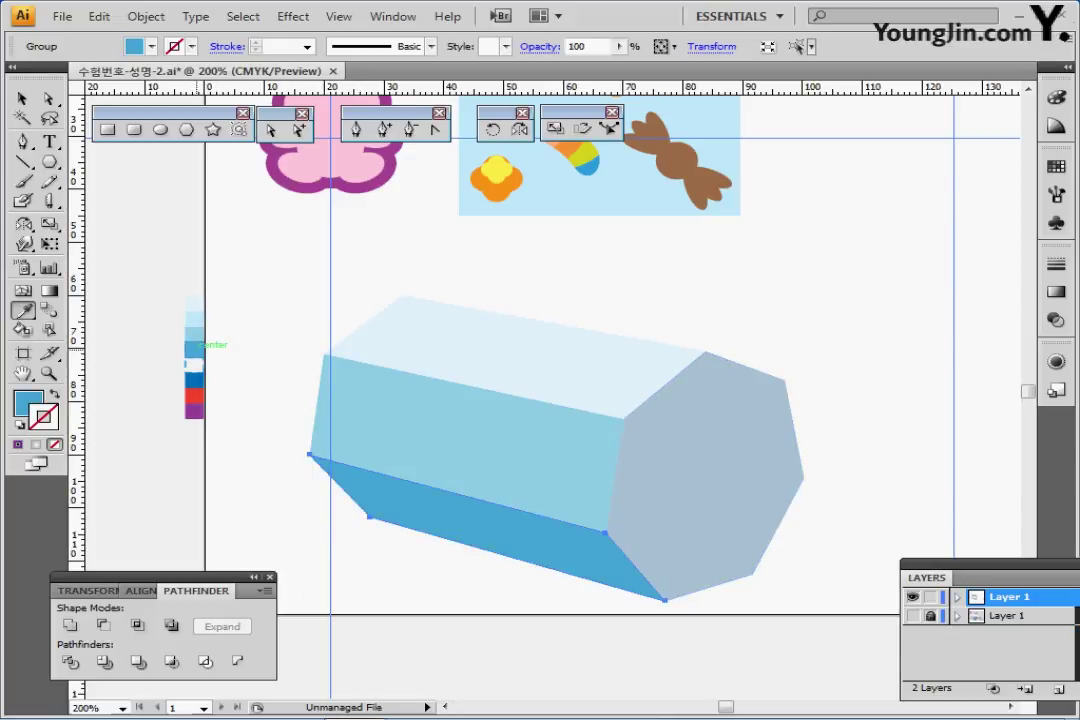
left_click(705, 470, "ctrl")
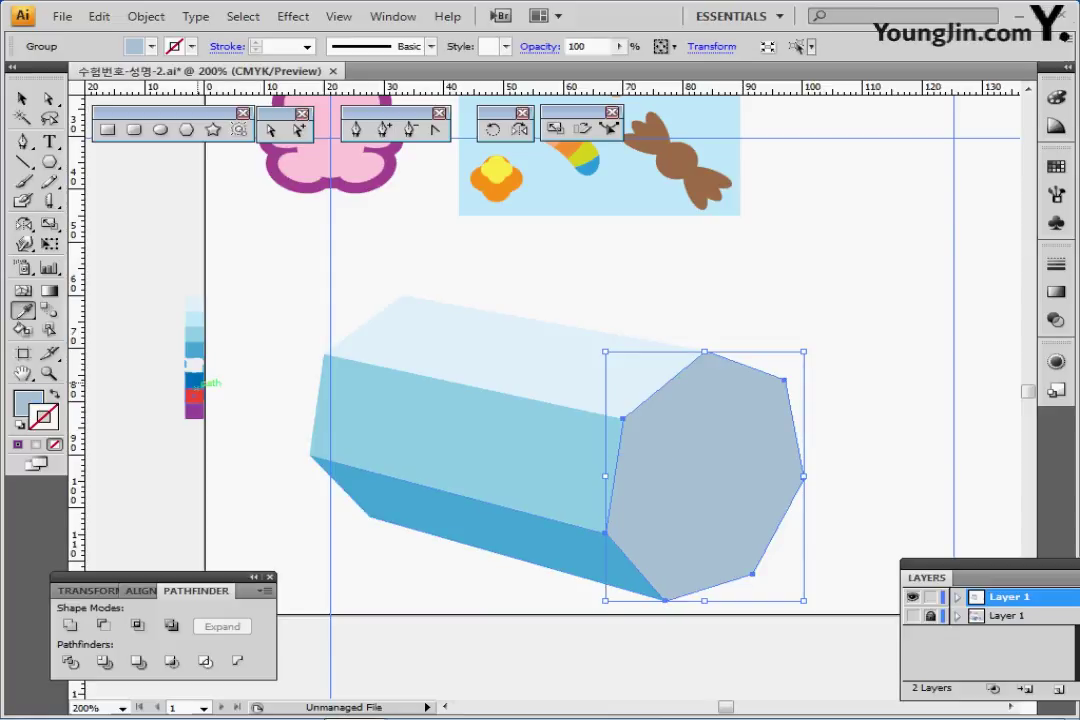
left_click(194, 378)
left_click(391, 329, "ctrl")
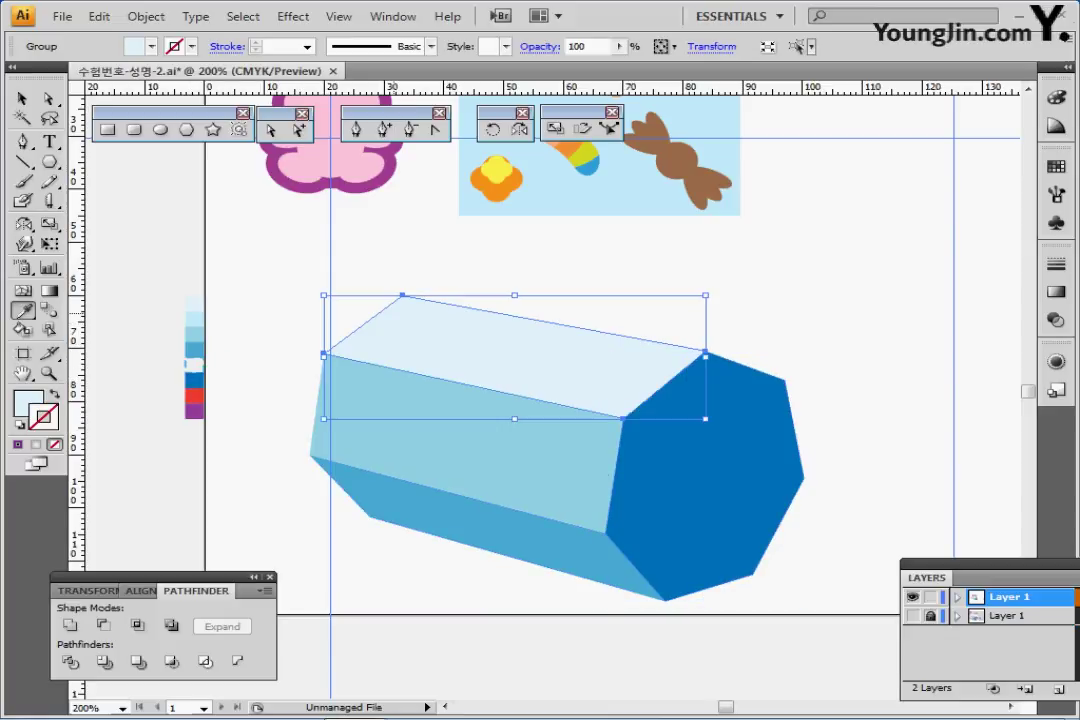
left_click_drag(541, 415, 492, 394)
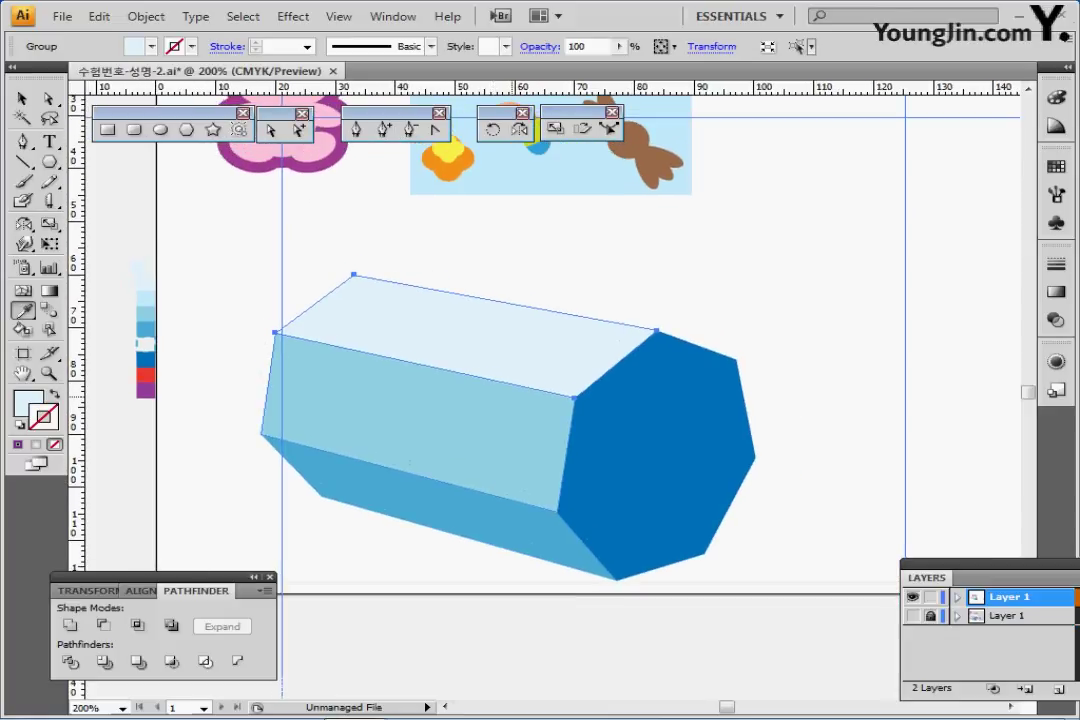
left_click(802, 330, "ctrl")
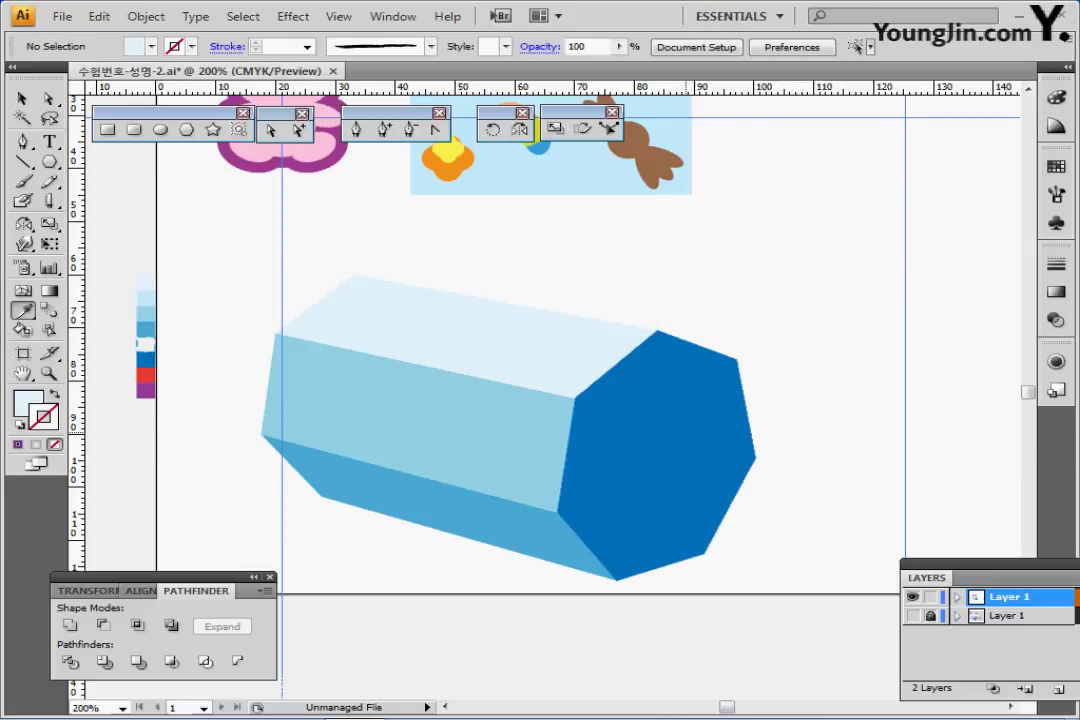
left_click(686, 433, "ctrl")
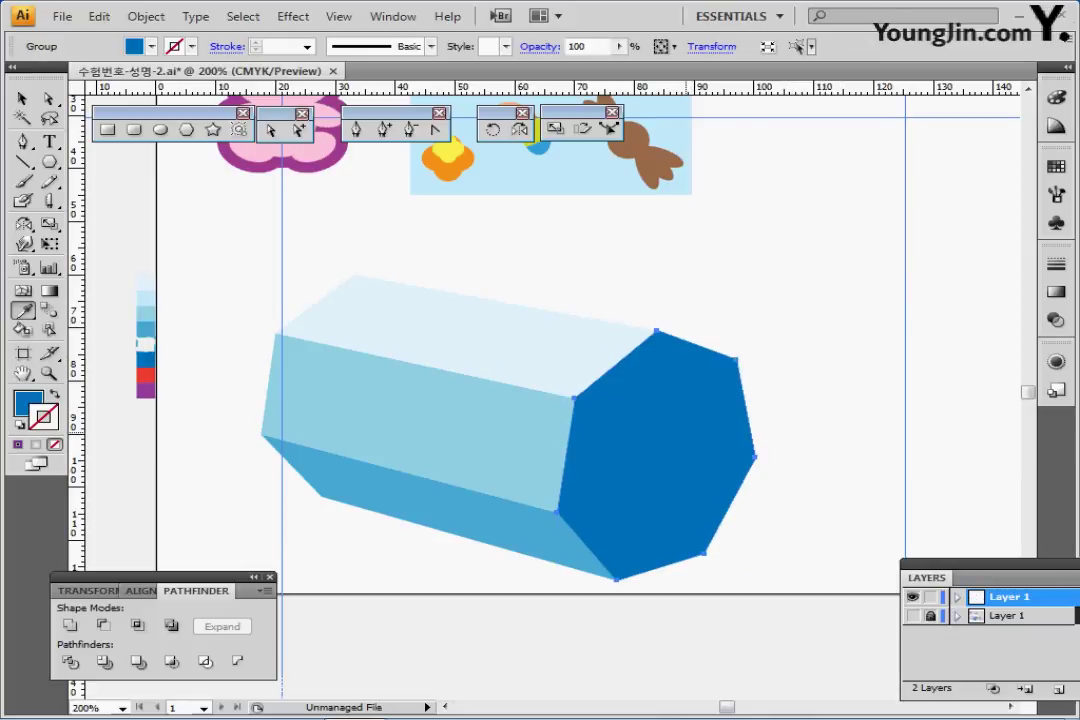
key("ctrl")
key("ctrl")
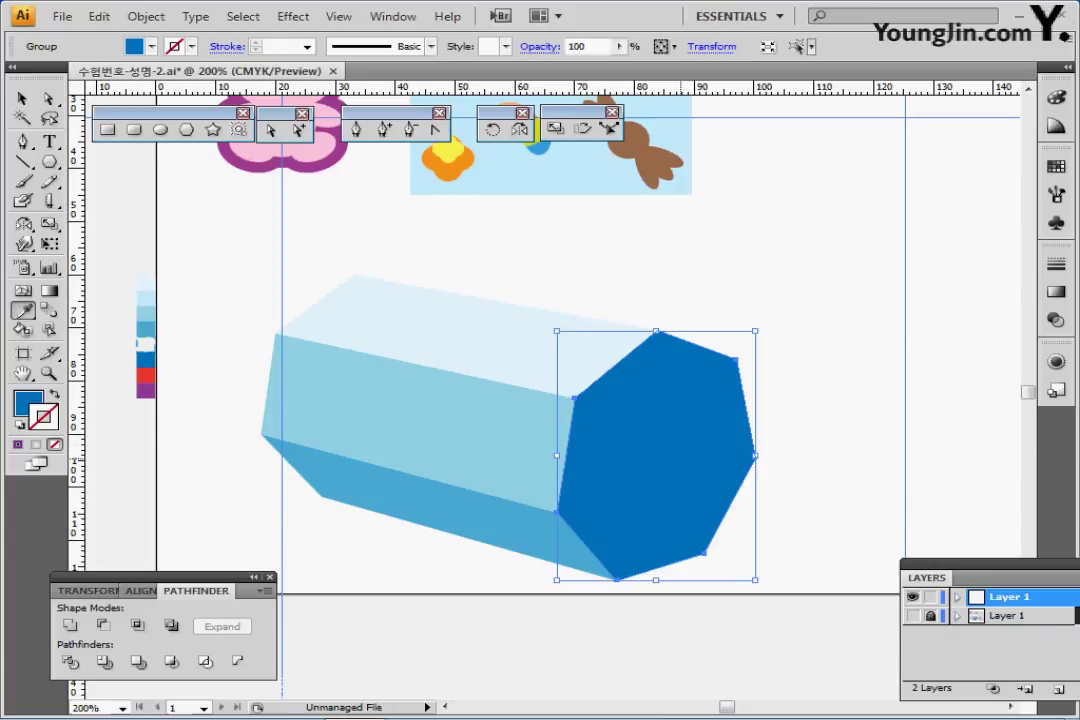
left_click_drag(680, 459, 564, 431)
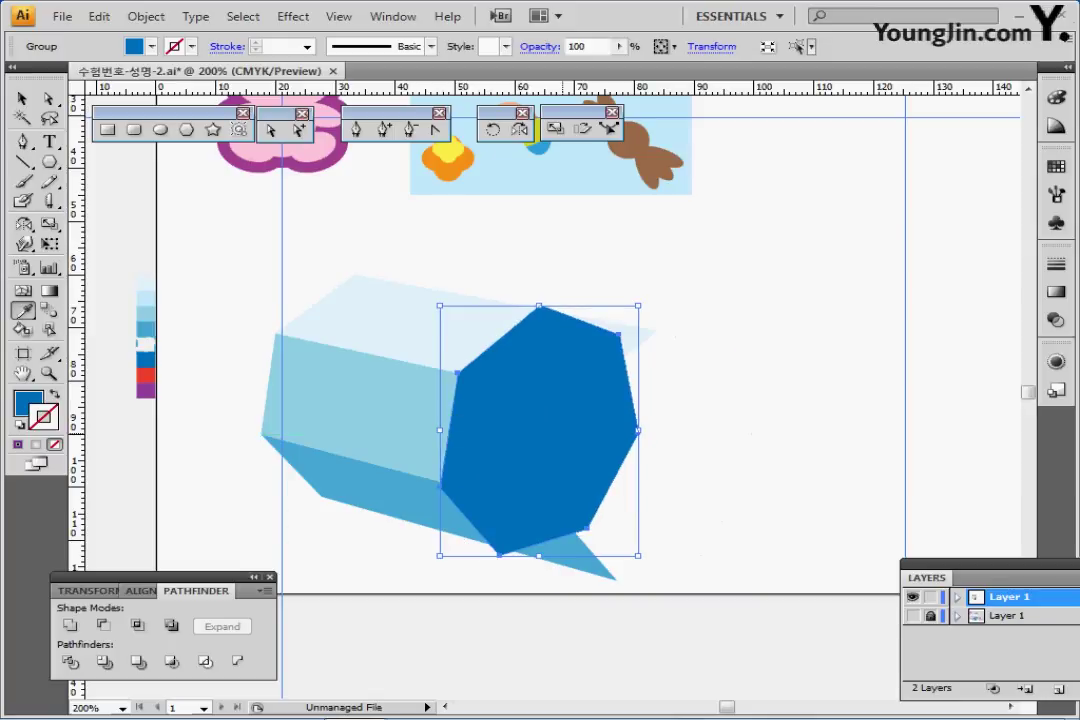
key("Delete")
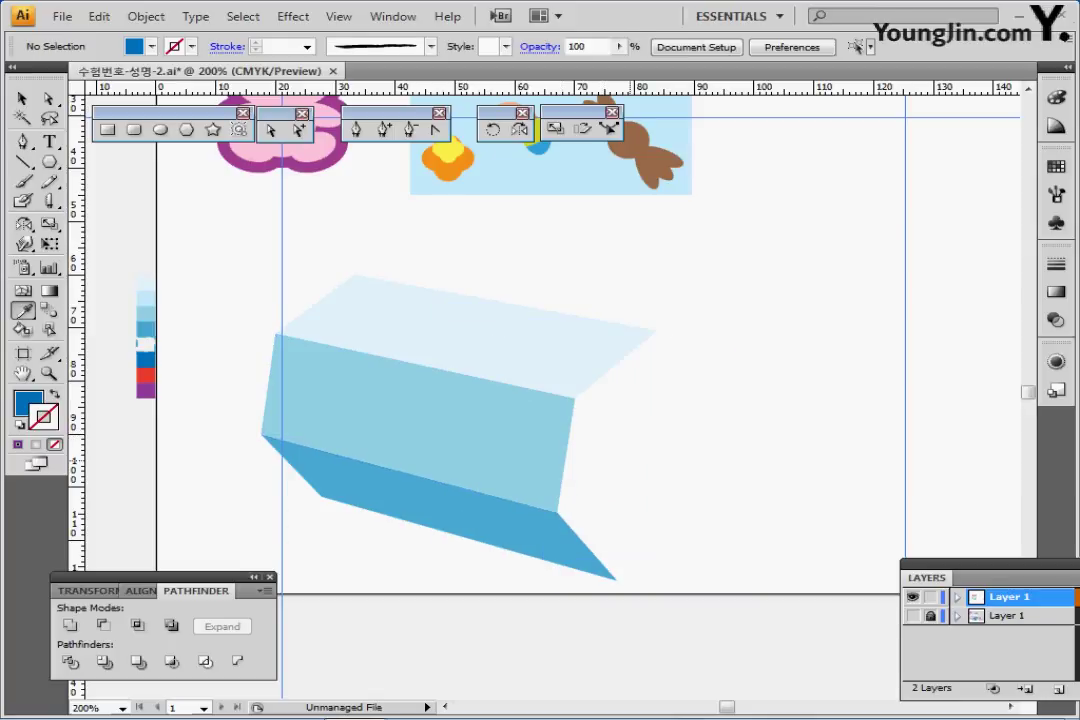
key("ctrl+z")
Duplicate the dark blue end face onto the middle of the box and delete the copy's three right-hand anchor points
left_click_drag(615, 506, 537, 440)
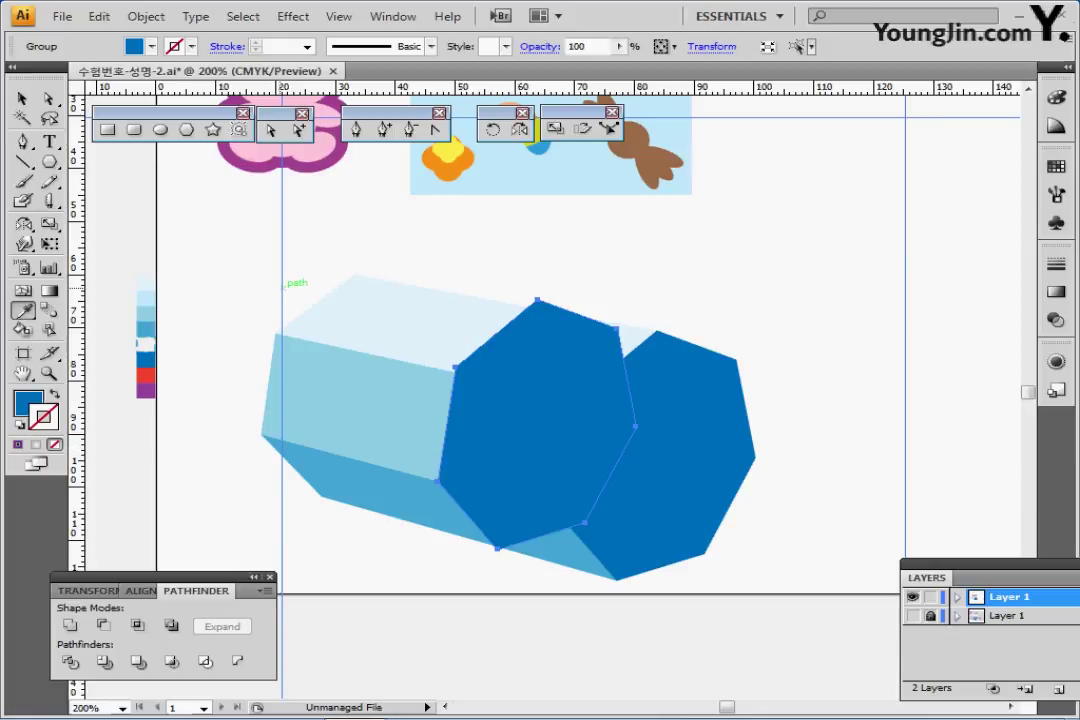
left_click(48, 99)
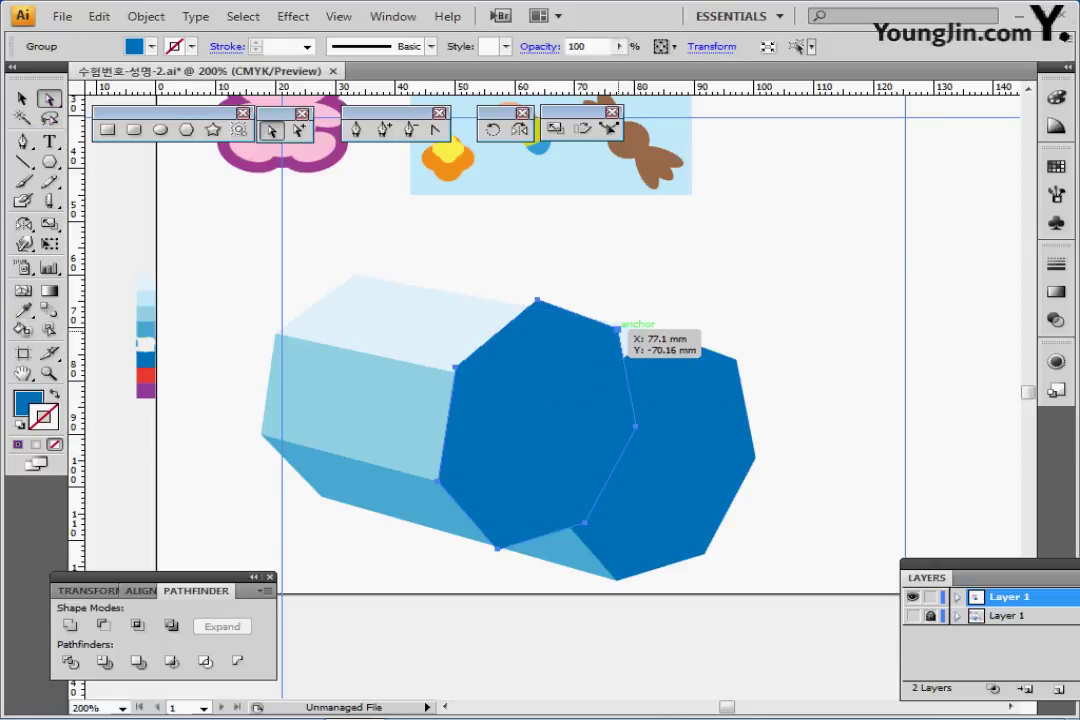
left_click(617, 327)
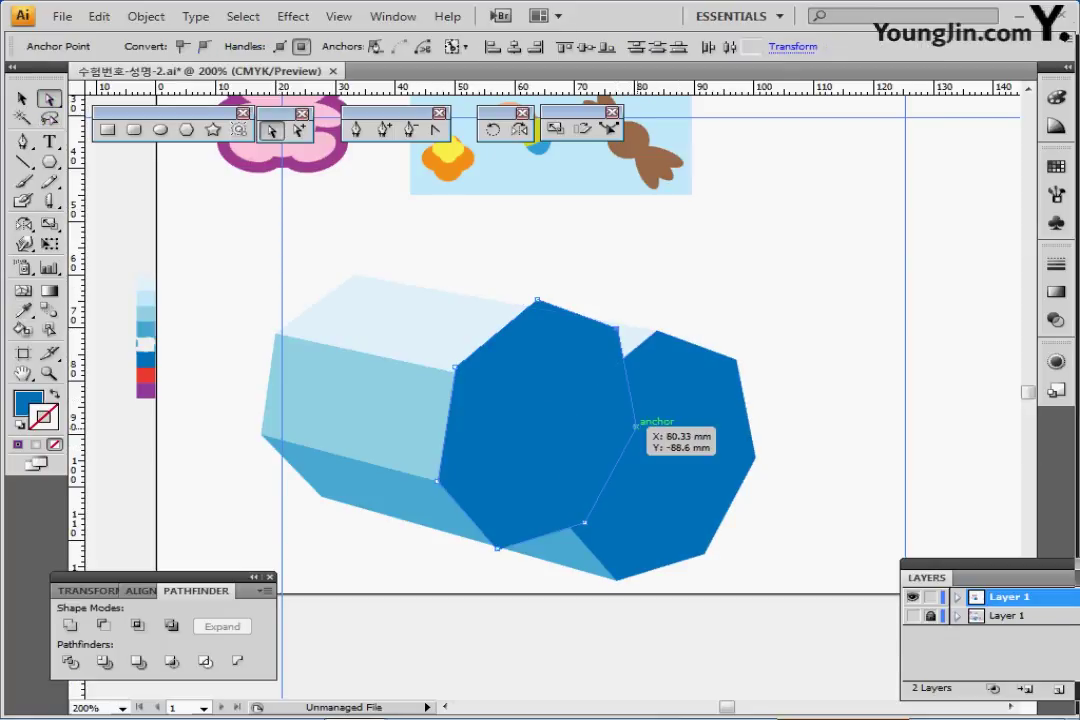
left_click(636, 427, "shift")
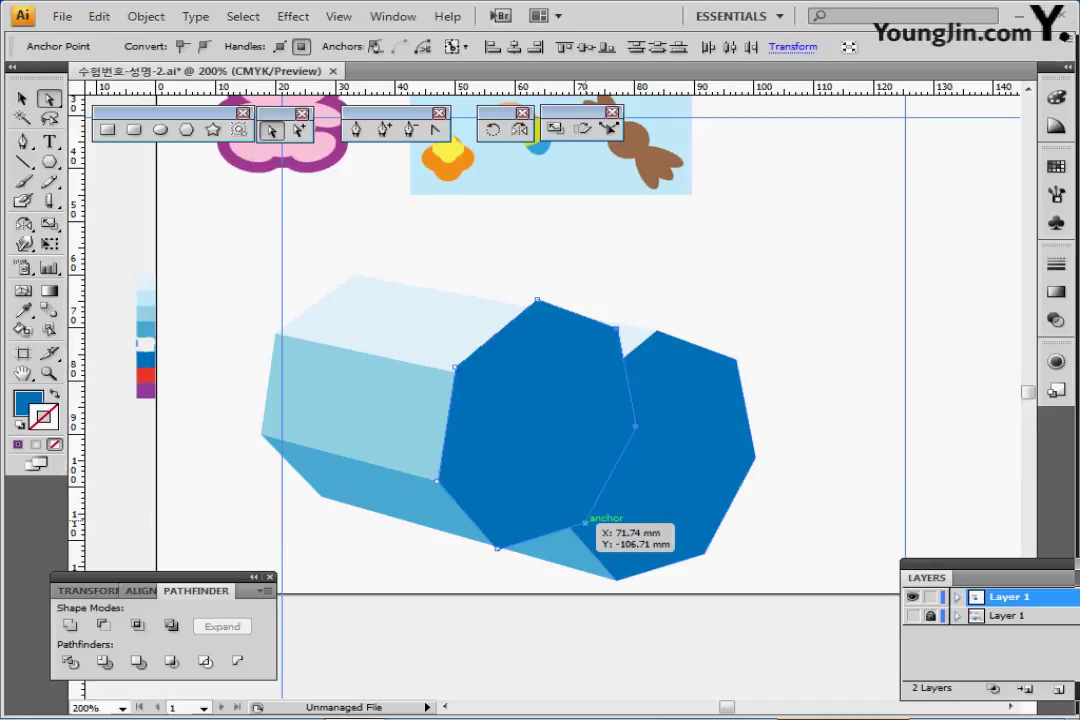
left_click(585, 522, "shift")
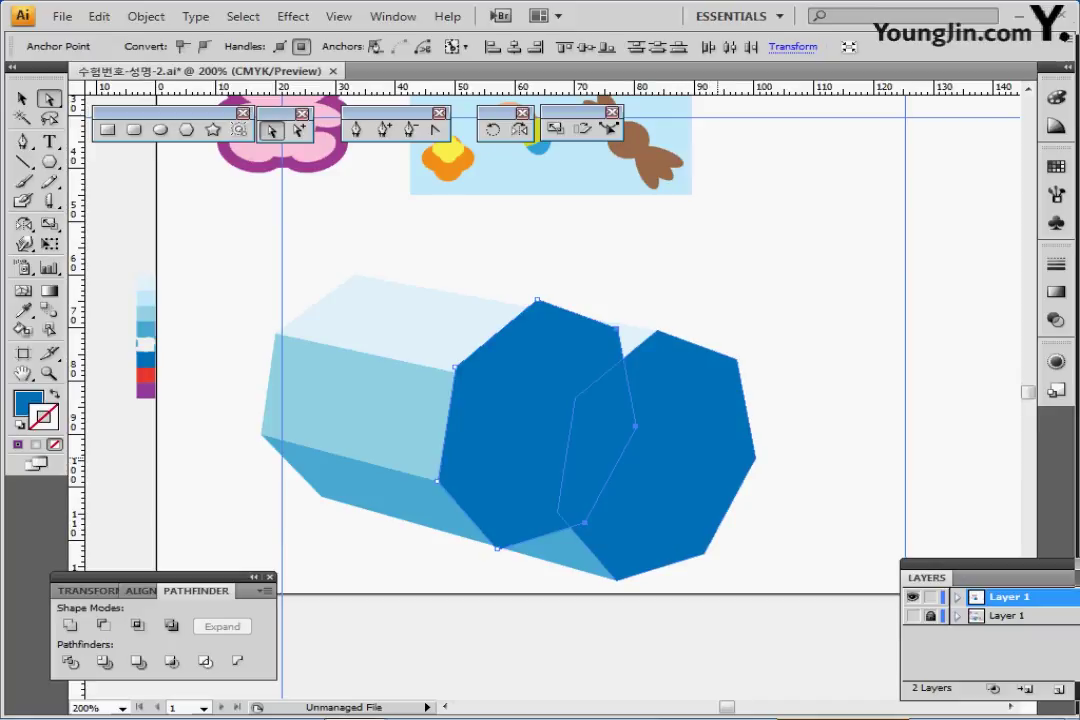
left_click_drag(558, 511, 502, 540)
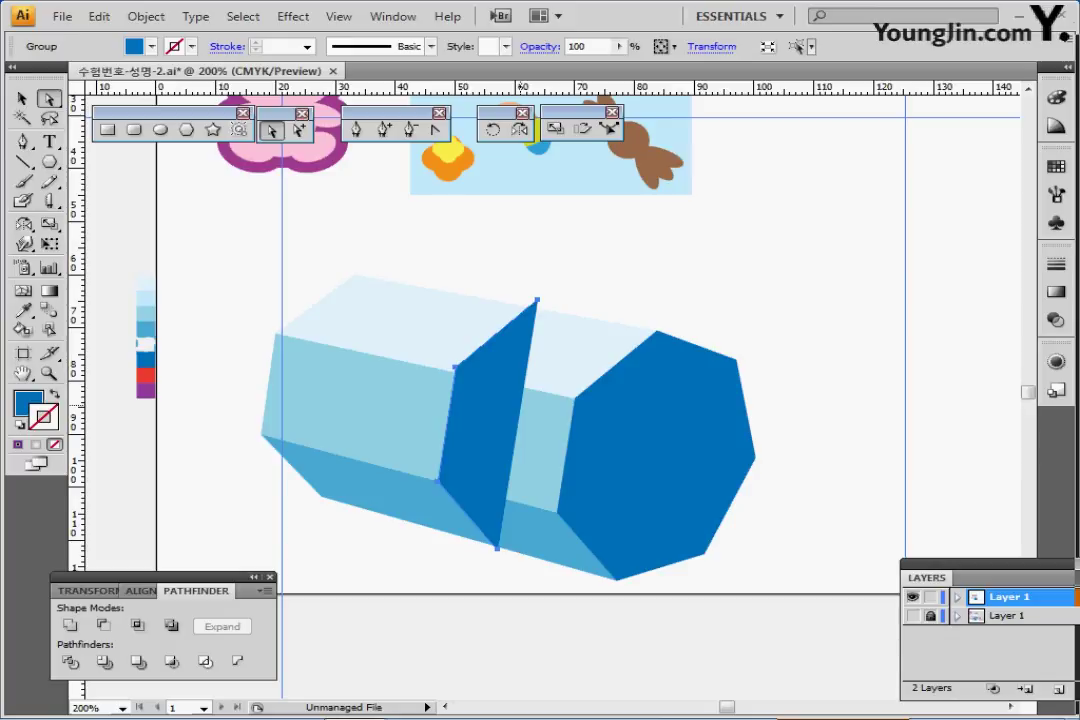
Swap the copied shape's fill and stroke to make a 1 pt blue line, and align both its ends with the box edges
key("shift+x")
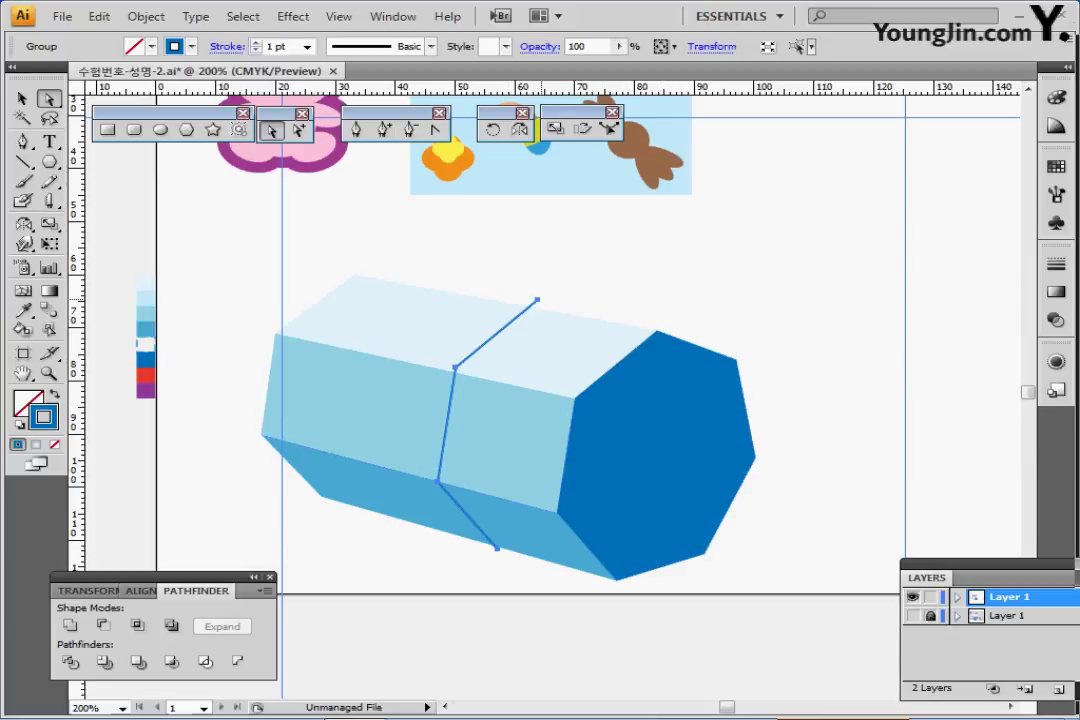
left_click(537, 299)
left_click_drag(537, 299, 537, 308)
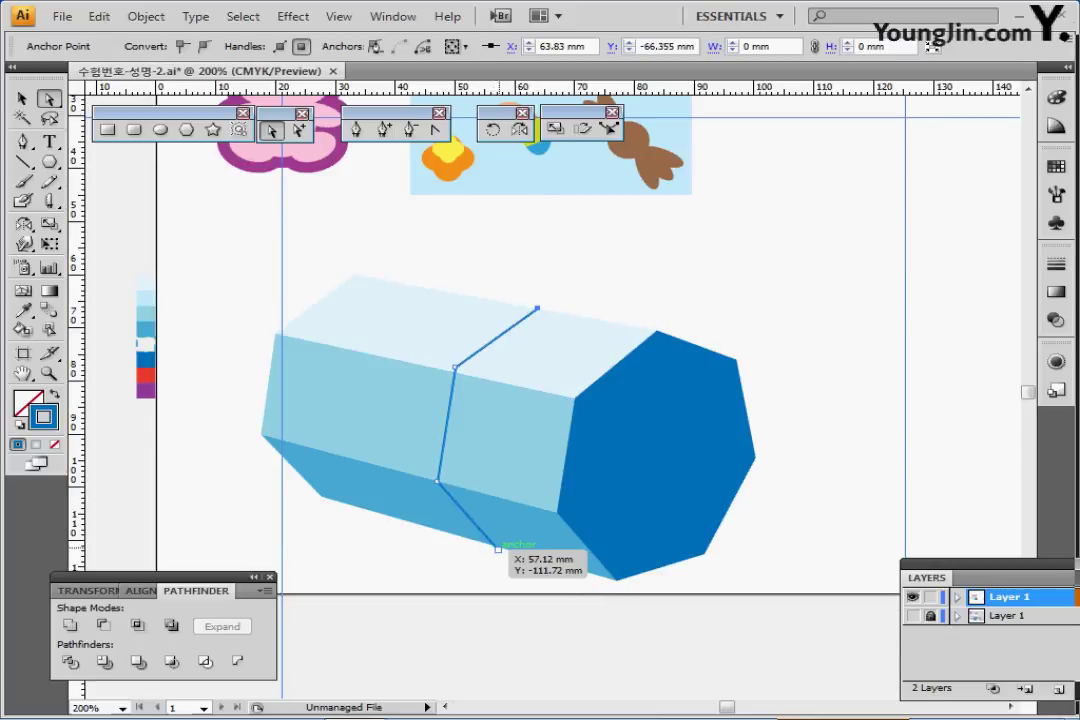
left_click_drag(497, 548, 494, 544)
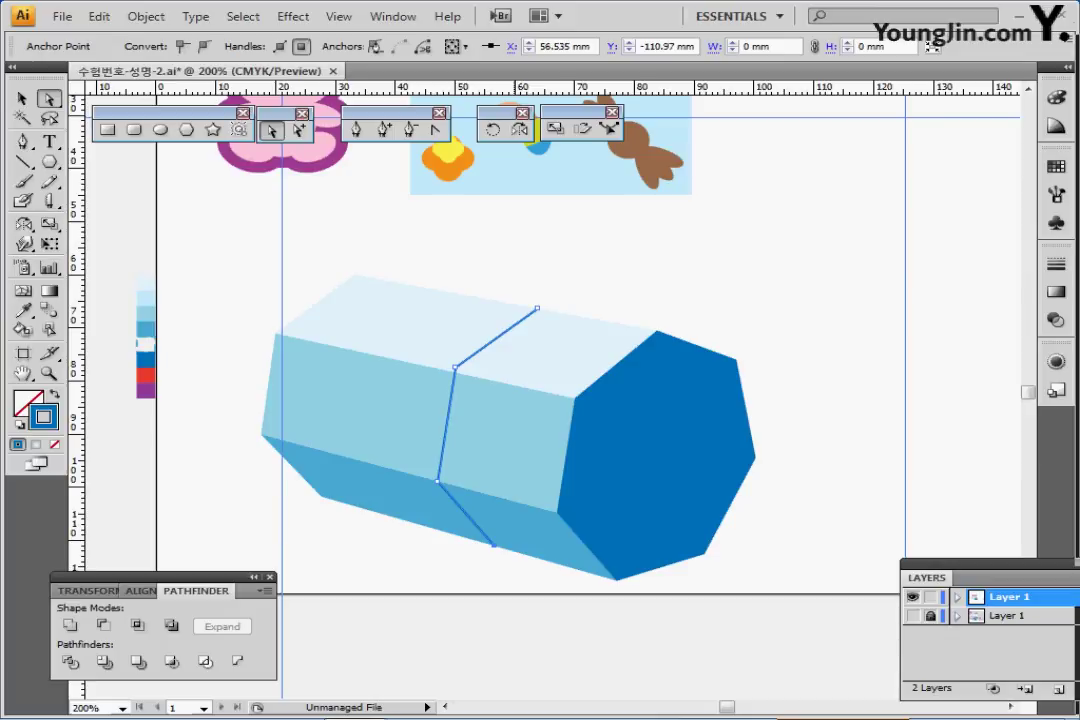
left_click(533, 615)
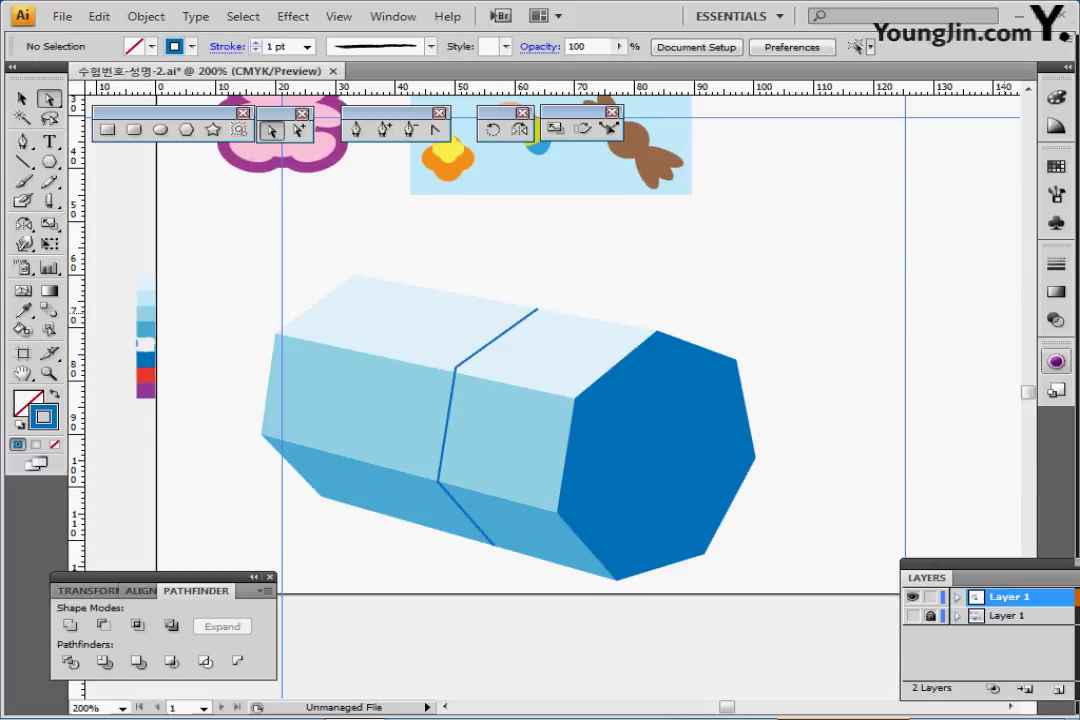
Show the locked reference layer, put the drawing layer in outline view, and move the whole box onto the reference box
left_click(912, 616)
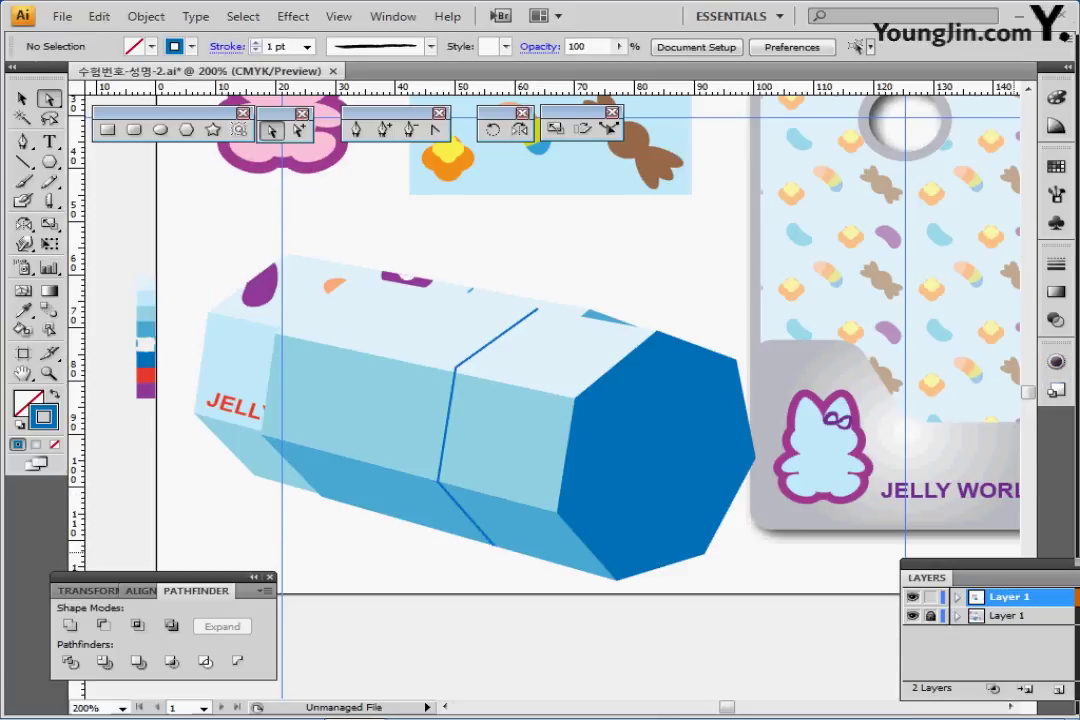
left_click(912, 597, "ctrl")
left_click(22, 99)
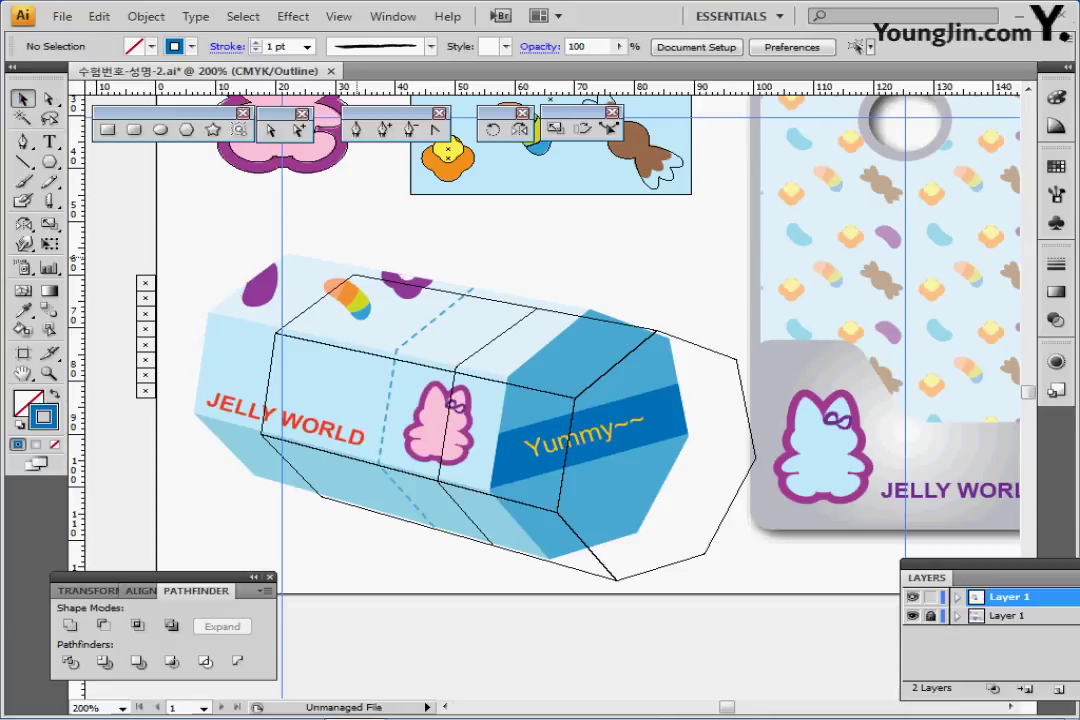
left_click(600, 570)
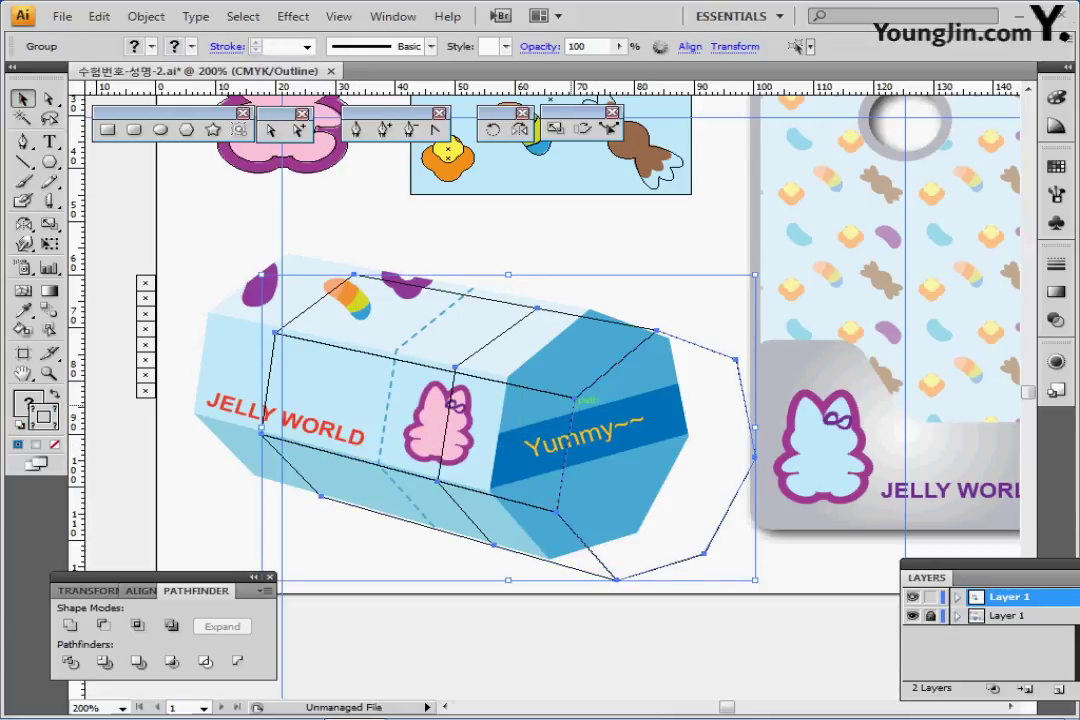
left_click_drag(574, 399, 512, 379)
left_click_drag(455, 403, 505, 378)
left_click(602, 256)
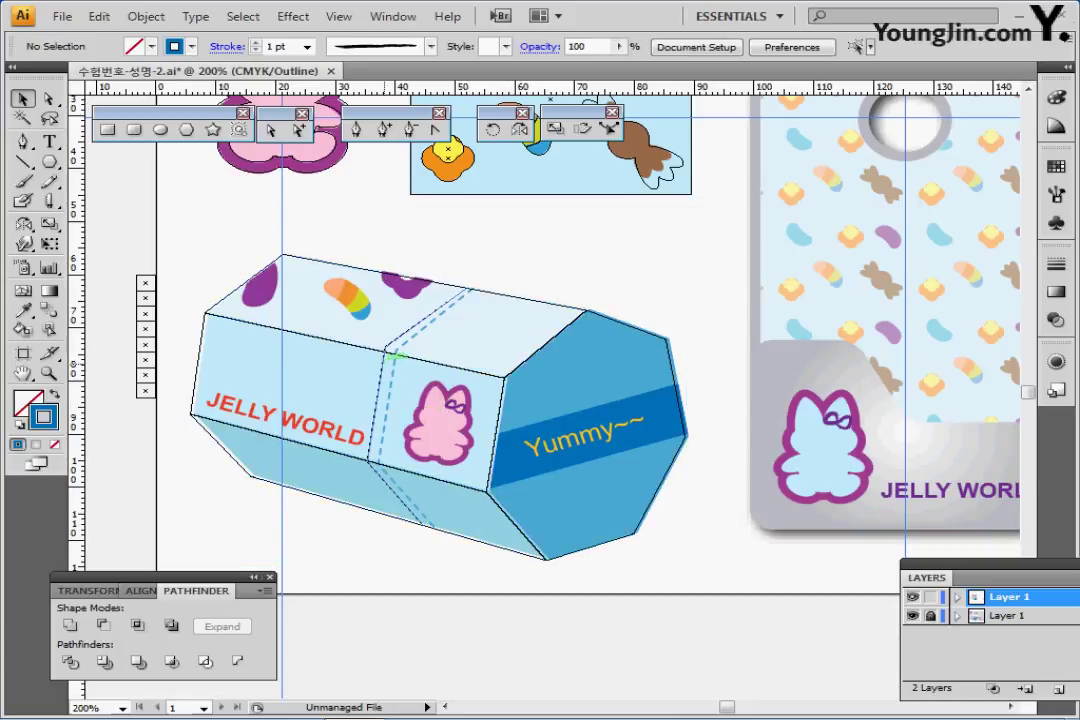
Align the fold line with the reference box's dashed line, and return to full-color preview with the reference layer hidden
left_click_drag(380, 381, 389, 382)
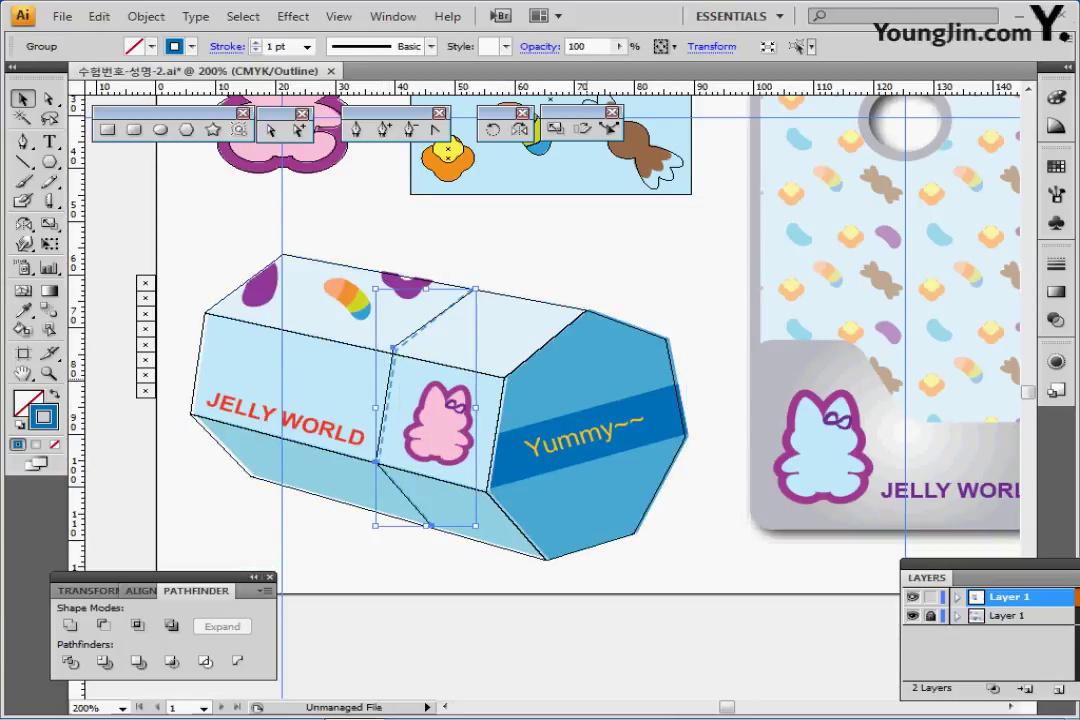
left_click(912, 616)
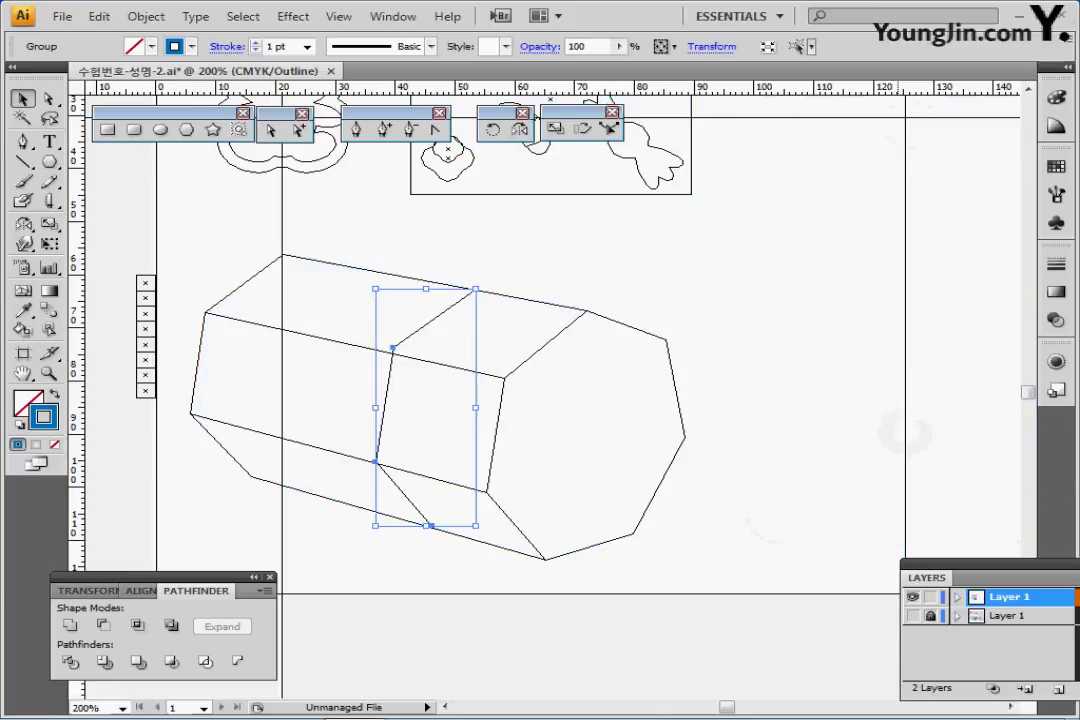
left_click(912, 597, "ctrl")
key("ctrl+shift+a")
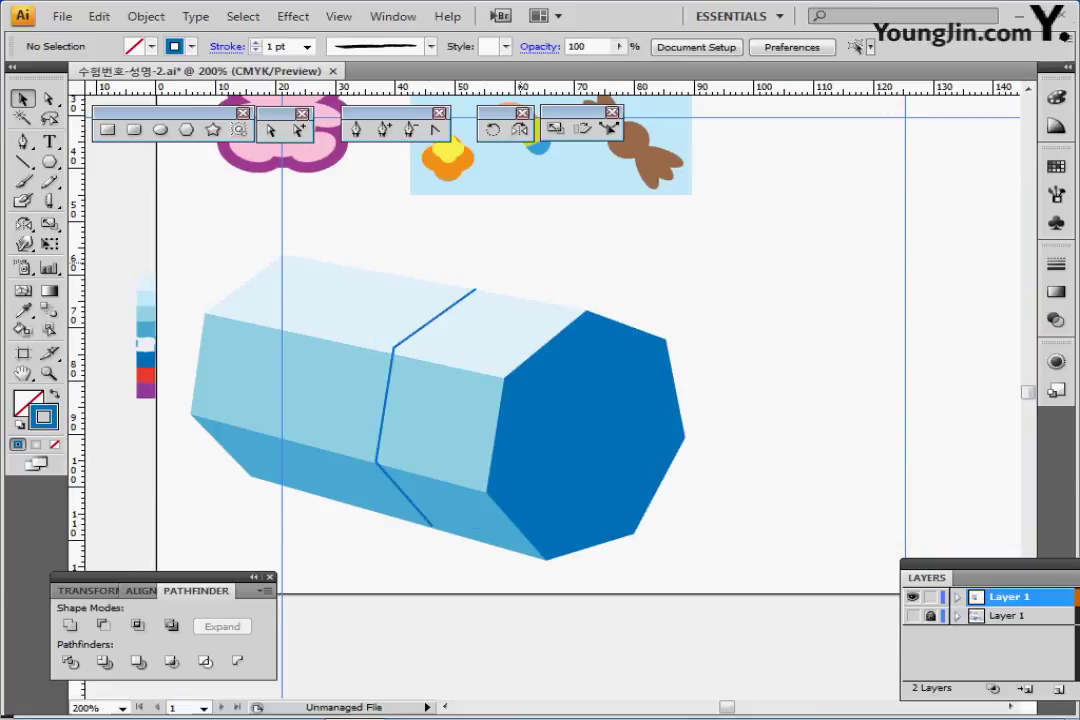
Give the box's fold line the medium blue dashed stroke sampled from the dashed swatch in the color strip
left_click(470, 292)
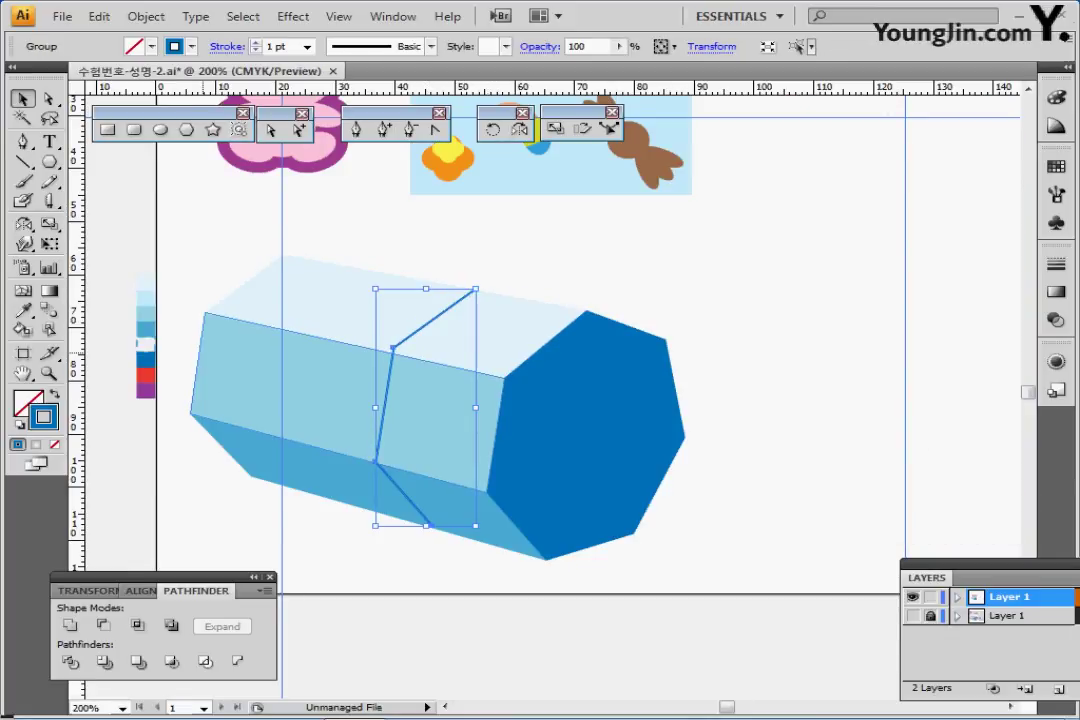
key("i")
left_click(145, 346, "shift")
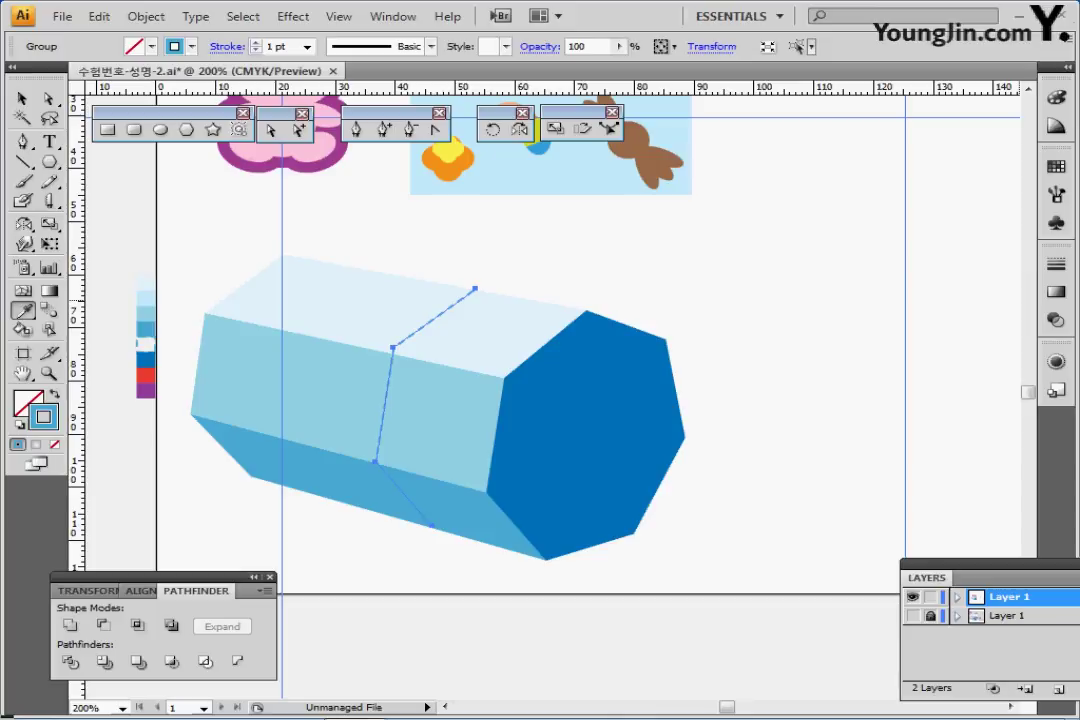
key("ctrl")
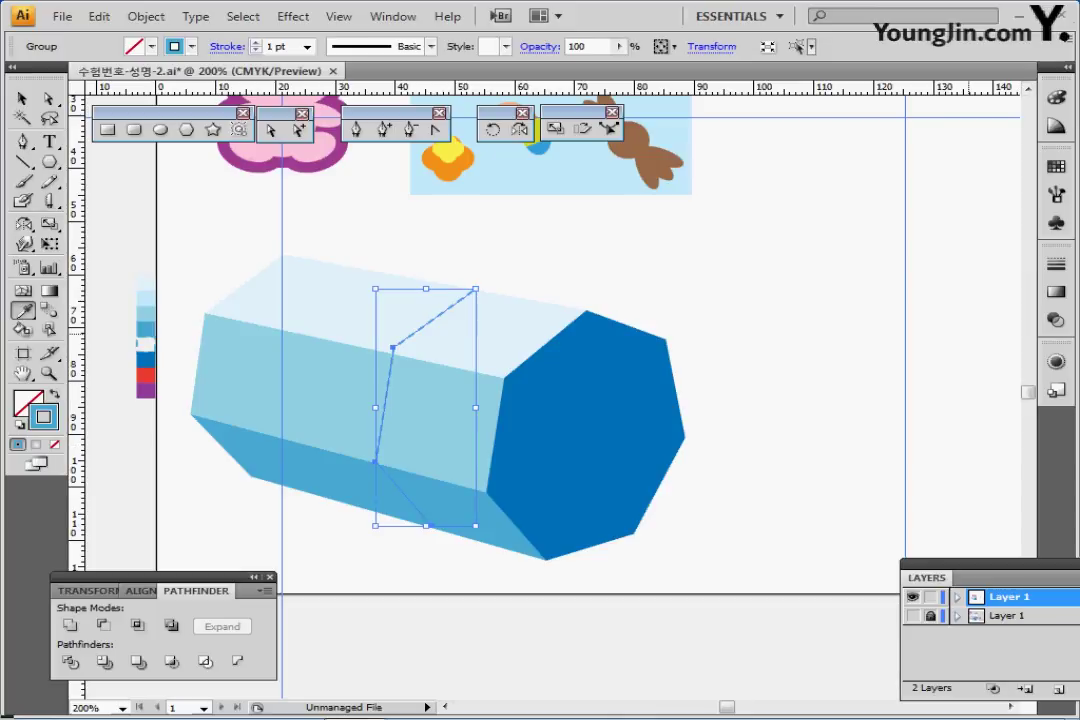
key("ctrl+shift+a")
Copy the heptagonal end face and draw a dark blue rectangle as a band across its middle, extending past both sides
left_click(616, 429, "ctrl")
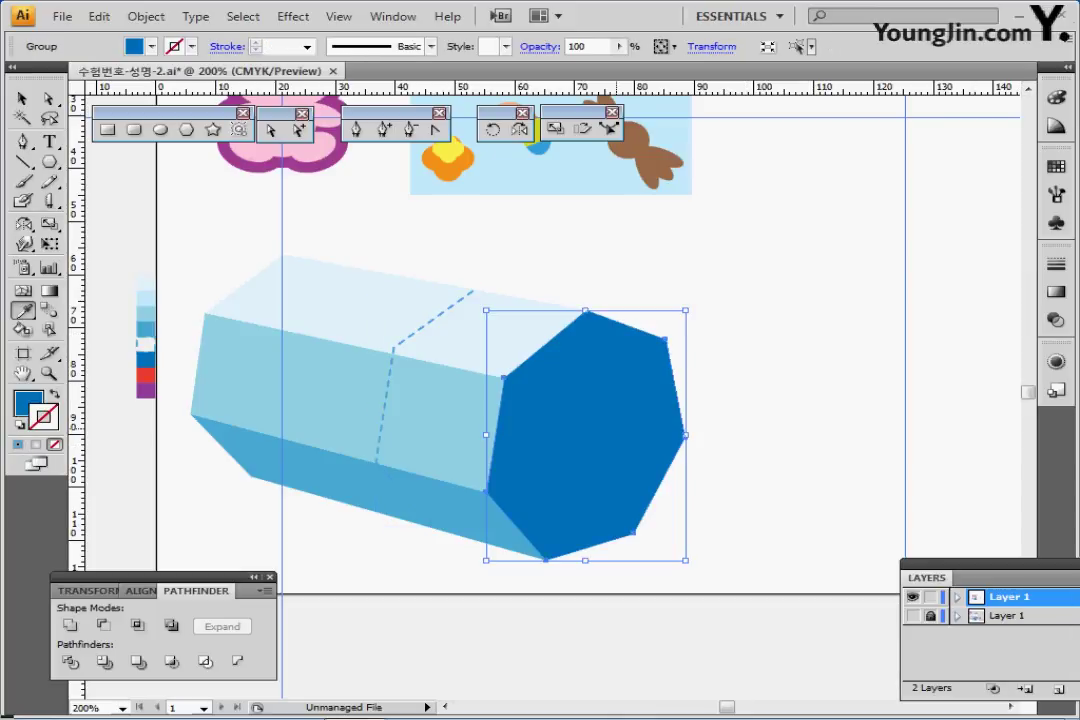
key("ctrl+shift+a")
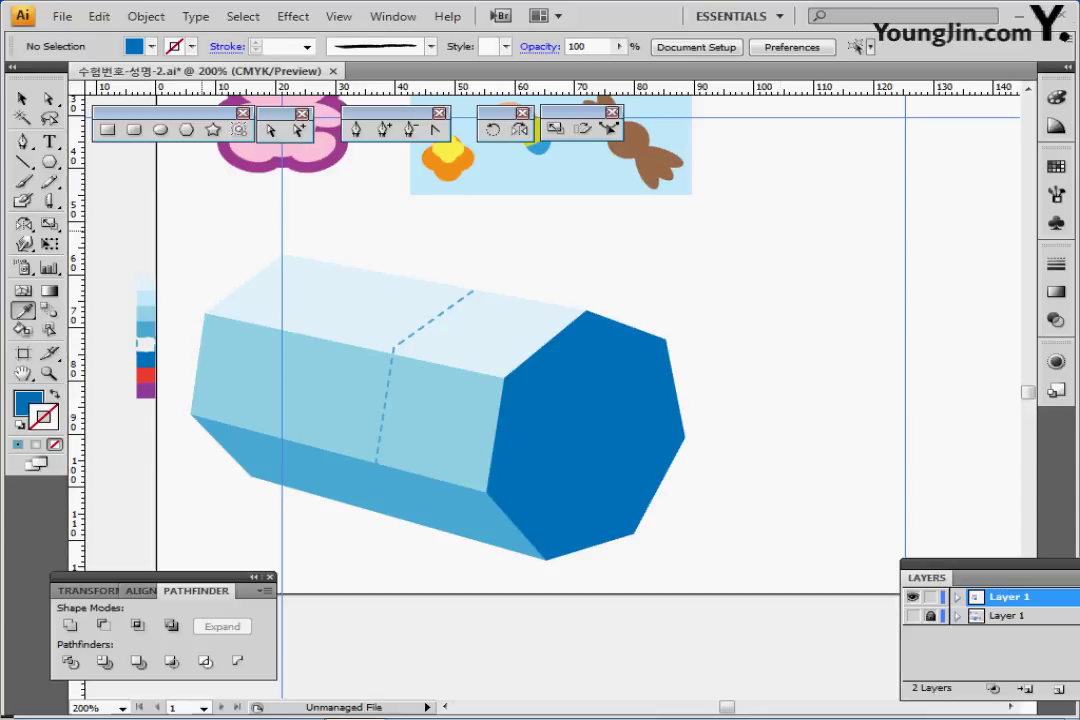
key("m")
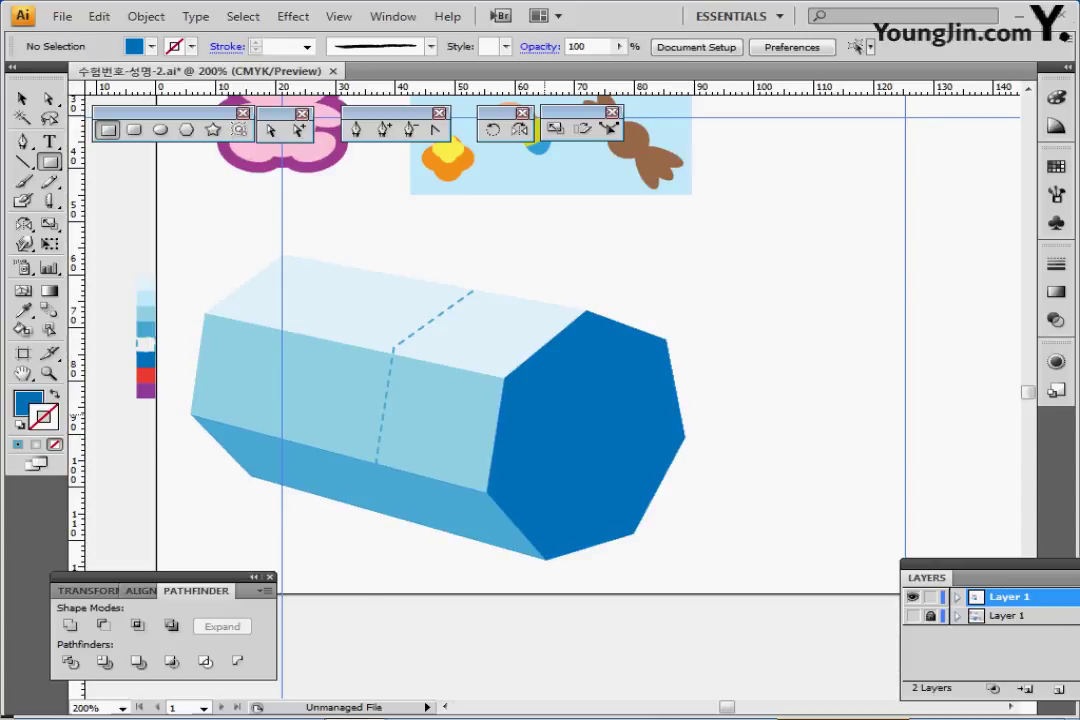
left_click(562, 416, "ctrl")
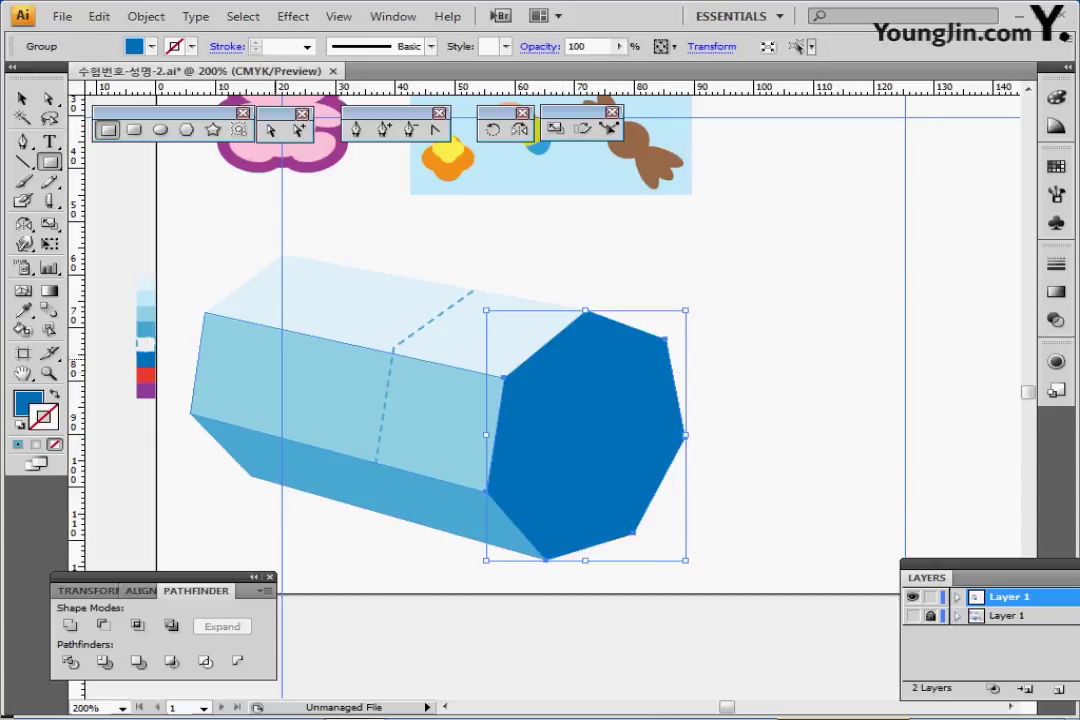
key("ctrl+shift+a")
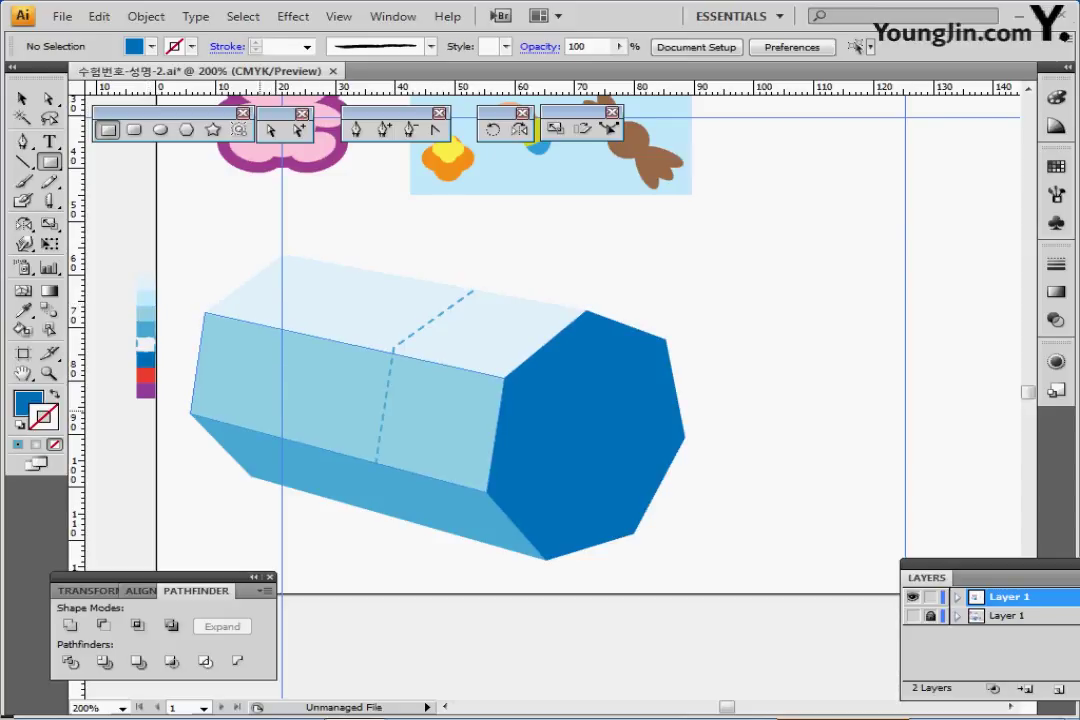
left_click(592, 430, "ctrl")
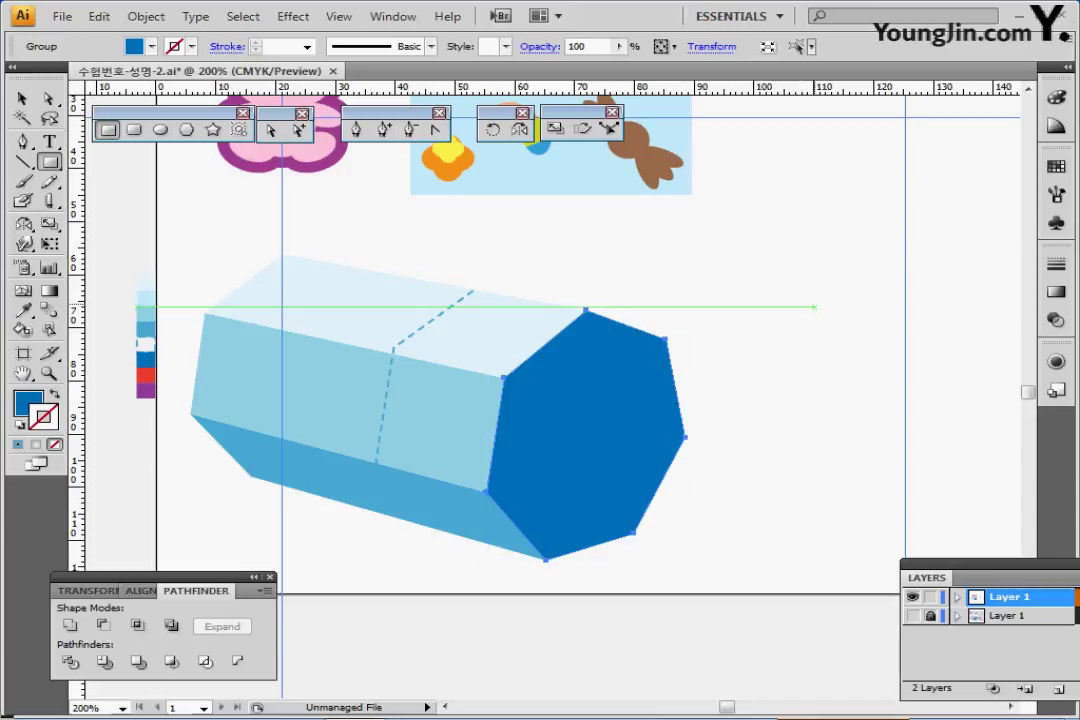
key("ctrl+c")
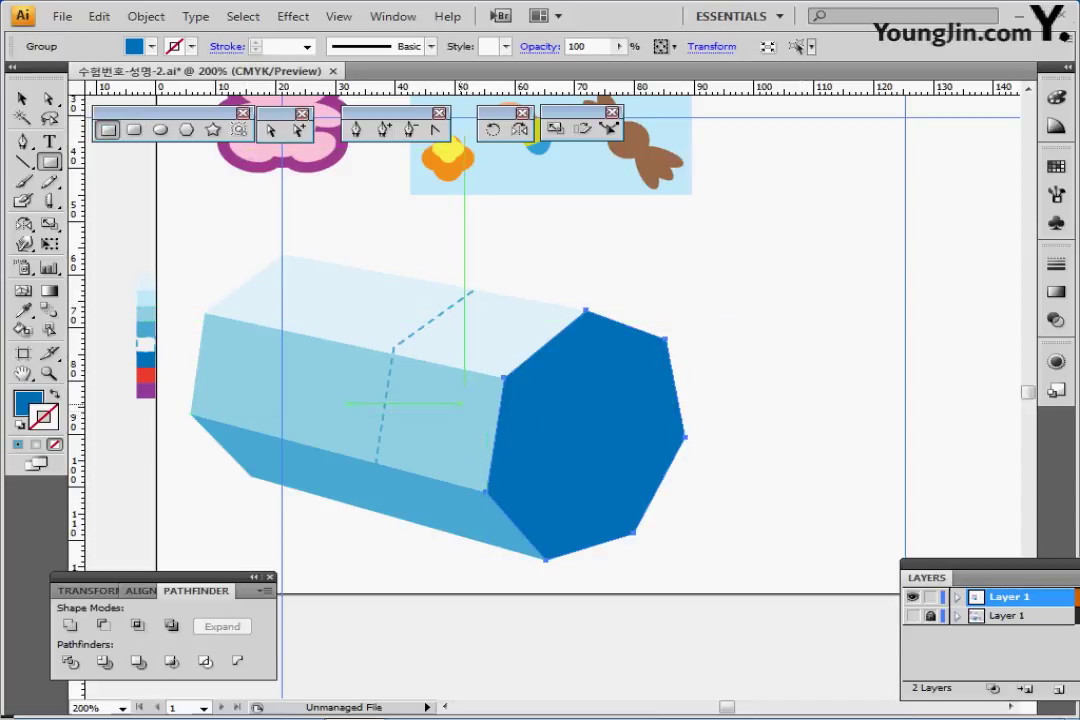
left_click_drag(456, 398, 714, 446)
Recolor the box's front side face with the light blue swatch and its lower face with the pale teal swatch
left_click(1056, 97)
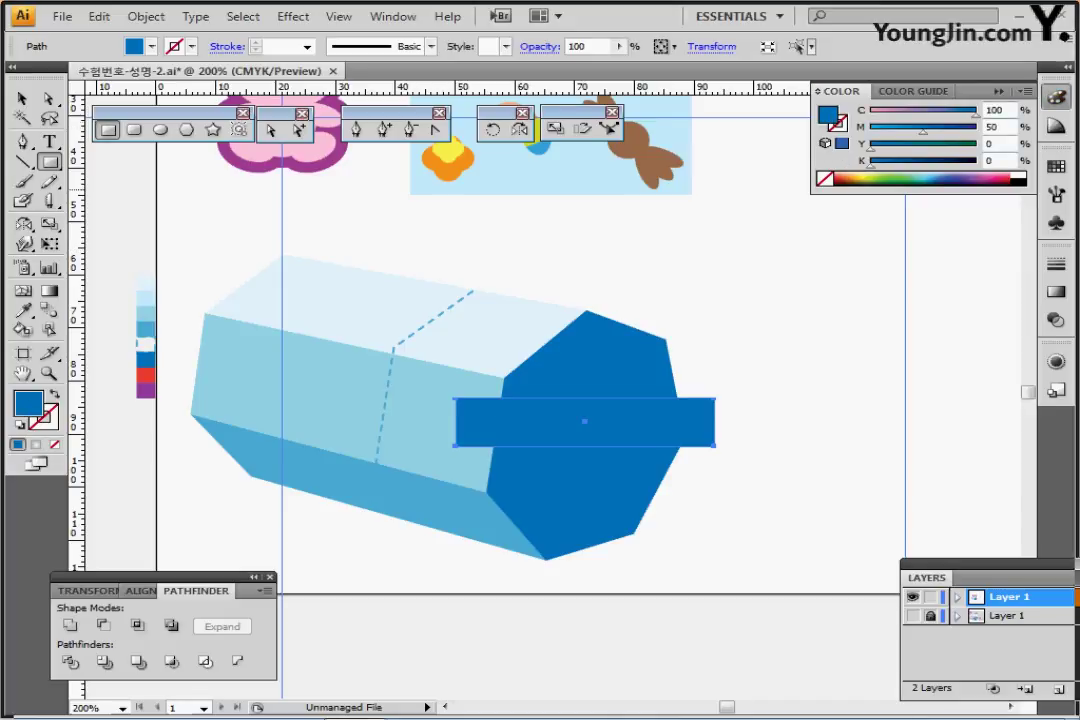
left_click(248, 515, "ctrl")
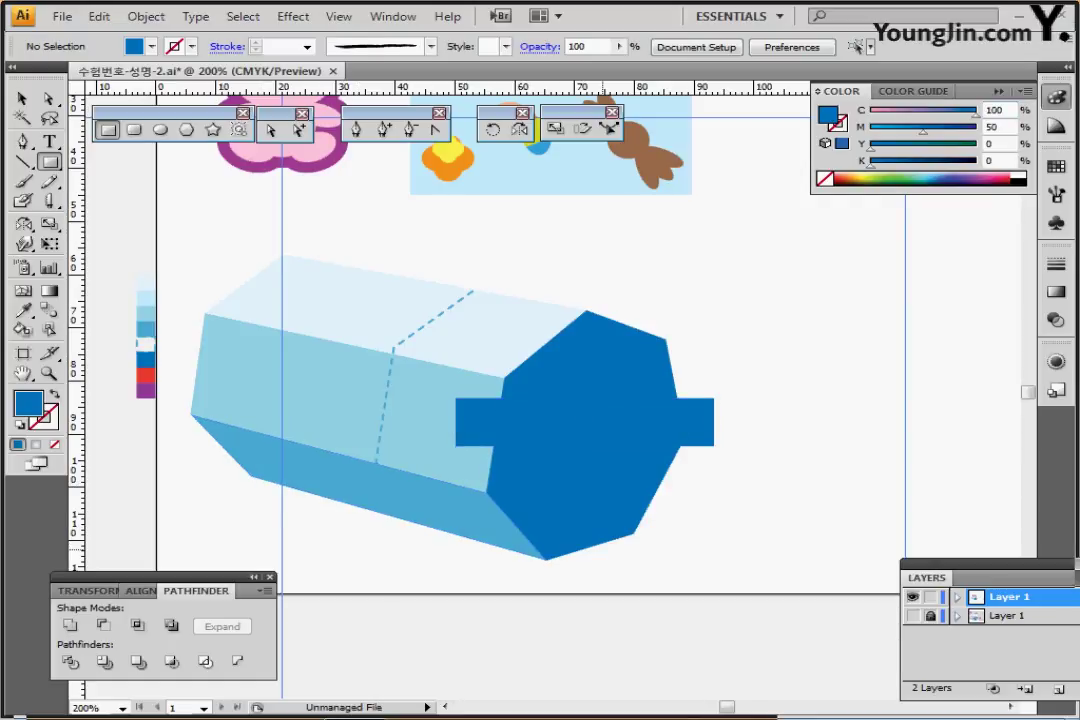
left_click(330, 302, "ctrl")
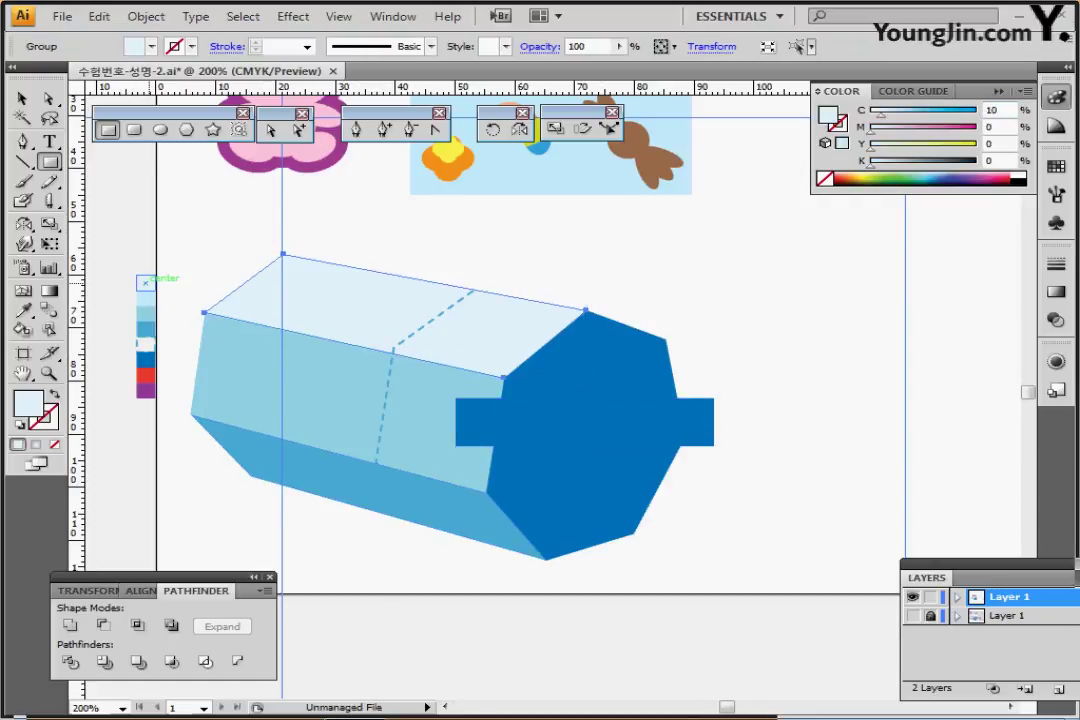
key("i")
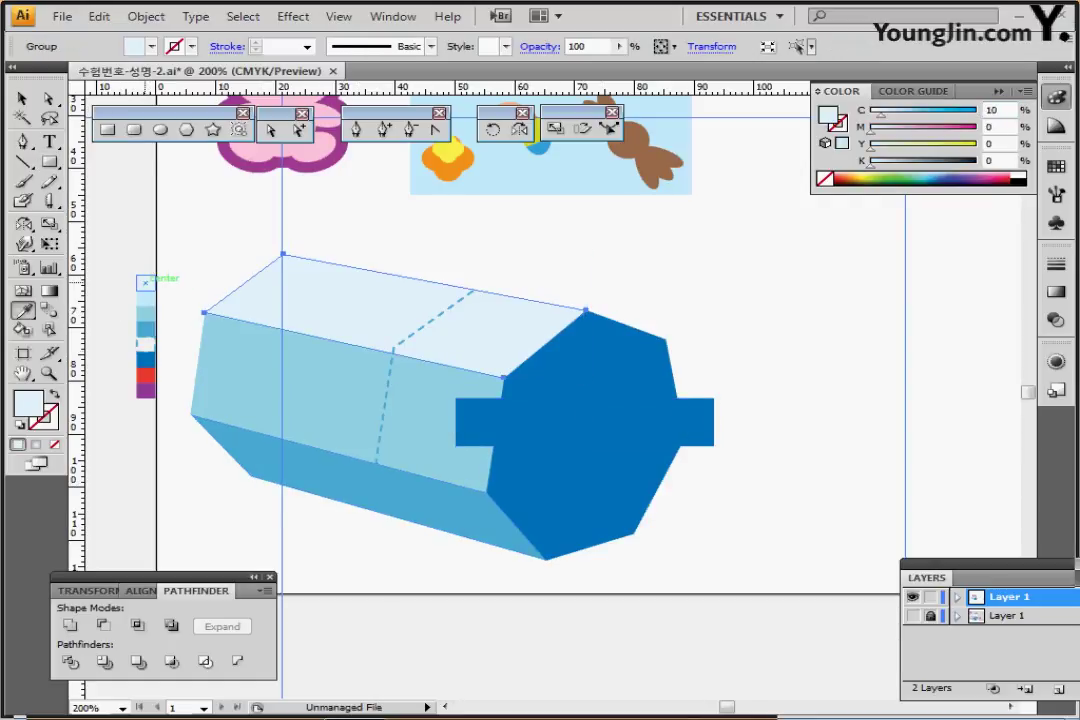
left_click(250, 370, "ctrl")
left_click(150, 300)
left_click(262, 457, "ctrl")
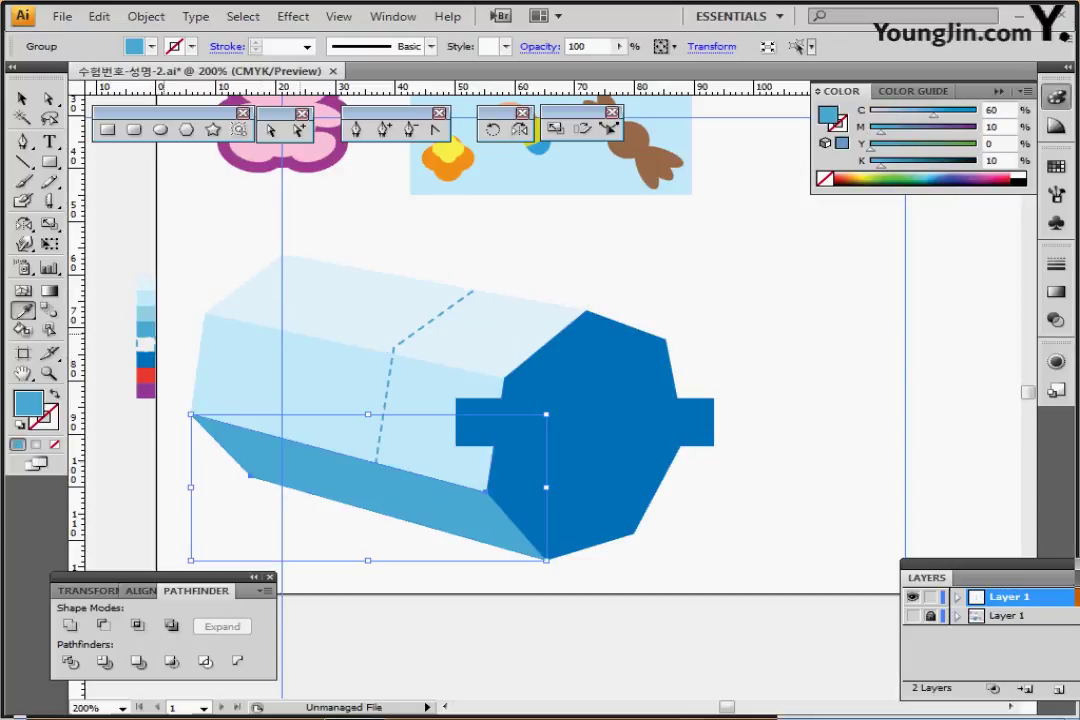
left_click(146, 313)
Recolor the heptagonal end face with the medium blue swatch and save the document
left_click(560, 480, "ctrl")
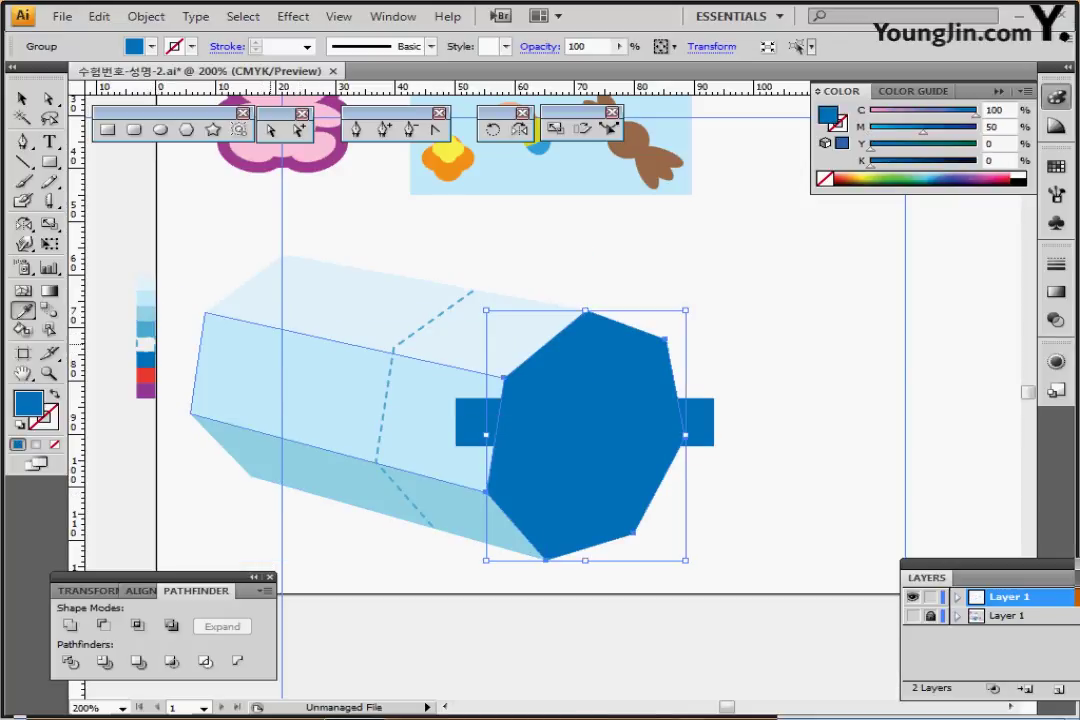
left_click(153, 328)
left_click(760, 400, "ctrl")
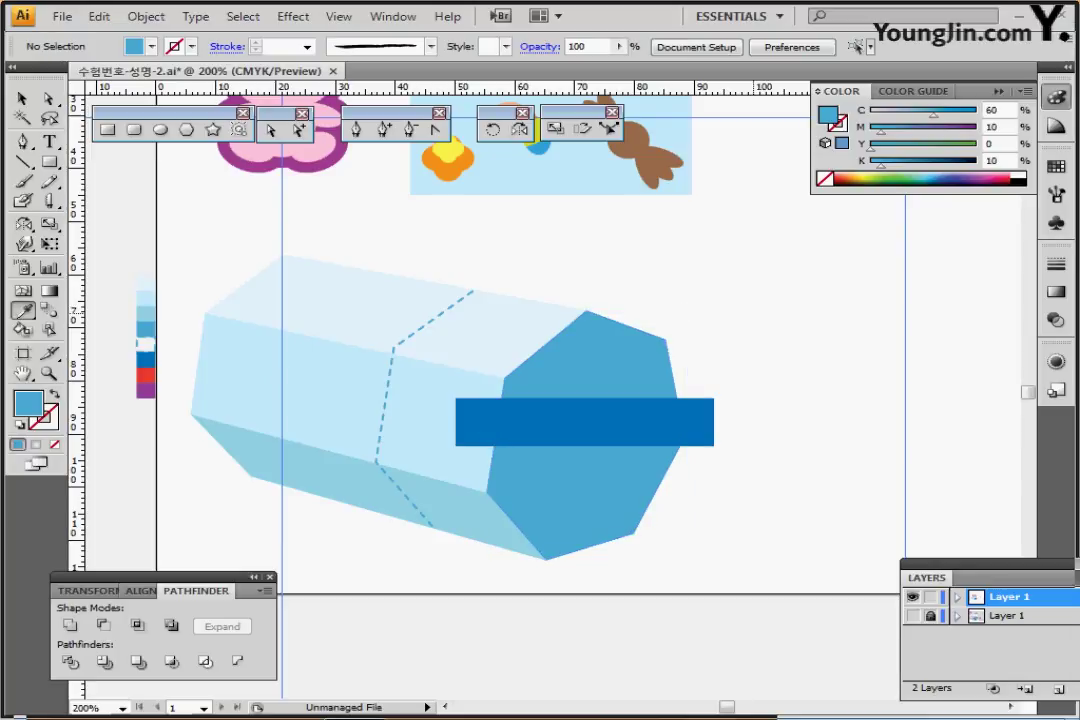
left_click(690, 415, "ctrl")
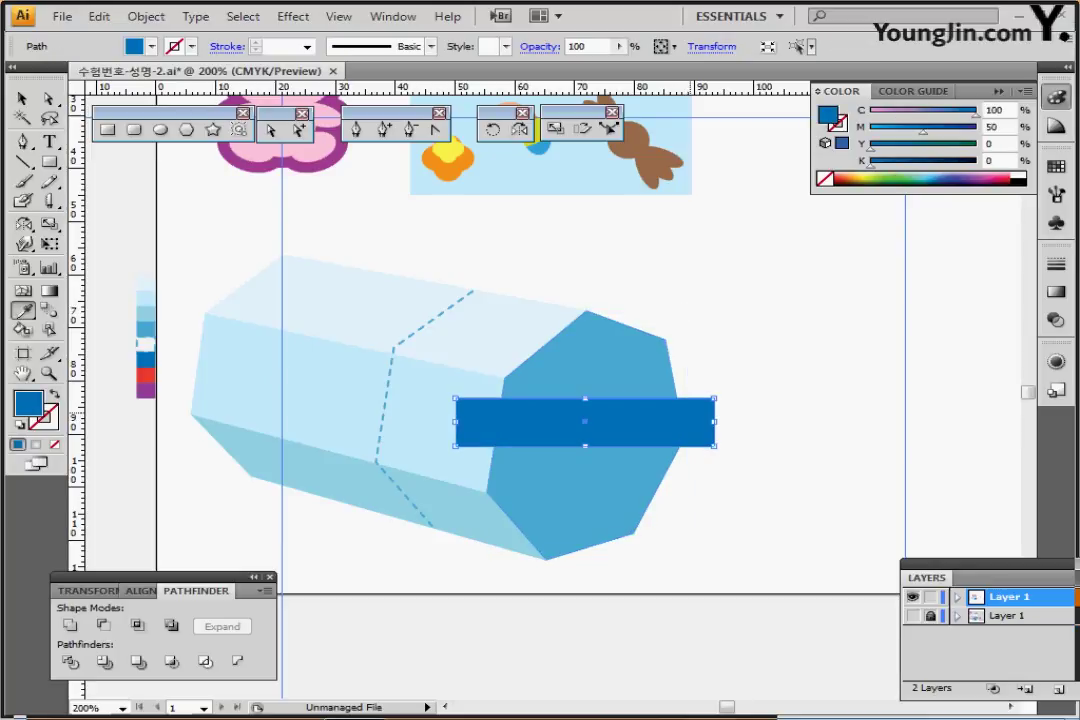
key("ctrl+s")
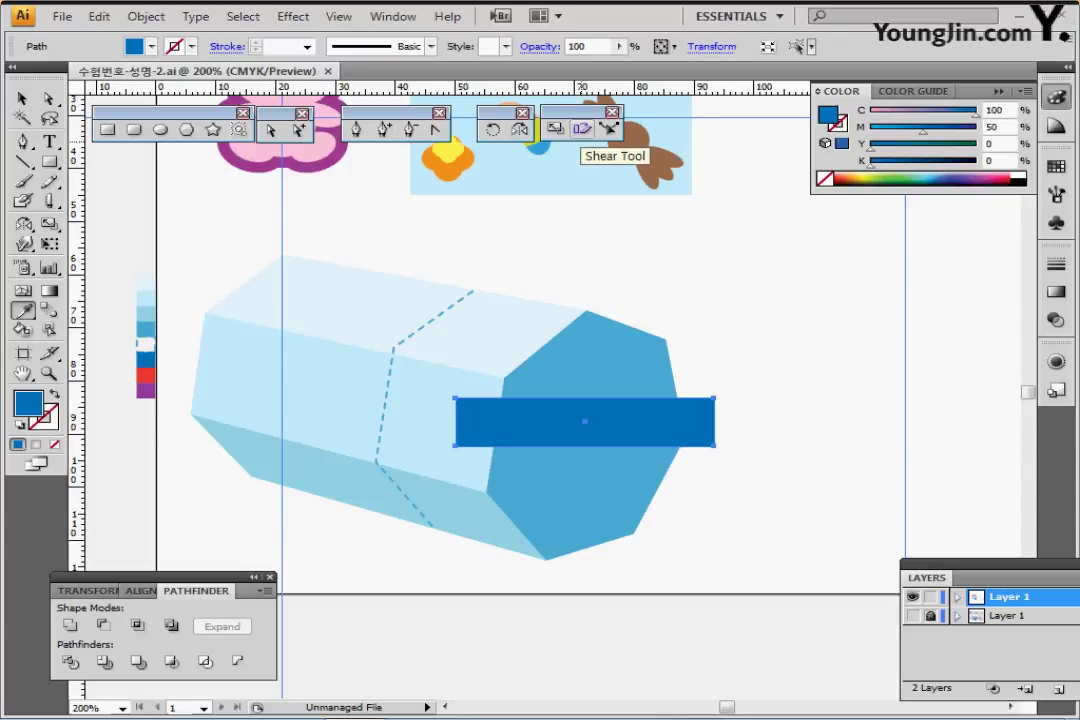
Shear the dark blue band vertically from its upper right corner so it rises to the right, and move it up across the end face
left_click(582, 128)
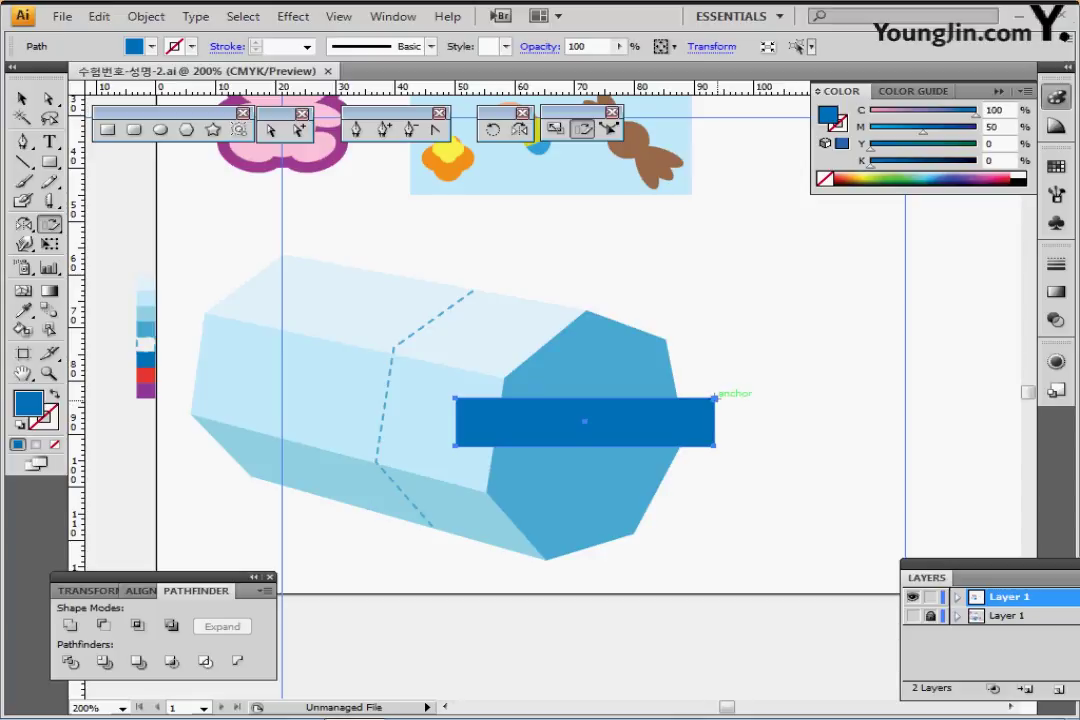
left_click(715, 398)
left_click_drag(433, 442, 433, 551)
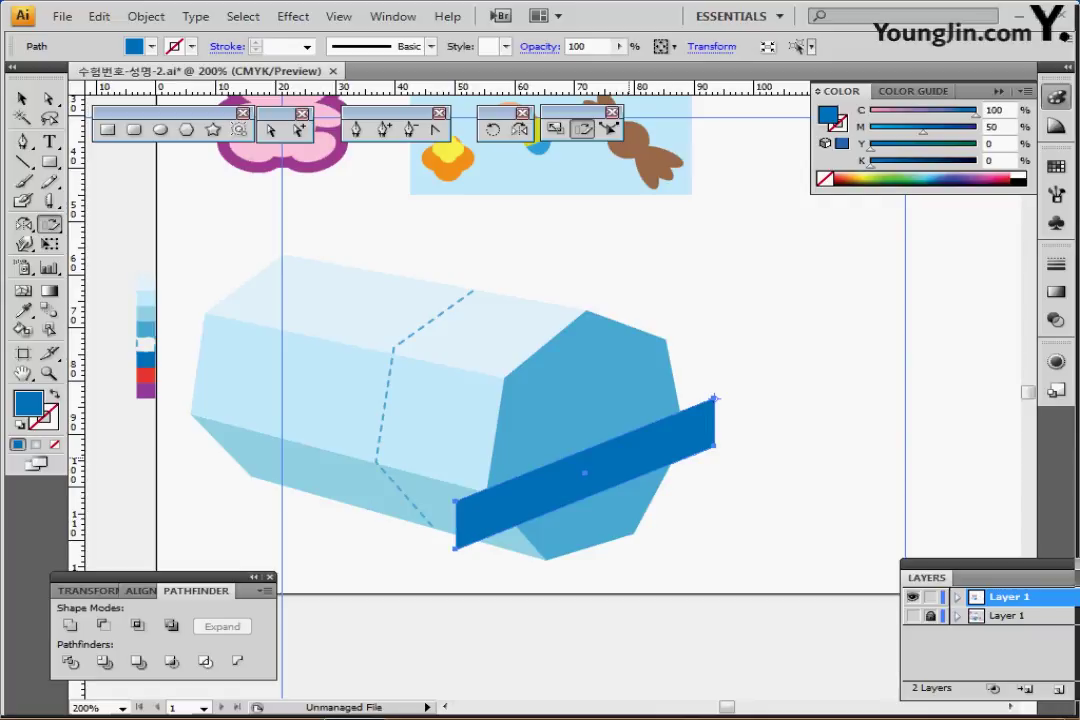
left_click_drag(692, 446, 692, 414)
left_click_drag(714, 367, 708, 360)
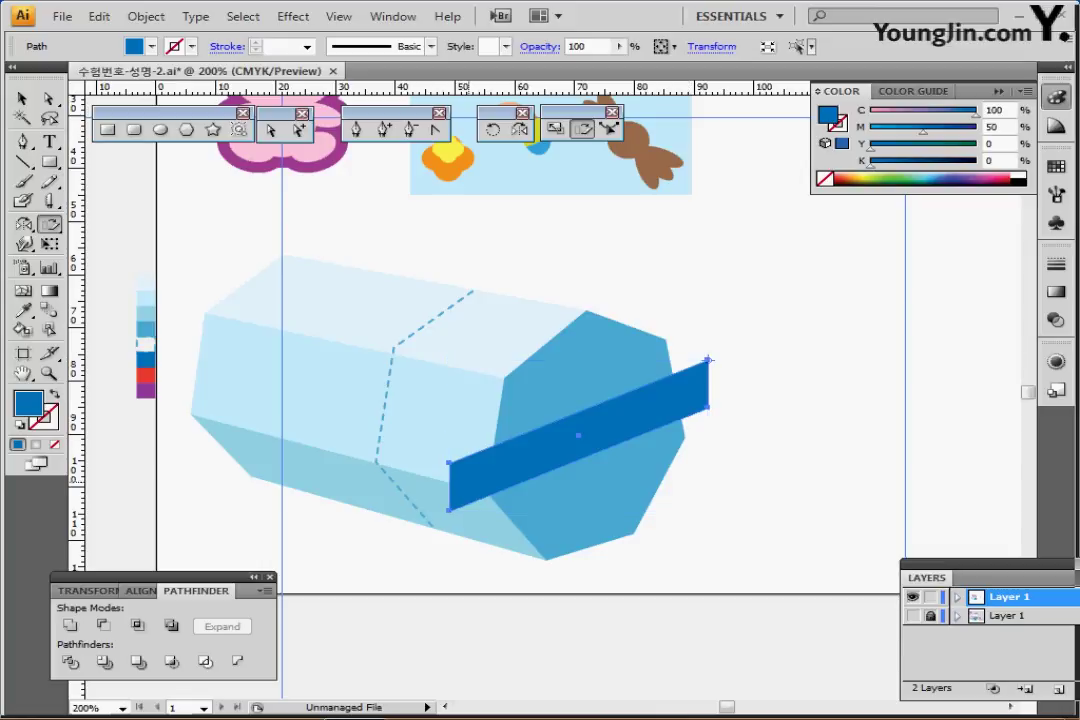
Reduce the band's slant with the Shear tool, checking in outline view, until its lower edge runs through the end face's left and right corners
left_click(468, 483)
left_click_drag(758, 382, 753, 404)
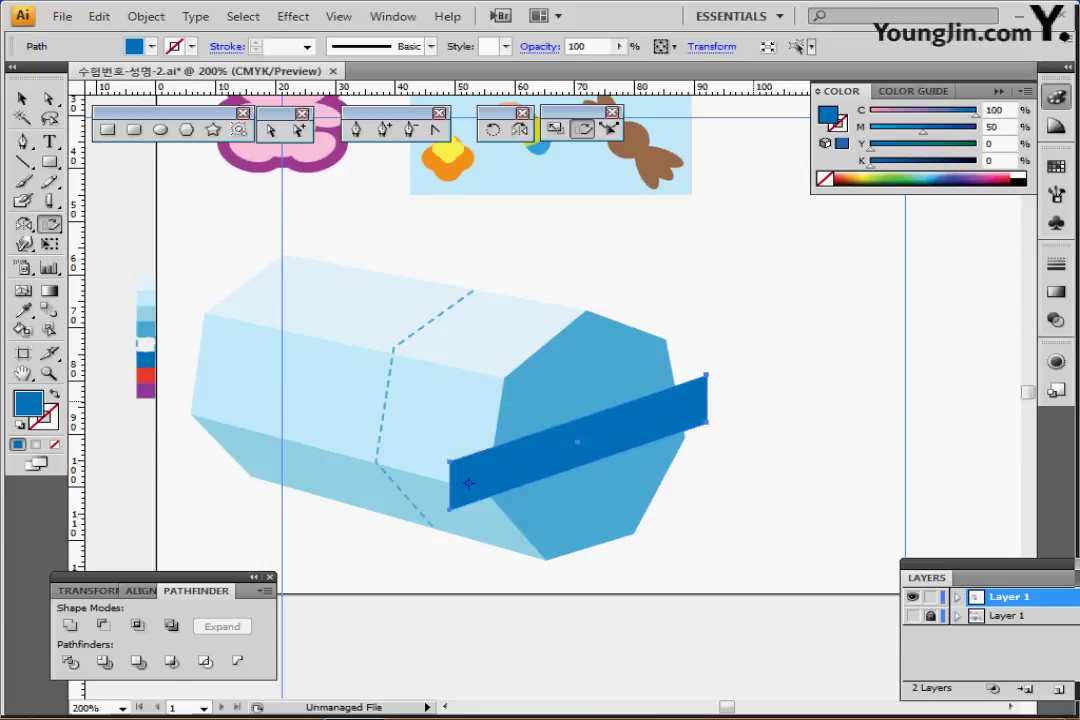
left_click_drag(565, 445, 572, 438)
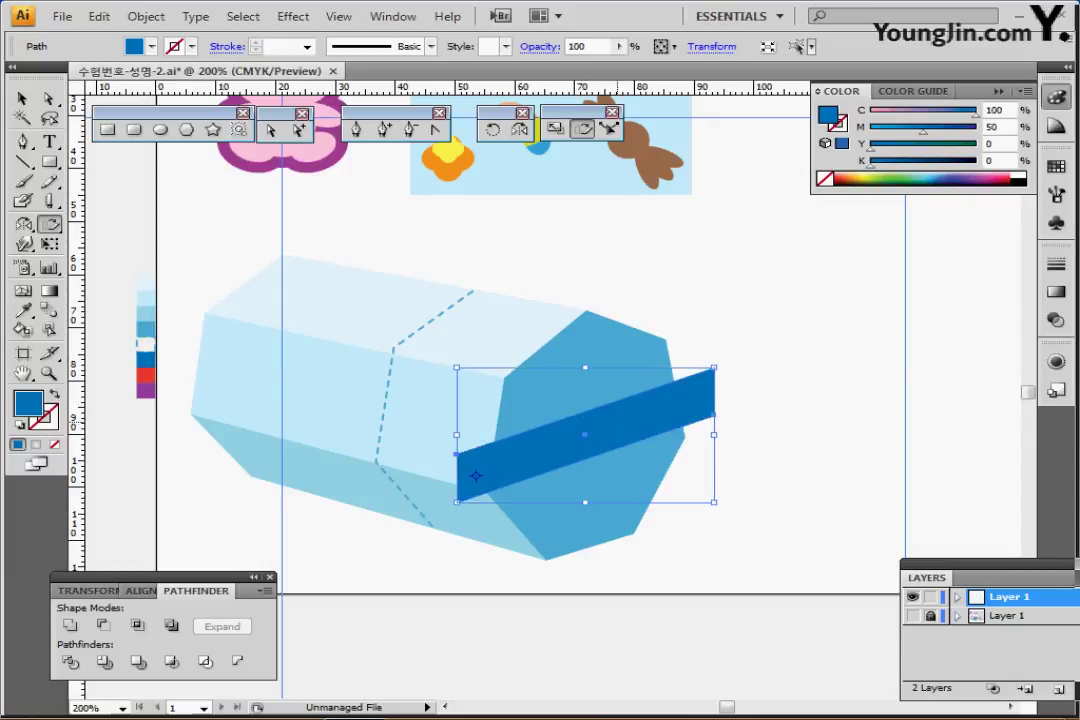
key("ctrl+y")
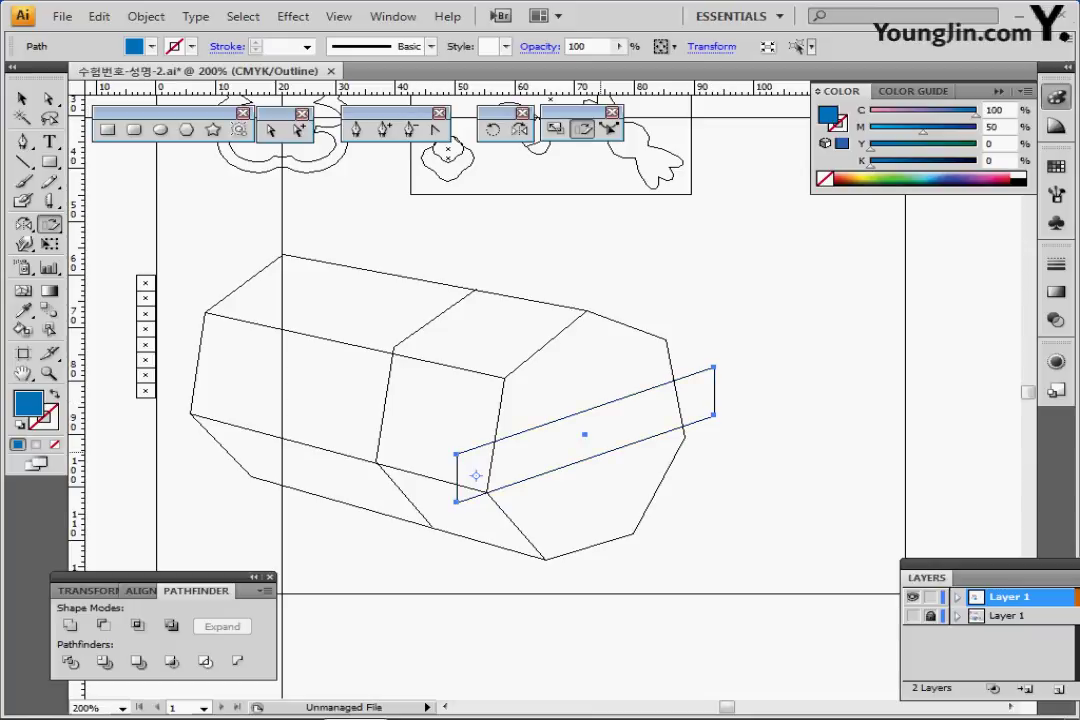
left_click(482, 461)
left_click_drag(770, 351, 770, 370)
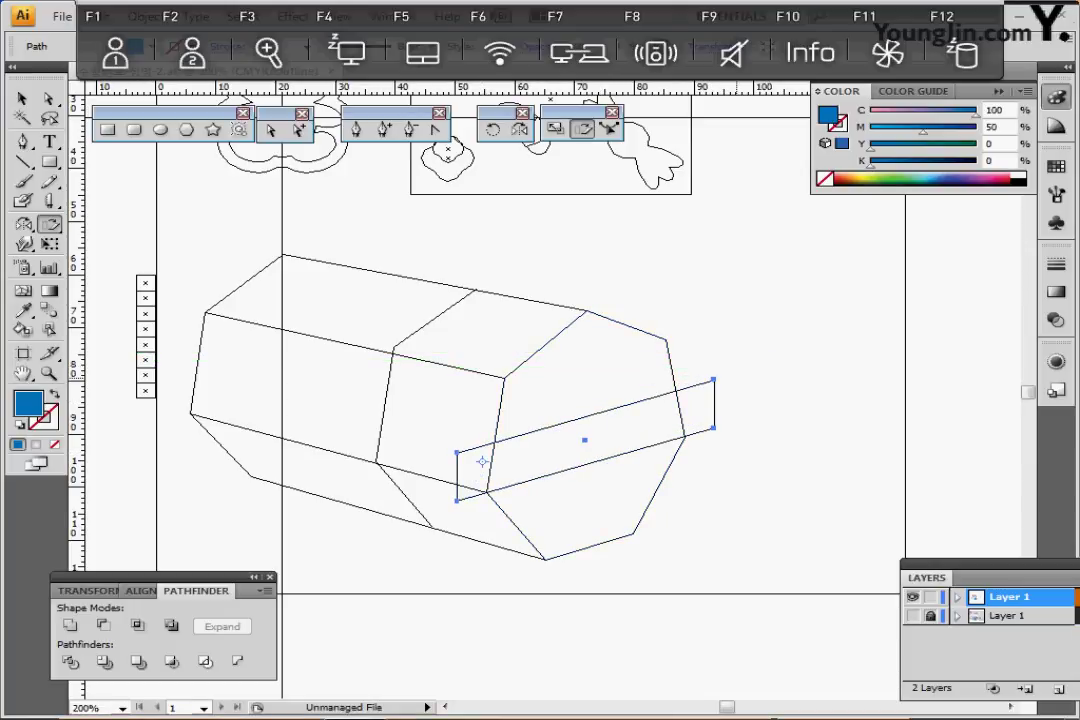
key("ctrl+y")
key("ctrl+shift+a")
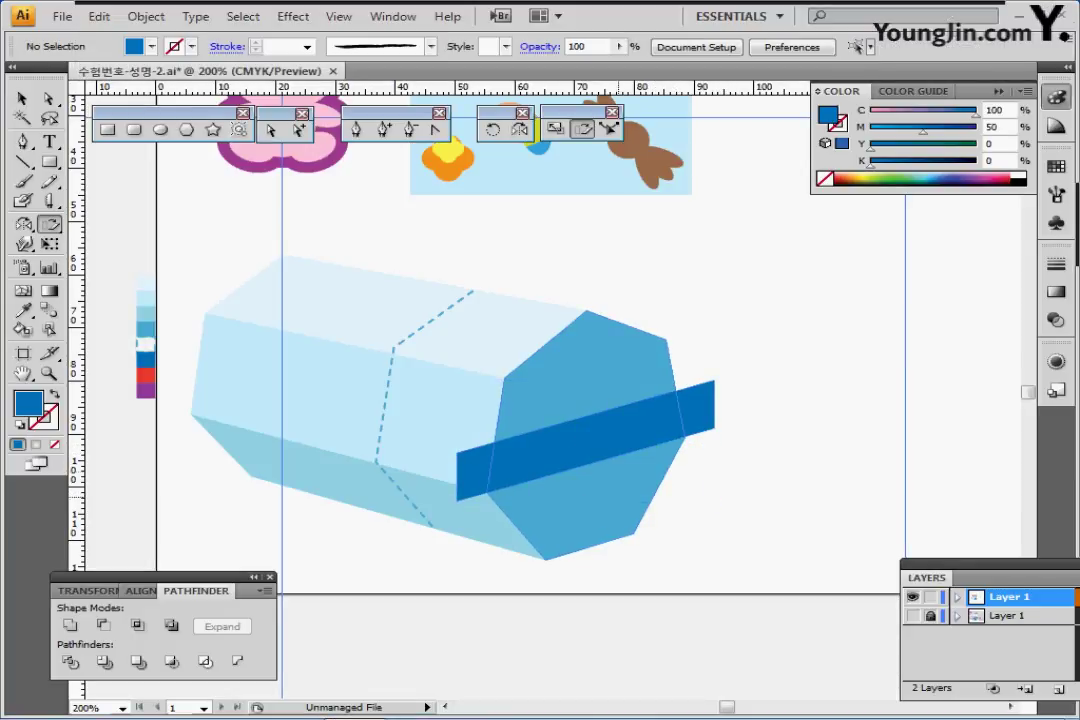
Trim the dark blue band to the heptagon's outline by intersecting it with the end face, keeping the medium blue face behind it
left_click(605, 377, "ctrl")
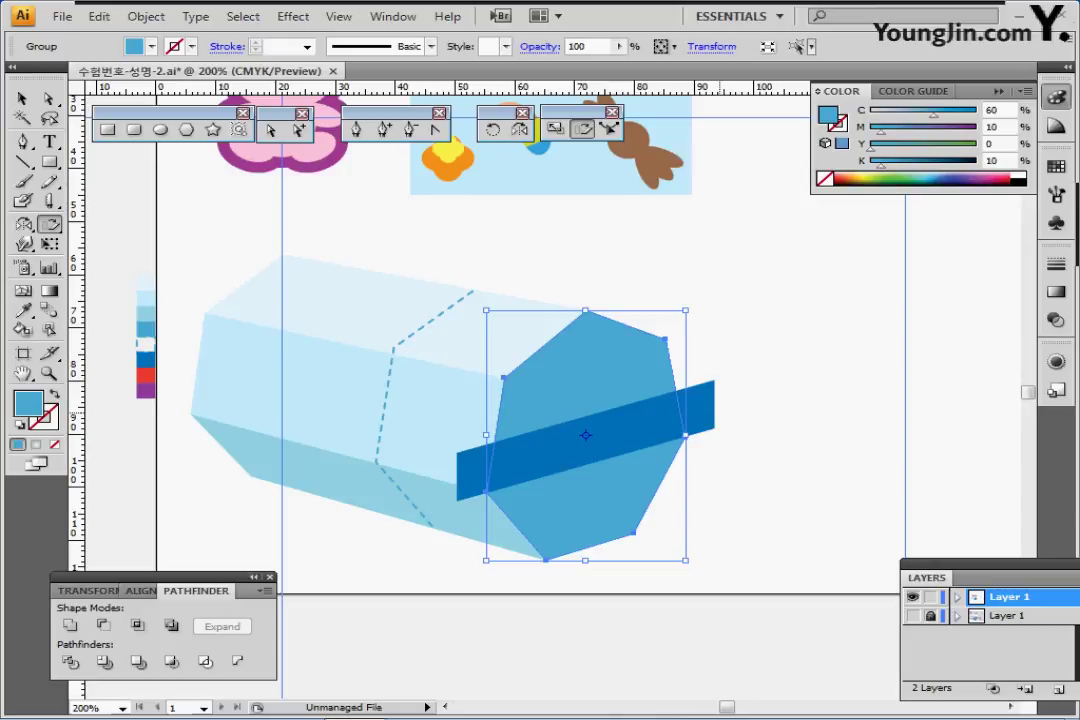
left_click(703, 405, "ctrl+shift")
left_click(700, 410, "shift")
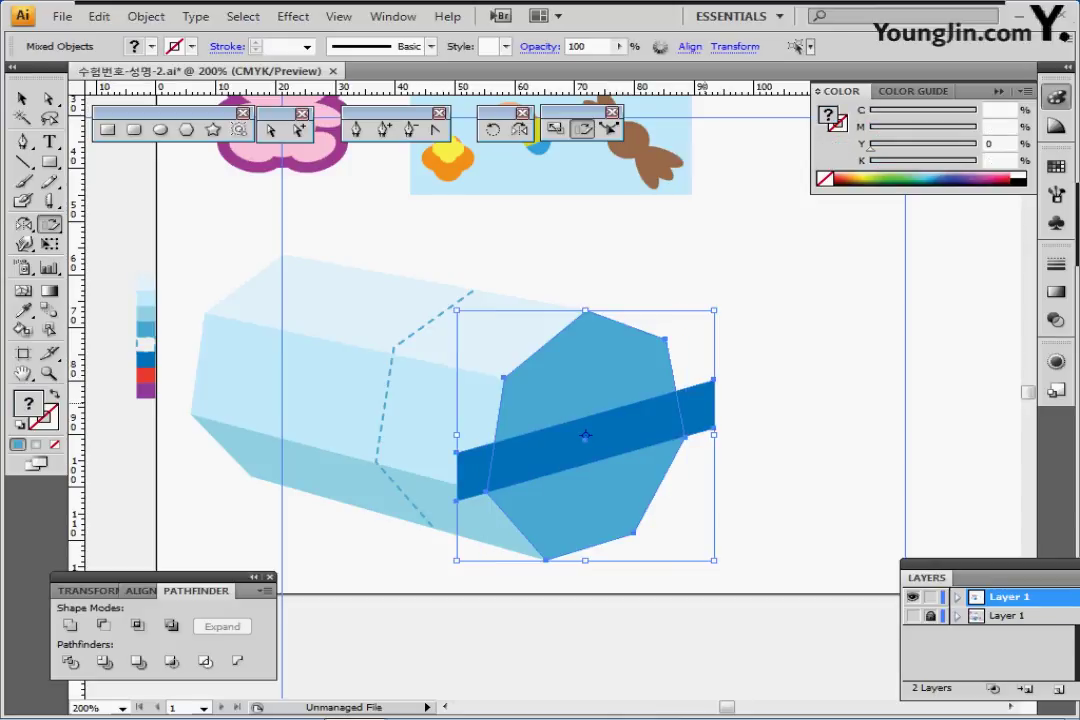
key("ctrl+shift+b")
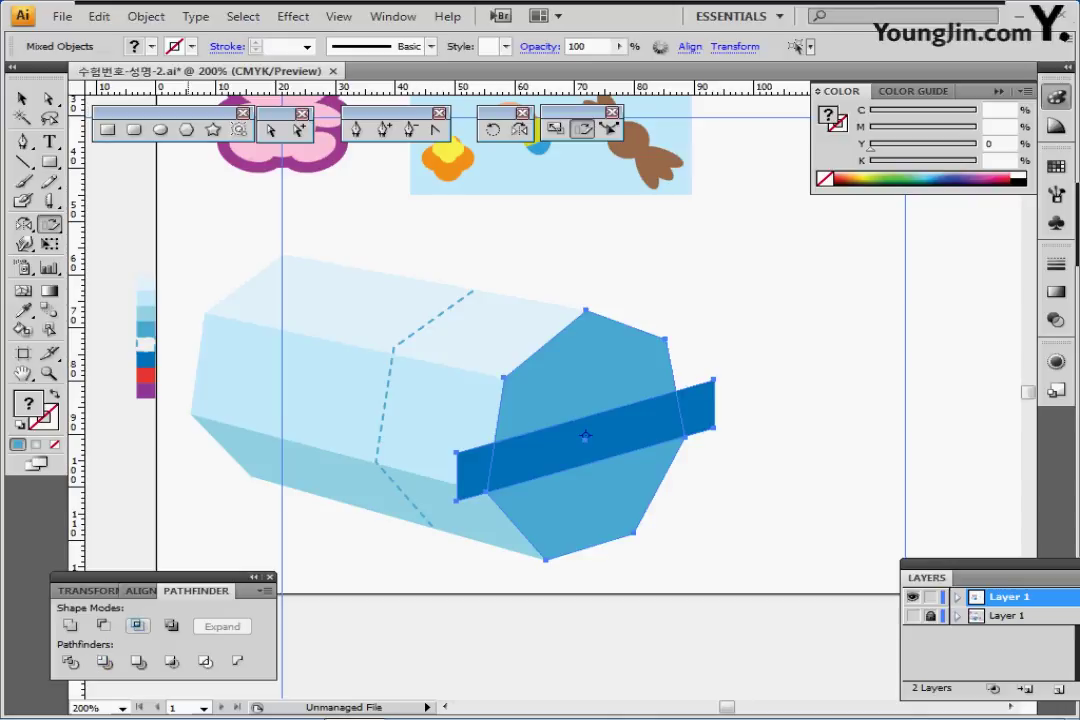
left_click(138, 625)
key("ctrl+shift+a")
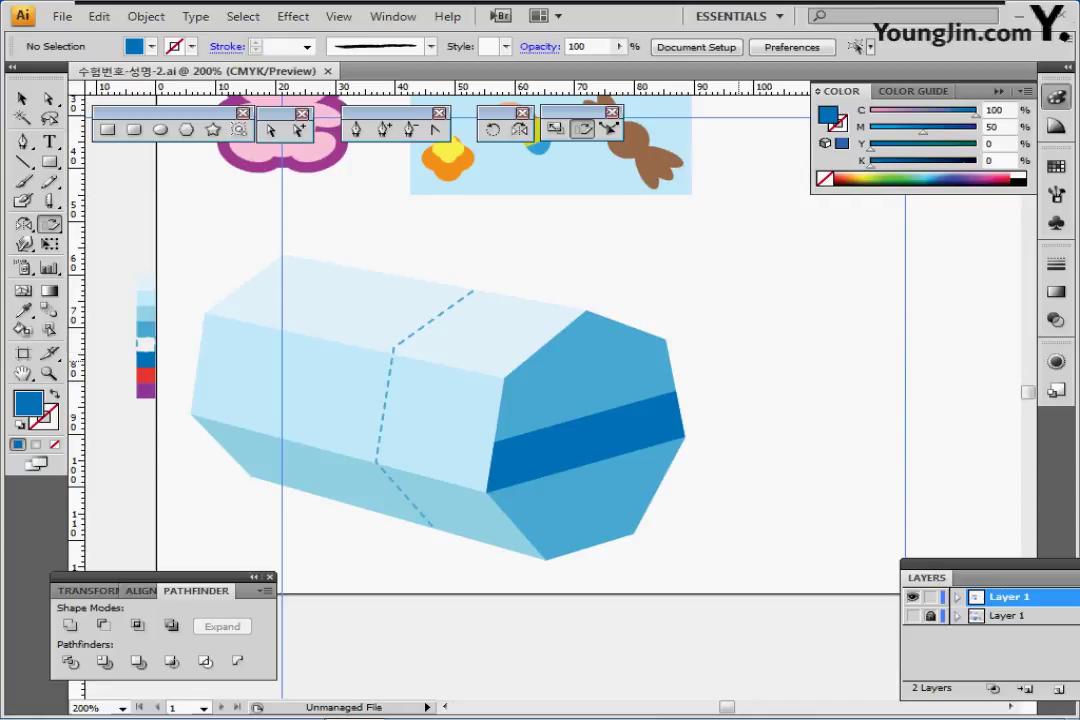
key("ctrl+minus")
left_click_drag(586, 371, 628, 453)
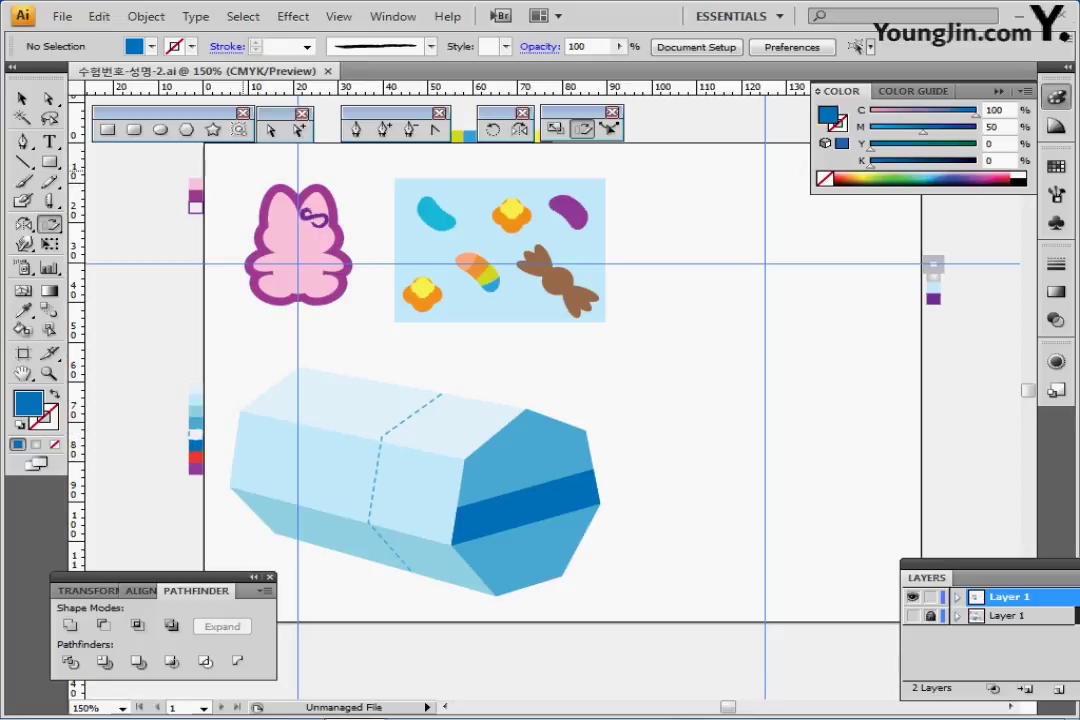
Copy the pink rabbit with its ribbon and place the copy on the box's front face beside the dashed fold line
left_click_drag(243, 170, 335, 305)
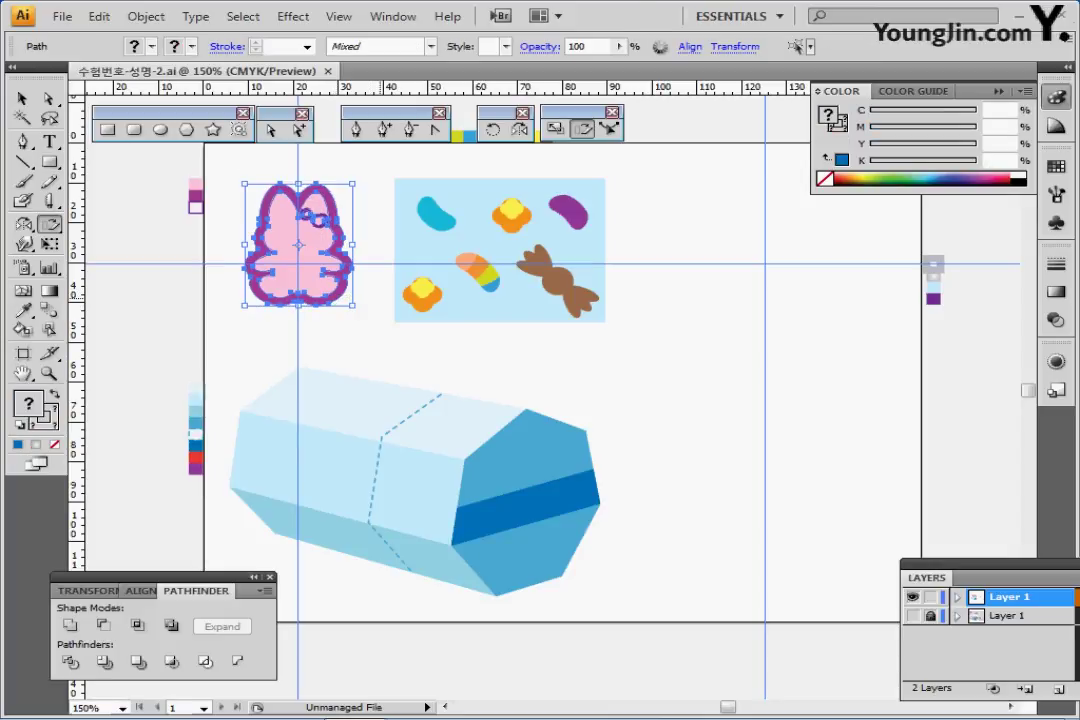
left_click_drag(312, 292, 638, 359)
key("ctrl+plus")
key("ctrl+plus")
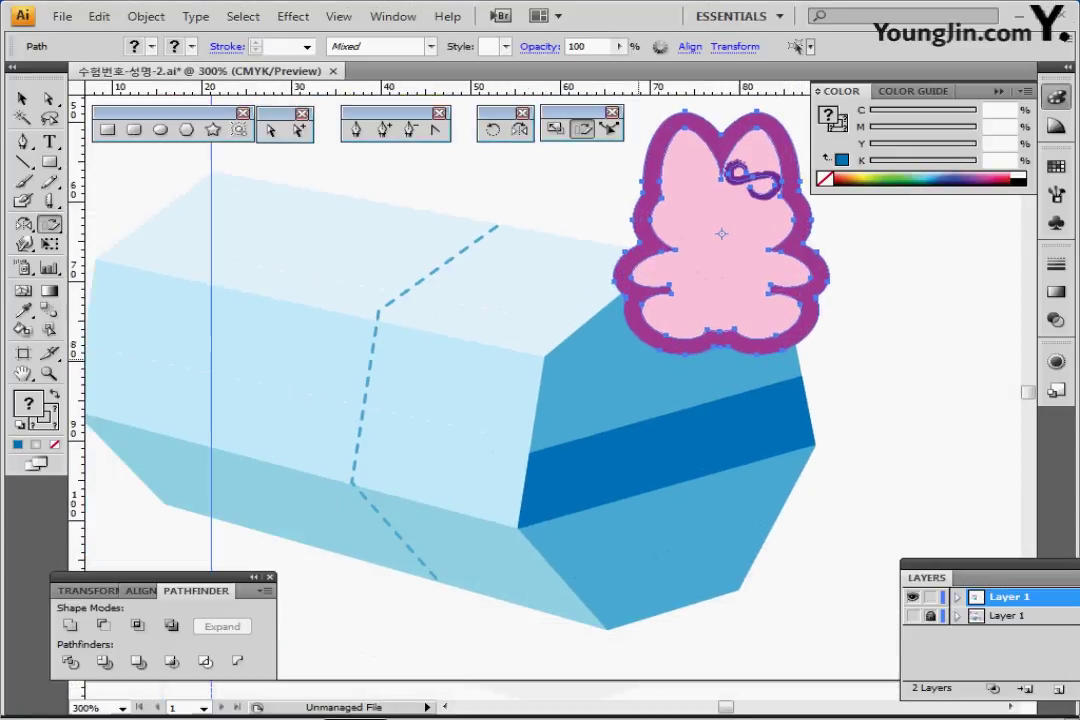
left_click_drag(721, 254, 462, 452)
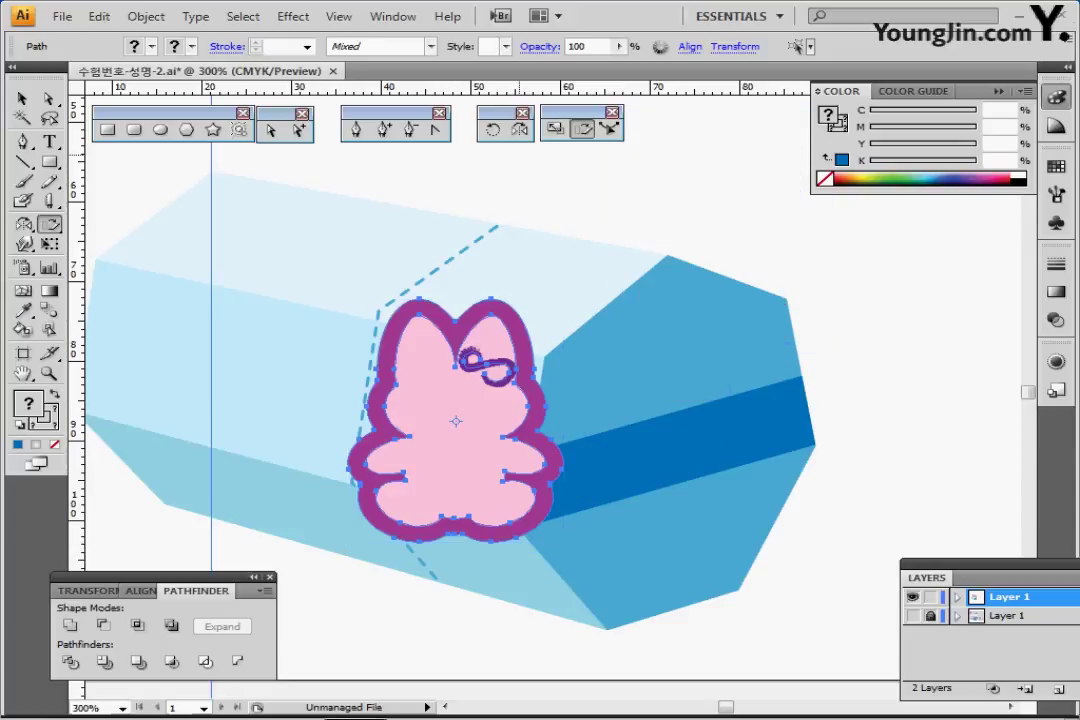
Scale the rabbit copy uniformly to 50% with Scale Strokes & Effects enabled
double_click(555, 128)
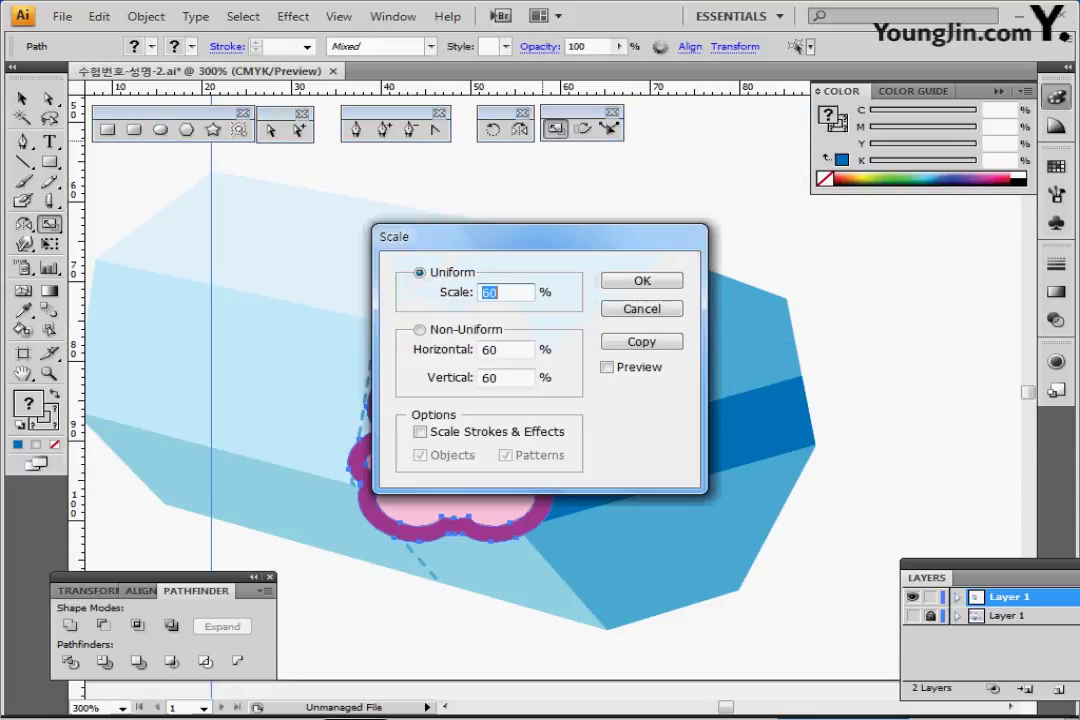
type("50")
key("Tab")
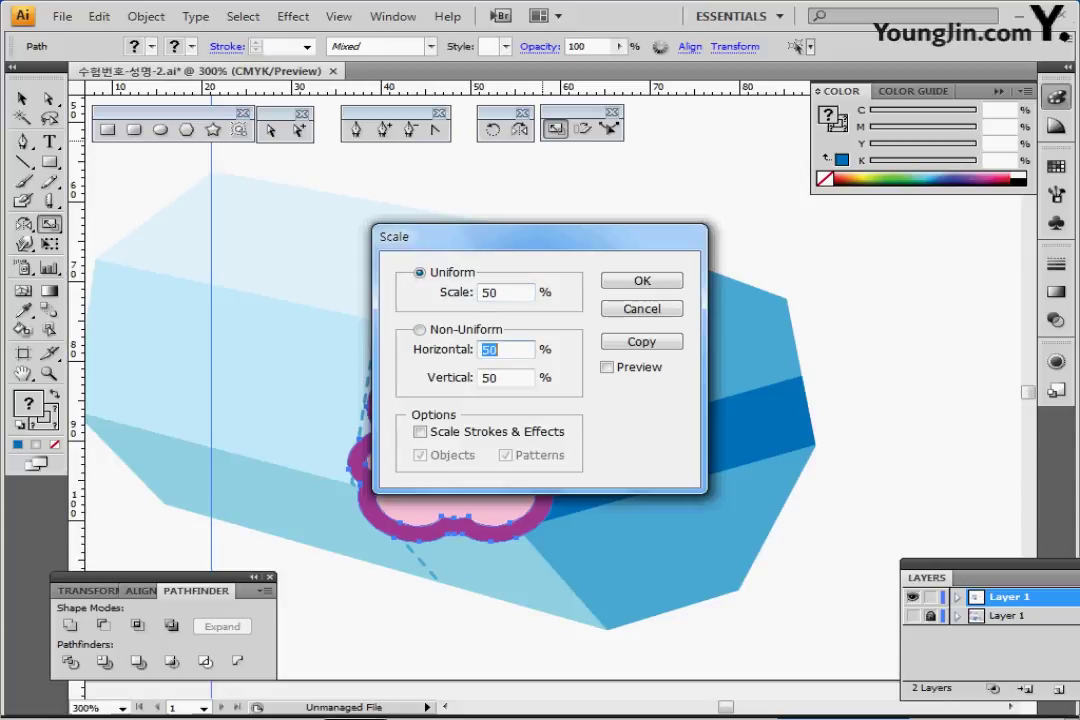
left_click(420, 432)
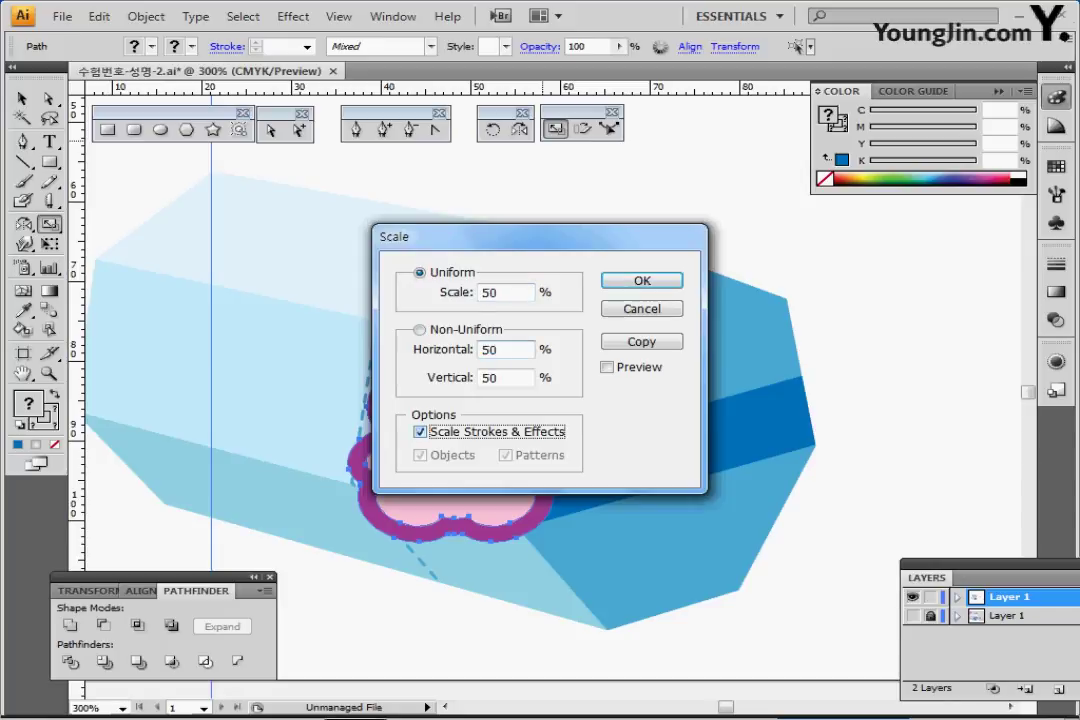
mouse_move(500, 237)
left_mouse_down()
mouse_move(770, 263)
mouse_move(702, 267)
mouse_move(723, 248)
left_mouse_up()
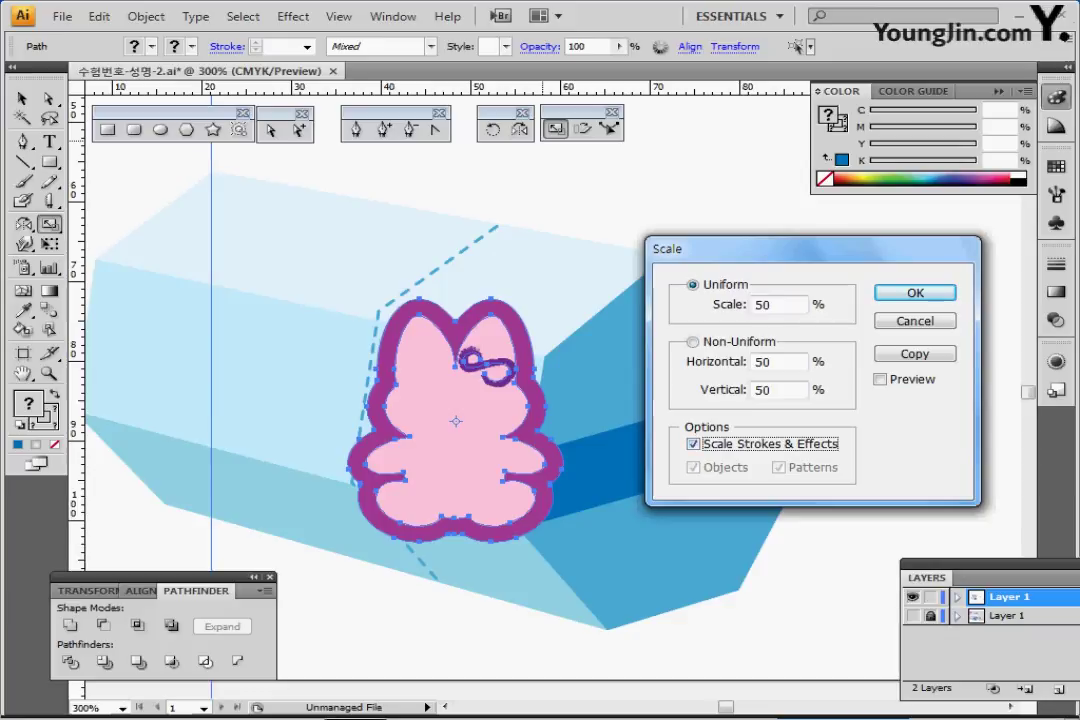
key("Return")
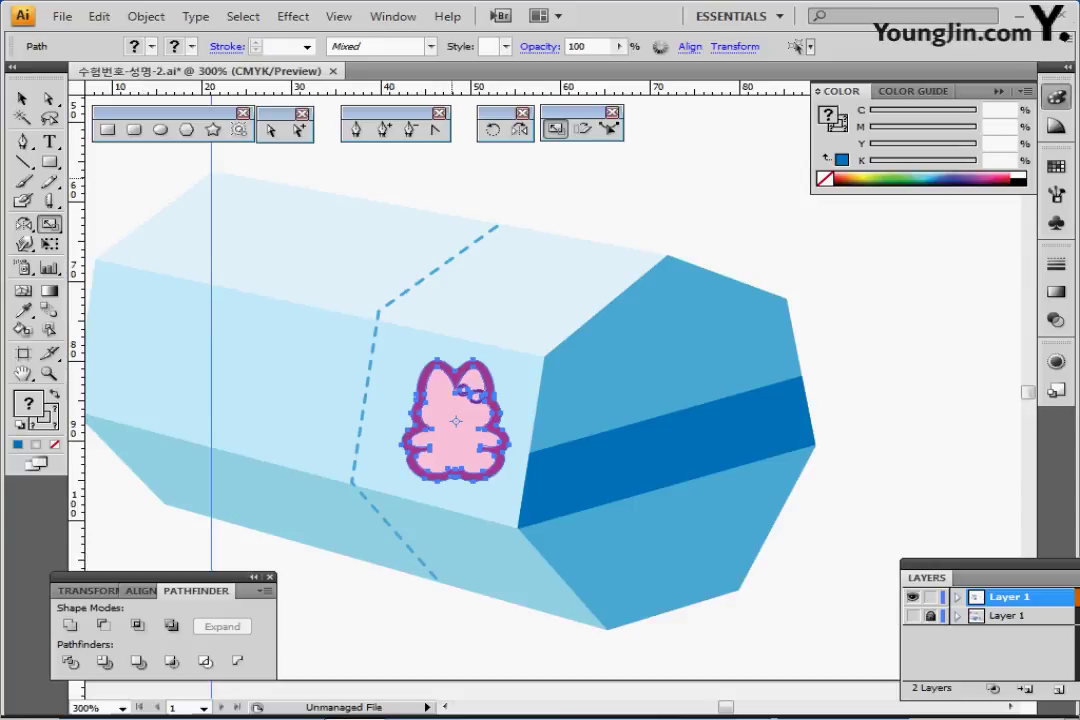
Rotate the small rabbit by -10° and nudge it slightly left between the fold line and the end face
double_click(492, 129)
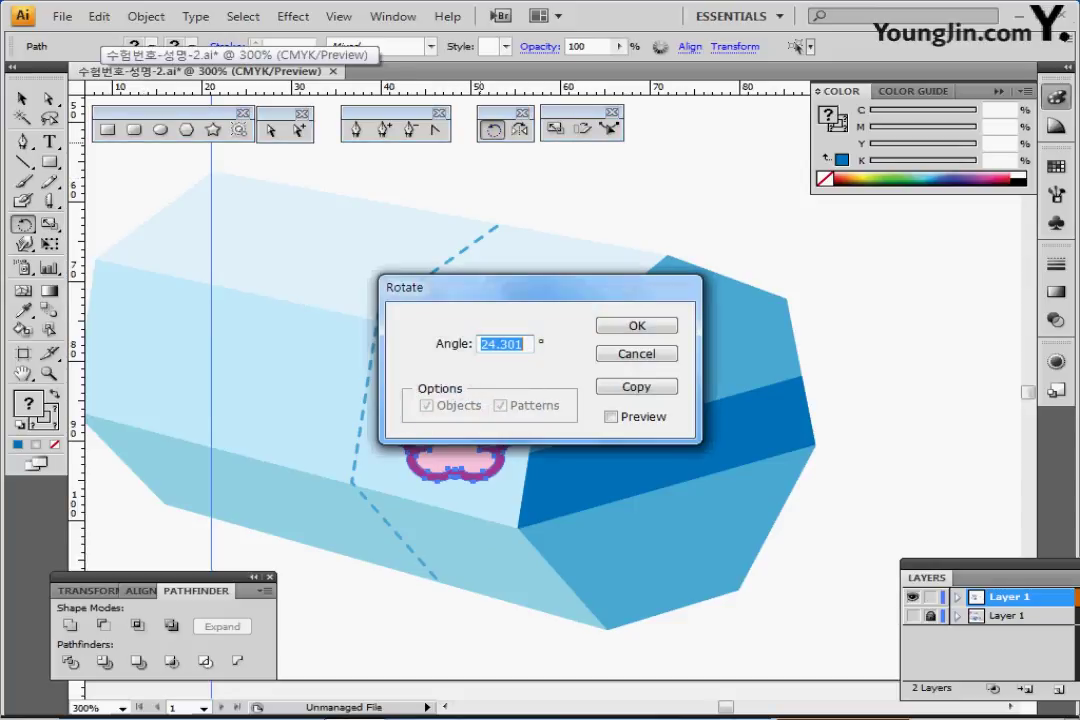
type("-")
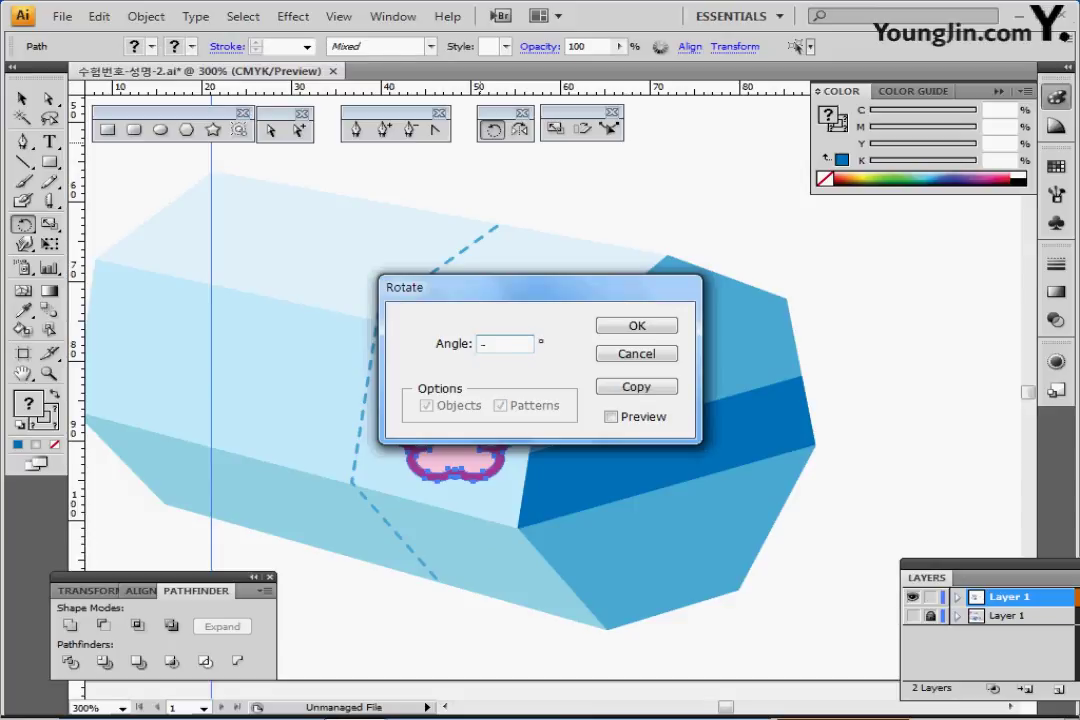
type("10")
key("Return")
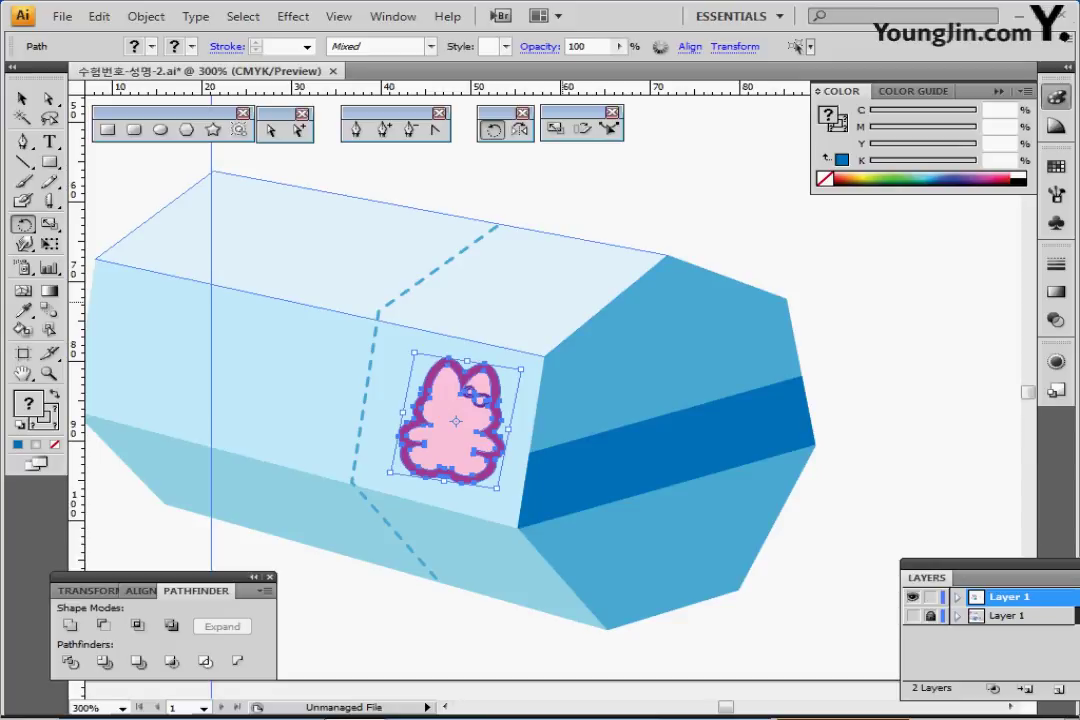
key("ctrl+Left")
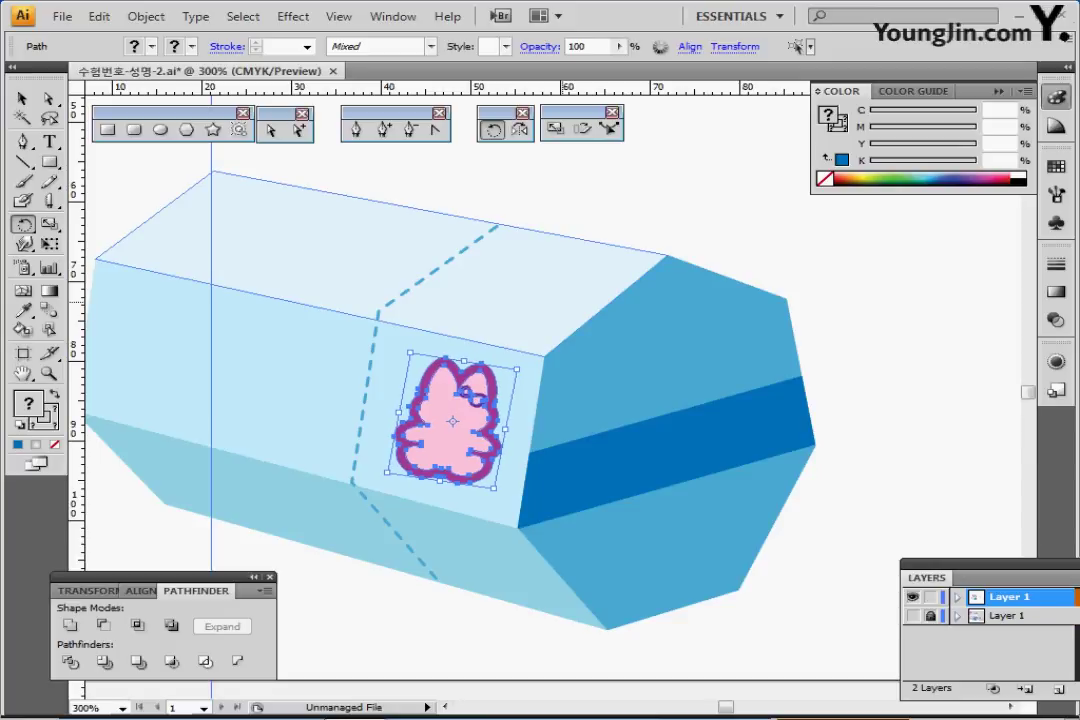
key("ctrl+Left")
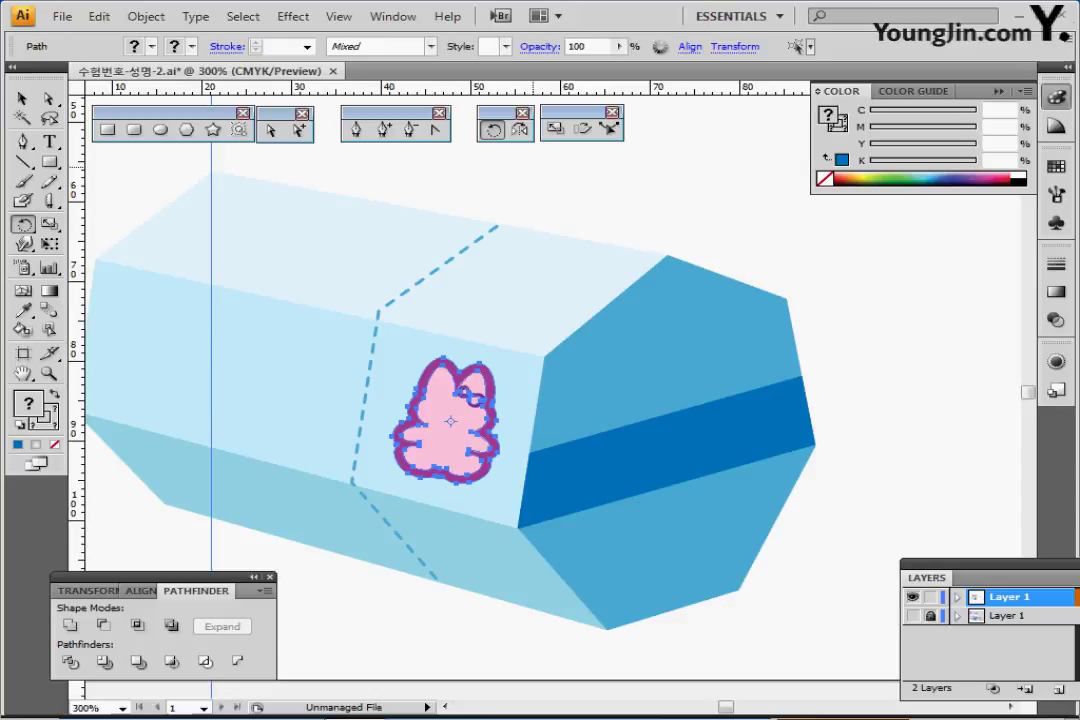
Copy the purple bean, striped bean and upper flower from the candy pattern onto the box's top face
key("ctrl+minus")
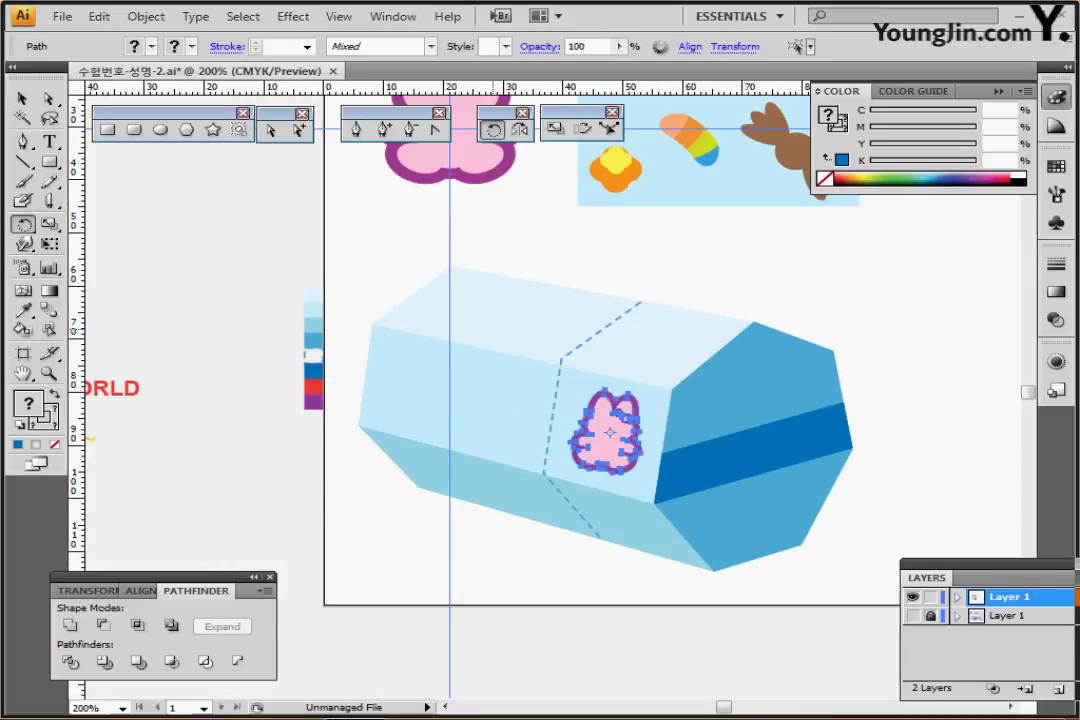
left_click_drag(598, 271, 425, 361)
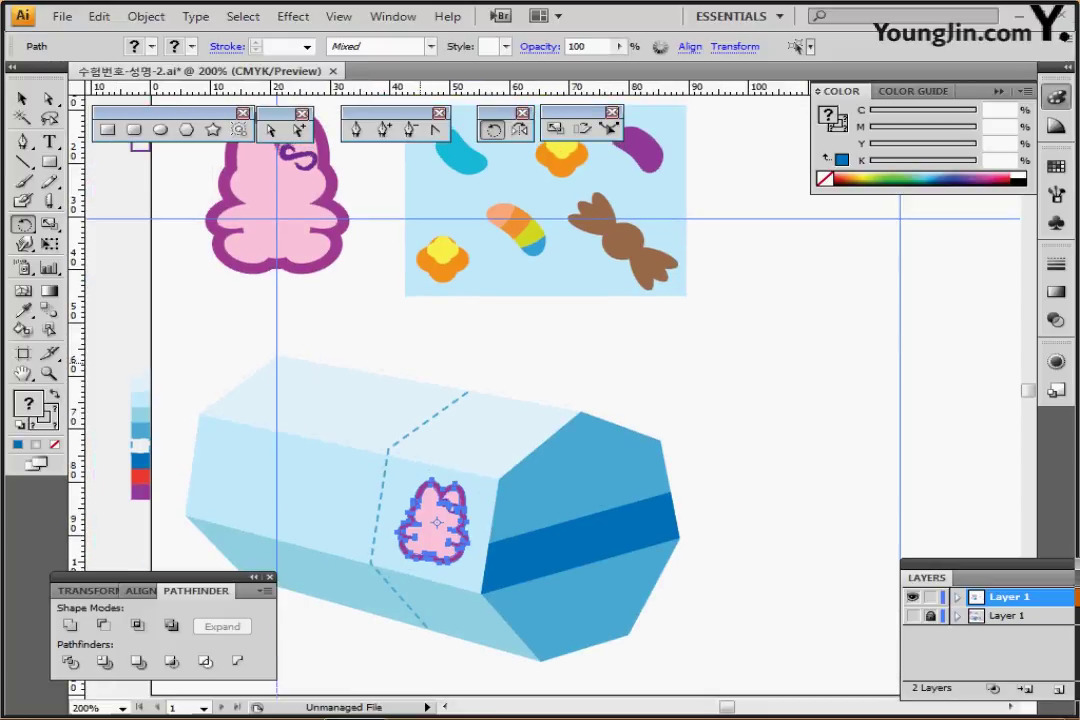
scroll(480, 380, "up", 3)
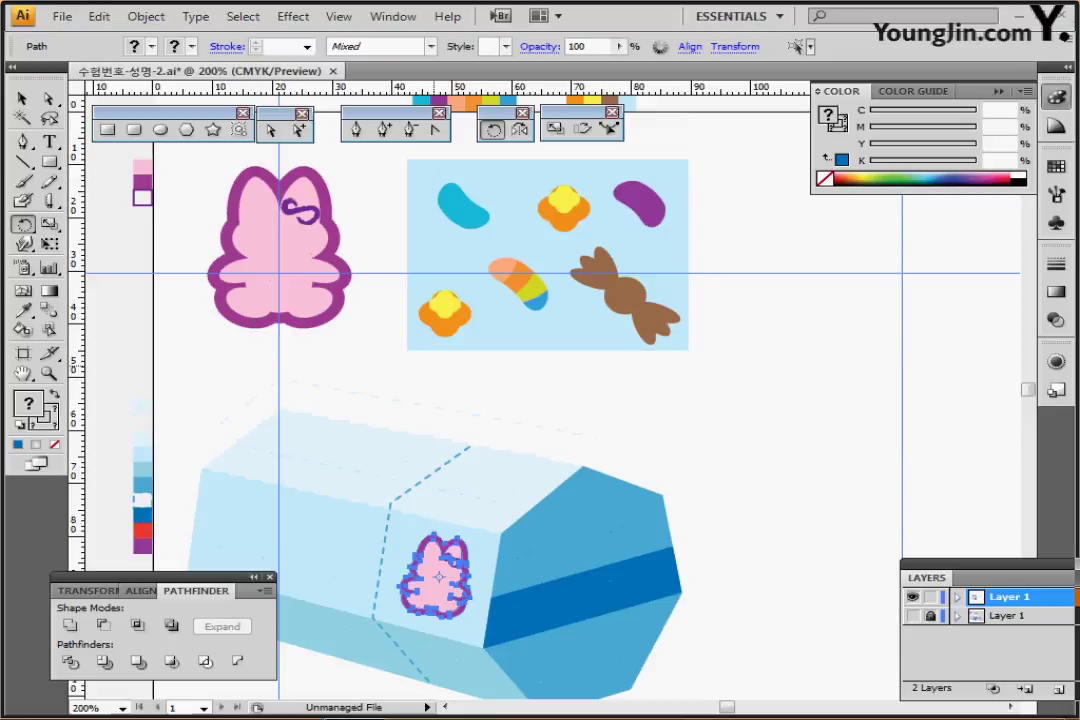
left_click(636, 205, "ctrl")
left_click(640, 205)
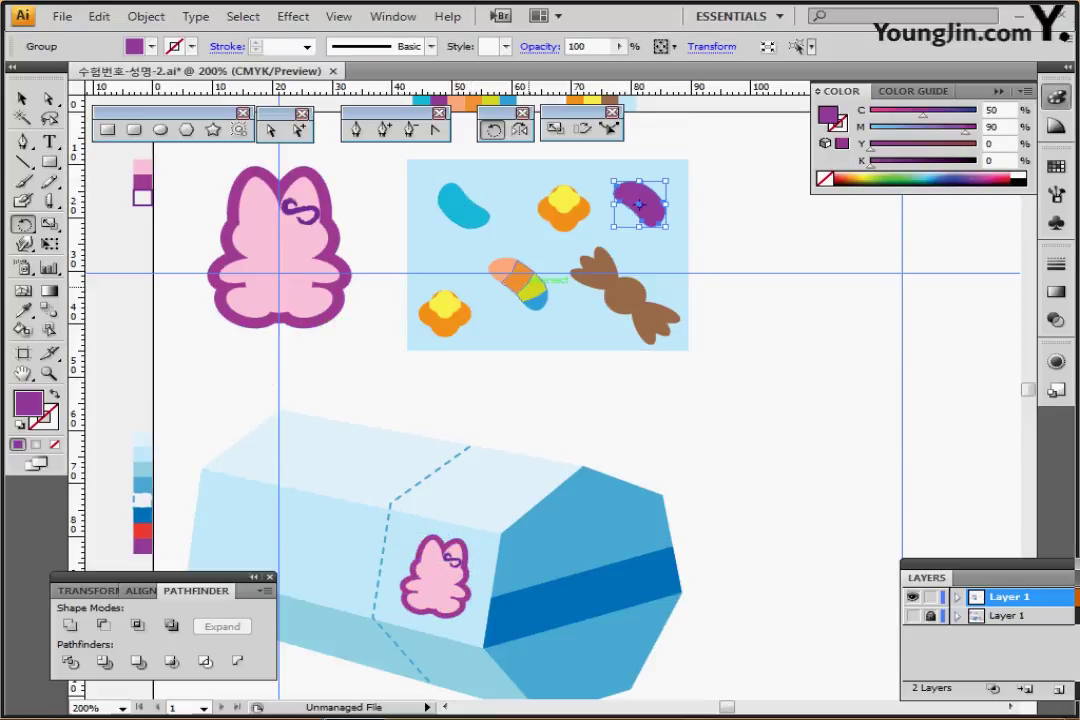
left_click(529, 288, "ctrl+shift")
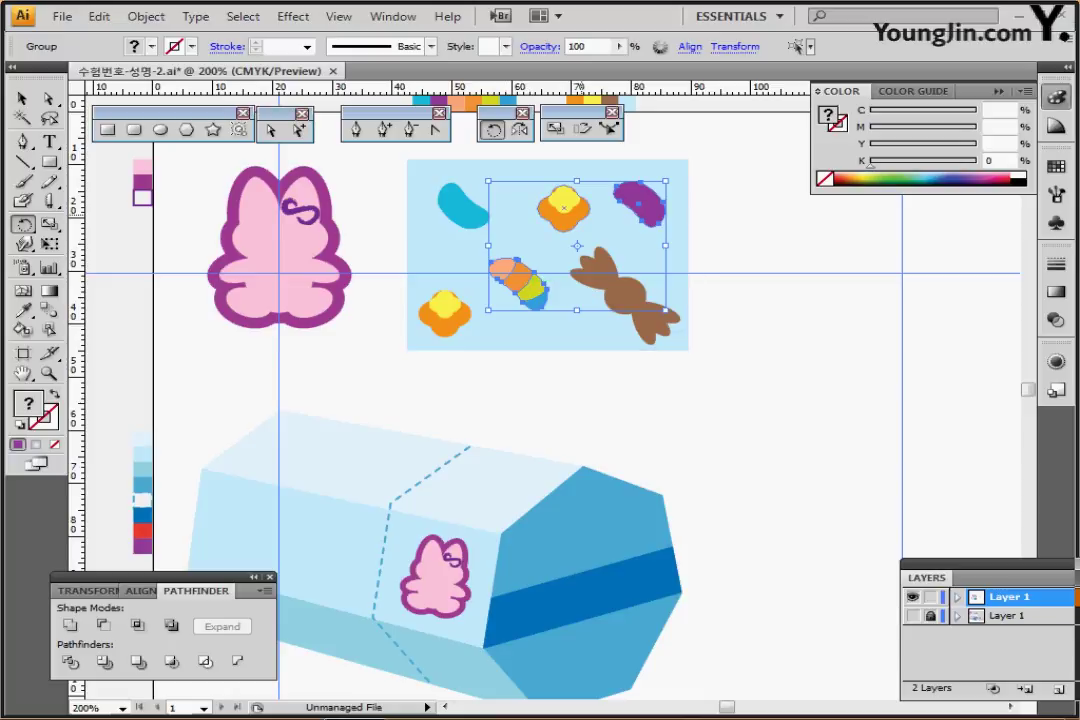
left_click(563, 207, "ctrl+shift")
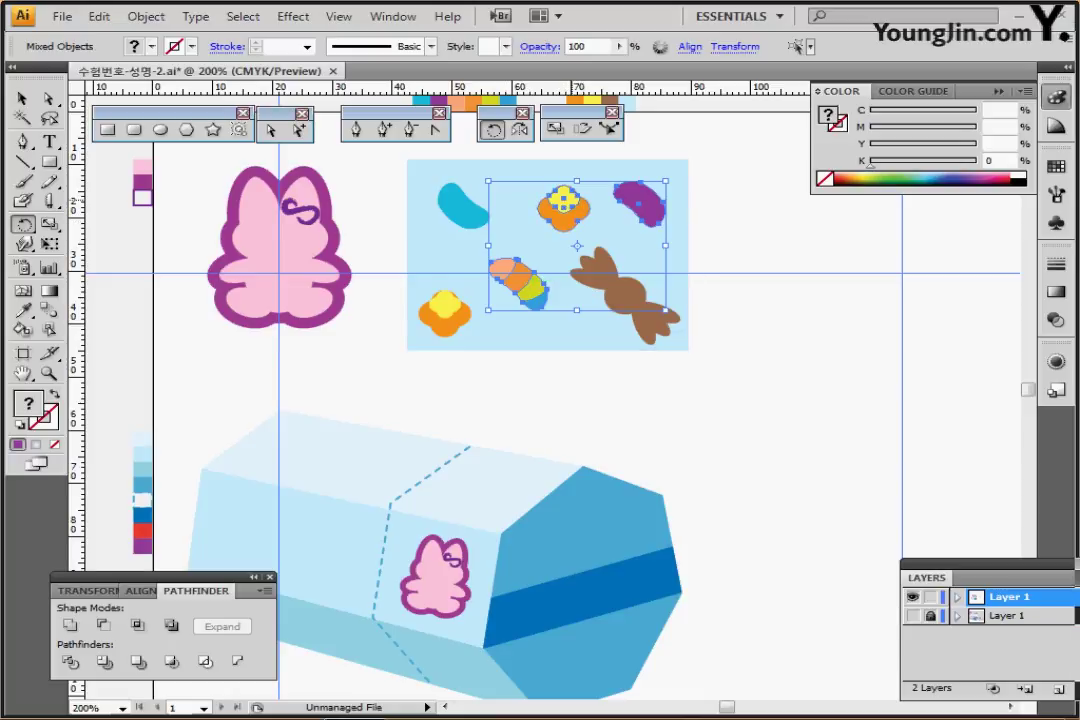
left_click_drag(563, 207, 315, 420)
left_click_drag(428, 449, 521, 333)
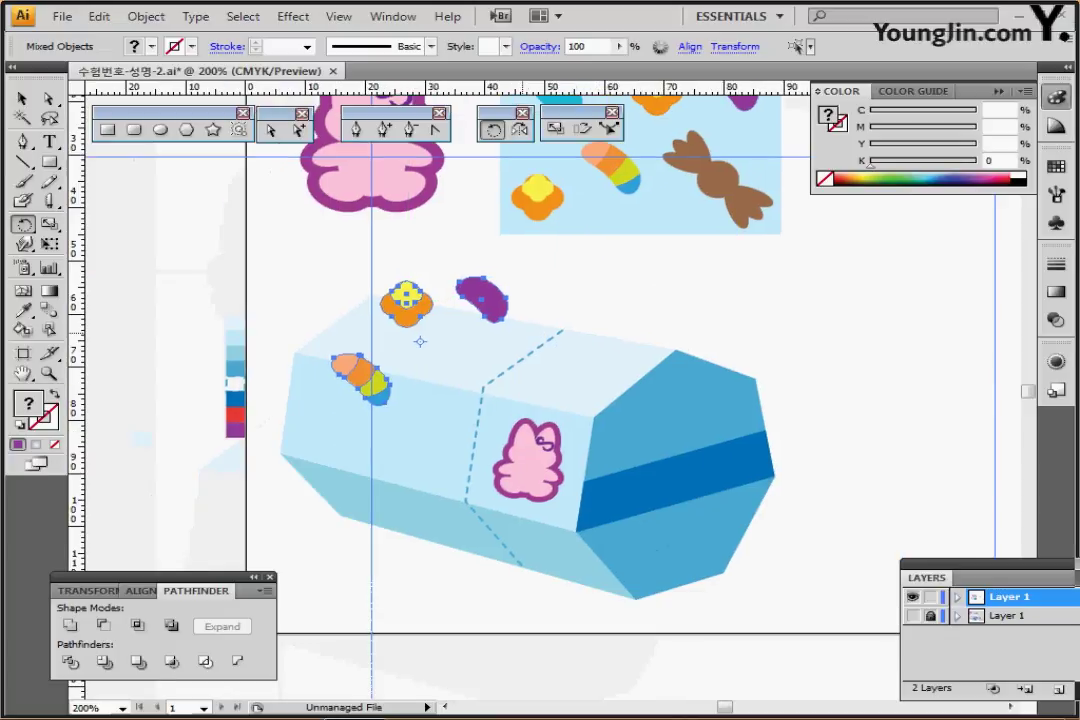
Delete the copied beans and flower from the box's top face
key("ctrl")
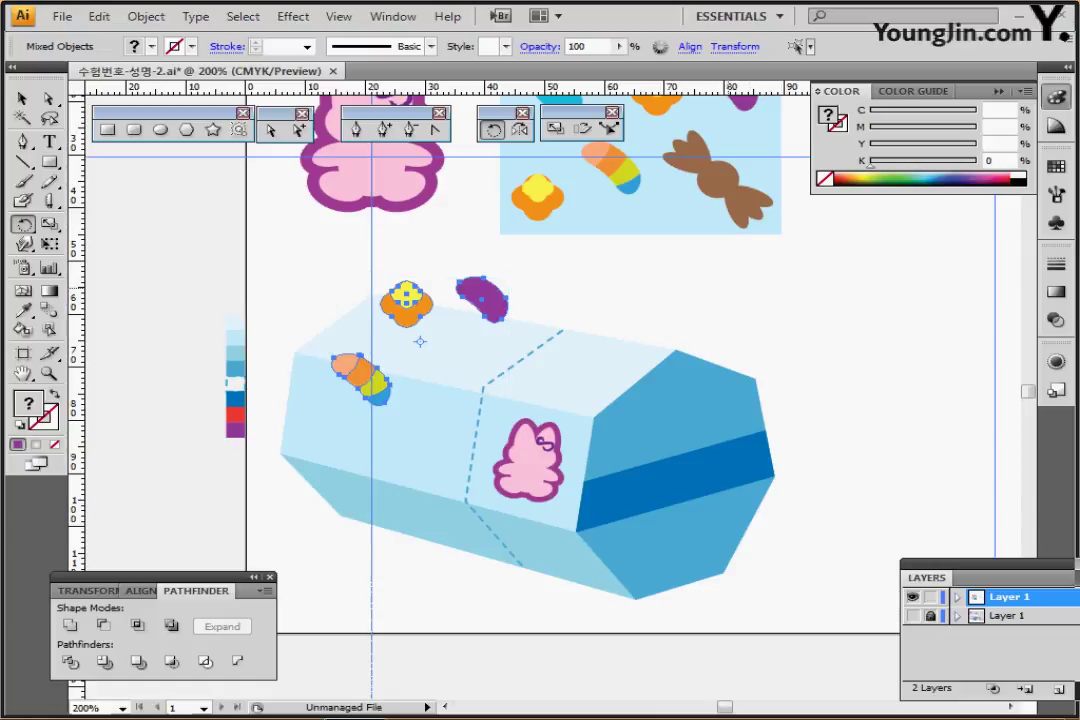
left_click(663, 349, "ctrl")
left_click_drag(669, 352, 806, 326)
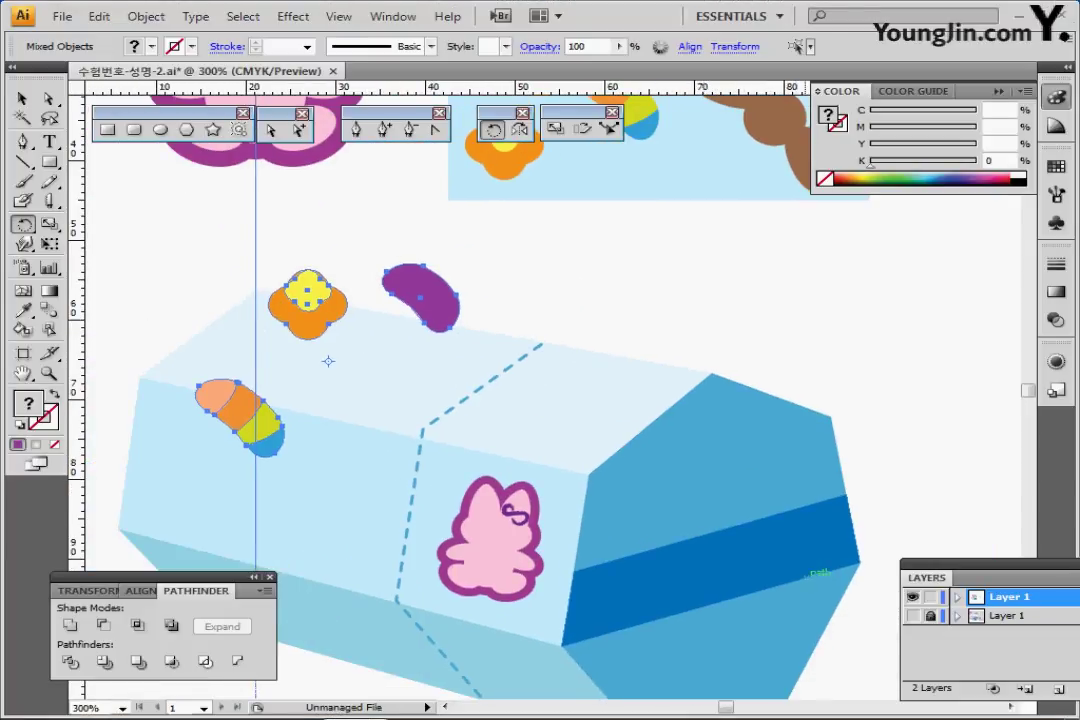
key("Delete")
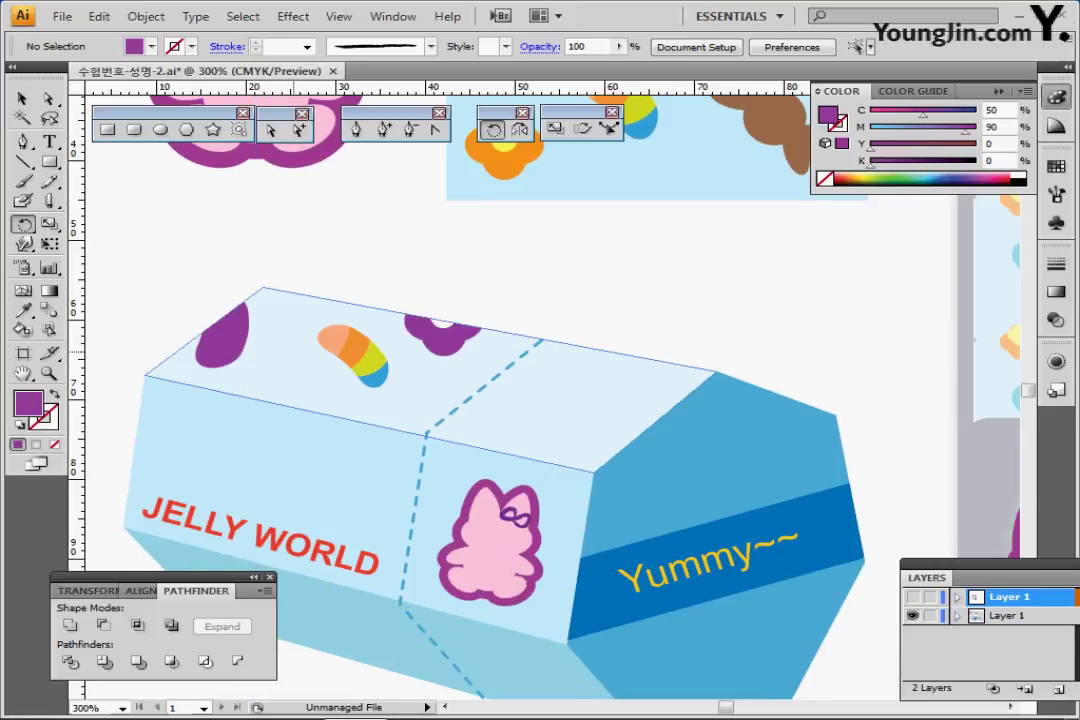
Transfer the two beans and flower from the reference box's clipped group in place onto the upper Layer 1, leaving the reference layer hidden
double_click(352, 355)
key("ctrl+a")
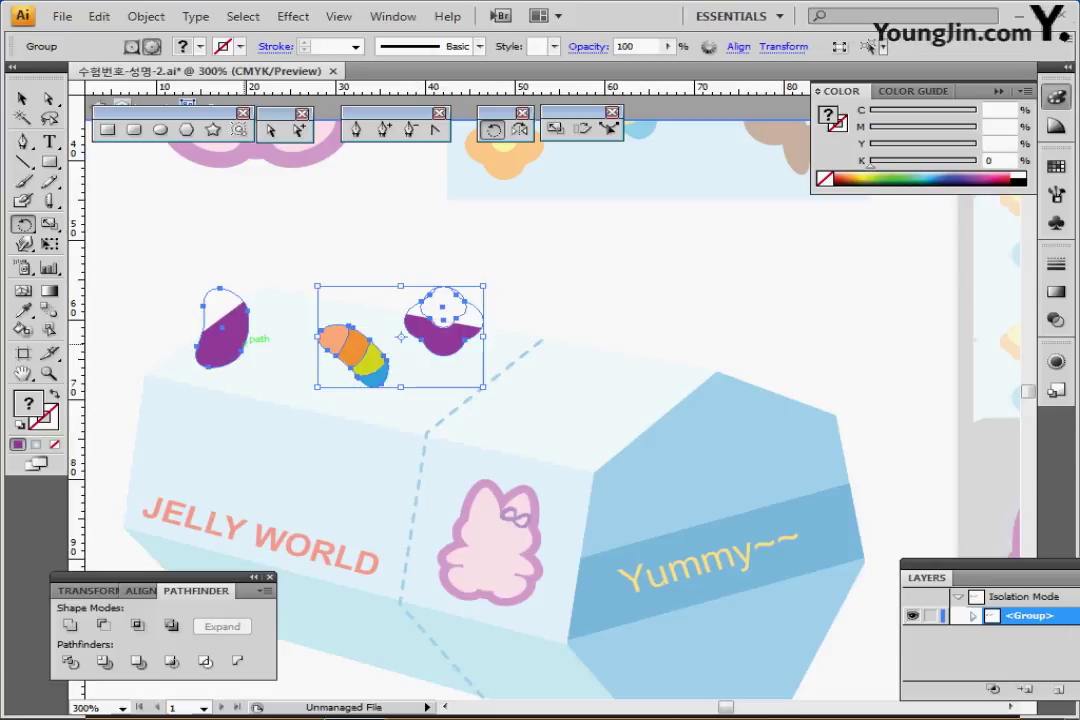
key("ctrl+shift+b")
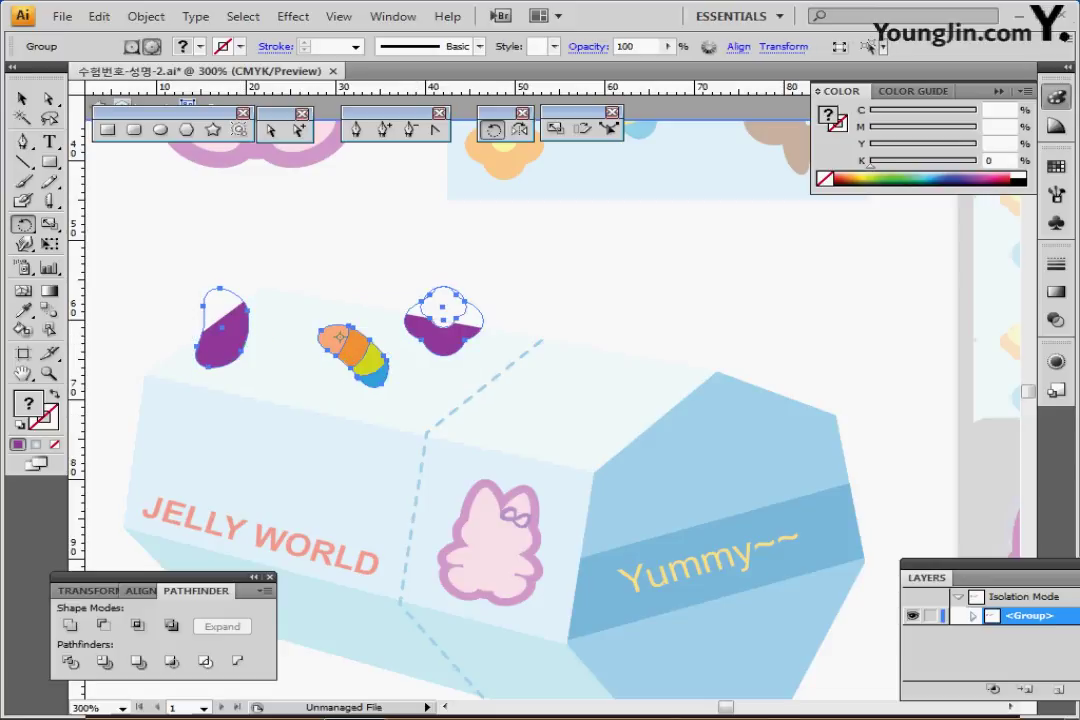
key("Escape")
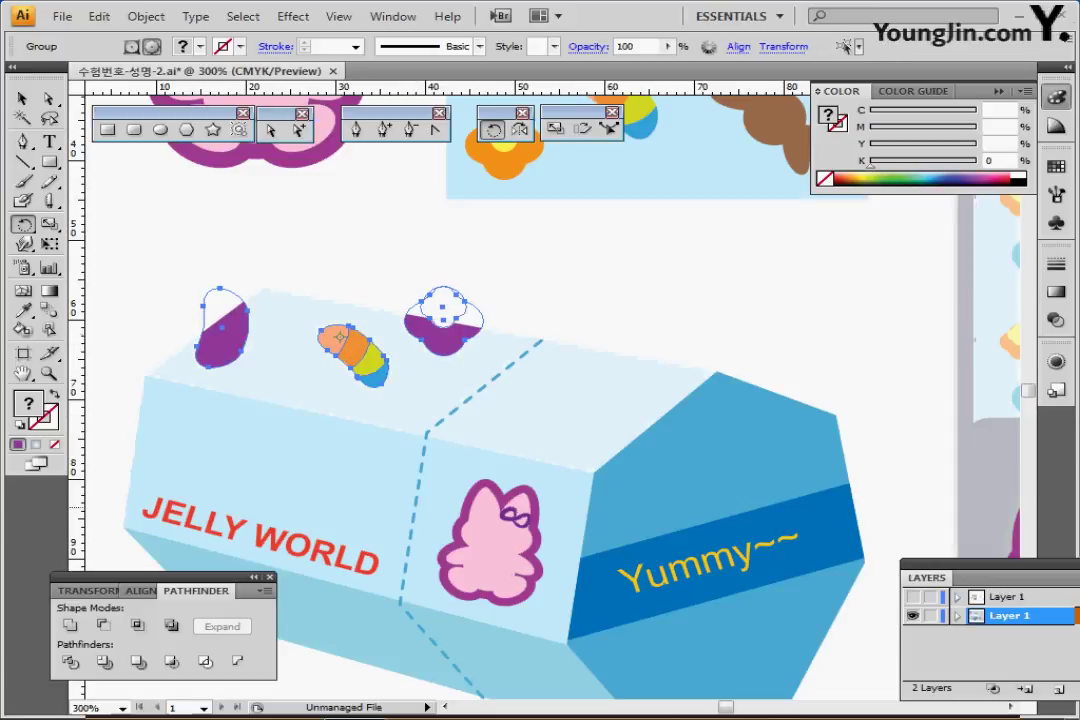
key("ctrl+shift+a")
left_click(912, 597)
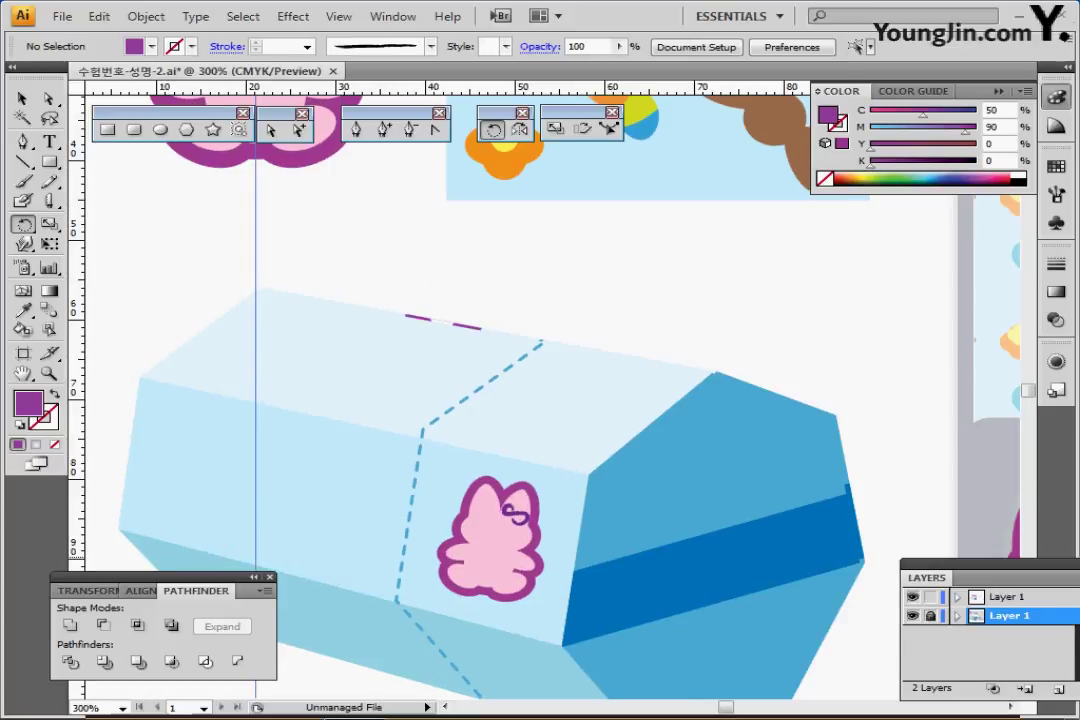
left_click(1008, 597)
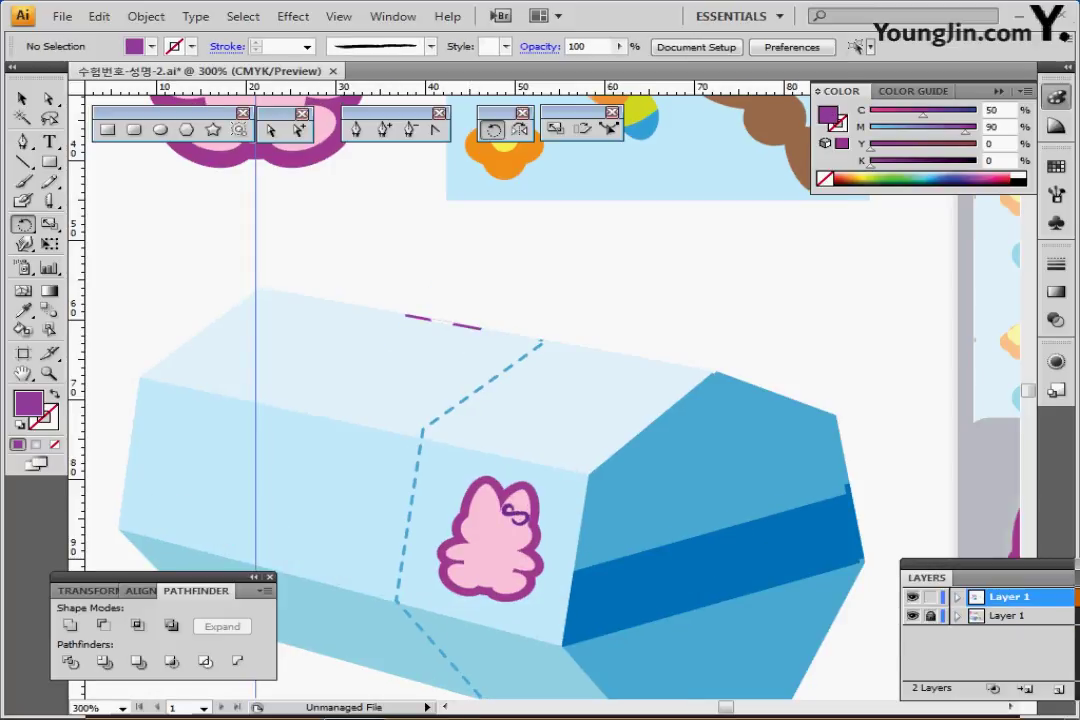
left_click(912, 616)
key("ctrl+f")
key("ctrl+shift+a")
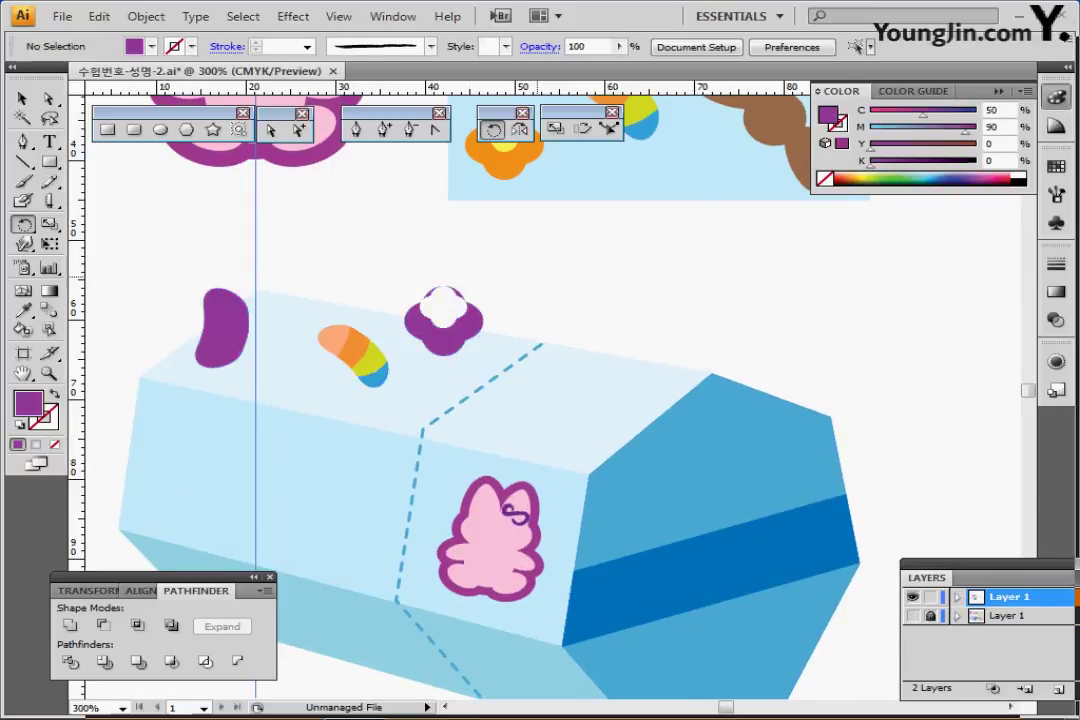
left_click(222, 327)
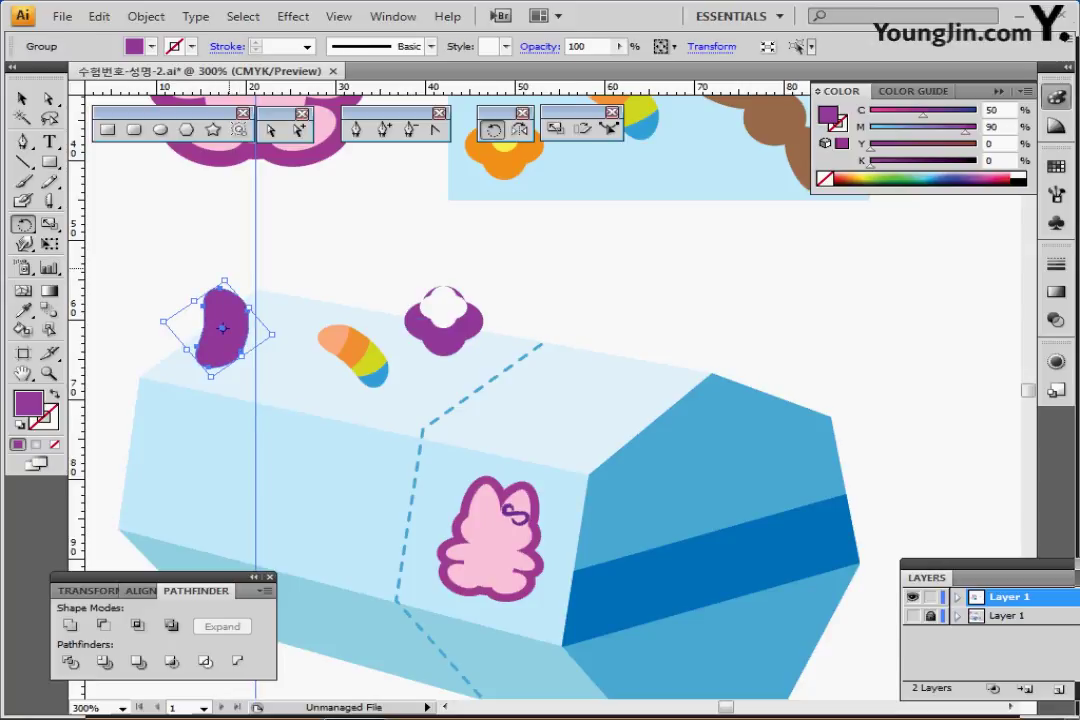
key("ctrl+shift+b")
left_click_drag(458, 339, 509, 352)
left_click(494, 335)
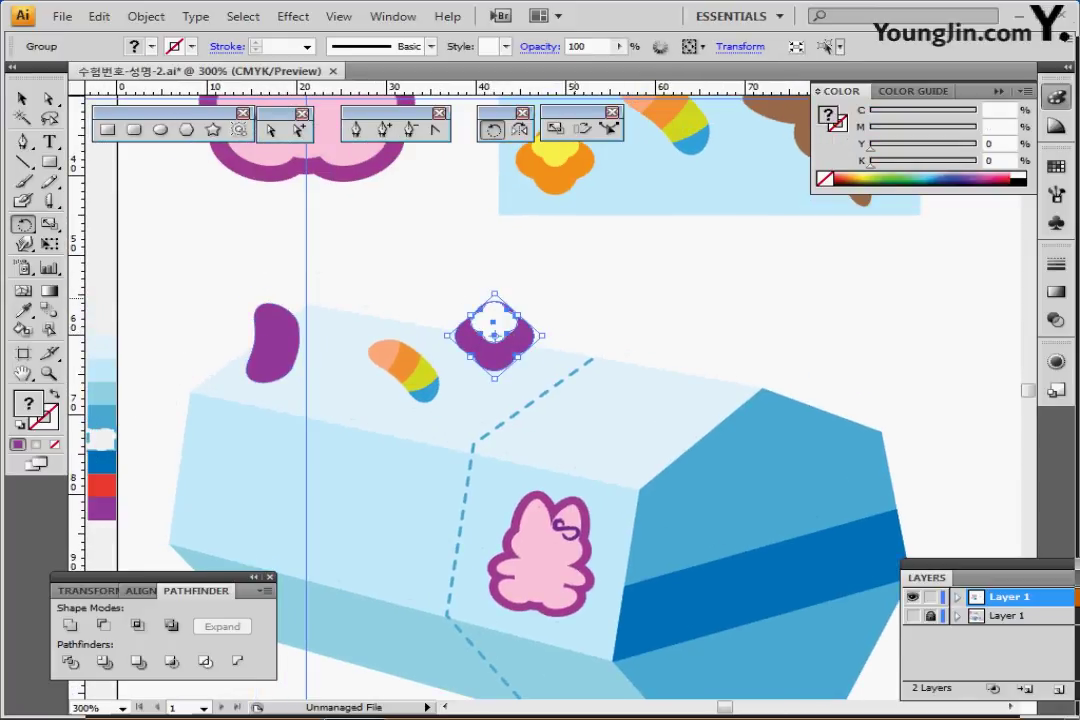
left_click(585, 300, "ctrl")
left_click_drag(562, 373, 552, 302)
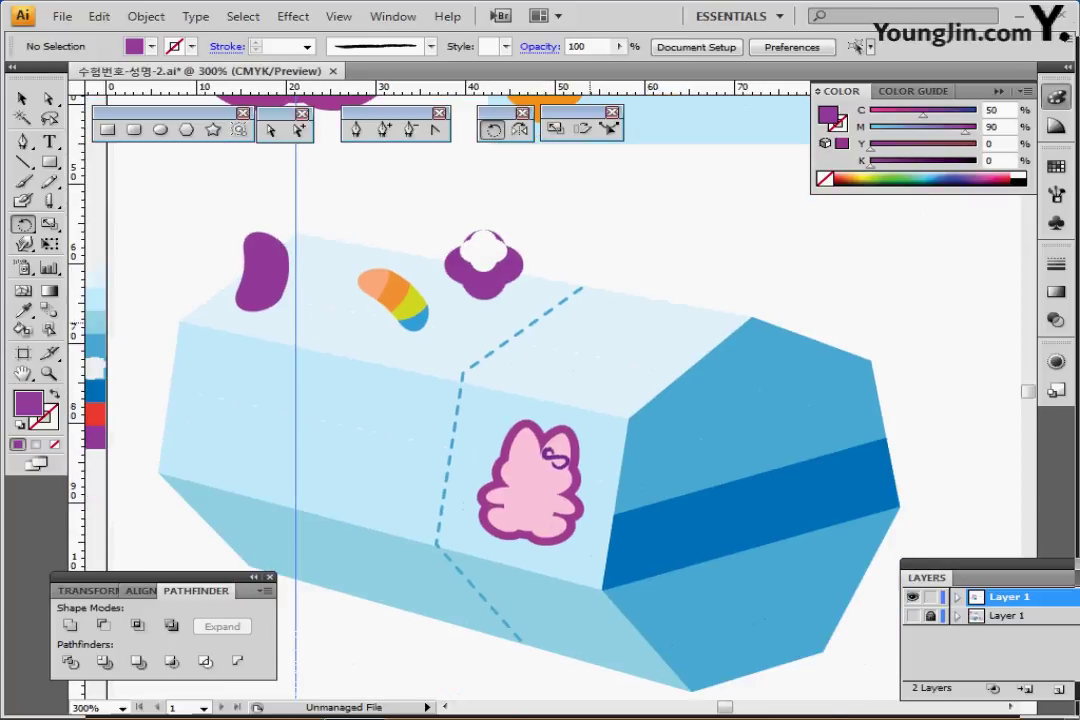
Copy the box's pale top face and paste the duplicate in place in front of it
left_click(466, 326)
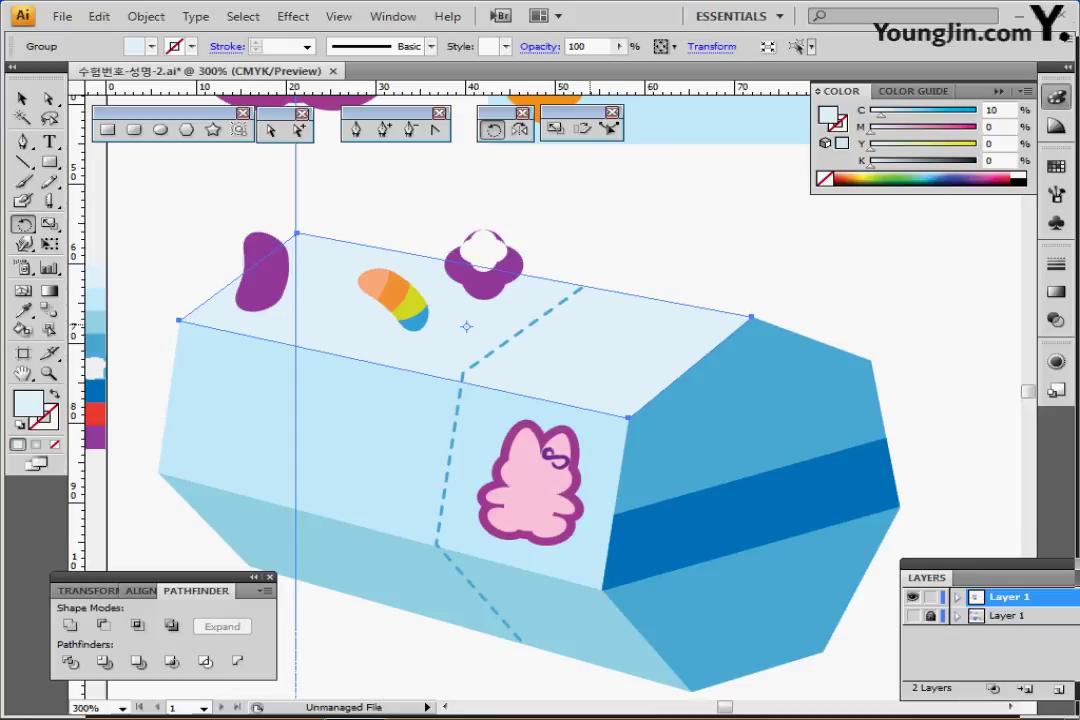
key("ctrl+c")
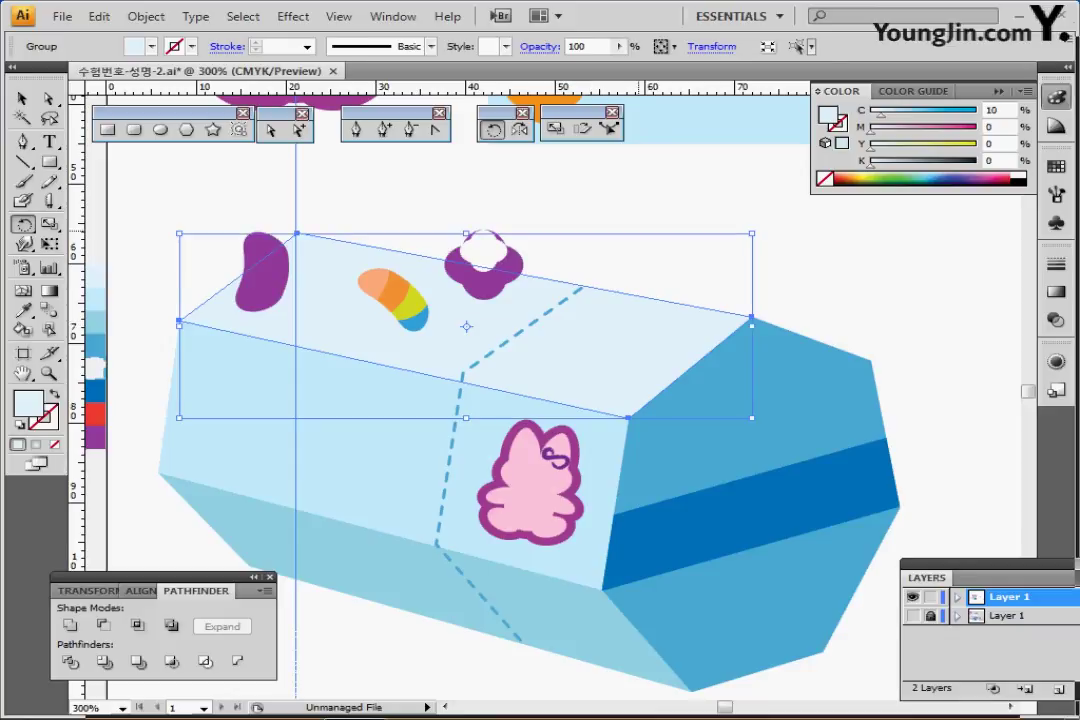
key("ctrl+f")
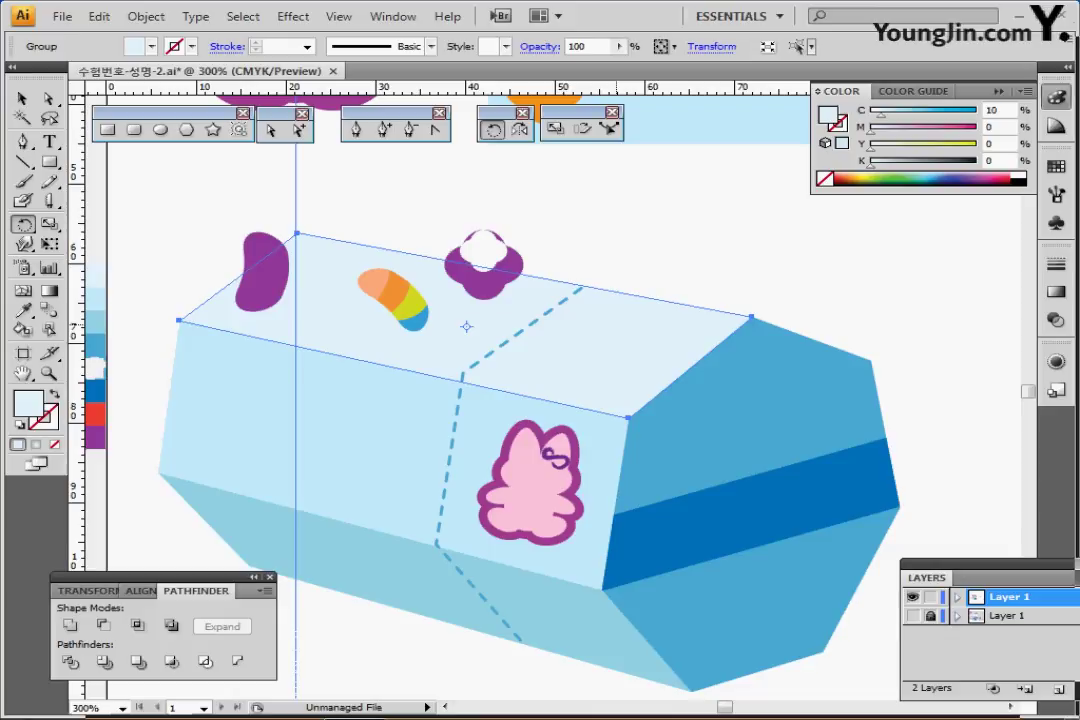
Bring the duplicated pale top face to the front and make a clipping mask from it with the two beans and flower
key("ctrl")
key("ctrl+shift+bracketright")
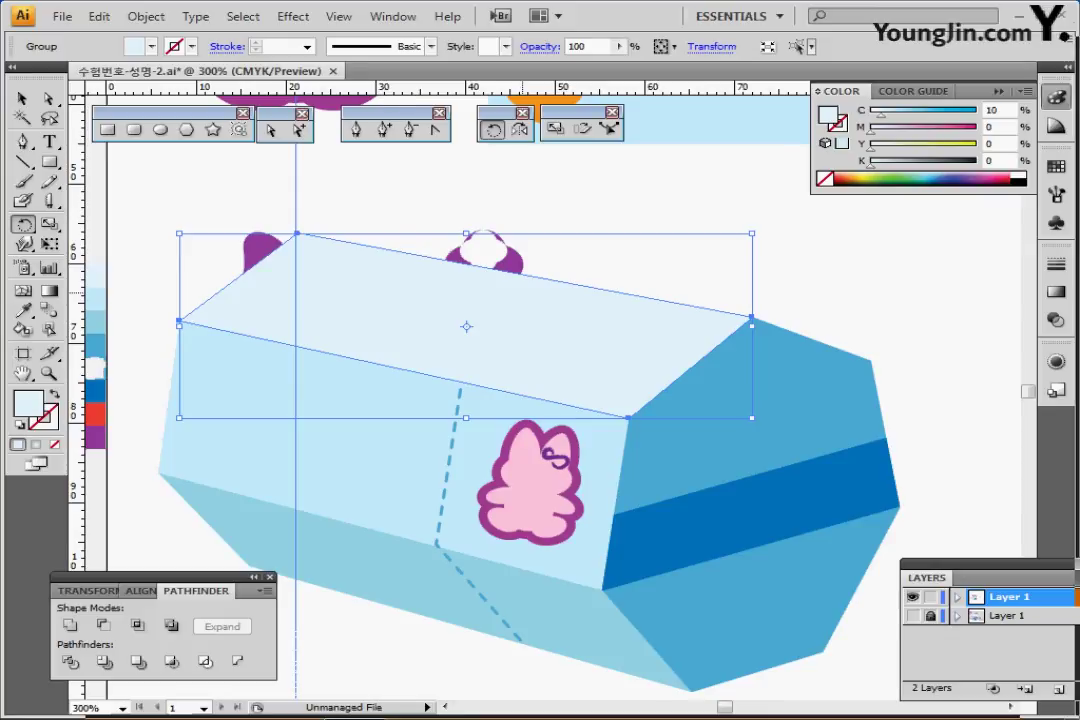
key("ctrl+y")
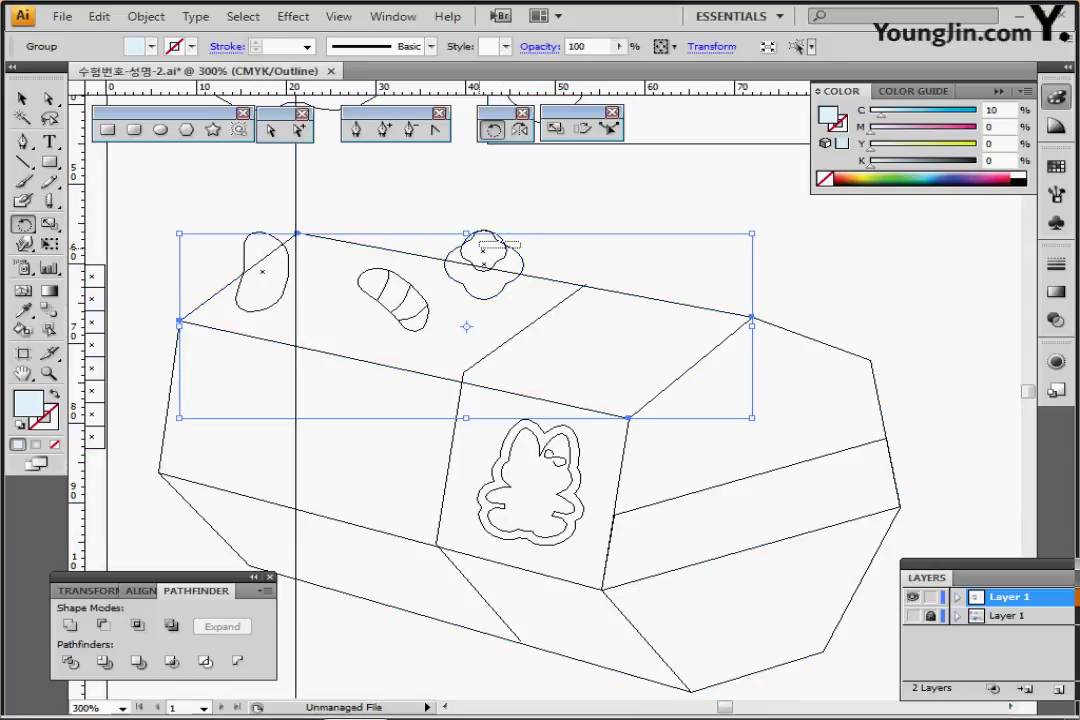
left_click_drag(520, 241, 479, 248)
left_click_drag(380, 323, 425, 284)
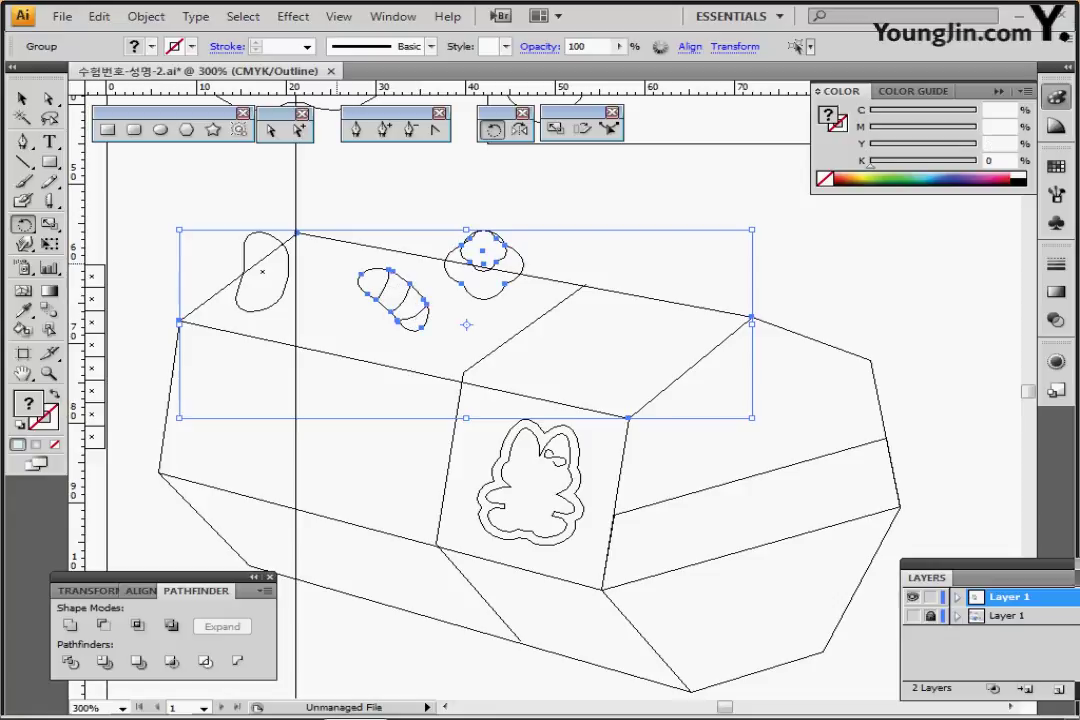
left_click_drag(275, 327, 269, 290)
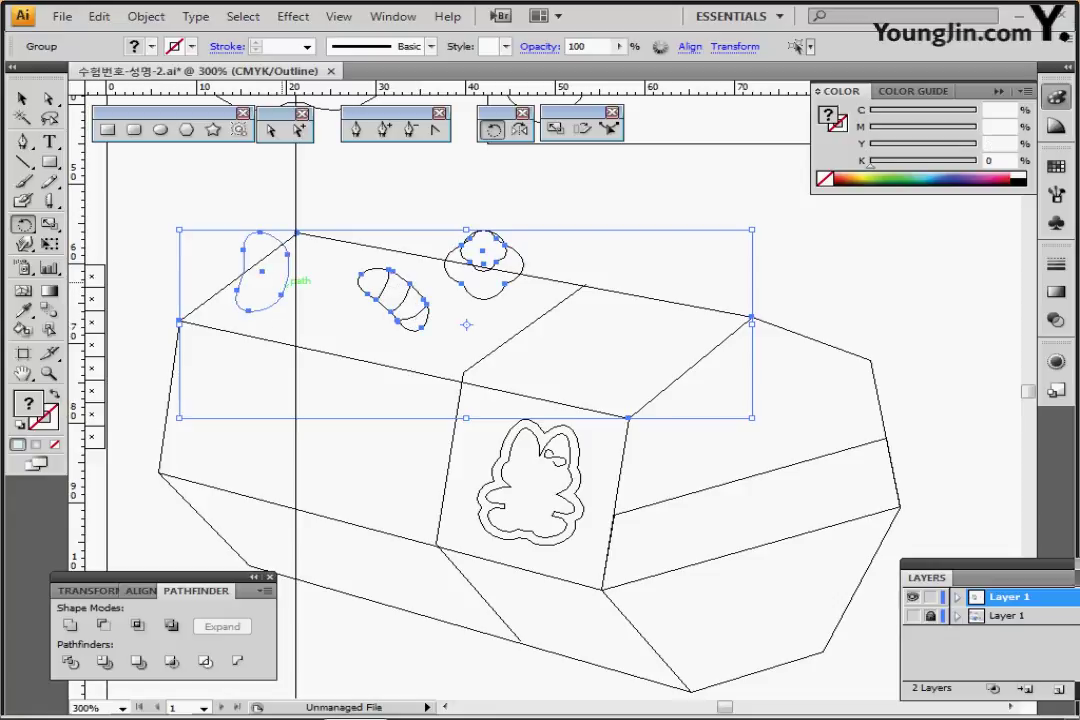
key("ctrl+y")
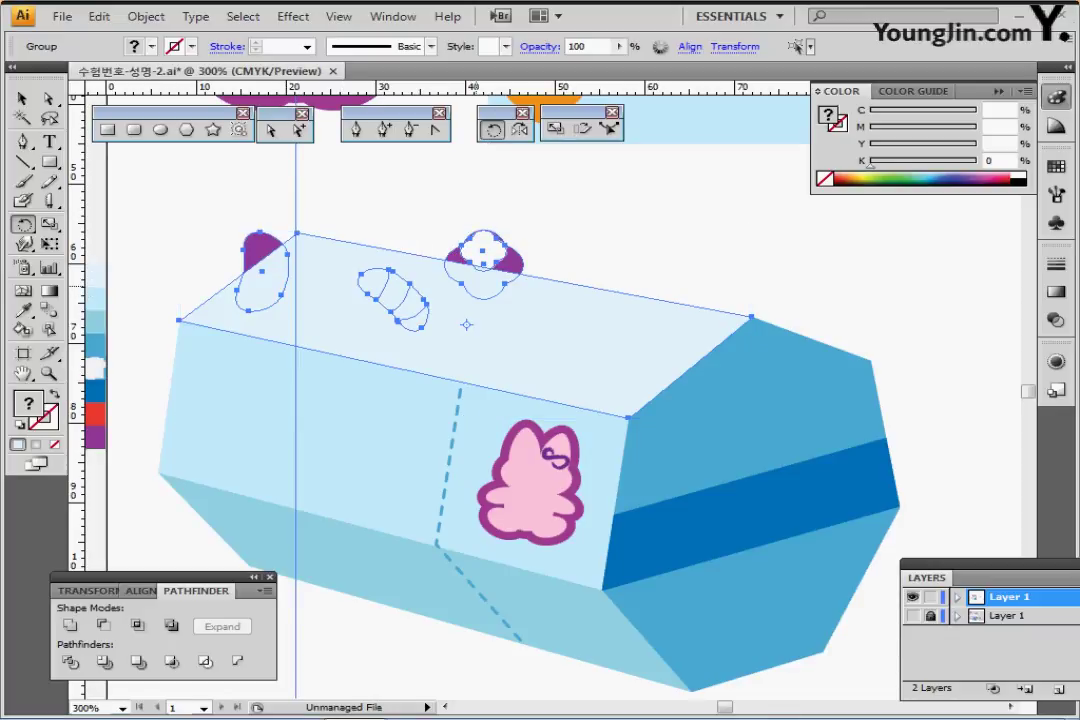
right_click(503, 262)
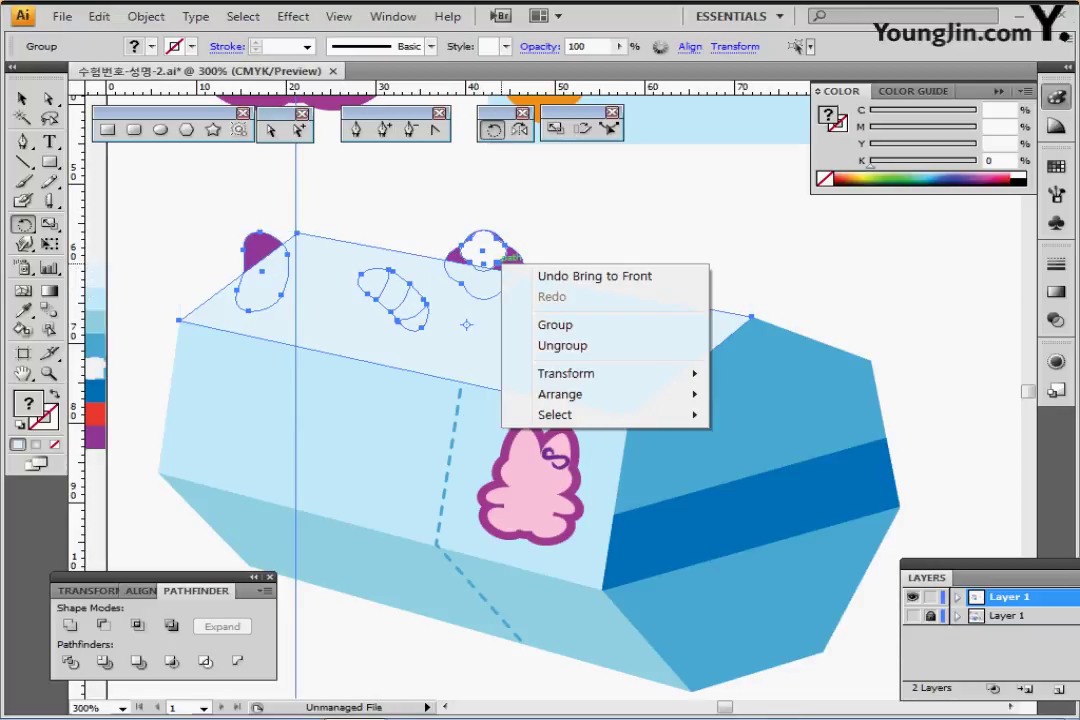
left_click(146, 17)
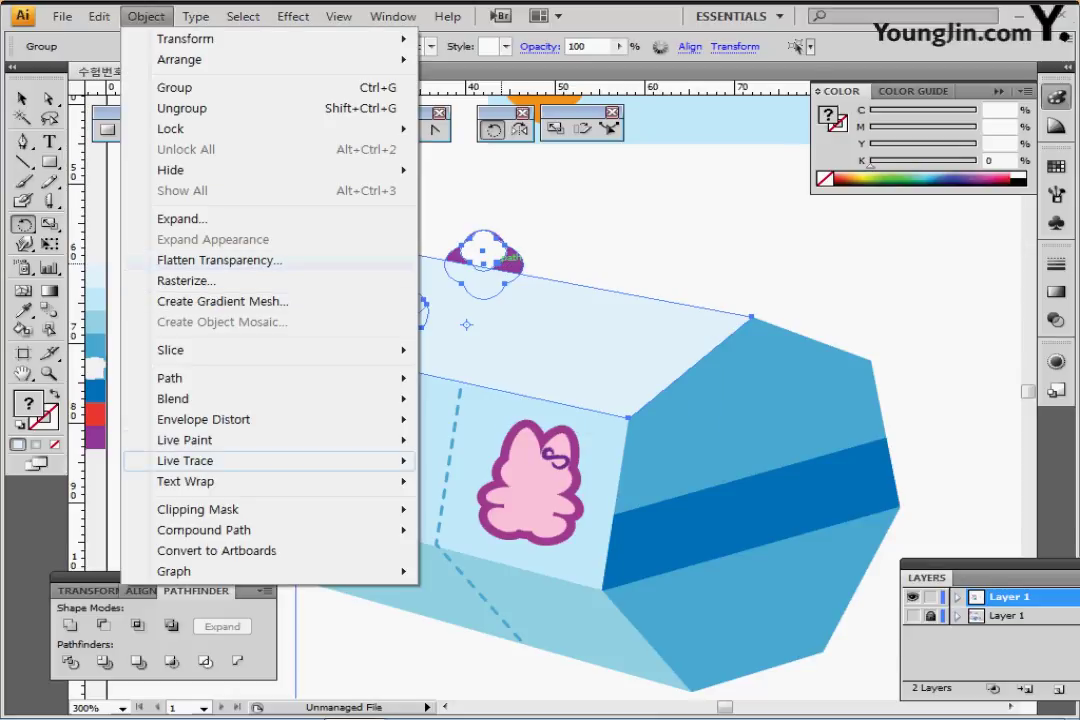
mouse_move(300, 509)
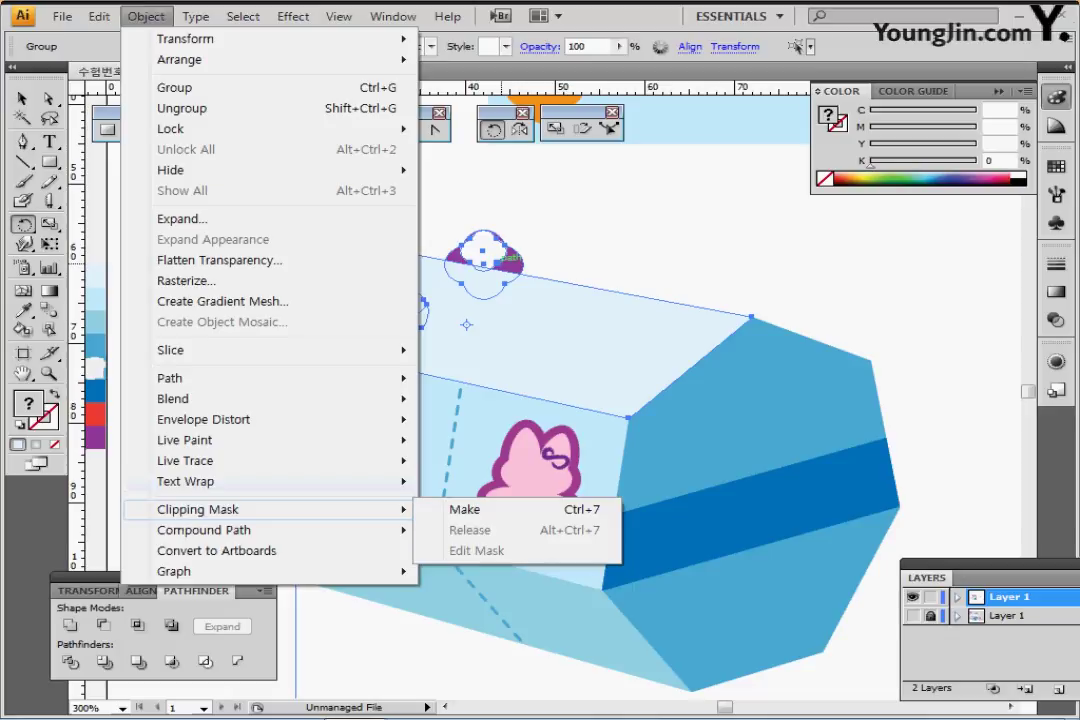
left_click(463, 509)
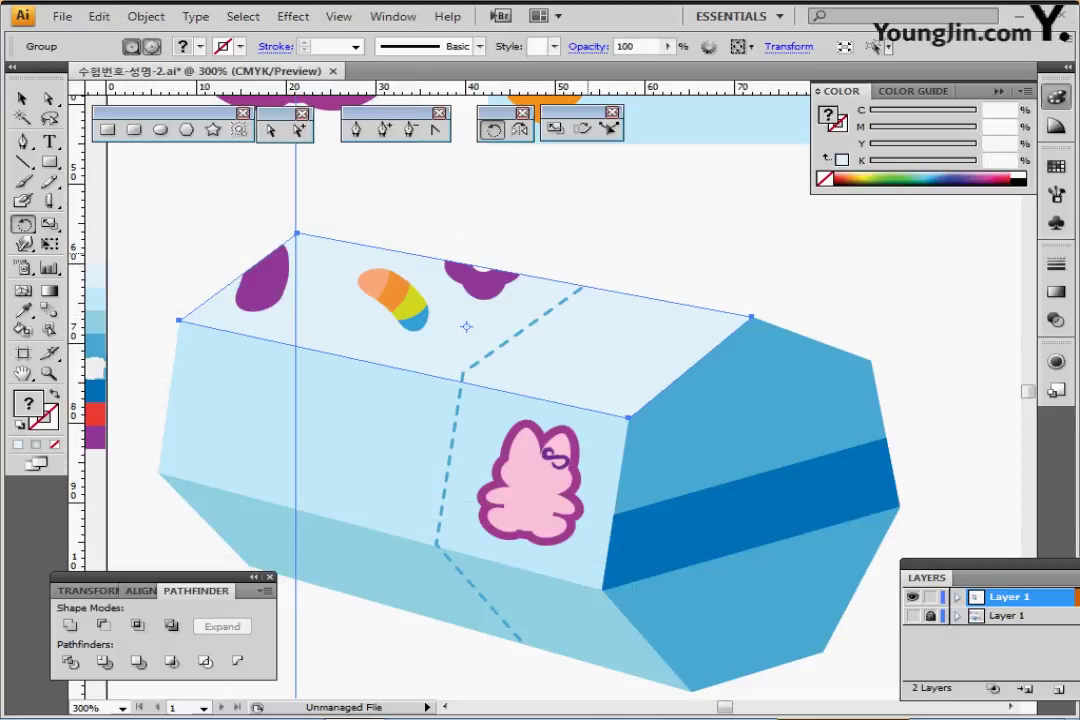
Deselect the clipped top-face artwork and save the document
left_click_drag(602, 303, 545, 295)
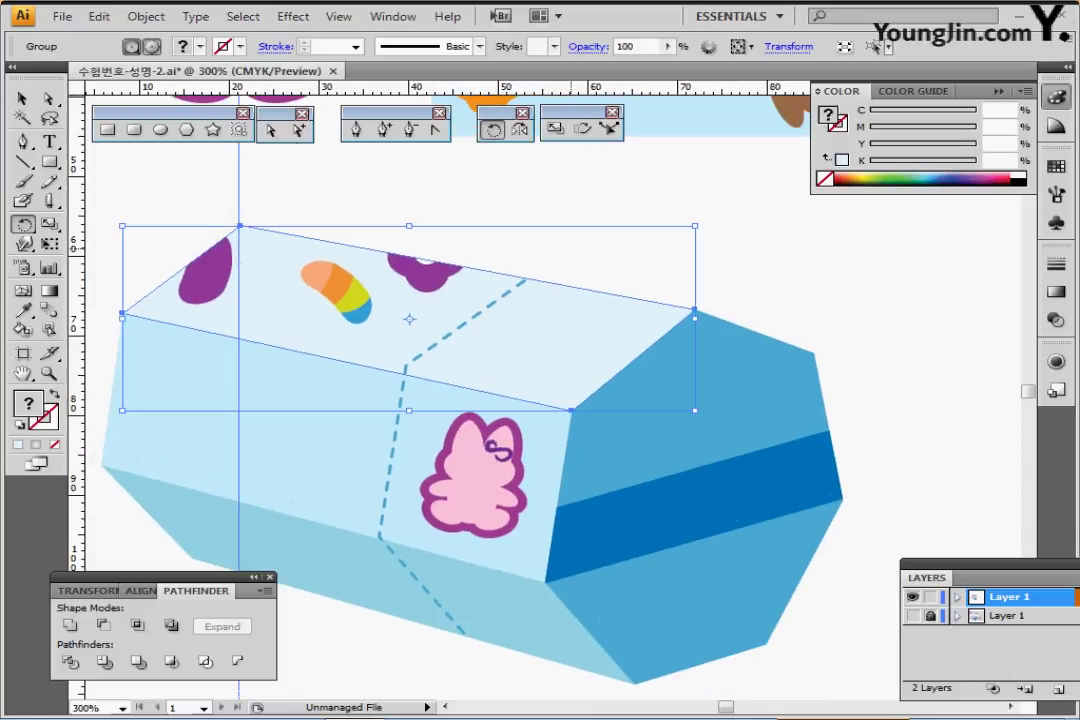
left_click(597, 237, "ctrl")
left_click_drag(515, 397, 632, 258)
key("ctrl+s")
Move the red JELLY WORLD text onto the box's front face and rotate it parallel to the face's lower edge
left_click(472, 346, "ctrl+alt")
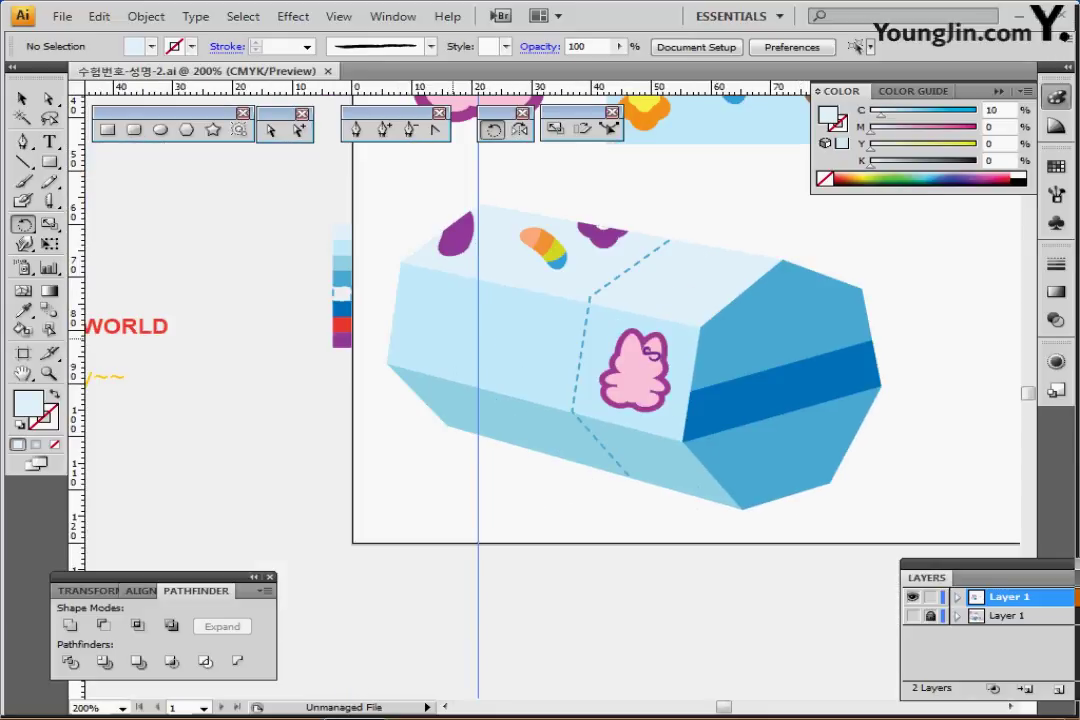
left_click_drag(475, 358, 615, 348)
left_click_drag(785, 228, 812, 231)
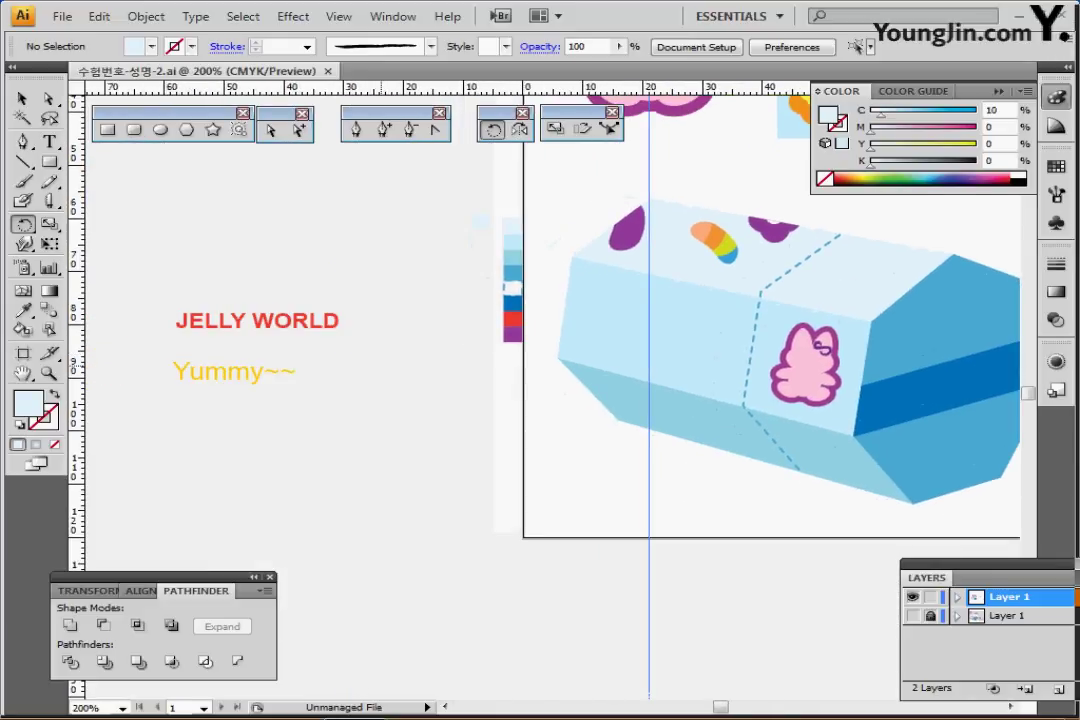
left_click(250, 321)
left_click_drag(250, 321, 648, 389)
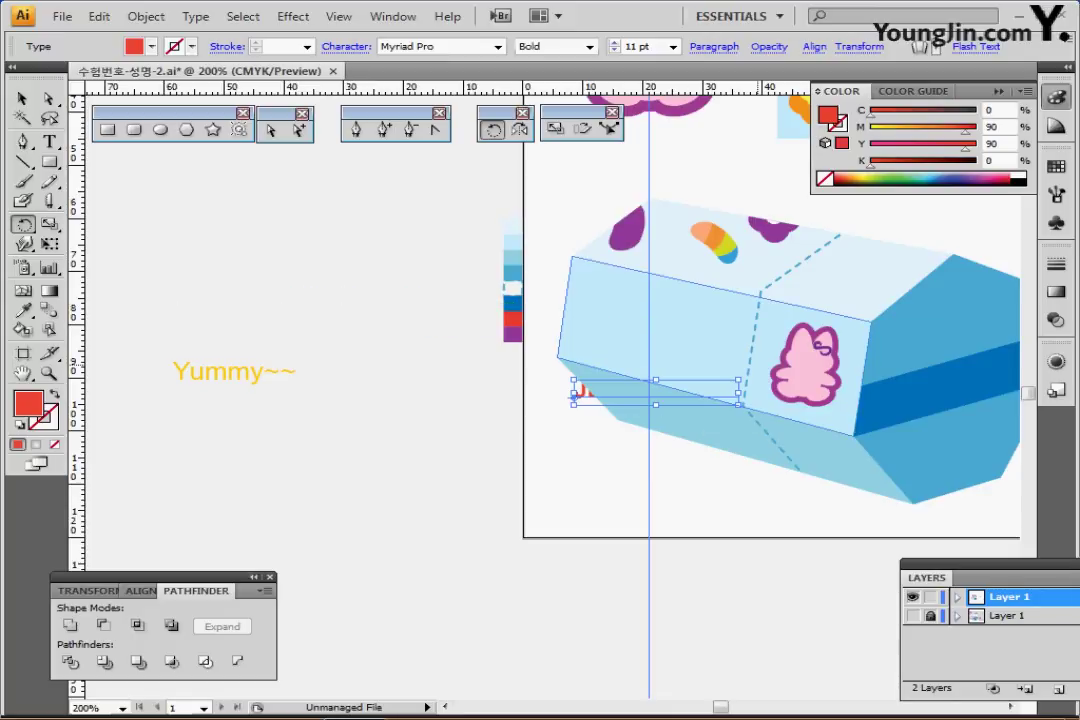
left_click_drag(573, 396, 381, 400)
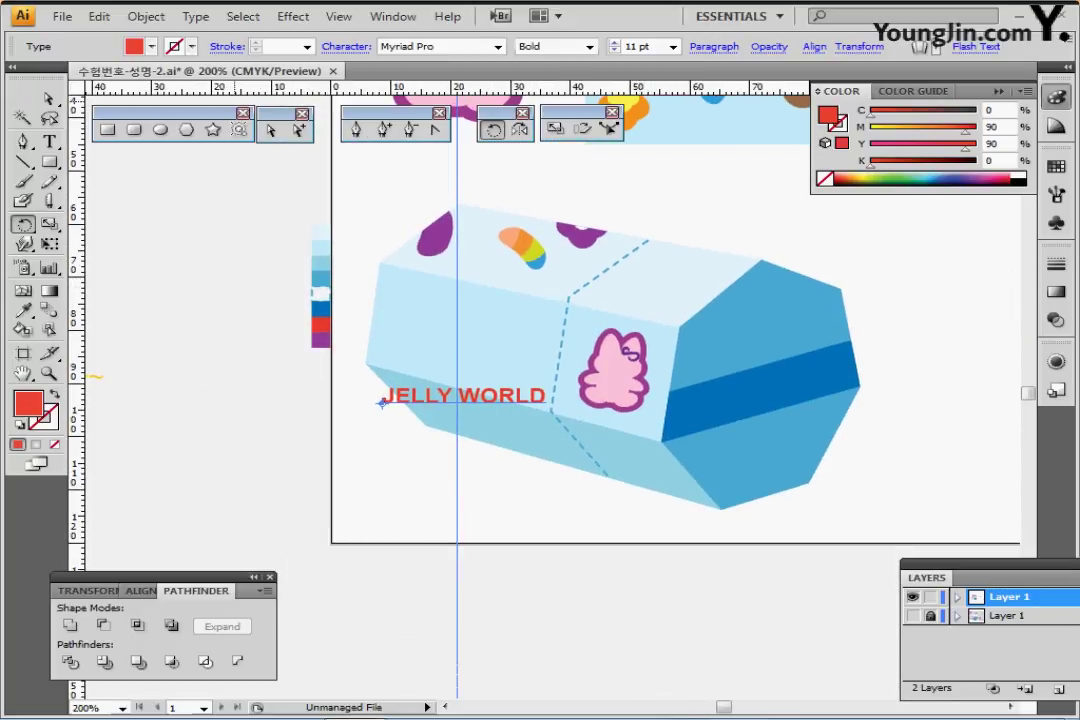
left_click(21, 98)
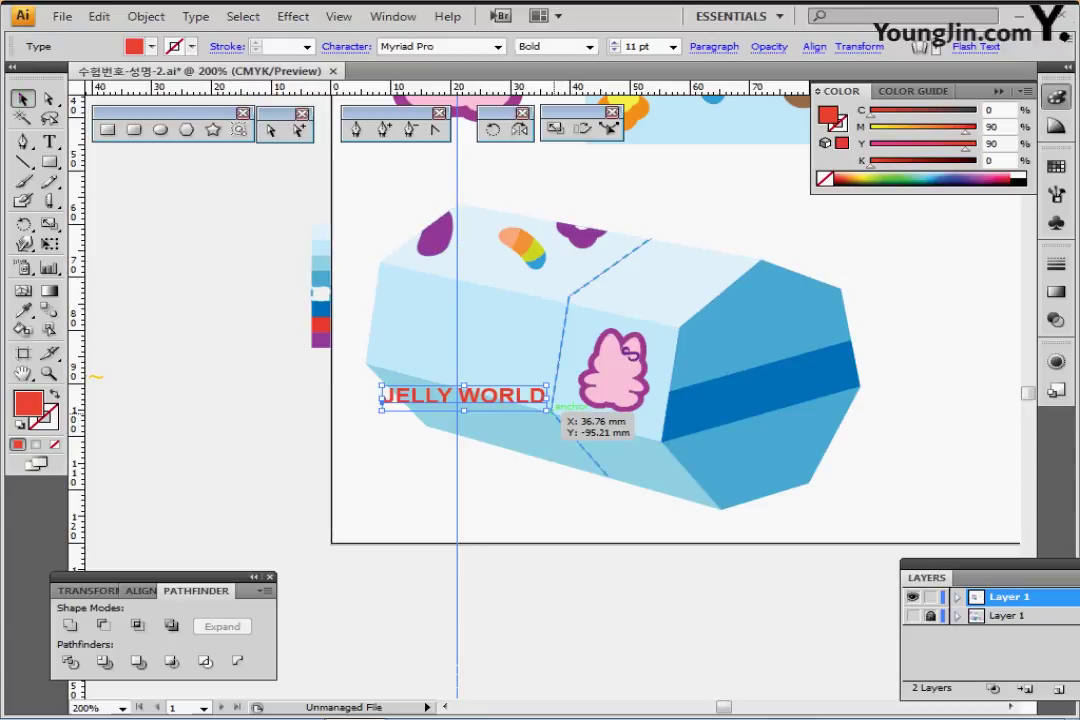
left_click_drag(552, 408, 560, 384)
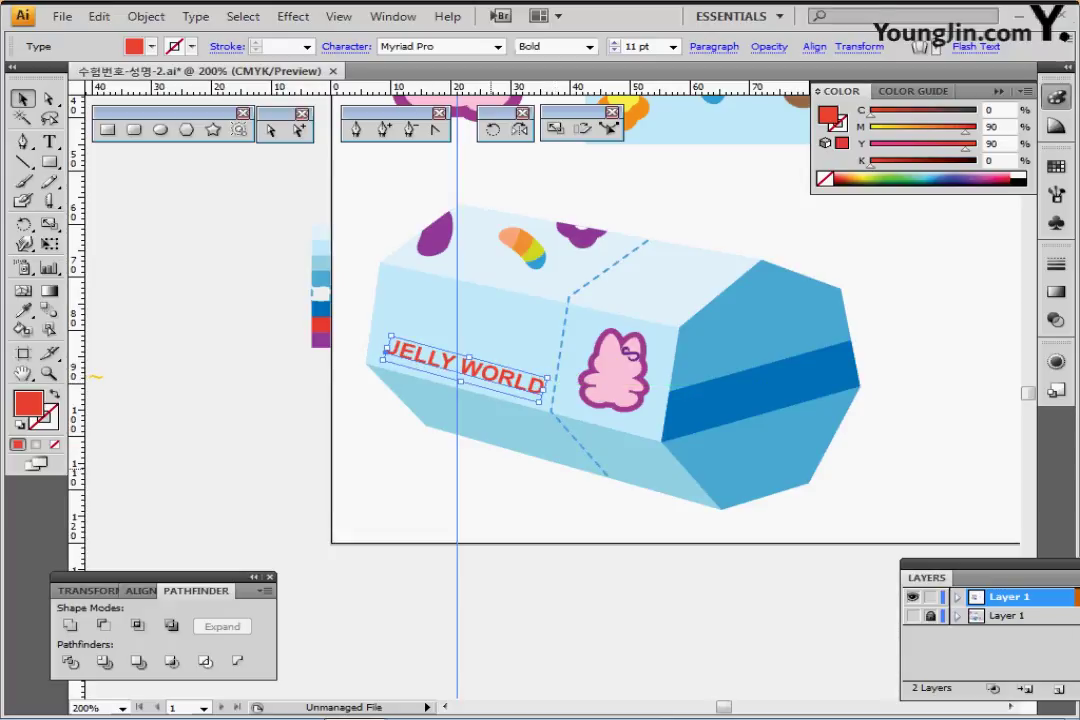
Place the yellow Yummy~~ text on the dark blue band, rotate it along the band, set it to Myriad Pro 12 pt, and save
left_click_drag(450, 485, 551, 475)
left_click(145, 371)
left_click_drag(145, 367, 529, 395)
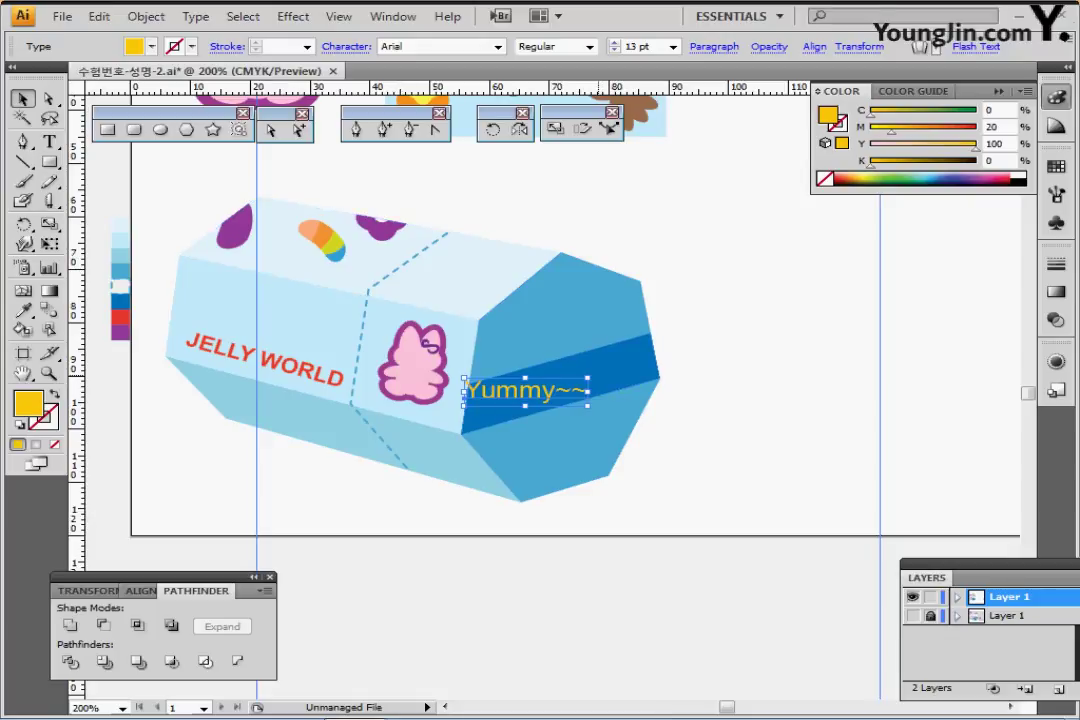
left_click_drag(592, 380, 598, 357)
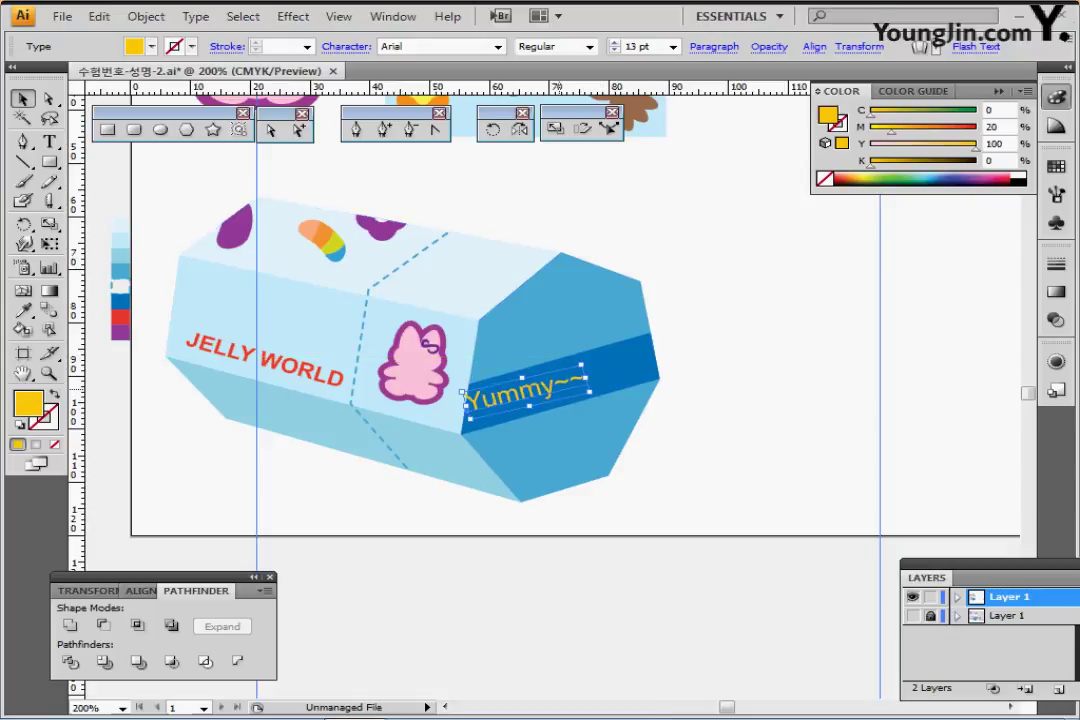
left_click_drag(539, 386, 645, 381)
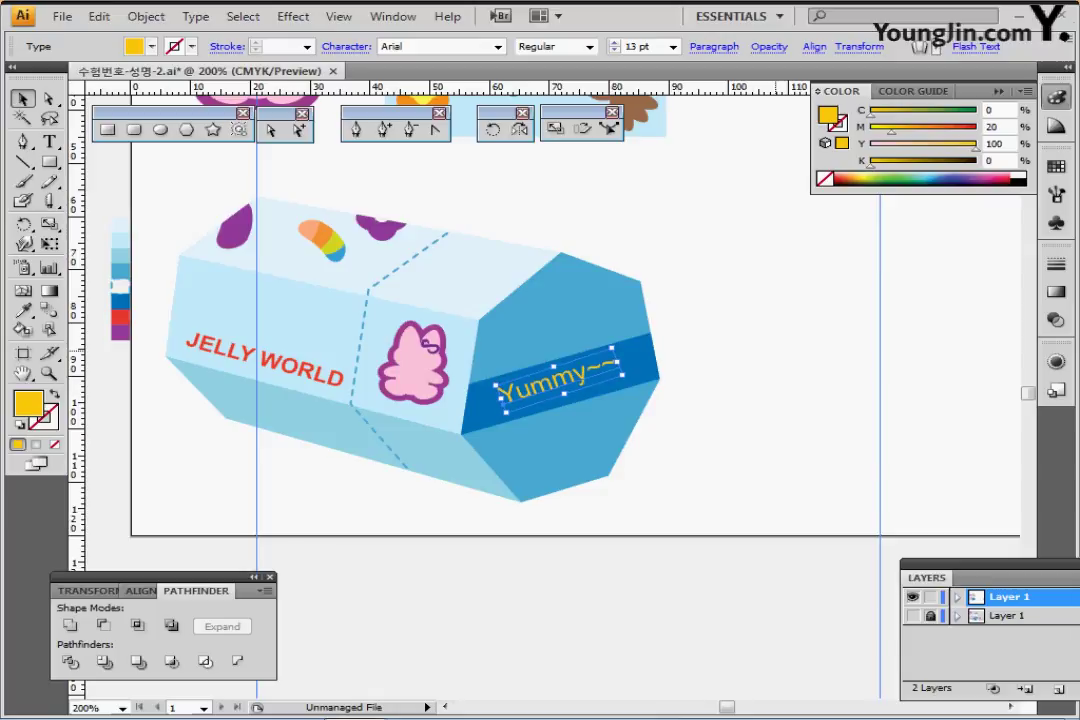
key("Up")
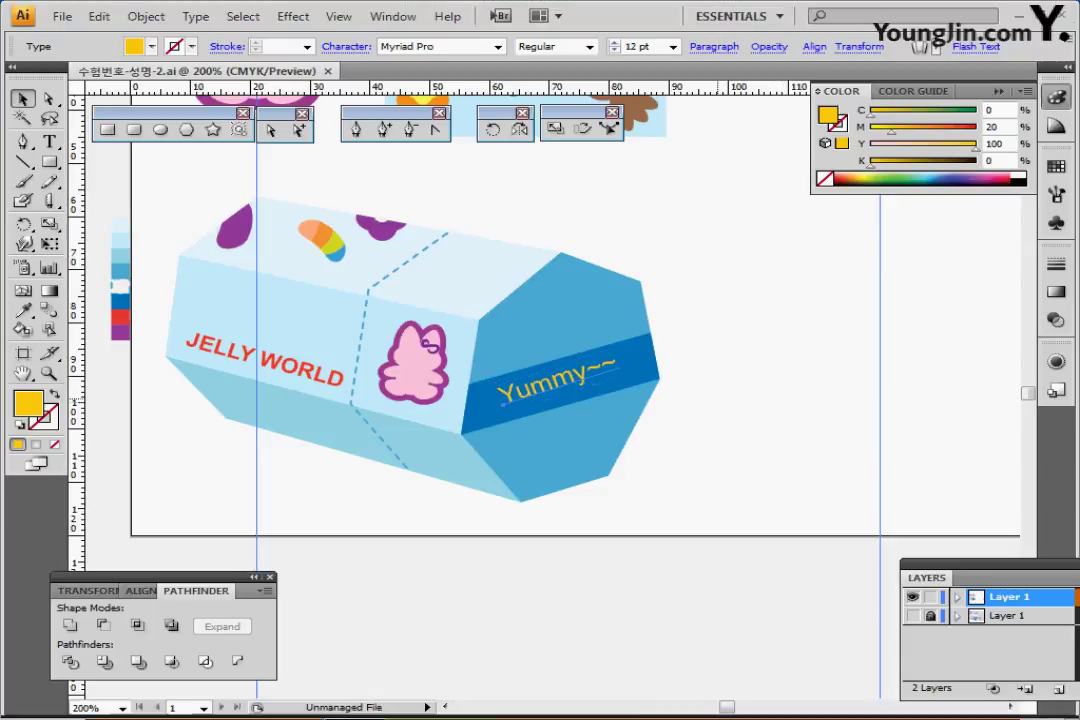
Create a 50 × 95 mm rounded rectangle with a 3 mm corner radius in the empty area beside the box
key("ctrl+minus")
left_click_drag(670, 323, 632, 372)
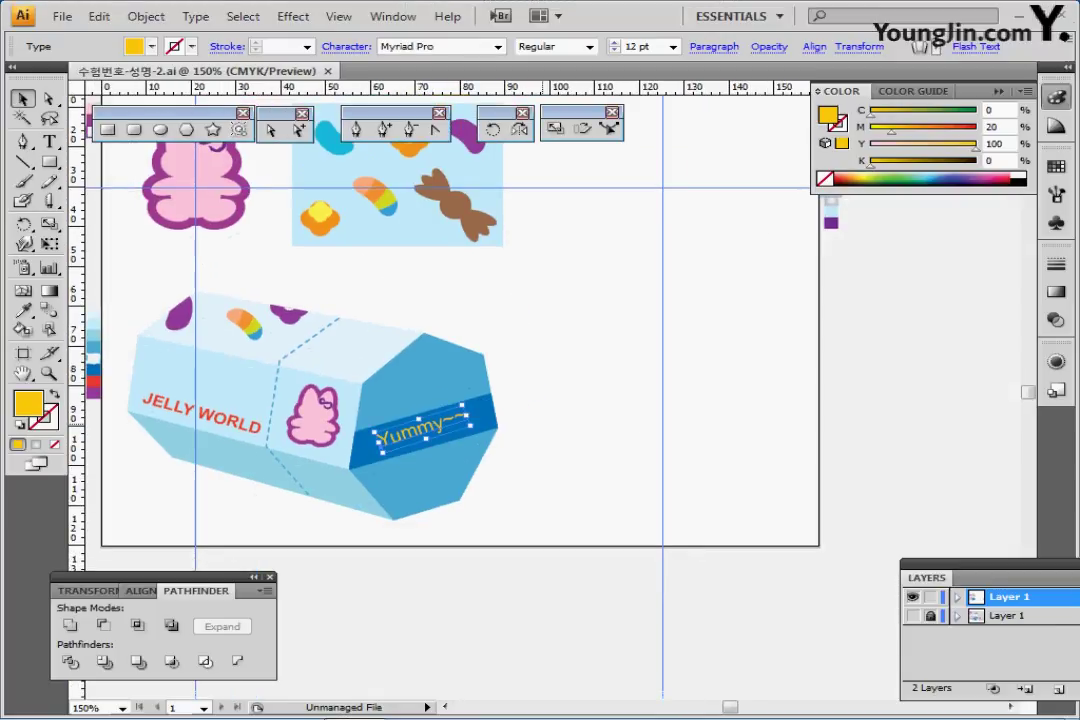
key("ctrl+shift+a")
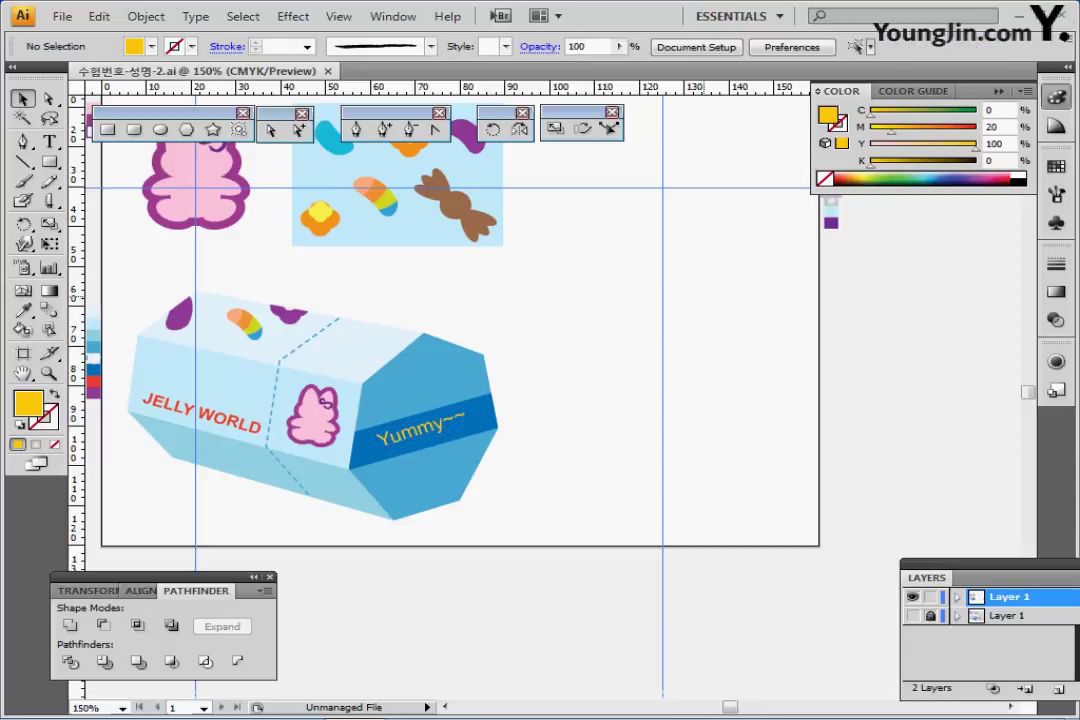
left_click(133, 129)
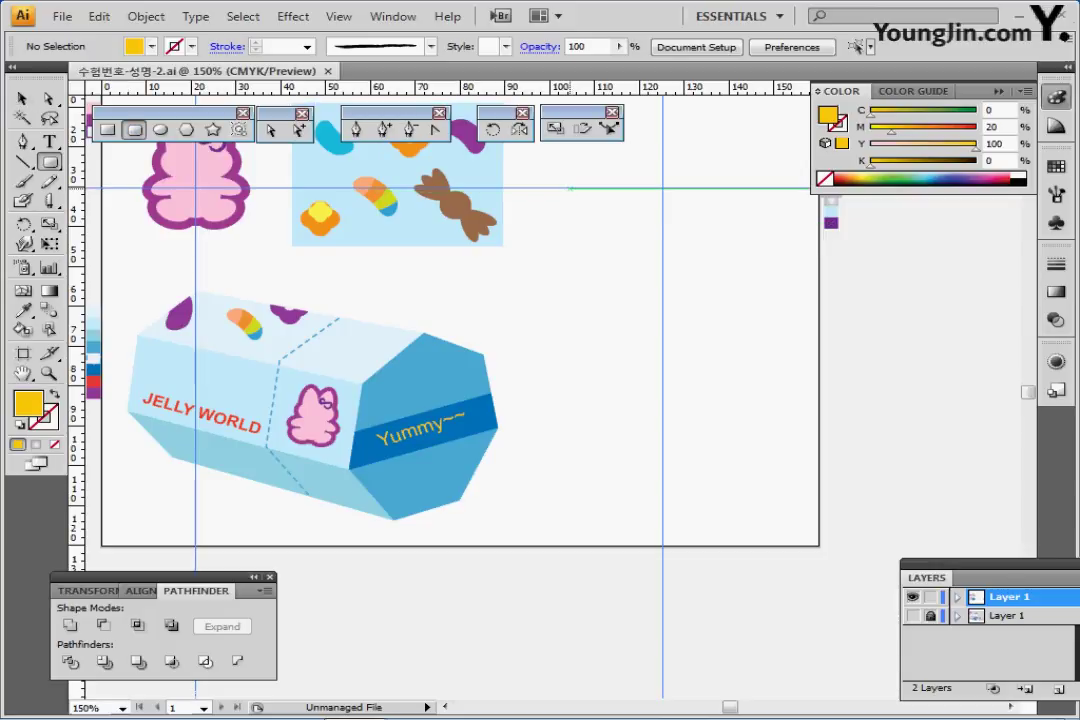
left_click(566, 188)
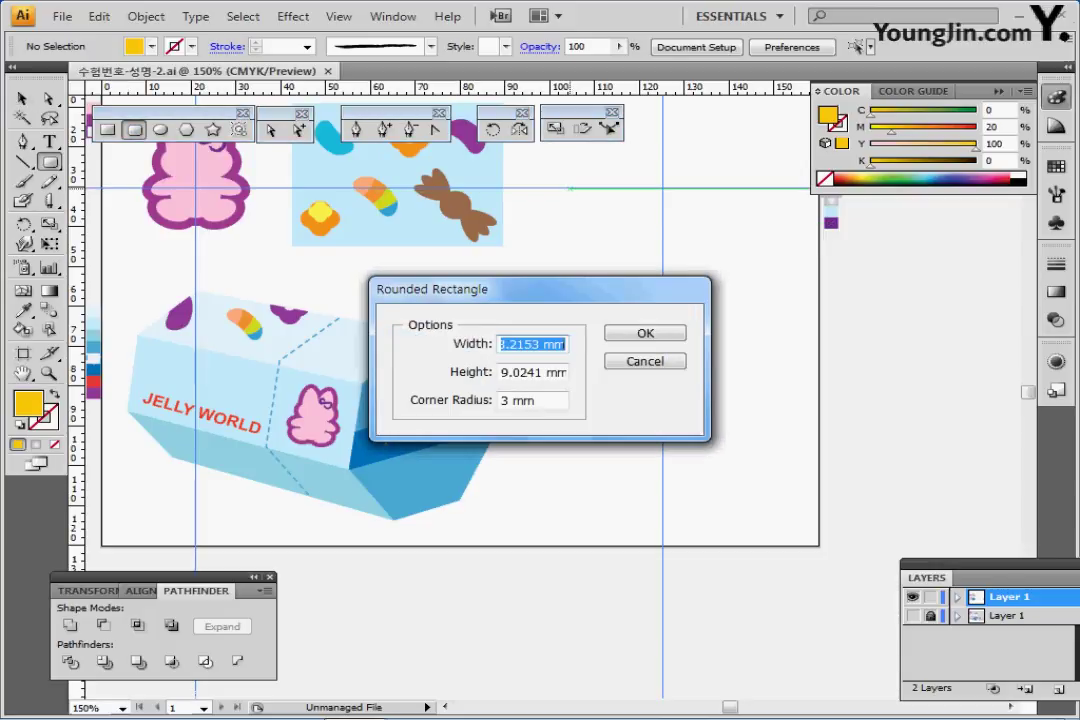
type("50")
key("Tab")
type("95")
key("Tab")
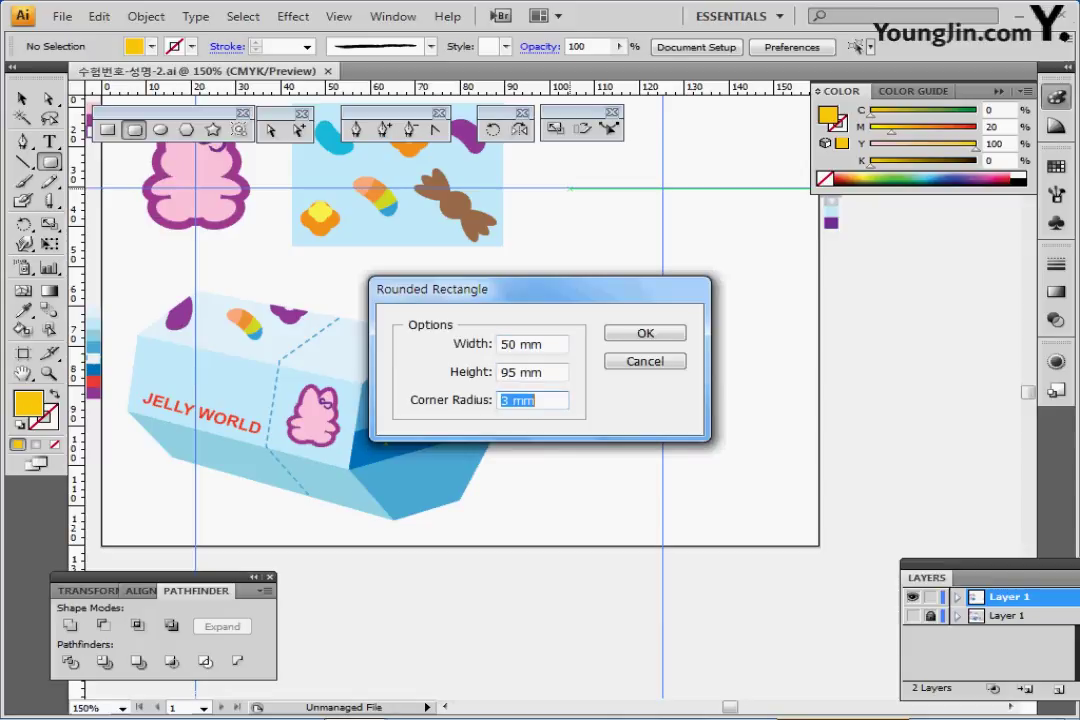
type("3")
key("Return")
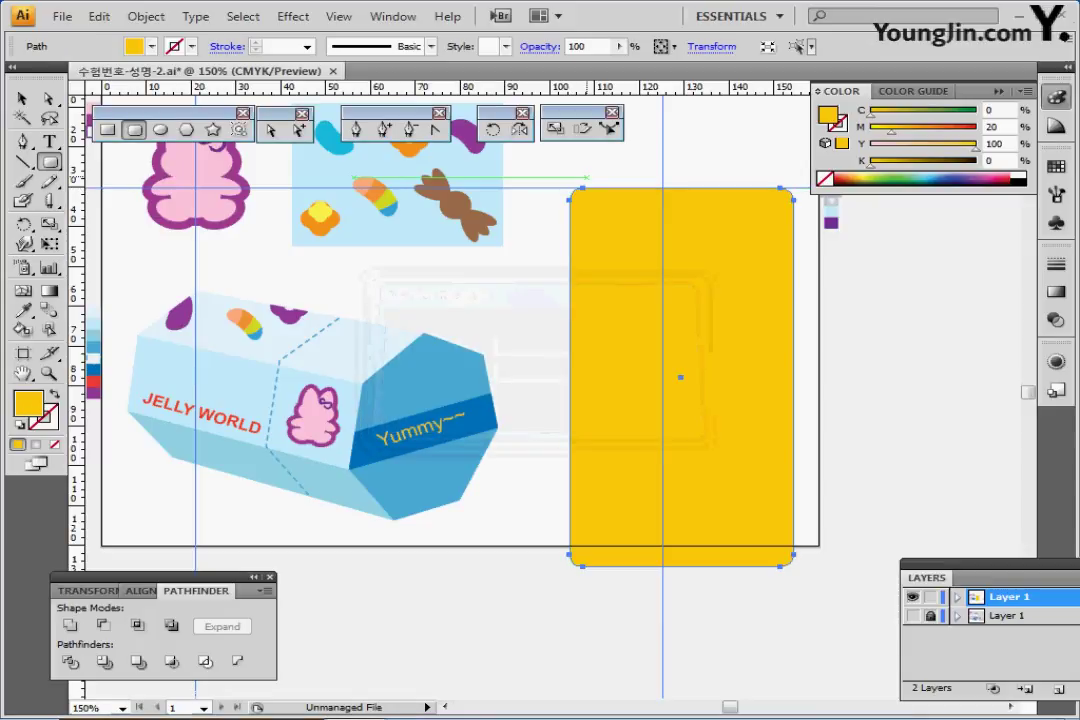
Nudge the rounded rectangle left and up onto the reference tag's outline, leave the reference layer hidden, and save the document
left_click_drag(673, 315, 574, 367)
key("ctrl+y")
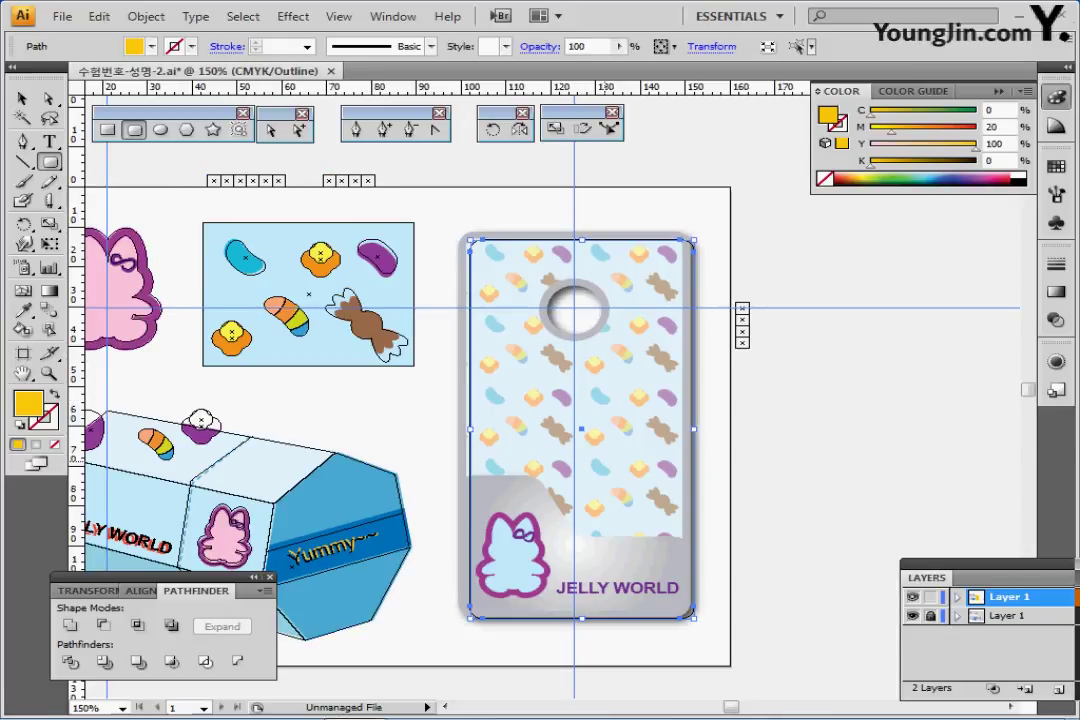
key("Left")
key("Left")
key("Left")
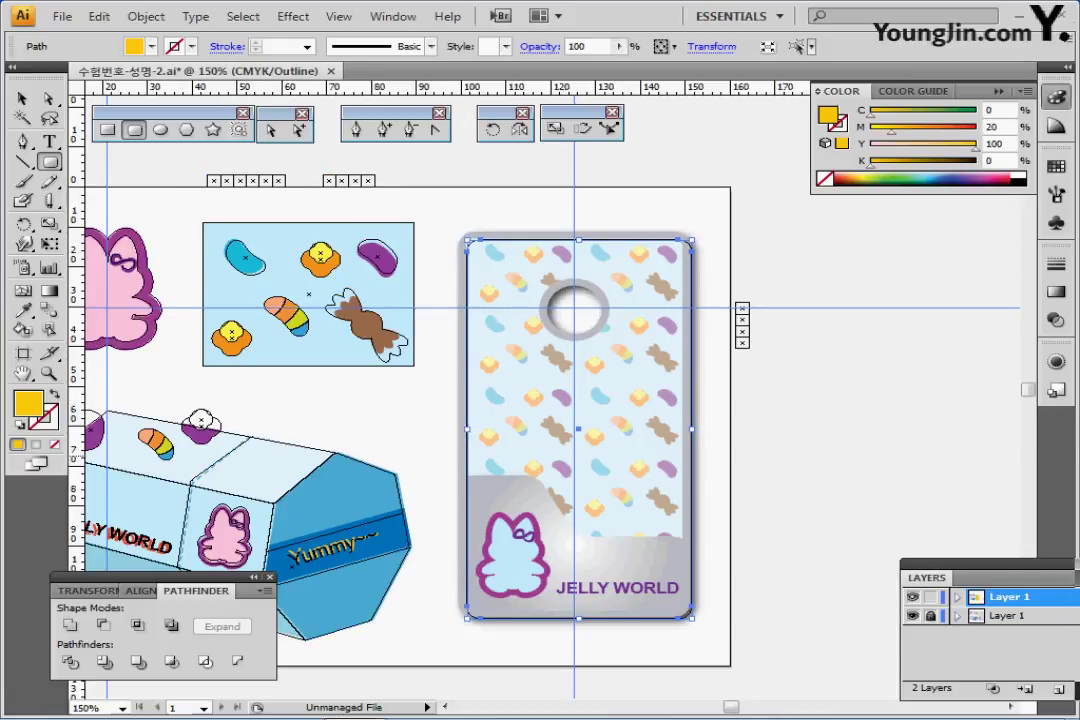
key("Up")
key("Left")
key("Left")
key("Up")
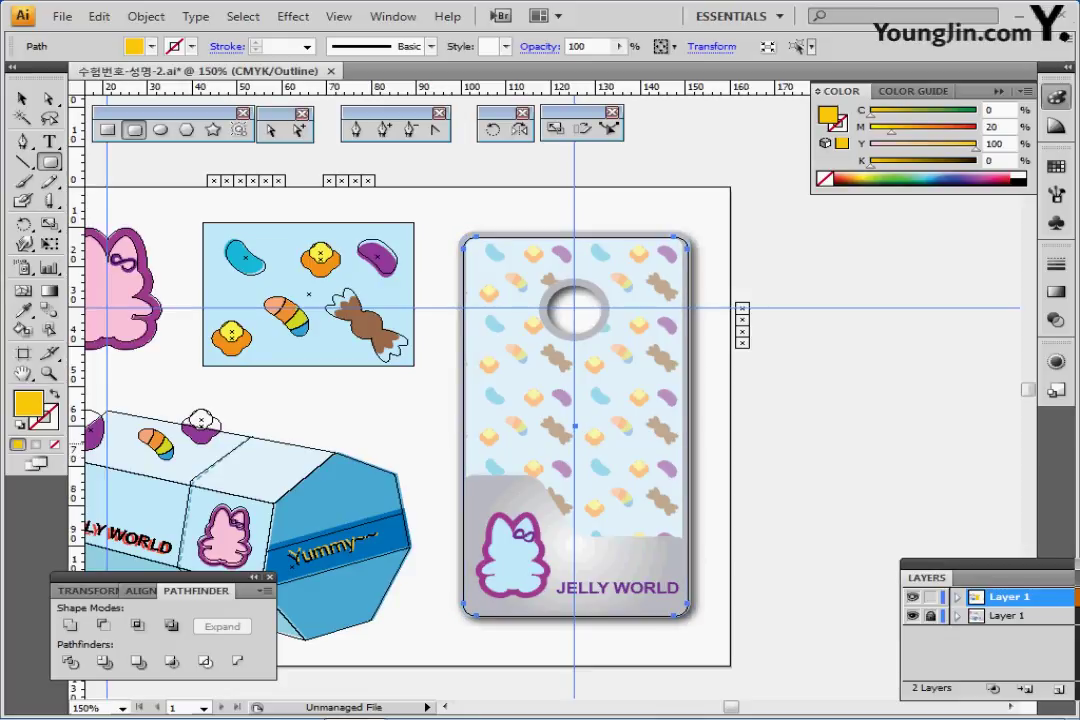
key("ctrl+y")
key("ctrl+y")
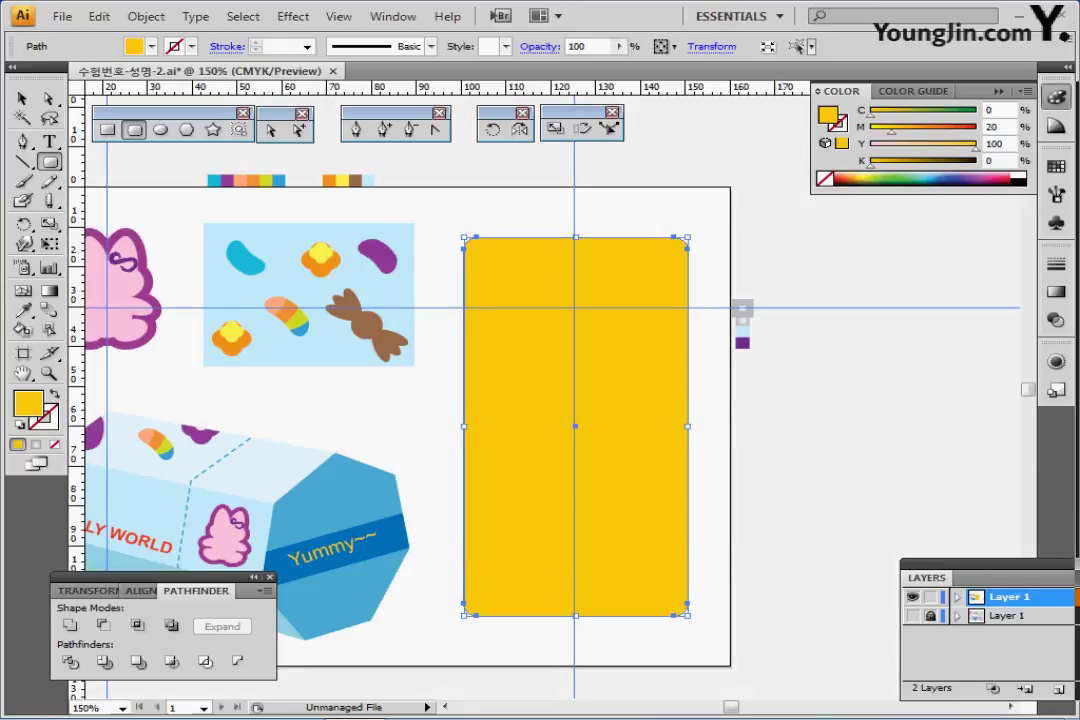
key("ctrl+s")
Sample the grey-outlined swatch beside the artboard to give the rounded rectangle a white fill and 5 pt grey stroke
left_click_drag(482, 328, 478, 242)
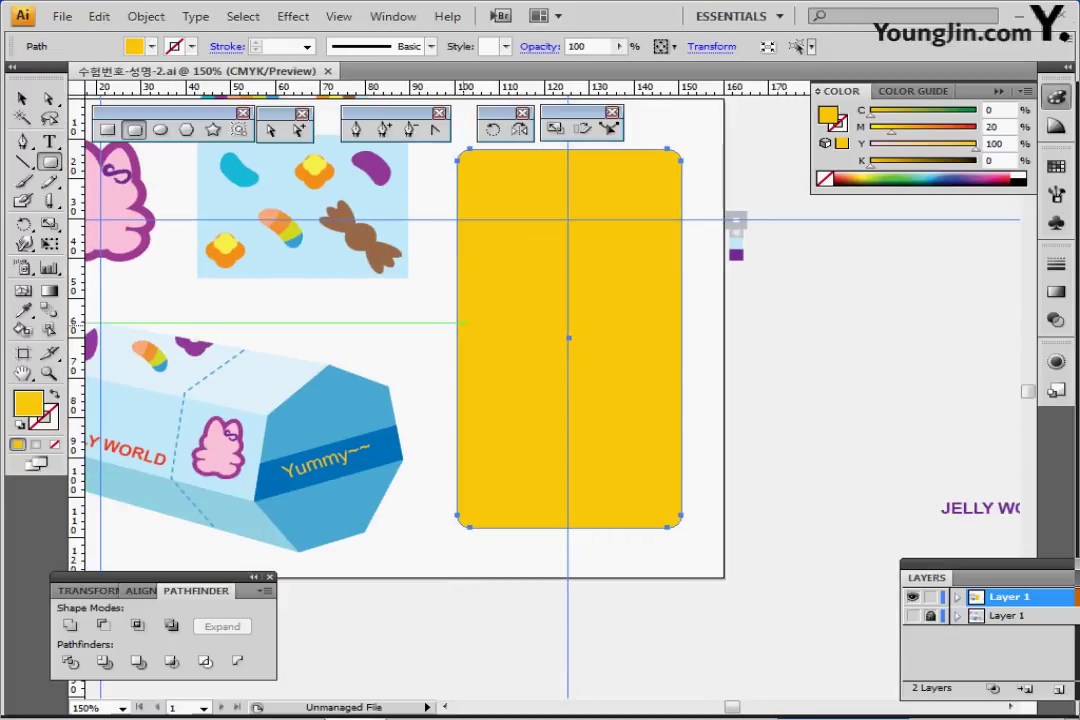
left_click_drag(738, 222, 746, 274)
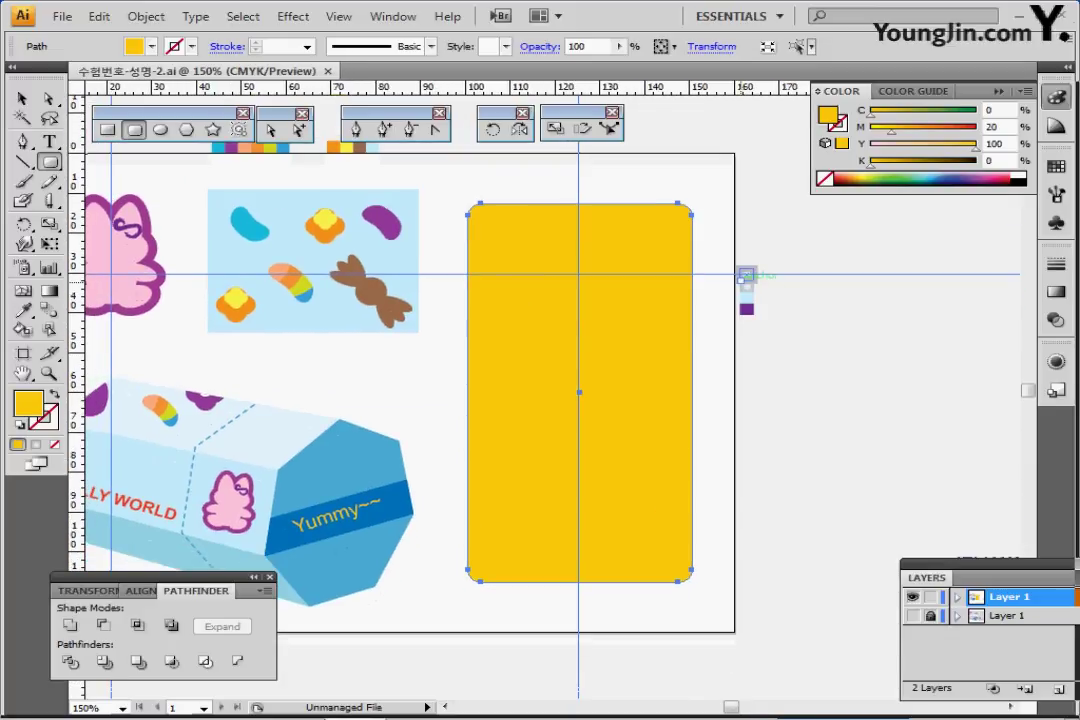
key("i")
left_click(745, 273)
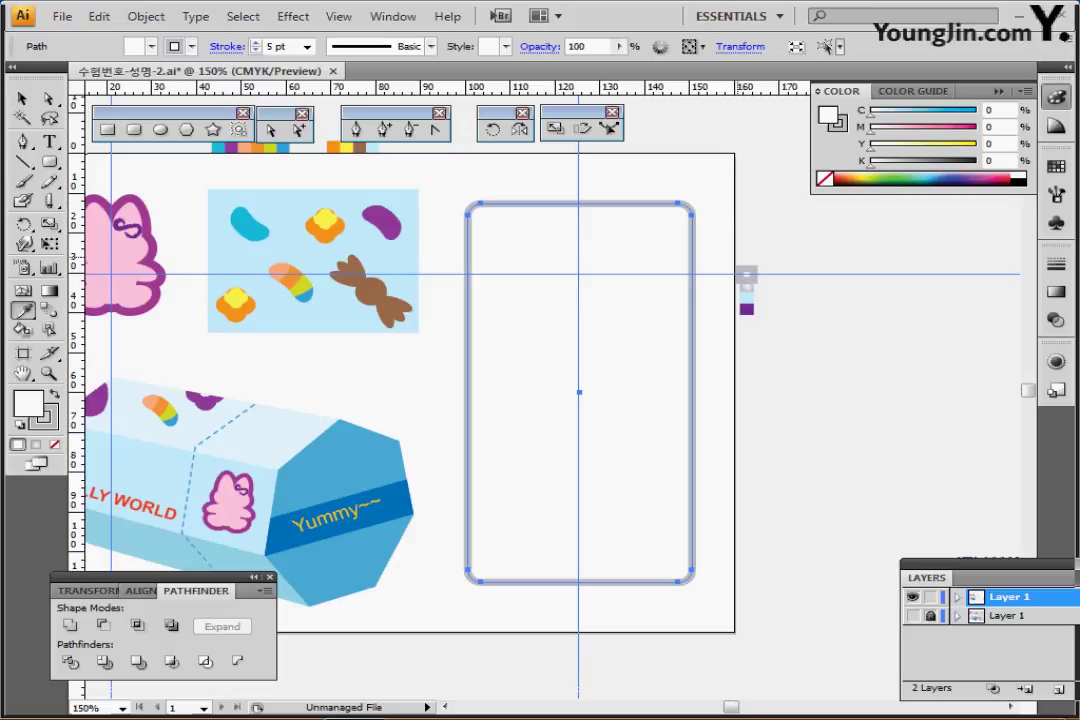
Create a 14 × 14 mm circle at the guide intersection in the upper part of the rounded rectangle
left_click(160, 129)
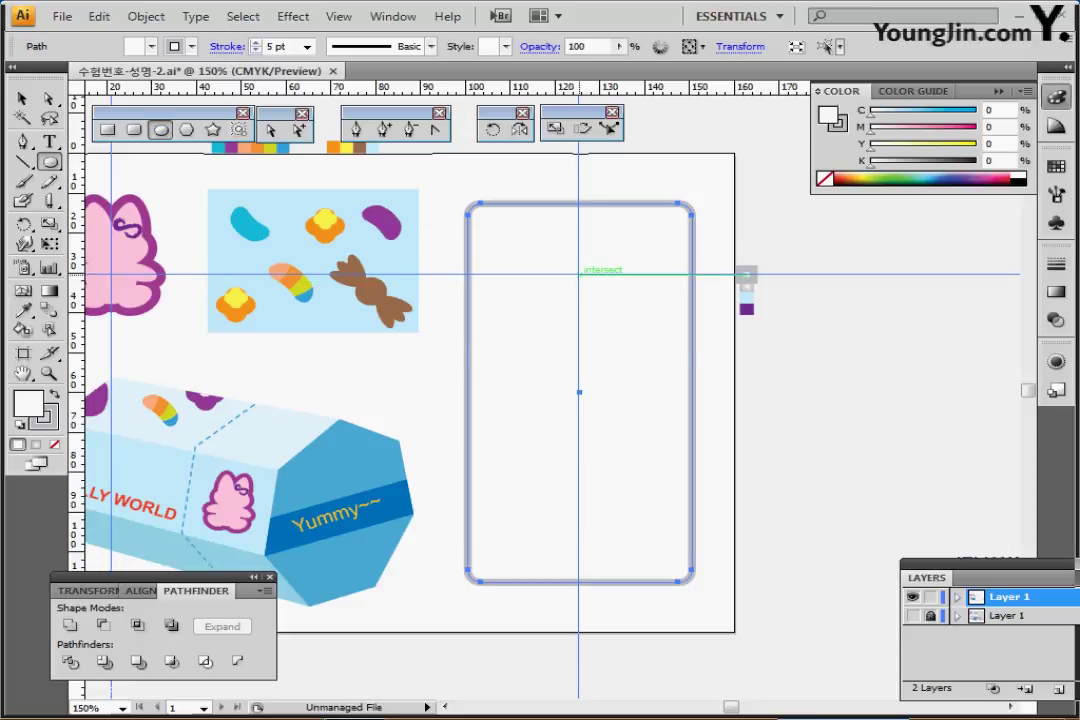
left_click(578, 273)
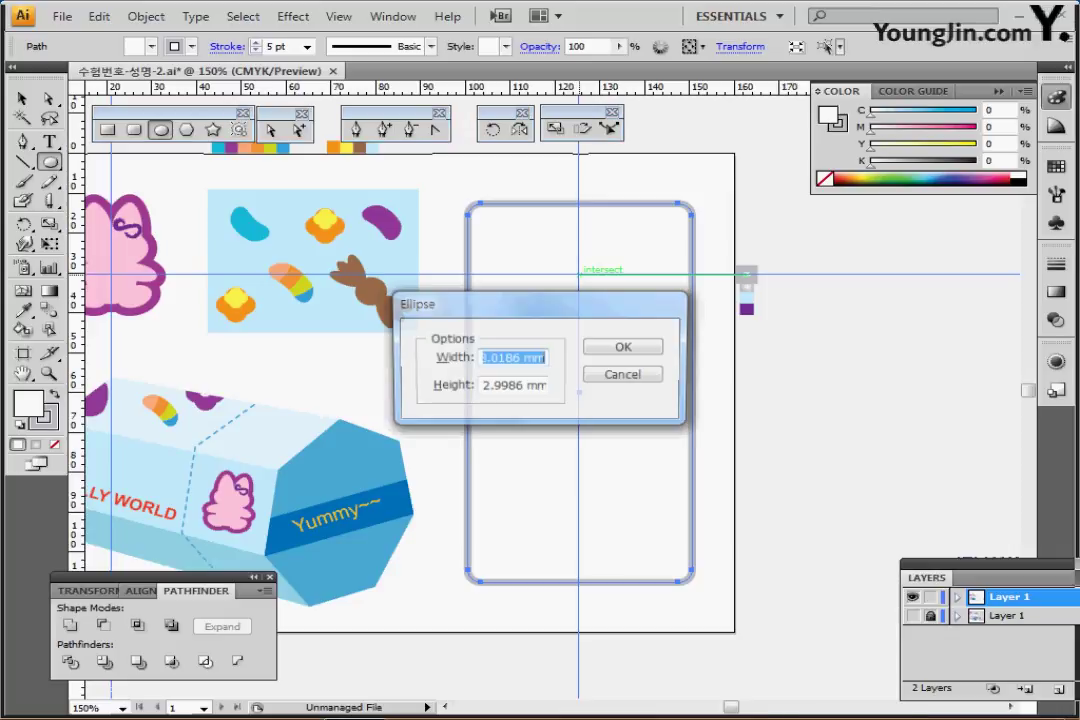
left_click_drag(532, 303, 767, 316)
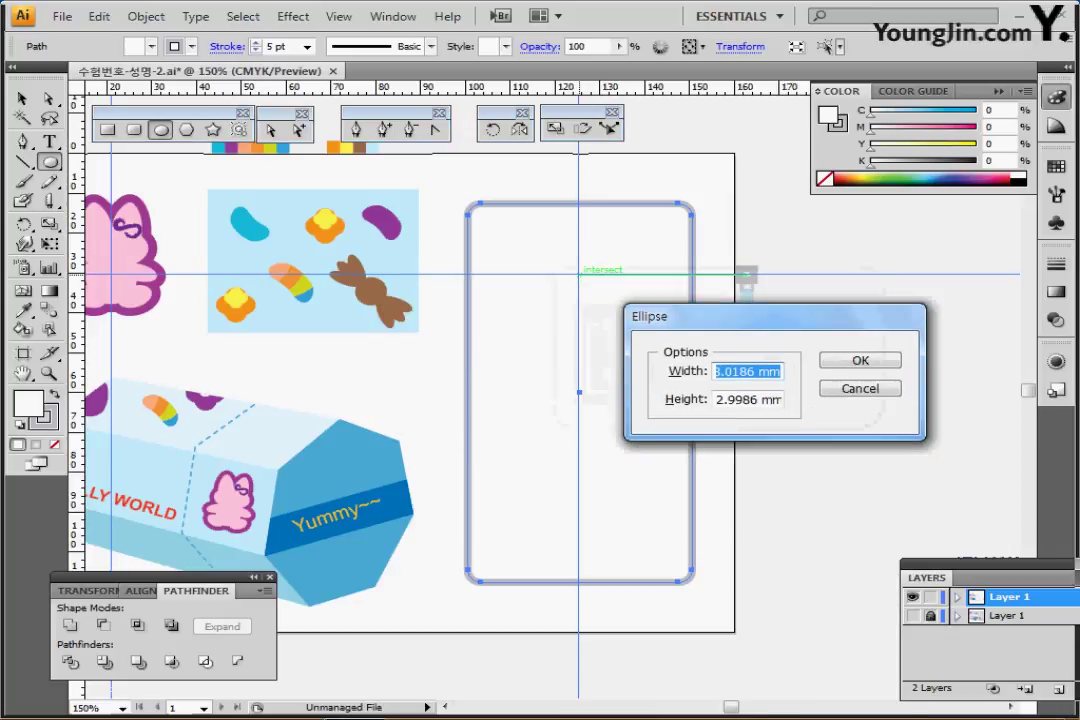
type("14")
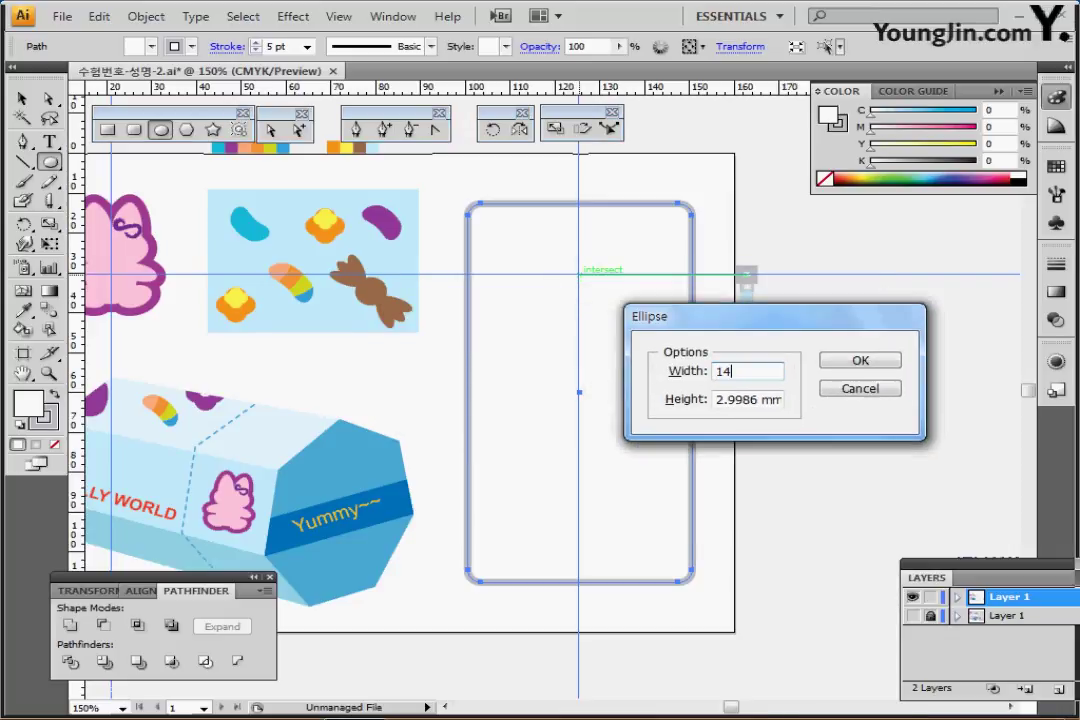
key("Tab")
type("4")
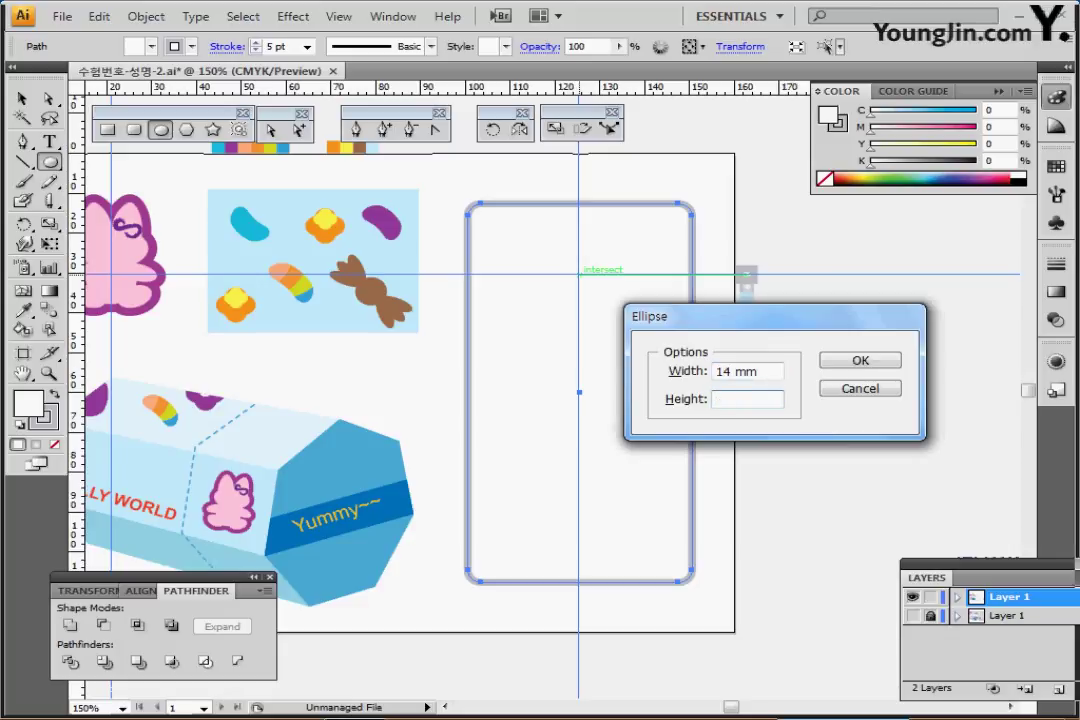
type("14")
key("Return")
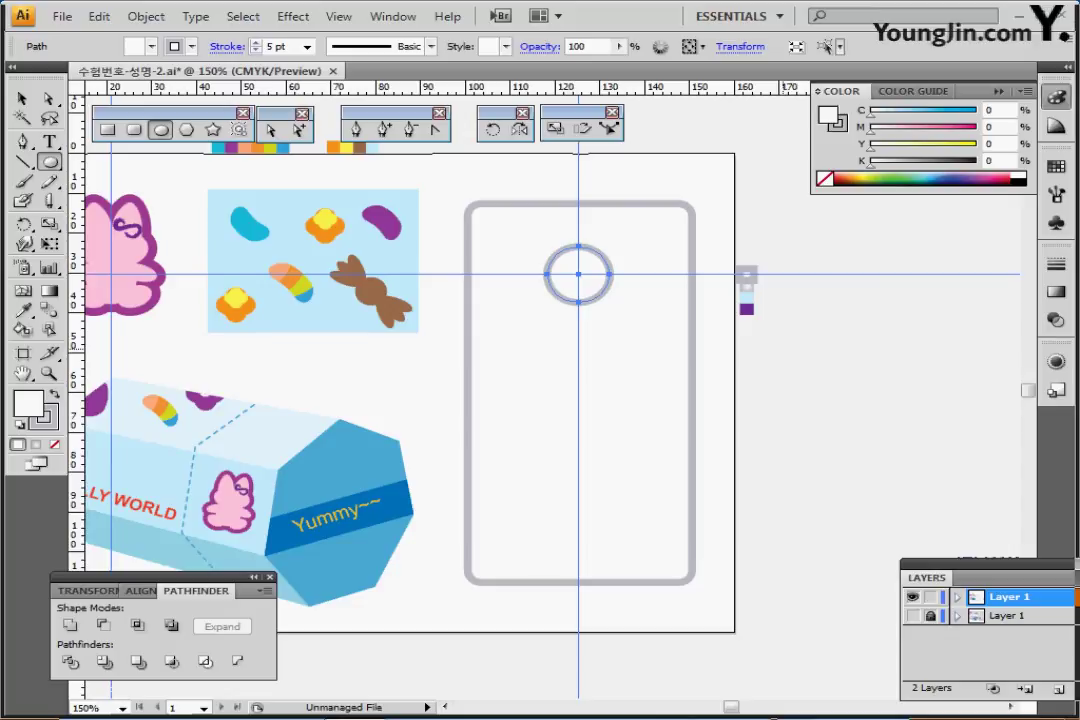
Align the circle and rounded rectangle on their horizontal centres, and subtract the circle with Minus Front to cut the tag's hole
key("ctrl")
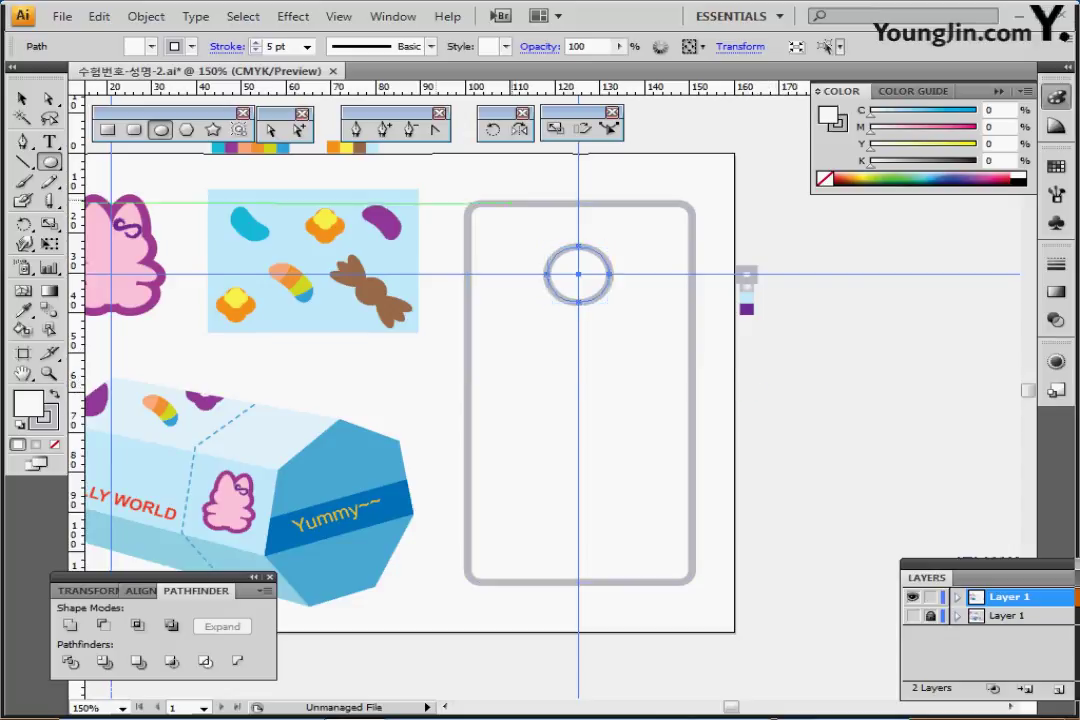
mouse_move(516, 176)
left_mouse_down()
mouse_move(578, 261)
mouse_move(516, 176)
left_mouse_up()
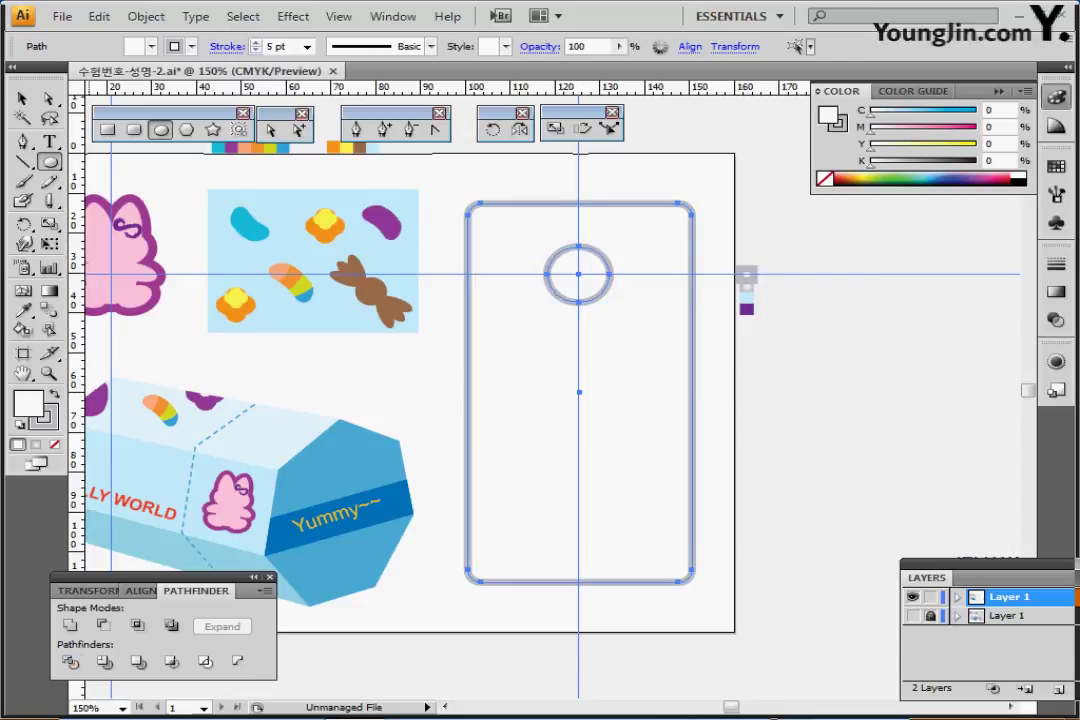
left_click(141, 591)
left_click(107, 622)
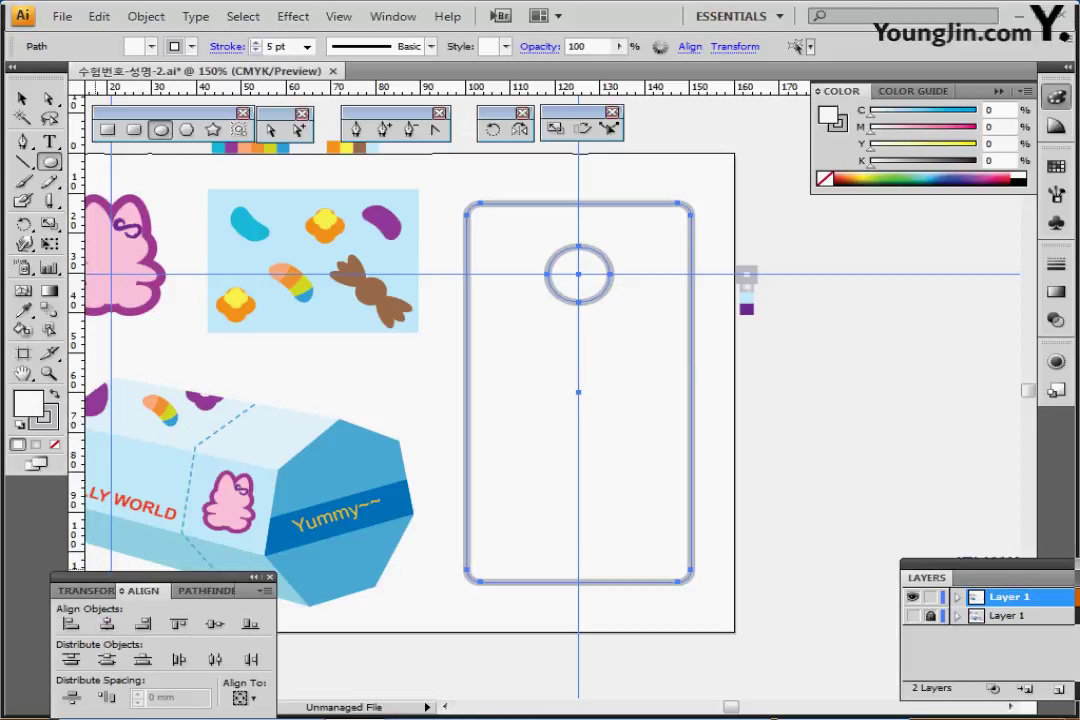
key("ctrl+shift+F9")
left_click(102, 625)
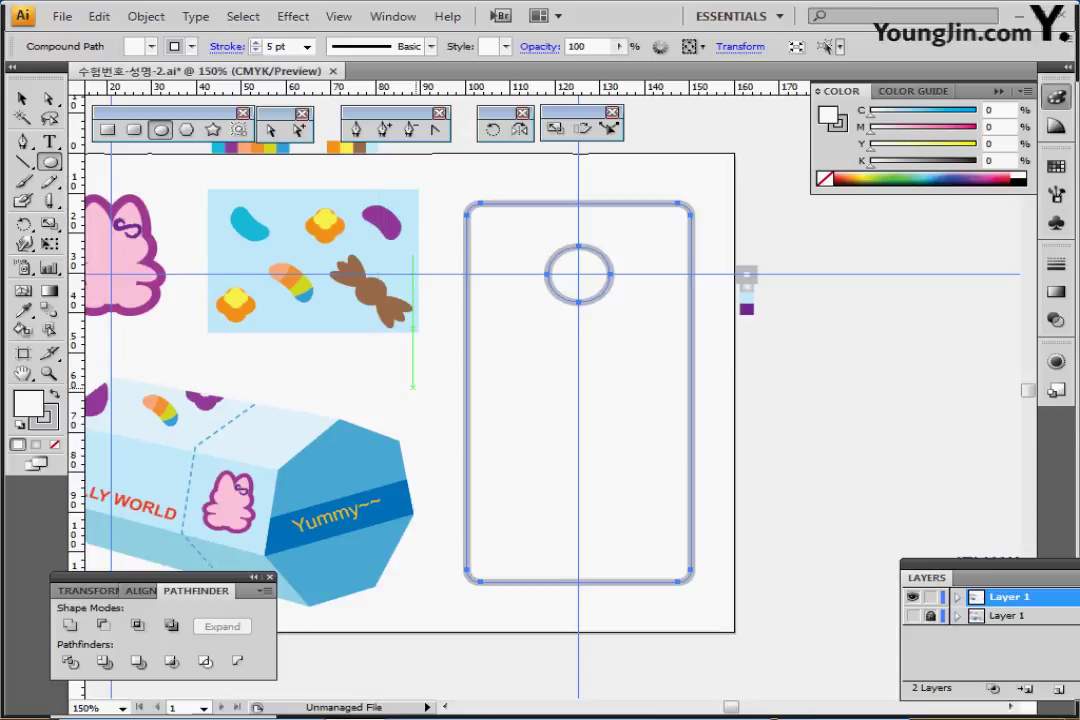
Show the locked reference layer in outline view around the tag's lower half, with nothing selected and the Pen tool ready
left_click_drag(464, 393, 377, 319)
left_click(549, 423, "ctrl")
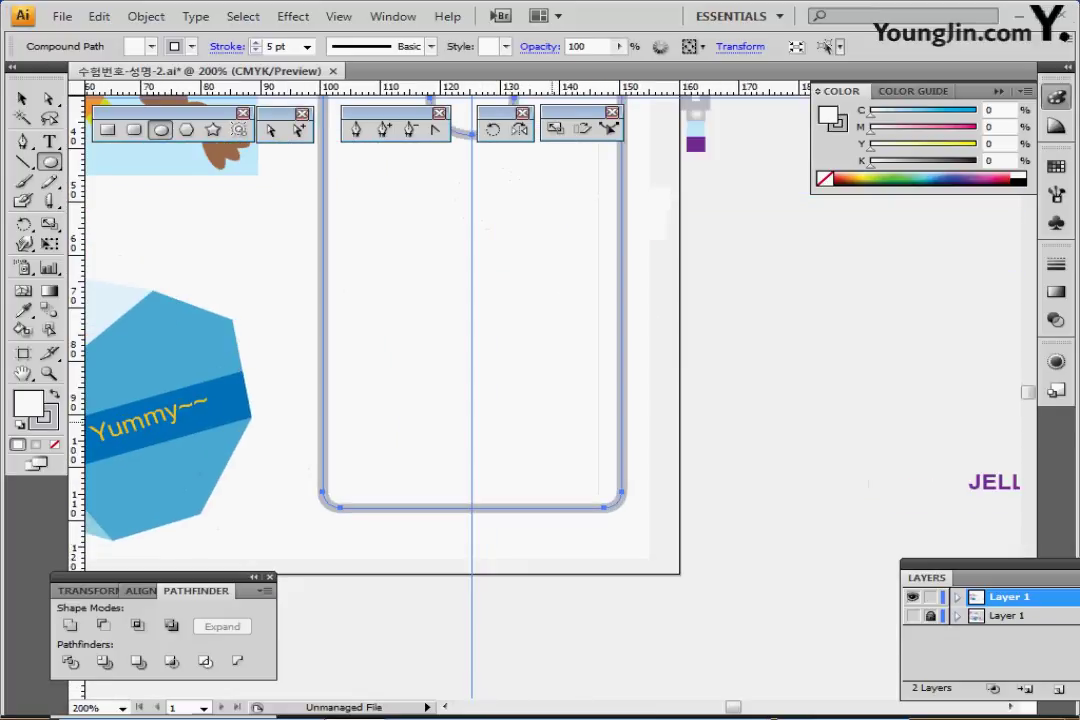
left_click_drag(549, 384, 536, 441)
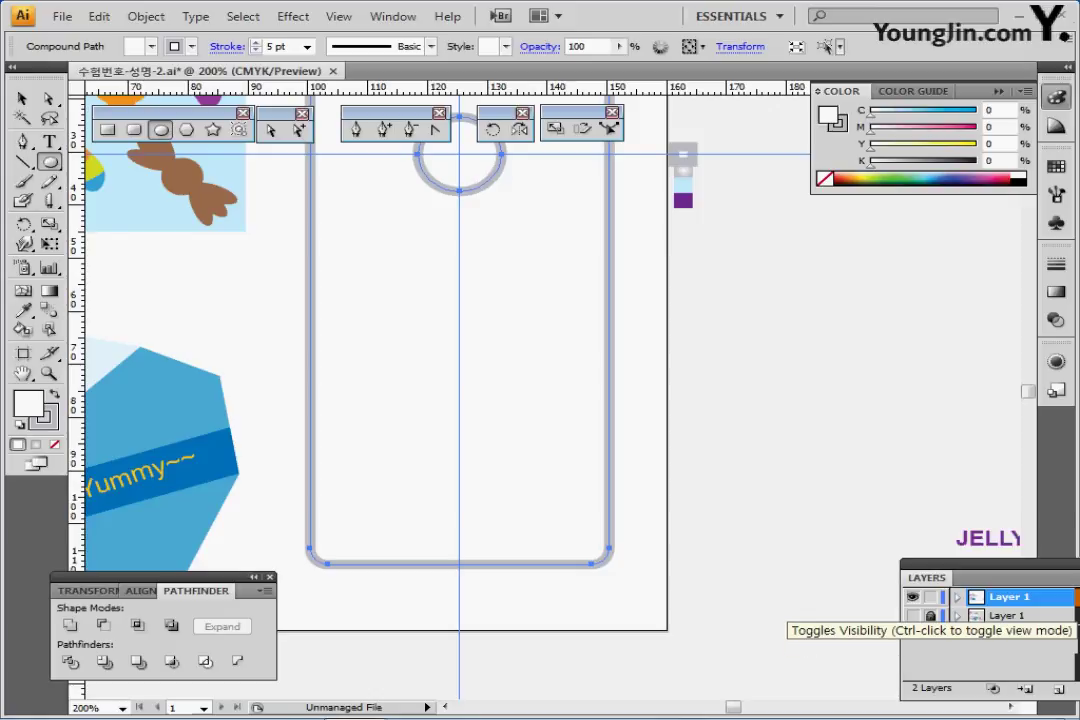
left_click(912, 616)
key("ctrl+y")
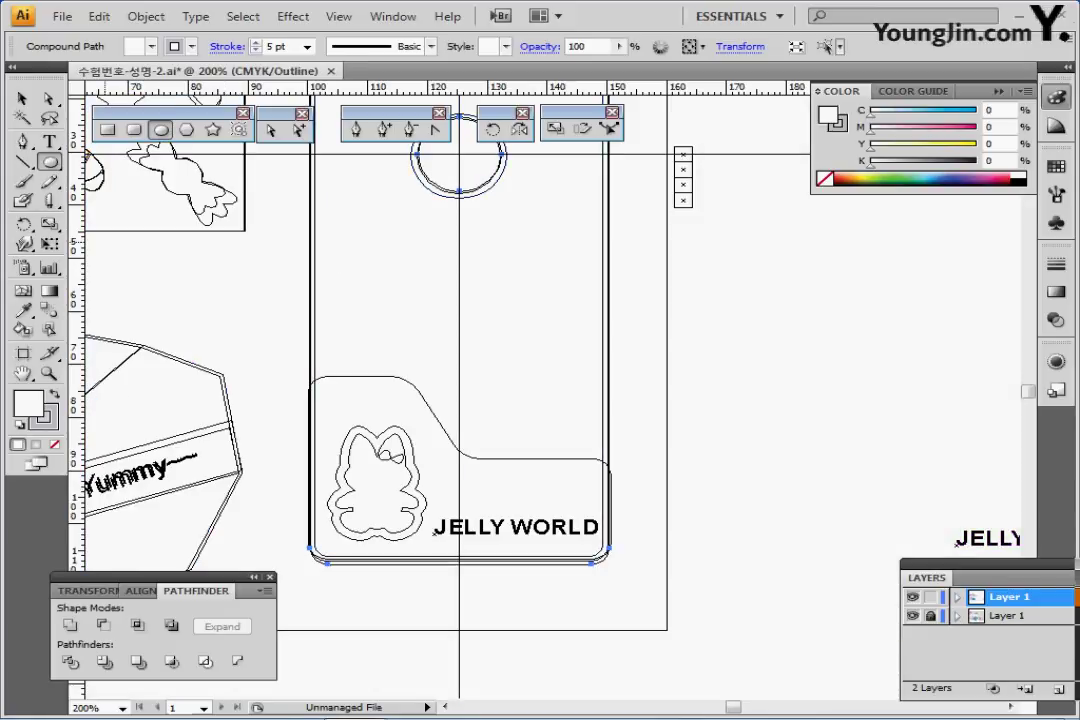
key("p")
key("ctrl+shift+a")
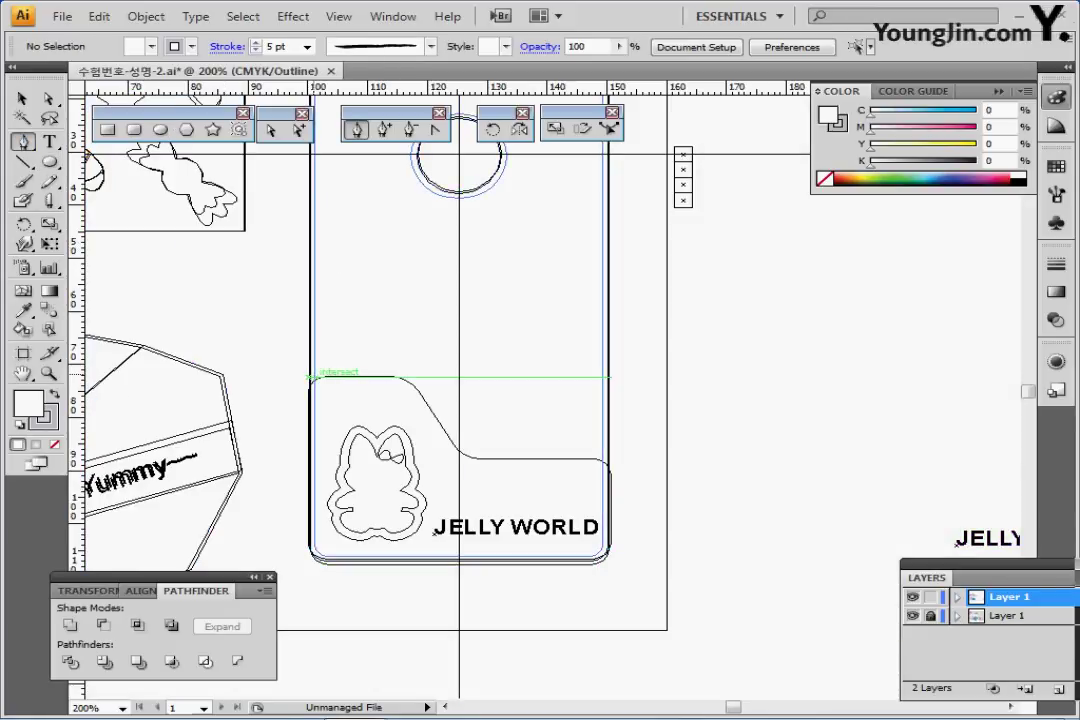
Draw a closed, straight-sided panel with a slanted step across the tag's lower part along the reference shape, returning to preview mode
left_click(309, 377)
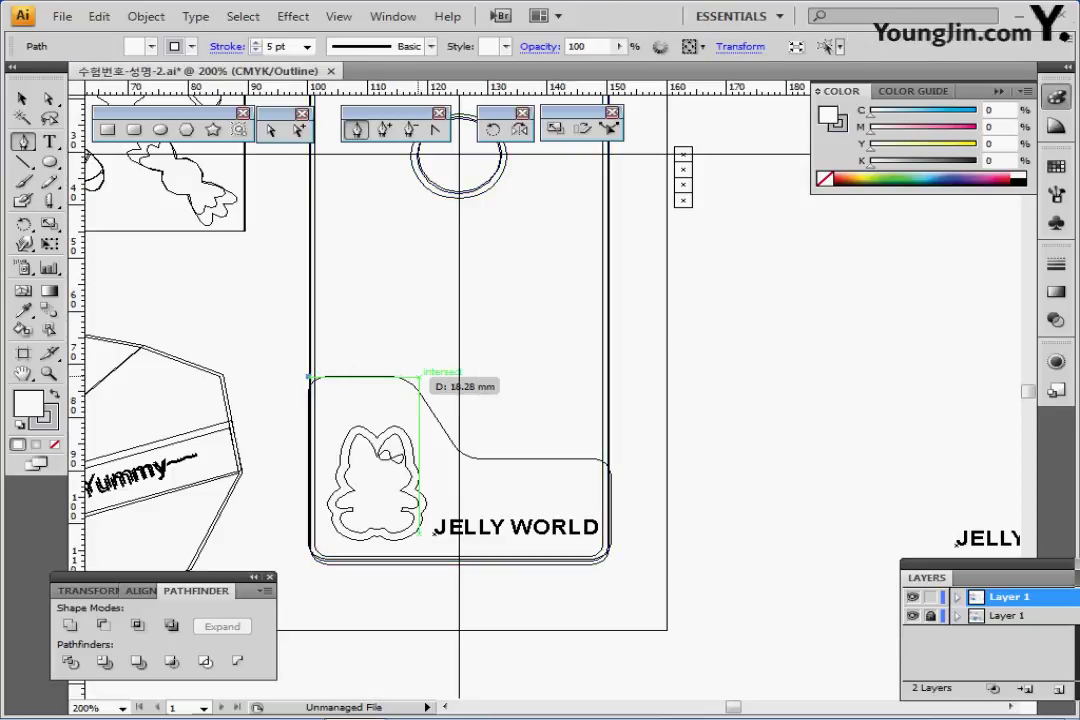
left_click(417, 377)
left_click(463, 451)
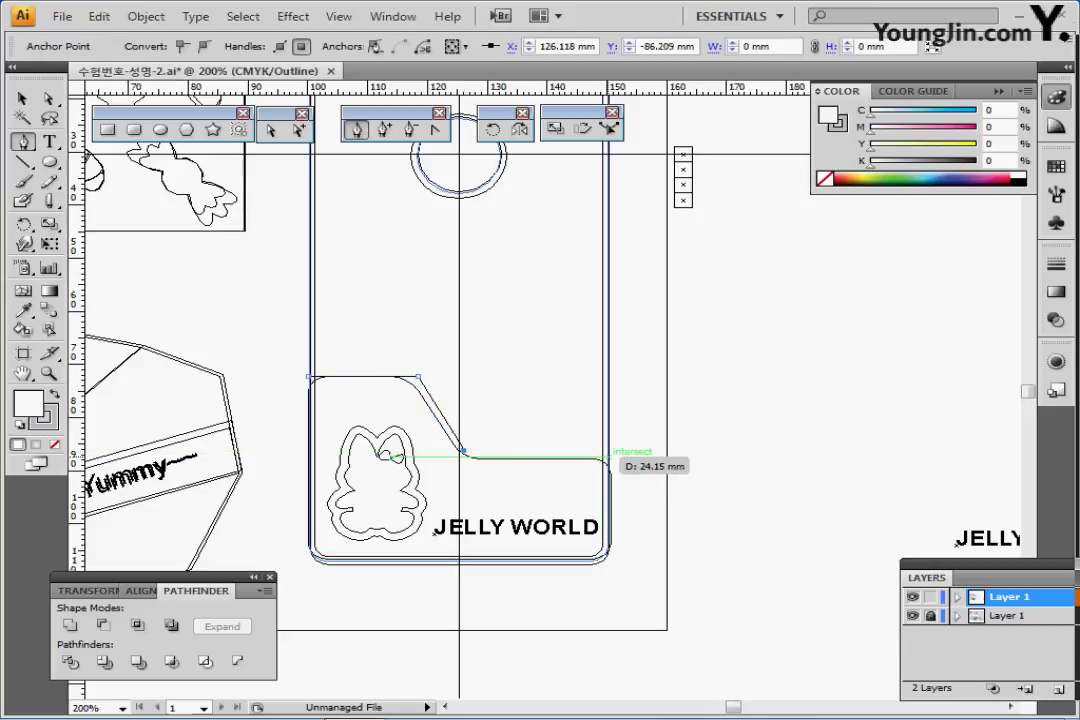
left_click(609, 452)
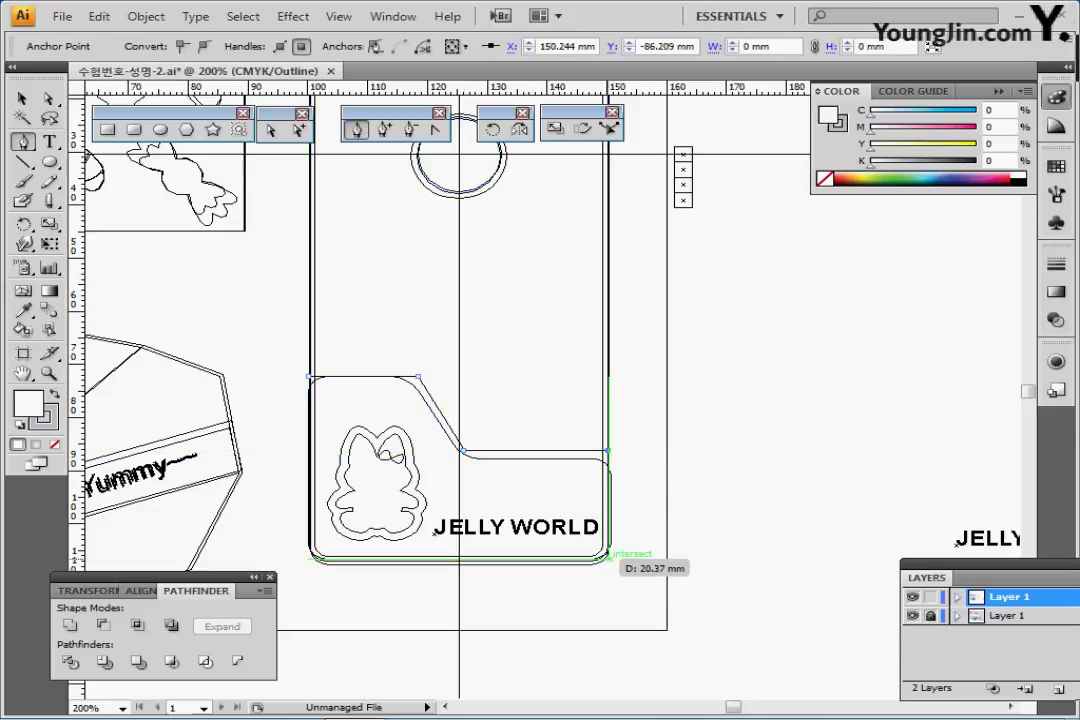
key("ctrl")
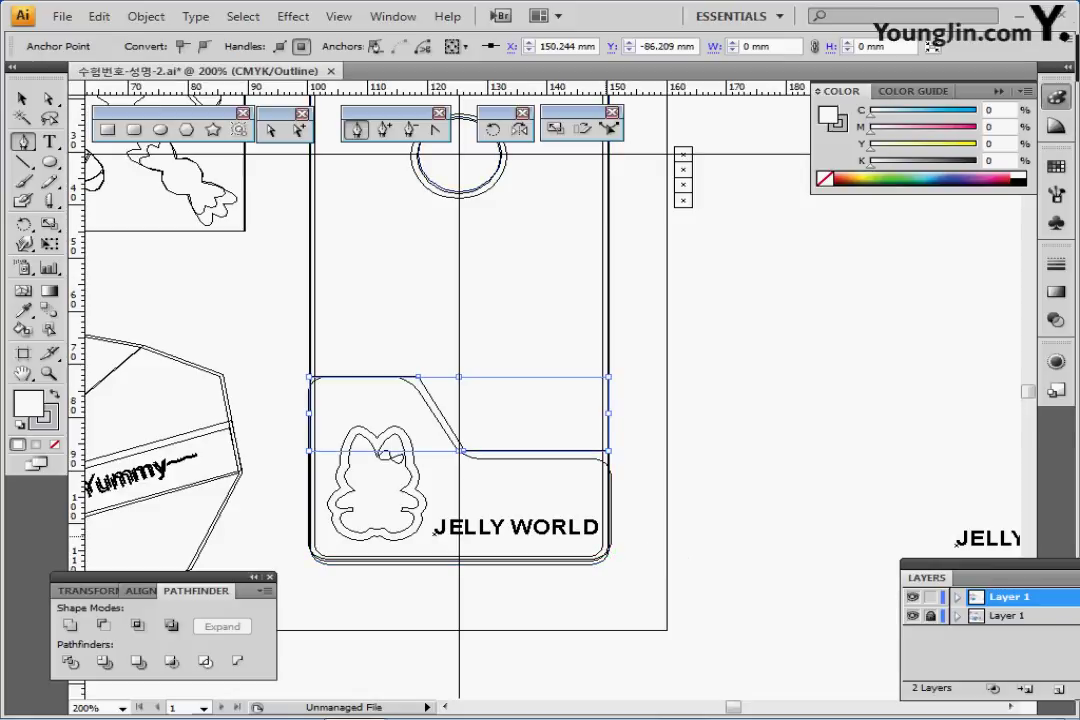
key("ctrl+y")
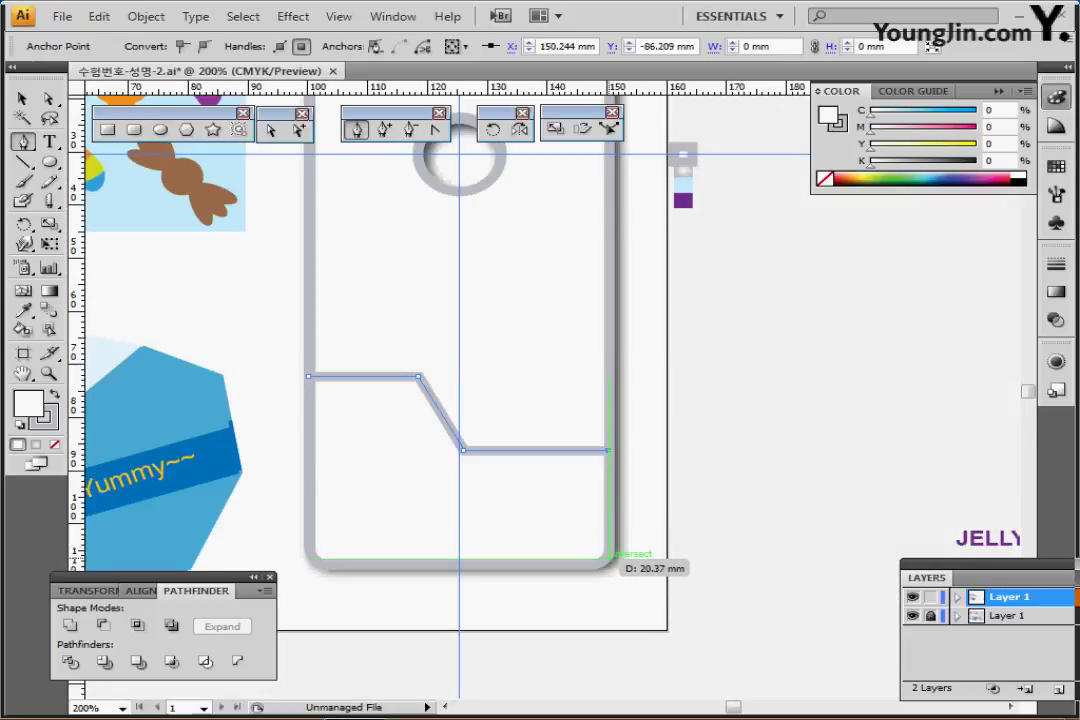
left_click(607, 556)
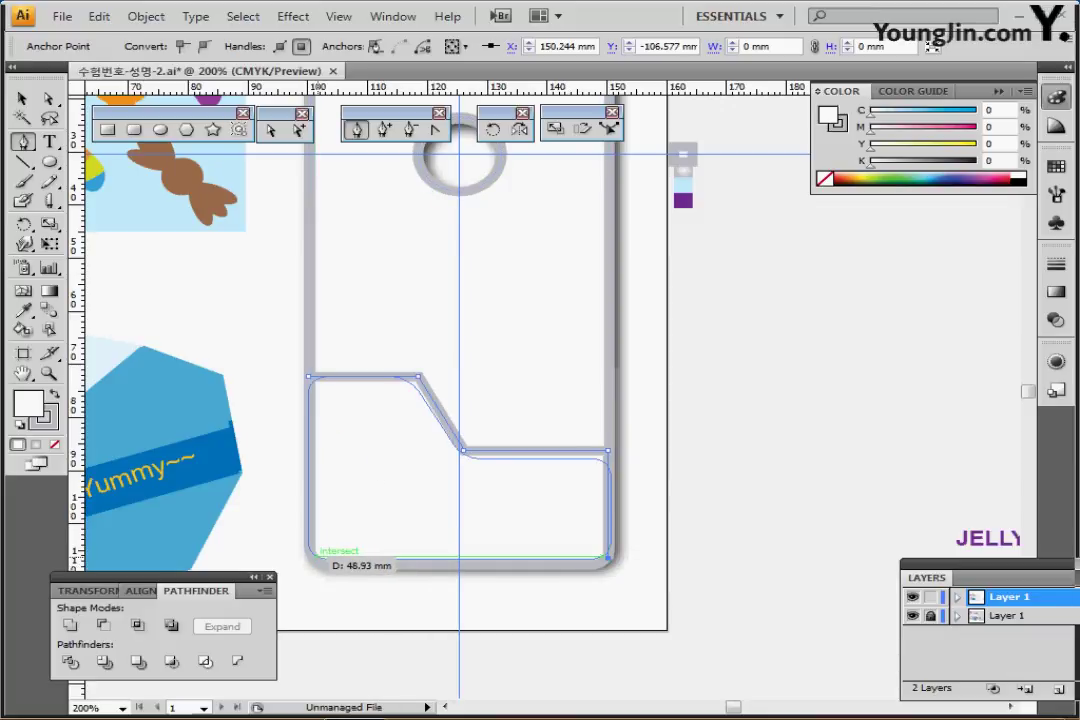
left_click(313, 557)
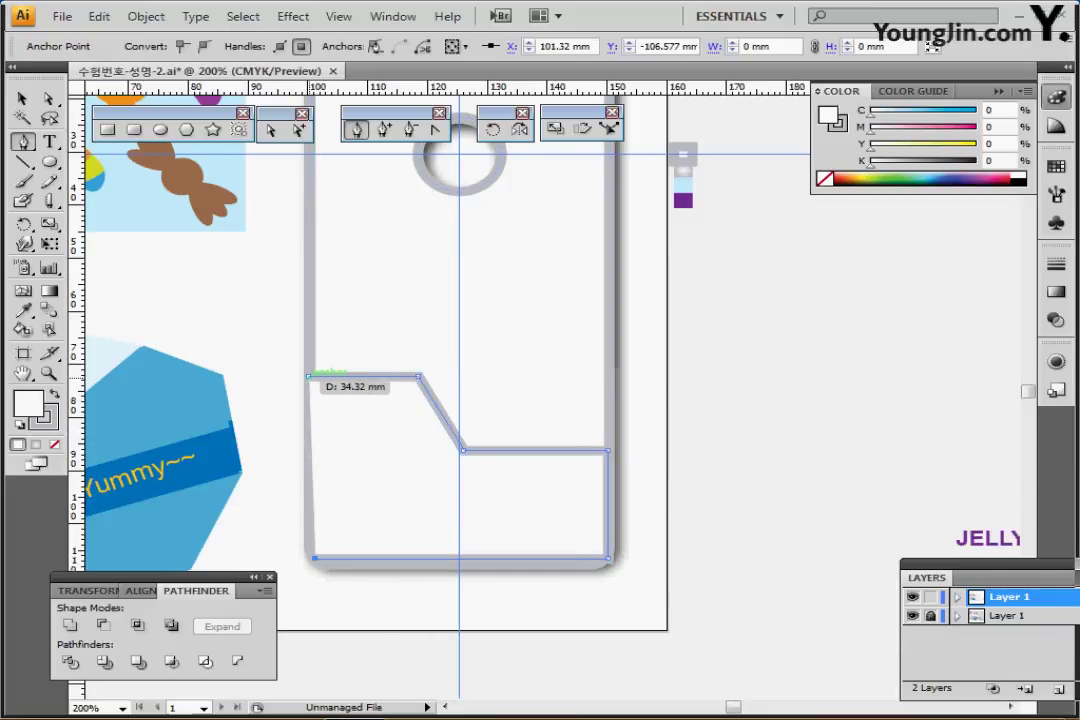
left_click(310, 376)
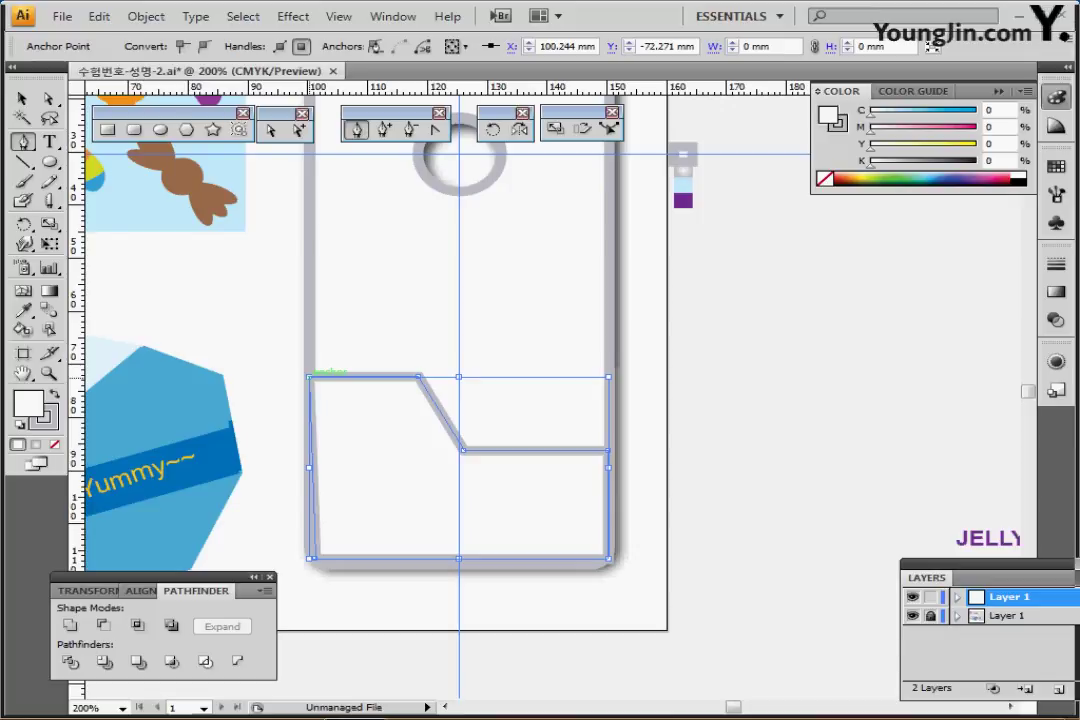
Average the panel's two left anchor points on the vertical axis to straighten its left edge
left_click(50, 99)
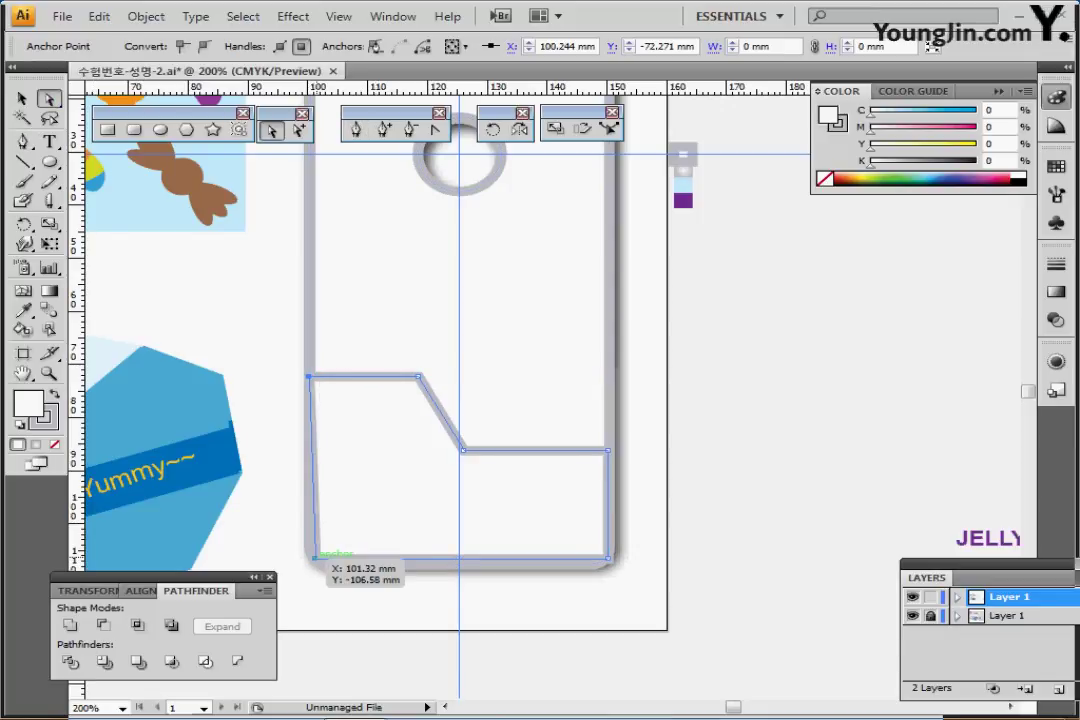
left_click(315, 558, "shift")
right_click(414, 283)
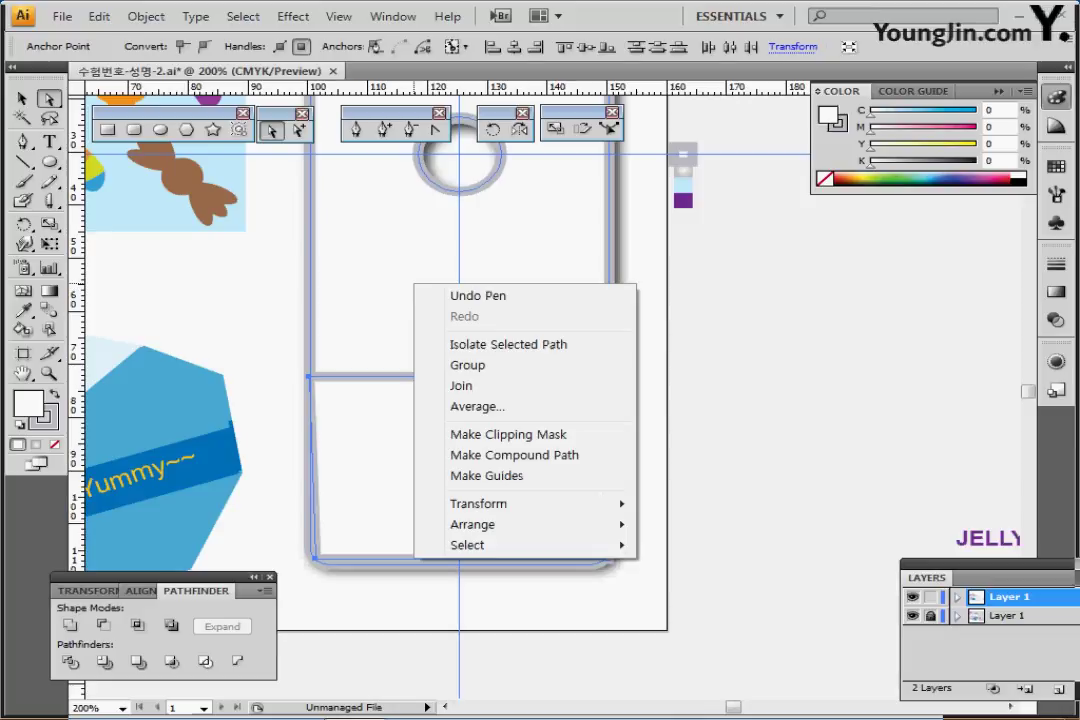
left_click(477, 406)
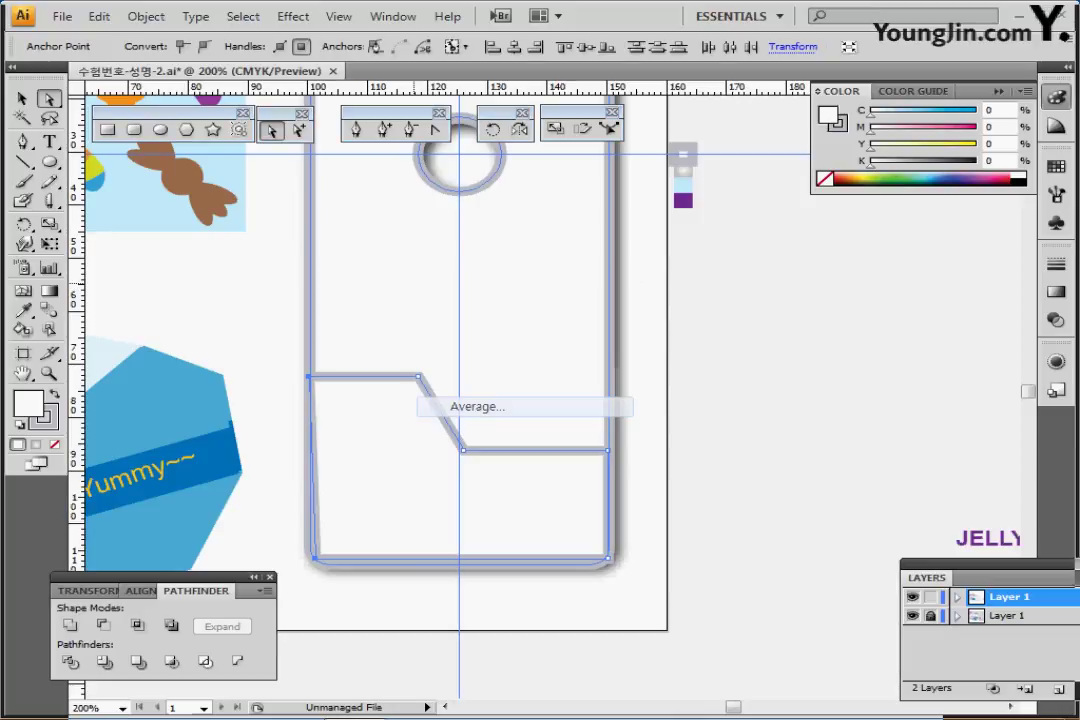
left_click(460, 373)
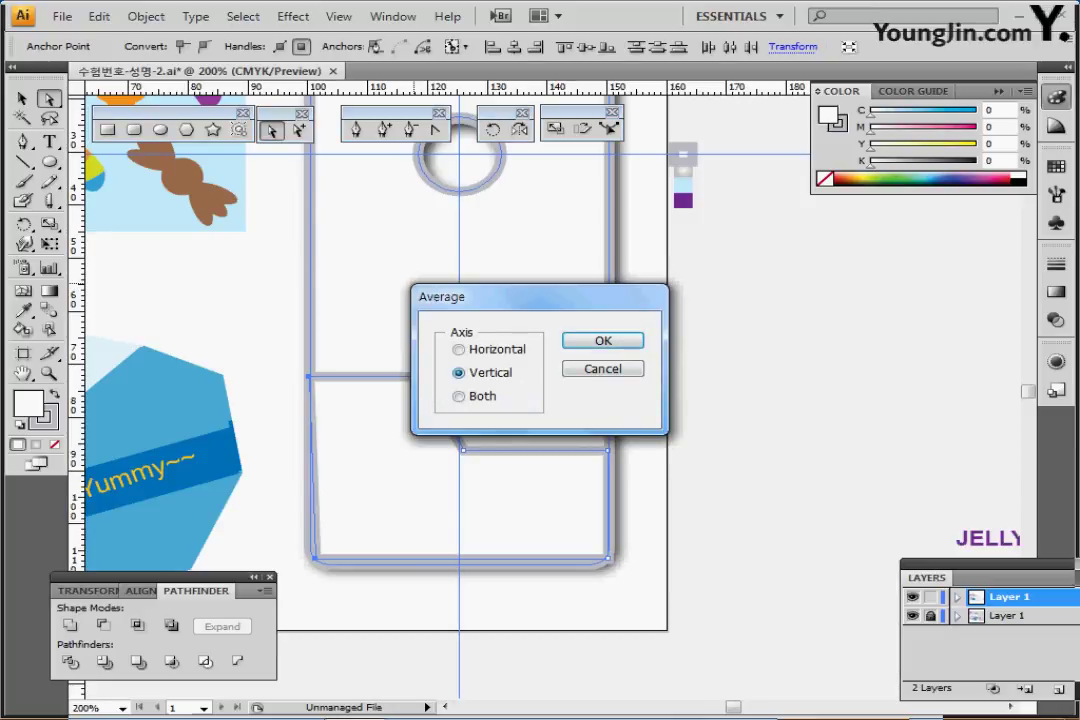
left_click(603, 341)
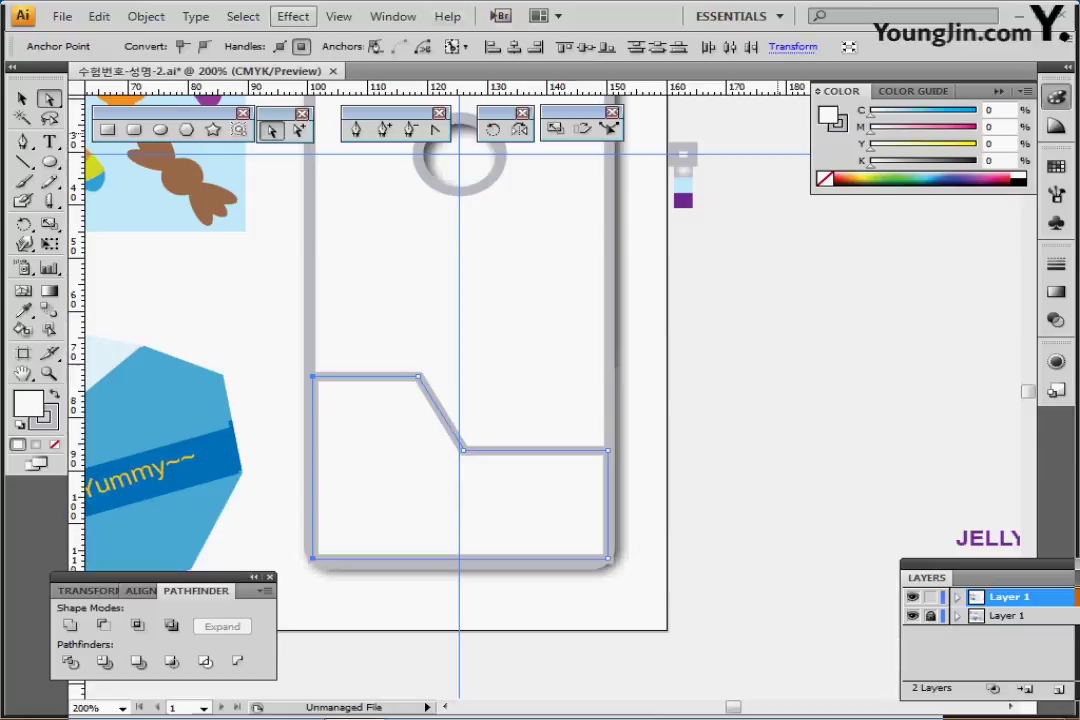
Apply the Round Corners effect with its preset radius to the stepped panel and expand its appearance
left_click(293, 16)
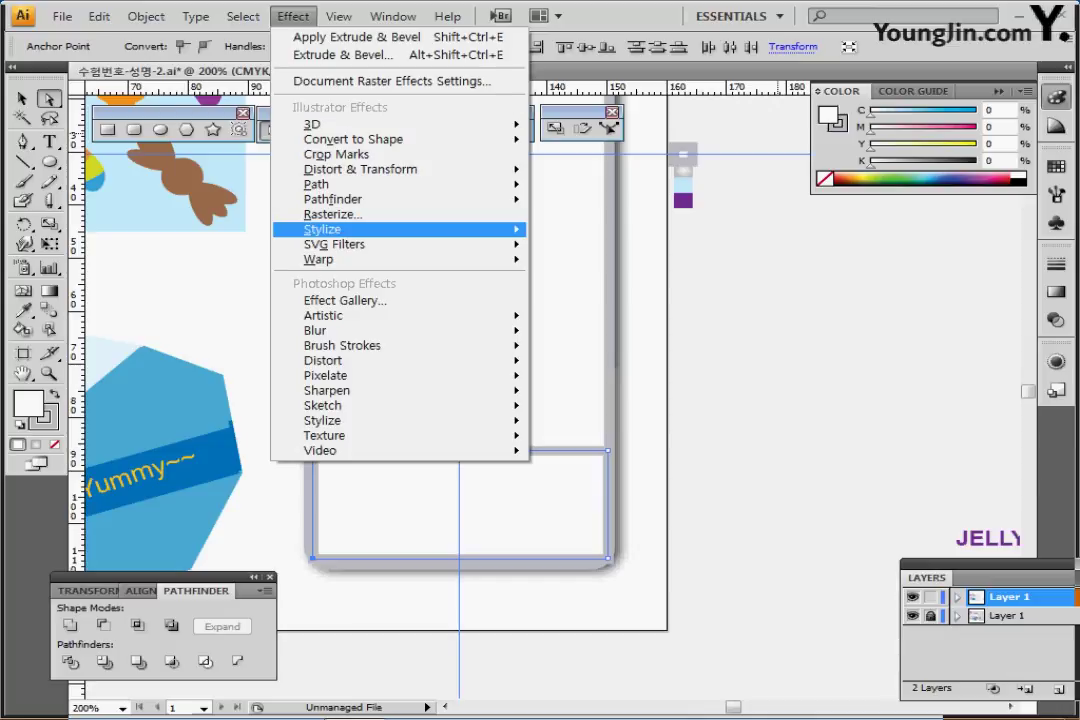
mouse_move(322, 229)
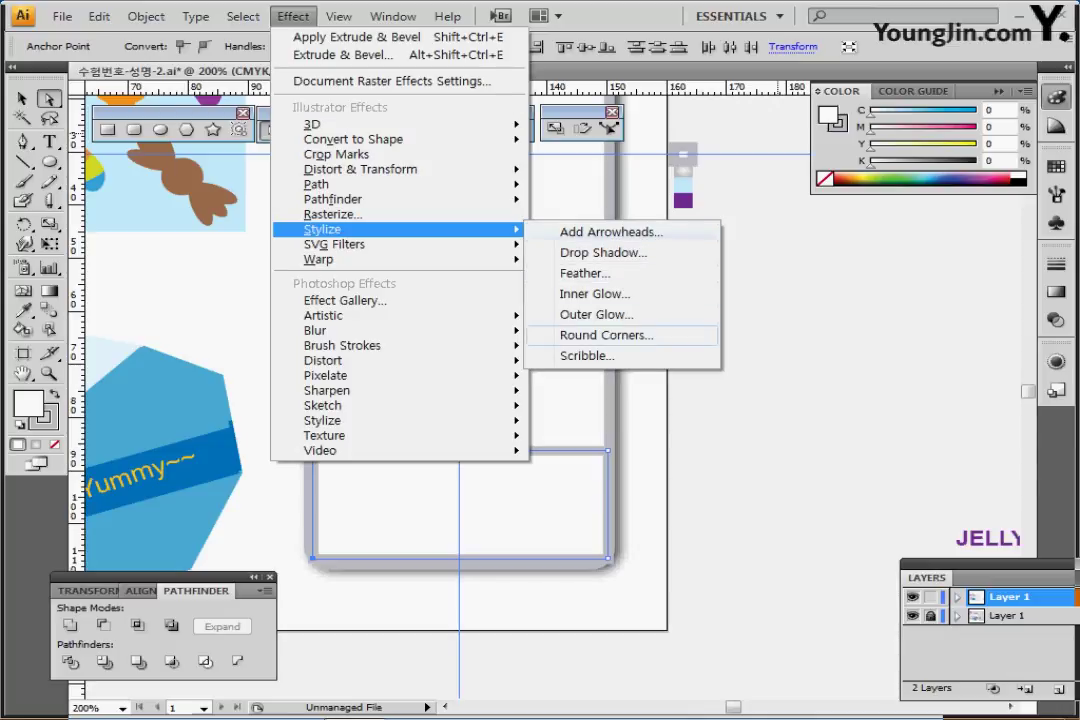
left_click(606, 335)
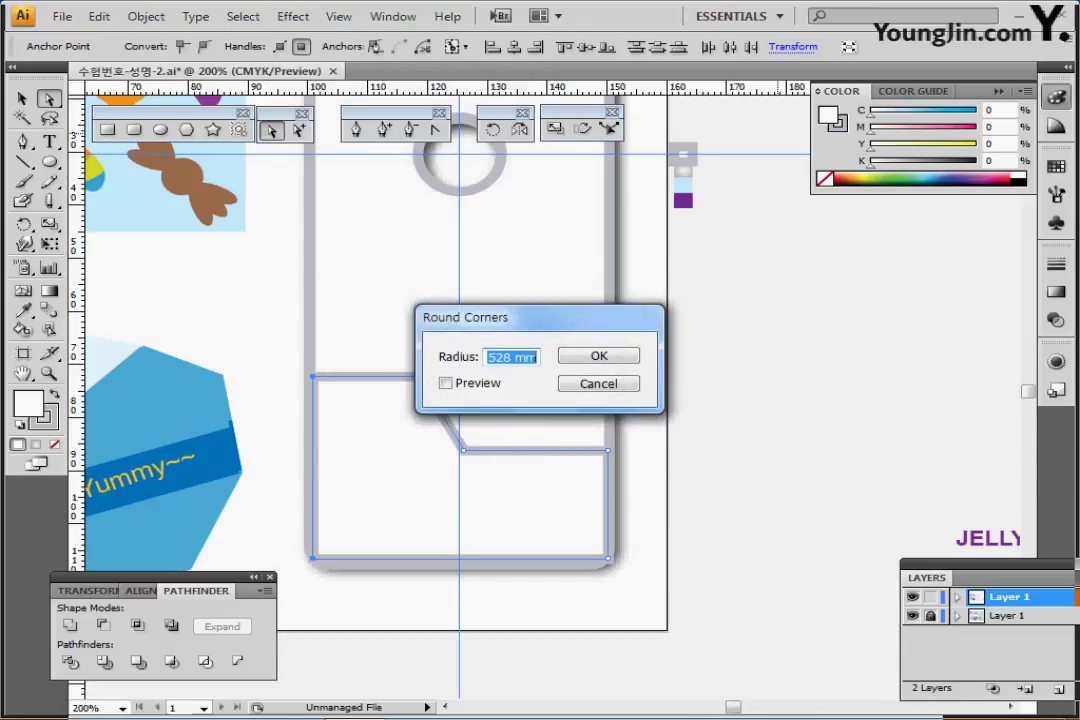
key("Return")
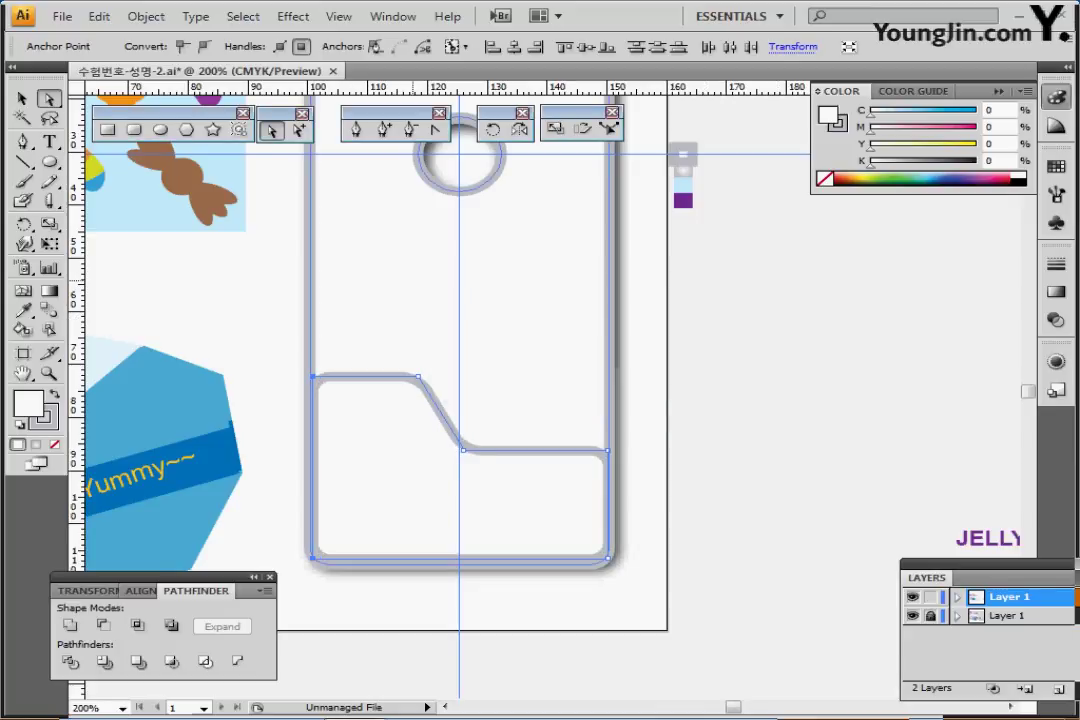
left_click(146, 16)
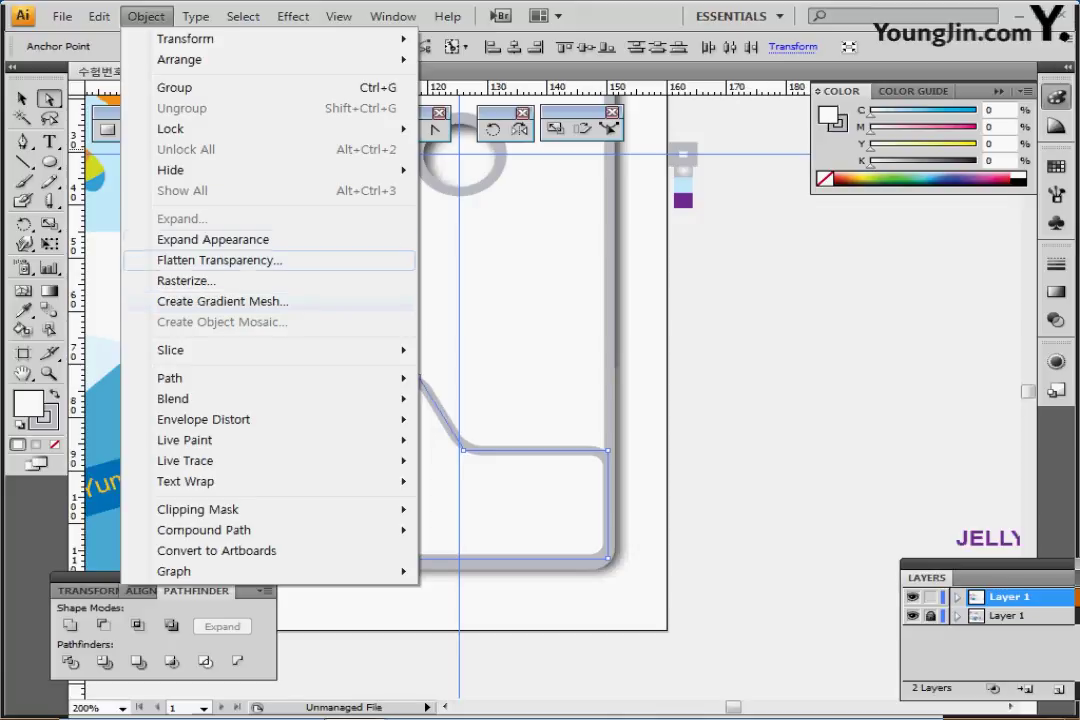
left_click(213, 239)
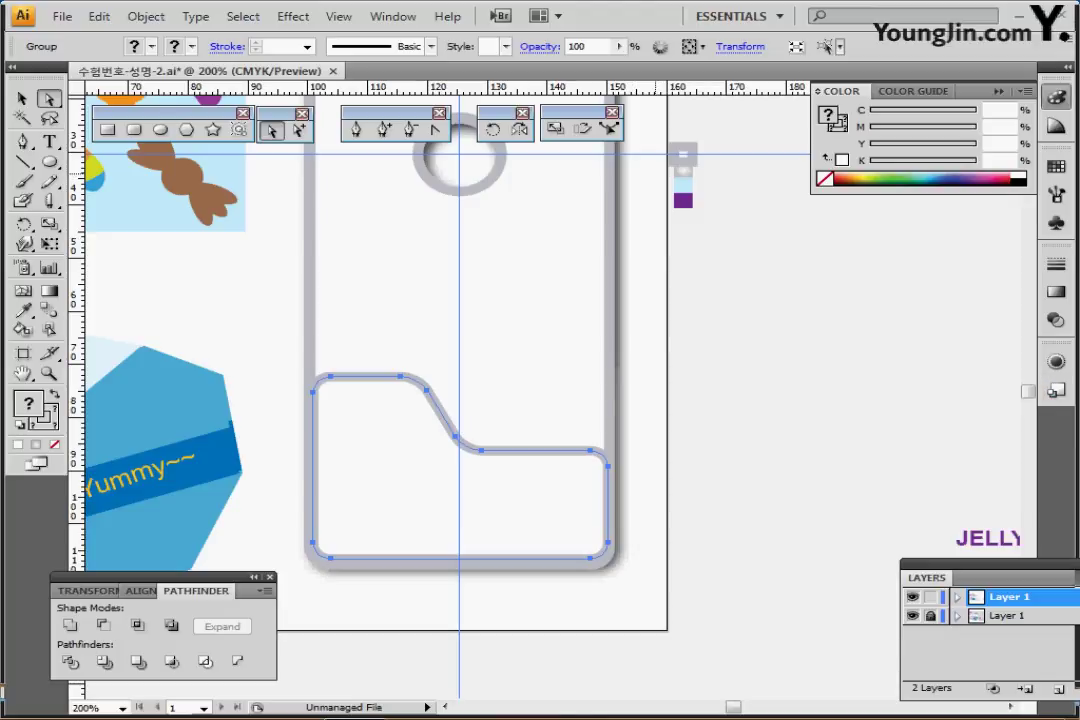
Sample the grey radial gradient swatch beside the artboard to fill the stepped panel without a stroke, and deselect it
key("i")
left_click(683, 171)
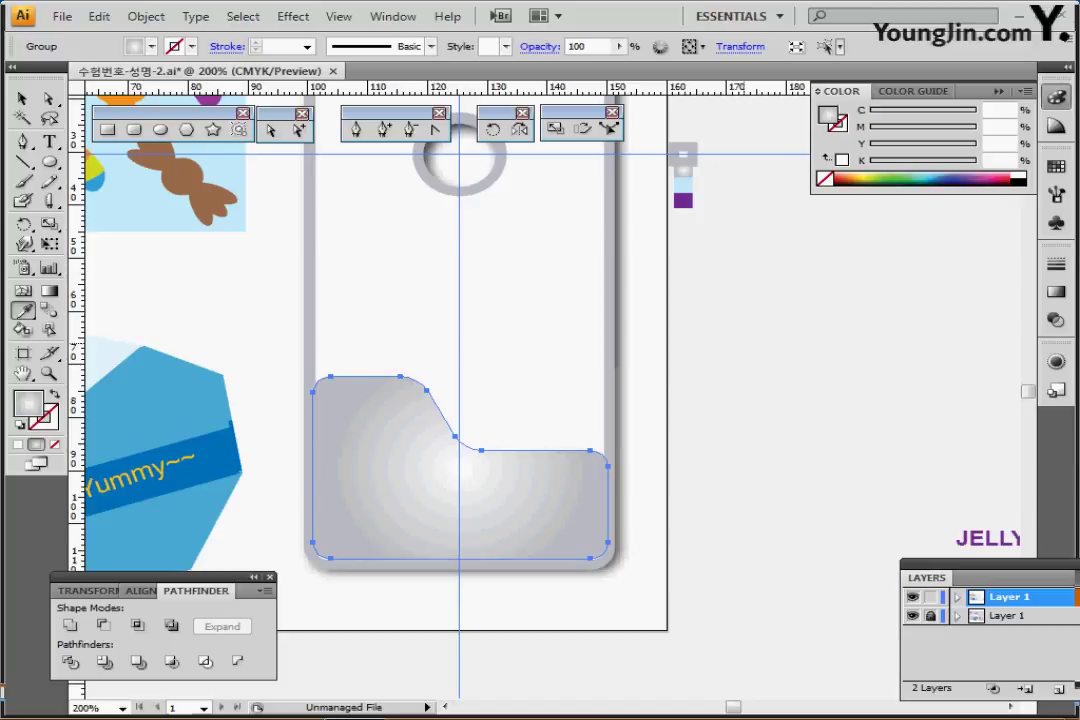
key("ctrl+shift+a")
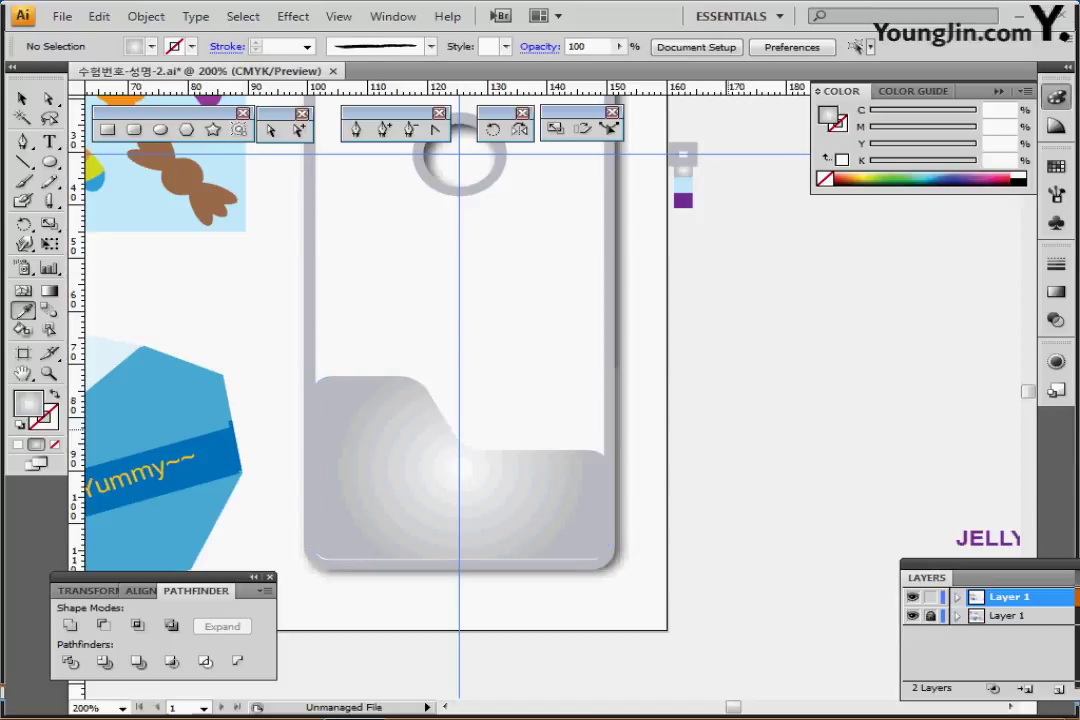
Save the document
left_click_drag(510, 337, 539, 385)
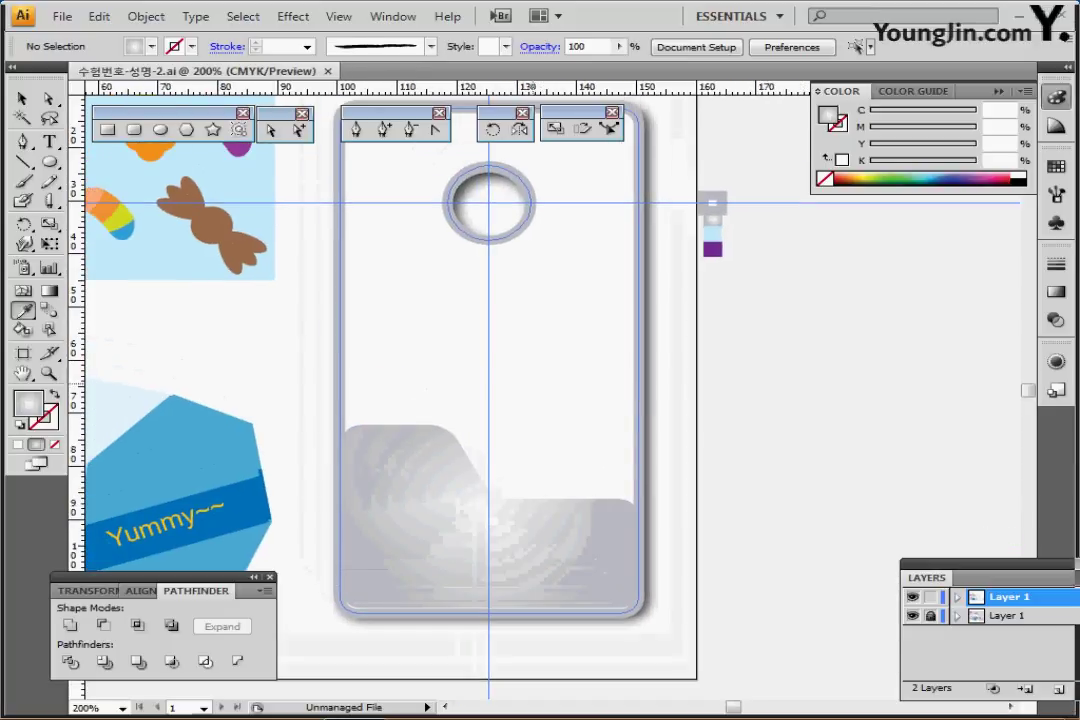
key("ctrl+s")
key("ctrl+minus")
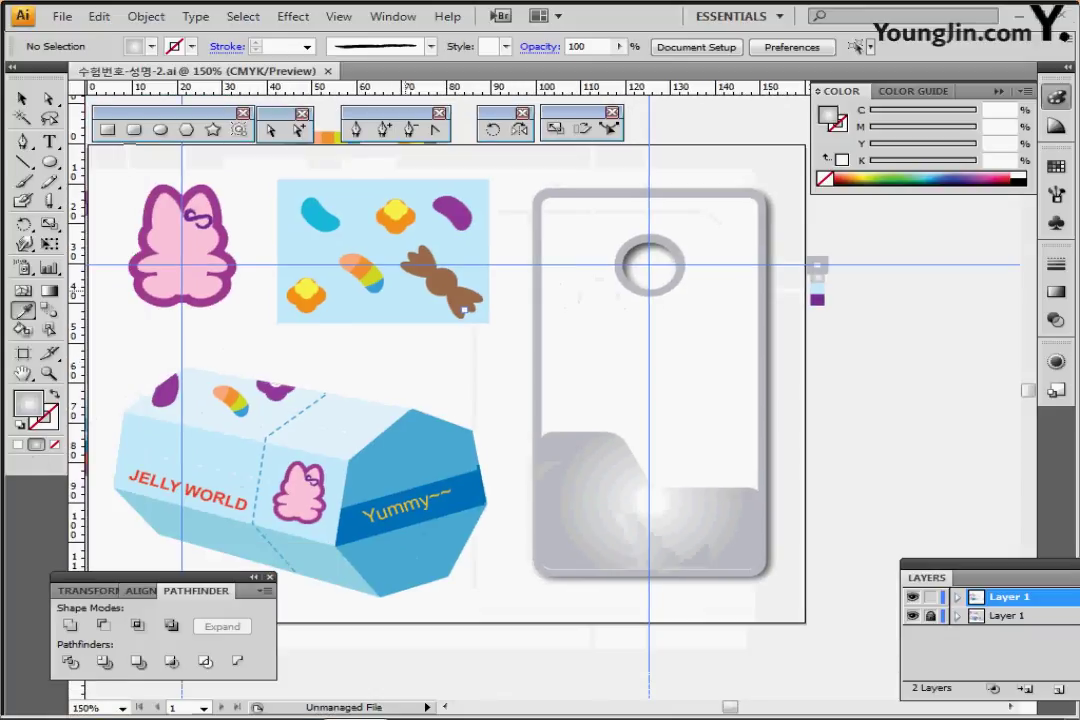
Copy the whole pink rabbit and place the duplicate over the taller side of the tag's stepped panel
left_click(22, 98)
left_click_drag(141, 178, 235, 308)
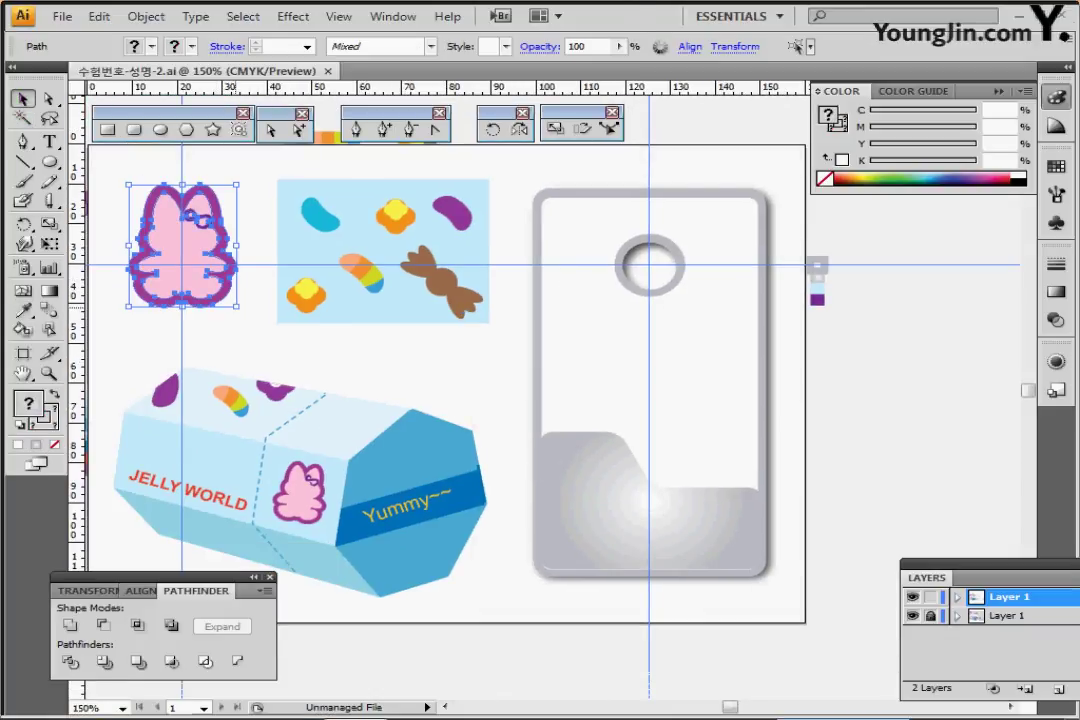
key("ctrl+shift+b")
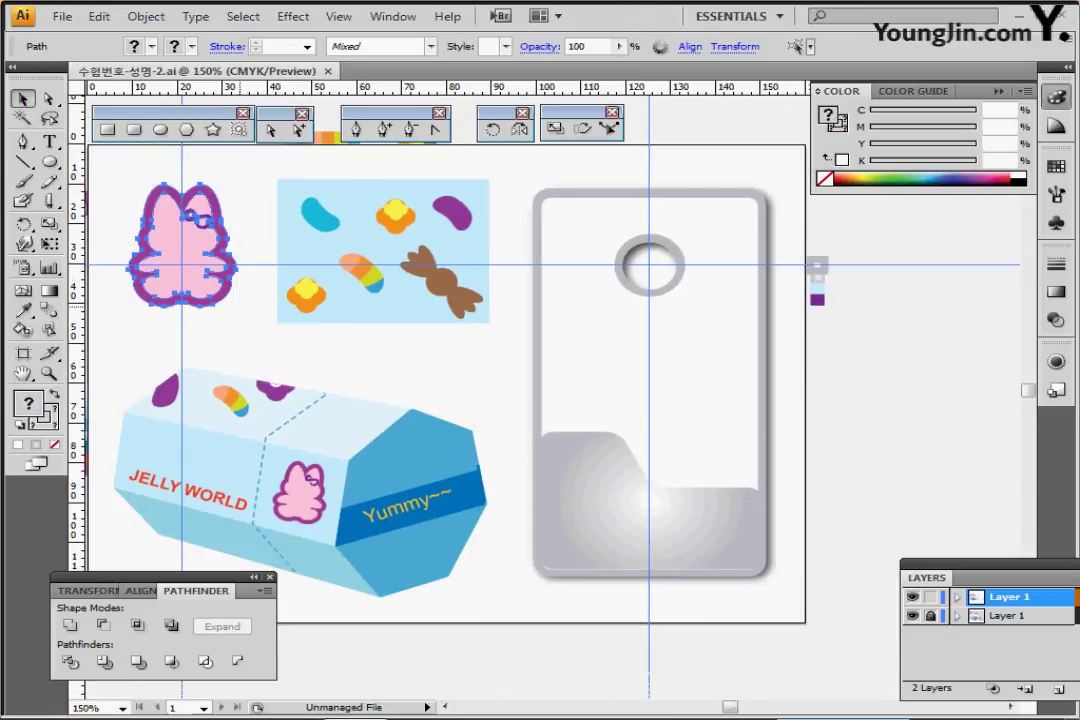
key("ctrl+c")
key("ctrl+v")
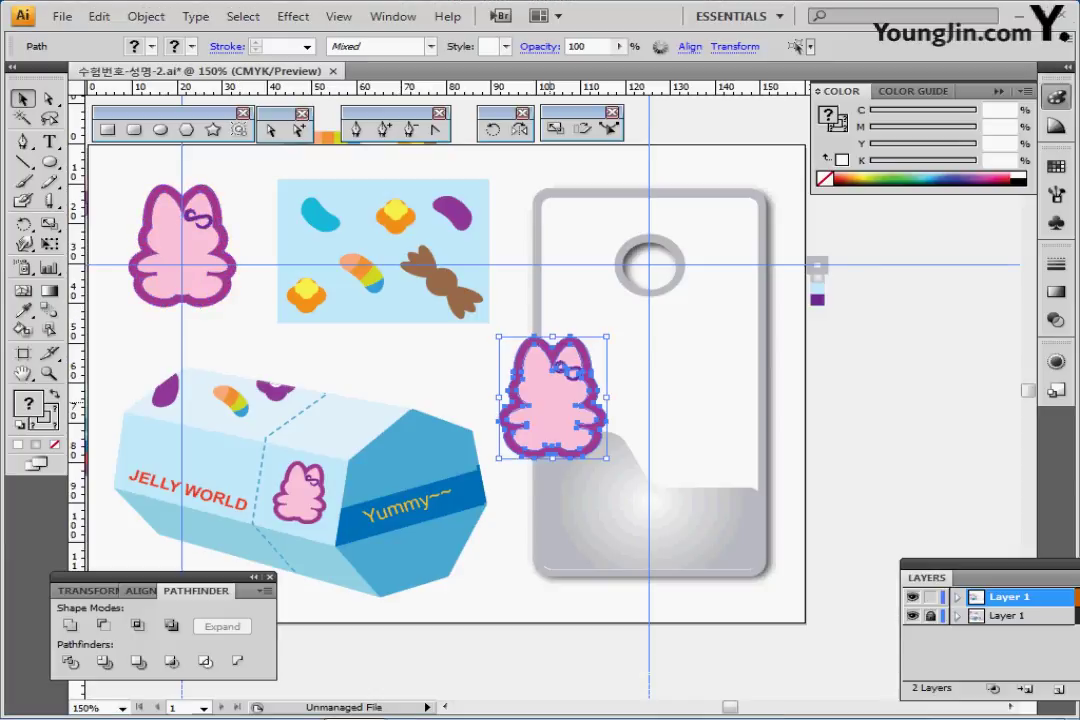
left_click_drag(556, 397, 610, 492)
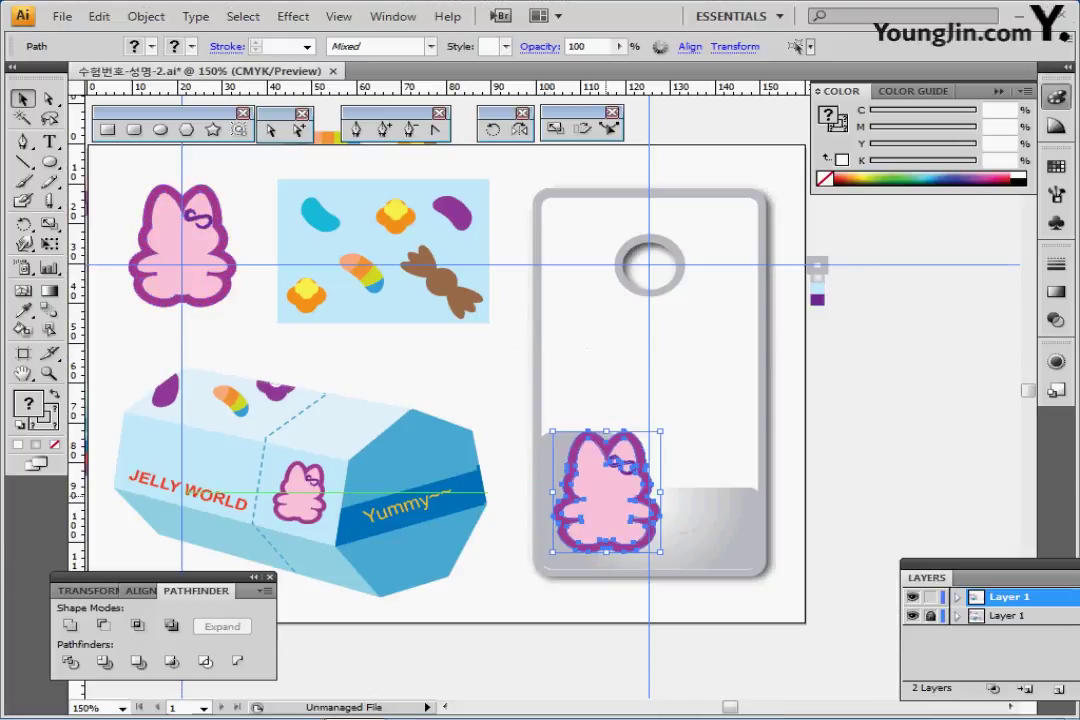
Scale the rabbit copy uniformly to 70% including strokes and effects, and shift it slightly down and left within the stepped panel
left_click(640, 520, "ctrl")
key("ctrl+=")
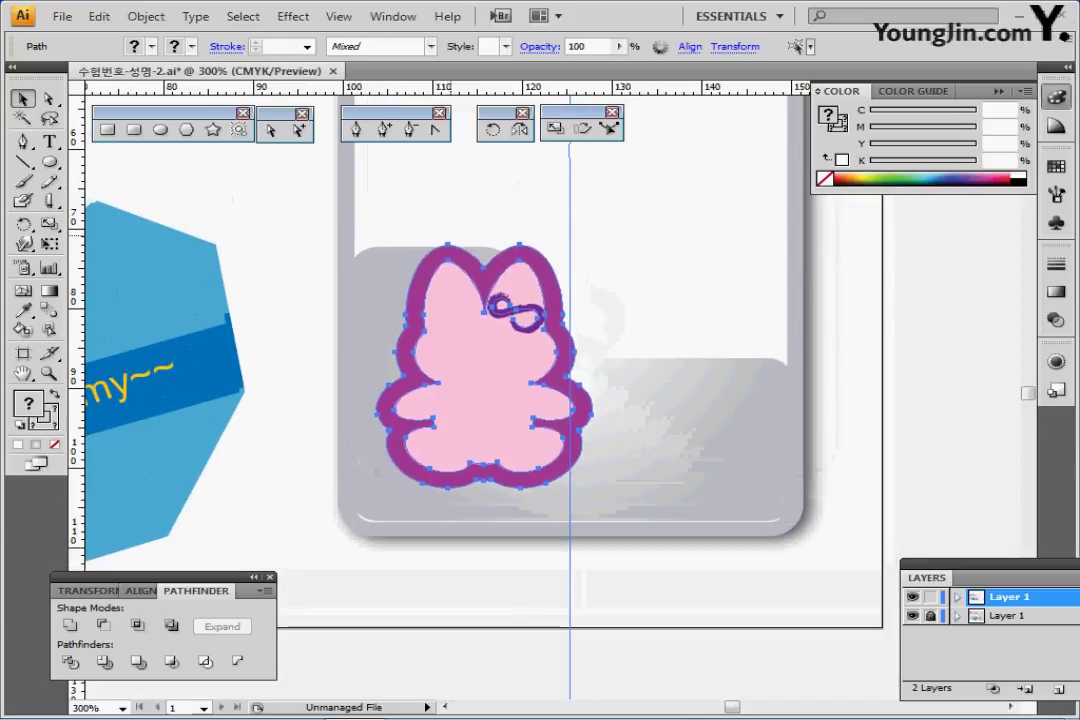
double_click(555, 128)
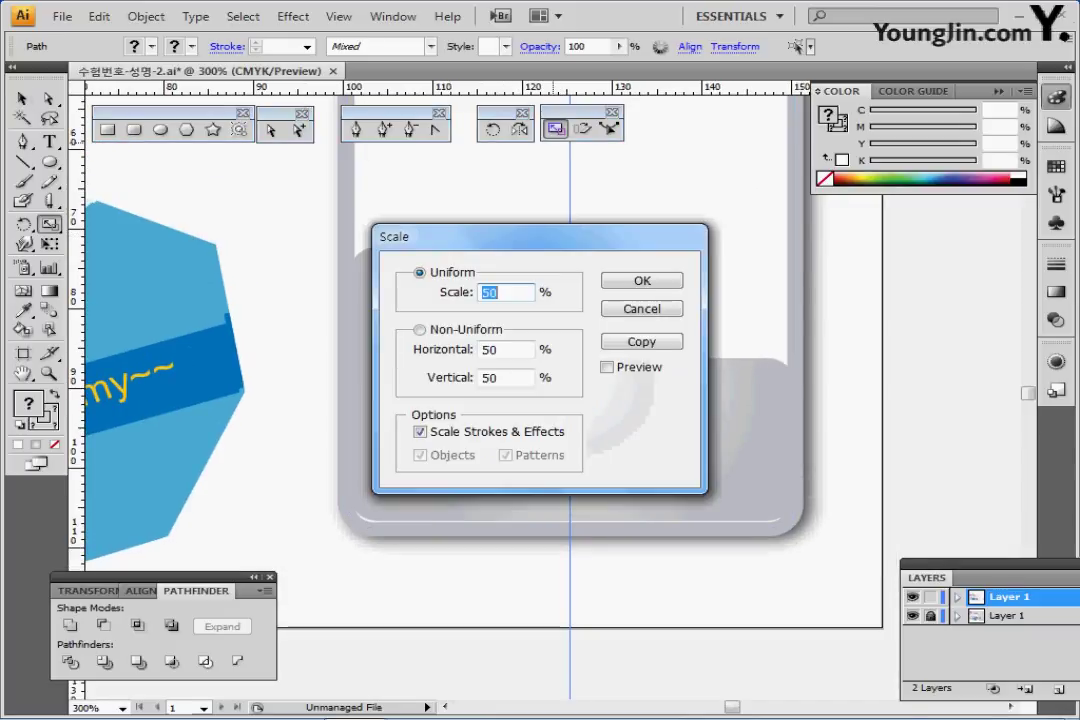
left_click_drag(470, 236, 702, 289)
type("70")
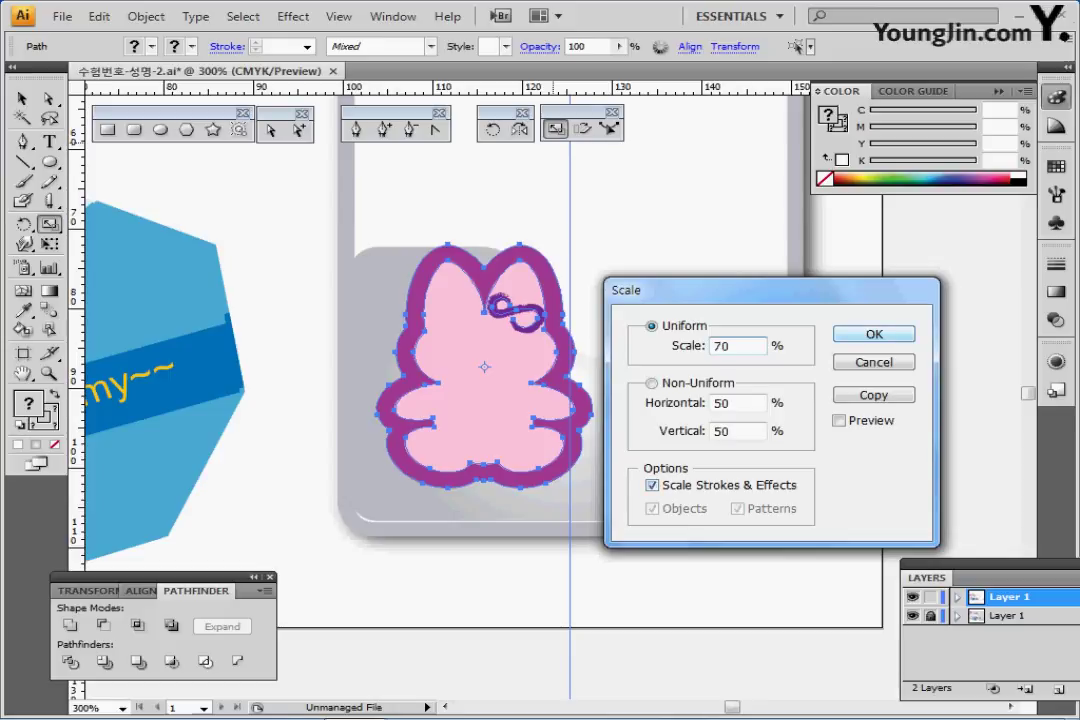
key("Tab")
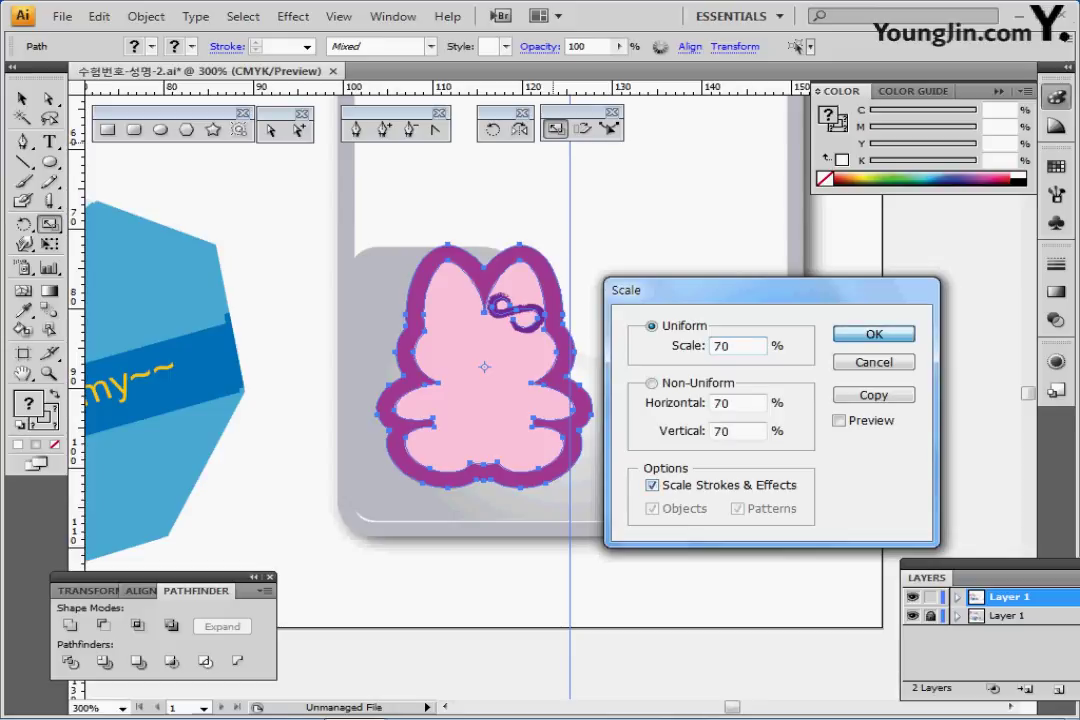
key("Return")
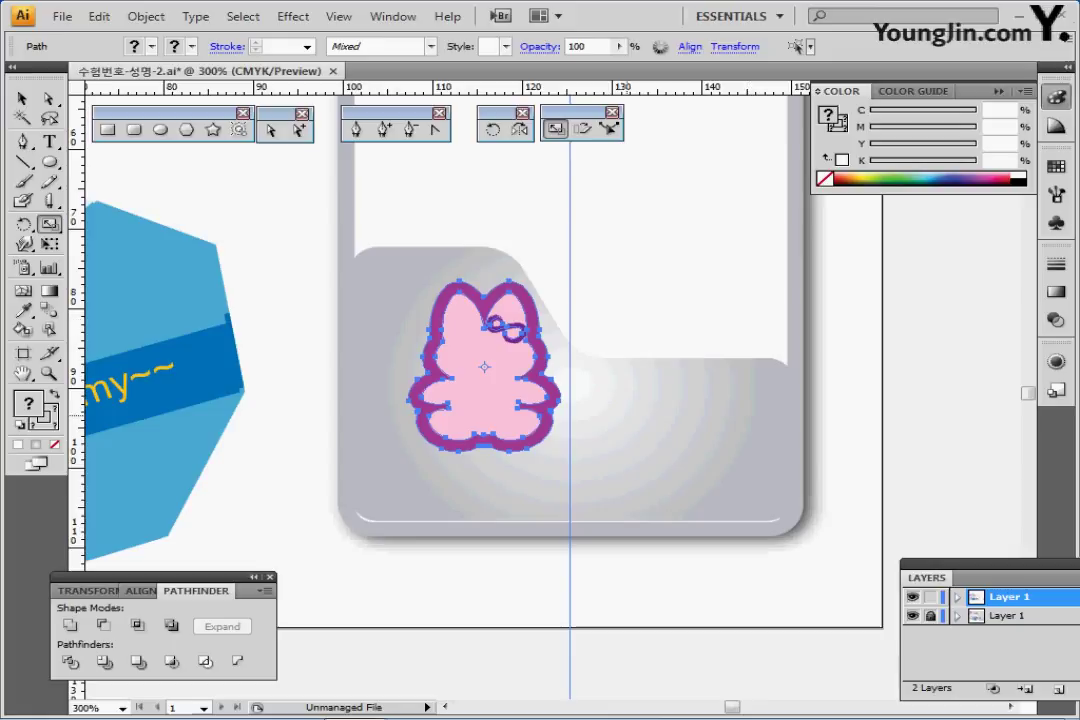
key("ctrl")
left_click_drag(503, 368, 485, 400, "ctrl")
Nudge the grey stepped panel slightly down so it meets the tag's lower border, and deselect it
left_click(596, 425, "ctrl")
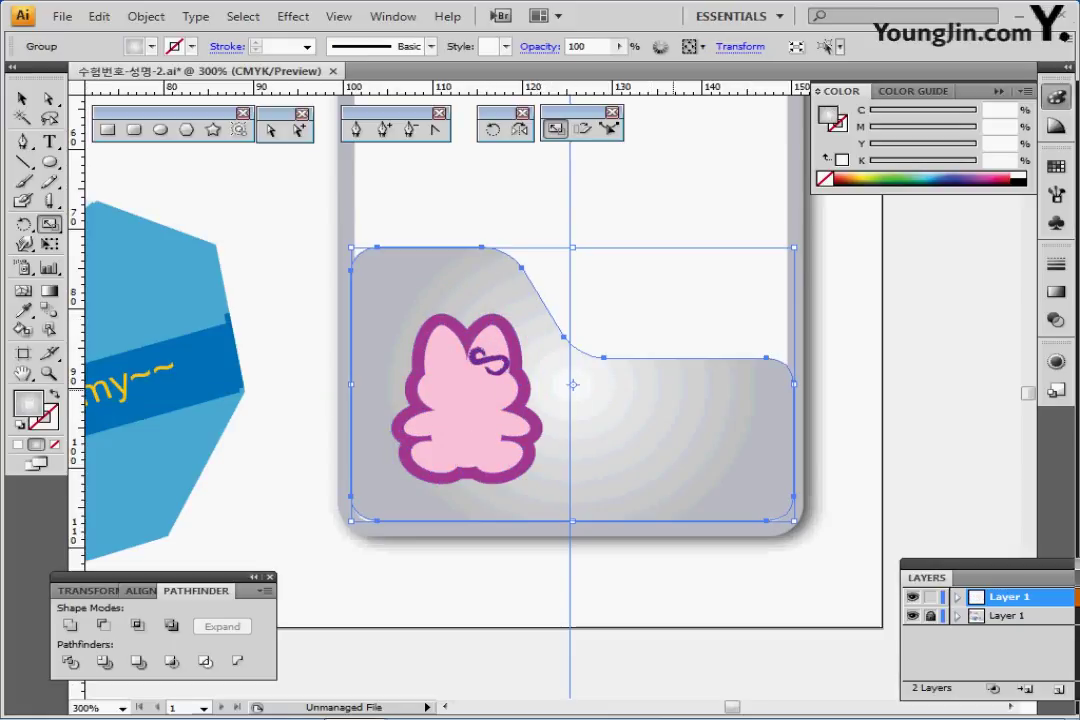
key("Down")
key("Down")
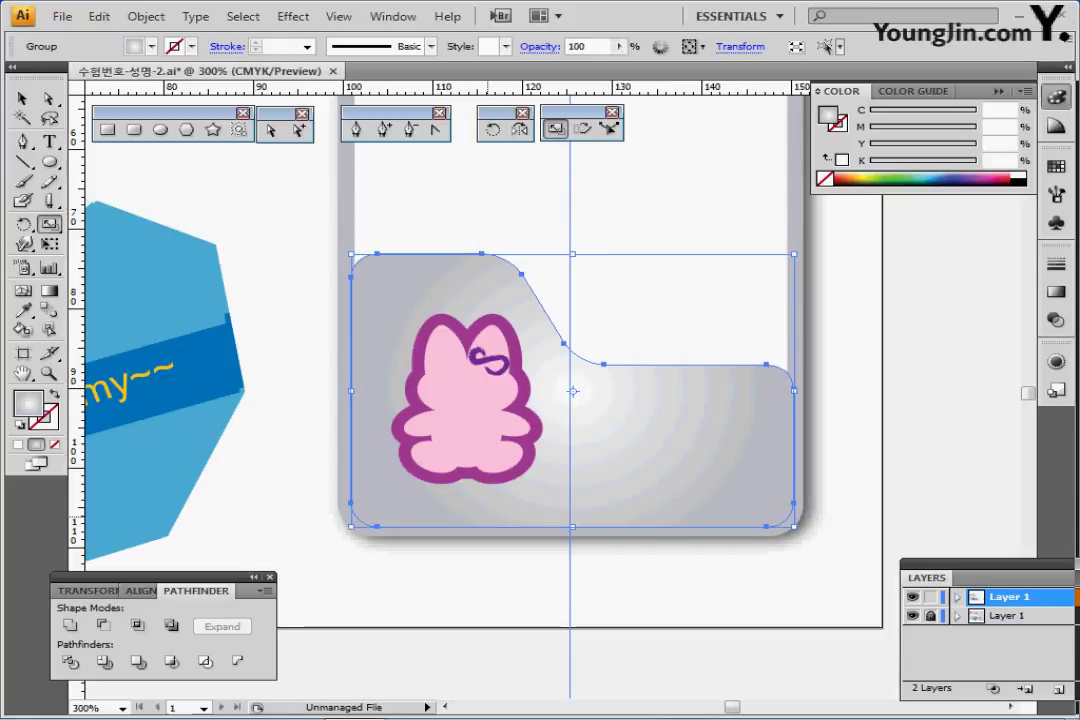
left_click(487, 569, "ctrl")
Sample the light blue swatch beside the artboard to fill the tag rabbit's pink body, and deselect it
left_click(486, 403, "ctrl")
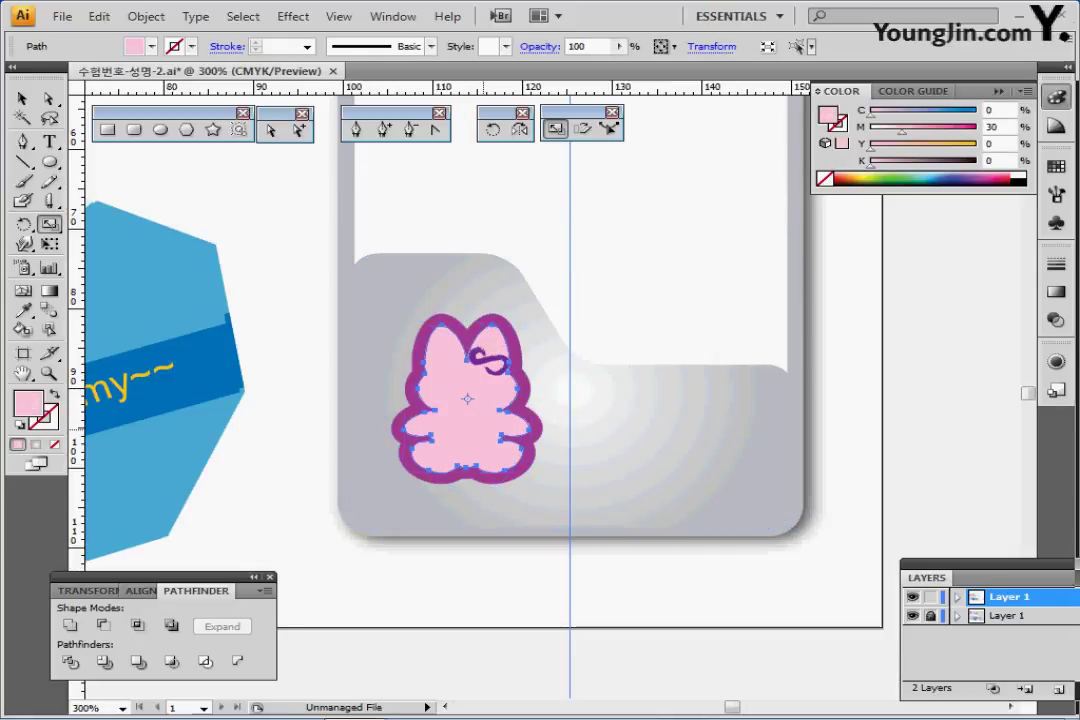
left_click_drag(484, 430, 396, 478)
left_click(424, 452, "ctrl+alt")
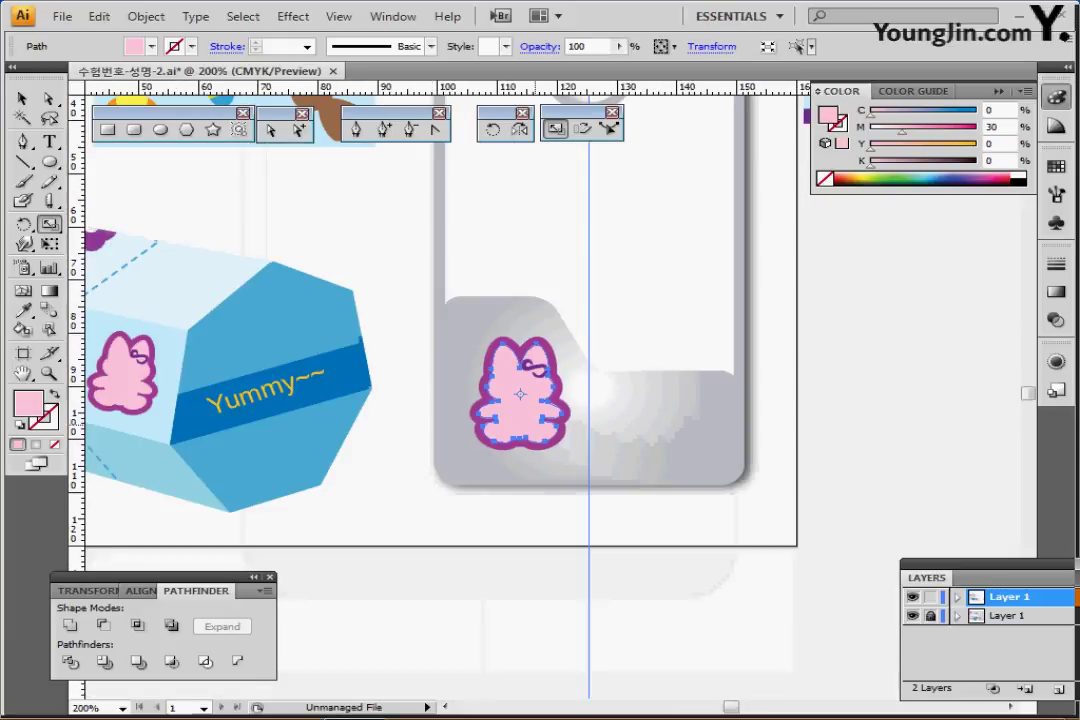
left_click_drag(535, 423, 391, 537)
key("i")
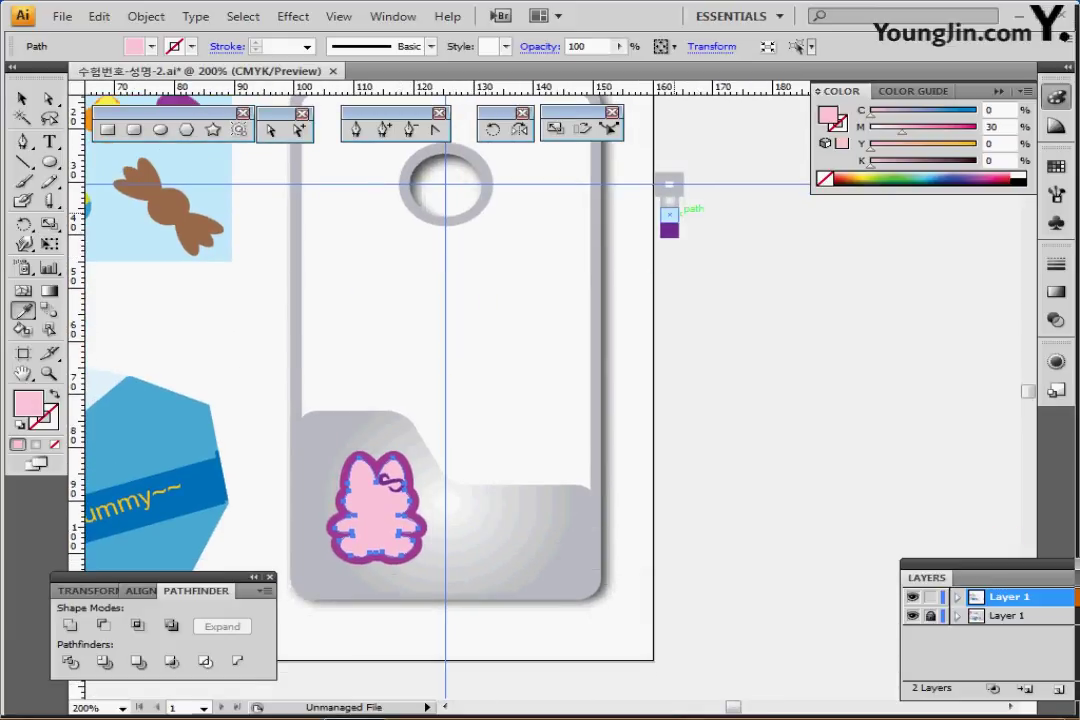
left_click(668, 214)
key("ctrl+shift+a")
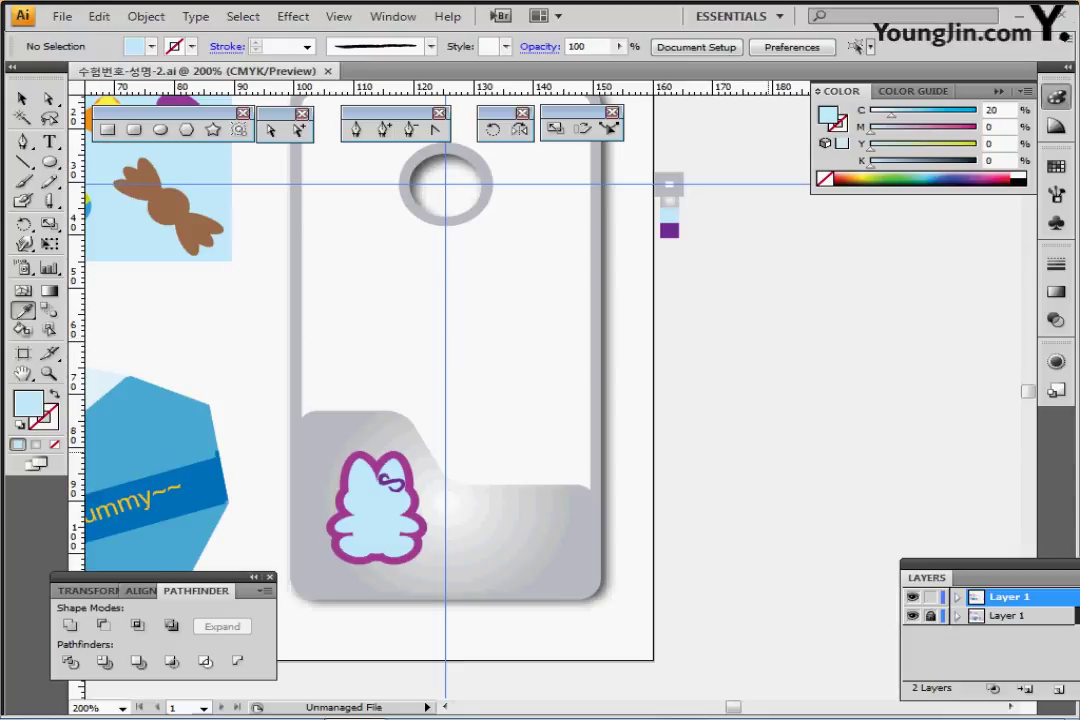
key("ctrl+minus")
left_click_drag(450, 400, 588, 375)
key("t")
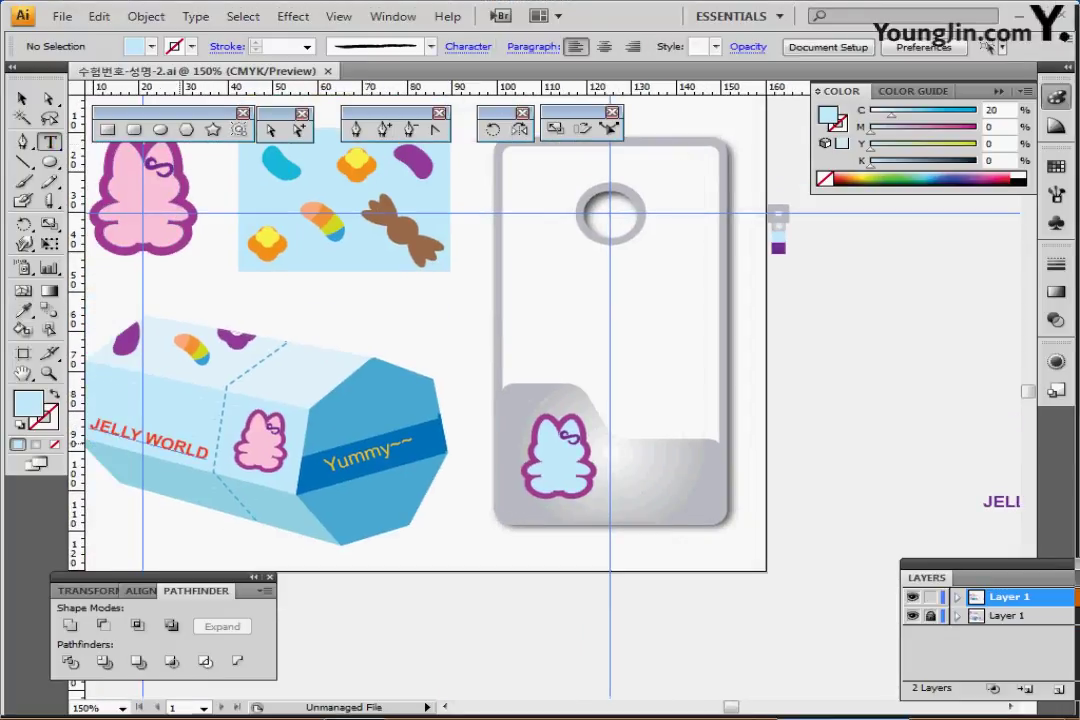
left_click(173, 447)
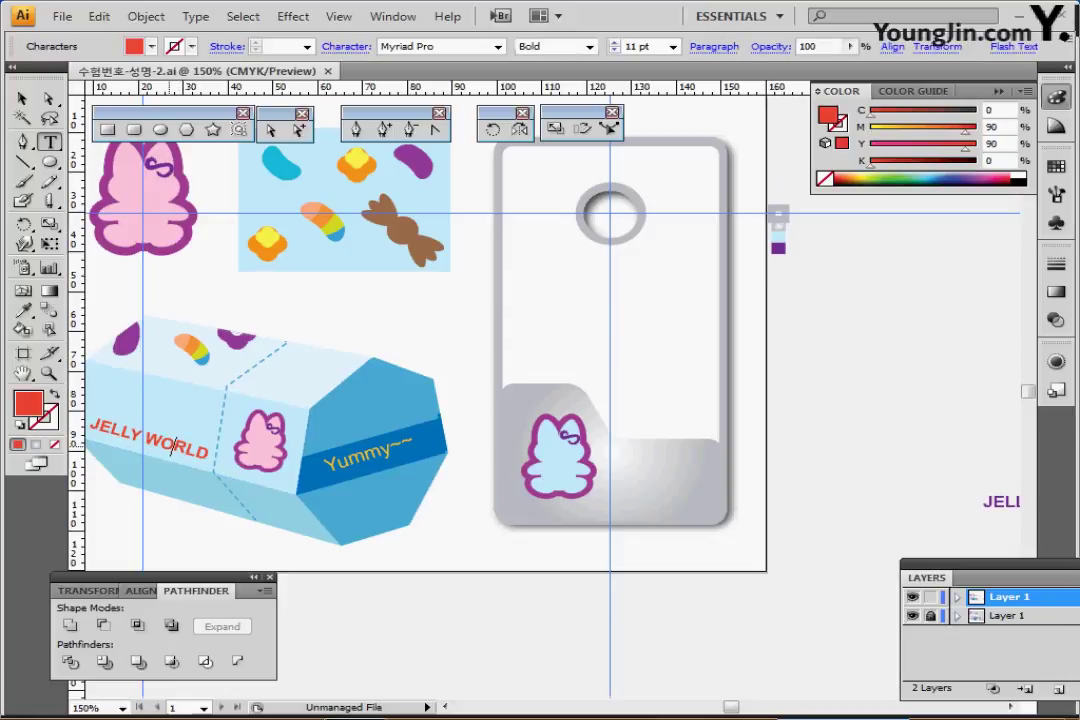
key("ctrl+a")
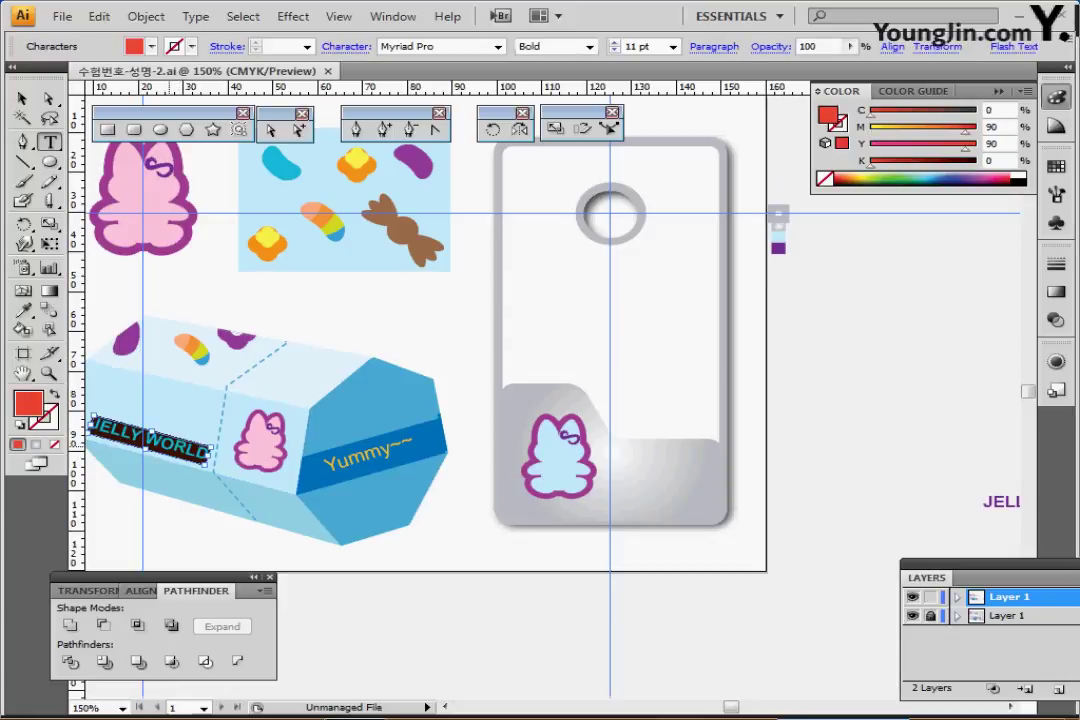
key("ctrl+shift+a")
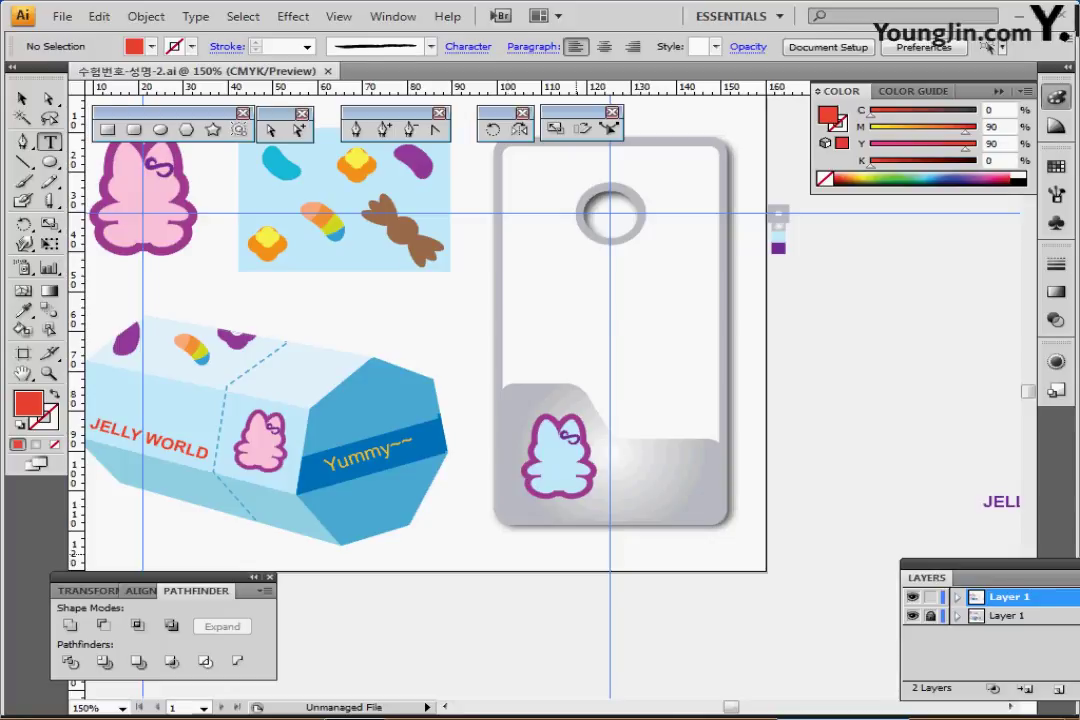
left_click(908, 514)
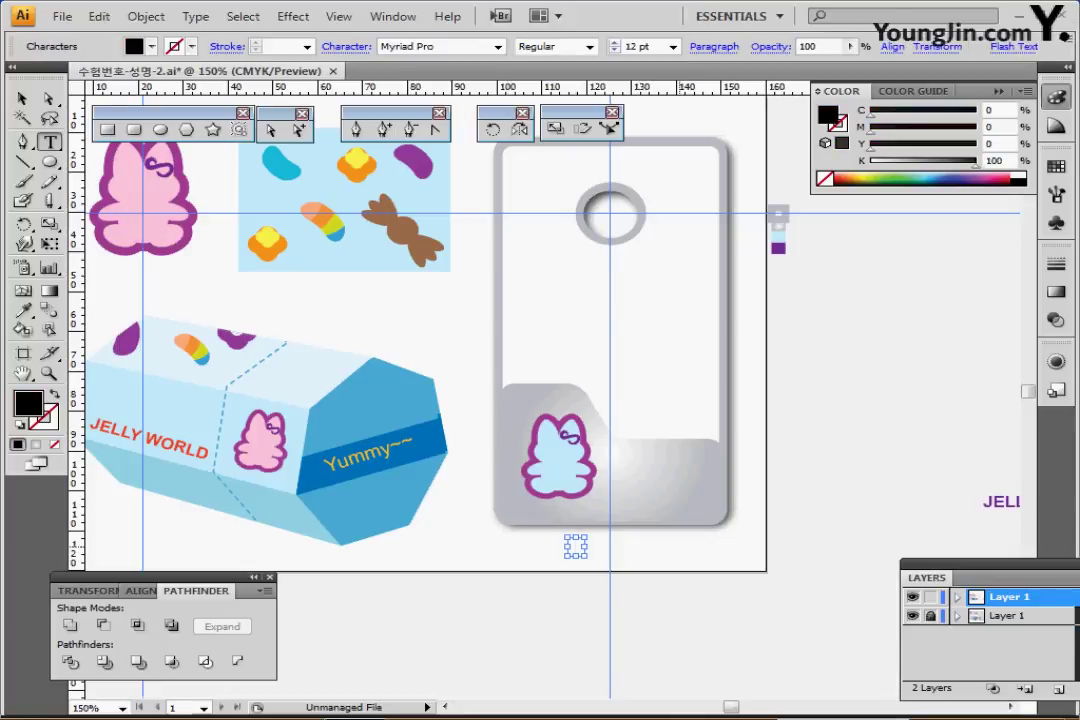
left_click(610, 586, "ctrl")
left_click_drag(603, 574, 536, 543)
key("Delete")
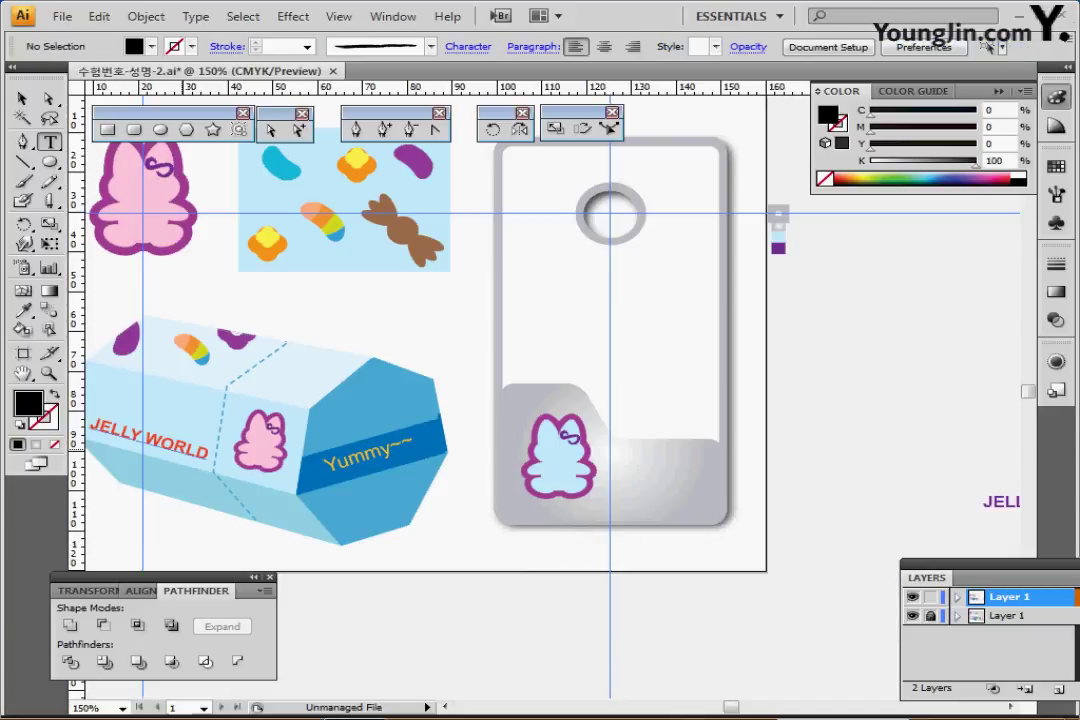
Copy the red JELLY WORLD text from the box and place it as a horizontal line on the tag's stepped panel
left_click(165, 442)
key("ctrl+a")
key("ctrl+c")
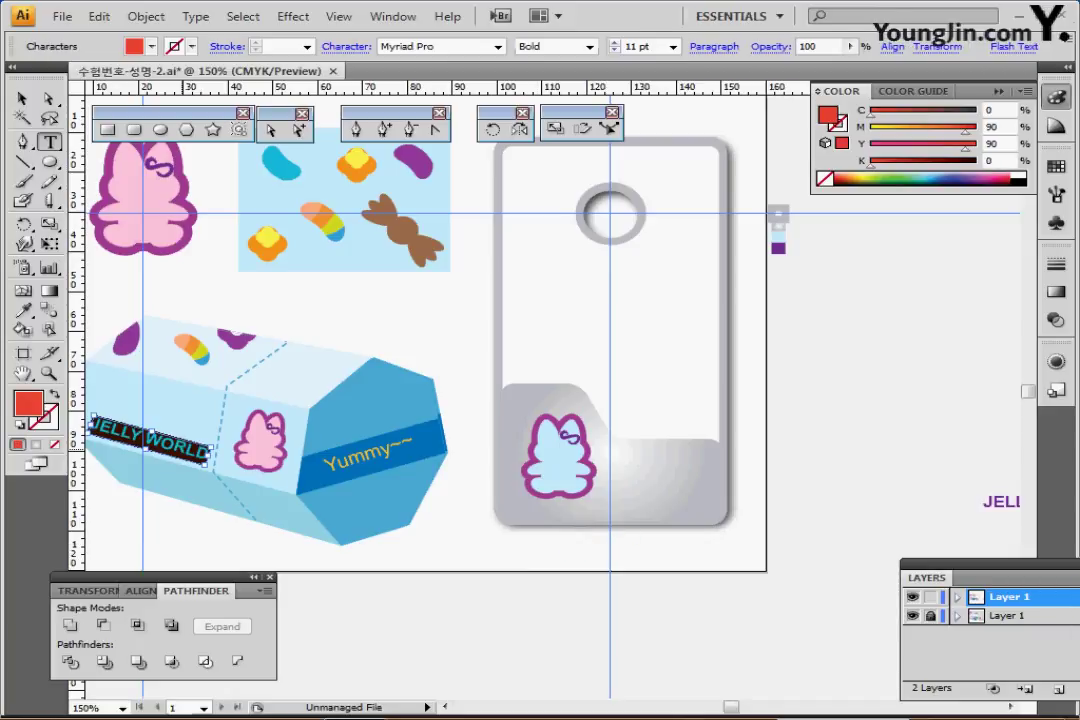
key("ctrl+shift+a")
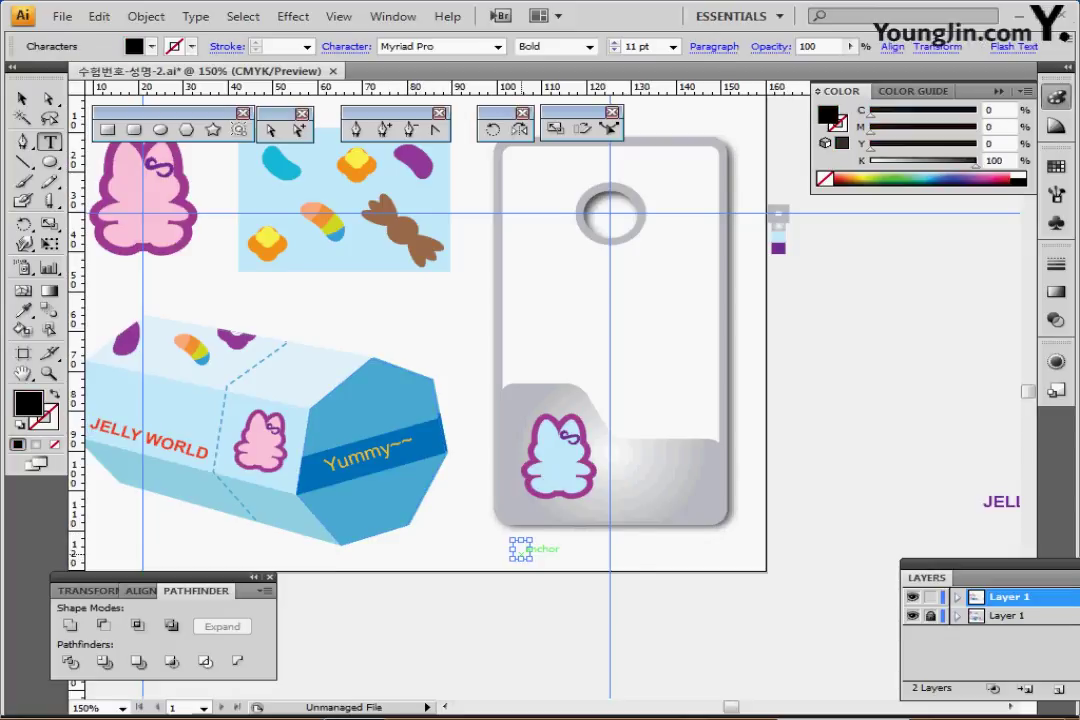
key("ctrl+v")
left_click_drag(597, 548, 684, 473)
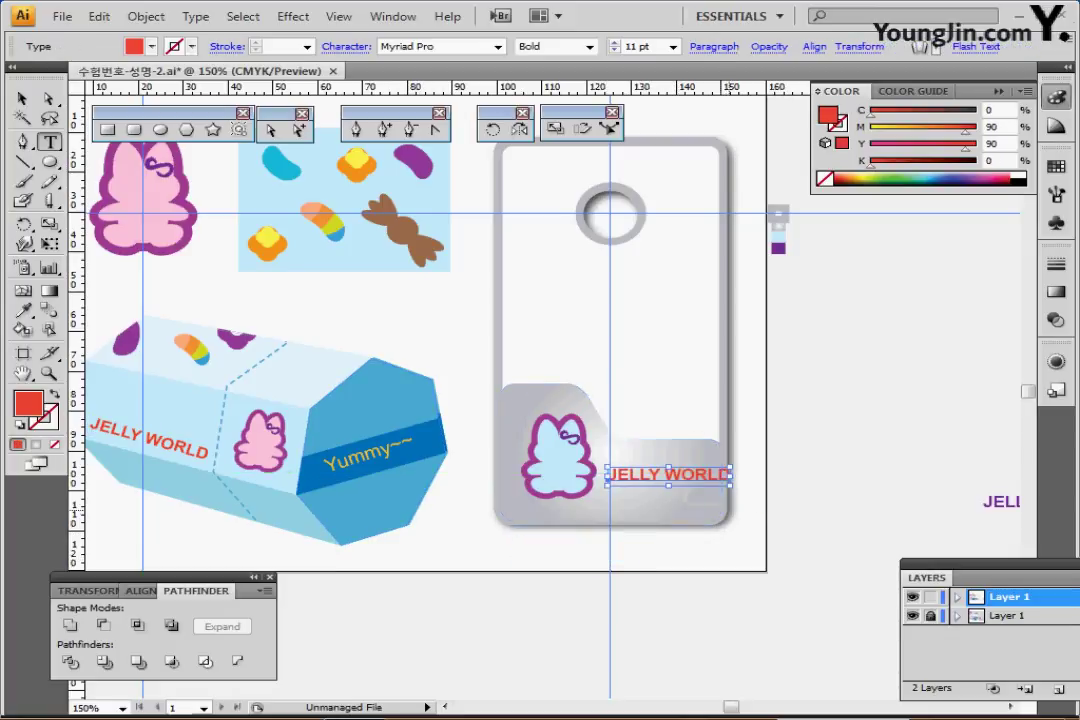
Move the tag's JELLY WORLD text lower beside the rabbit and fill it by sampling the purple swatch
left_click_drag(705, 546, 595, 548)
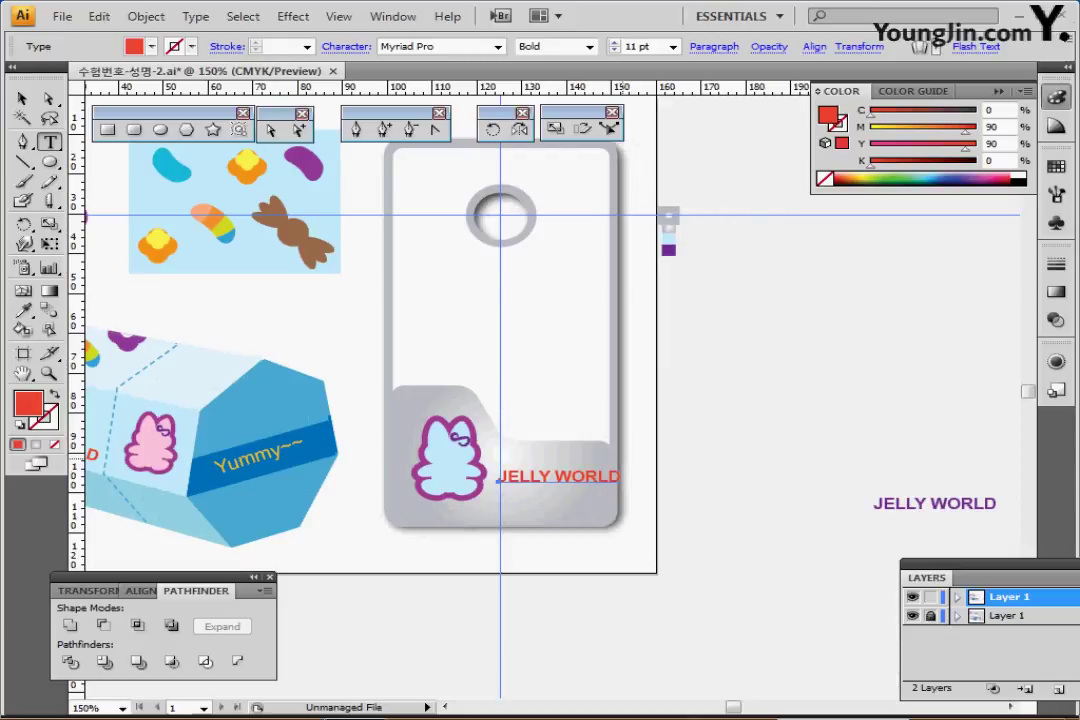
left_click_drag(560, 476, 551, 499)
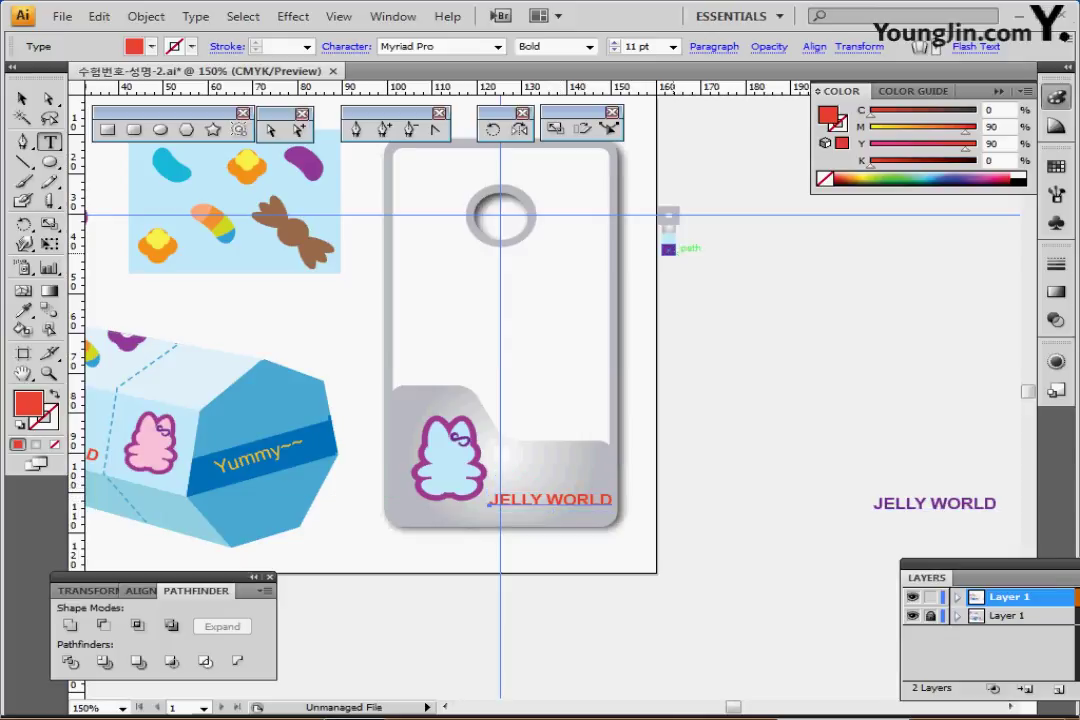
key("i")
left_click(668, 247)
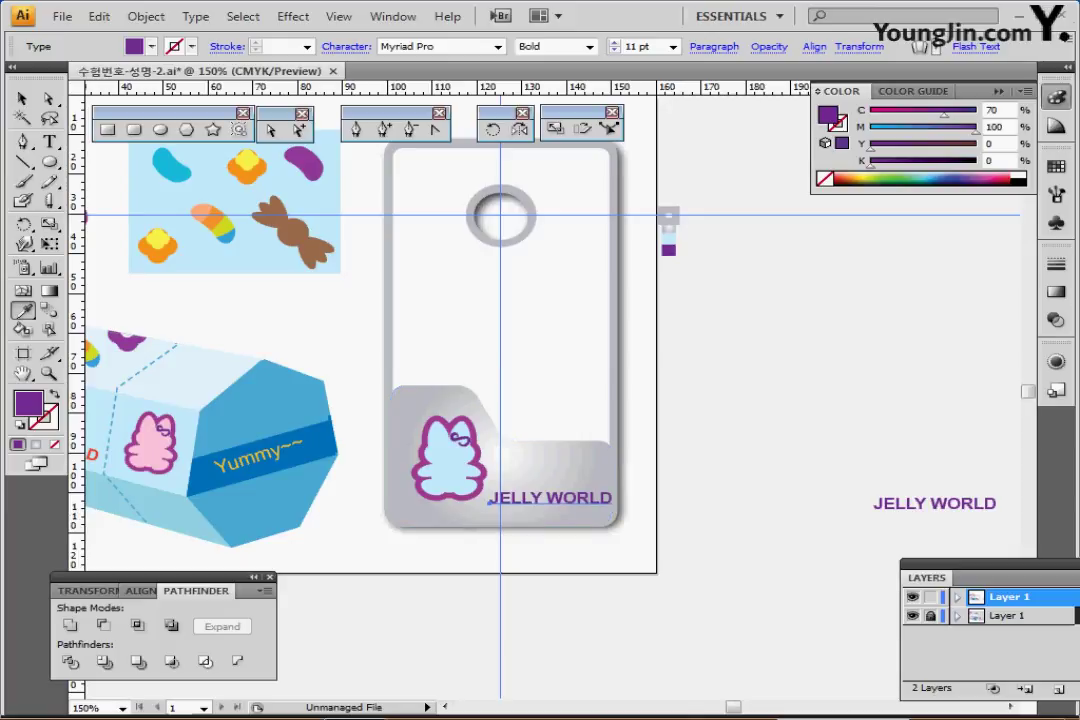
Compare the tag with the reference layer in outline view and nudge the JELLY WORLD text left and up onto the reference lettering
left_click(912, 615)
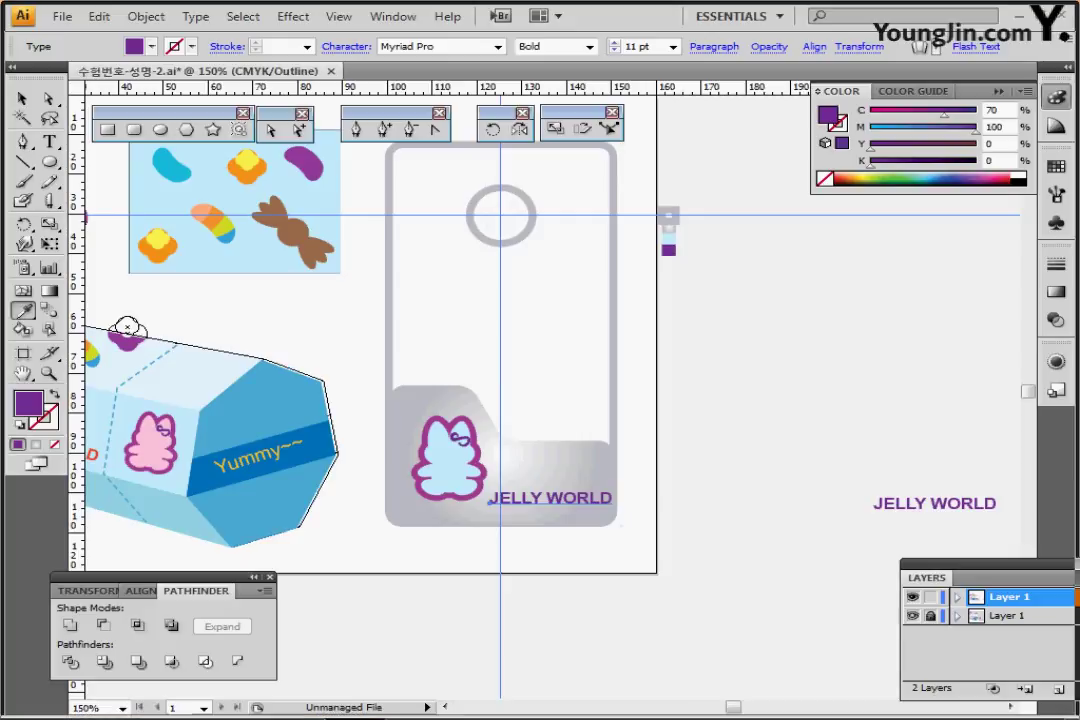
key("ctrl+y")
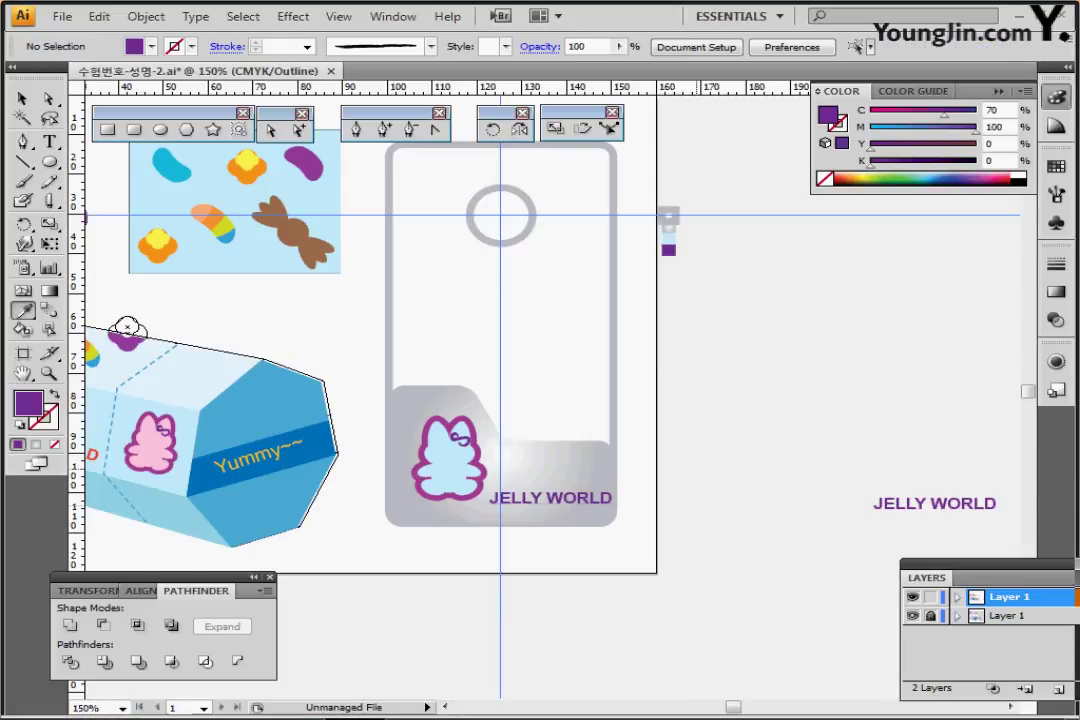
left_click(913, 597)
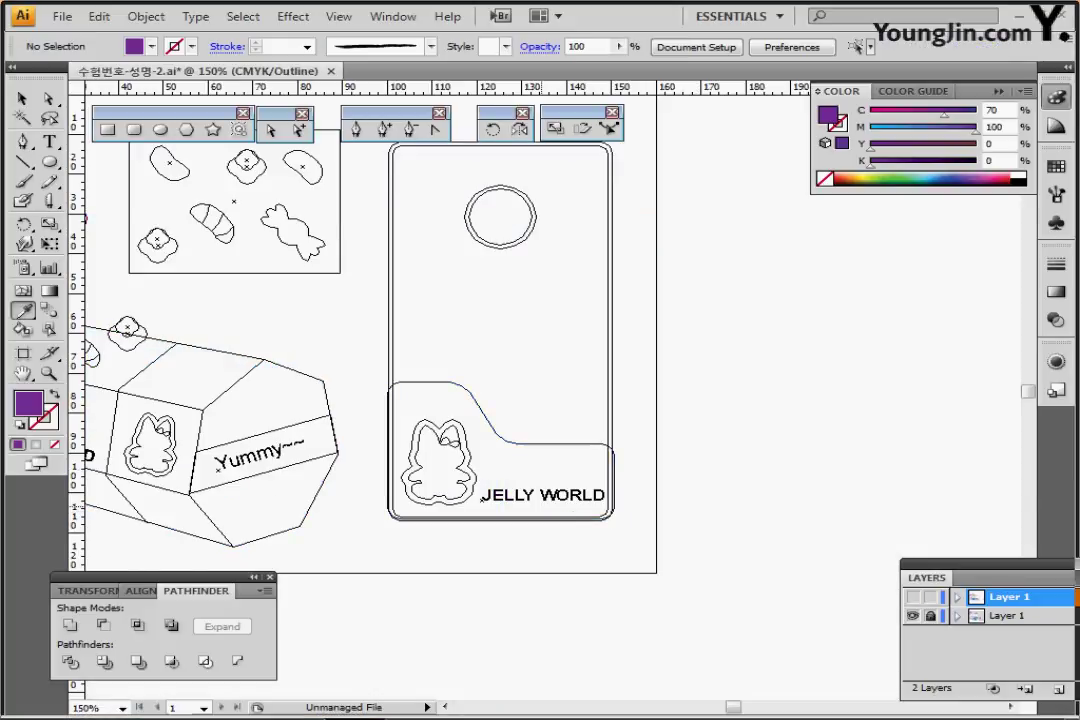
left_click(913, 597)
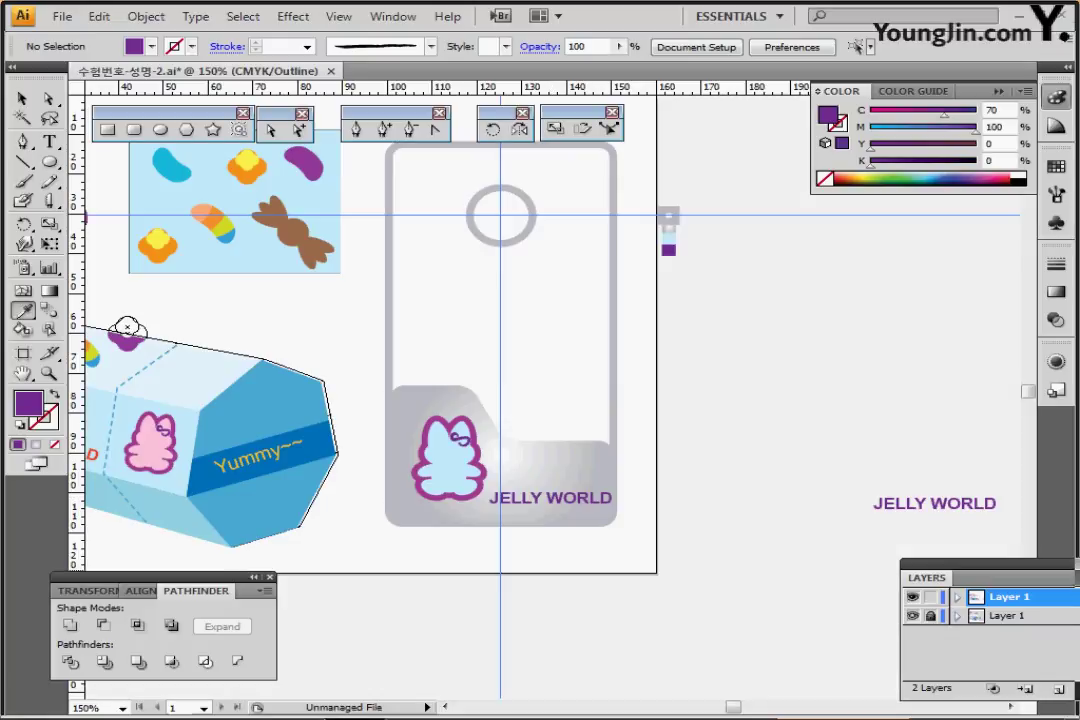
key("ctrl+y")
left_click(550, 500, "ctrl")
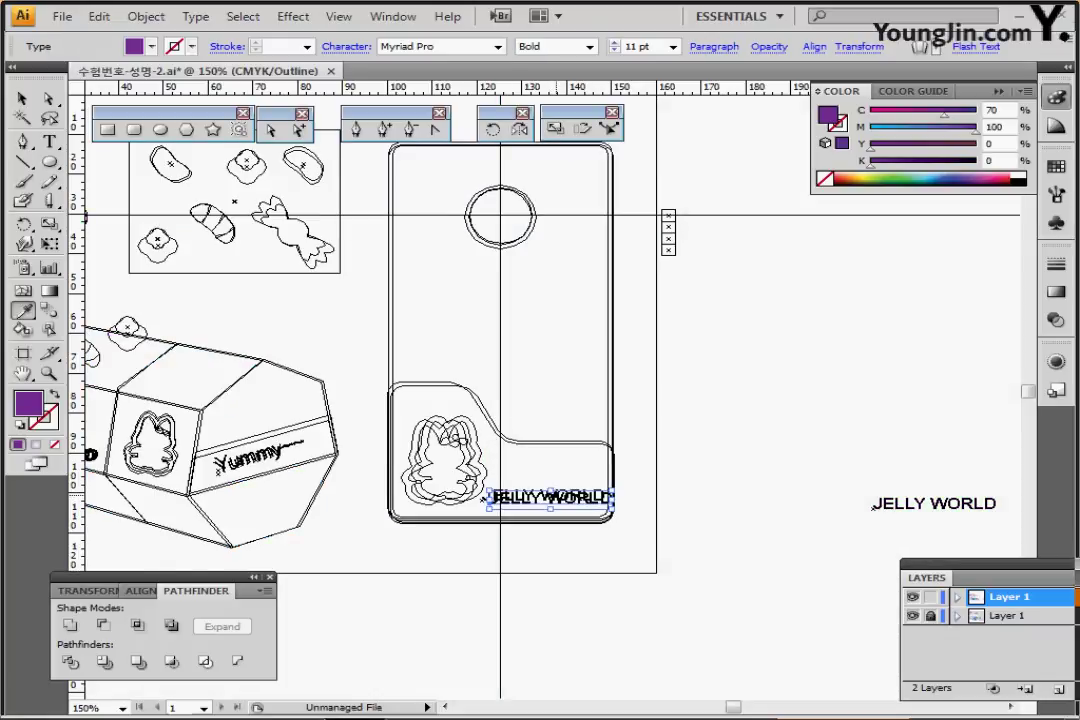
key("Left")
key("Left")
key("Left")
key("Left")
key("Left")
key("Up")
key("Up")
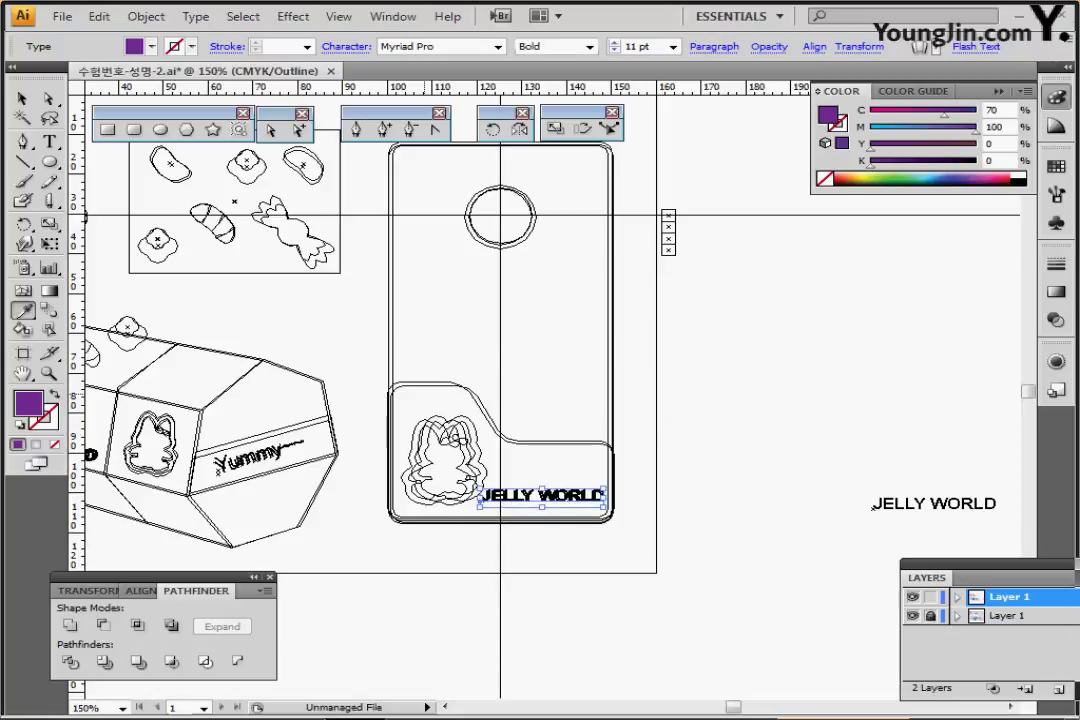
Select all parts of the tag's rabbit and nudge it left and down onto the reference rabbit
left_click(451, 422, "shift")
left_click(436, 415, "ctrl")
left_click_drag(412, 400, 470, 449)
key("Left")
key("Left")
key("Left")
key("Left")
key("Left")
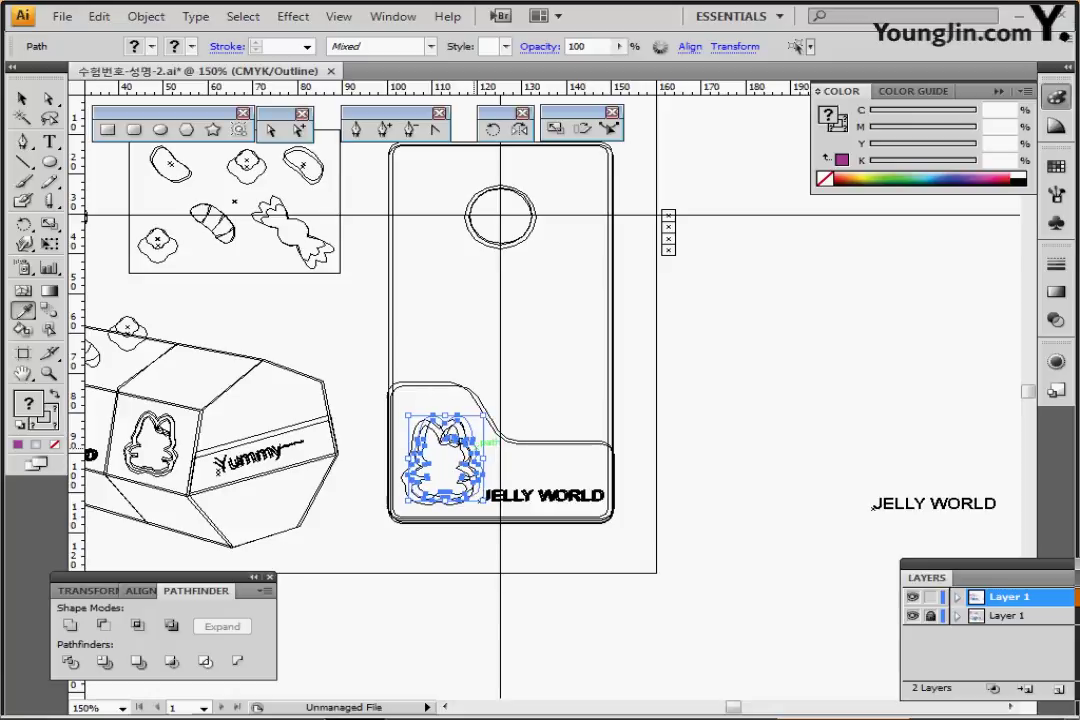
key("Down")
key("Down")
key("Down")
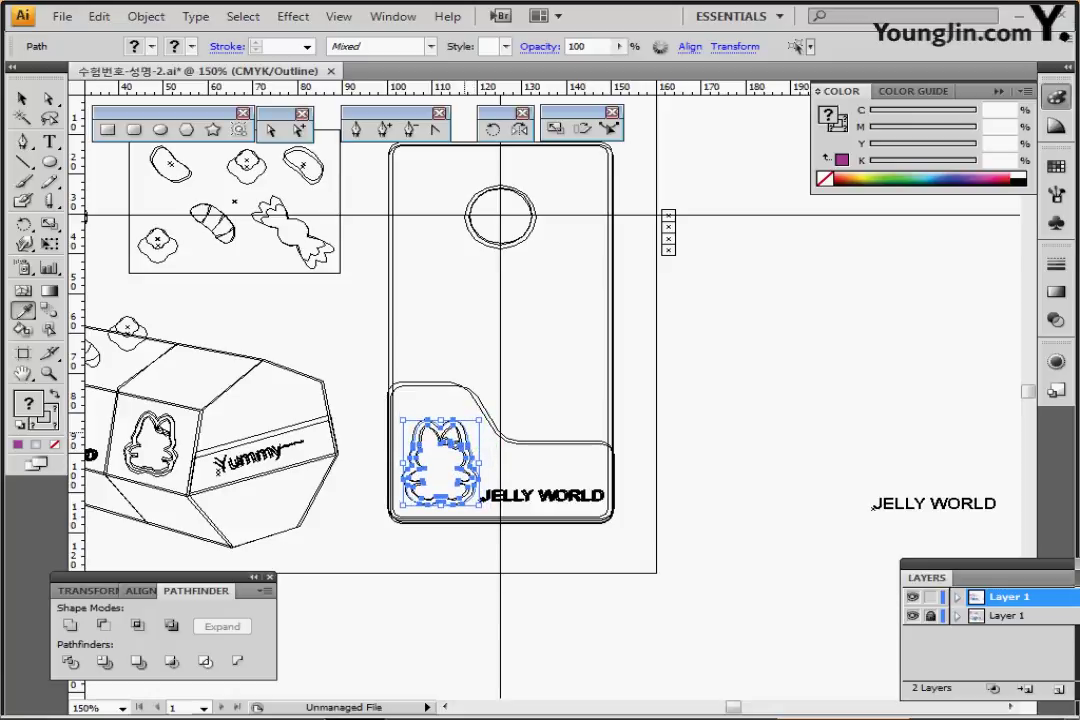
Deselect the rabbit, hide the locked reference layer, and save the document in colour preview
key("ctrl+shift+a")
key("ctrl+y")
key("ctrl+y")
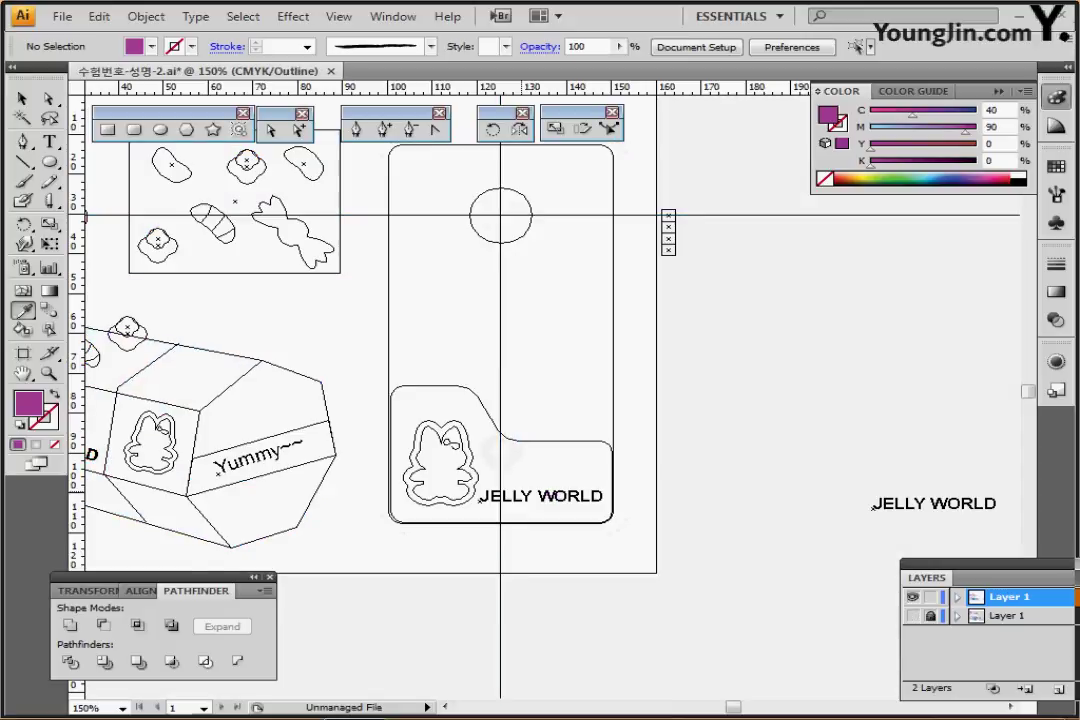
key("ctrl+y")
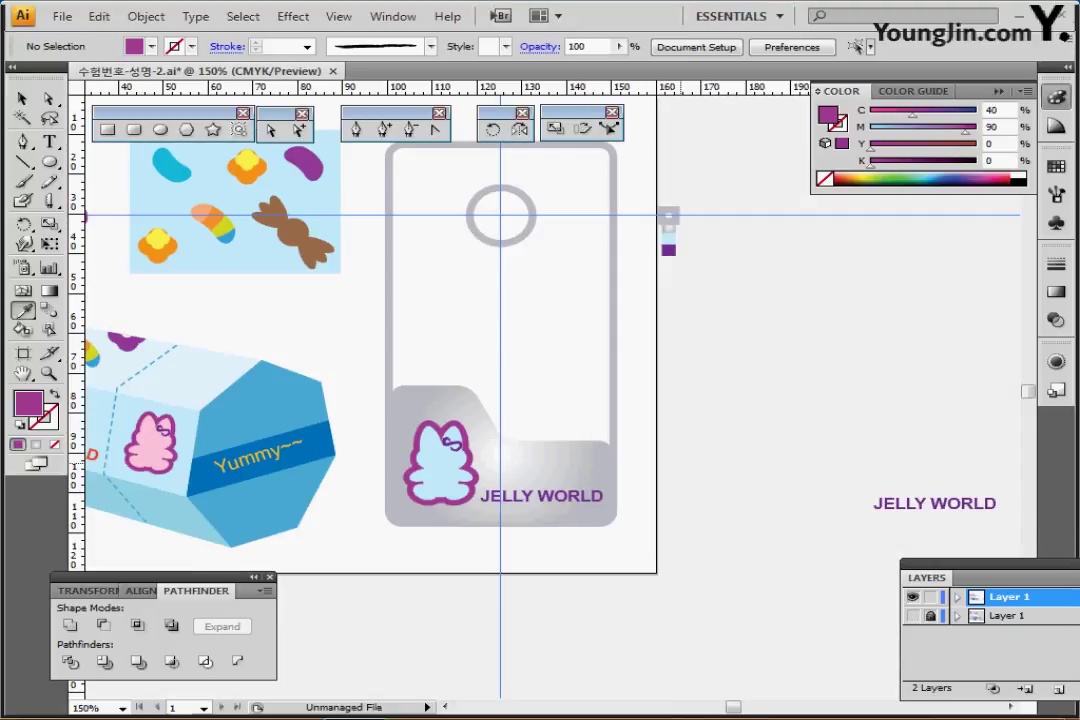
key("ctrl+s")
left_click_drag(560, 348, 556, 372)
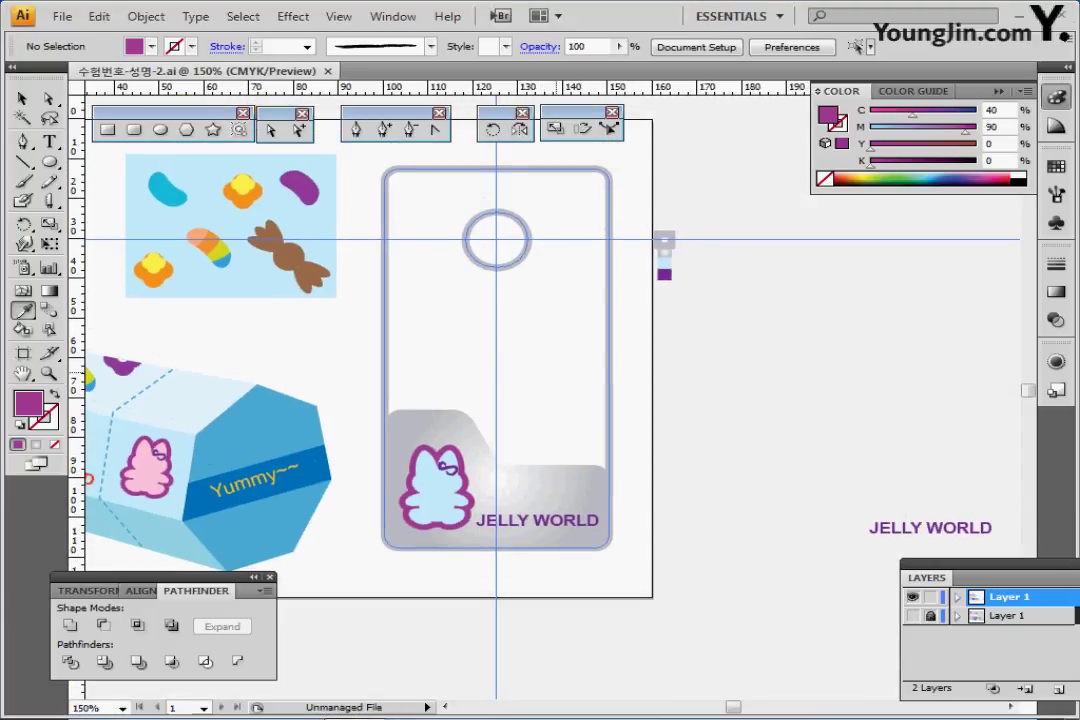
scroll(497, 350, "up", 1)
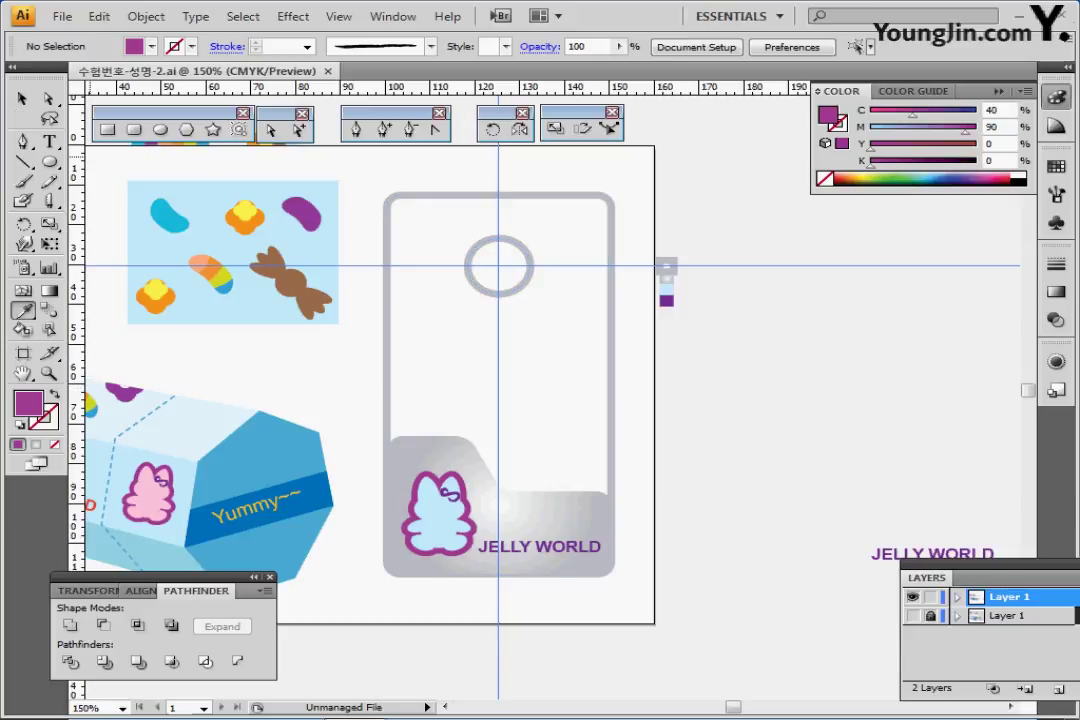
Create an offset path about 1 mm inside the tag's outline and around its hole
left_click(23, 98)
left_click(414, 194)
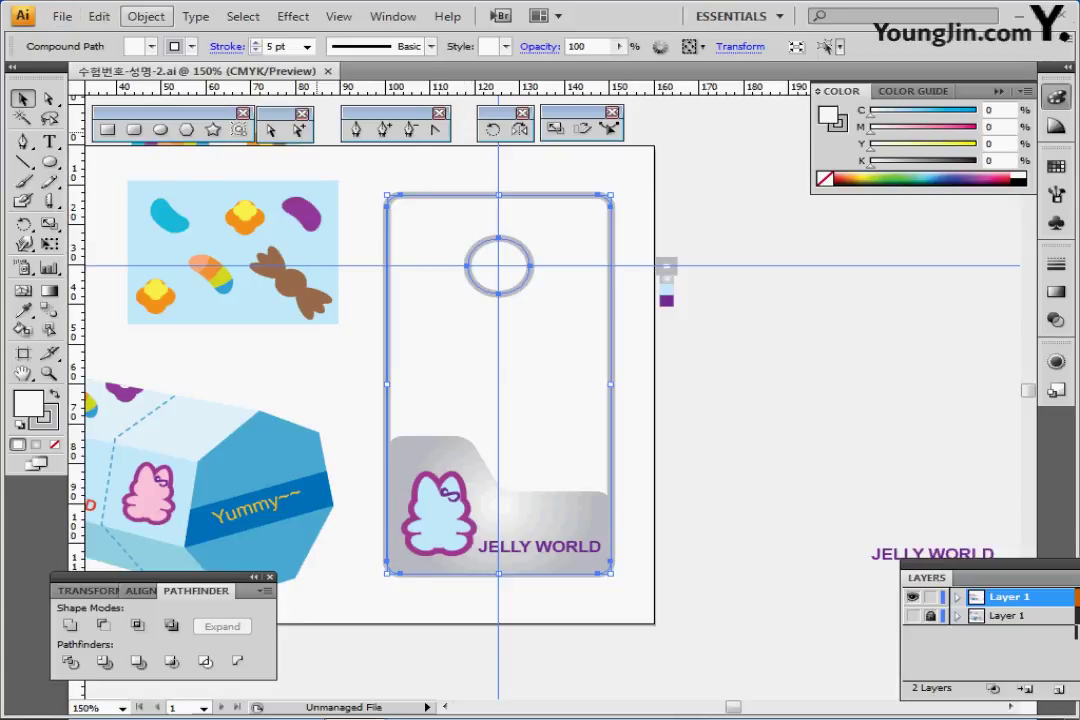
left_click(146, 16)
mouse_move(250, 378)
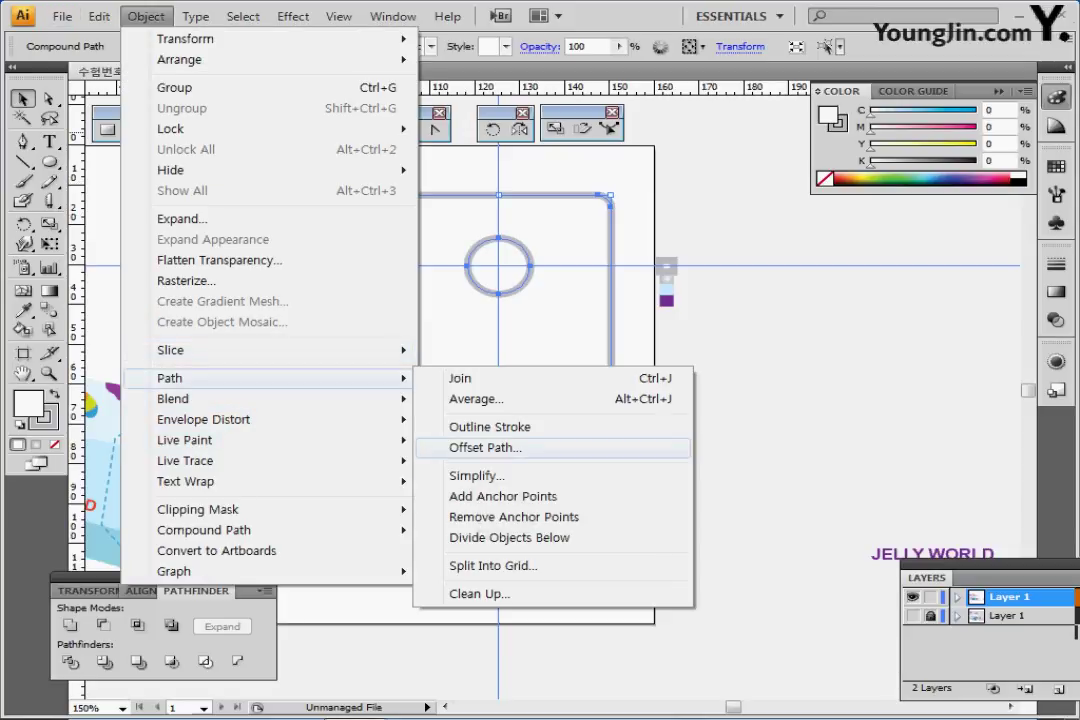
left_click(485, 447)
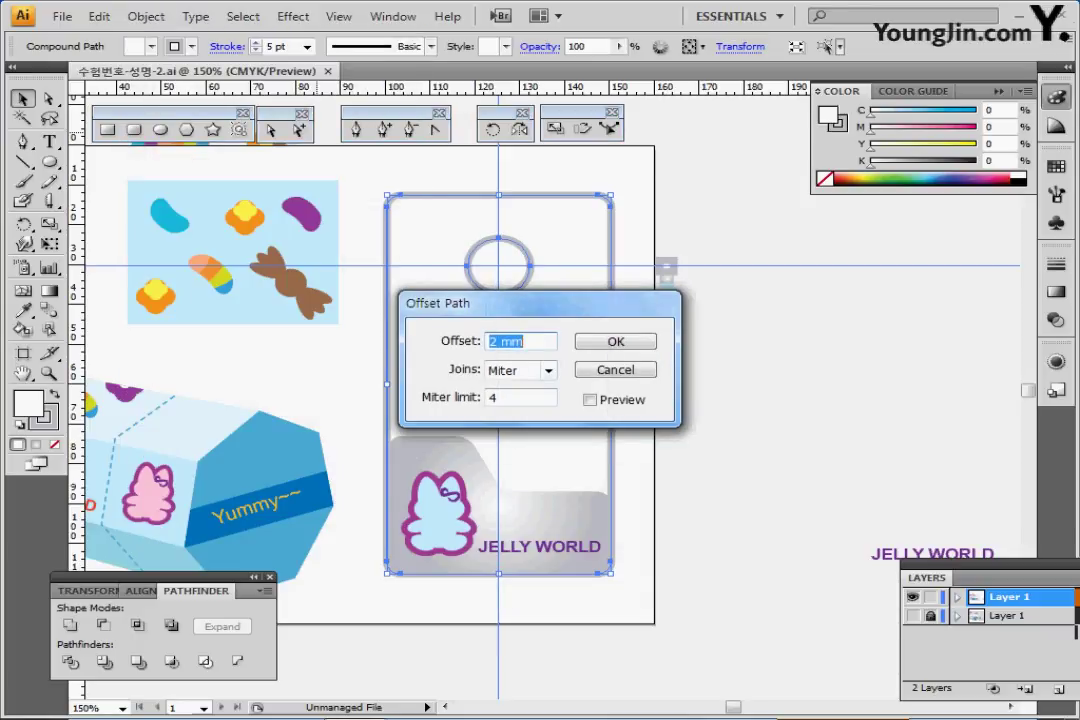
type("-2")
key("Return")
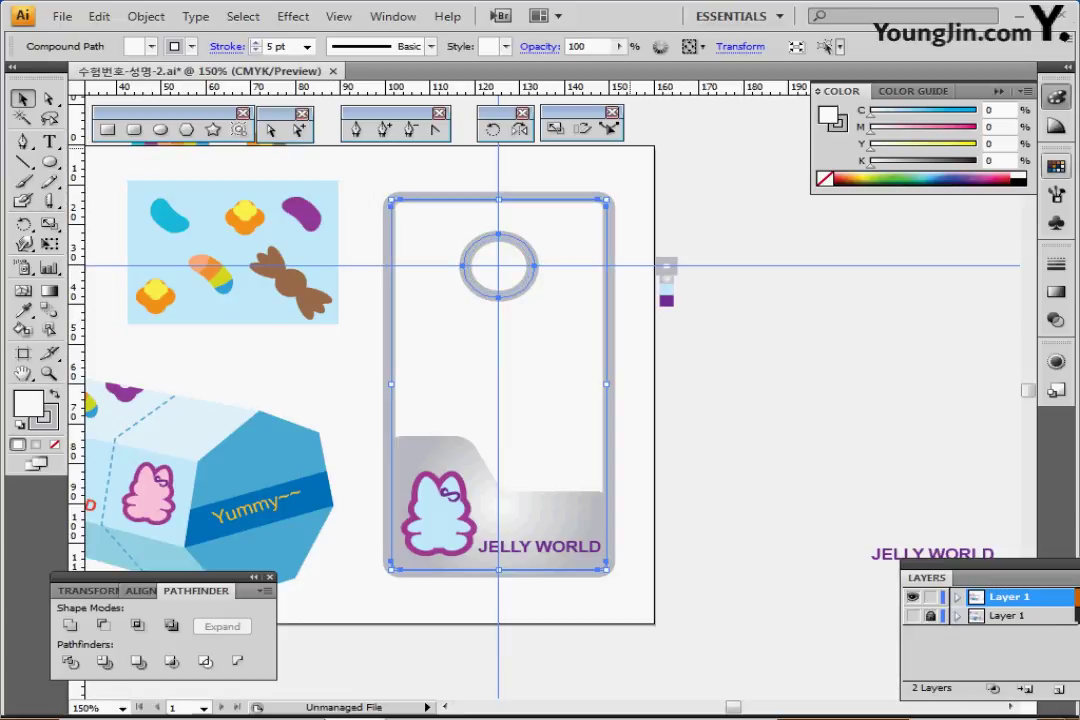
Fill the offset tag shape with the candy pattern swatch and remove its stroke
left_click(1056, 167)
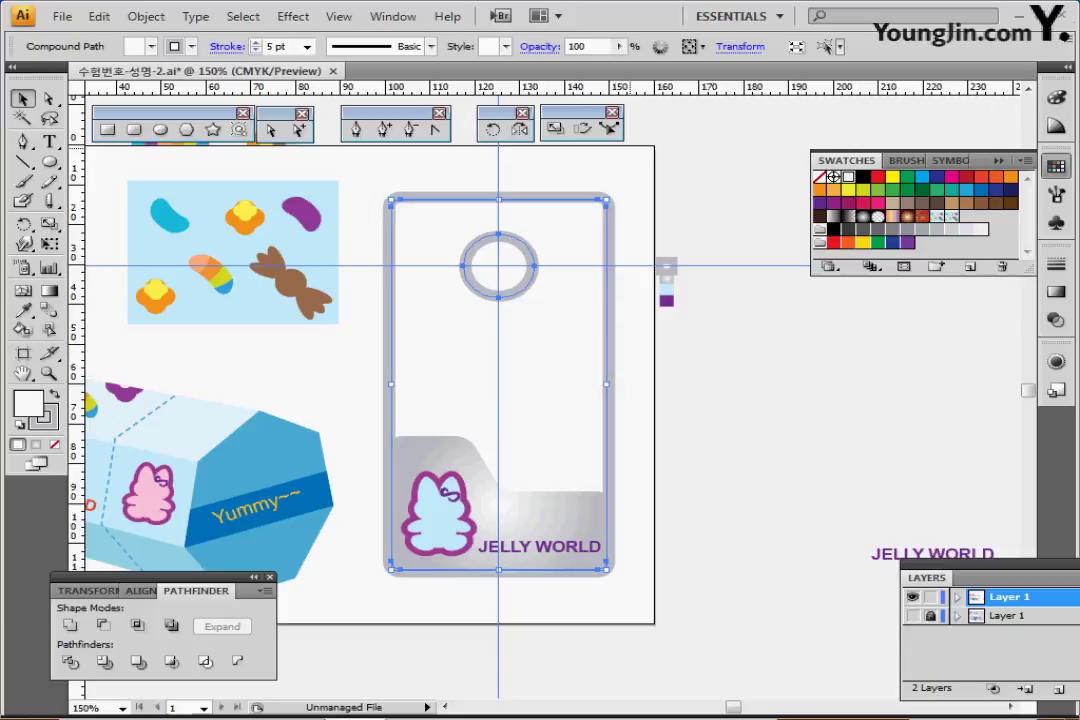
left_click(952, 216)
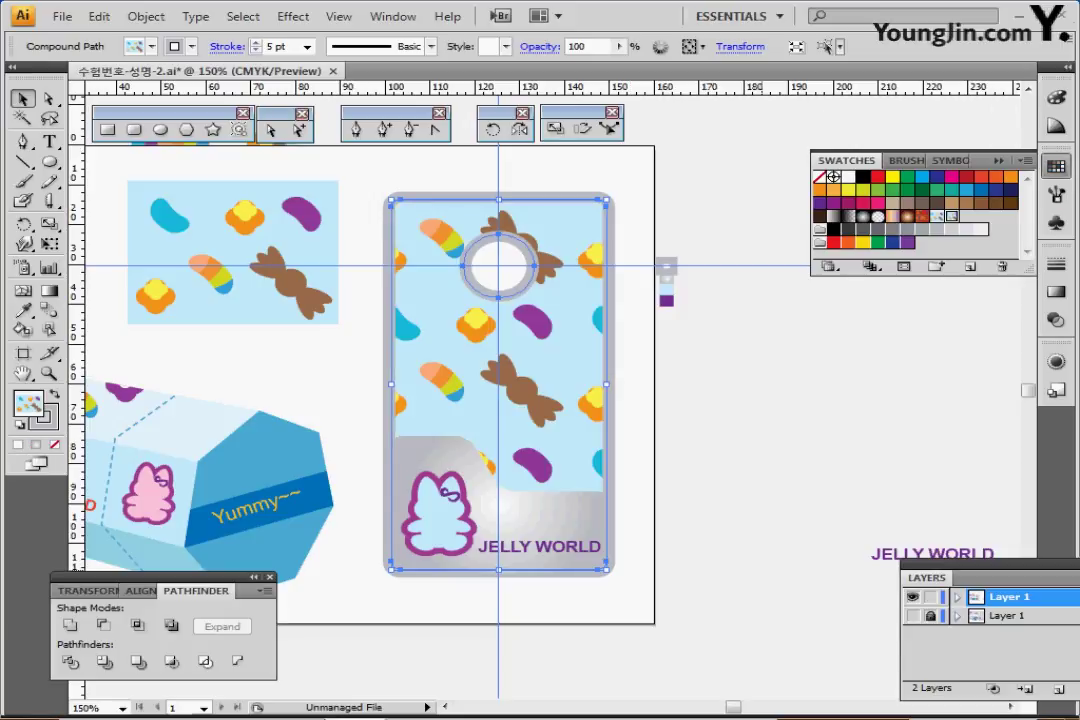
left_click(1056, 167)
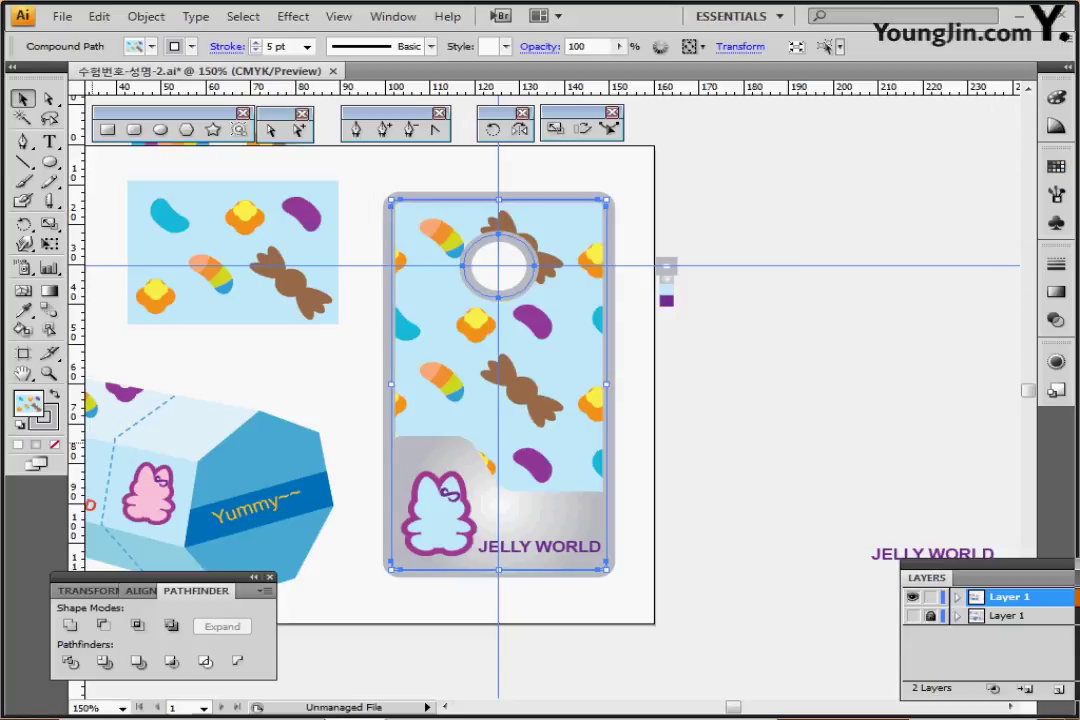
left_click(51, 424)
left_click(55, 444)
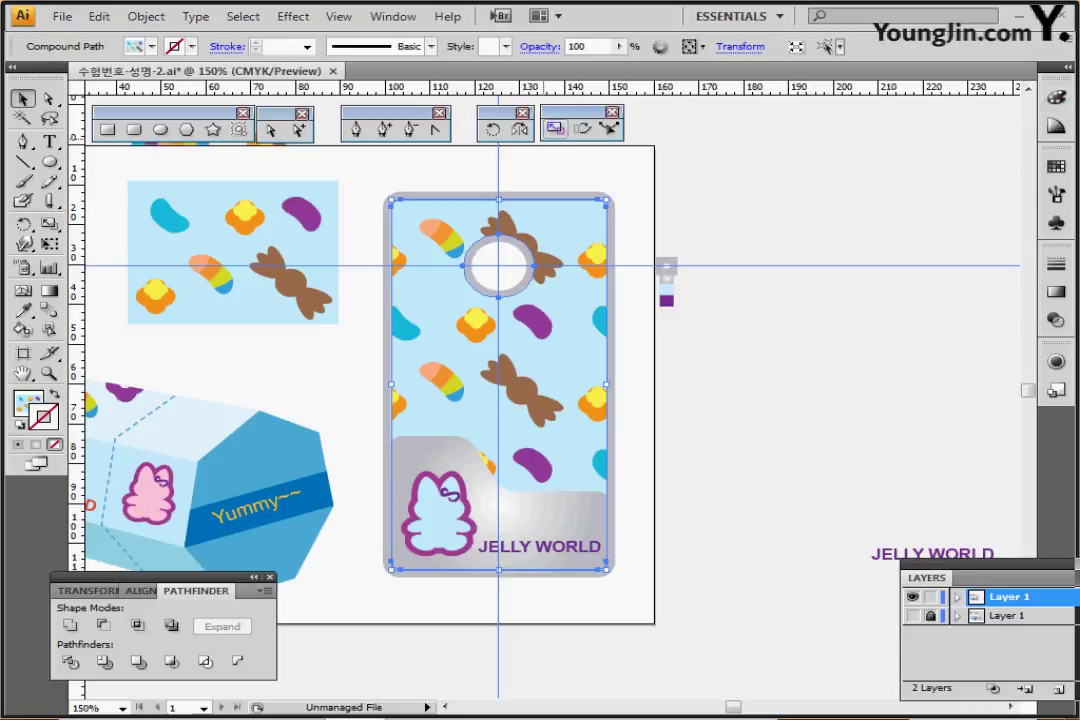
Scale the tag's candy pattern uniformly to 50%, with object scaling off and pattern scaling on
double_click(555, 128)
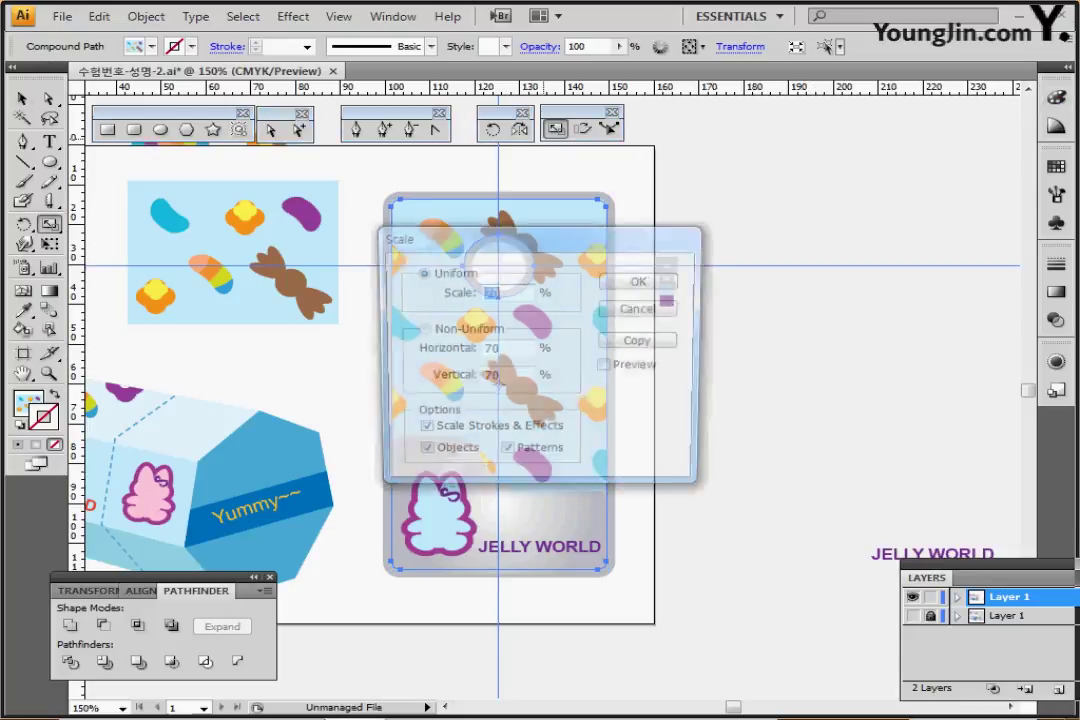
left_click_drag(720, 182, 797, 173)
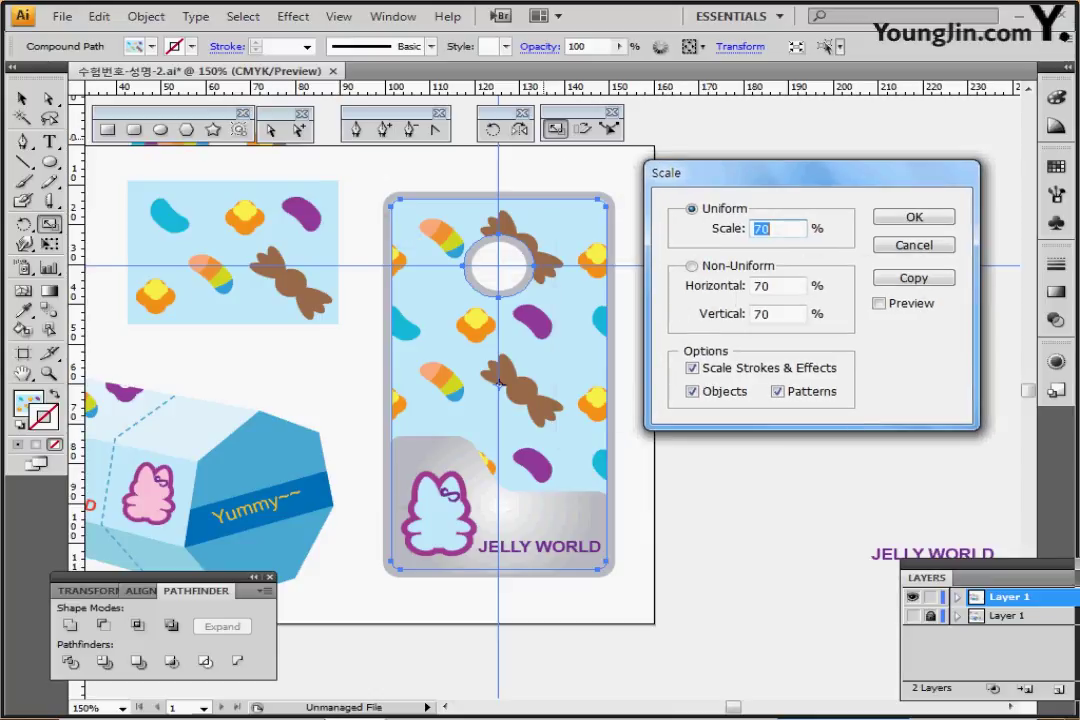
type("50")
left_click_drag(700, 173, 740, 141)
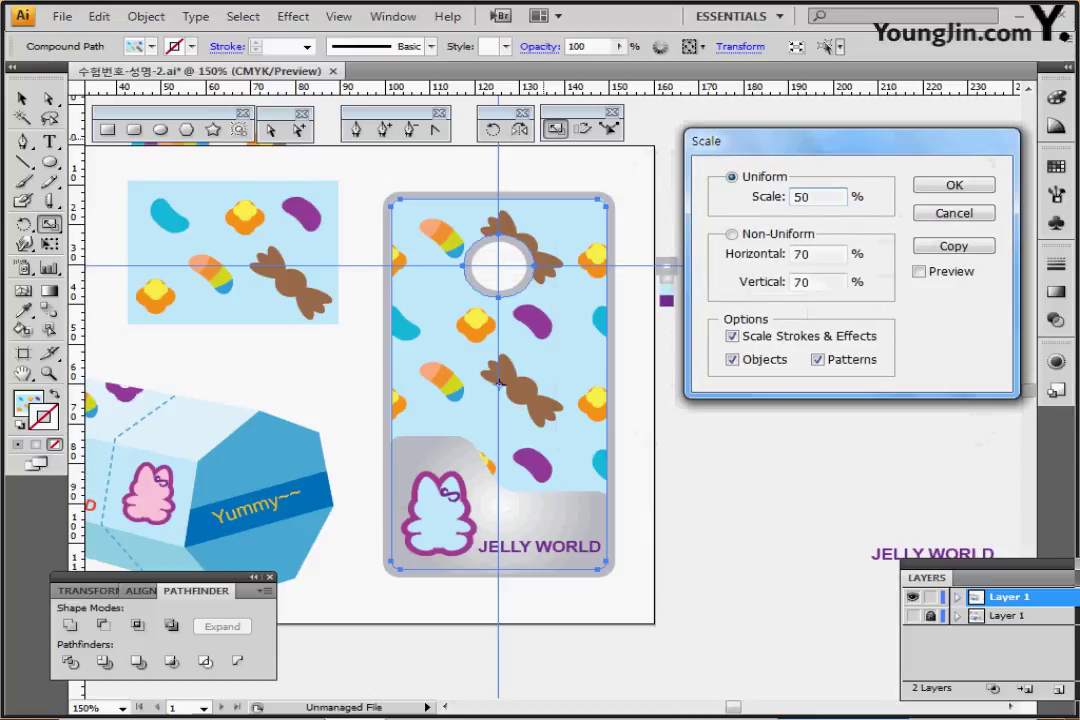
left_click(733, 360)
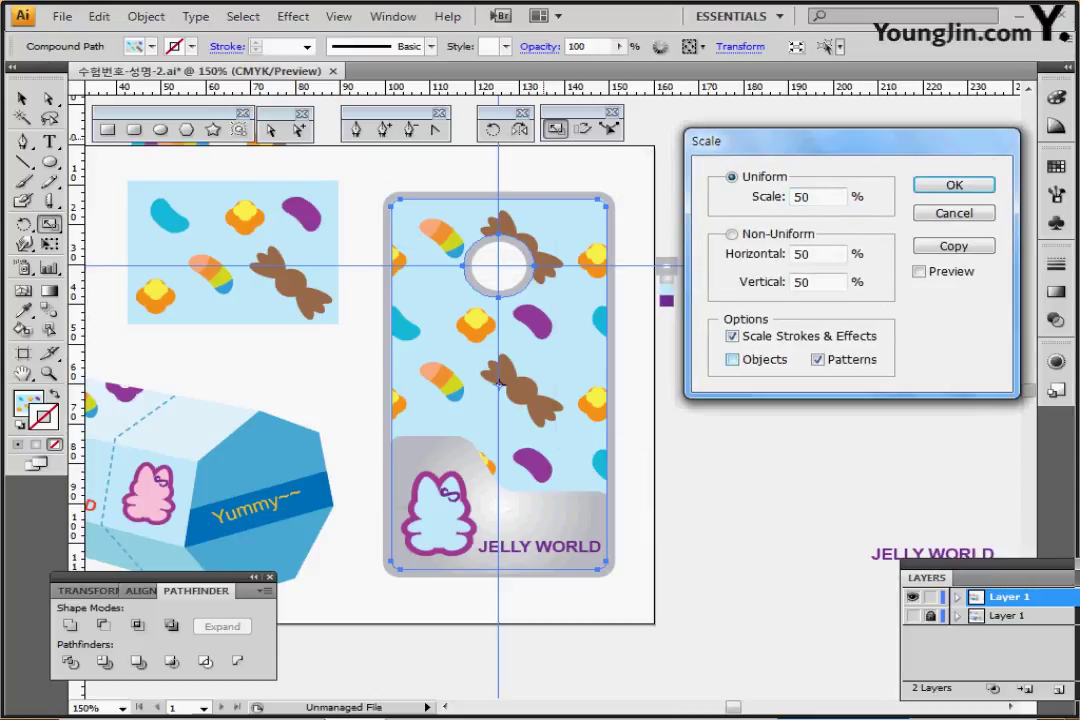
left_click(919, 272)
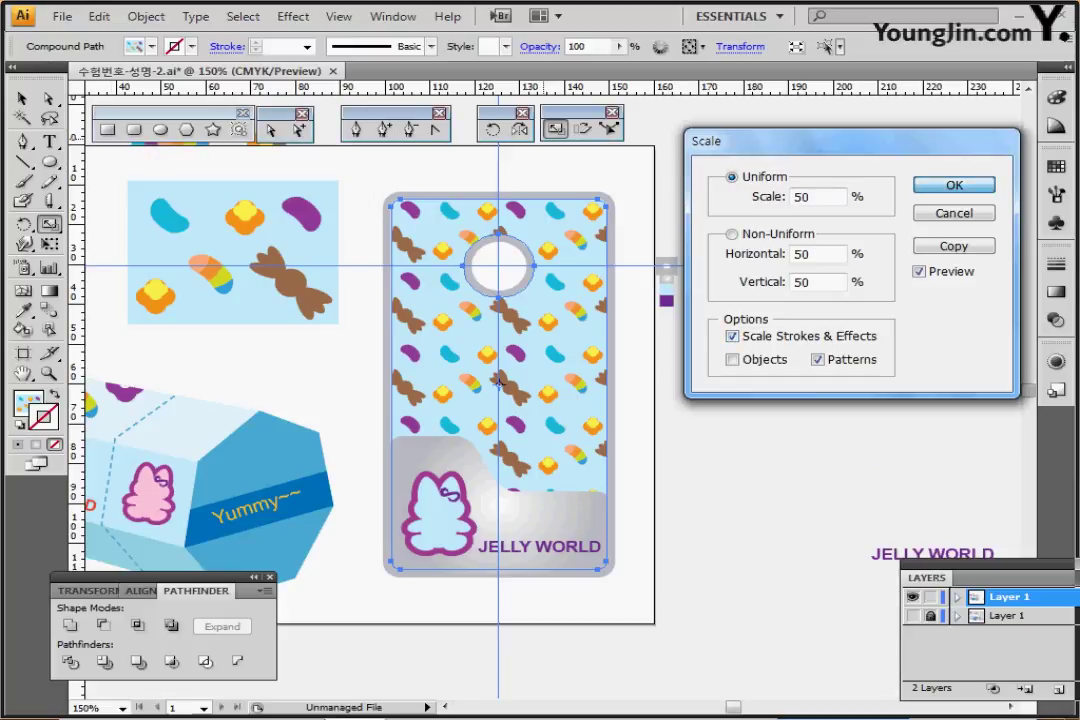
key("Return")
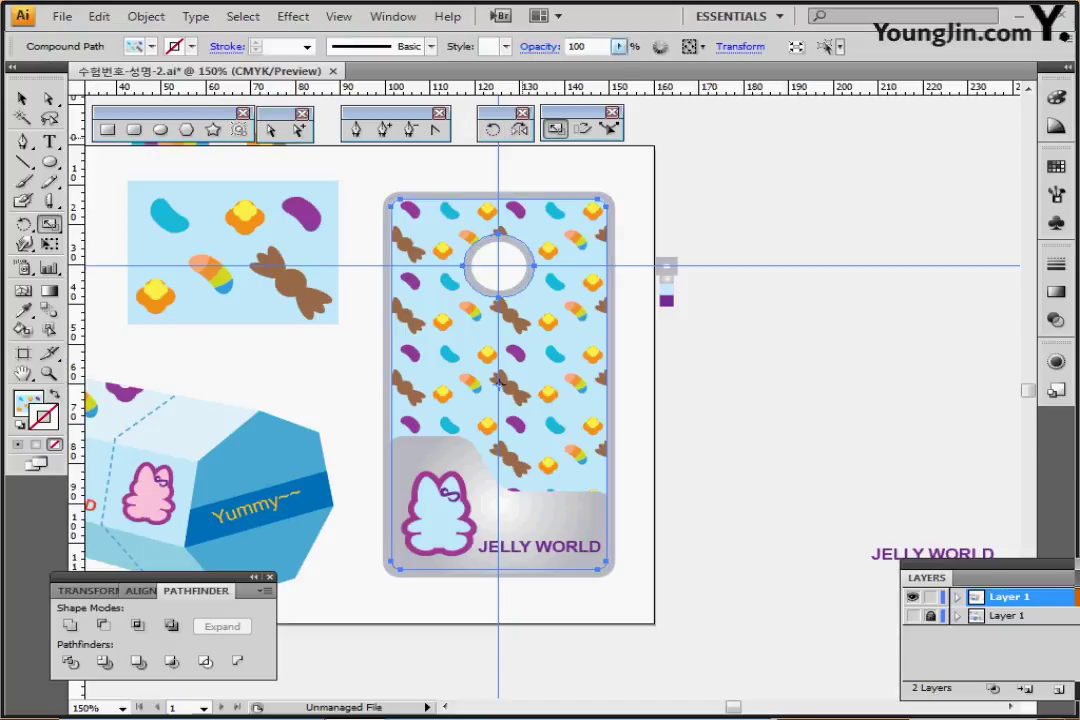
Set the candy-patterned tag shape's opacity to 50% and deselect it
left_click(619, 46)
left_click(588, 46)
double_click(580, 46)
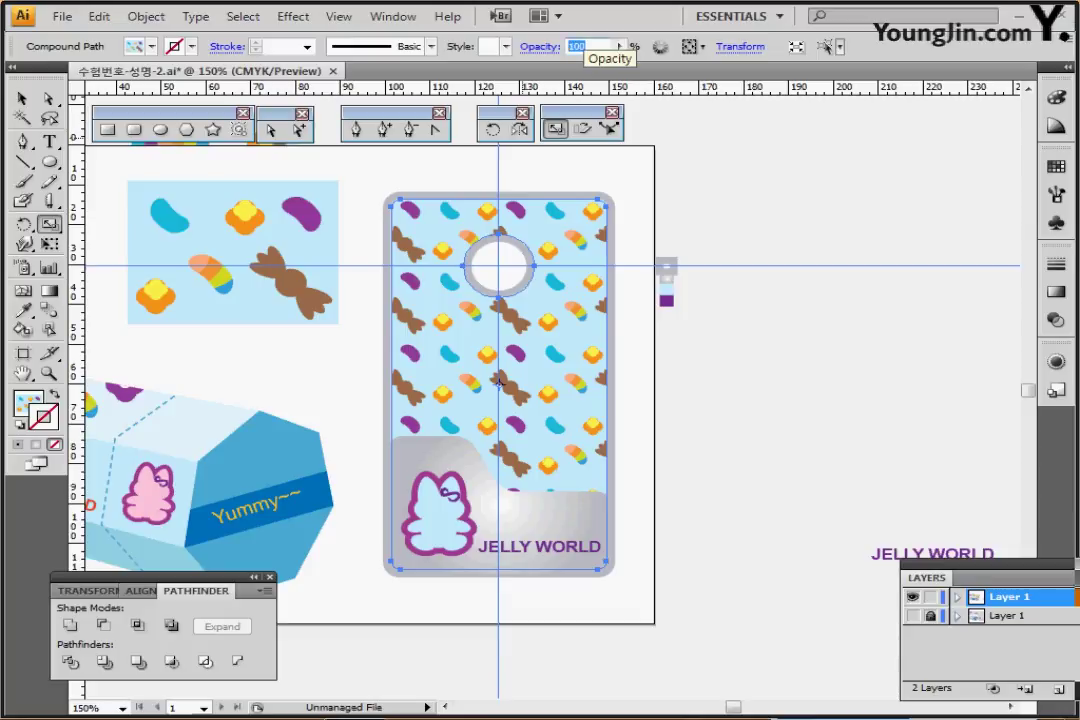
type("50")
key("Return")
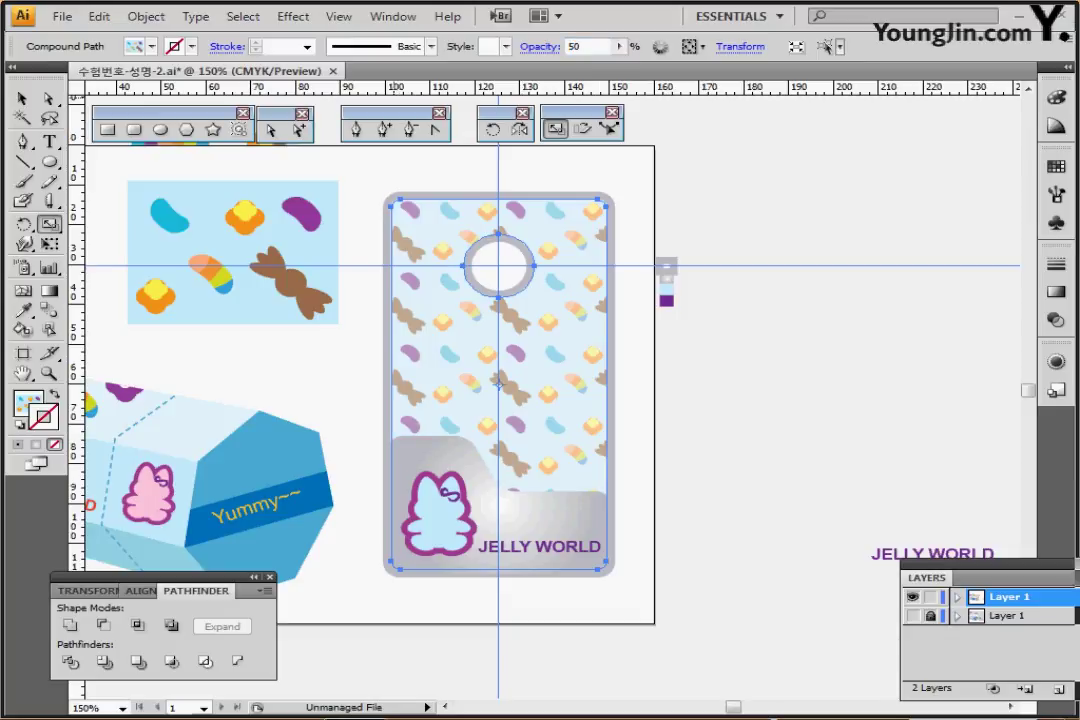
key("ctrl+shift+a")
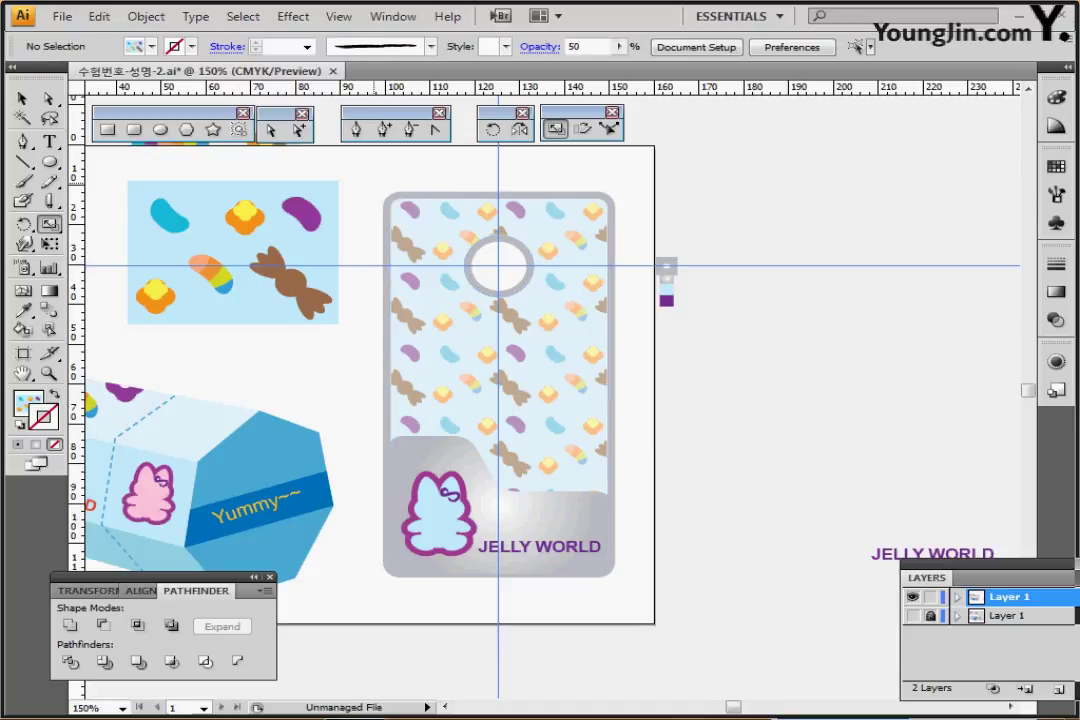
Group all parts of the tag, including the pattern, stepped panel, rabbit and JELLY WORLD text
left_click_drag(370, 173, 589, 567)
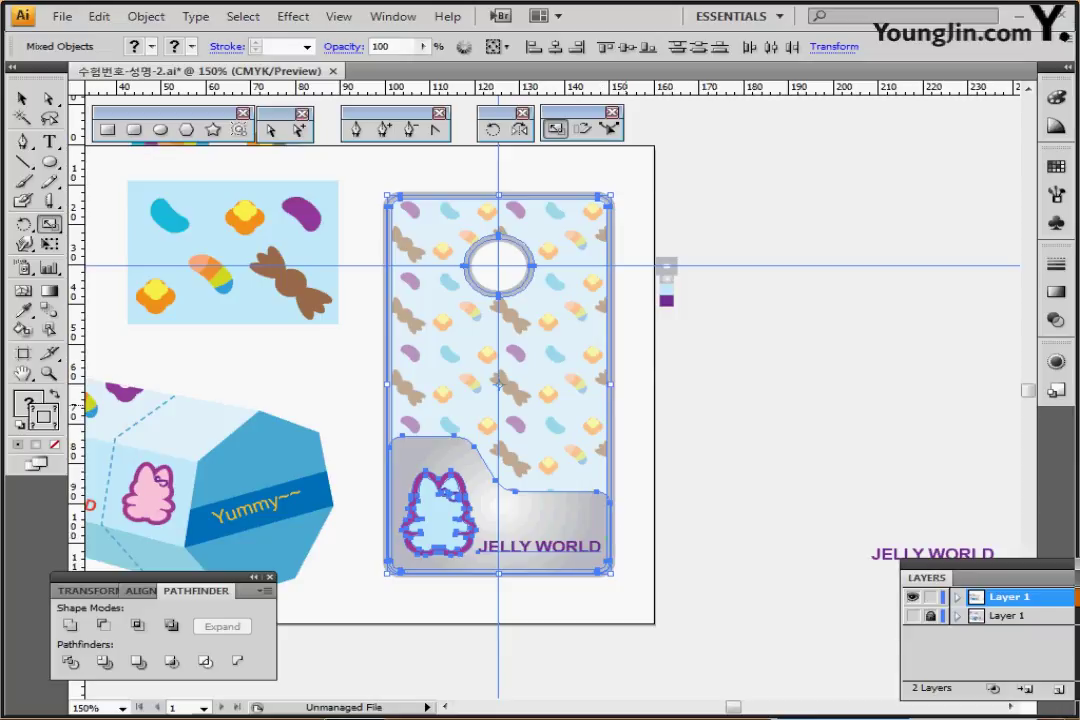
key("ctrl")
key("ctrl+g")
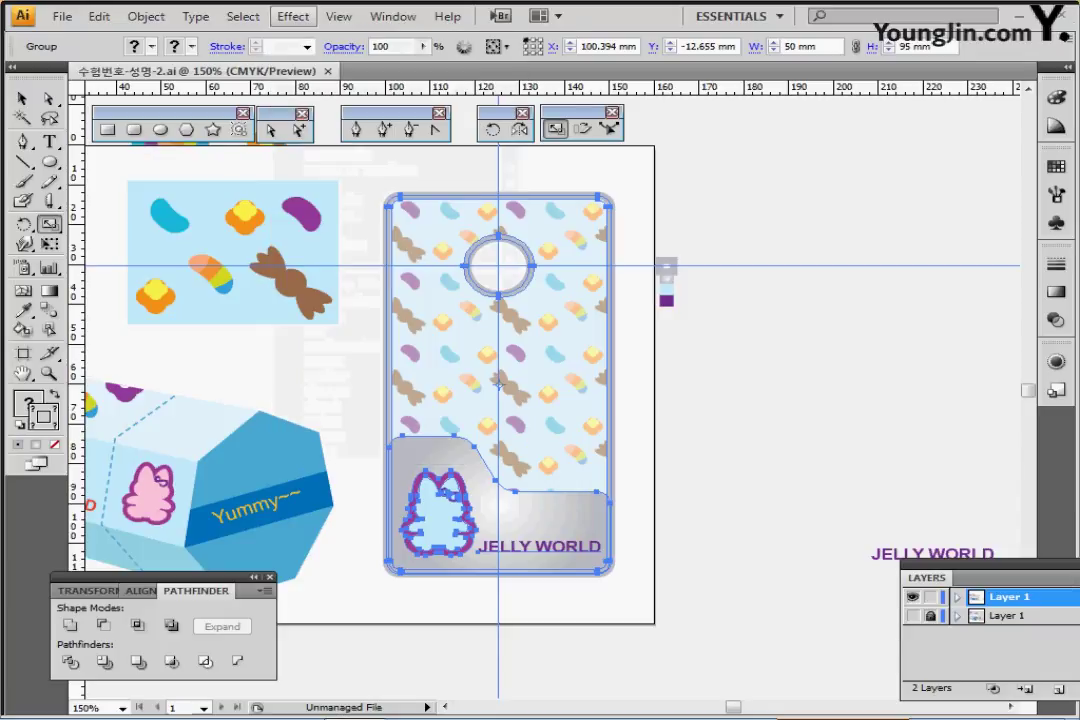
Apply a Multiply drop shadow to the tag group with 75% opacity, 1 mm X and Y offsets and 1 mm blur, and save the document
left_click(293, 16)
mouse_move(322, 229)
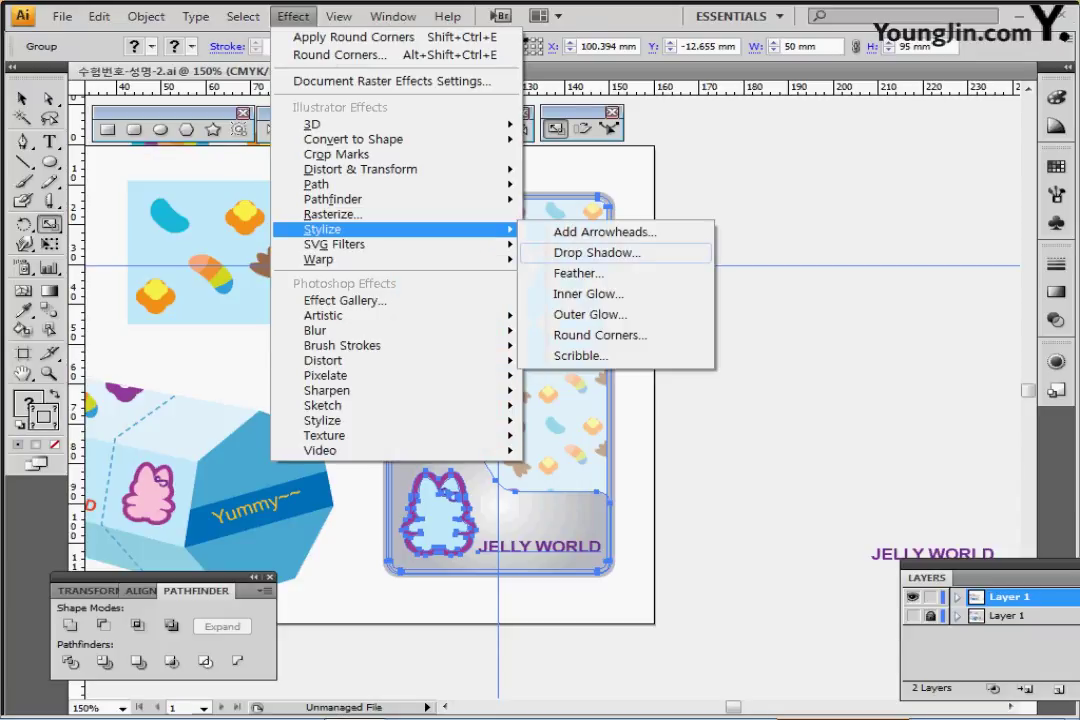
left_click(597, 252)
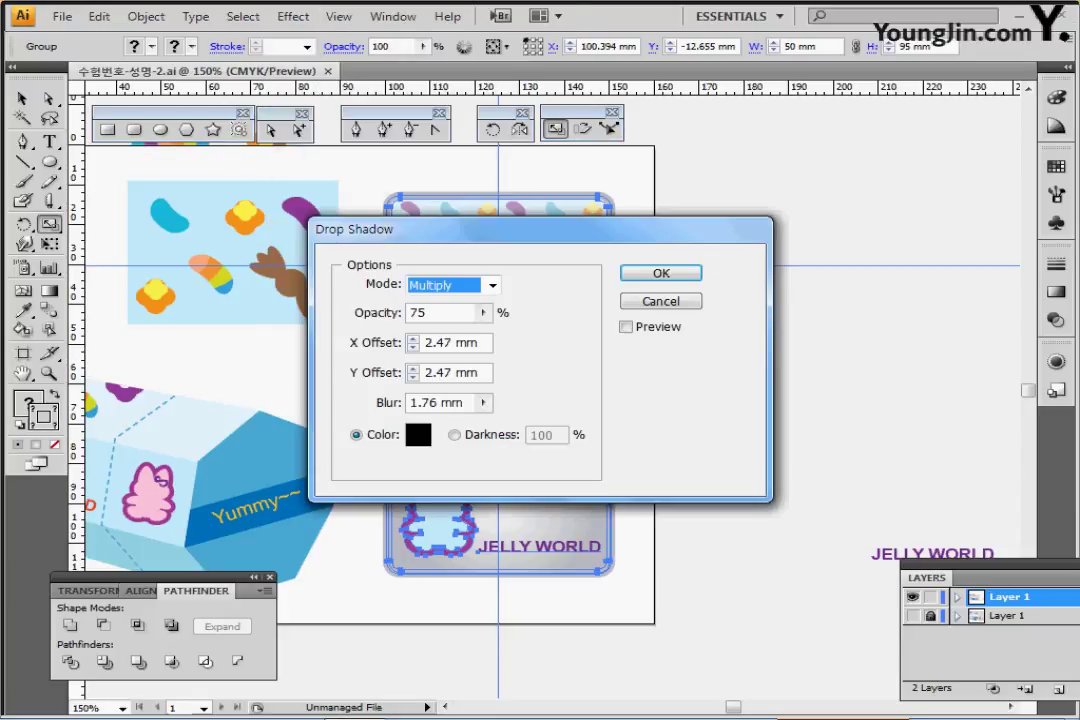
left_click(626, 326)
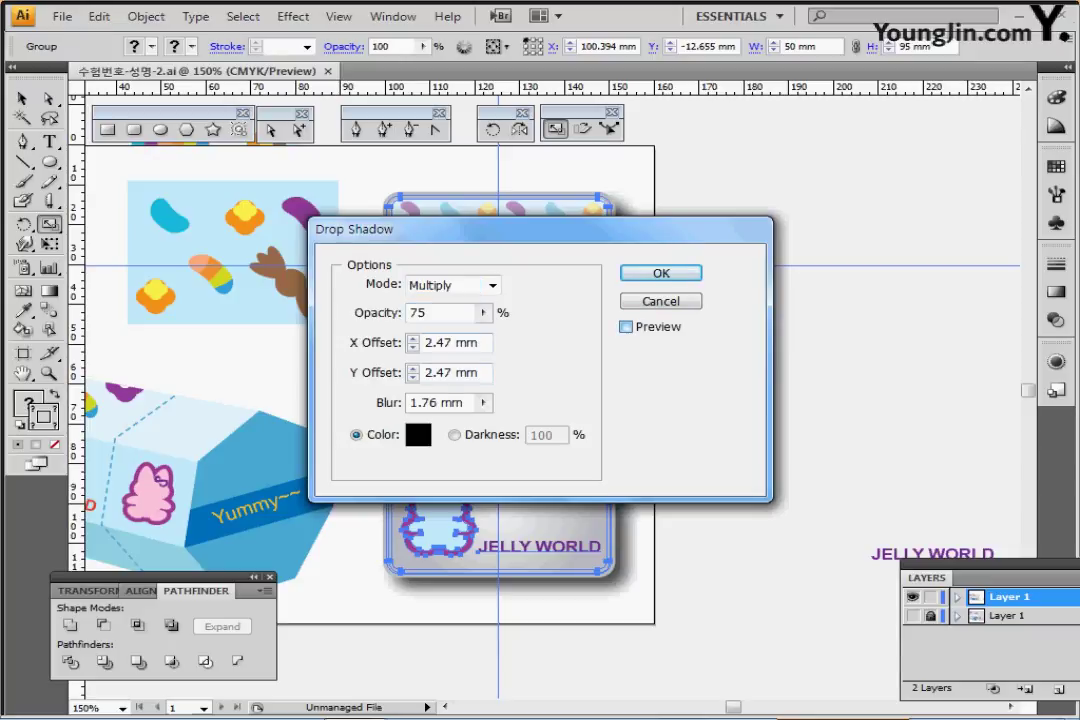
left_click_drag(420, 229, 714, 186)
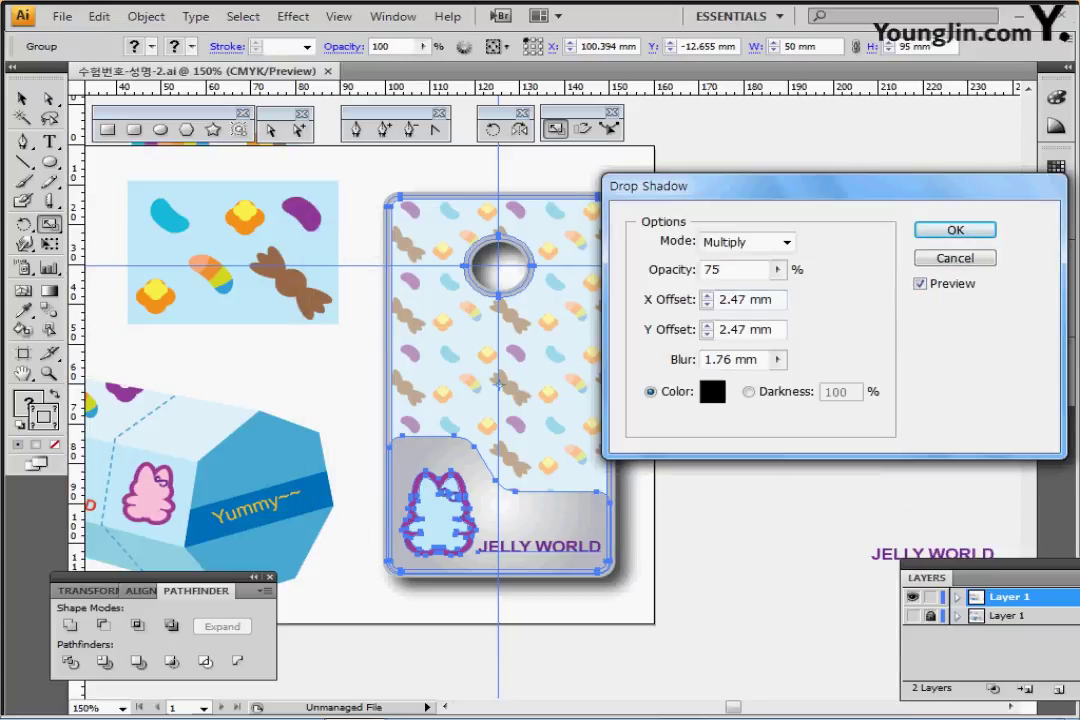
left_click(707, 305)
left_click(707, 335)
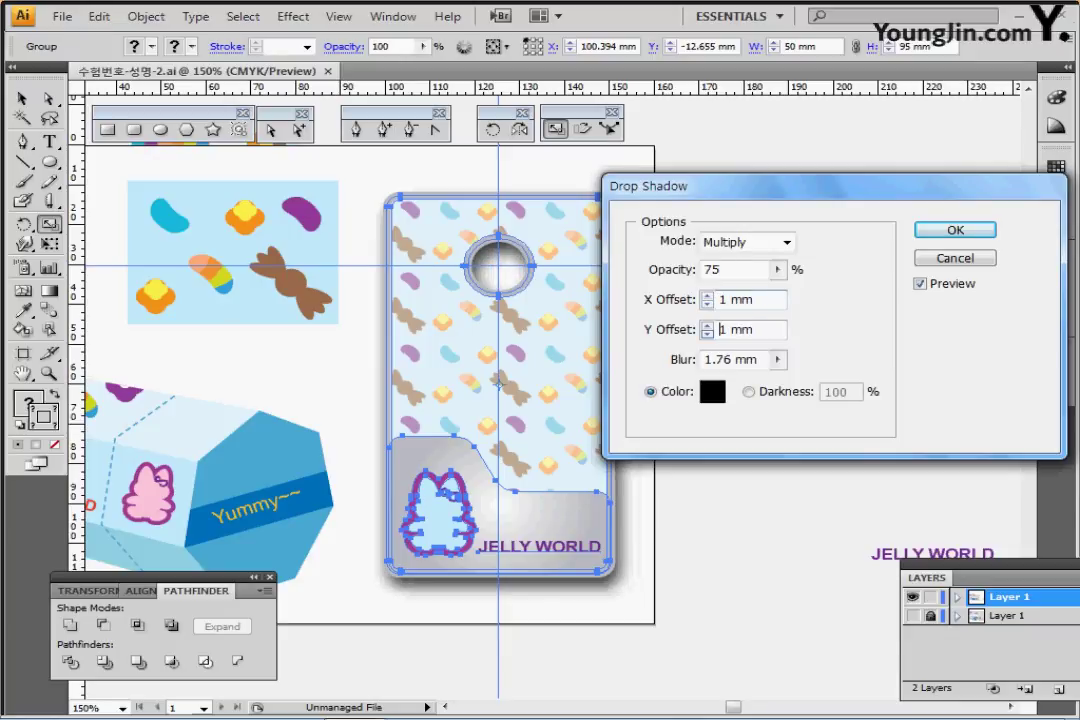
key("Tab")
double_click(736, 359)
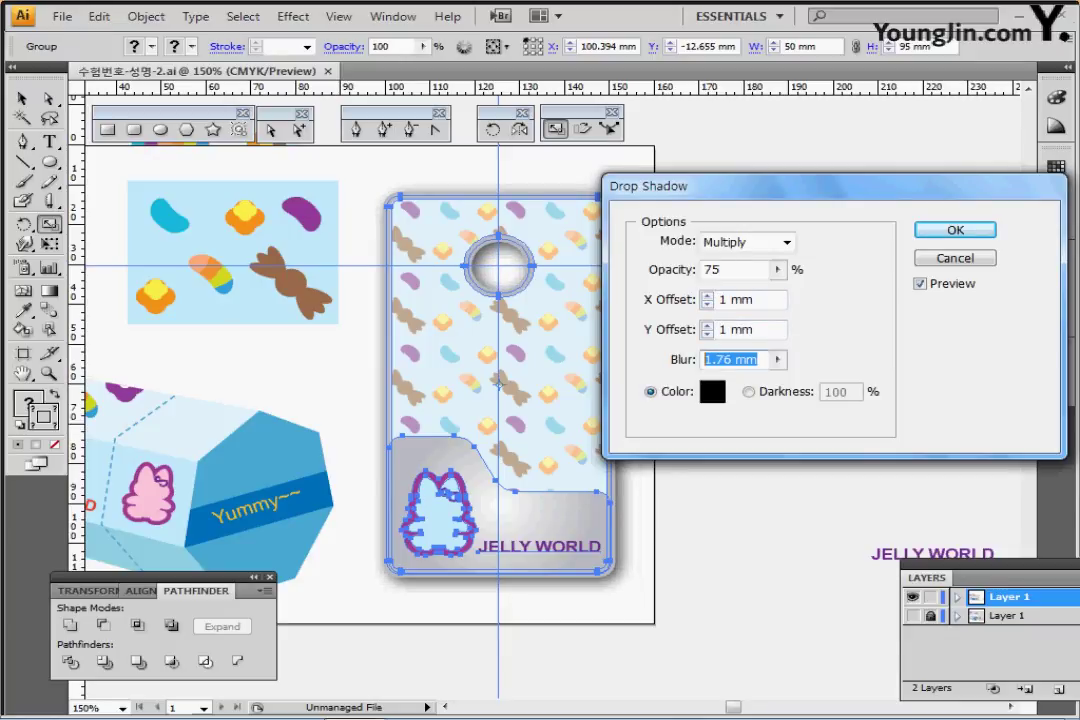
type("1")
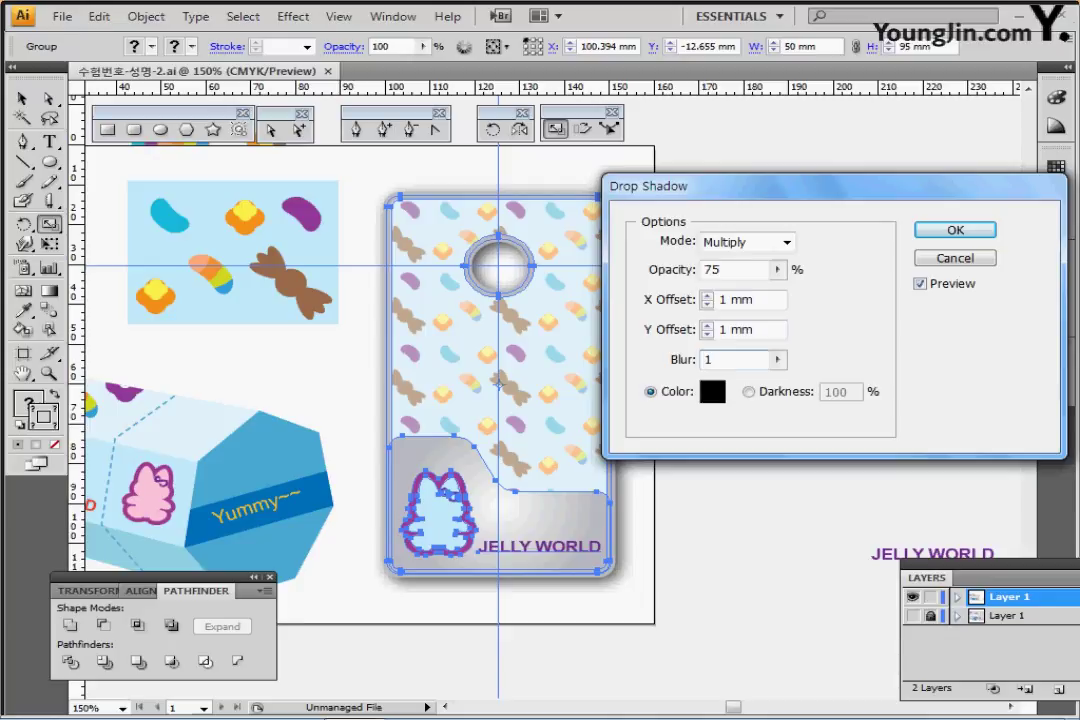
key("Tab")
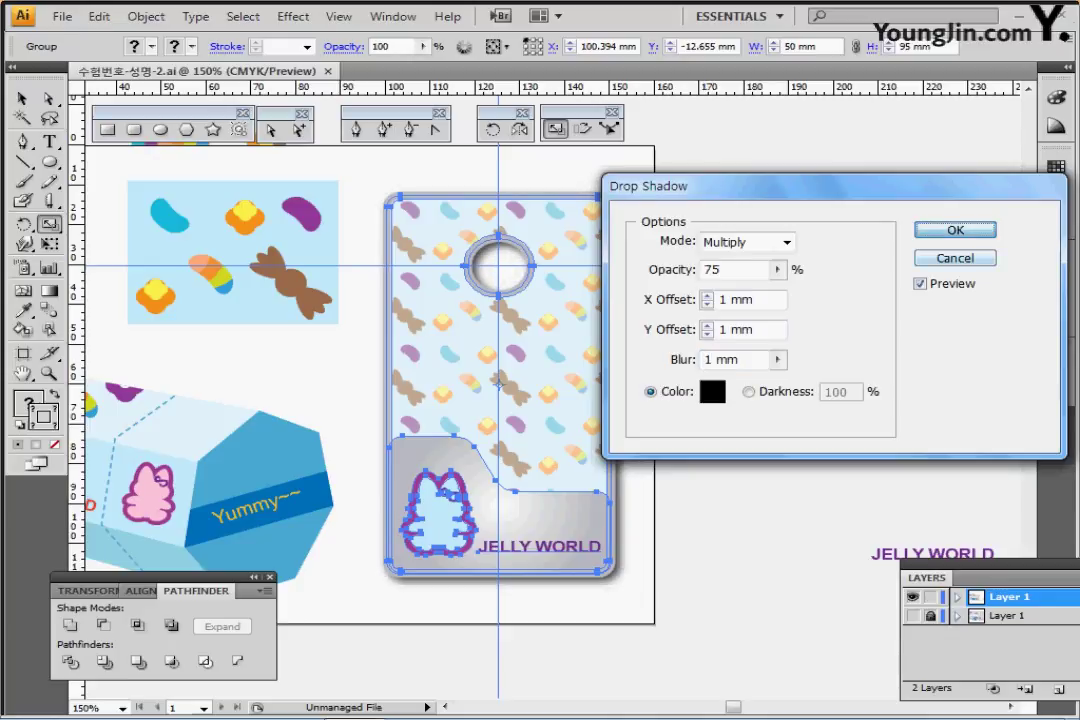
key("Return")
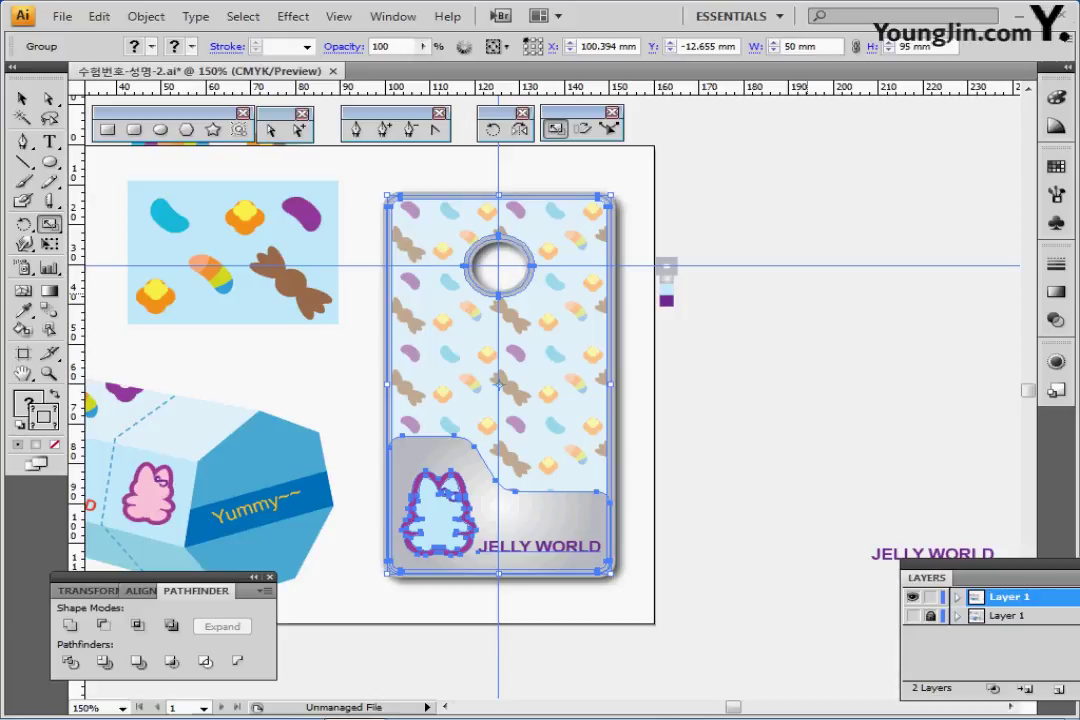
key("ctrl+s")
Hide the guides and deselect the tag, with the artboard fitted to the window
left_click_drag(498, 360, 652, 347)
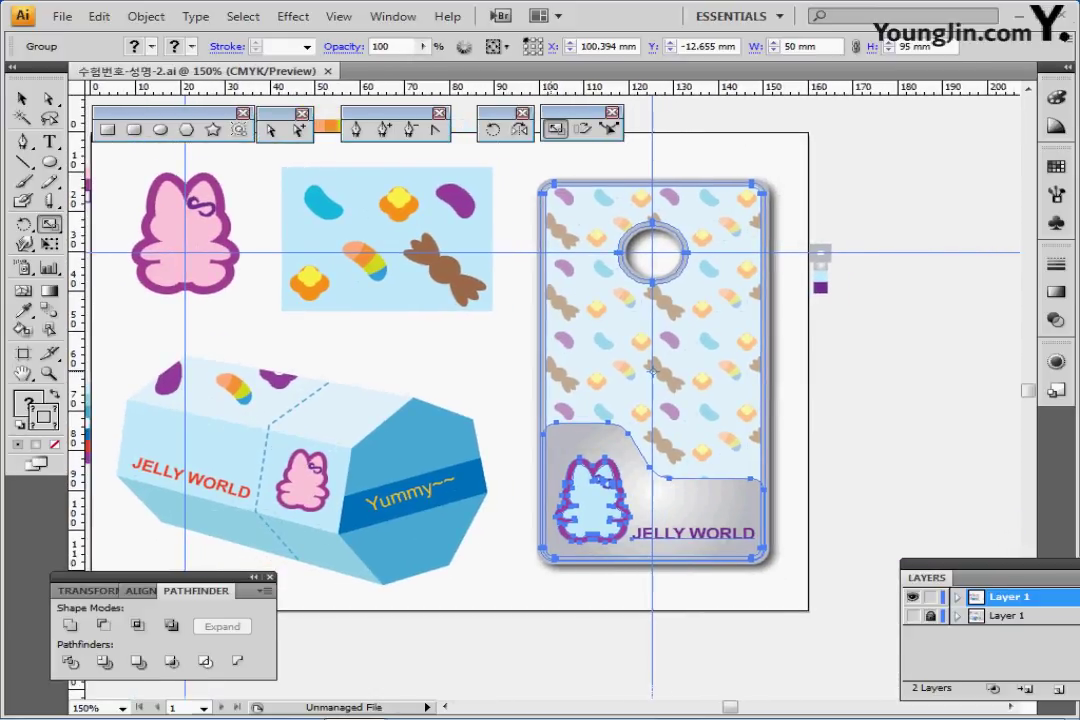
key("ctrl+semicolon")
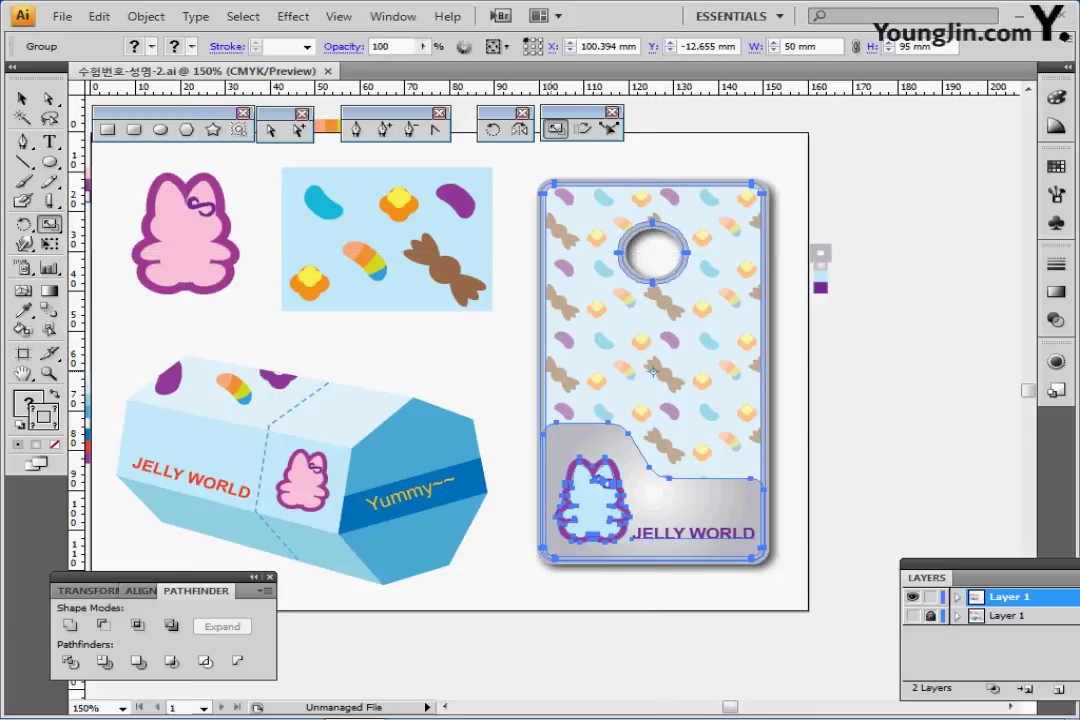
key("ctrl")
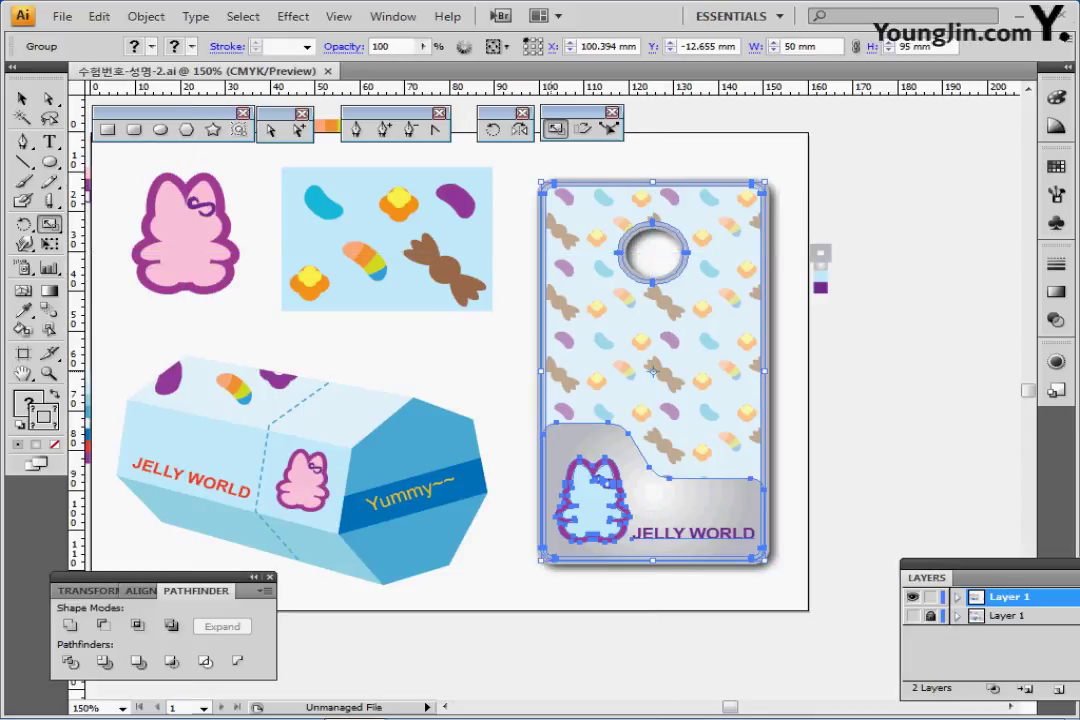
key("ctrl+0")
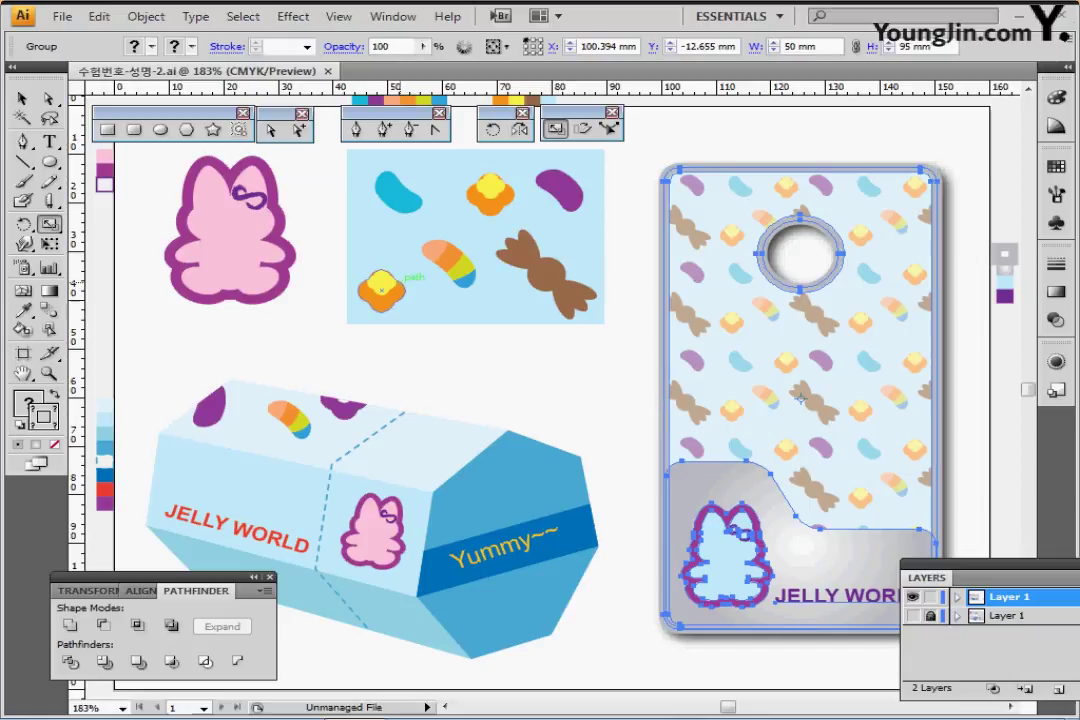
key("ctrl+shift+a")
key("ctrl+shift+a")
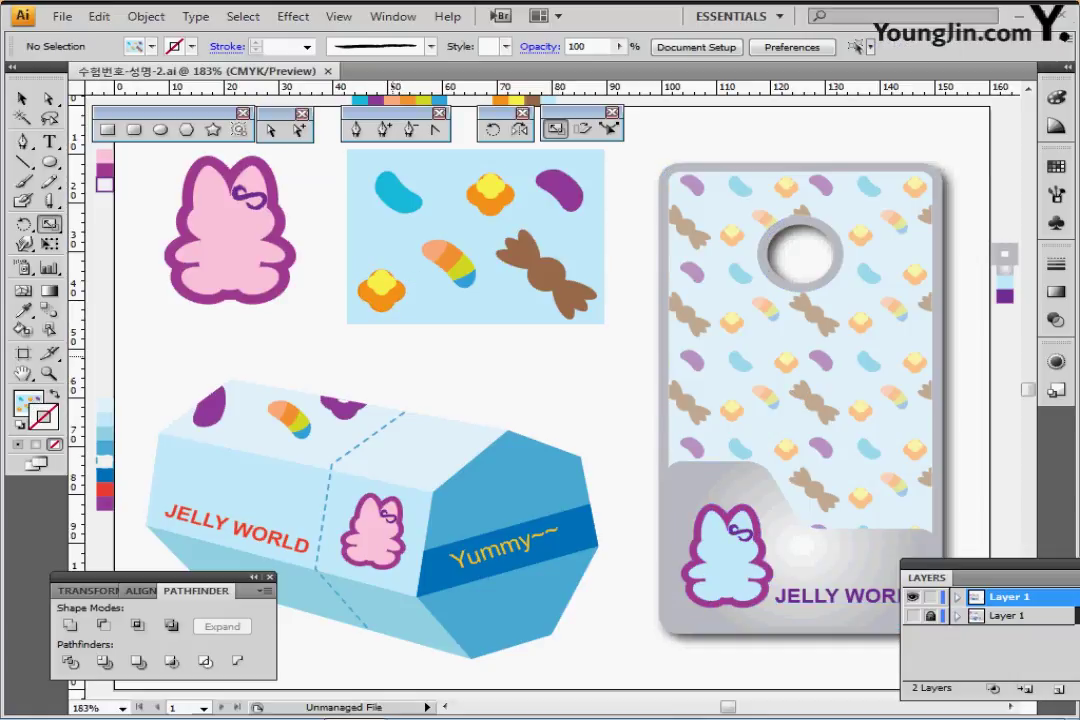